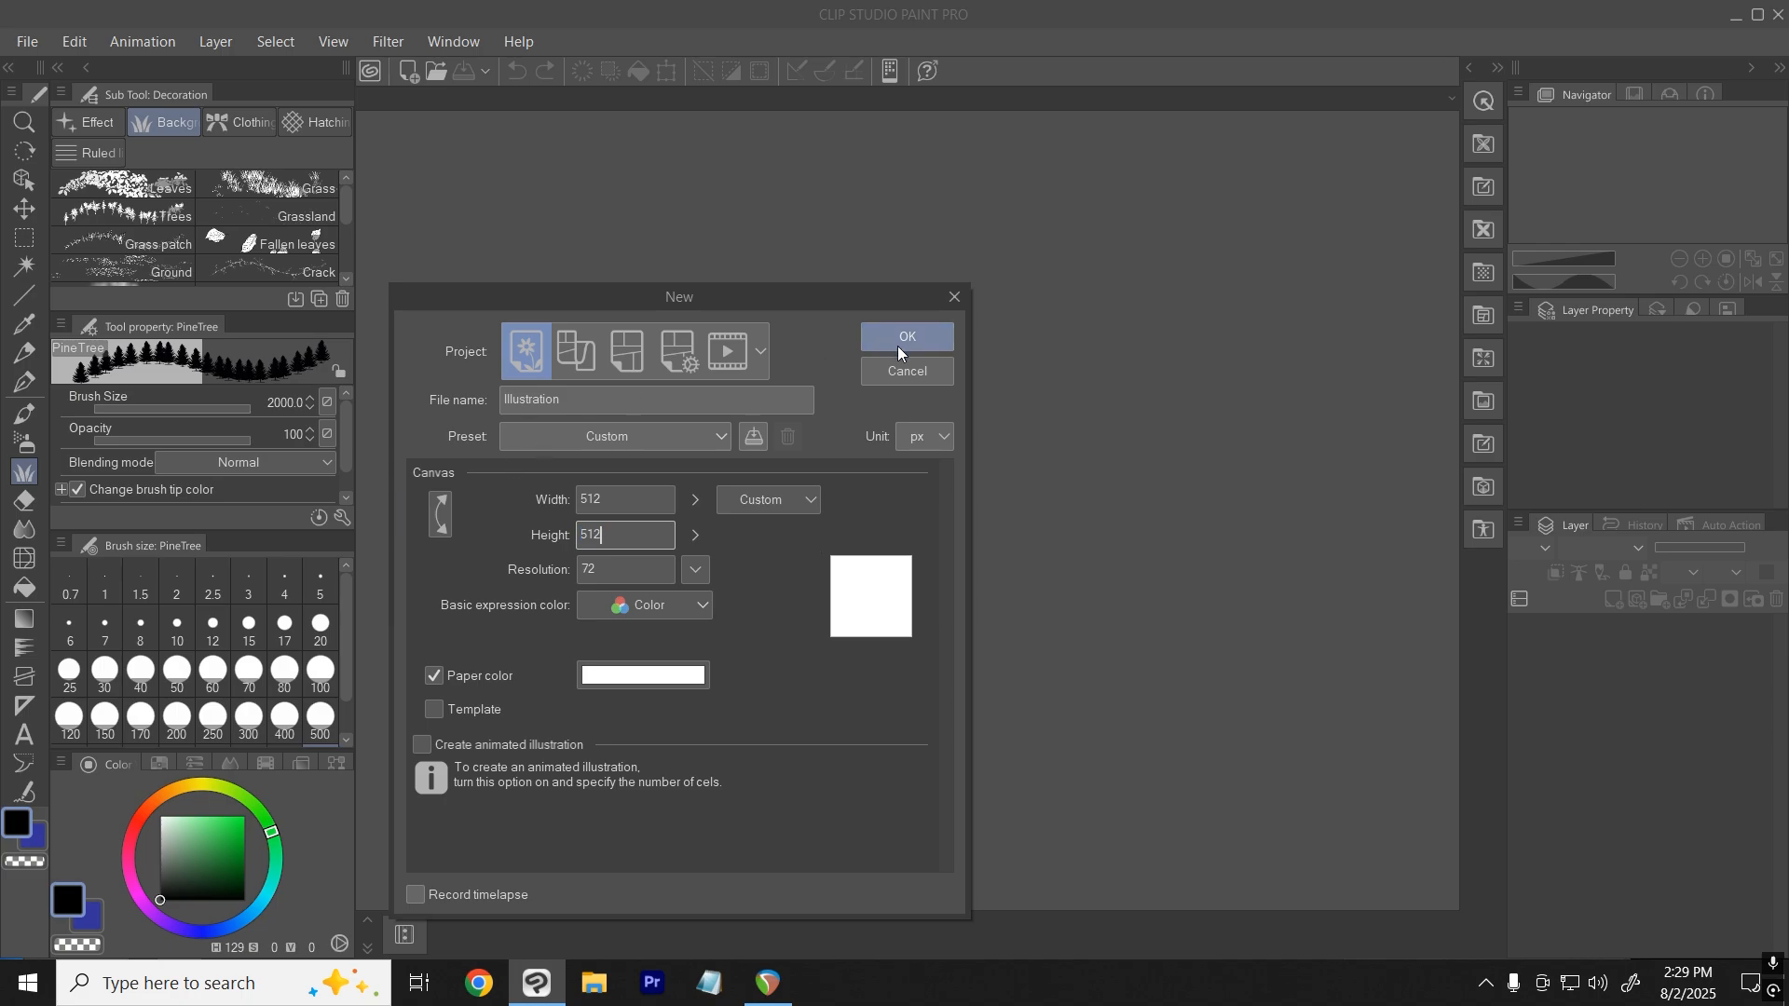
Create a new 512 × 512 px illustration canvas at 72 dpi with white paper.
left_click(903, 340)
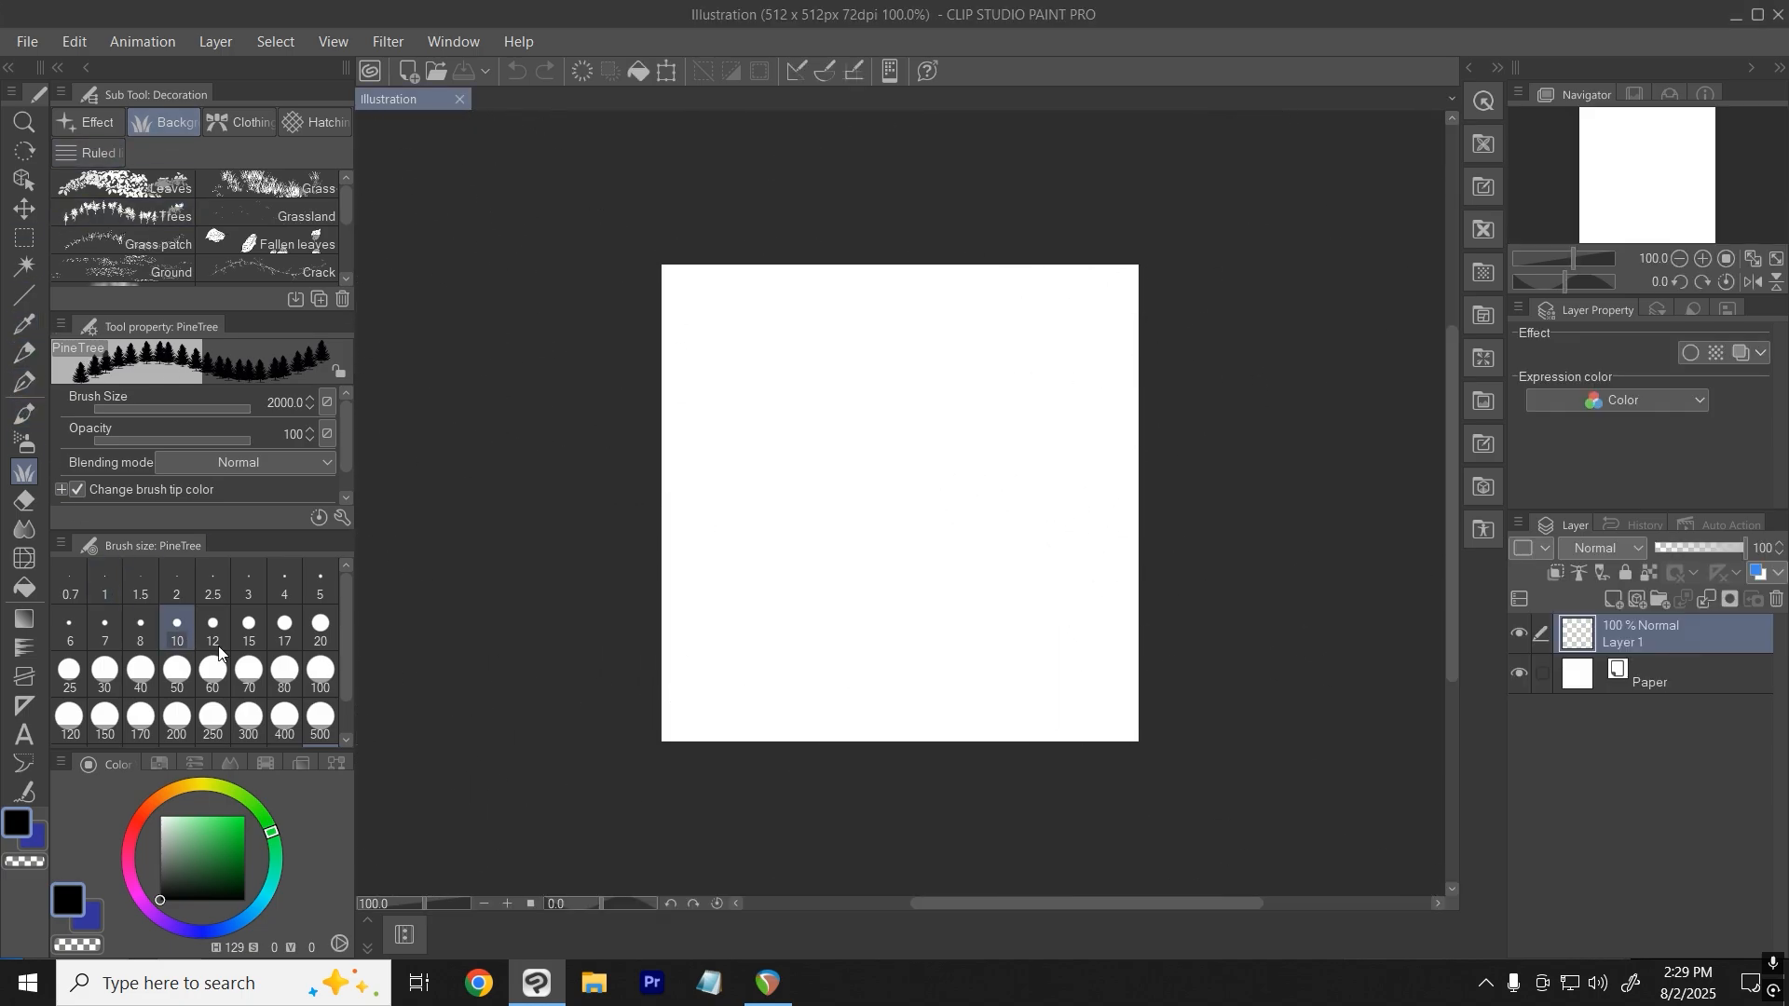
Set the PineTree decoration brush size to 20 and look through the Background decoration sub tools.
left_click(320, 624)
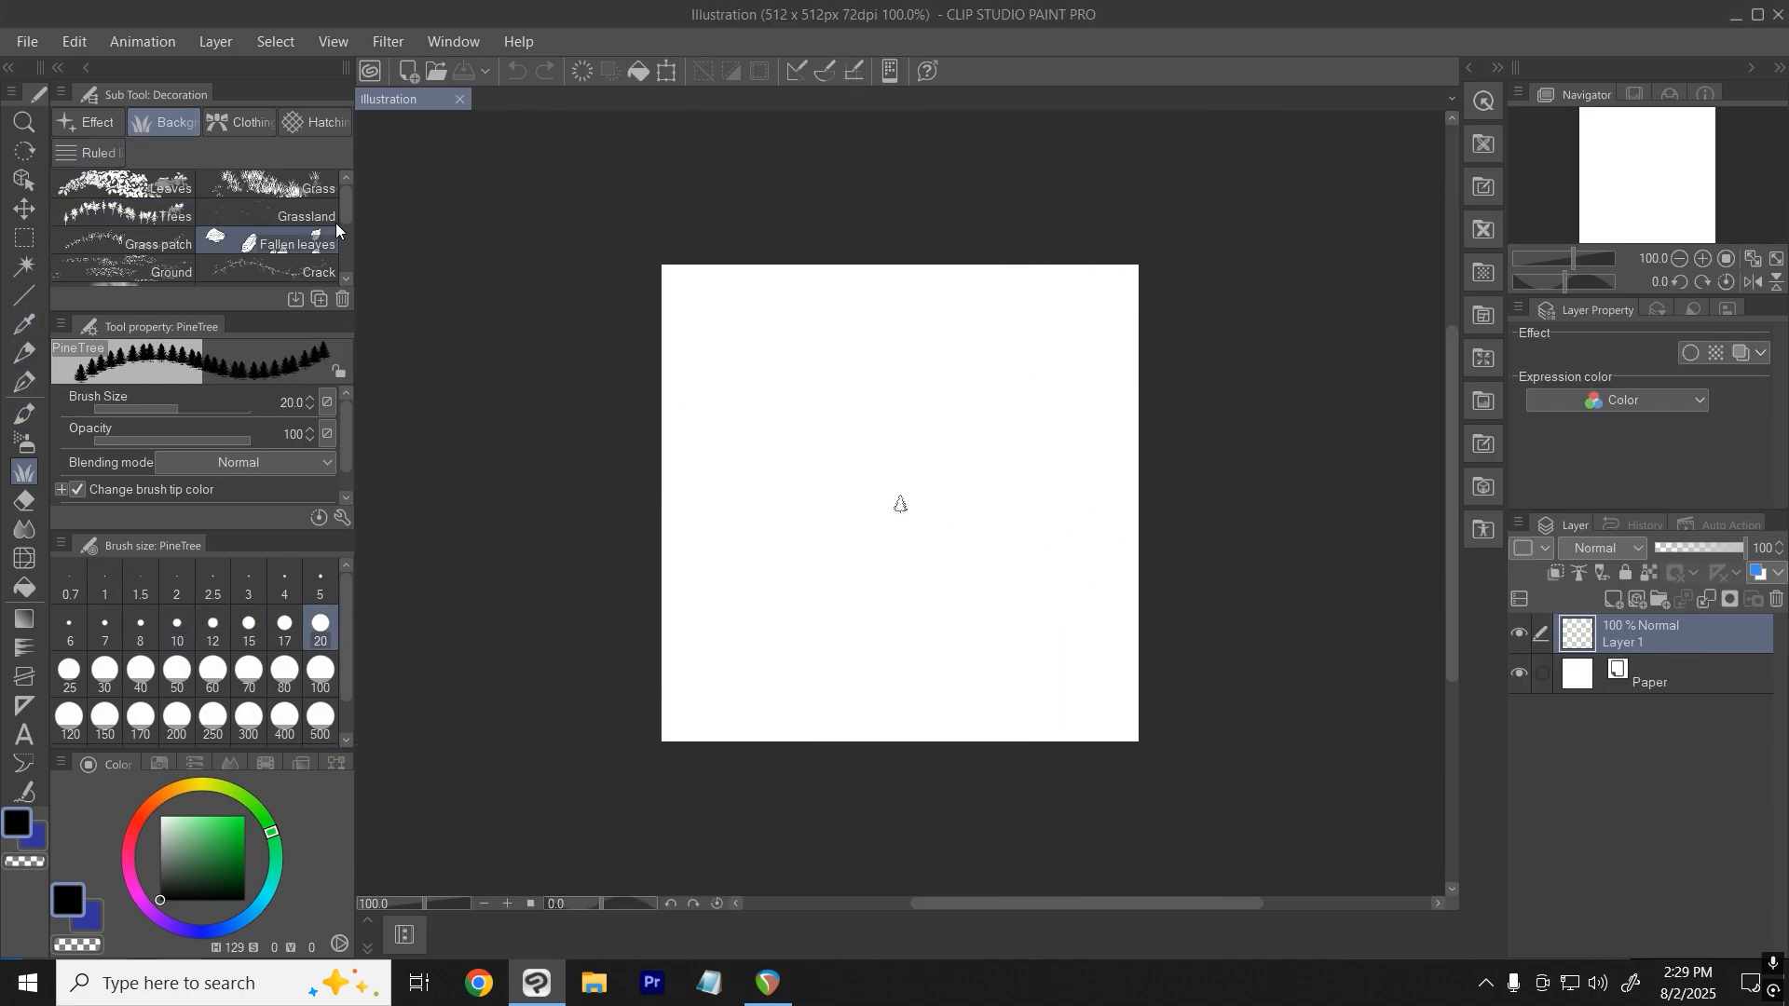
left_click(28, 352)
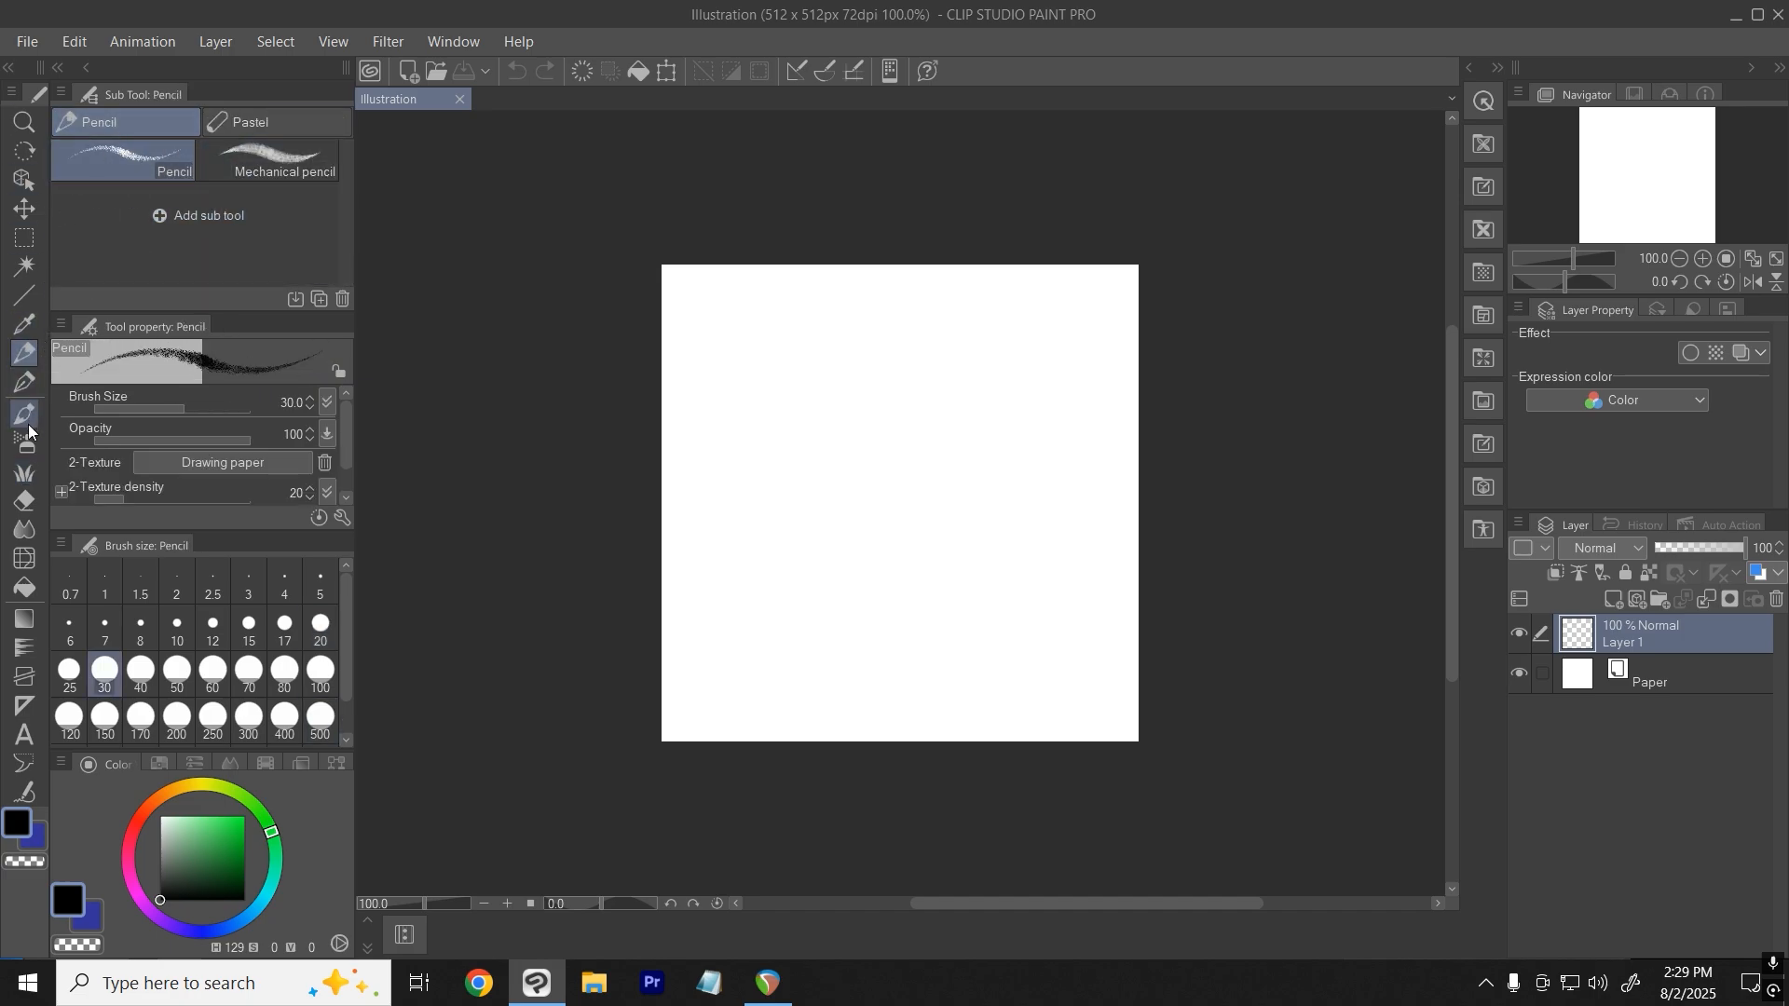
left_click(24, 483)
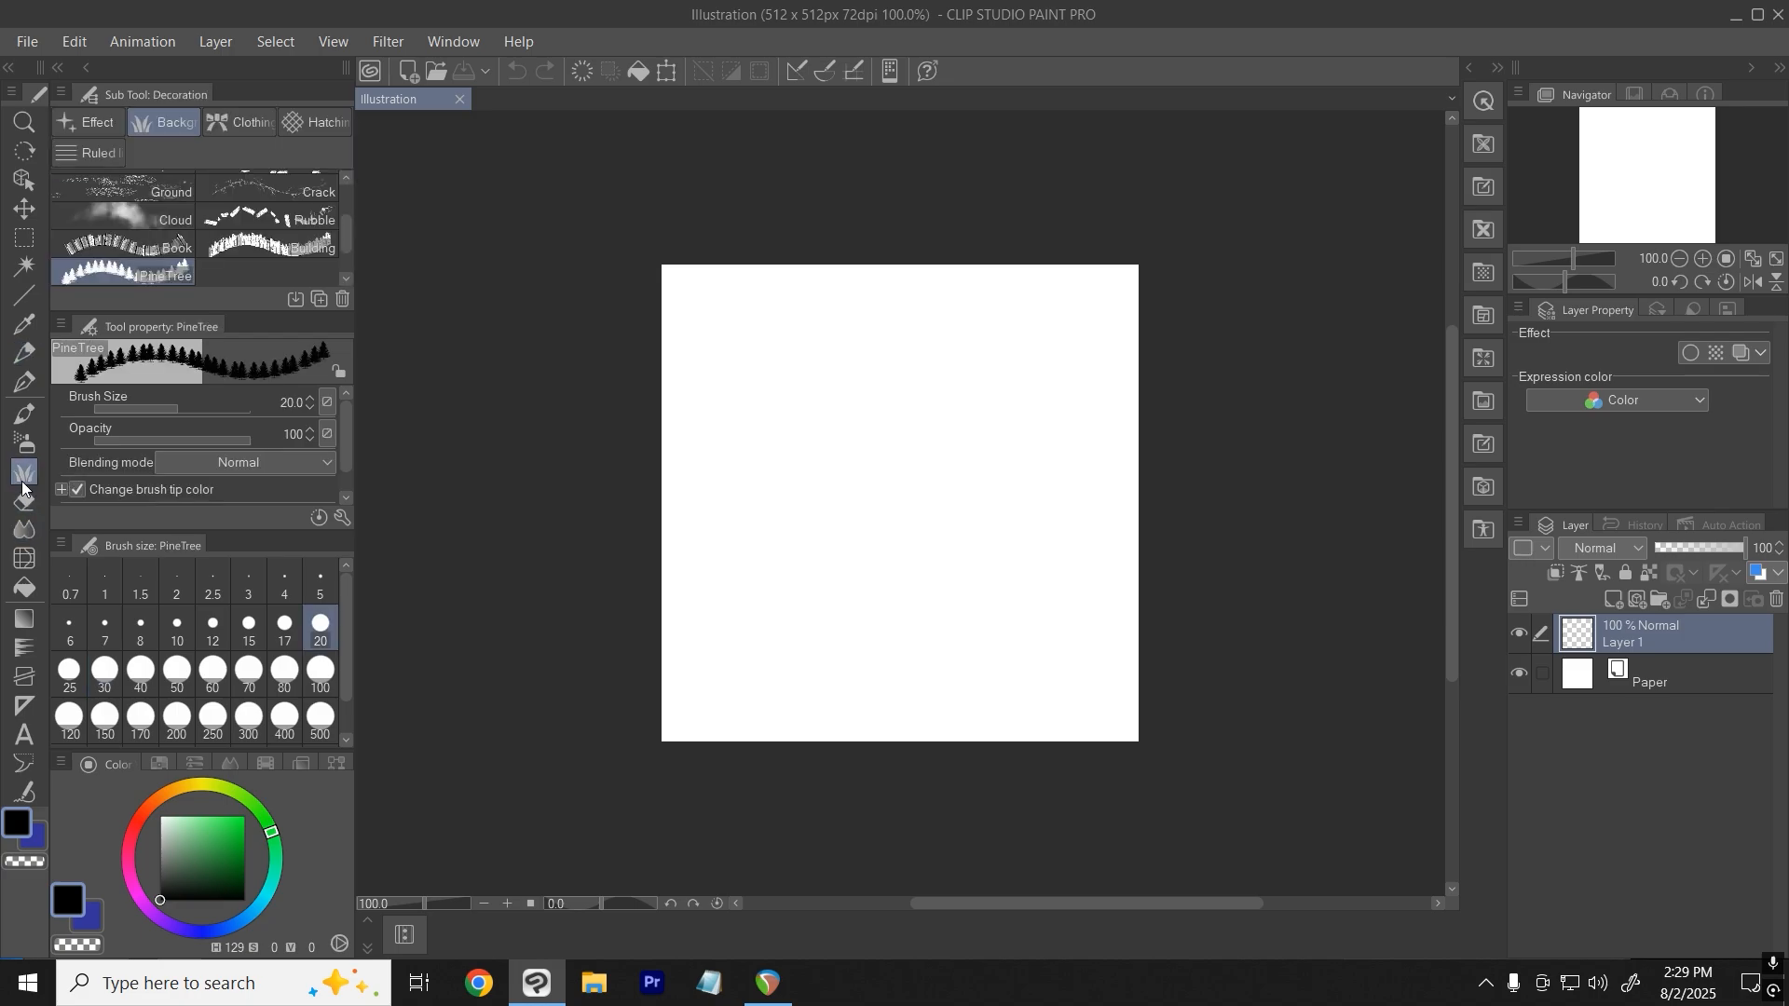
scroll(248, 268, "down", 3)
scroll(253, 271, "down", 3)
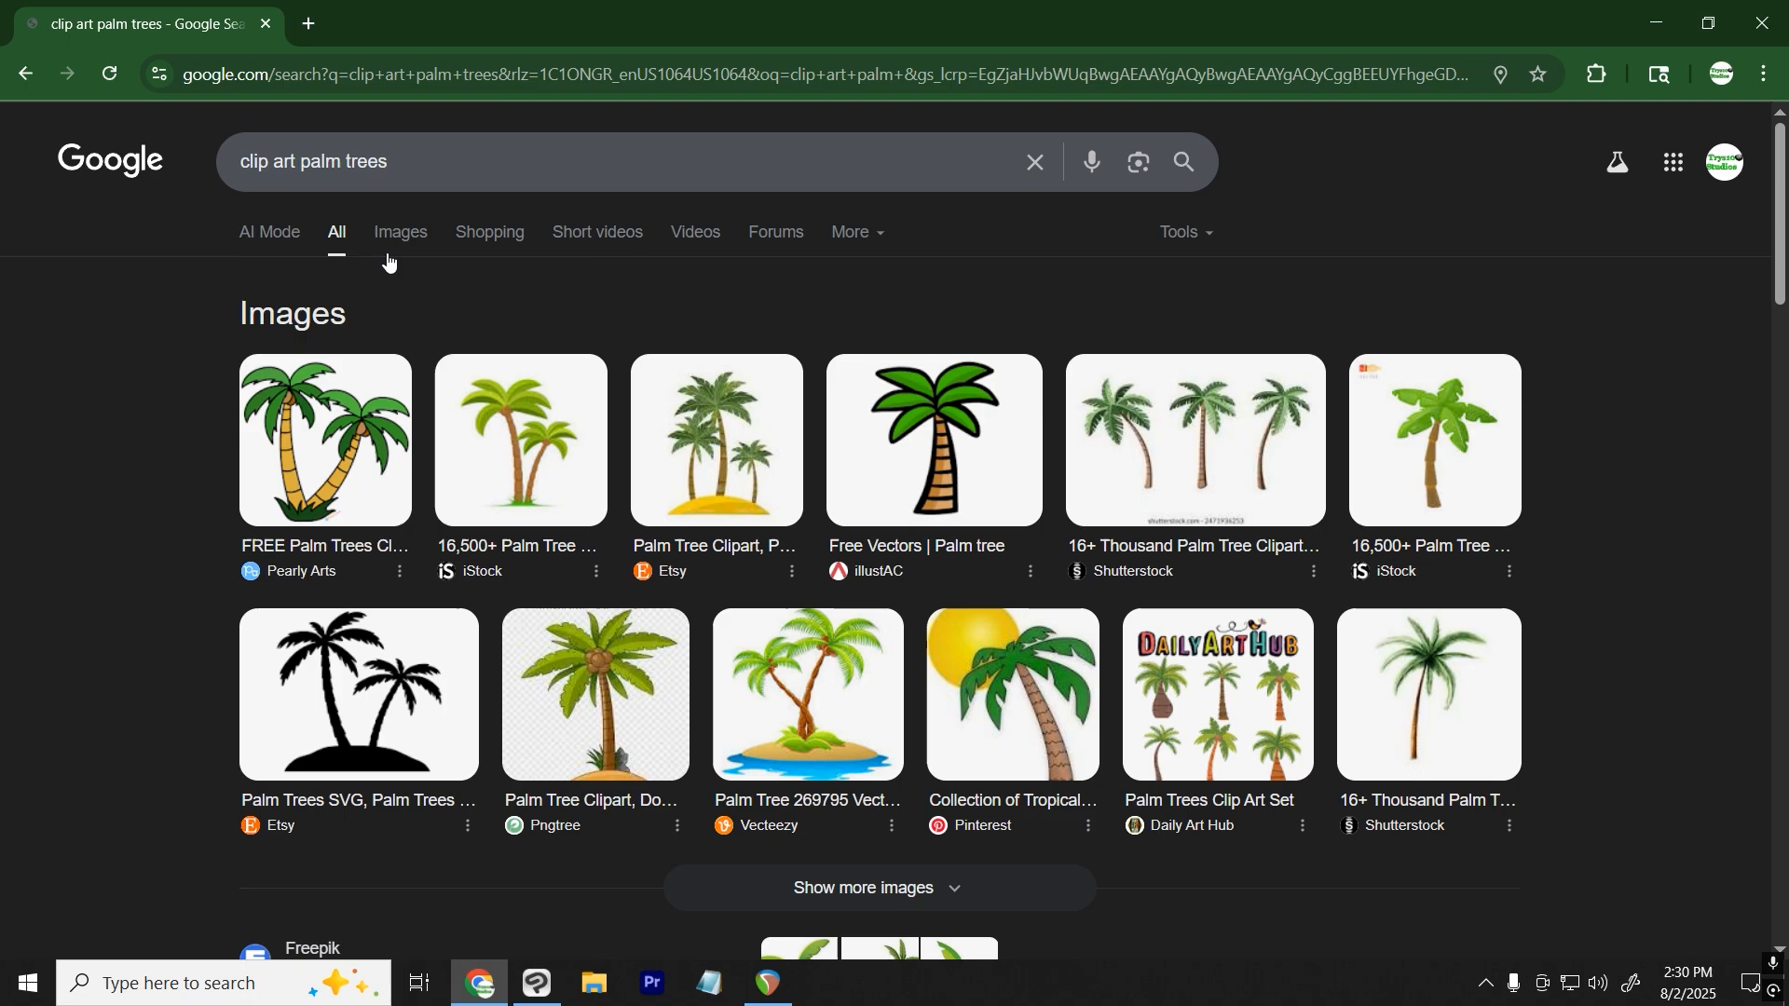
Copy the picture of four black palm silhouettes from the web image results and paste it into the Clip Studio Paint canvas.
left_click(402, 235)
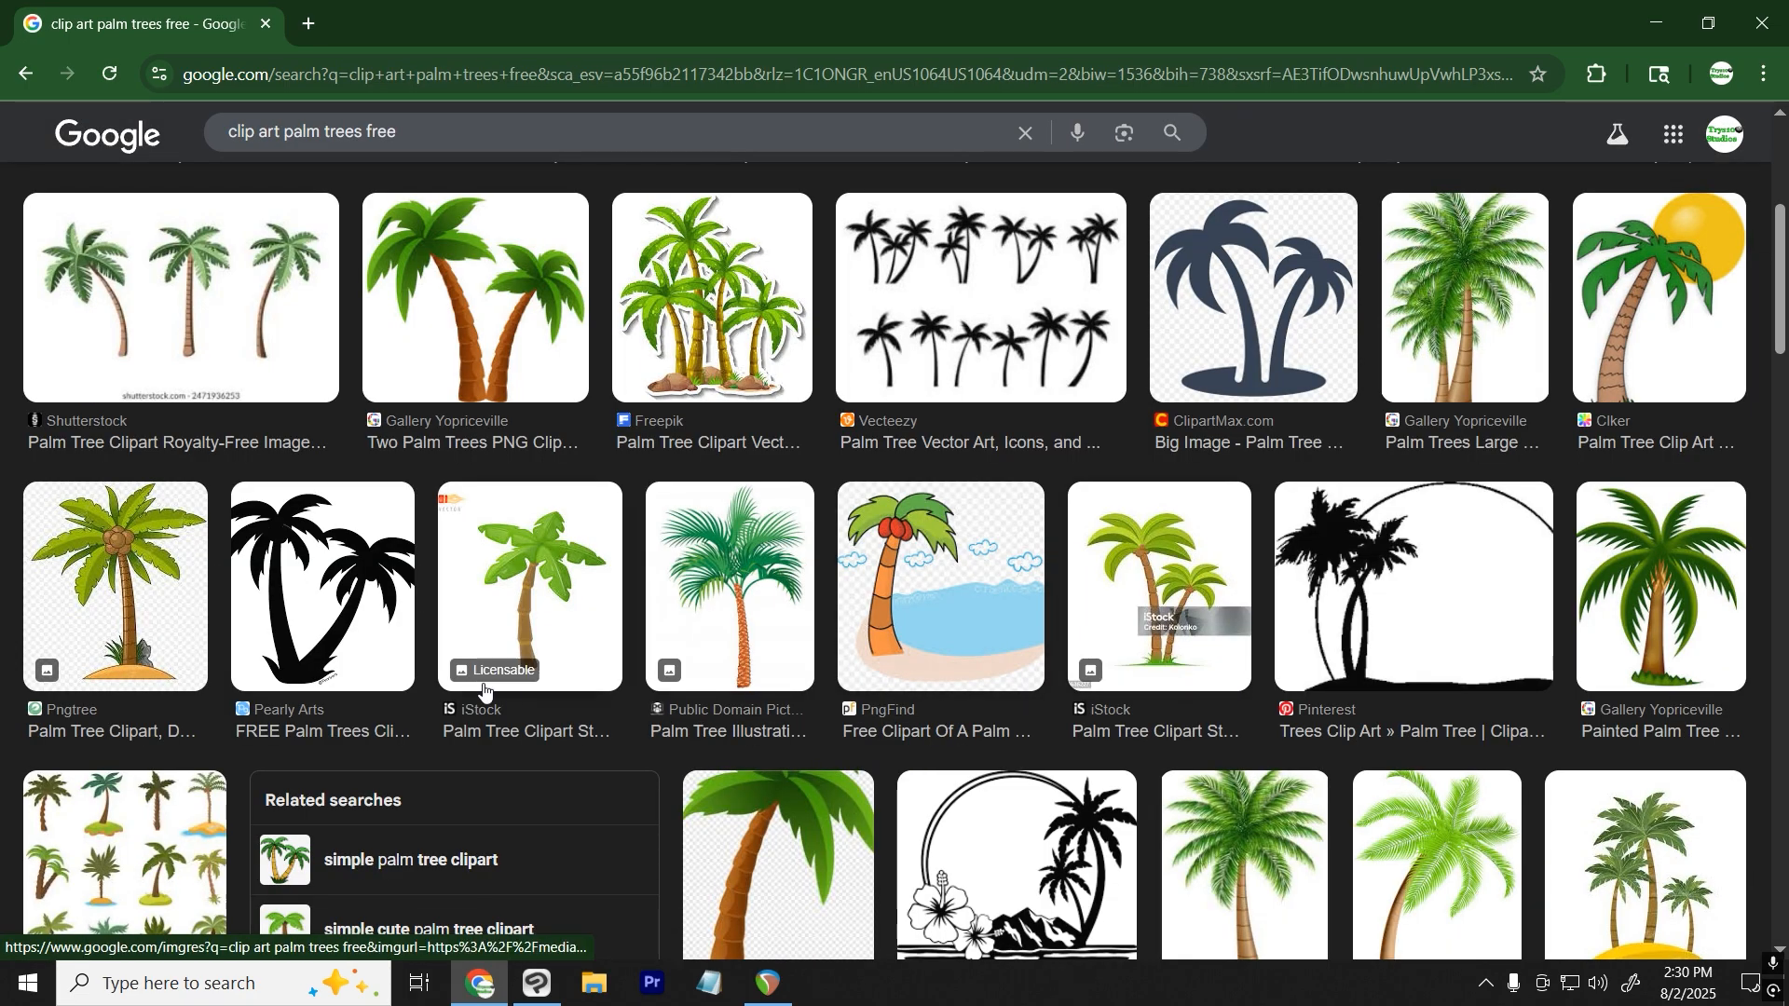
left_click(374, 650)
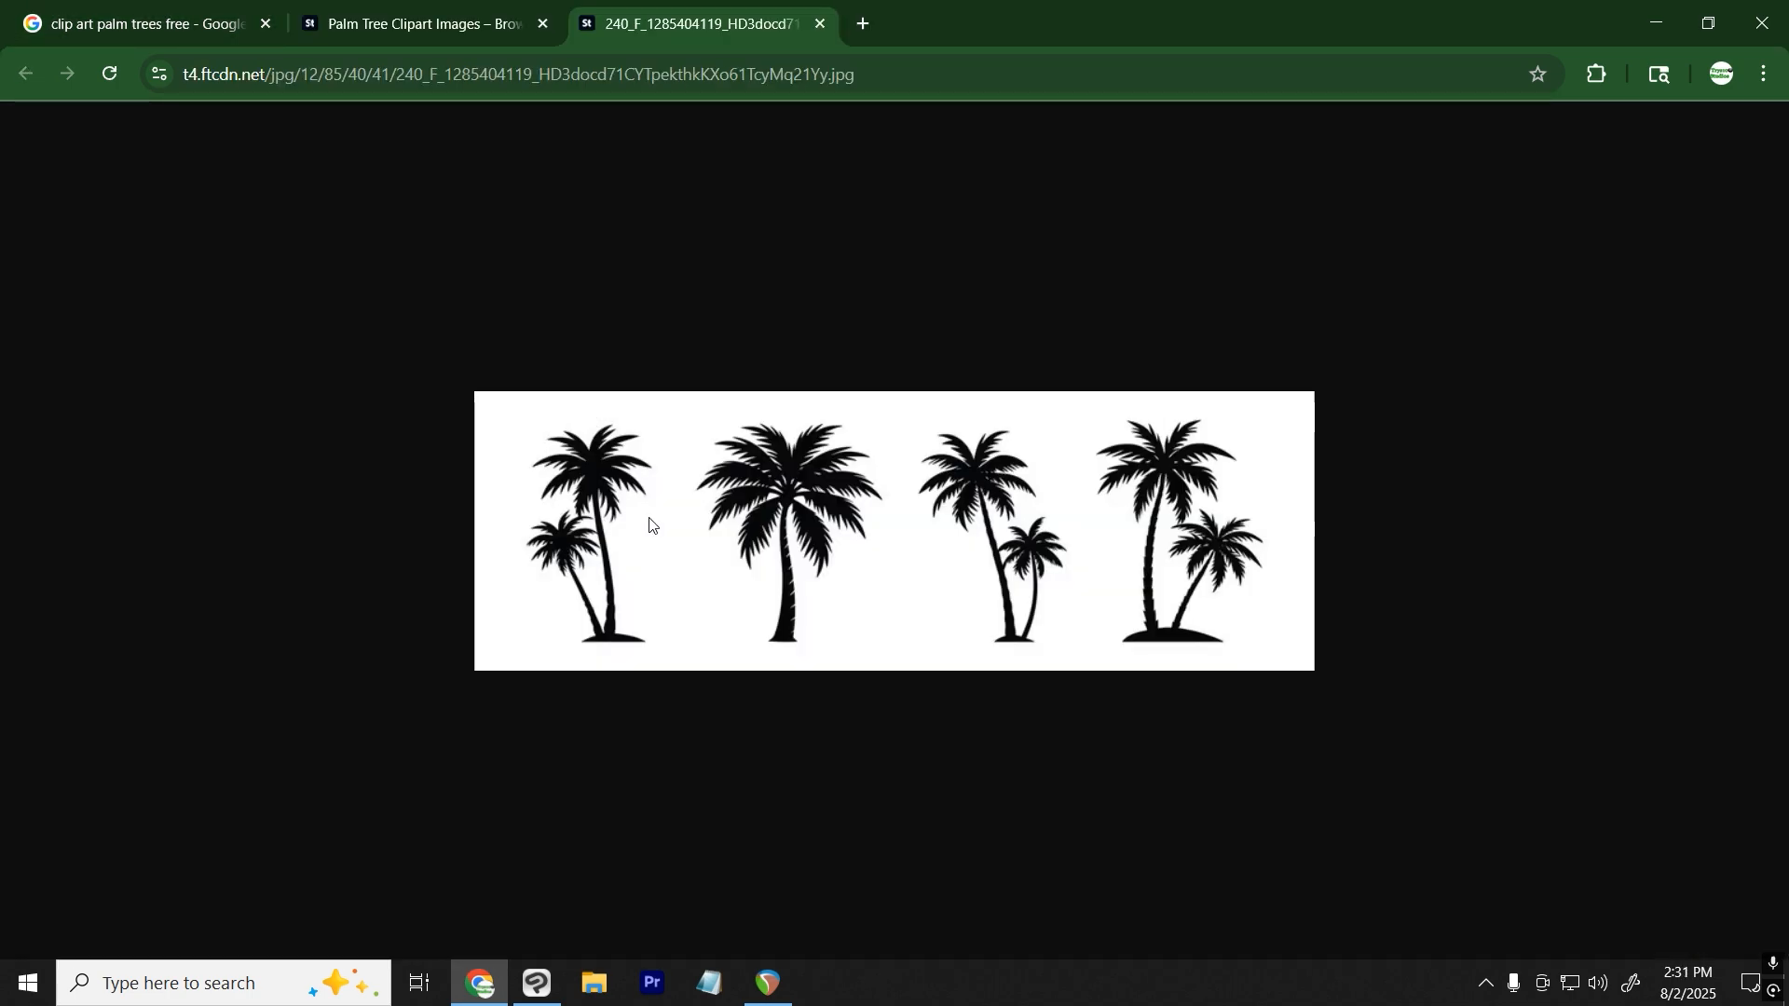
right_click(650, 519)
left_click(748, 619)
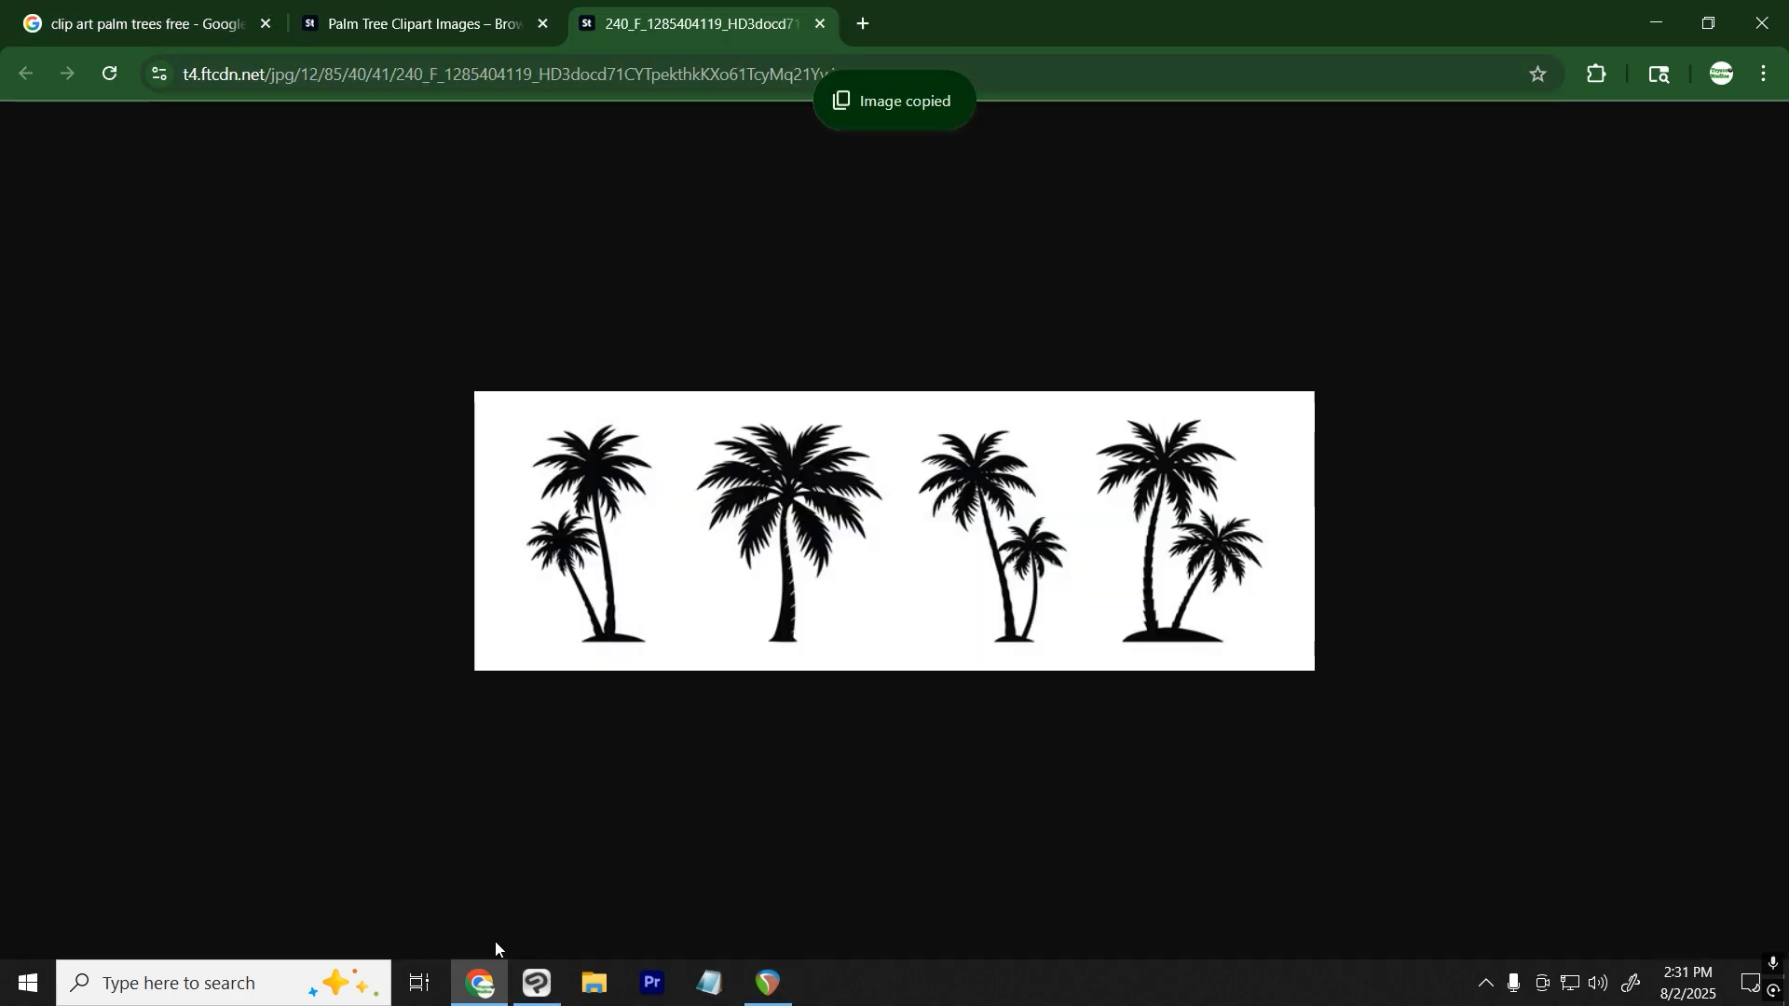
left_click(536, 983)
key("ctrl+v")
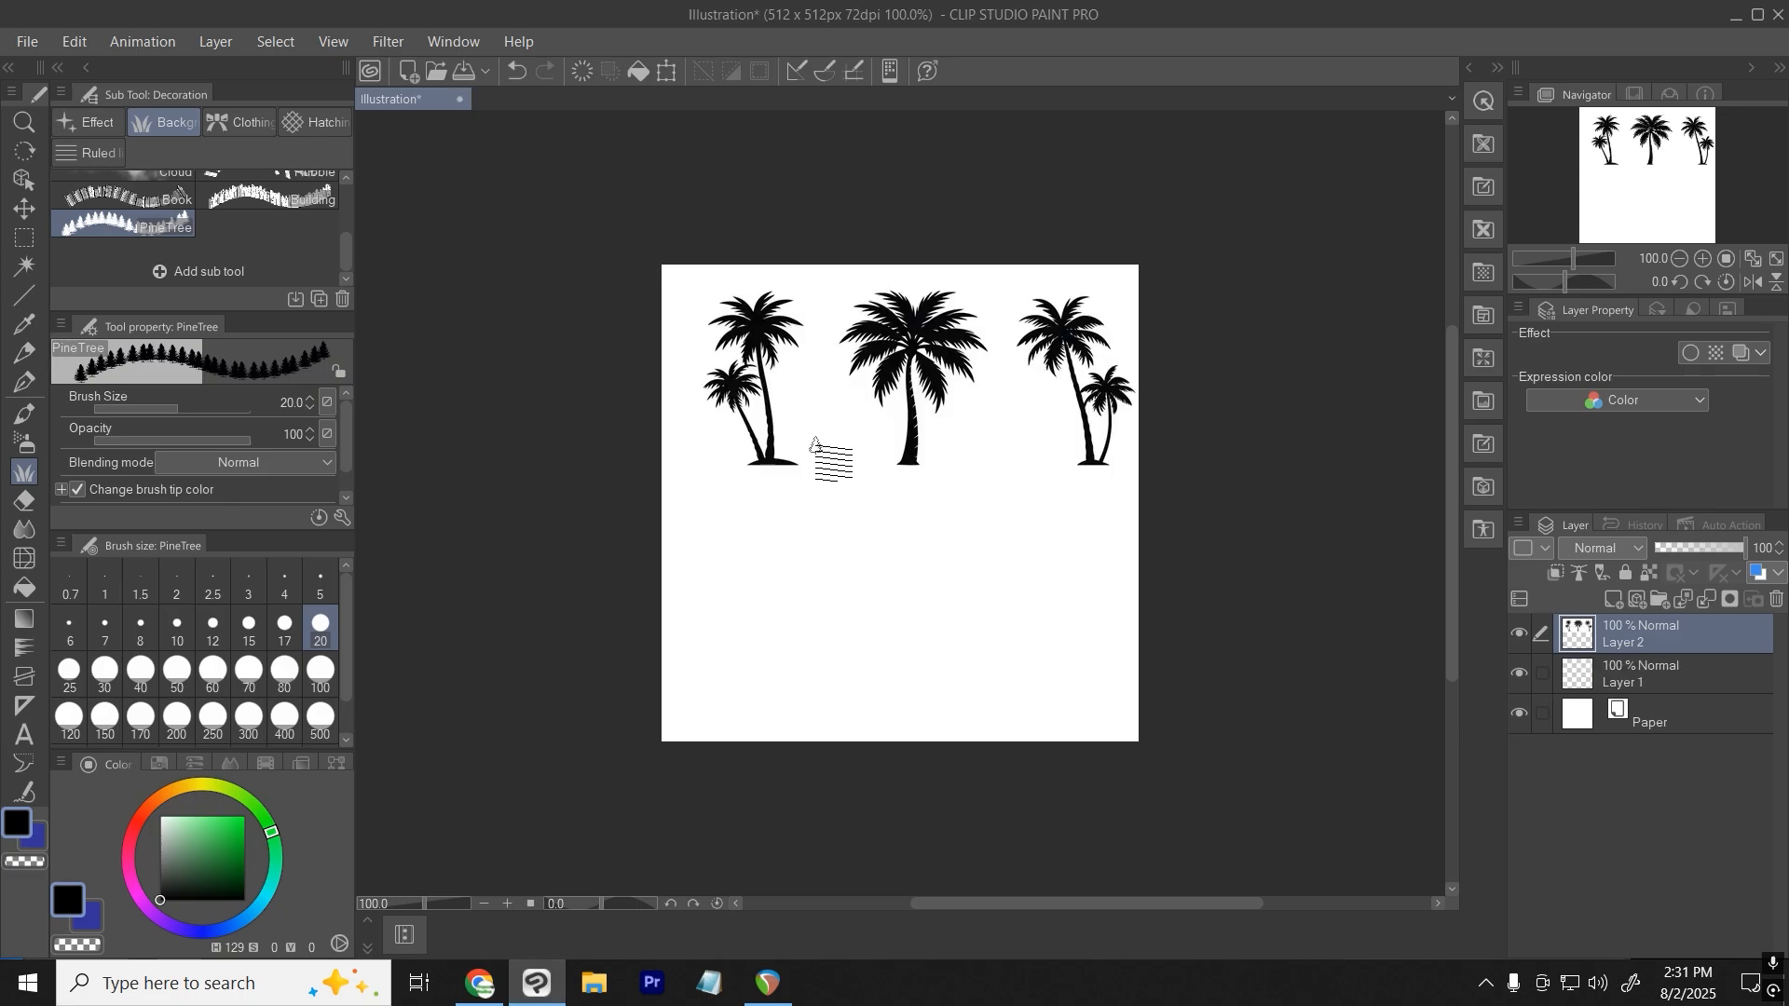
Select the middle palm tree with a rectangular selection and cut it out of the pasted layer.
left_click(13, 241)
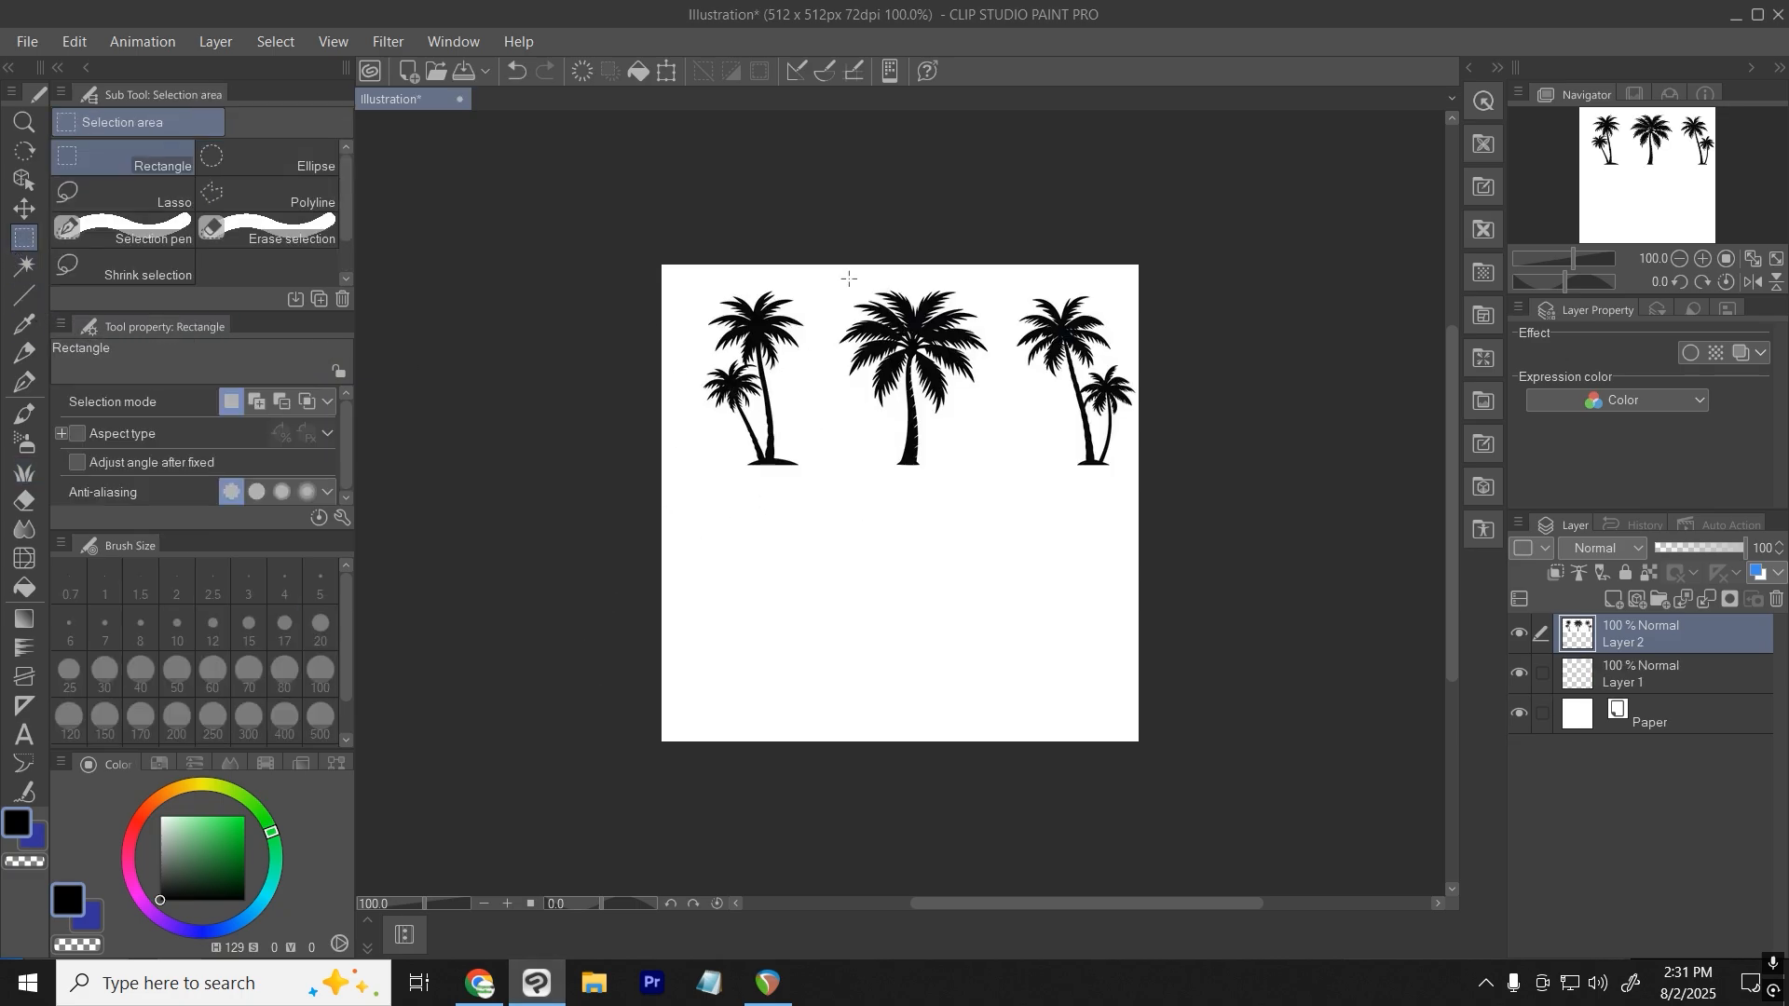
left_click_drag(838, 265, 1014, 496)
left_click(858, 241)
key("ctrl+z")
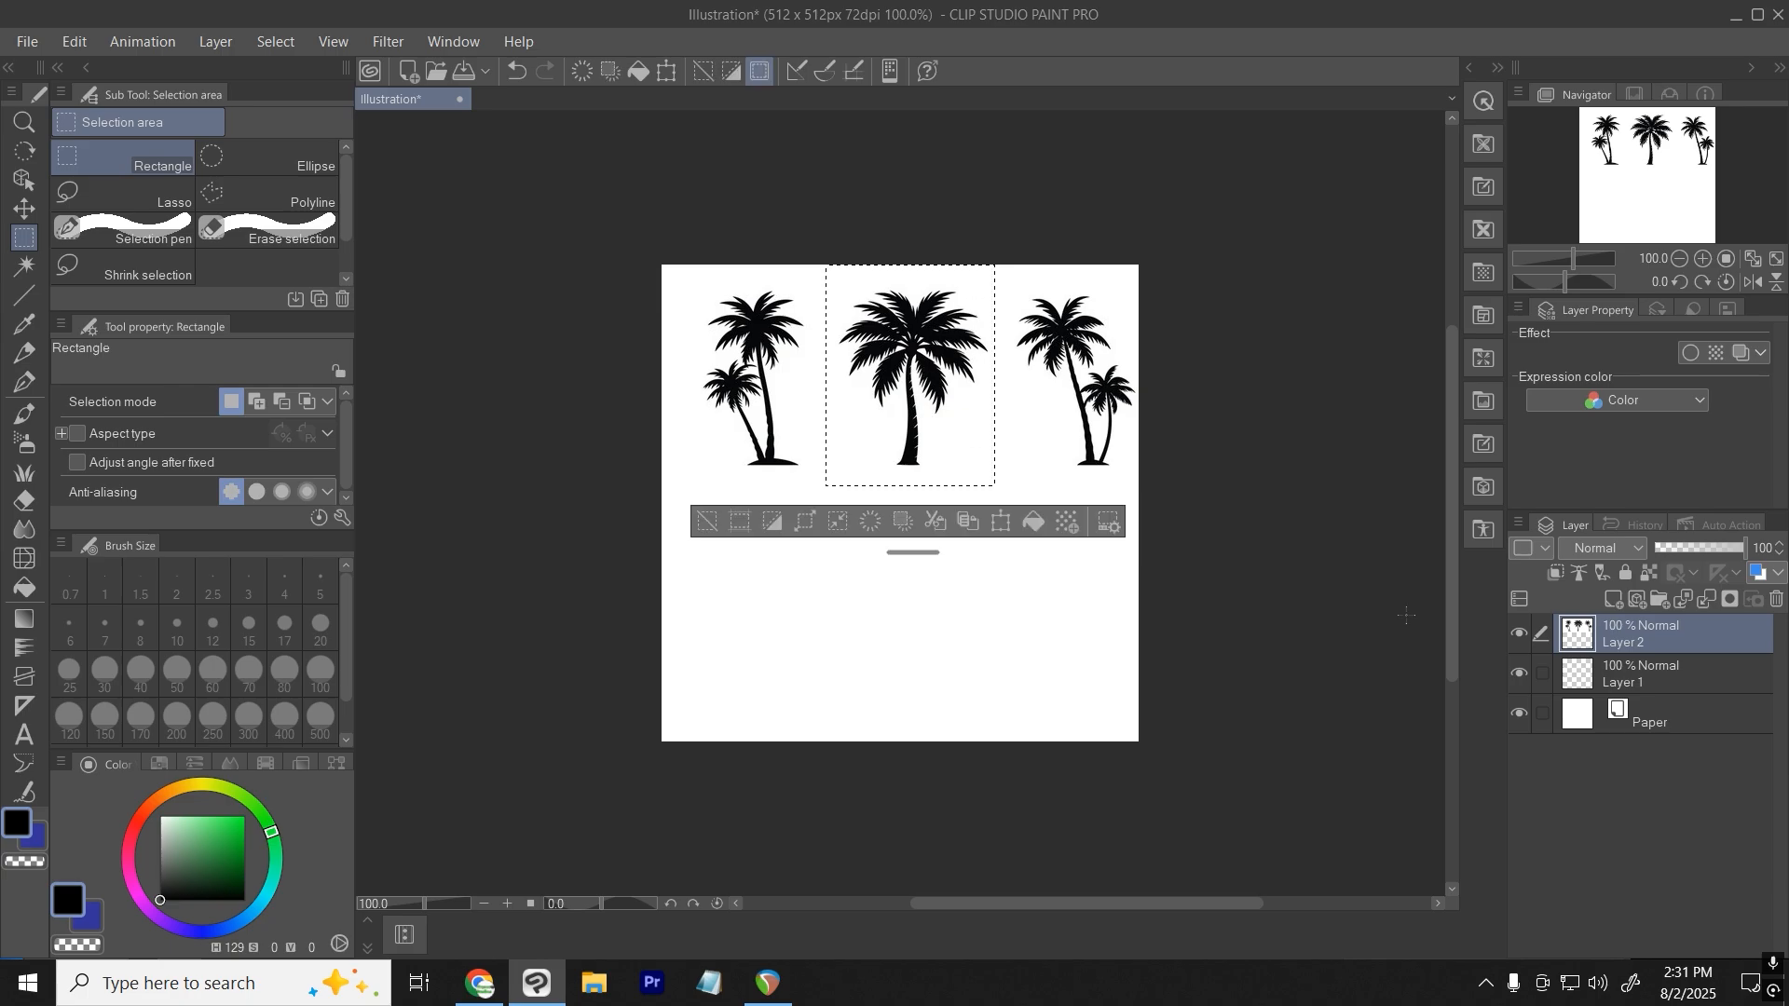
key("ctrl+shift+i")
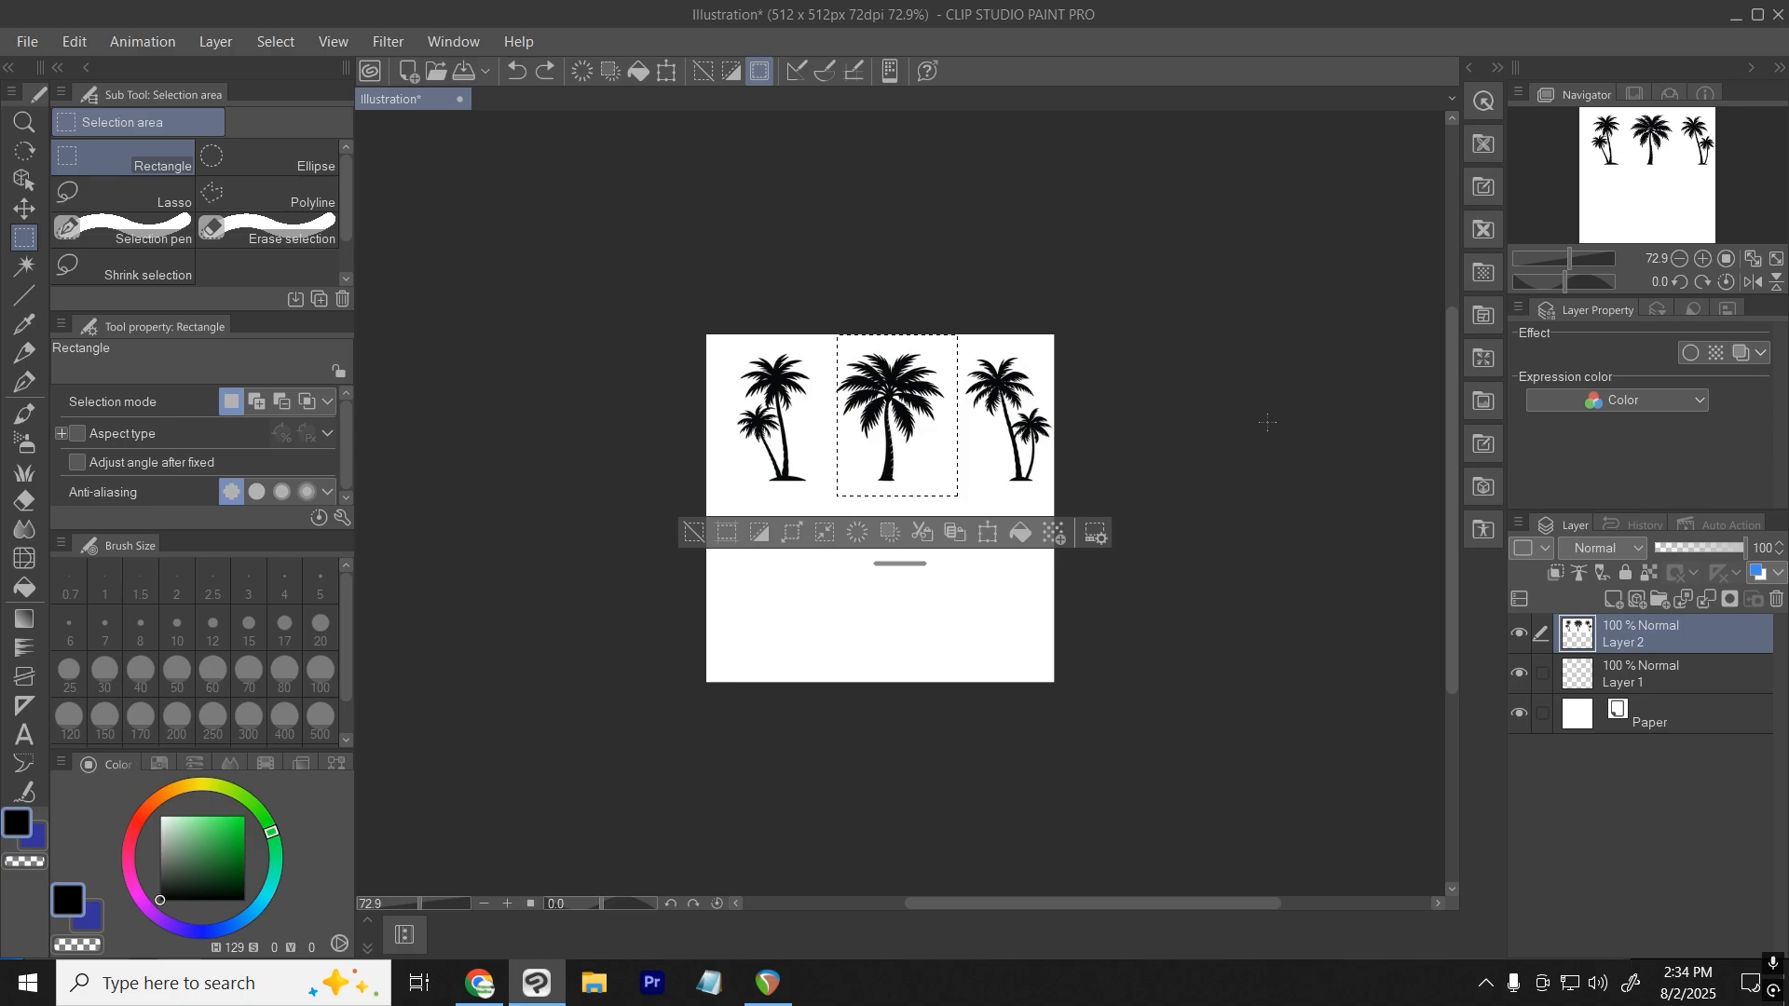
key("Delete")
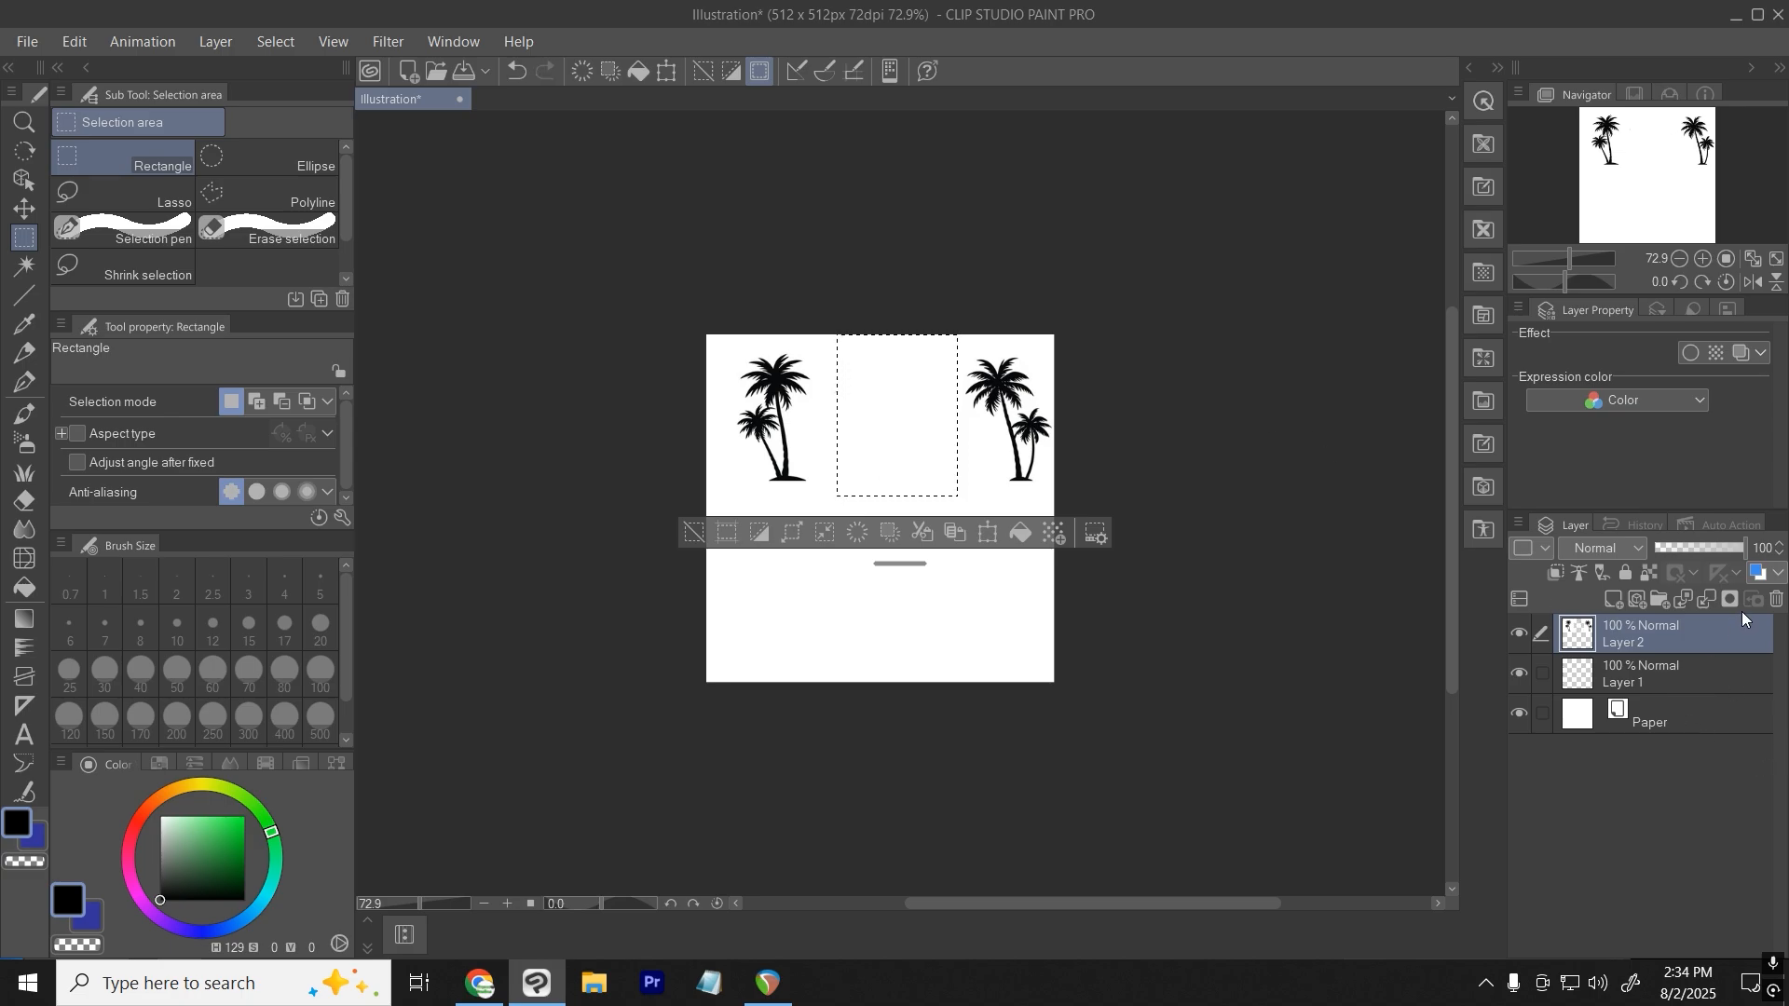
Delete the layer holding the remaining palms and paste the cut palm tree back on its own layer.
left_click(1776, 600)
left_click(920, 378)
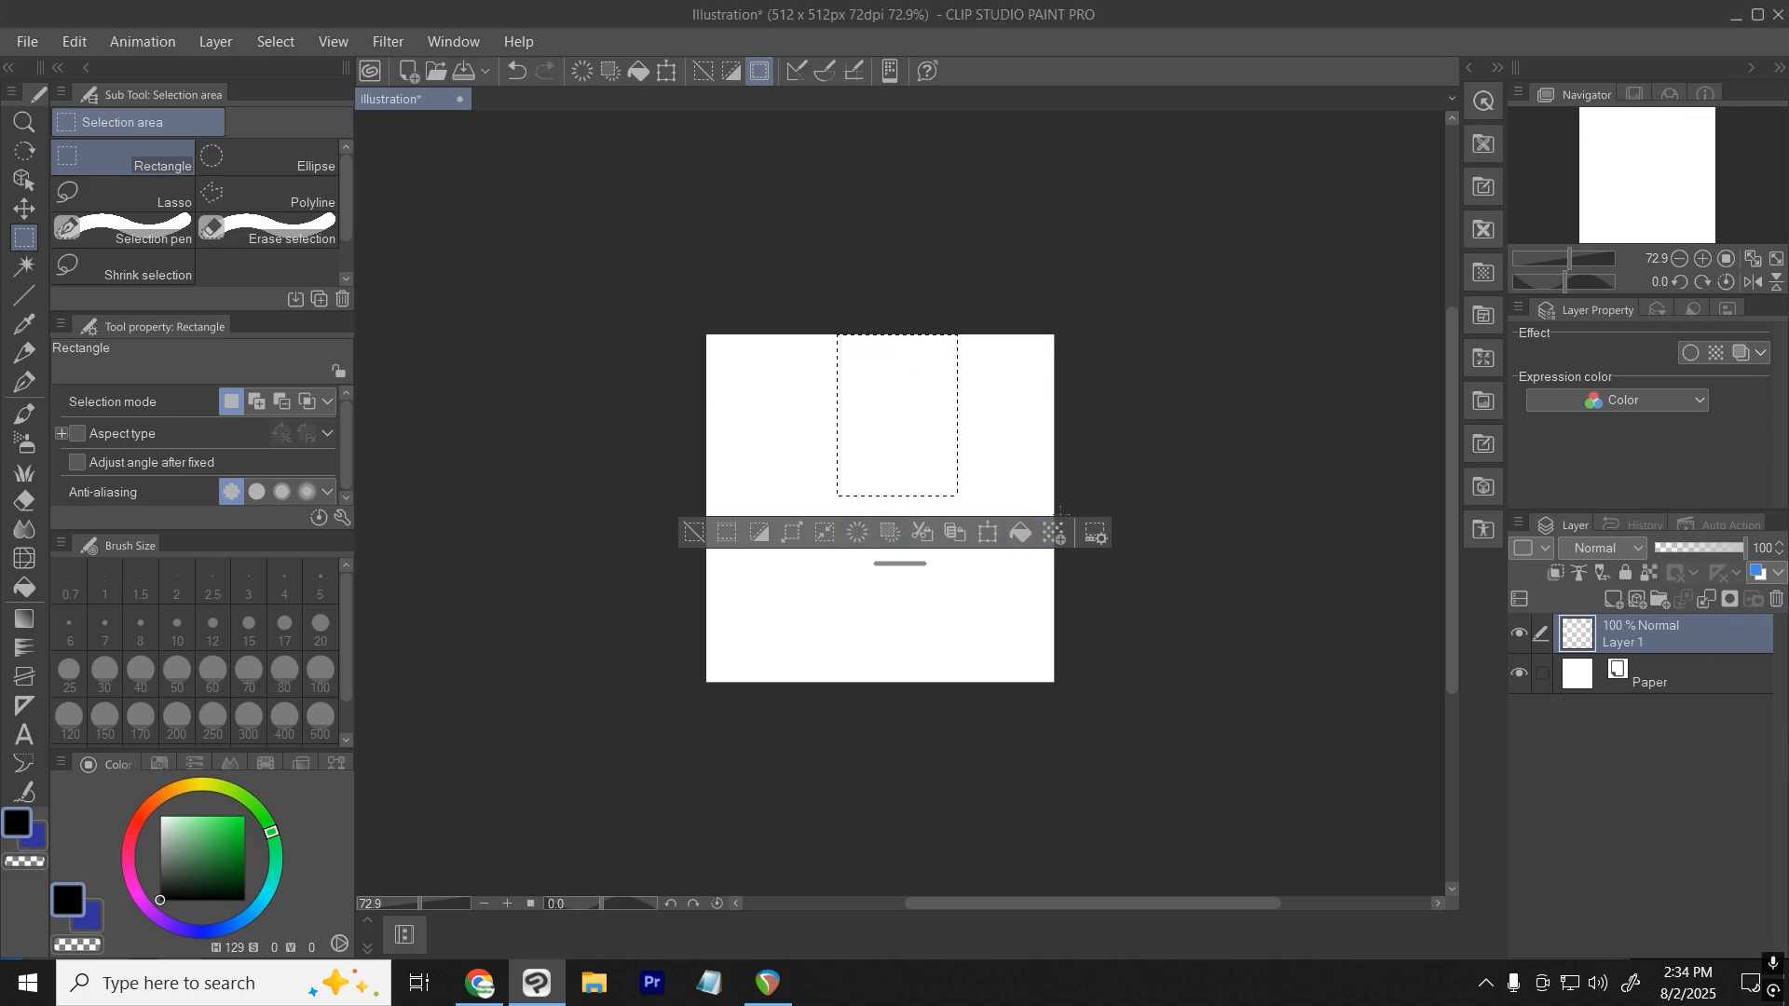
key("ctrl+d")
key("ctrl+v")
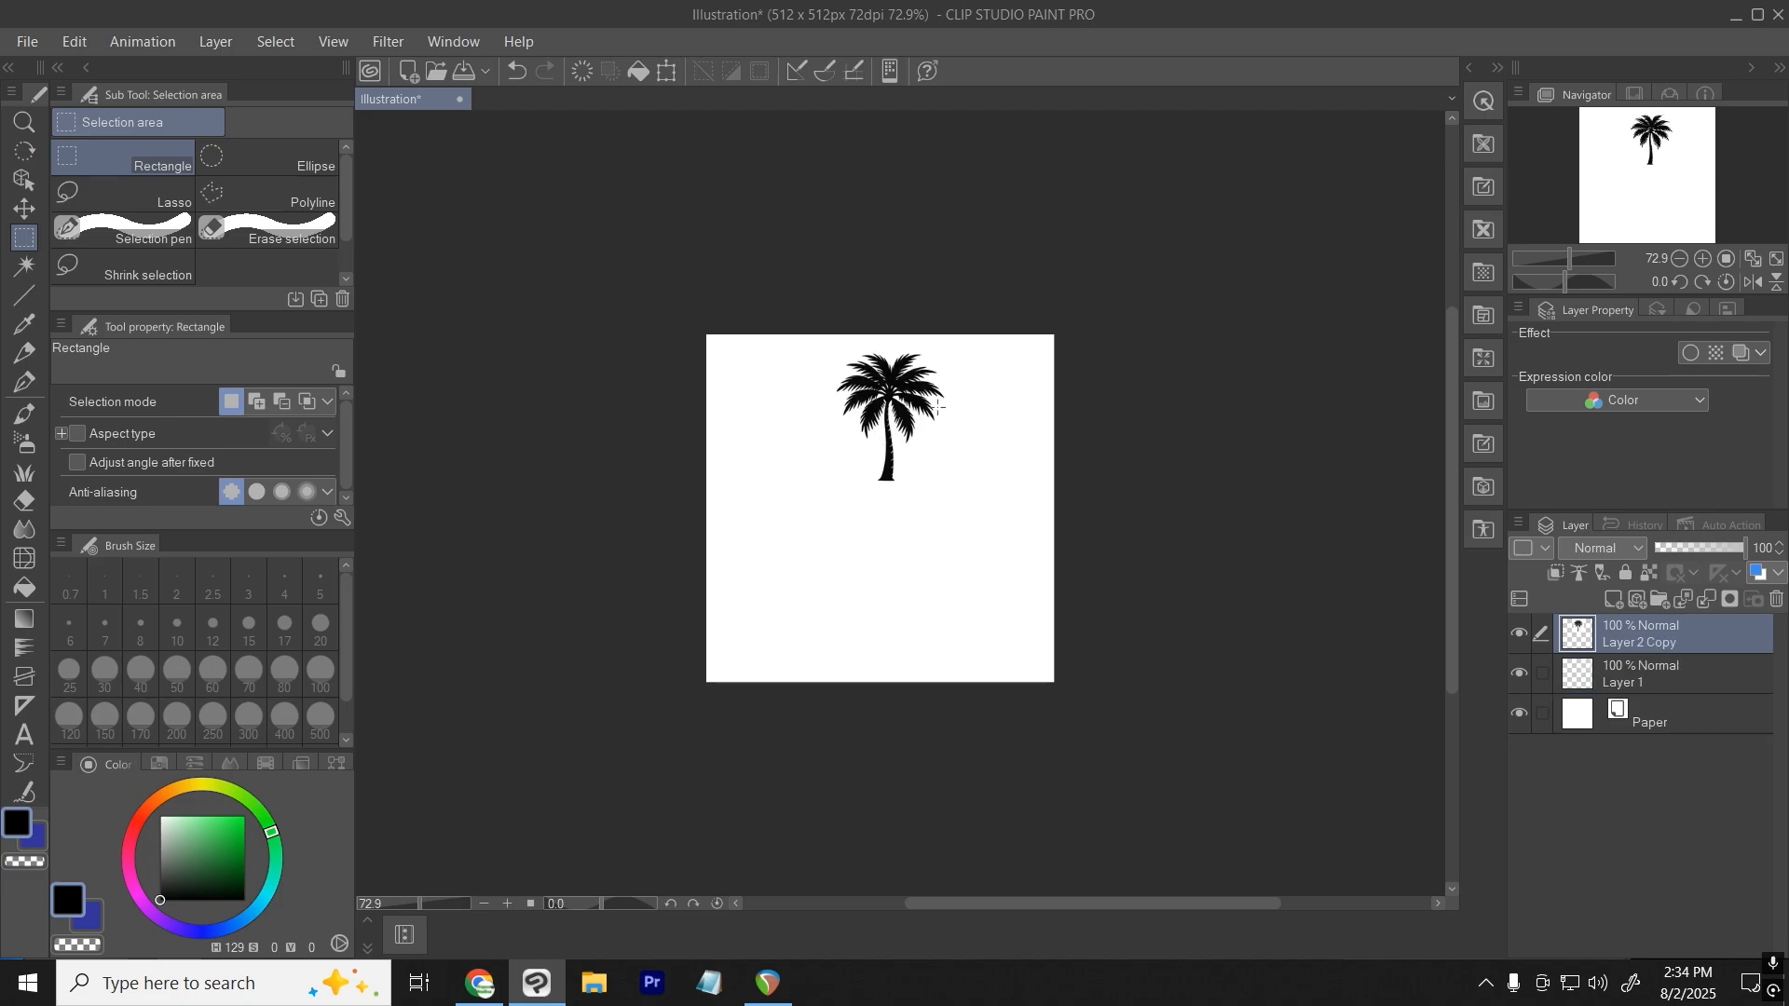
Enlarge the palm tree until it nearly fills the canvas height and centre it on the canvas.
left_click(24, 209)
key("ctrl+t")
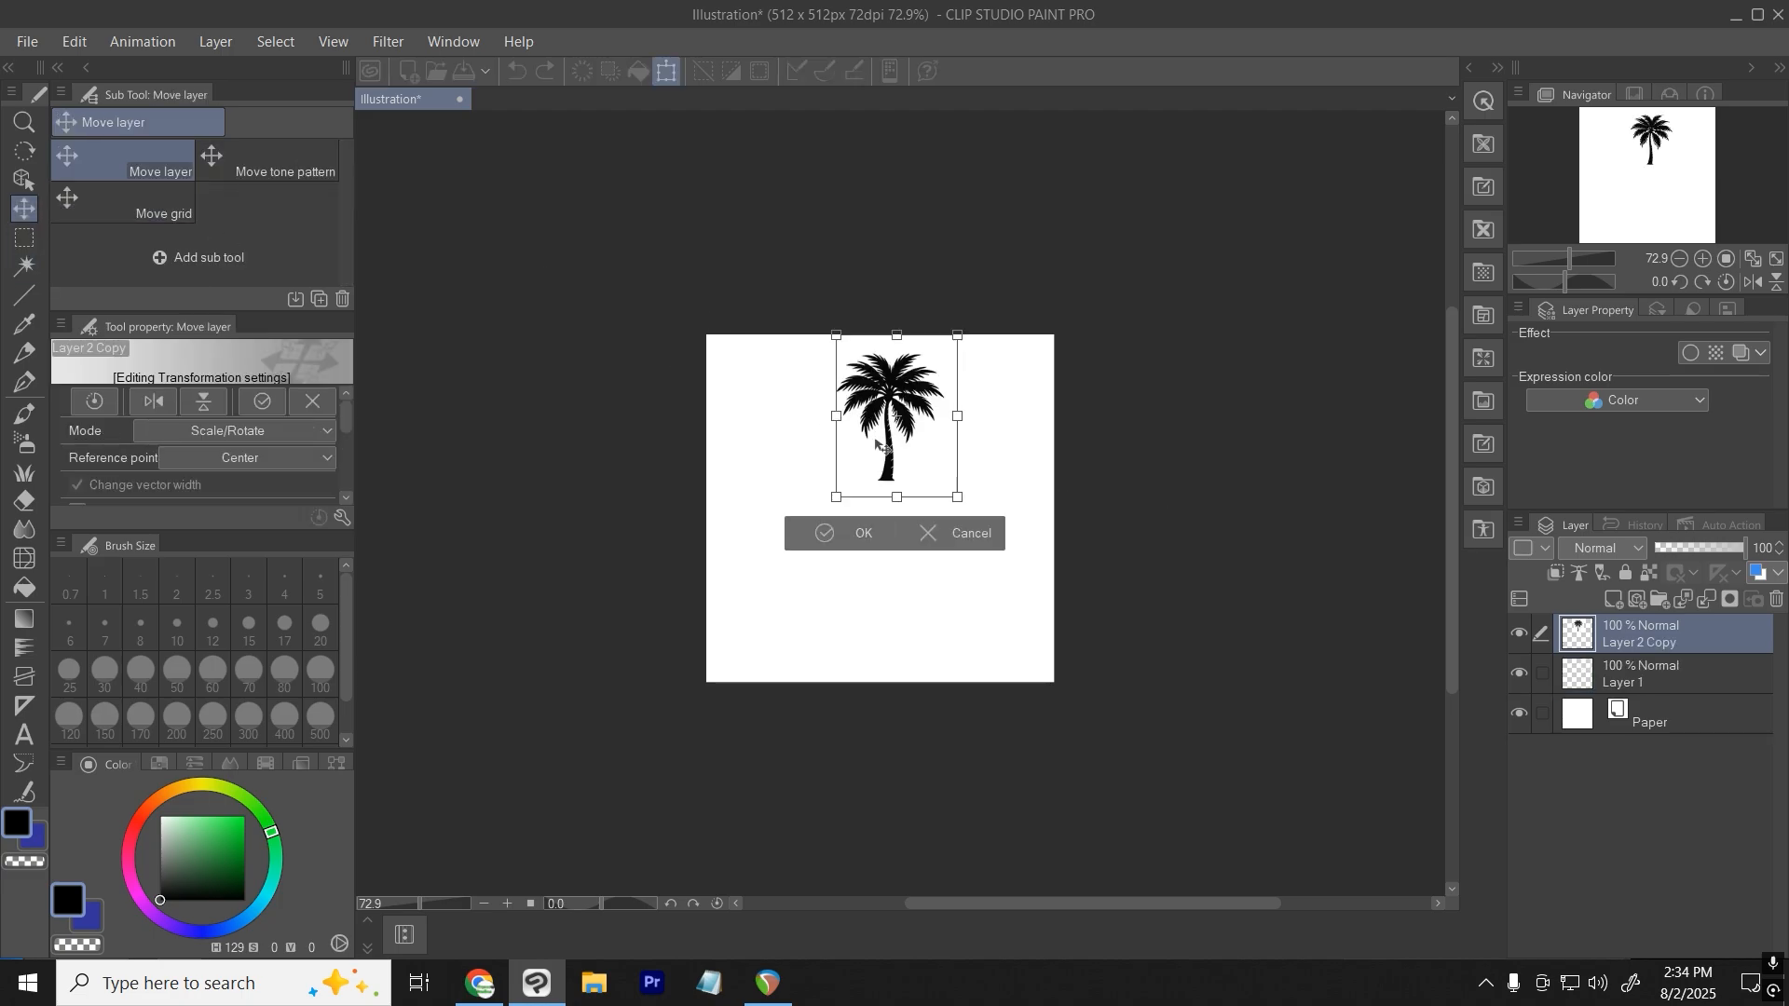
left_click_drag(990, 511, 1059, 631)
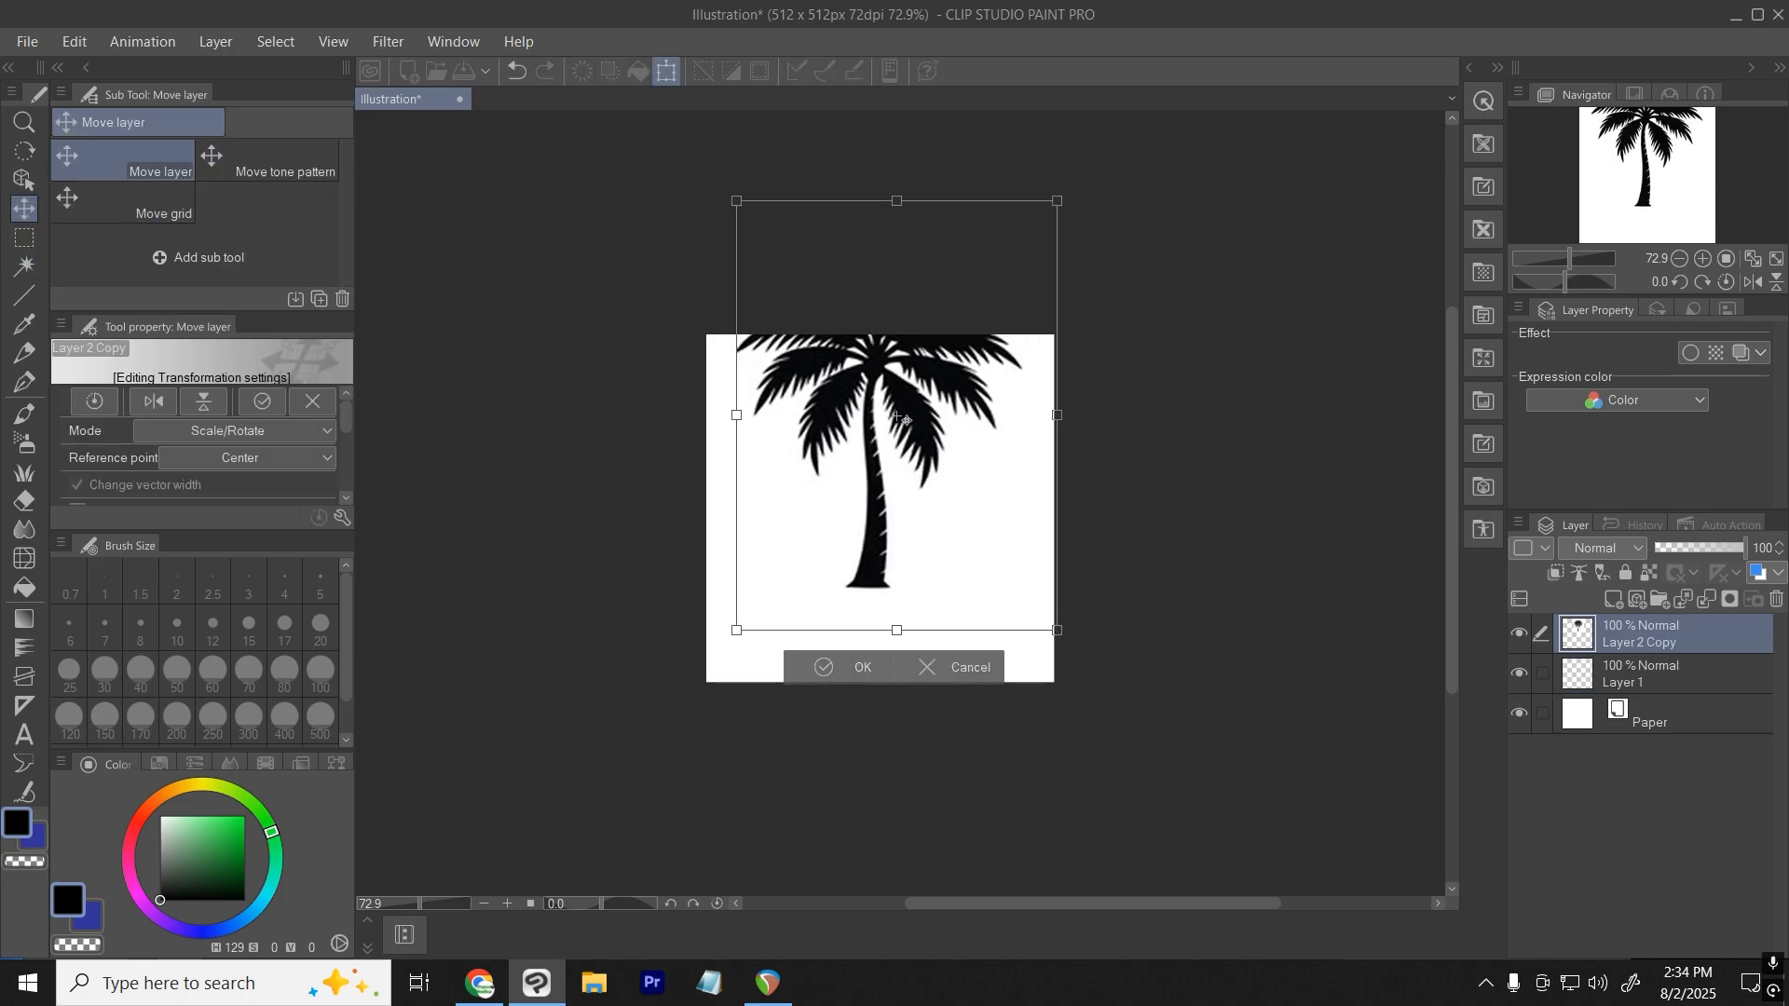
left_click_drag(860, 401, 863, 475)
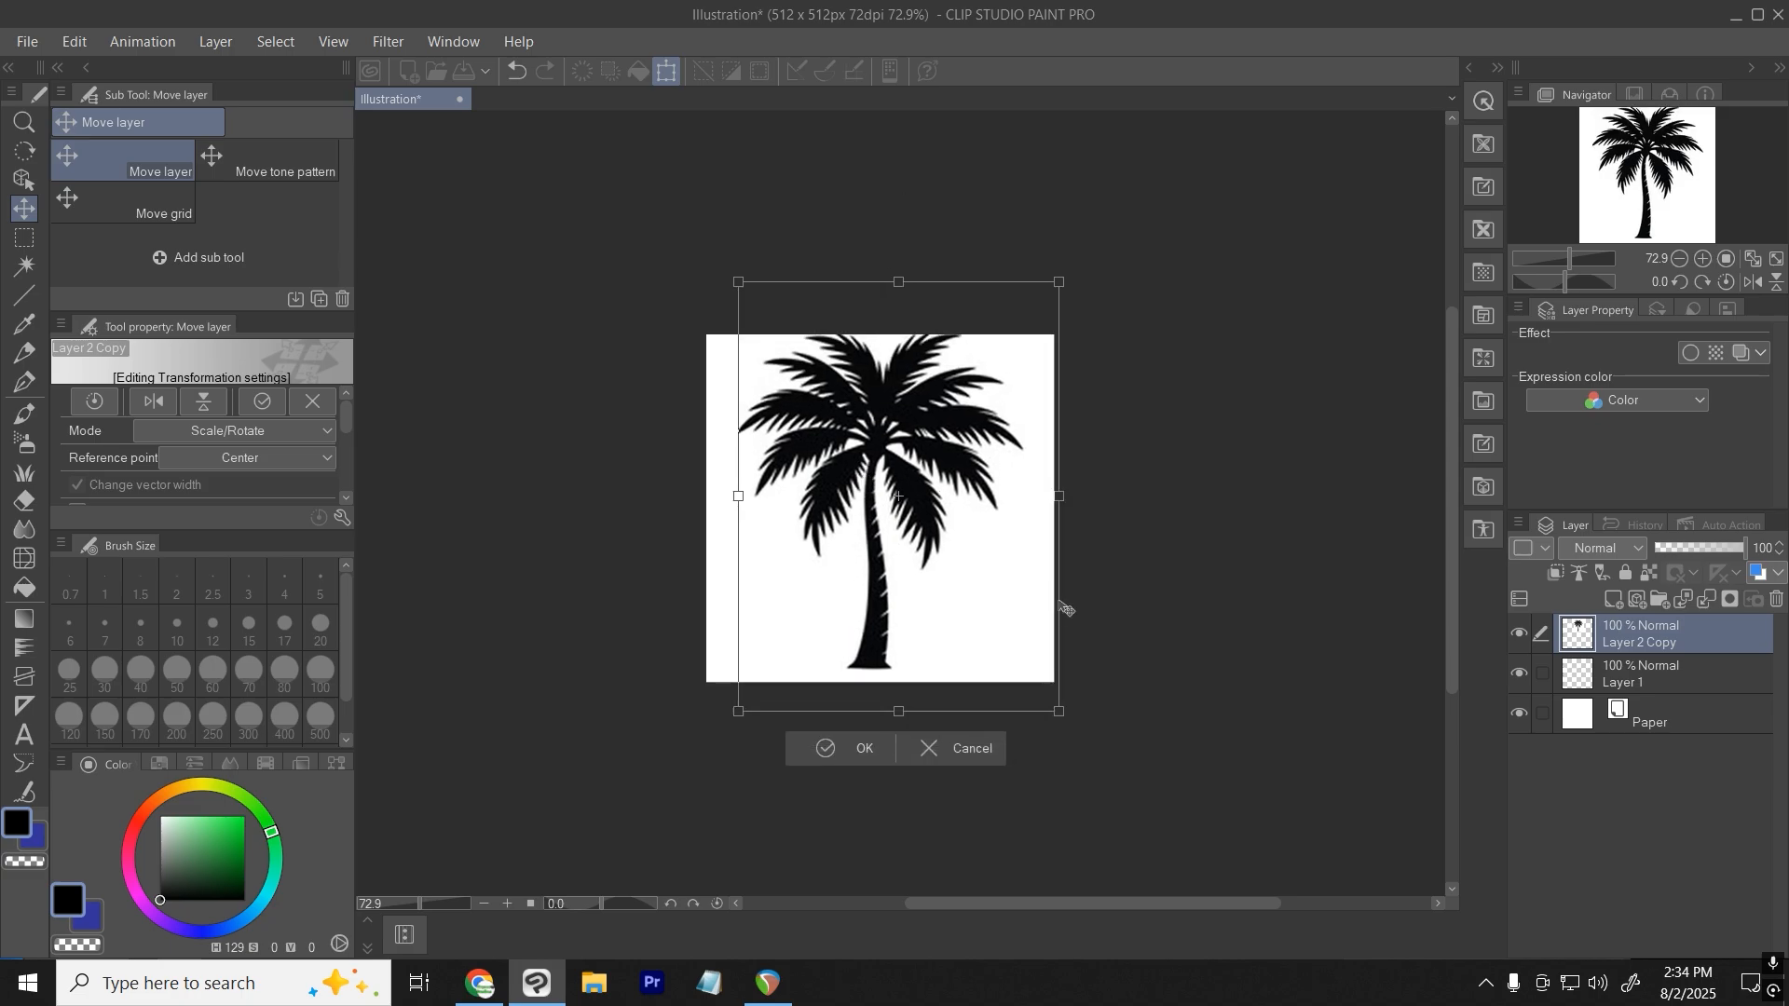
left_click_drag(1064, 711, 1054, 699)
left_click_drag(893, 526, 891, 541)
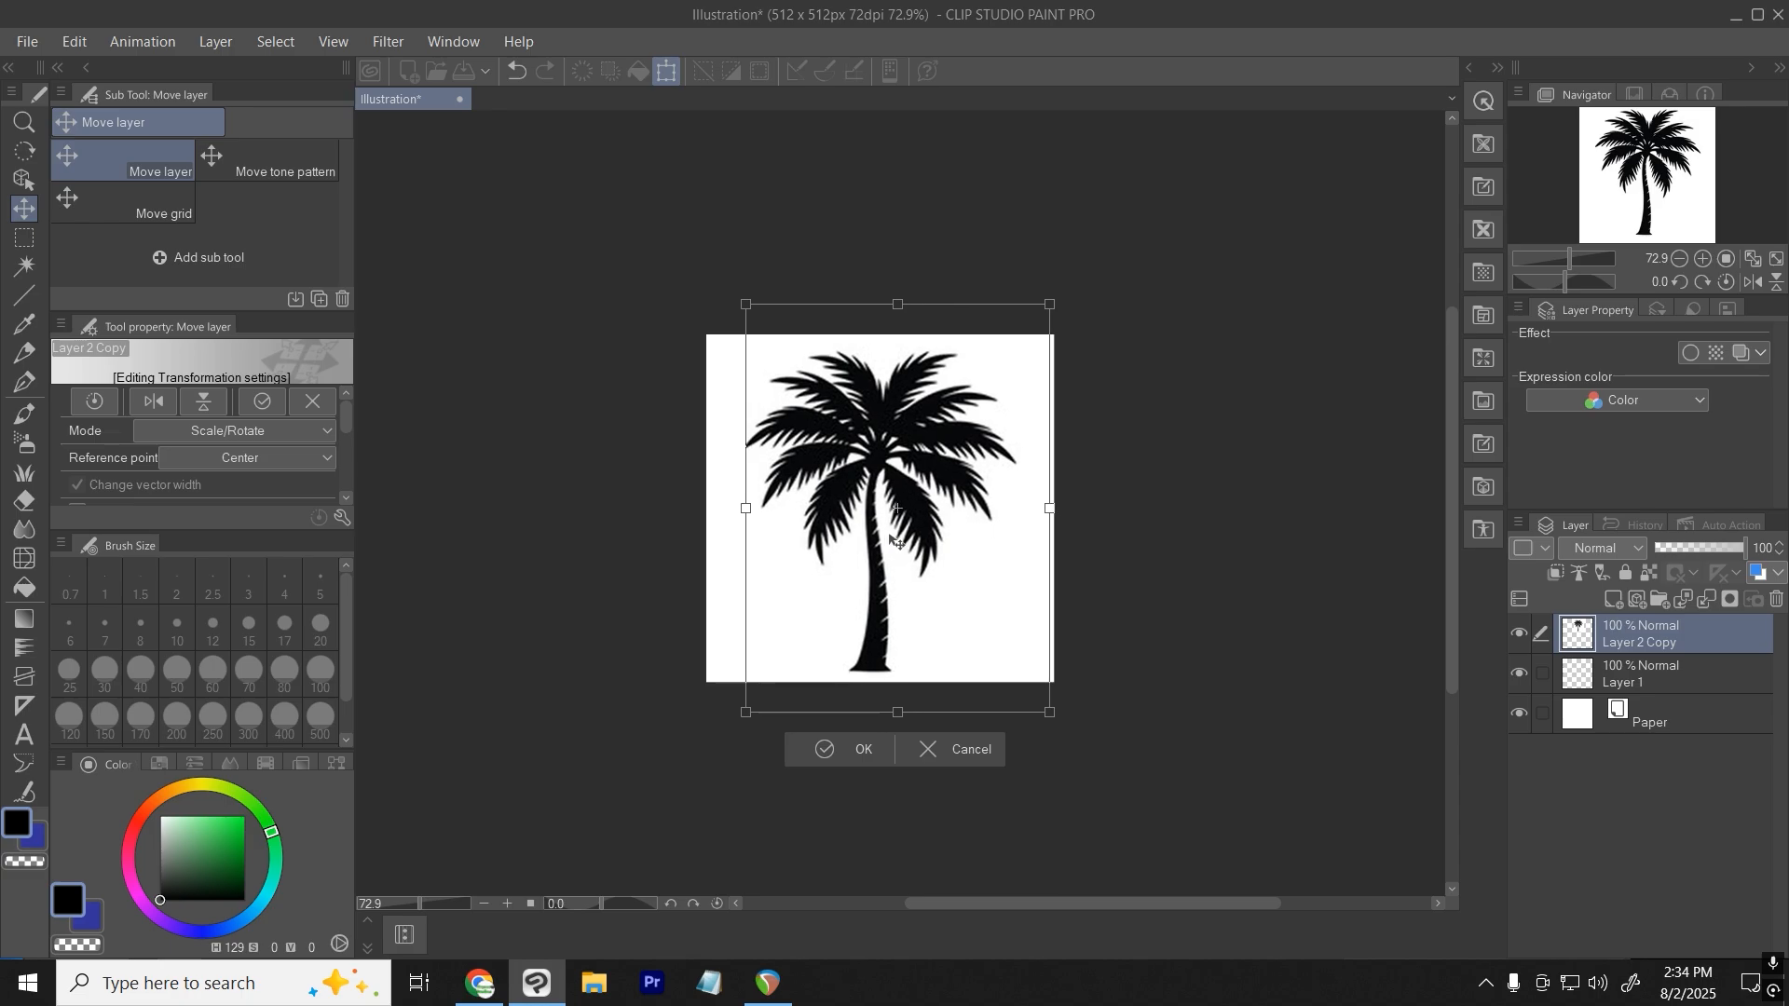
left_click(829, 749)
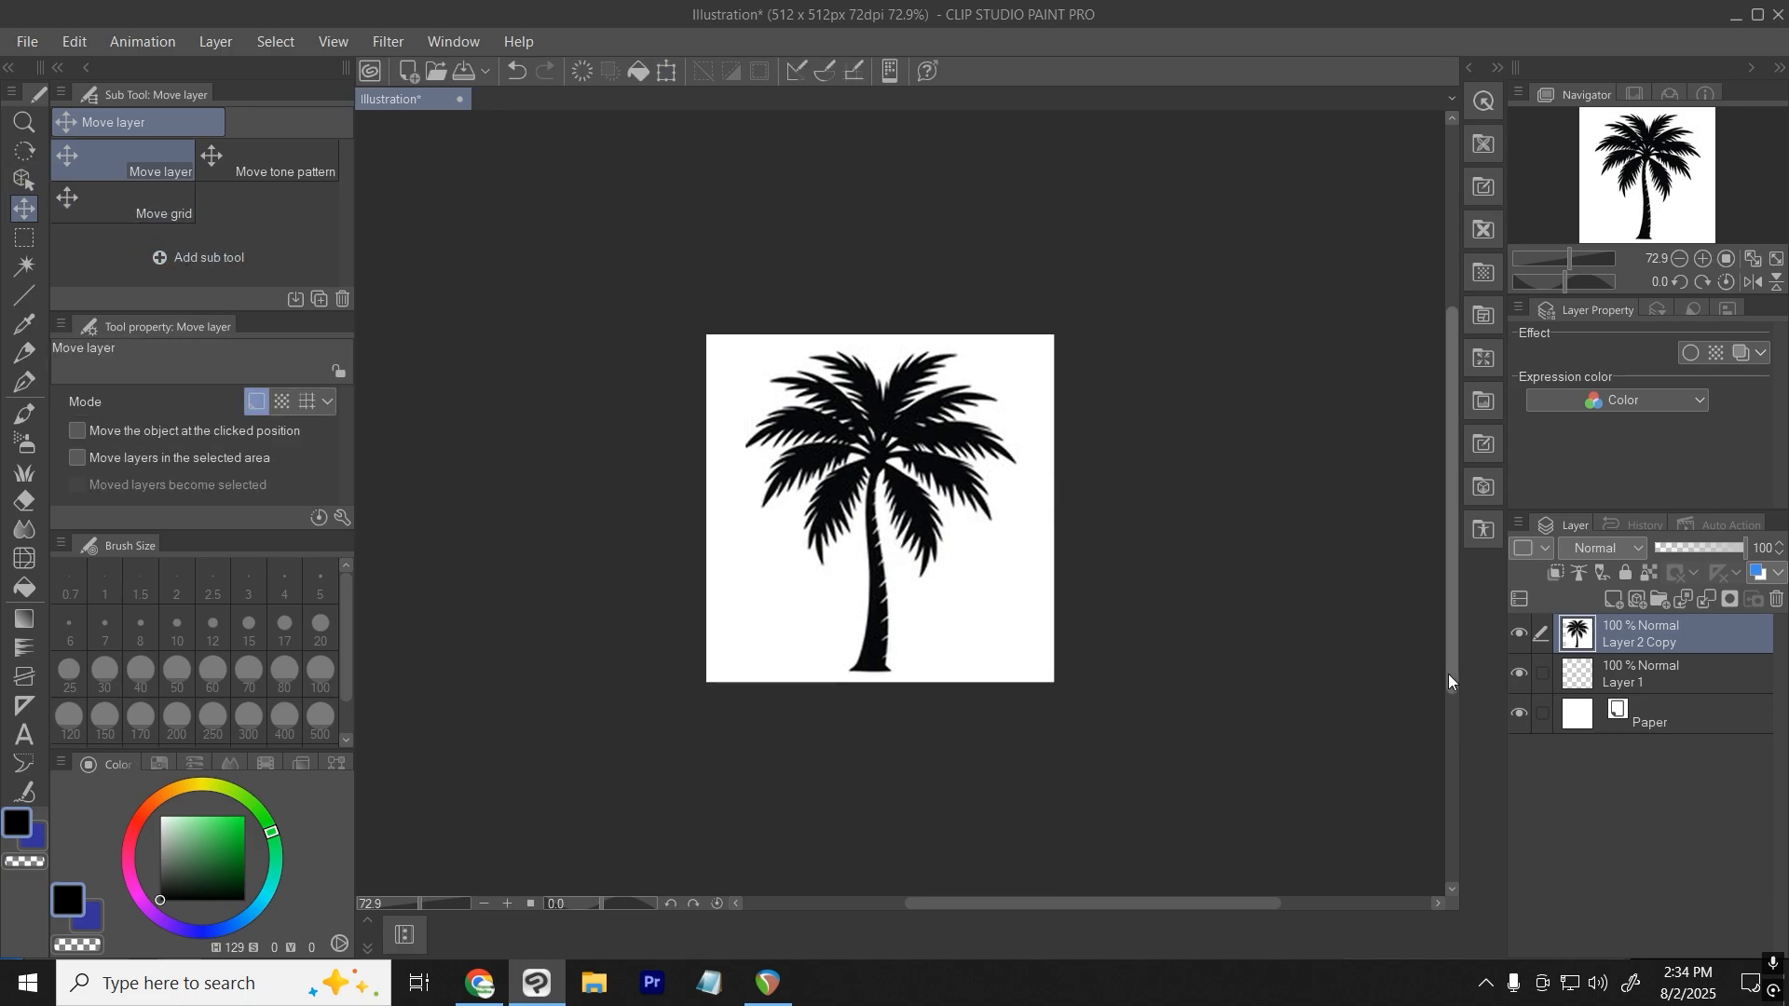
Delete the empty Layer 1 and reselect the palm tree layer.
left_click(1615, 682)
left_click(1777, 601)
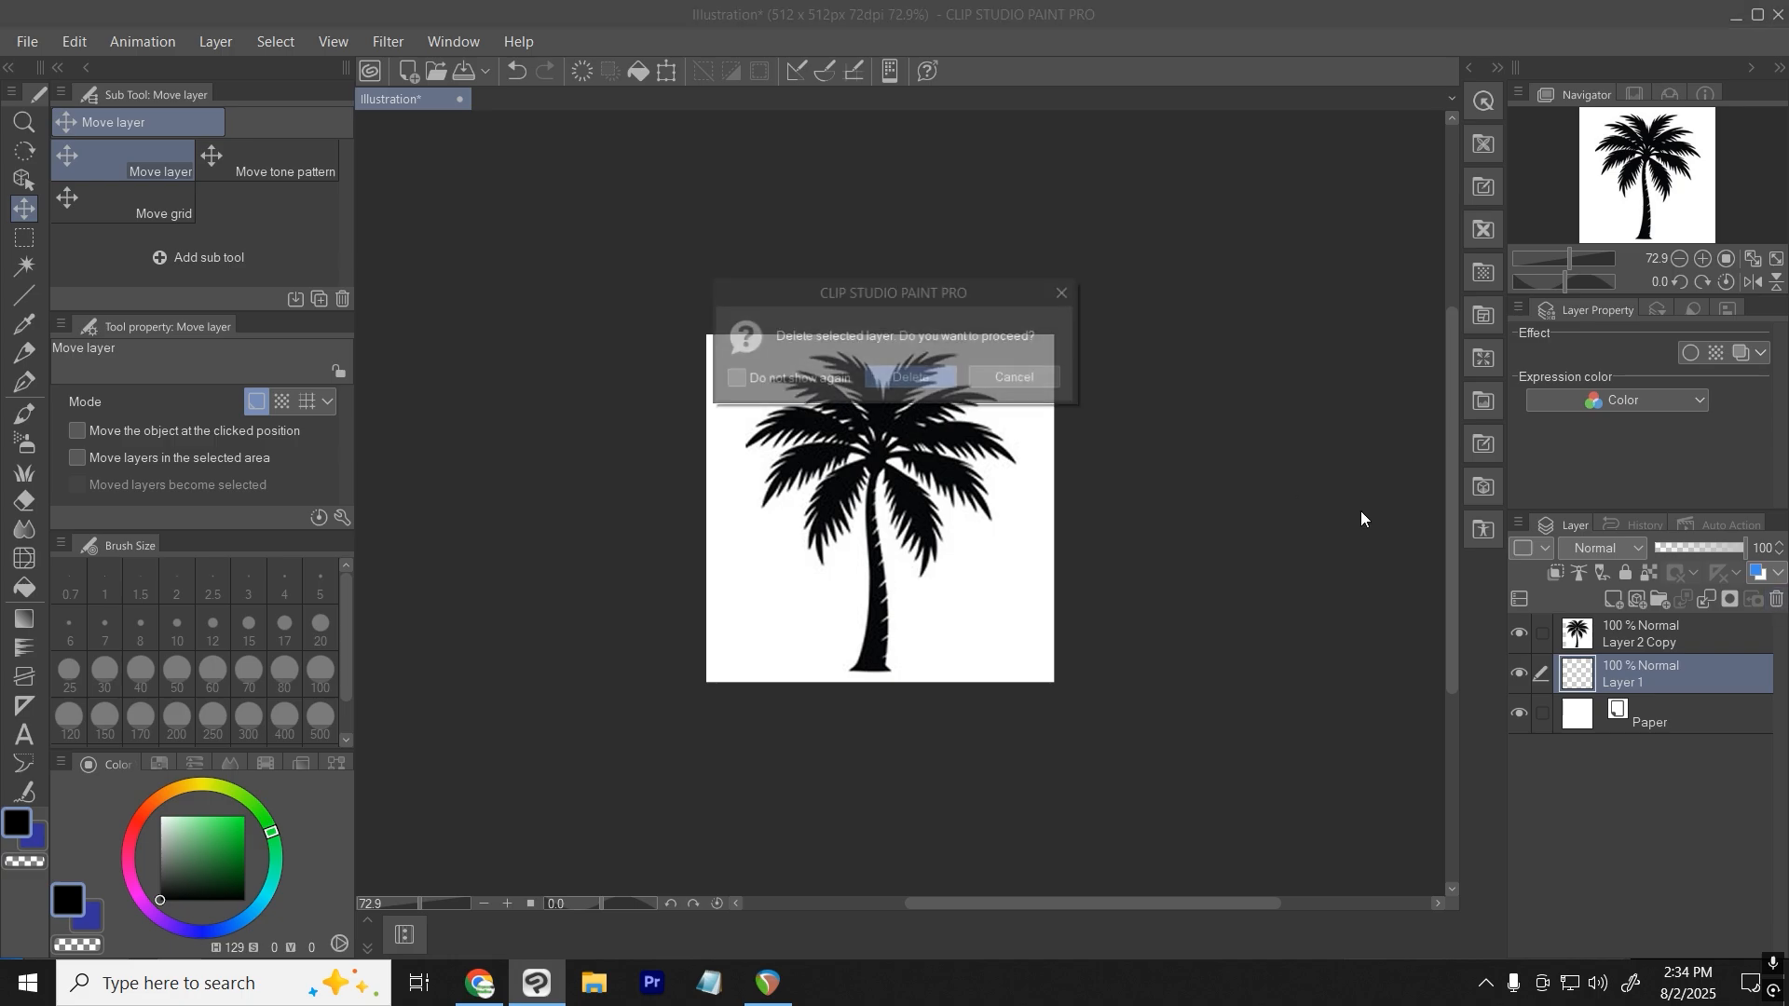
left_click(906, 381)
left_click(1581, 634)
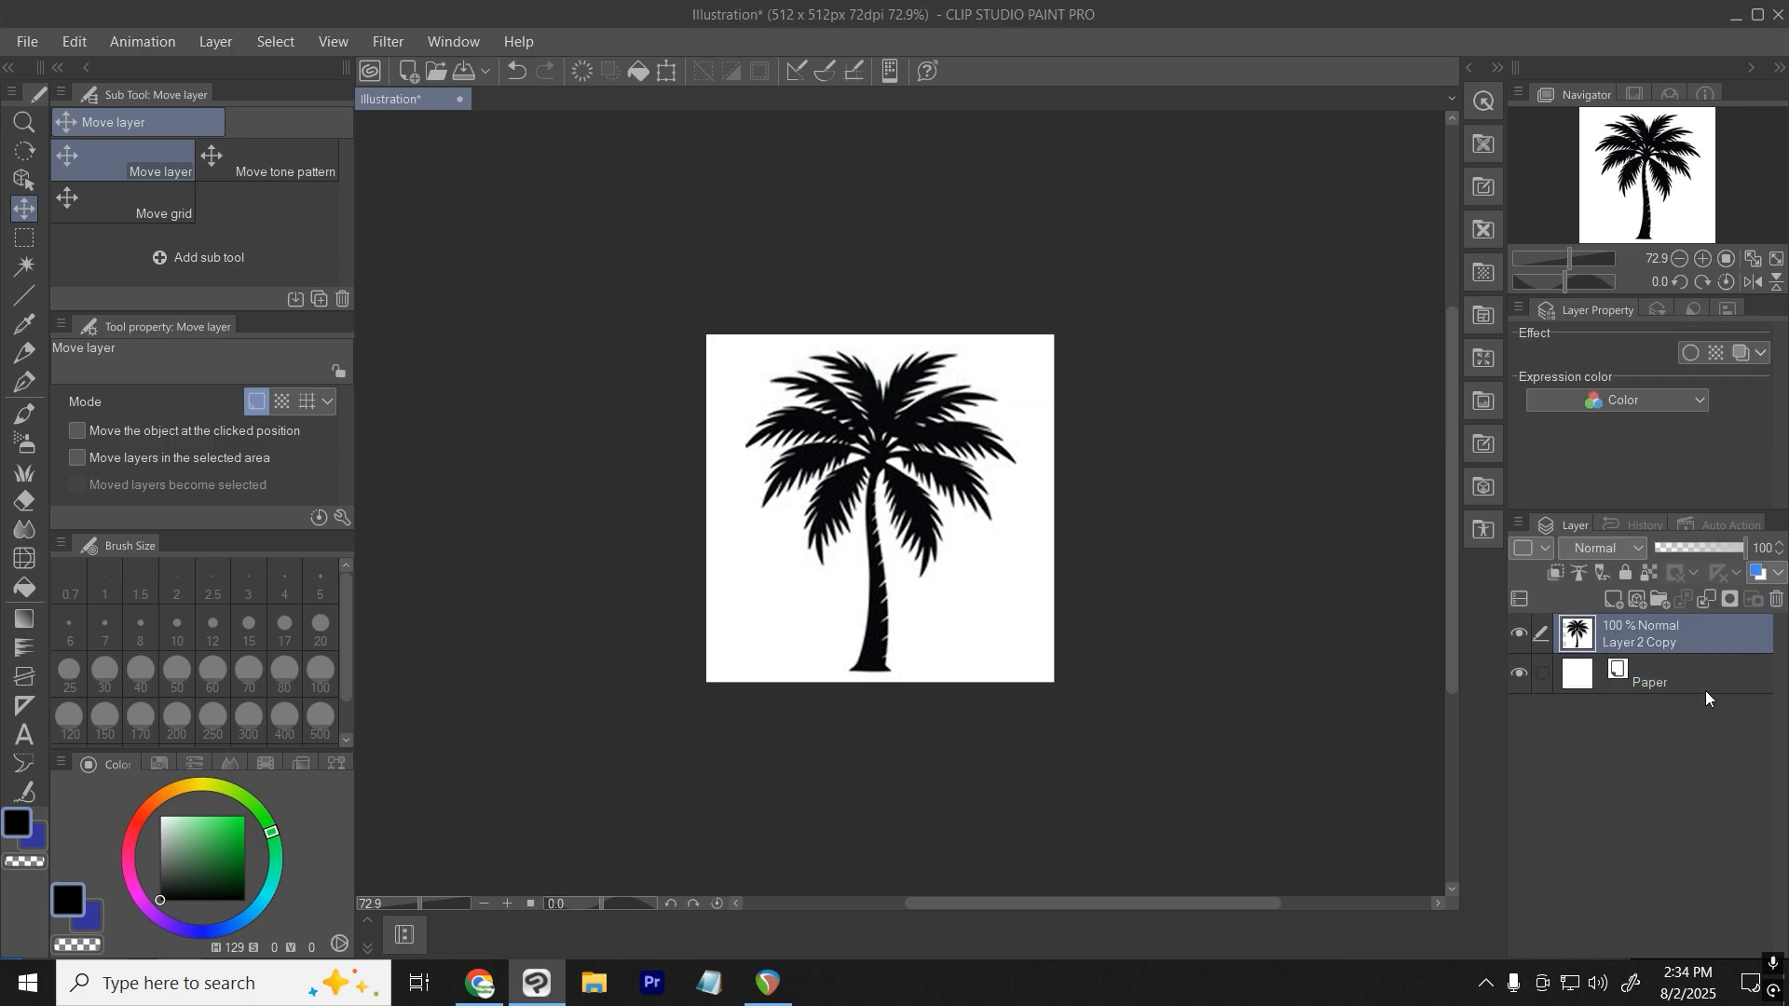
Convert the palm tree layer to an image material layer named PalmTree with Gray expression color.
right_click(1634, 639)
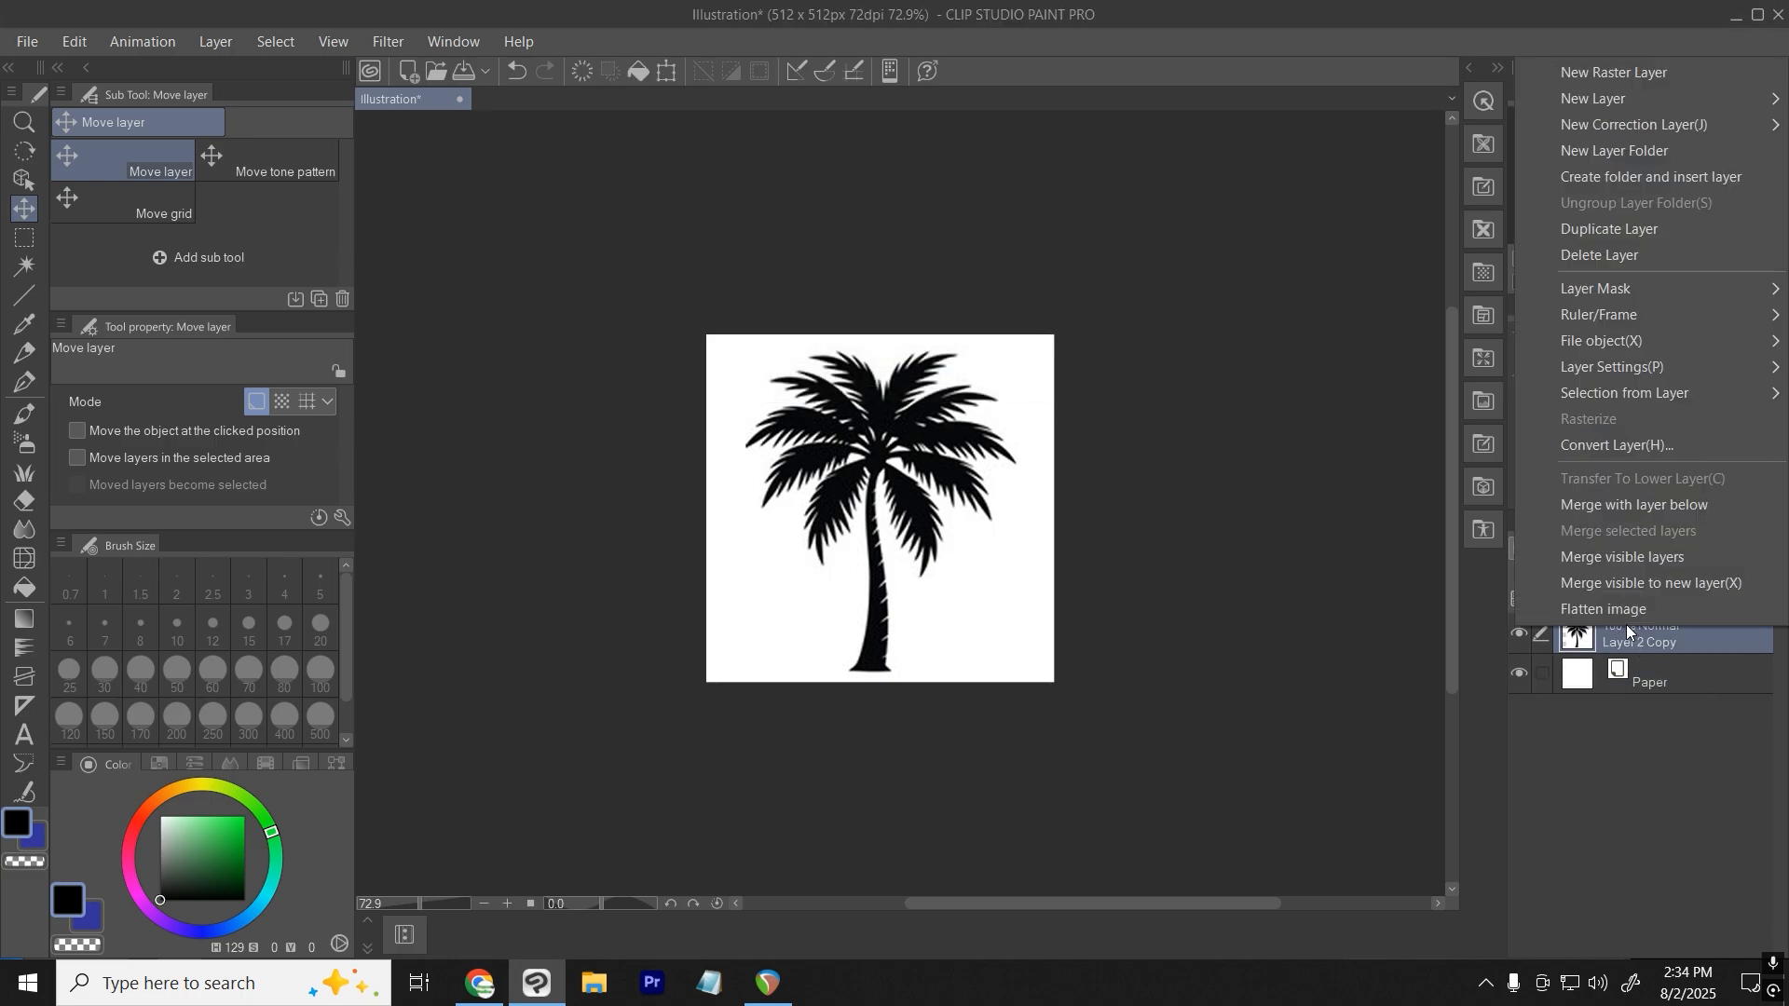
left_click(1651, 453)
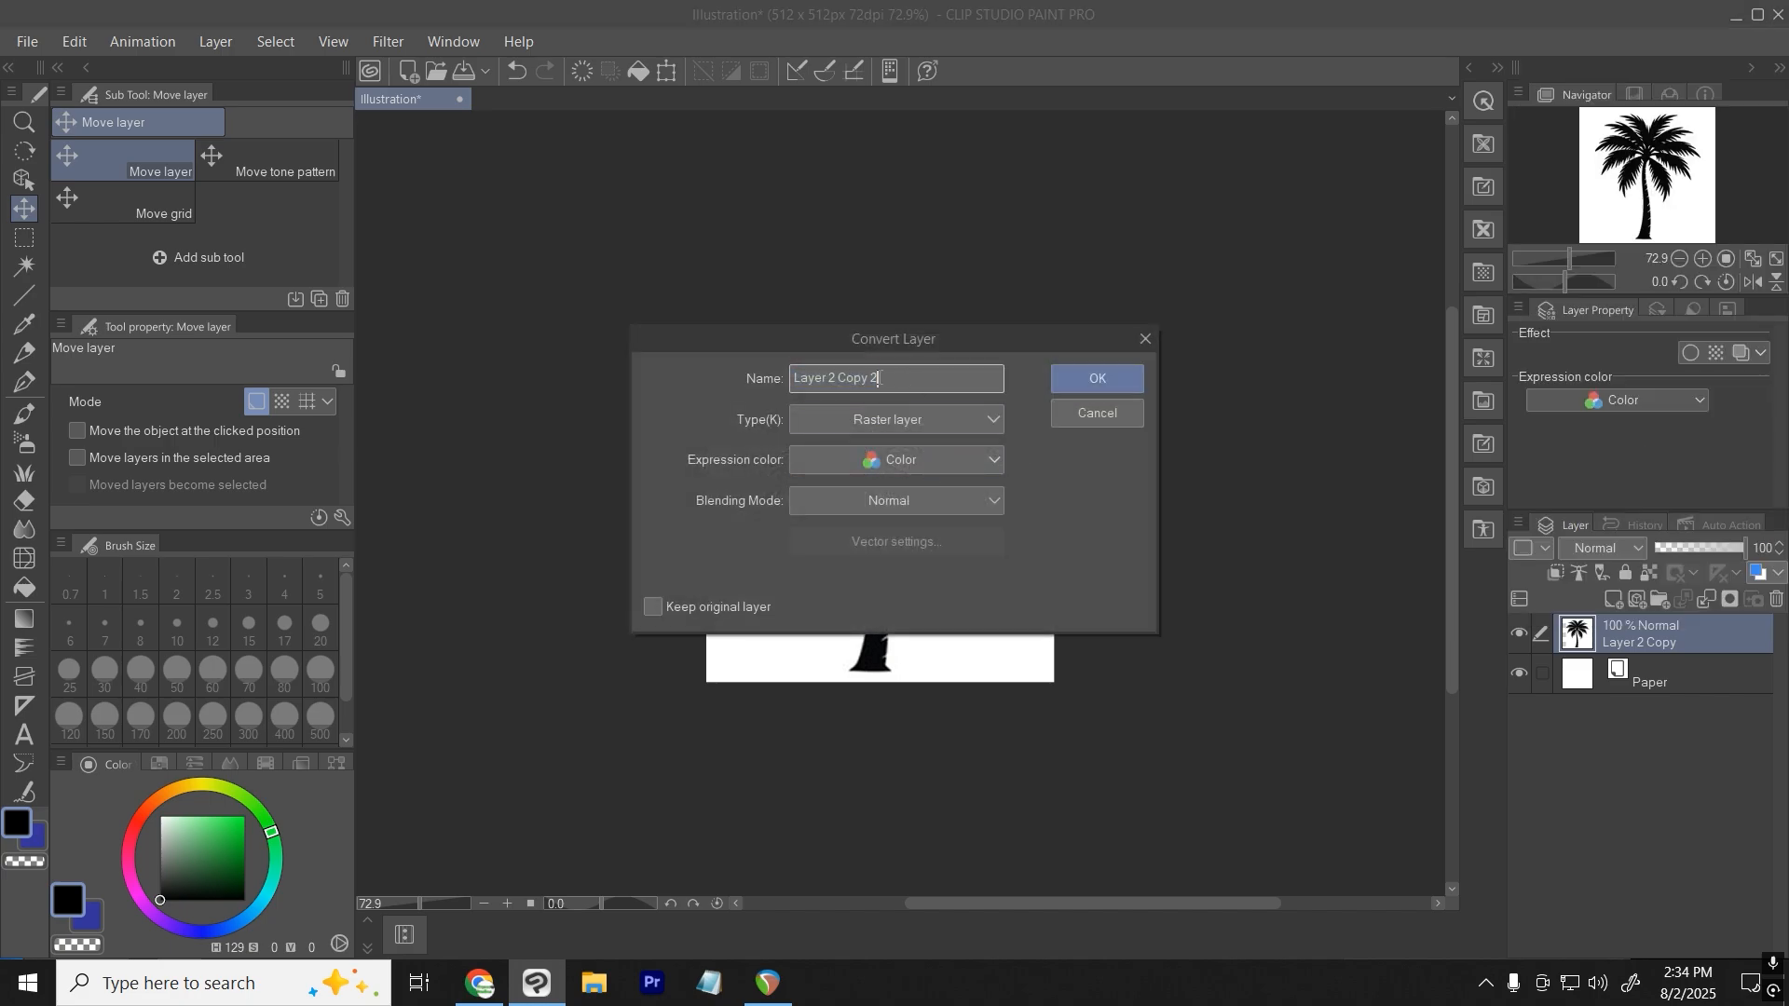
type("PalmTree")
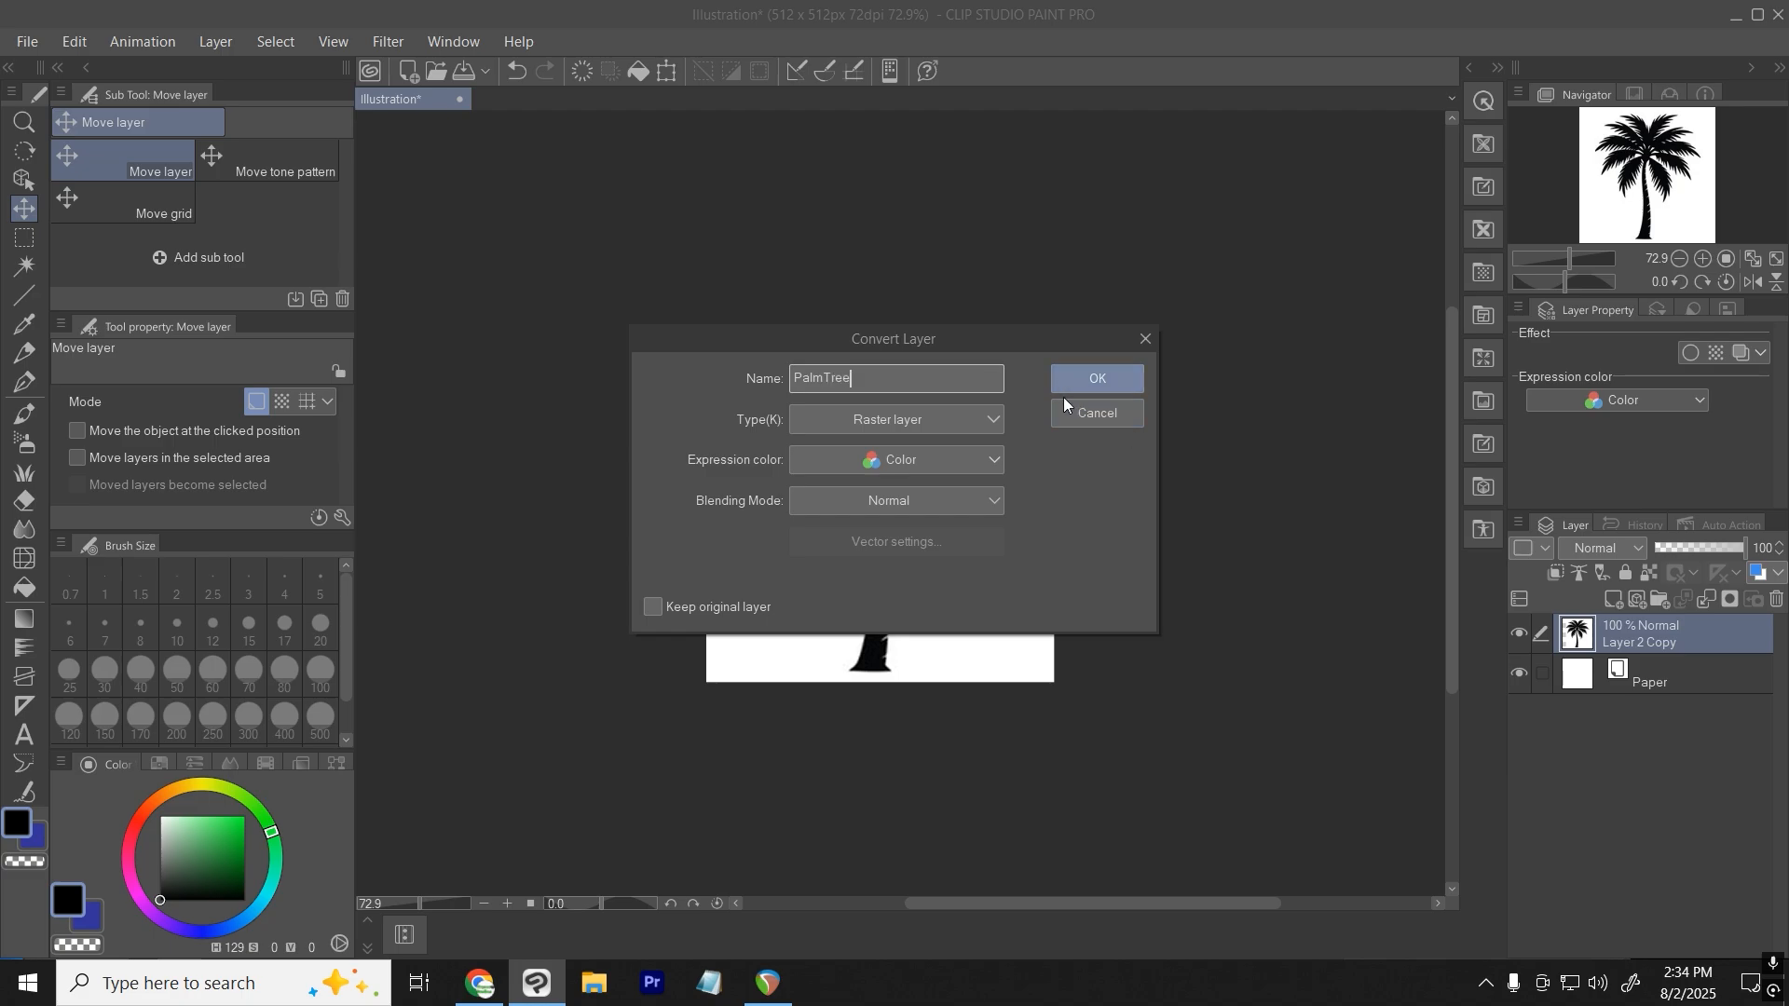
left_click(954, 417)
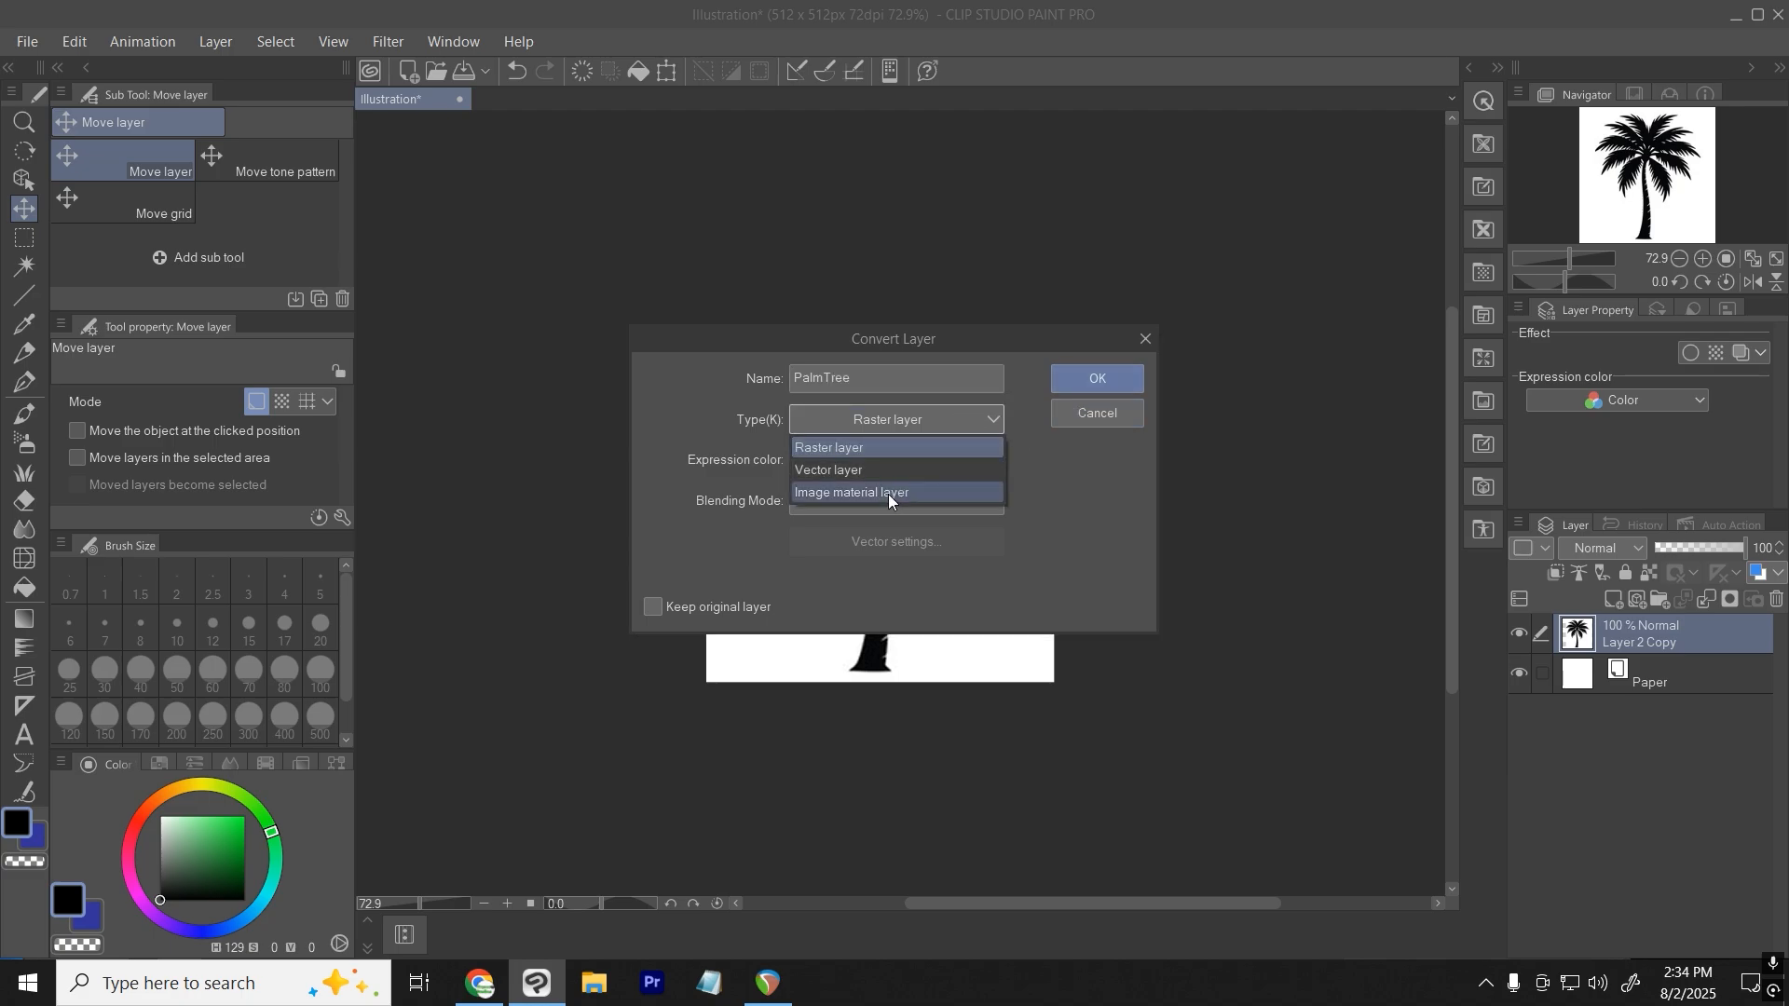
left_click(887, 494)
left_click(851, 460)
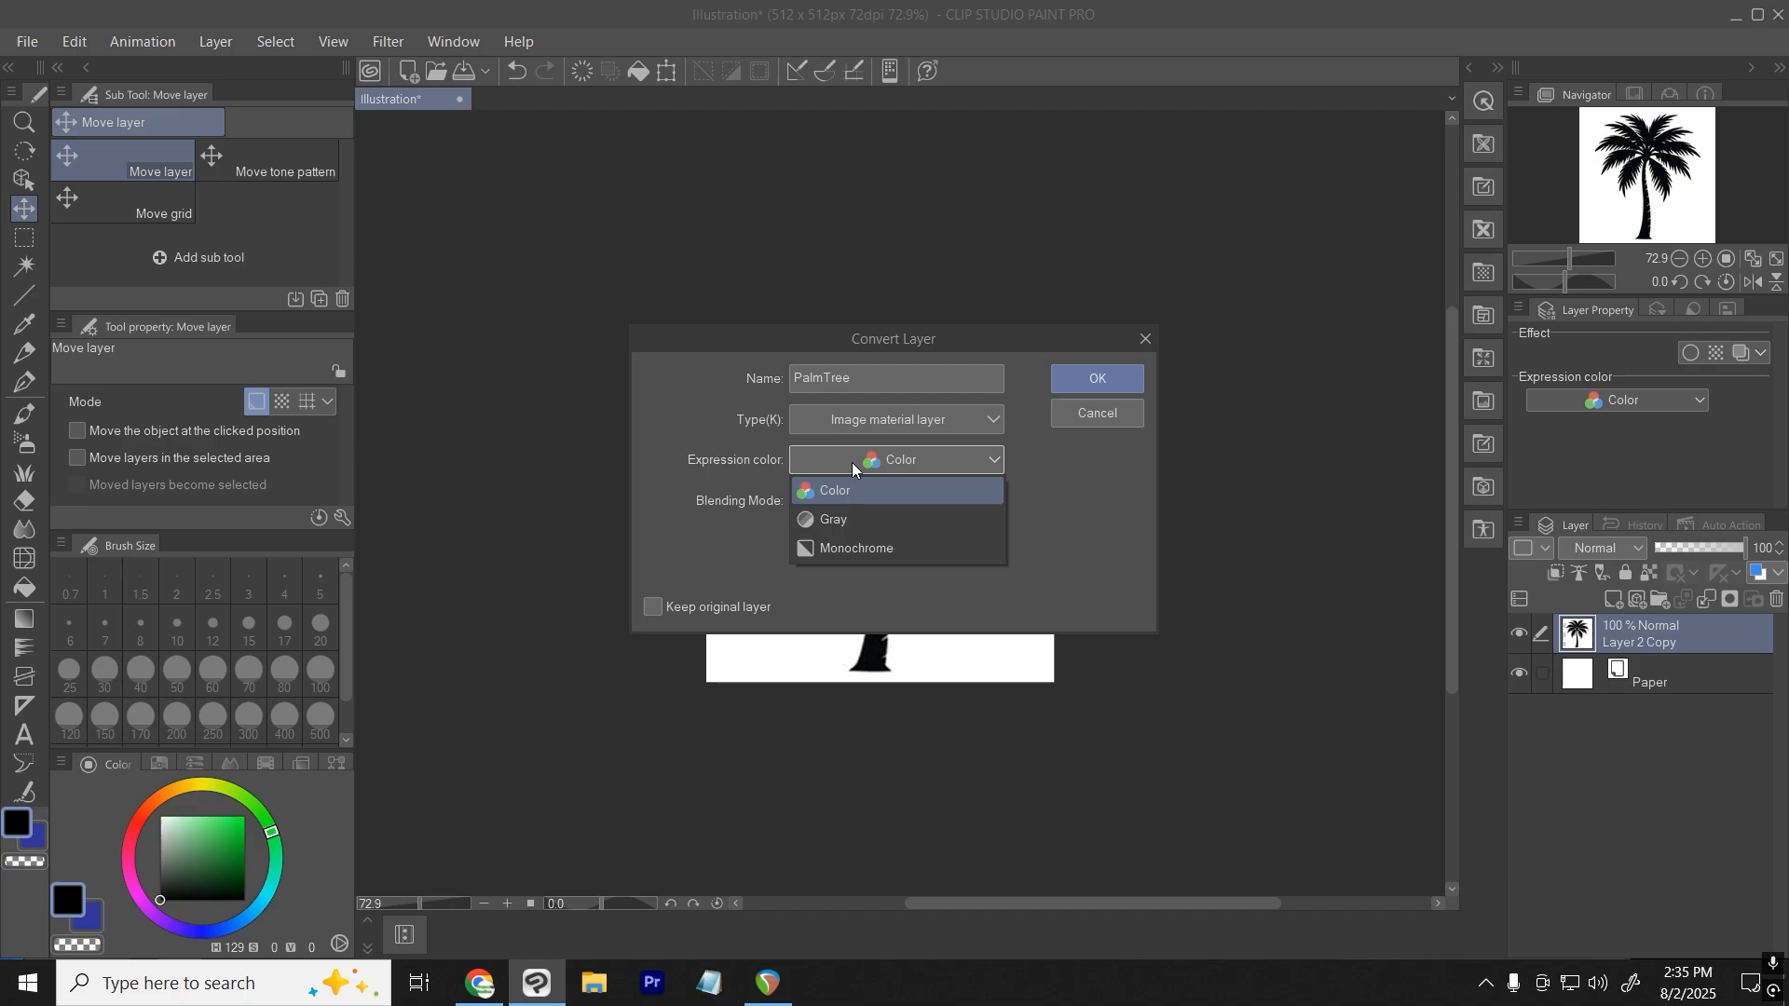
left_click(834, 522)
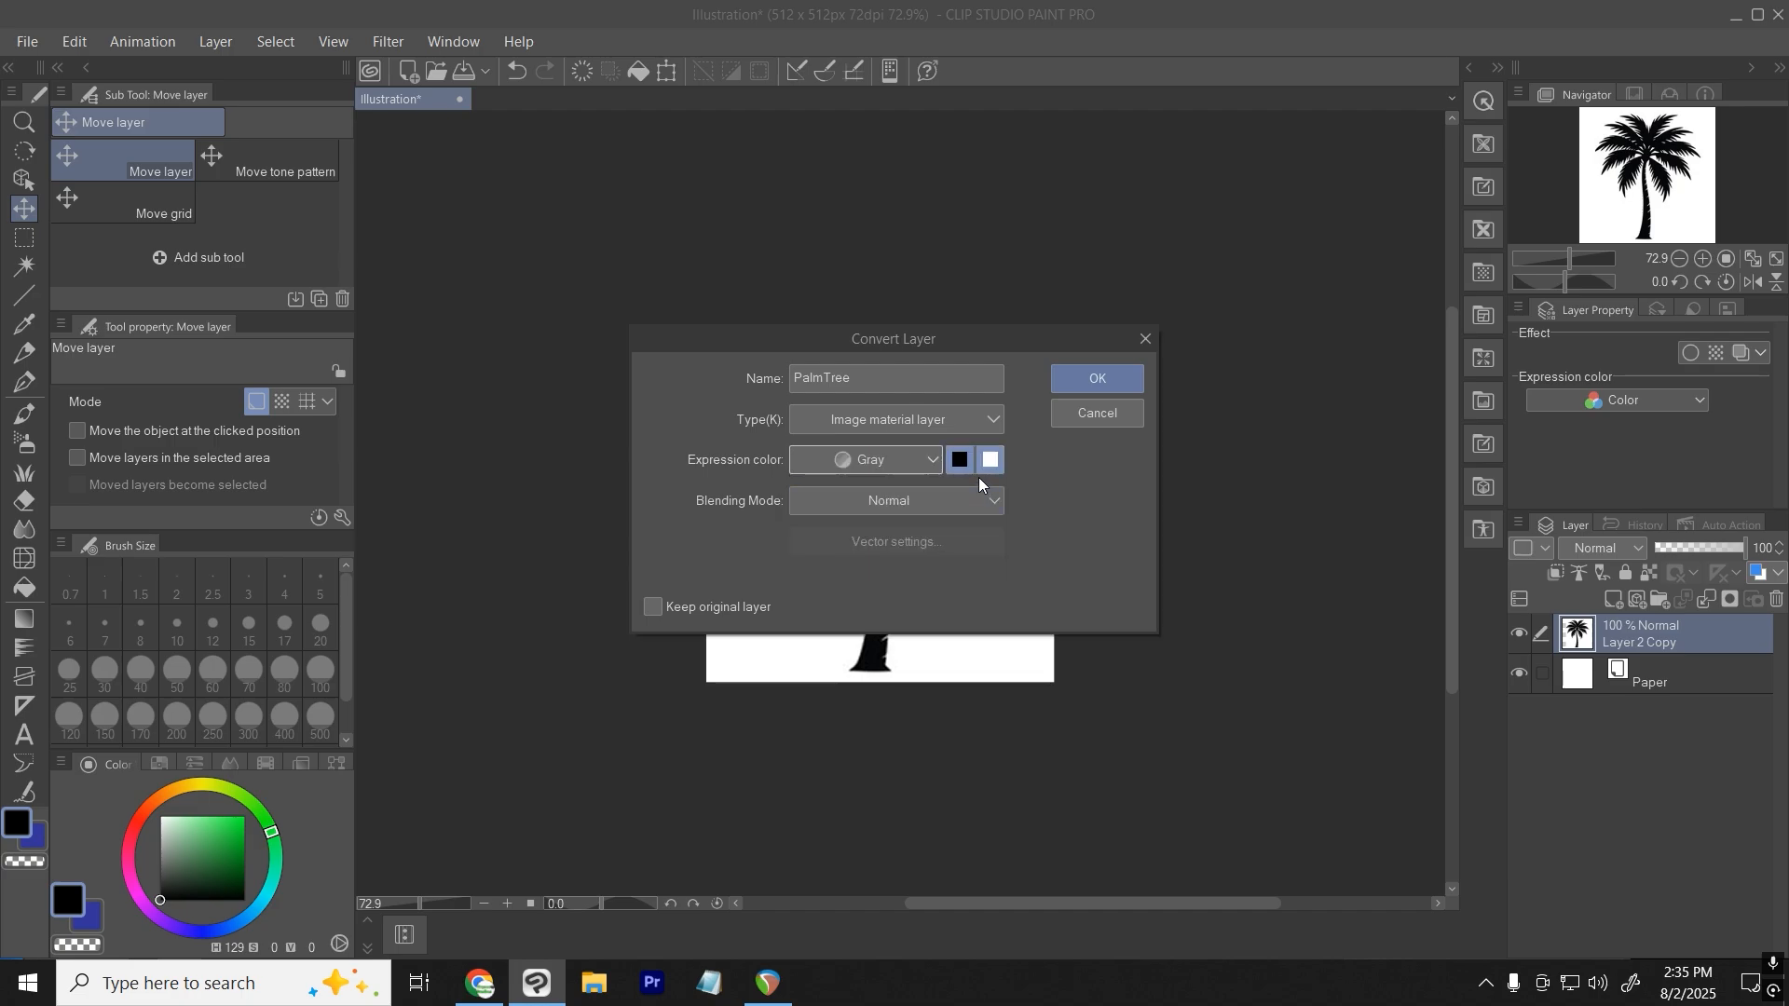
left_click(1092, 383)
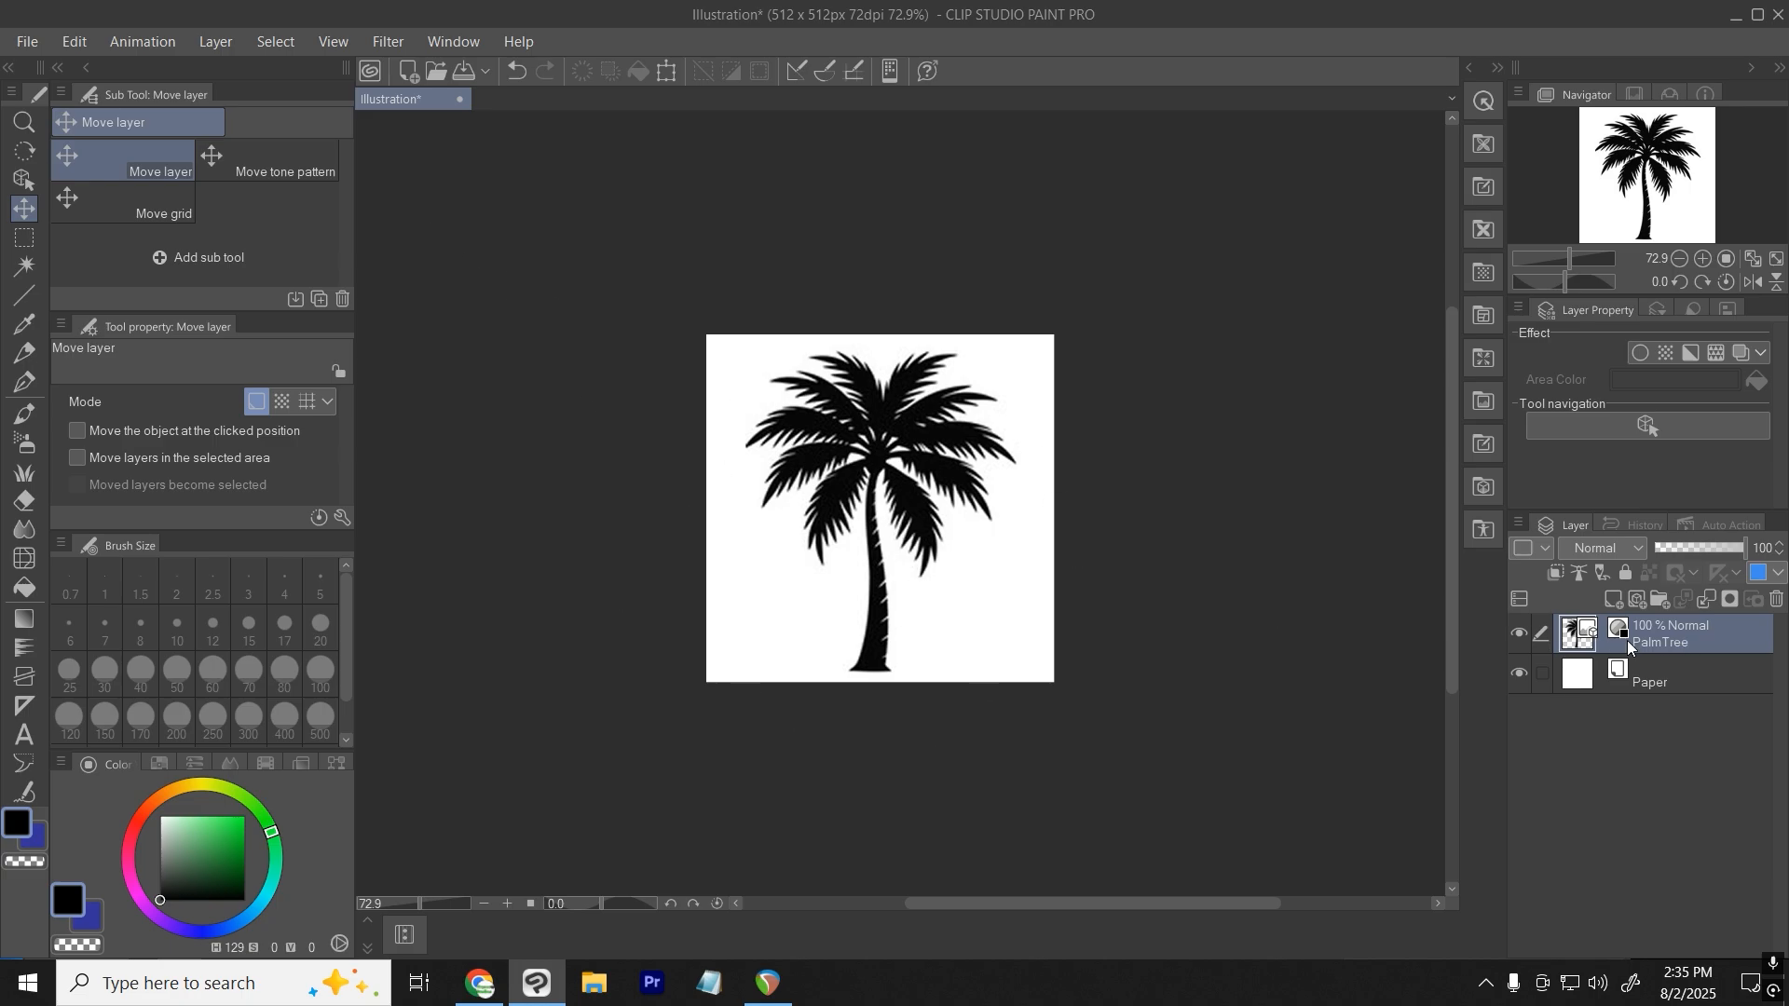
Start registering the PalmTree layer as an image material and enable its use for brush tip shape.
left_click(74, 42)
mouse_move(304, 536)
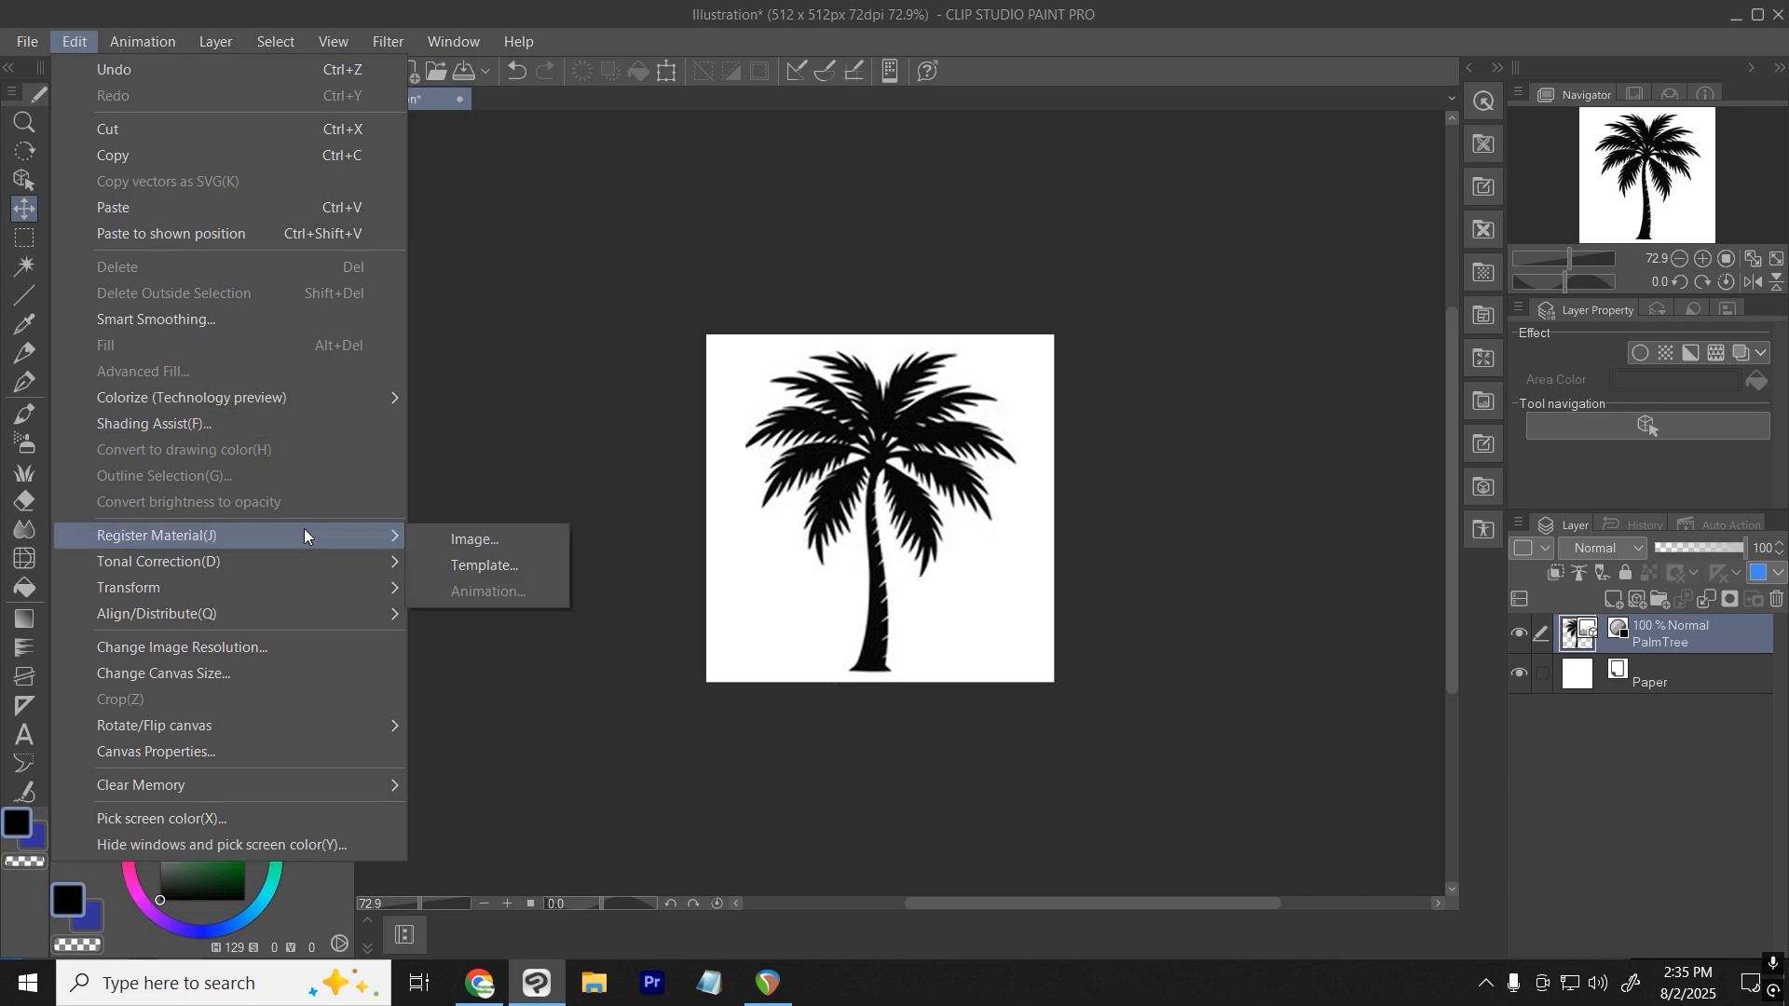
left_click(499, 537)
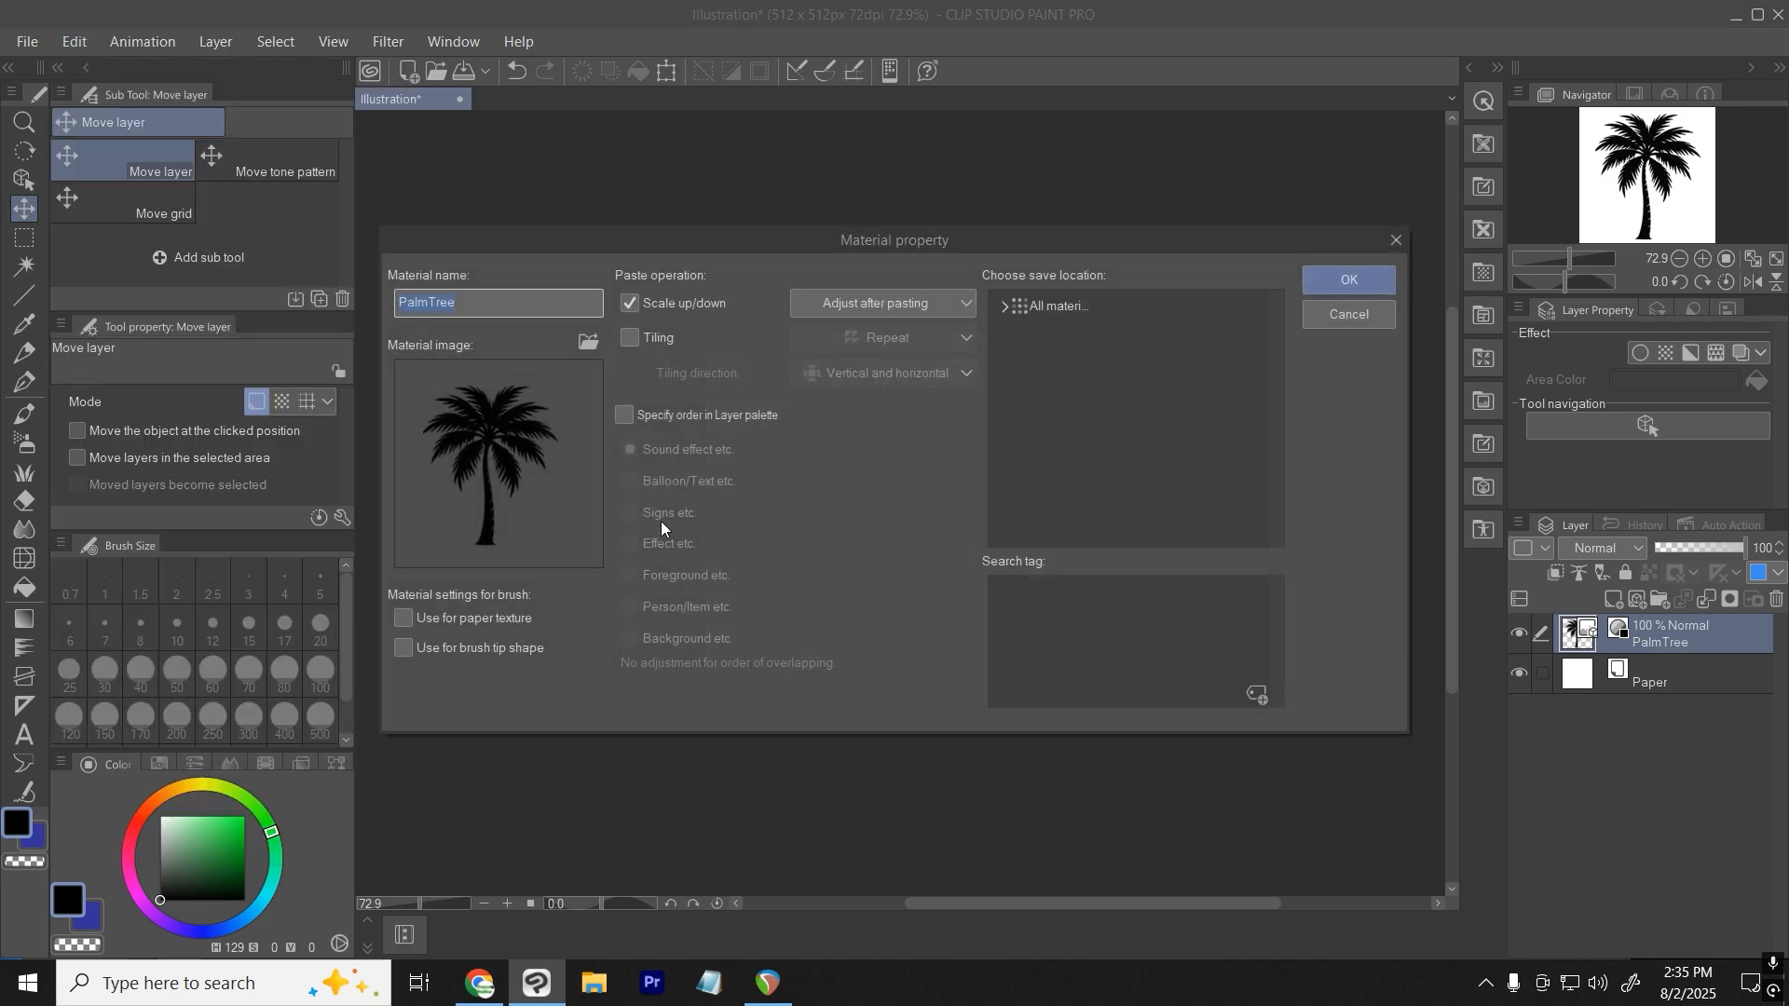
left_click(403, 650)
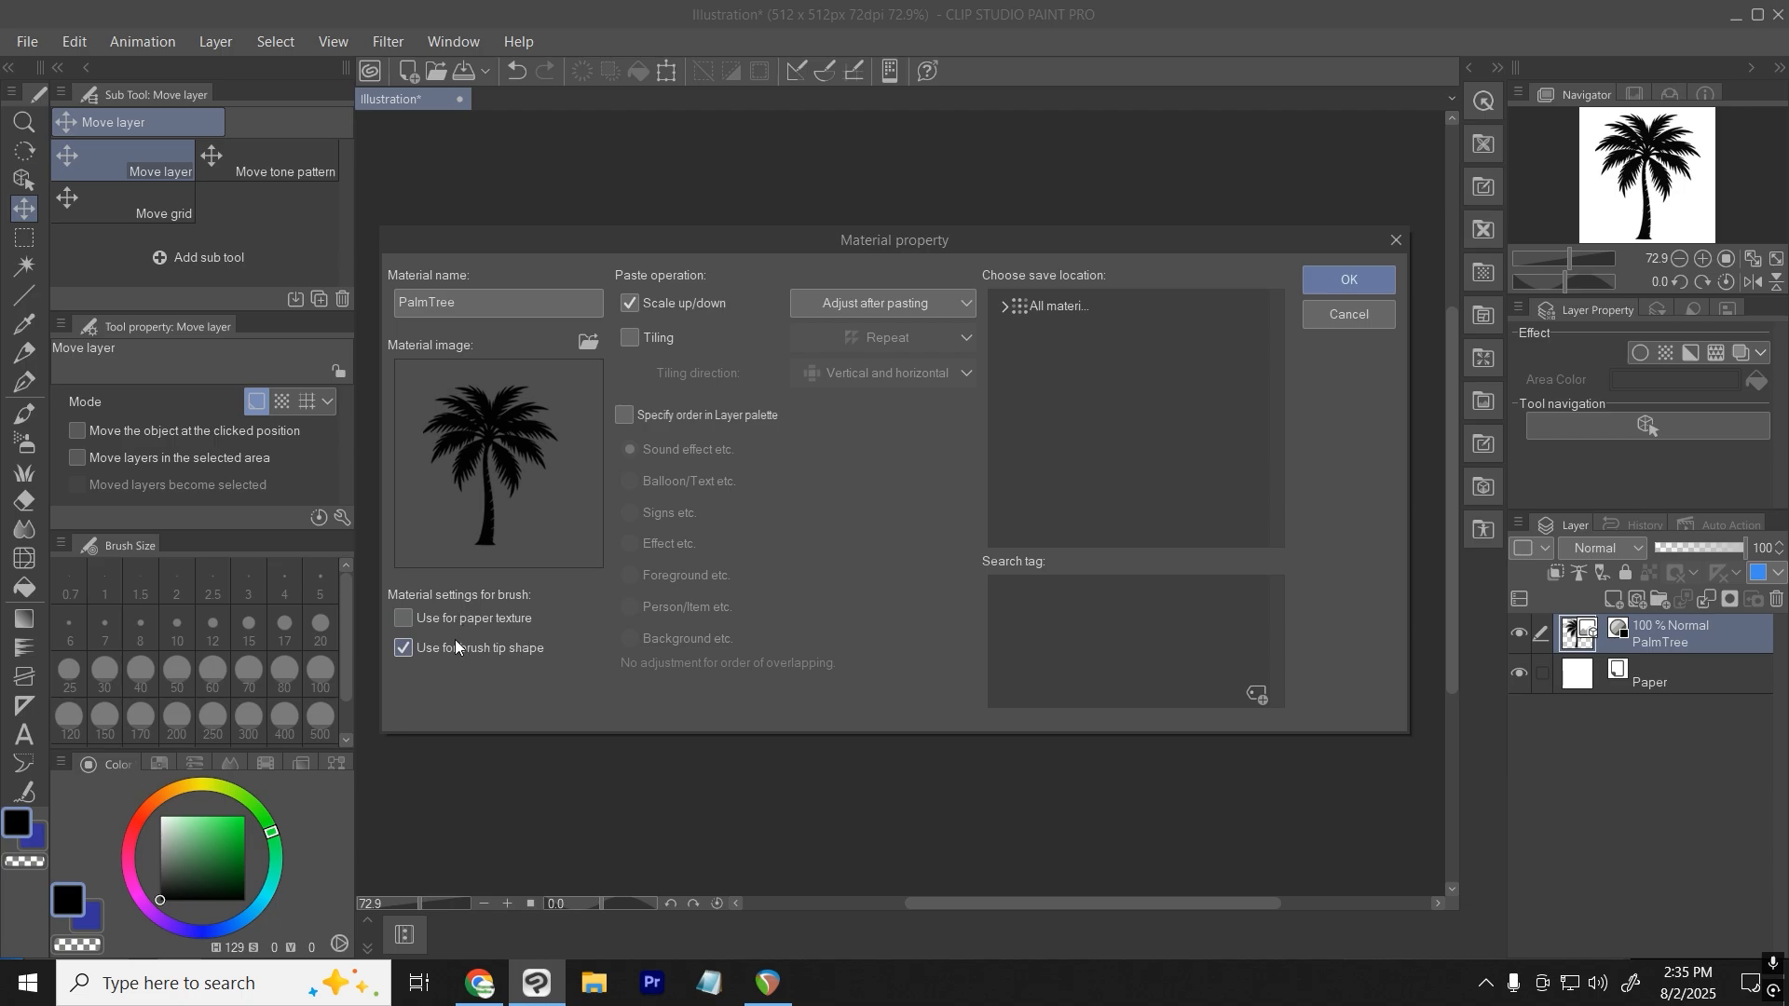
Choose a category under Image material > Illustration as the save location and register the PalmTree material.
left_click(1004, 308)
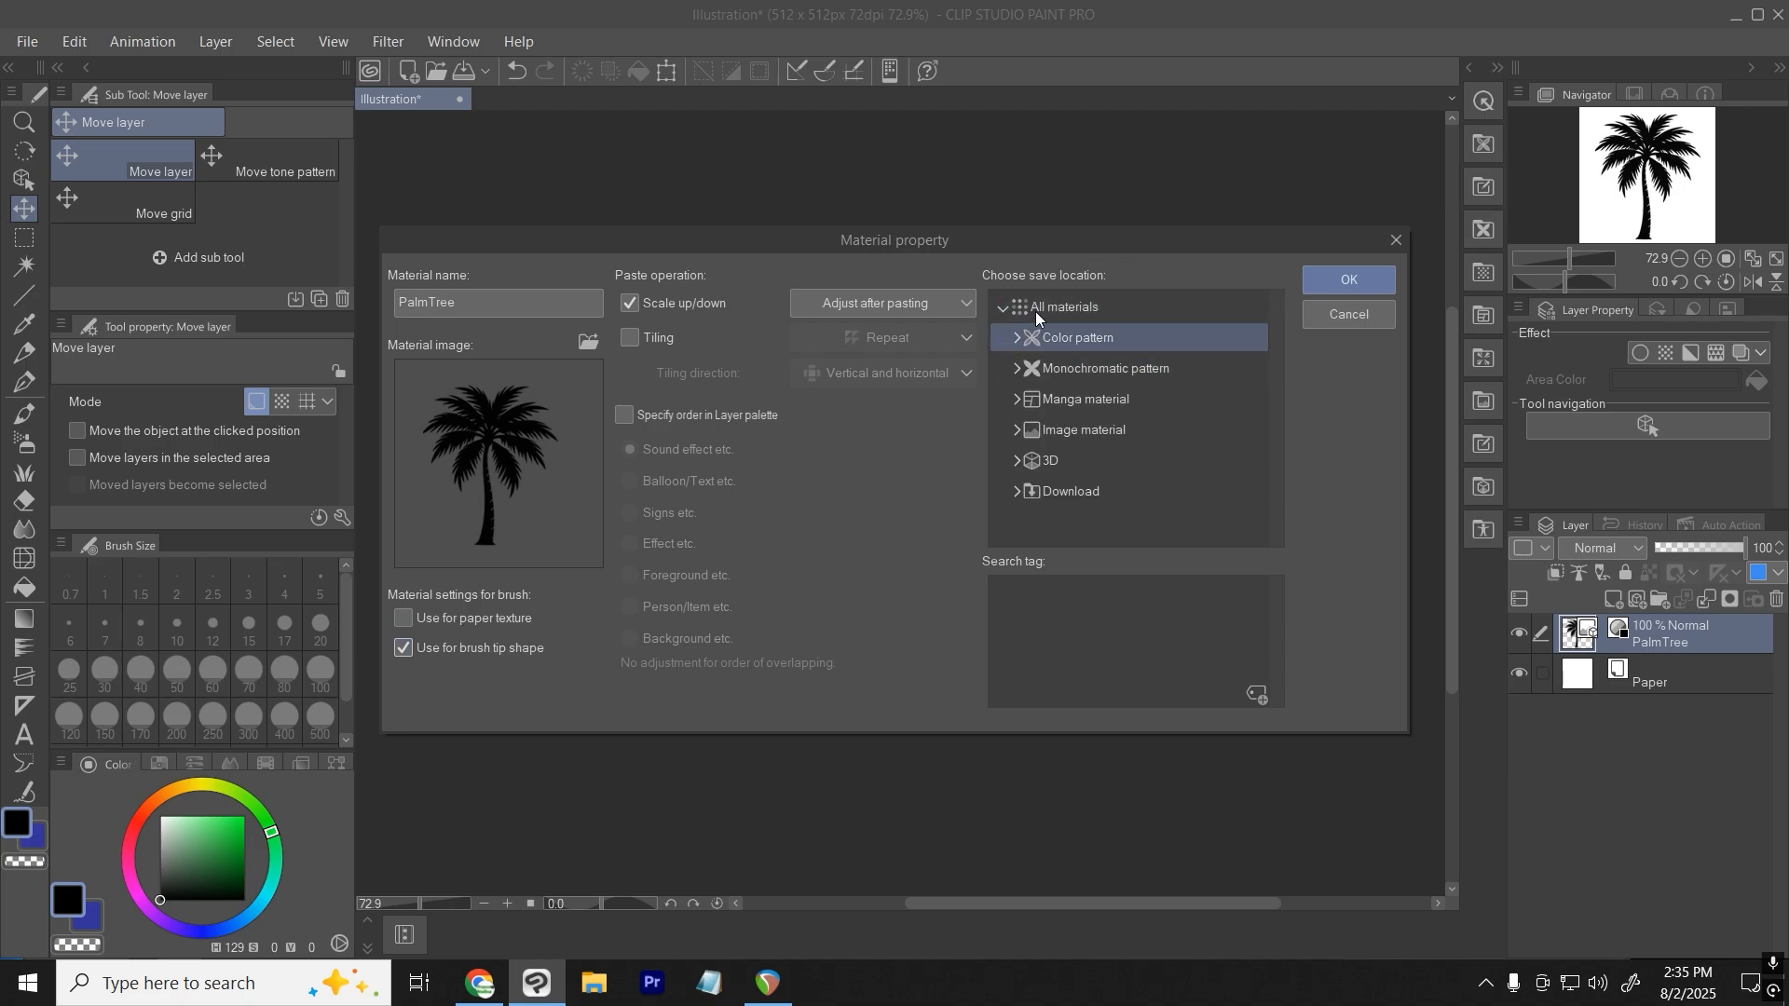
left_click(1015, 433)
scroll(1031, 484, "down", 1)
left_click(1027, 410)
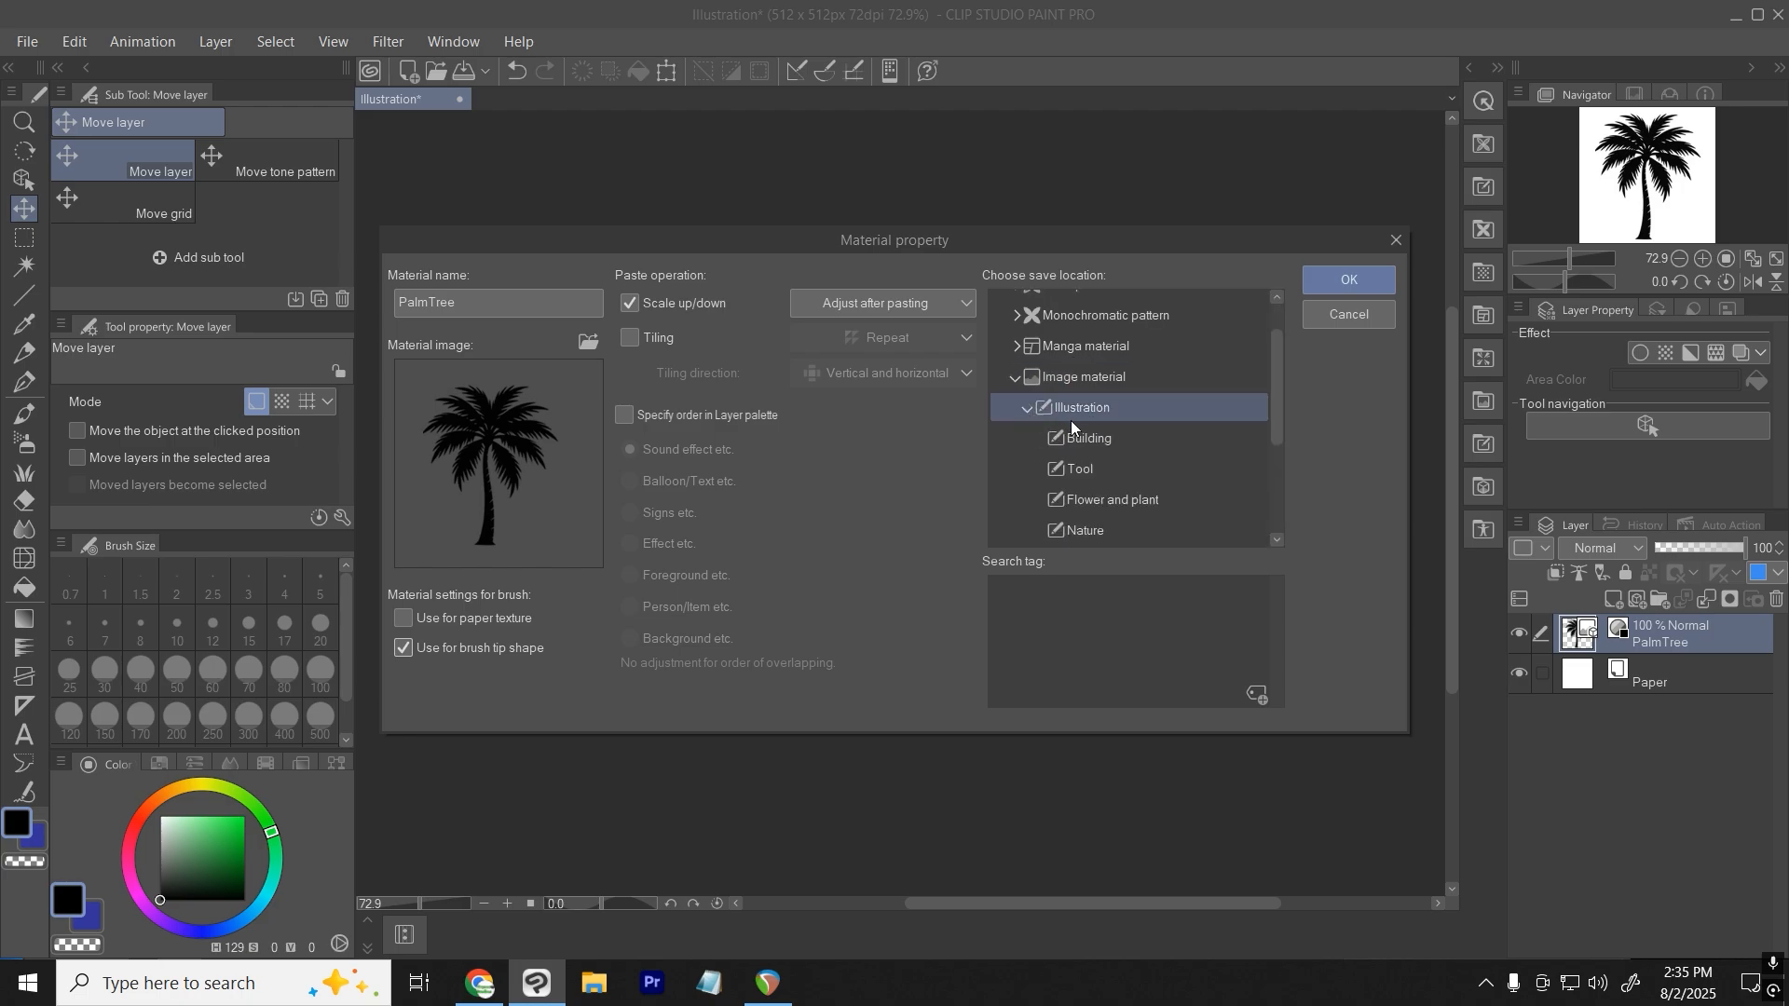
scroll(1073, 430, "down", 2)
left_click(1082, 418)
left_click(1369, 278)
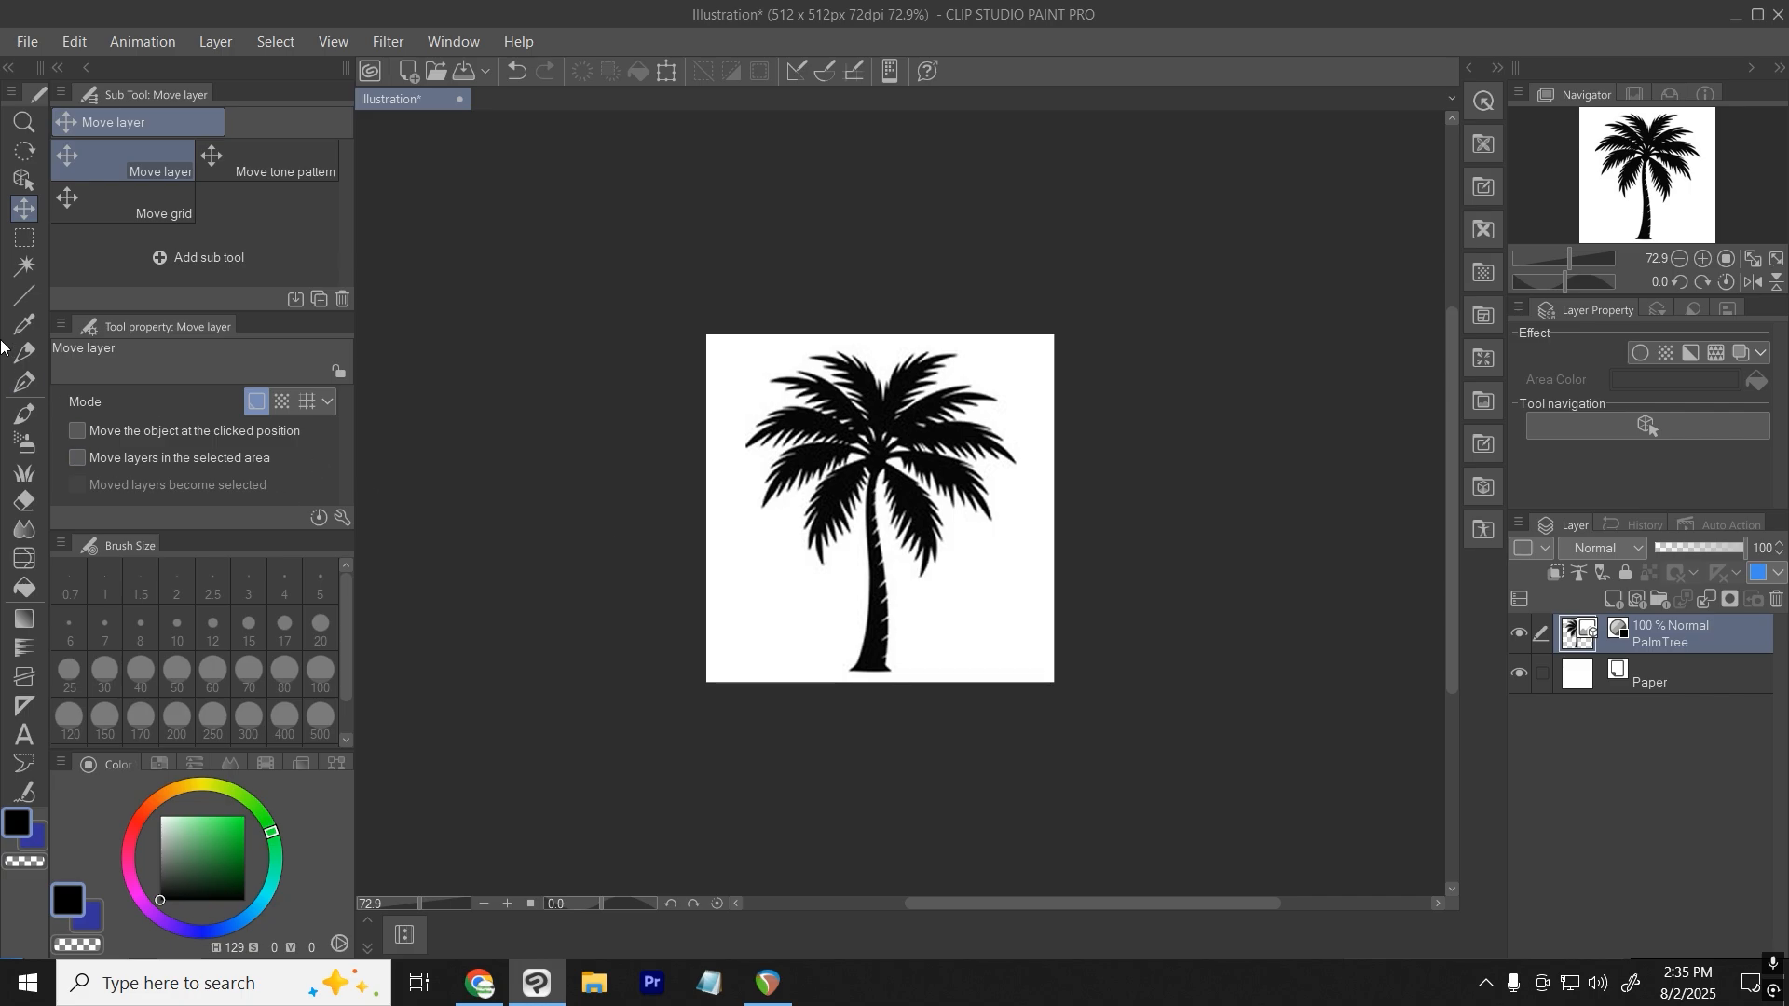
Start duplicating the PineTree brush from the Background group of the Decoration tools.
left_click(31, 384)
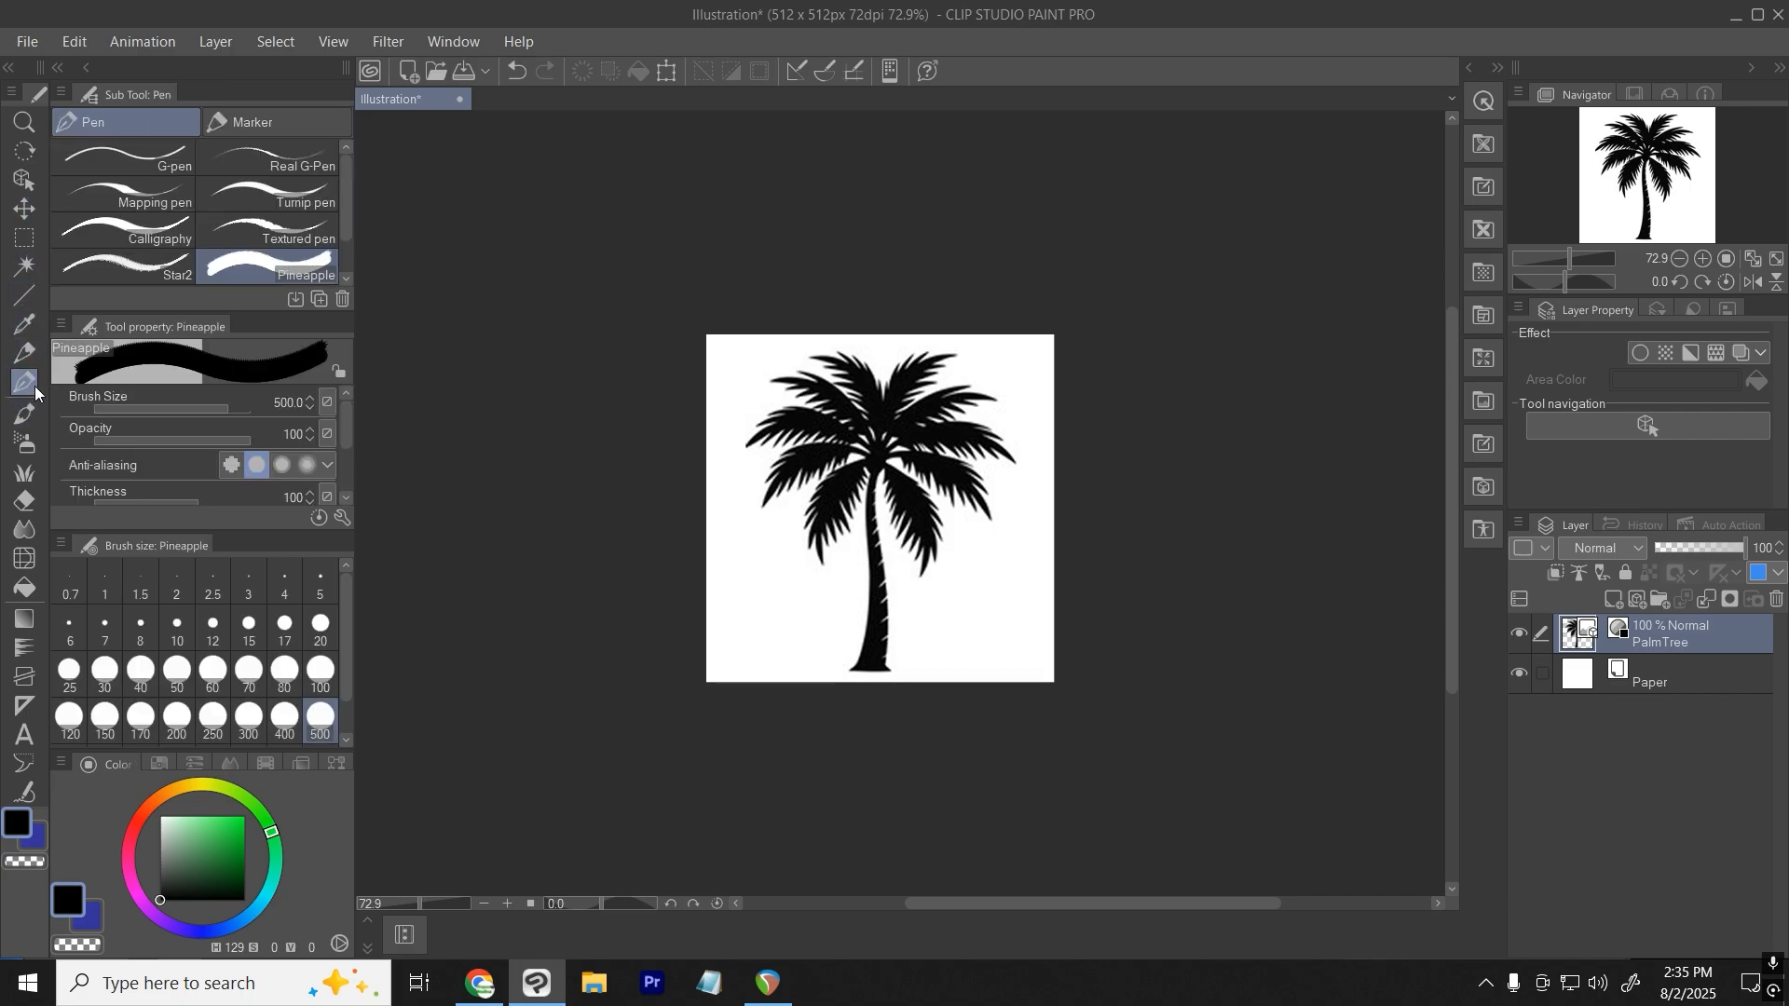
left_click(26, 414)
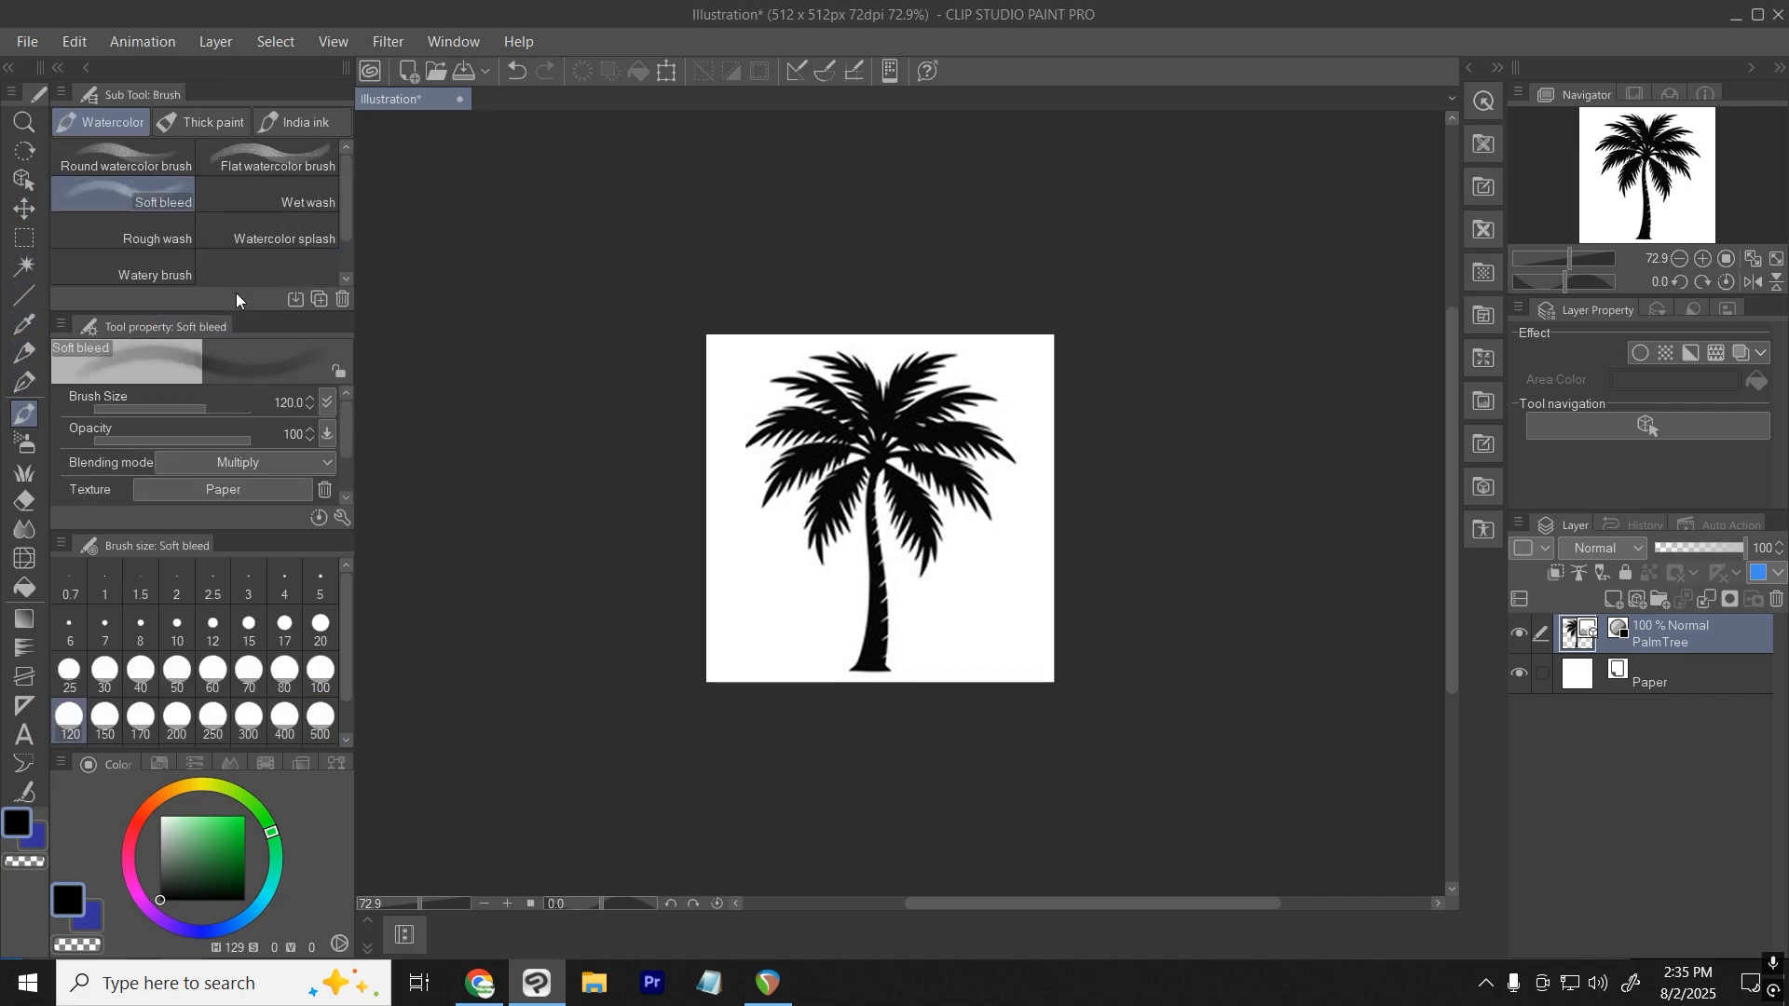
left_click(25, 480)
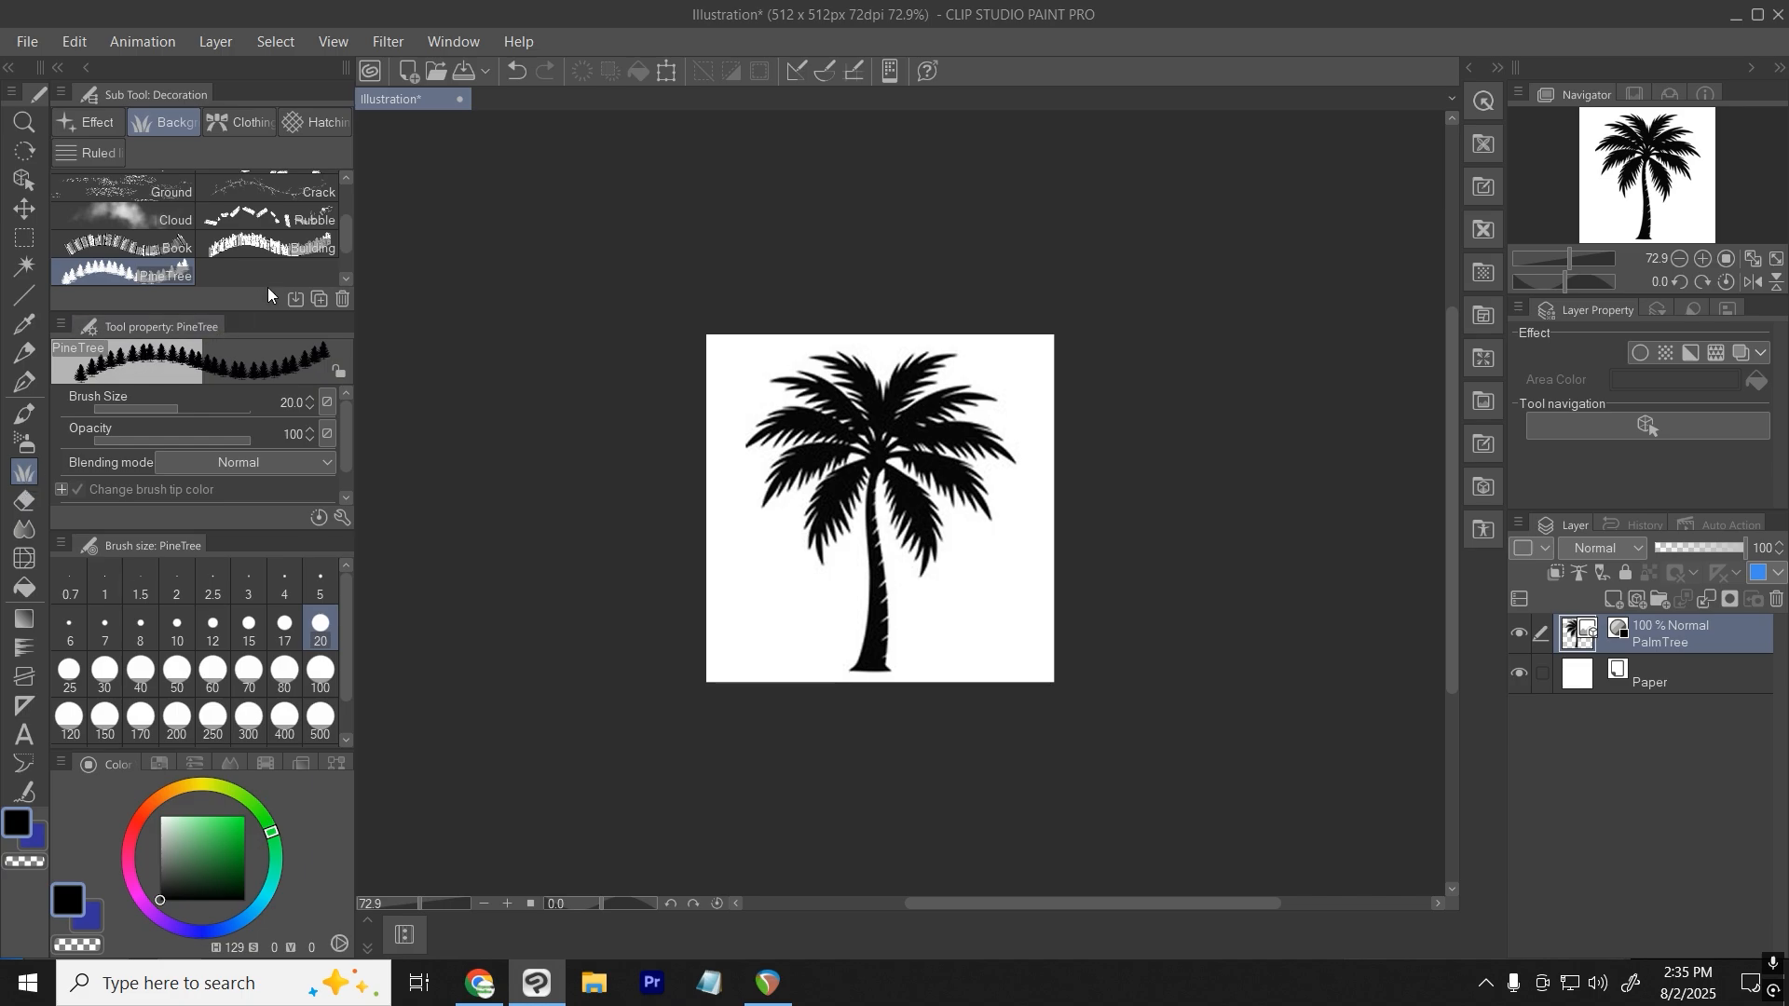
right_click(156, 278)
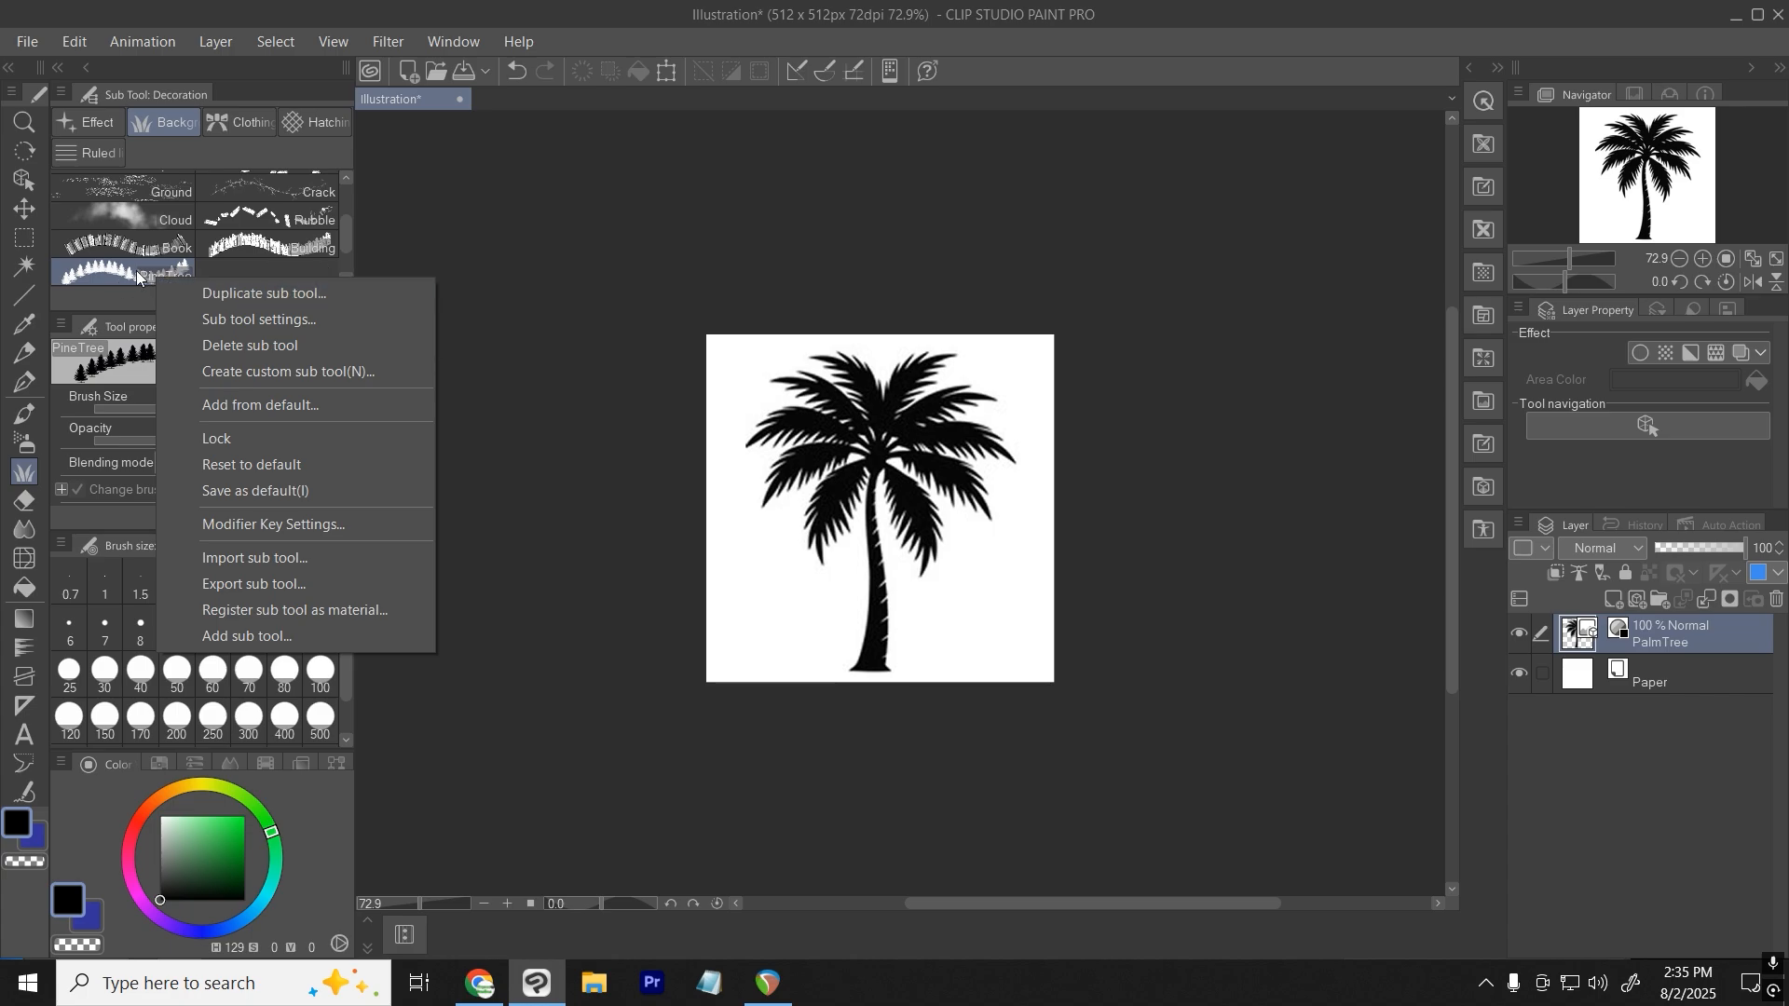
left_click(205, 293)
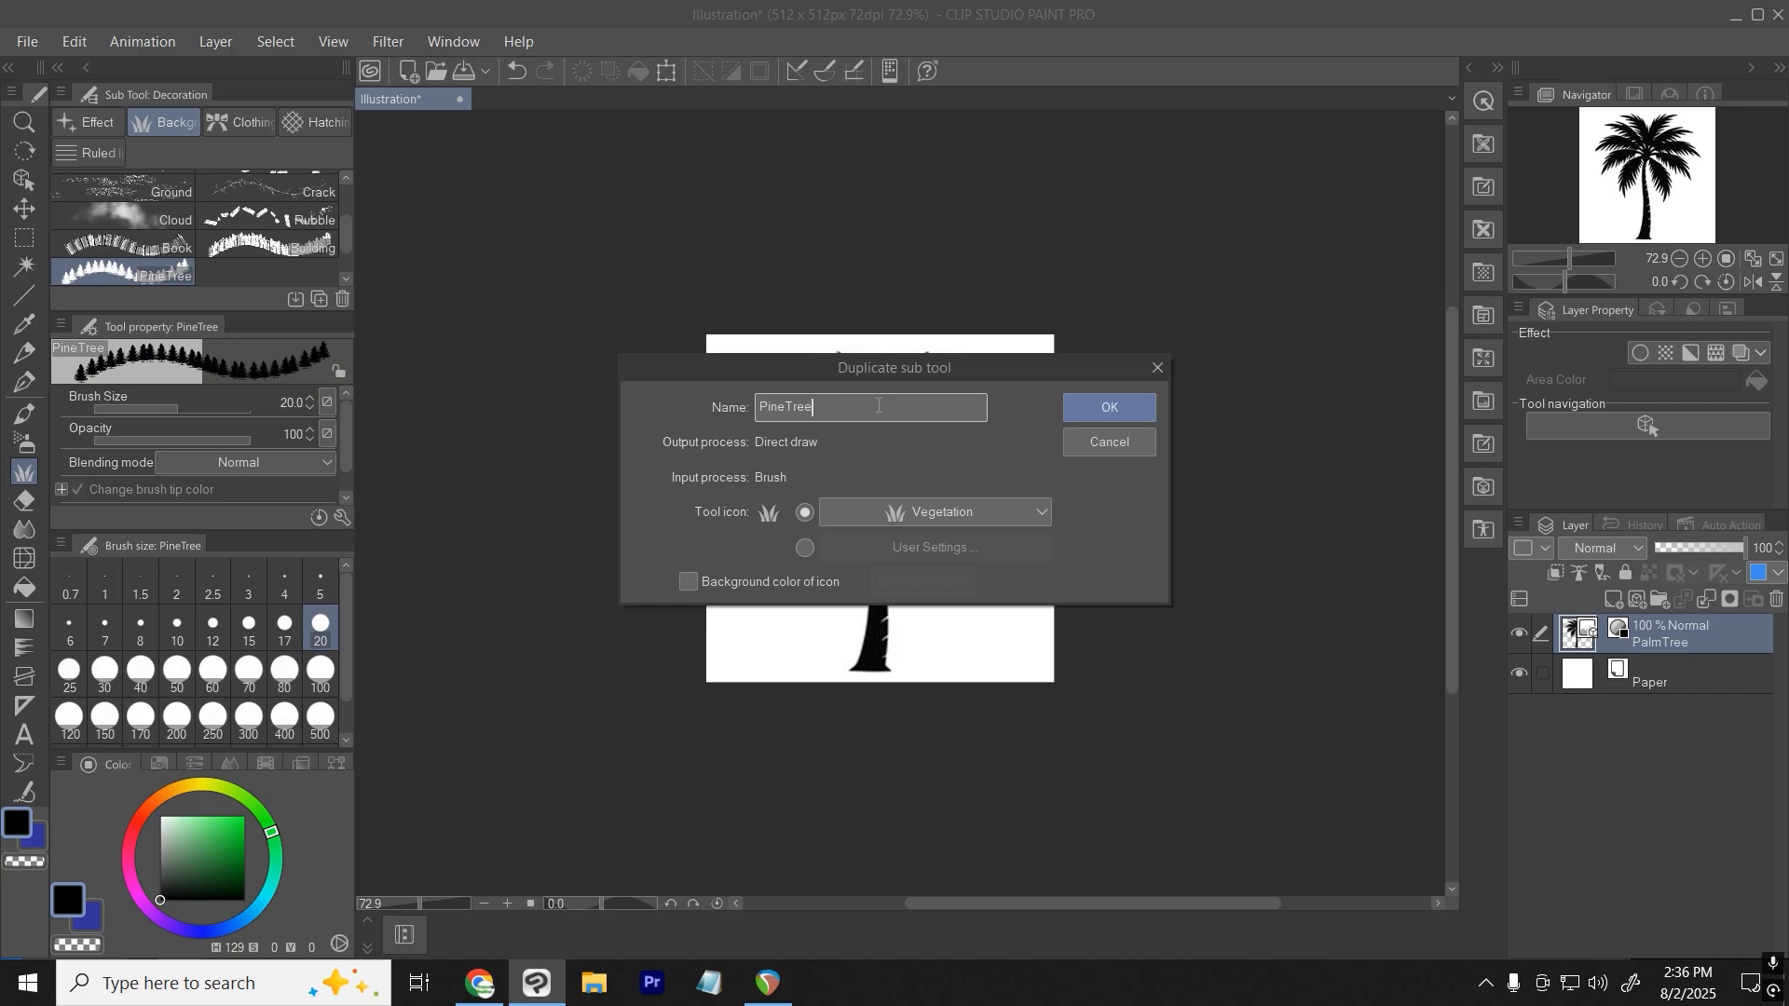
Name the duplicated sub tool PalmTree, keep the Vegetation tool icon, and create it.
key("BackSpace")
key("BackSpace")
key("BackSpace")
key("BackSpace")
key("BackSpace")
key("BackSpace")
key("BackSpace")
key("BackSpace")
left_click(937, 520)
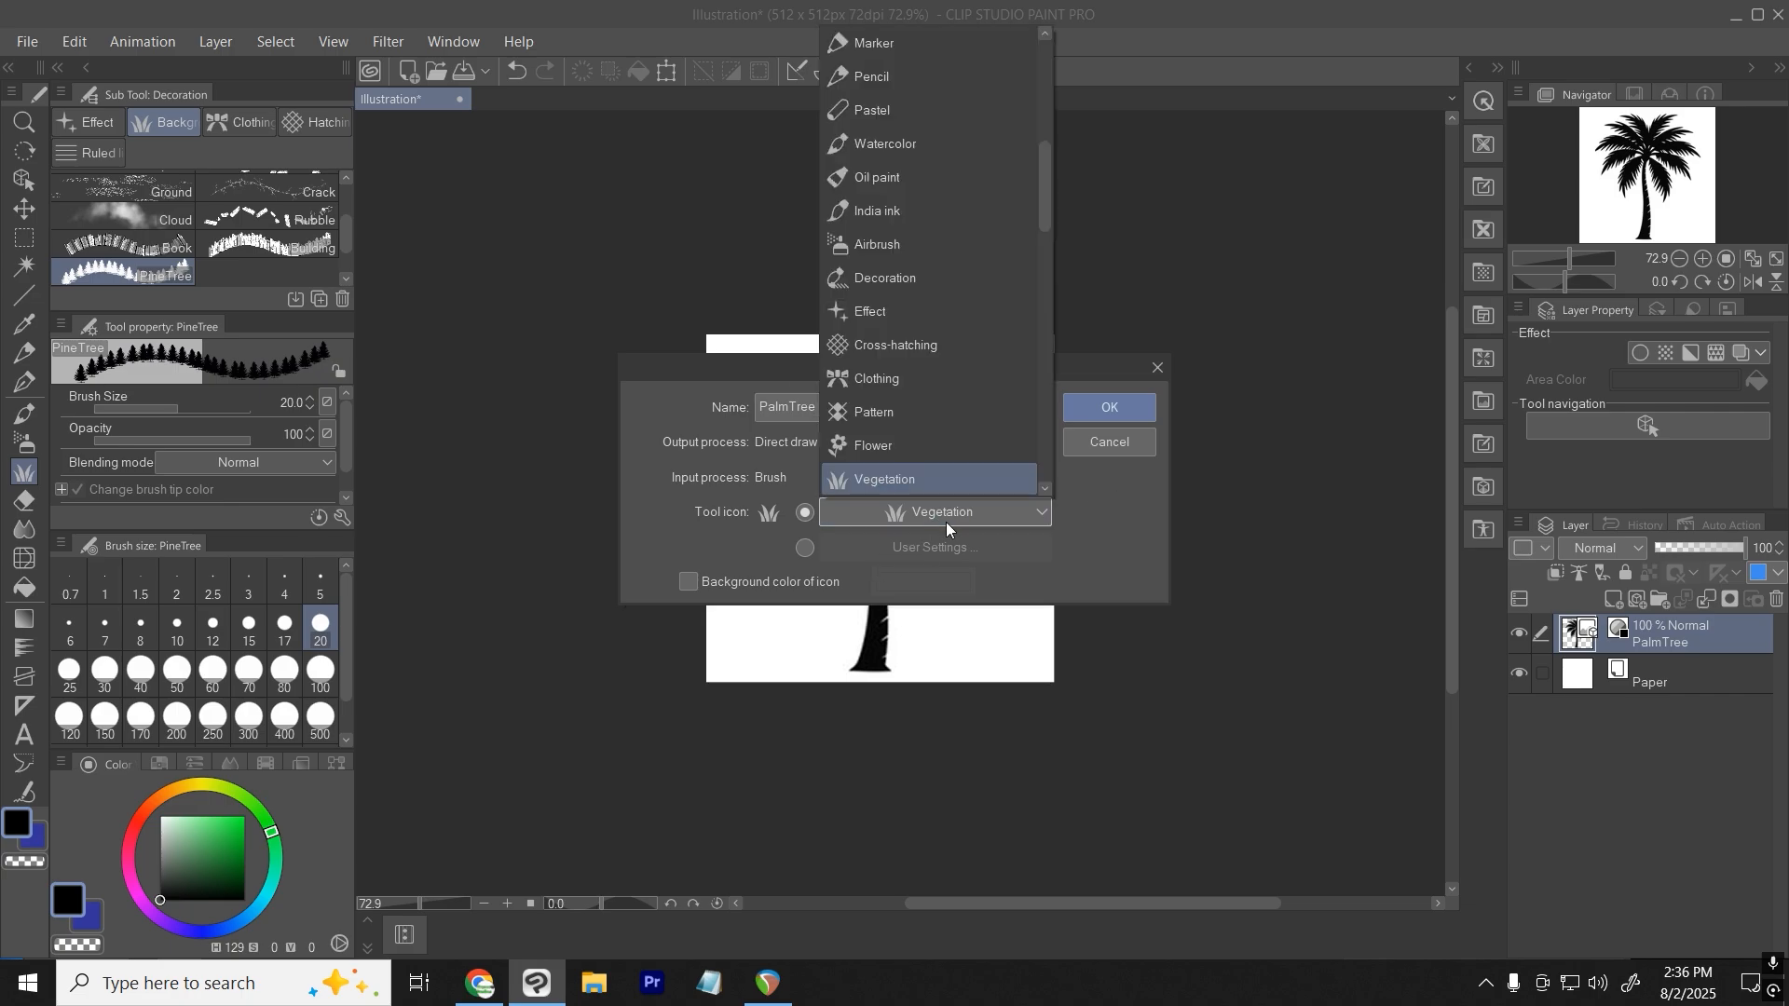
scroll(930, 438, "down", 5)
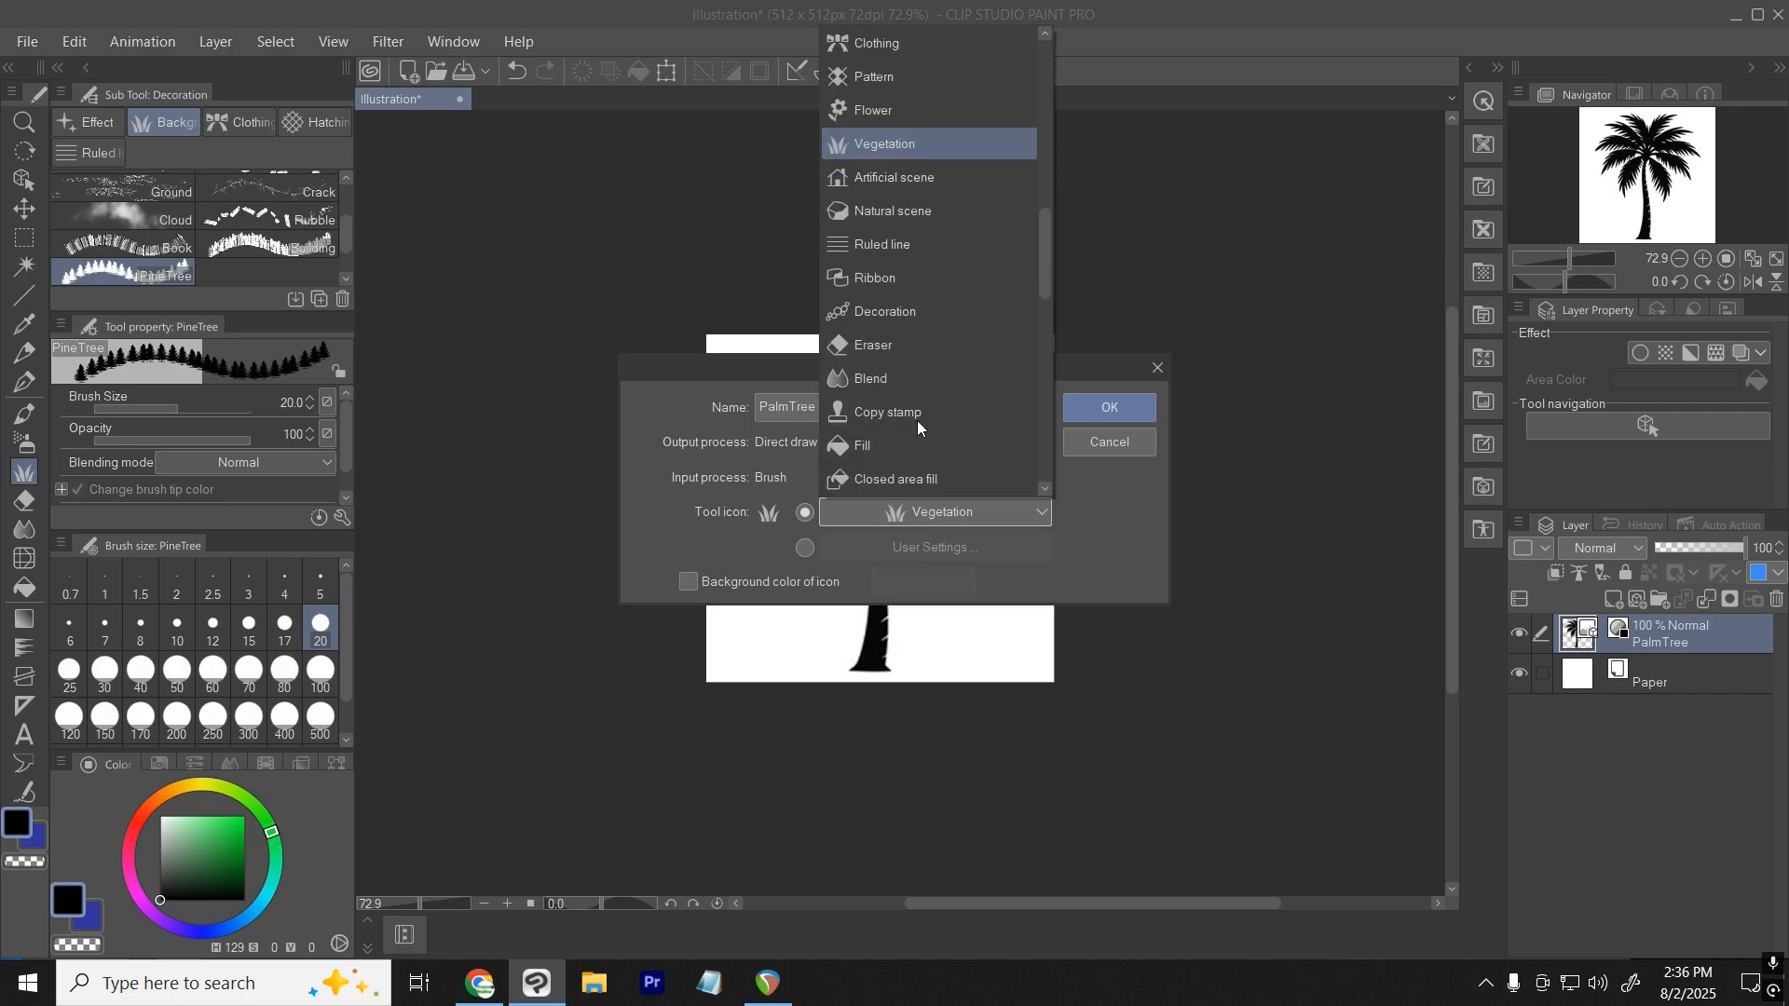
left_click(1104, 367)
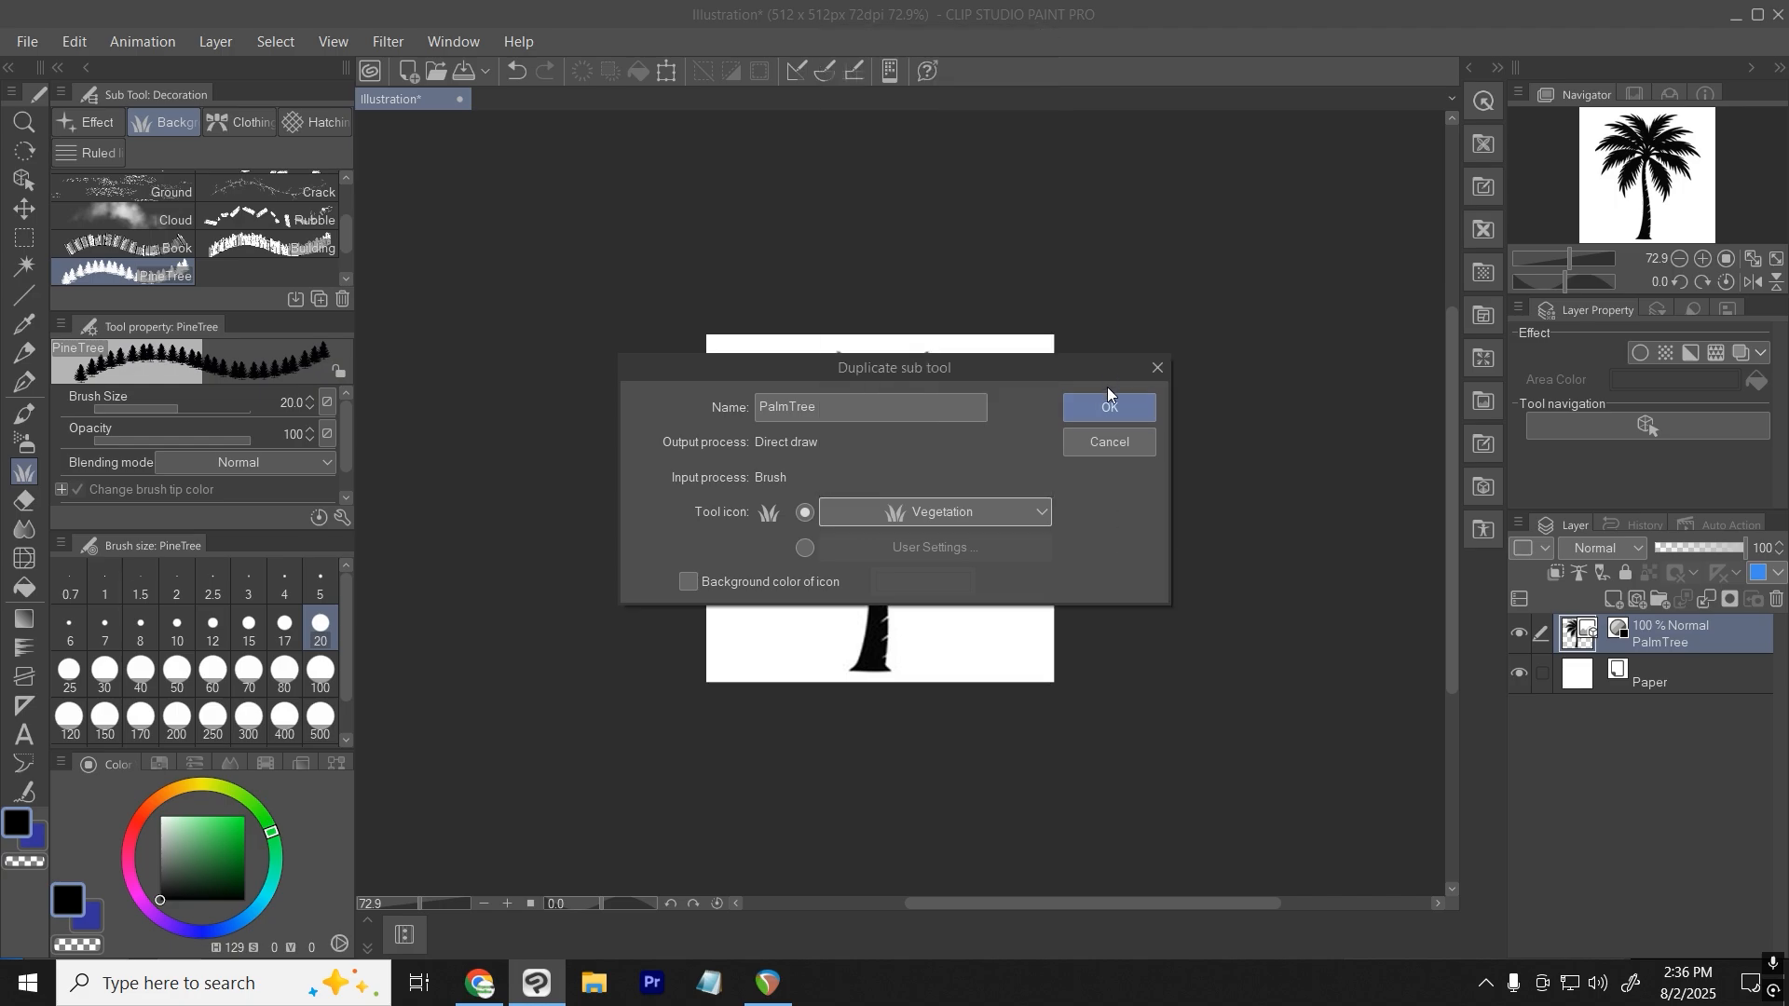
left_click(1108, 410)
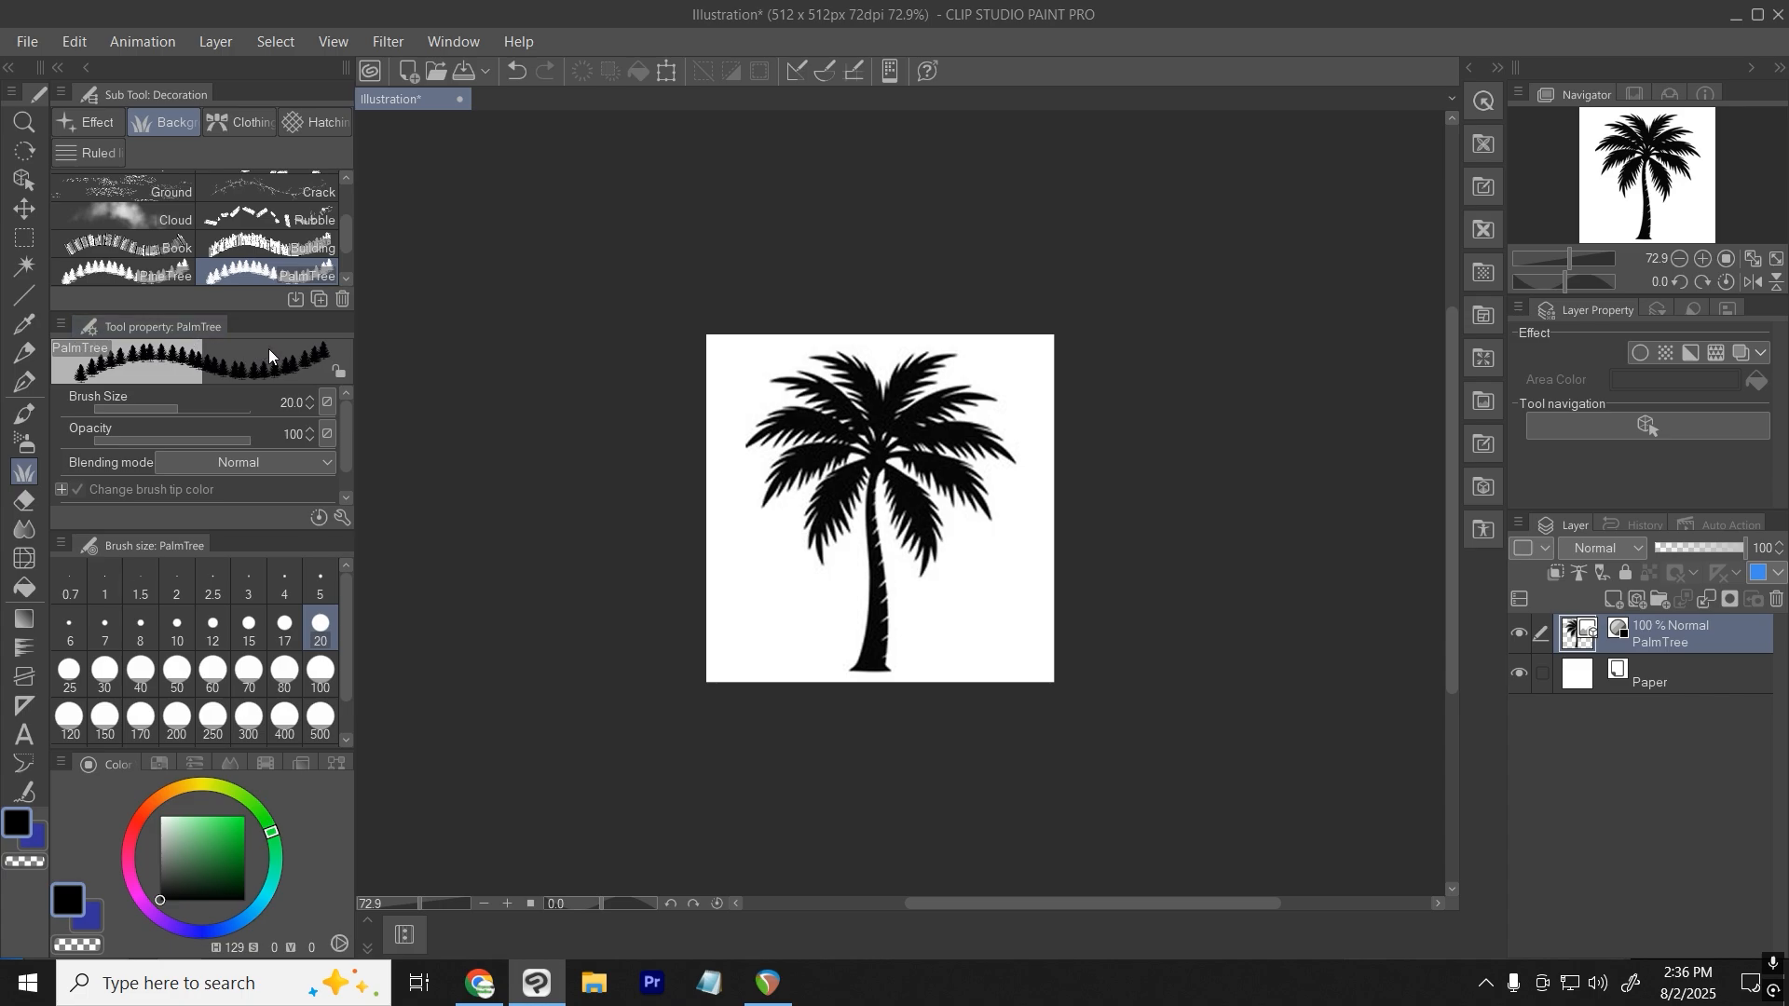
In the PalmTree brush's detail settings, search the tip materials for "palm" and add the PalmTree material as a brush tip.
left_click(343, 517)
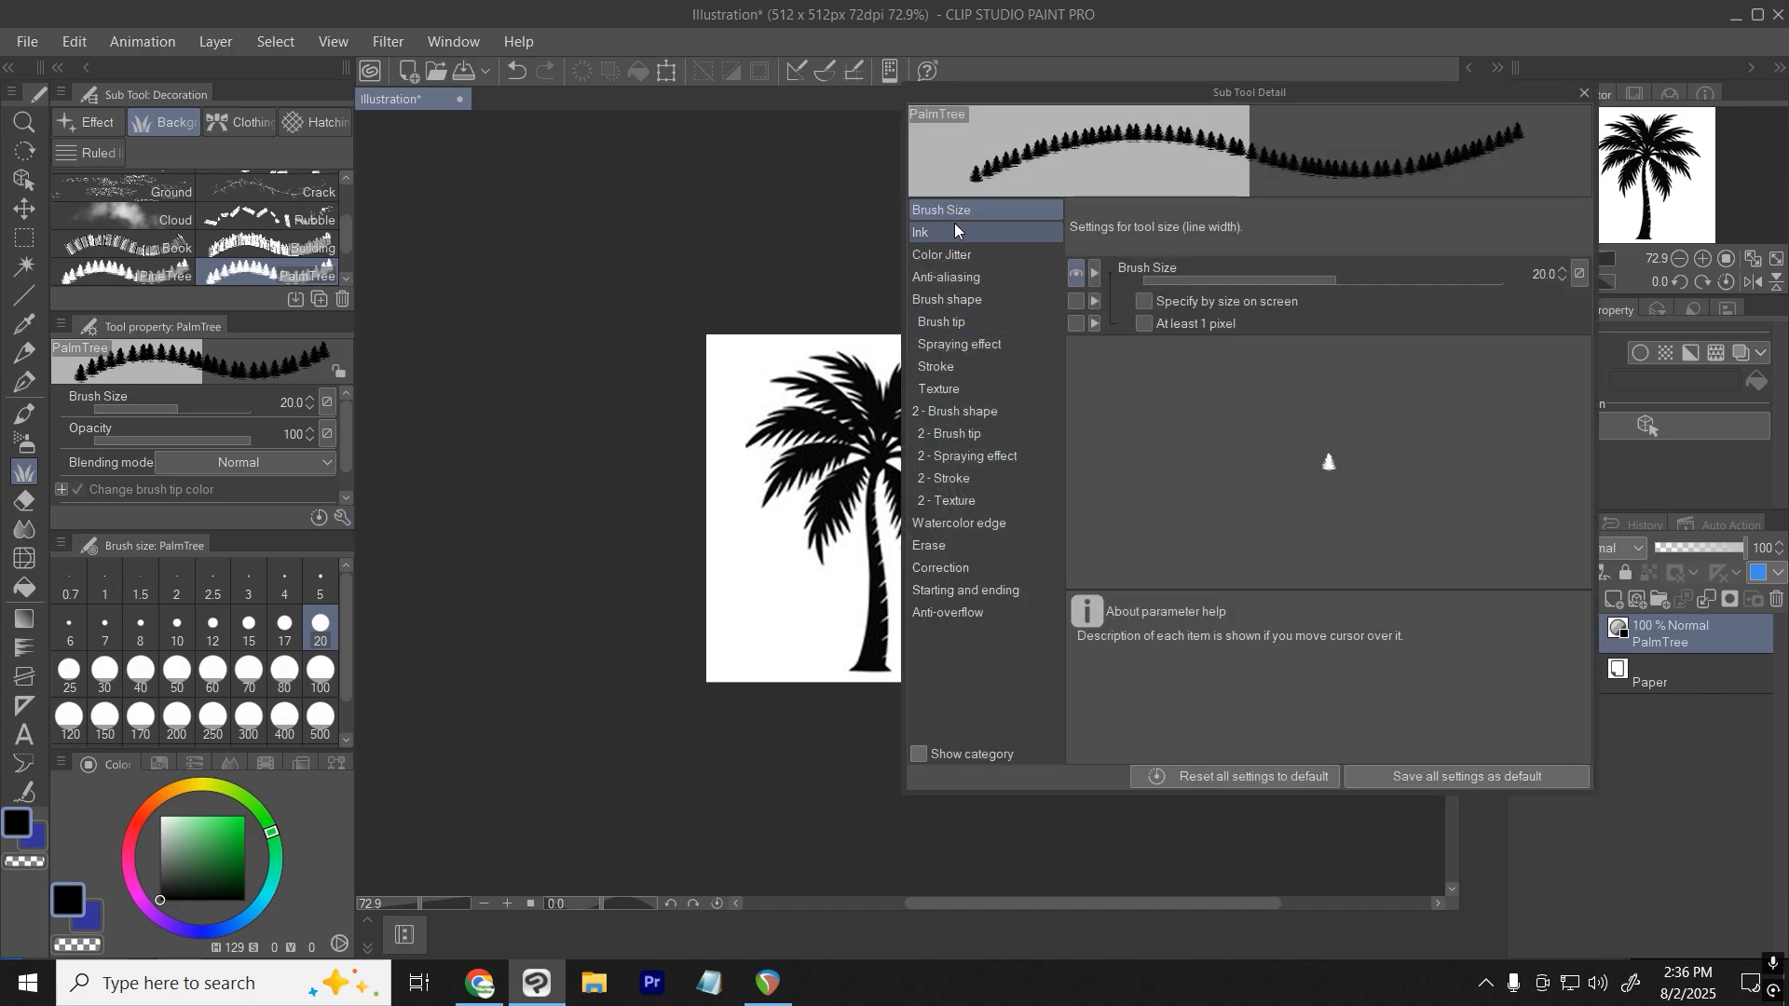
left_click(959, 305)
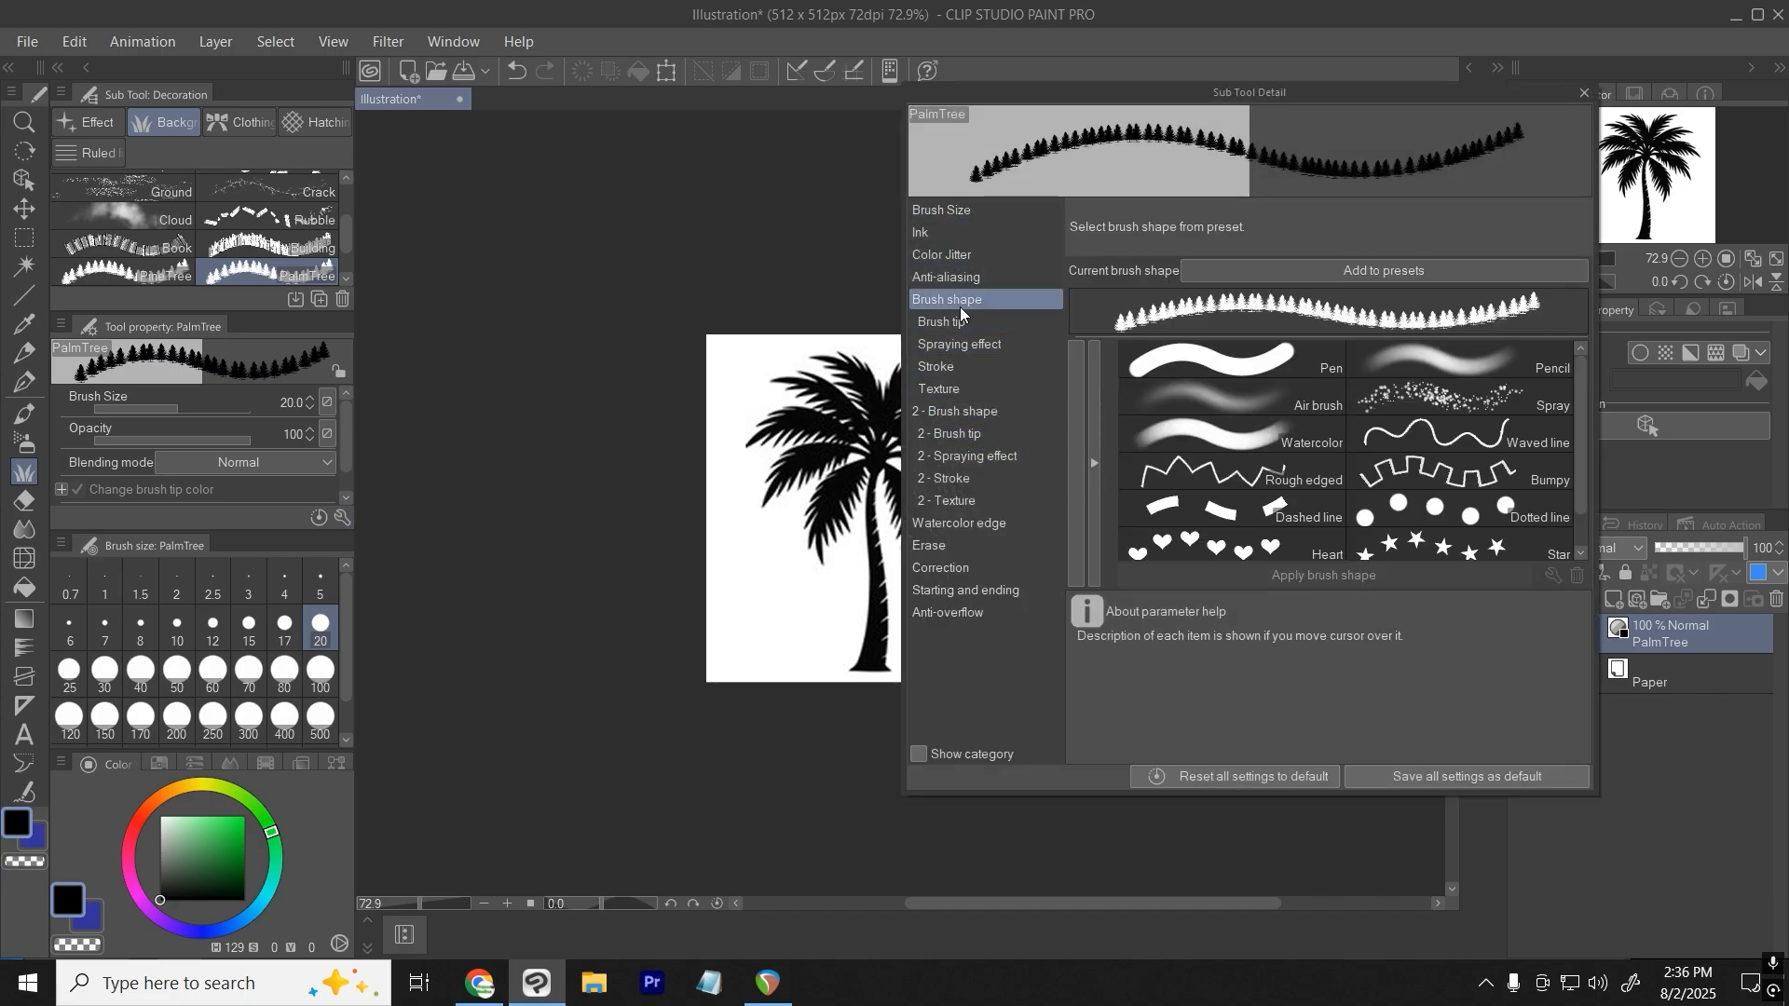
left_click(960, 323)
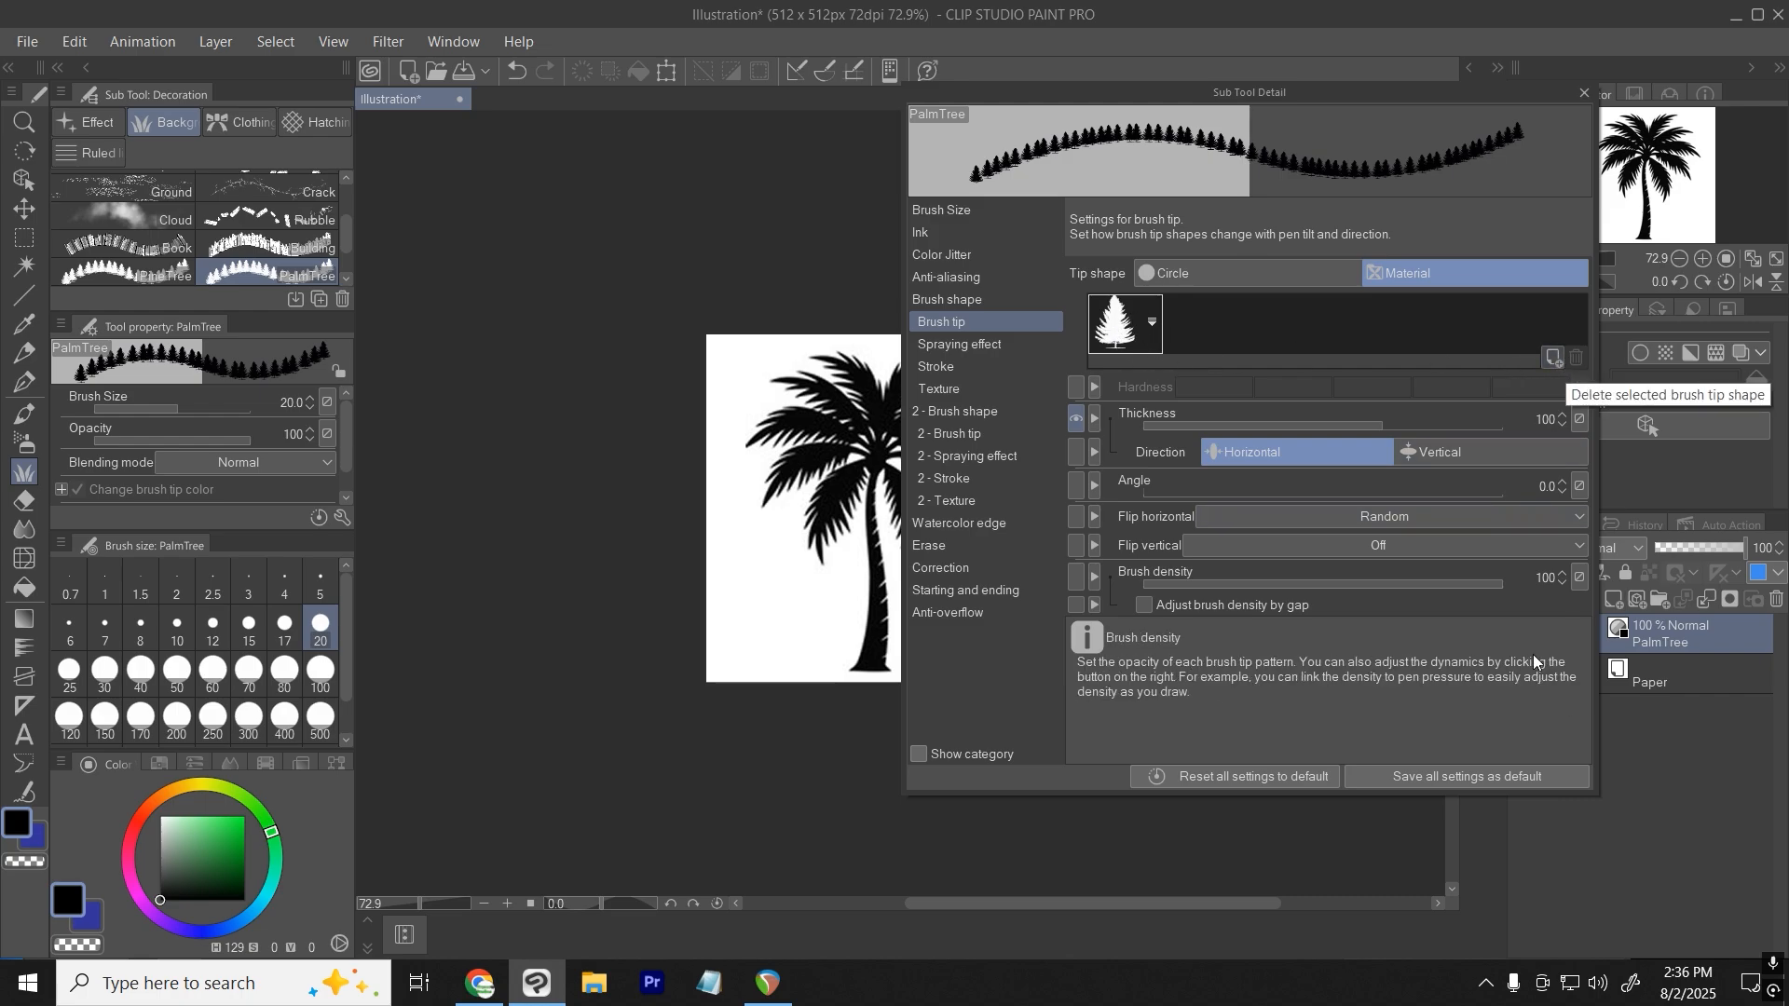
left_click(1553, 360)
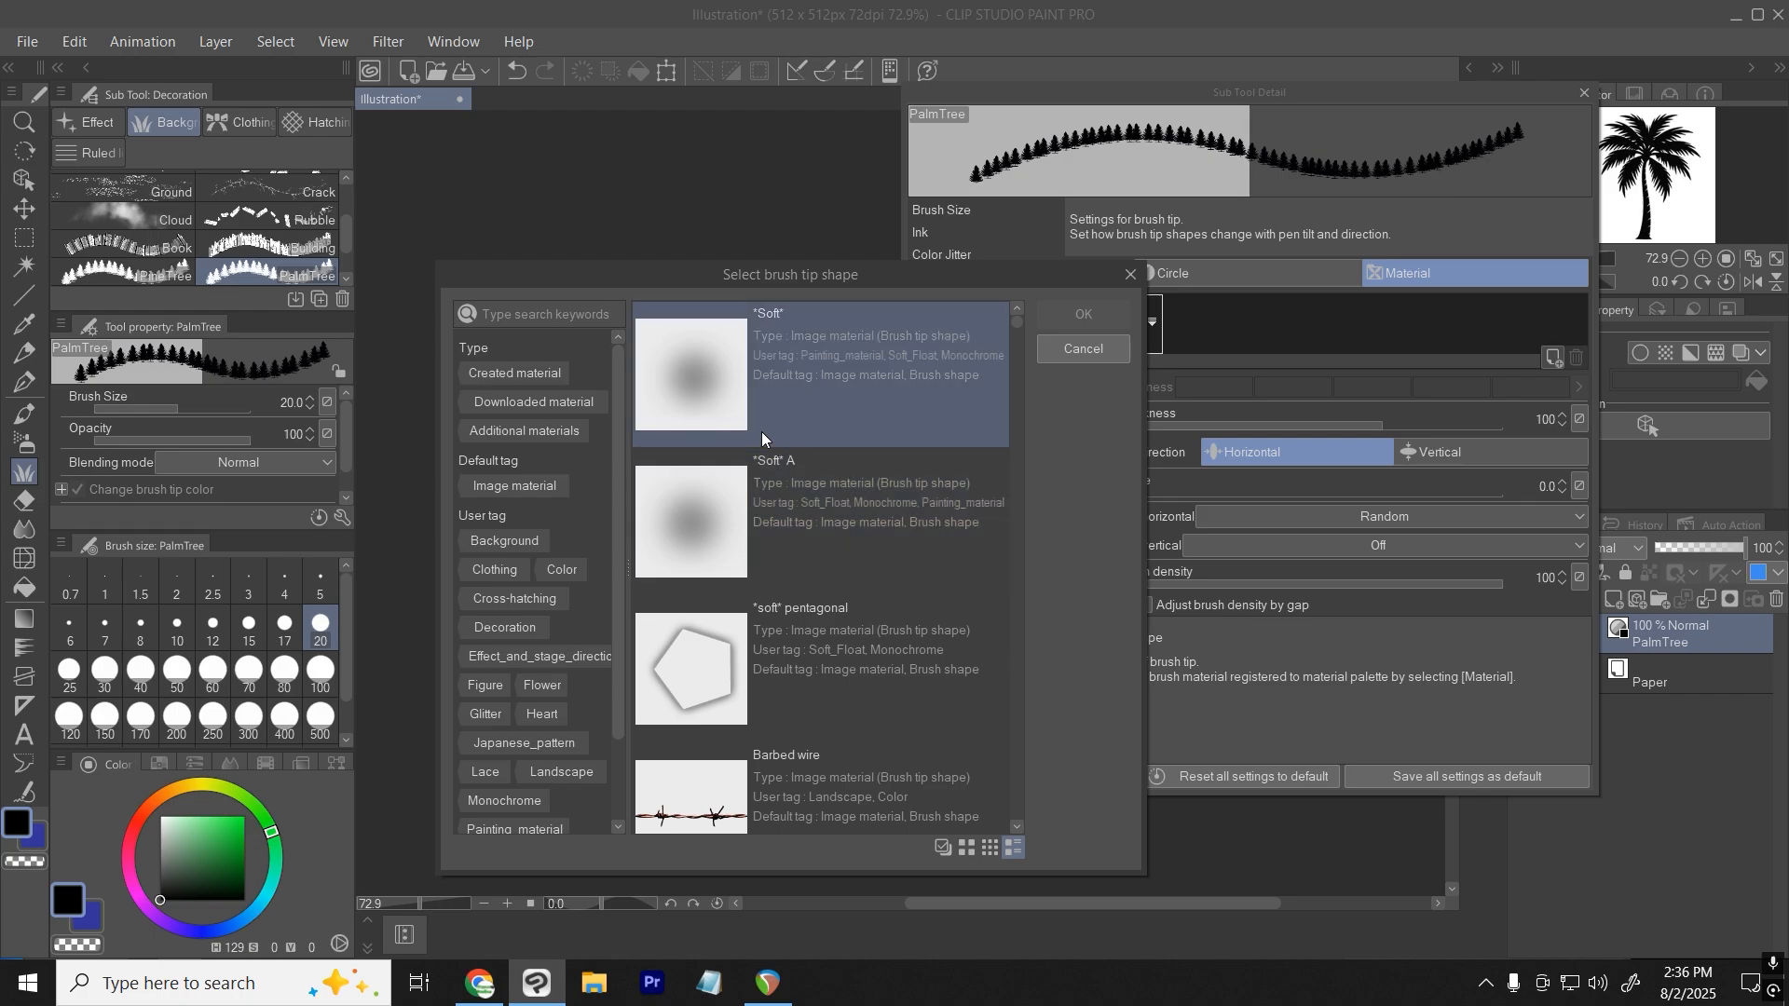
left_click(563, 314)
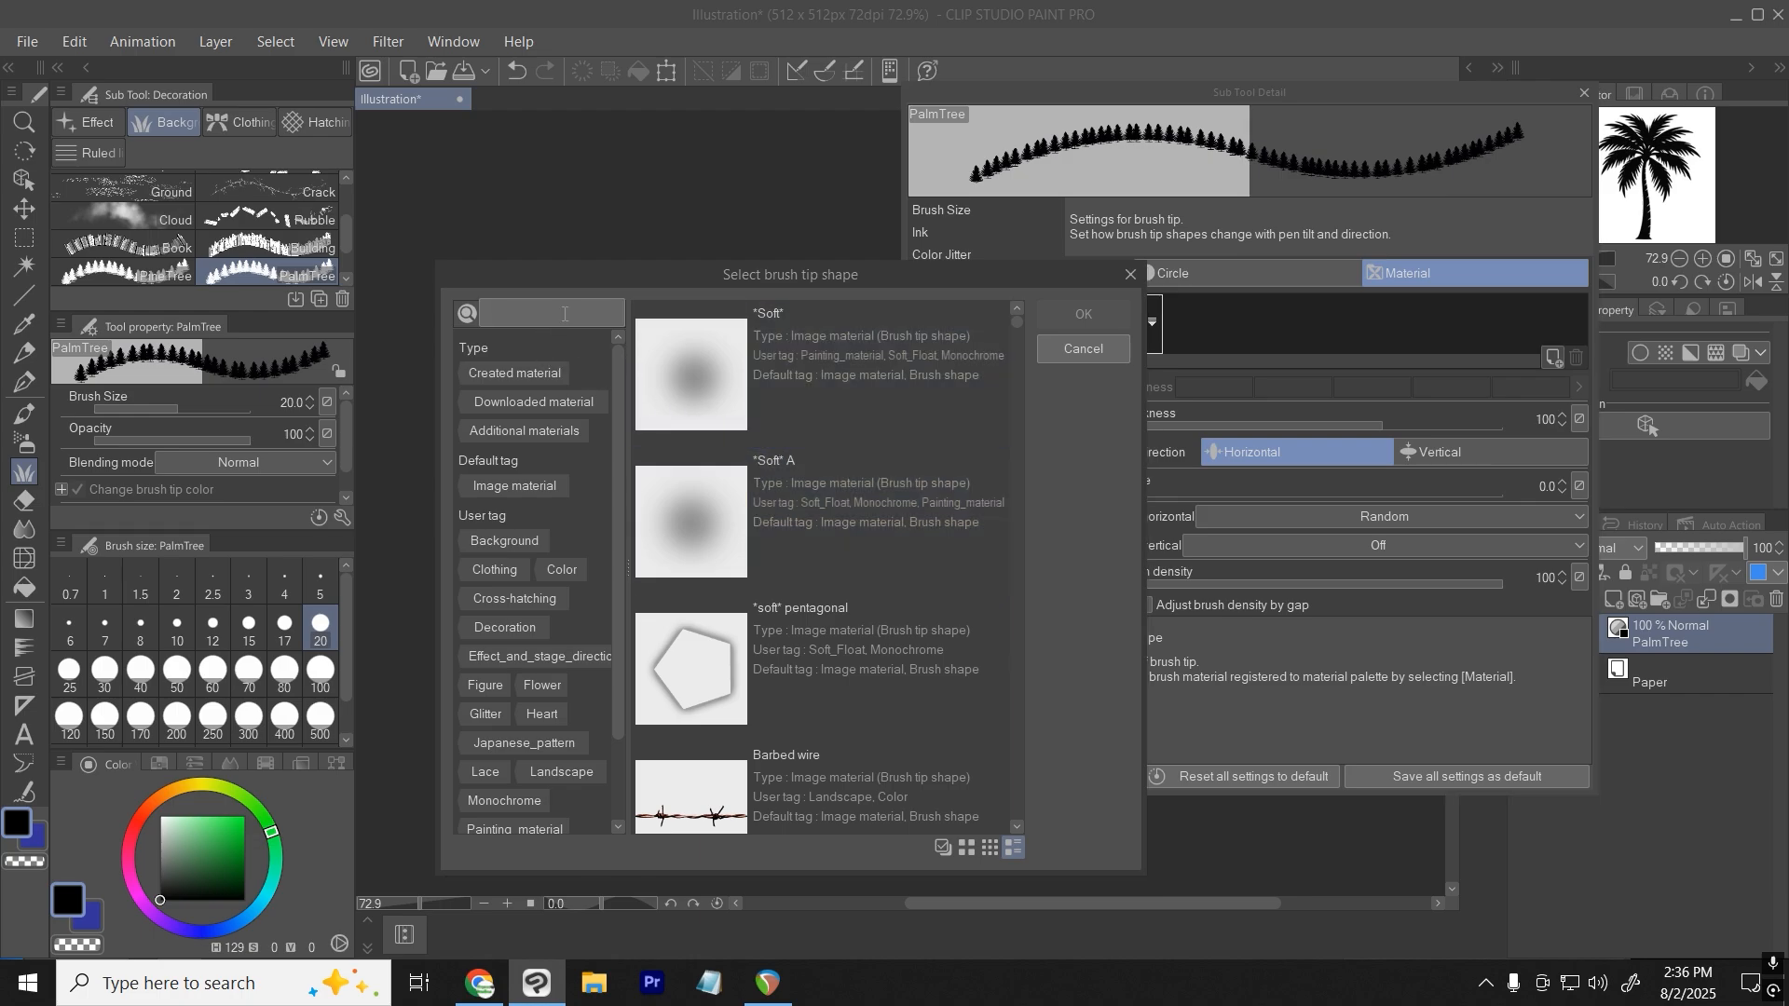
type("palm")
left_click(697, 395)
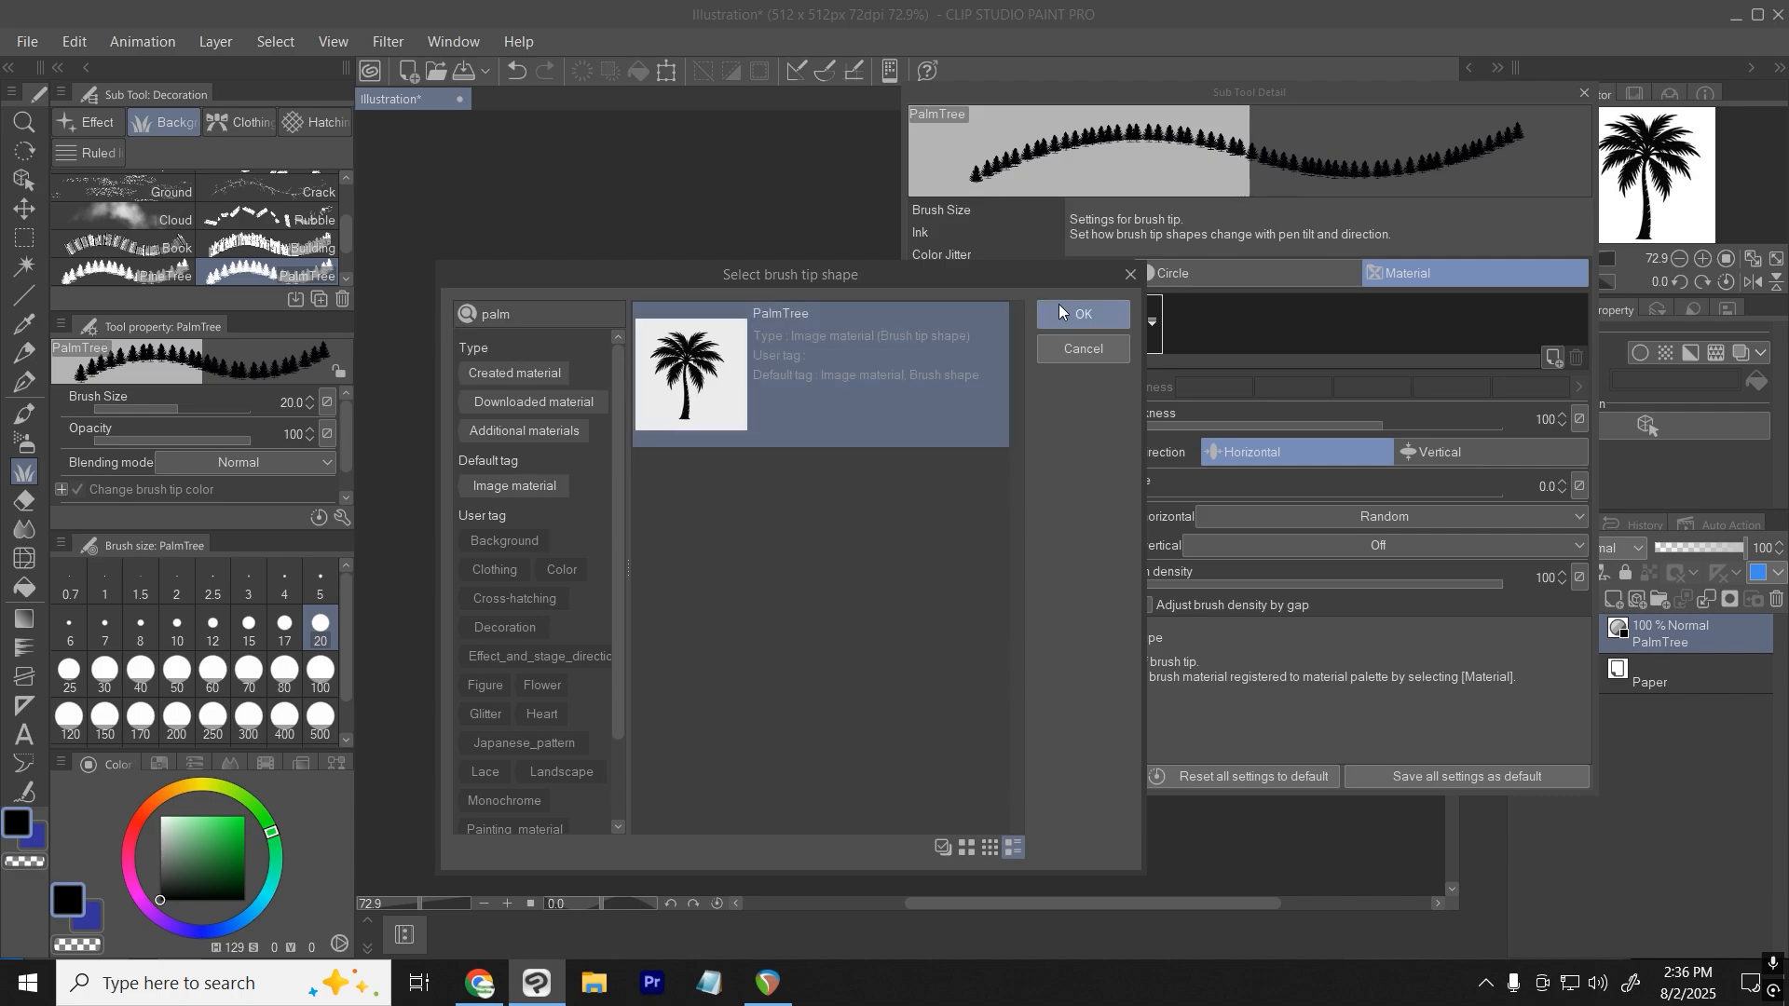
left_click(1065, 310)
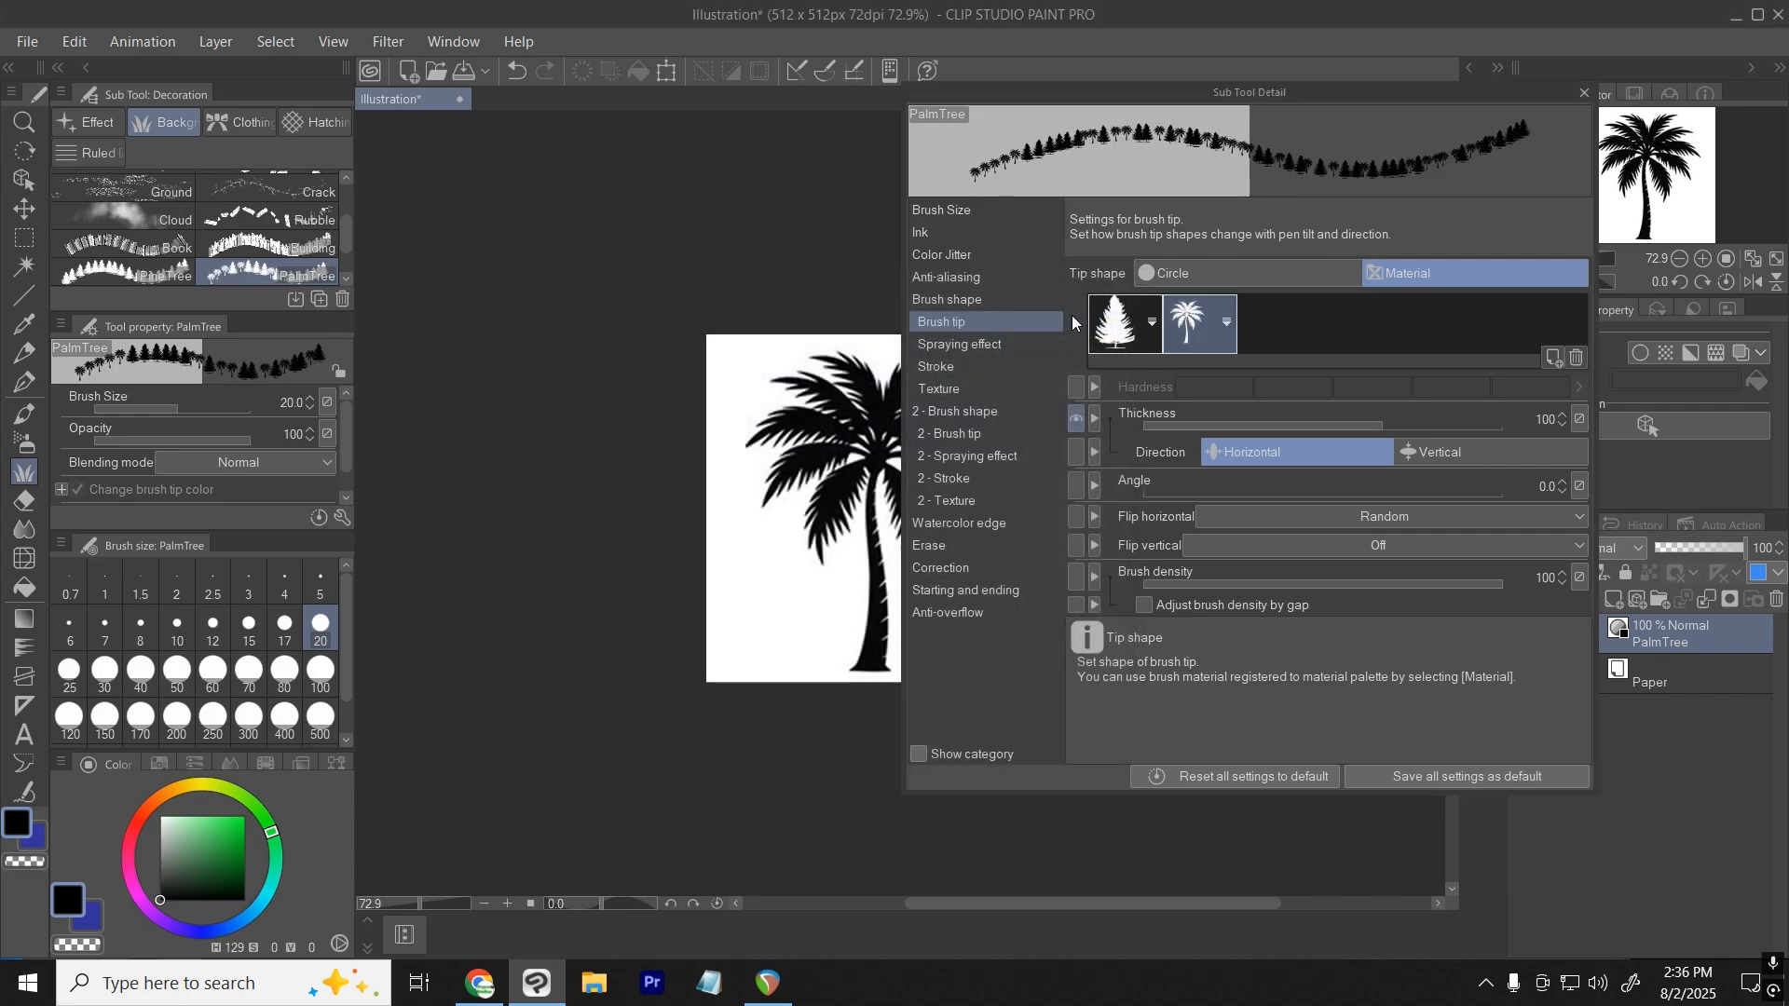
Delete the pine tree shape from the PalmTree brush's tip materials.
left_click(1122, 322)
left_click(1576, 358)
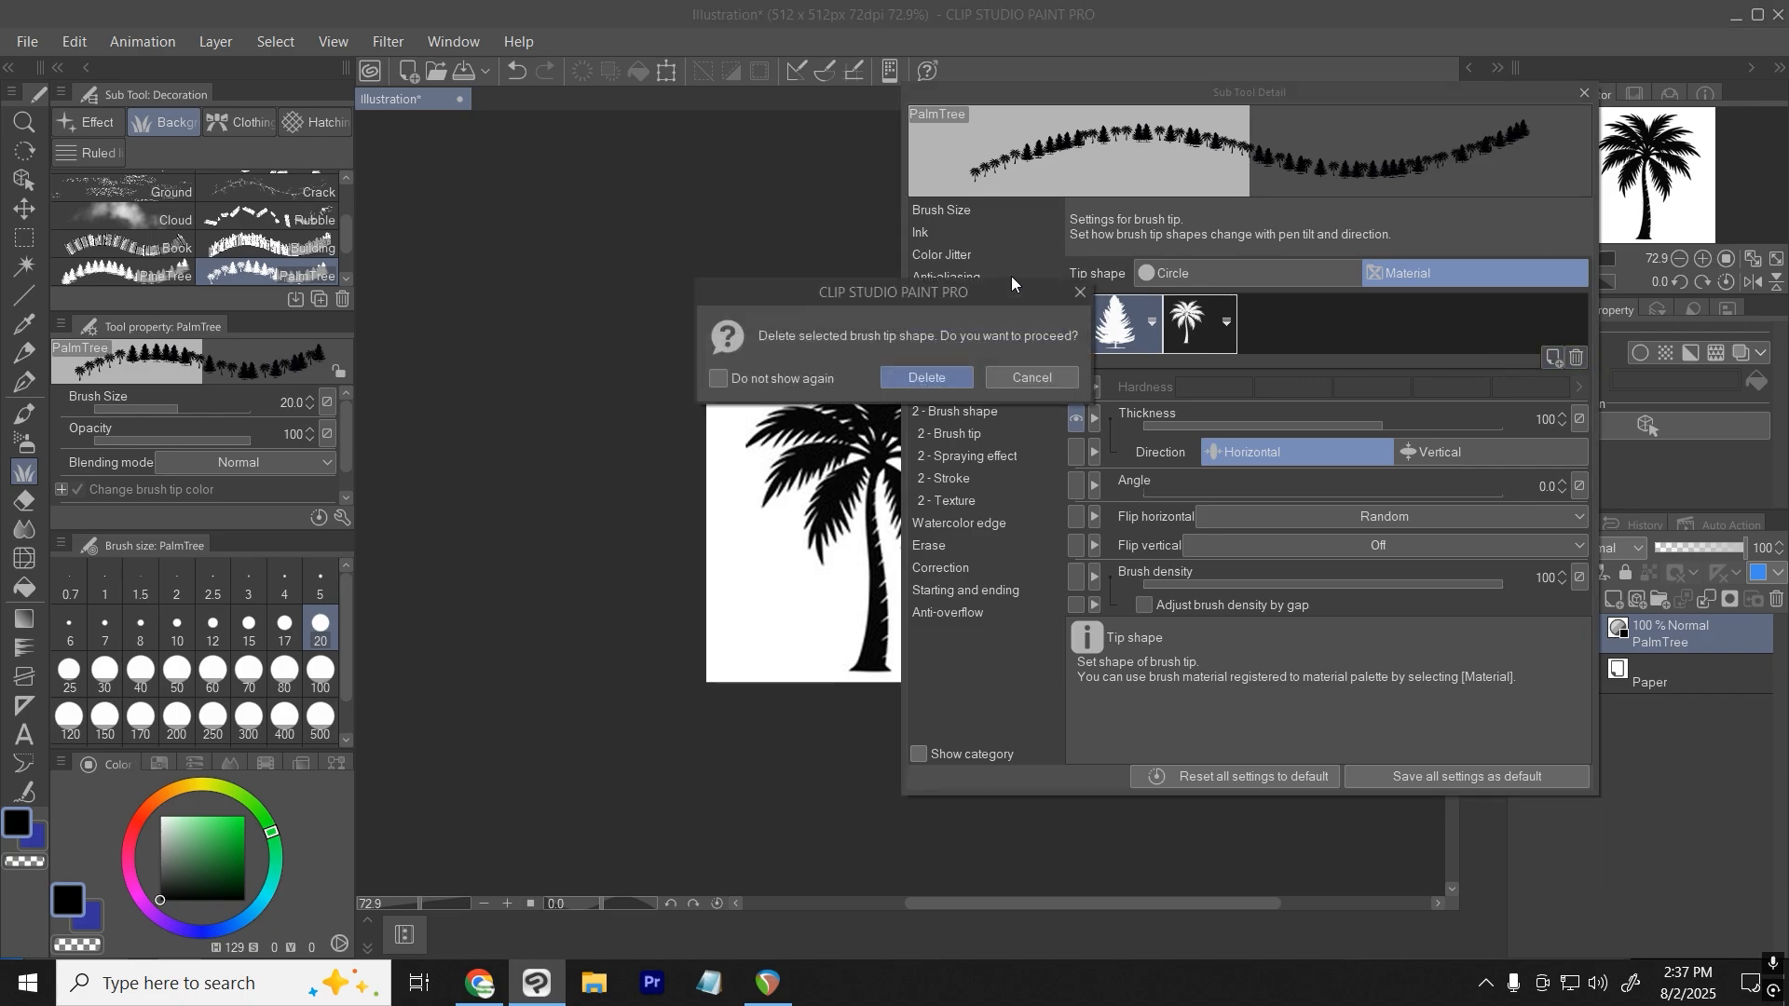
left_click(913, 376)
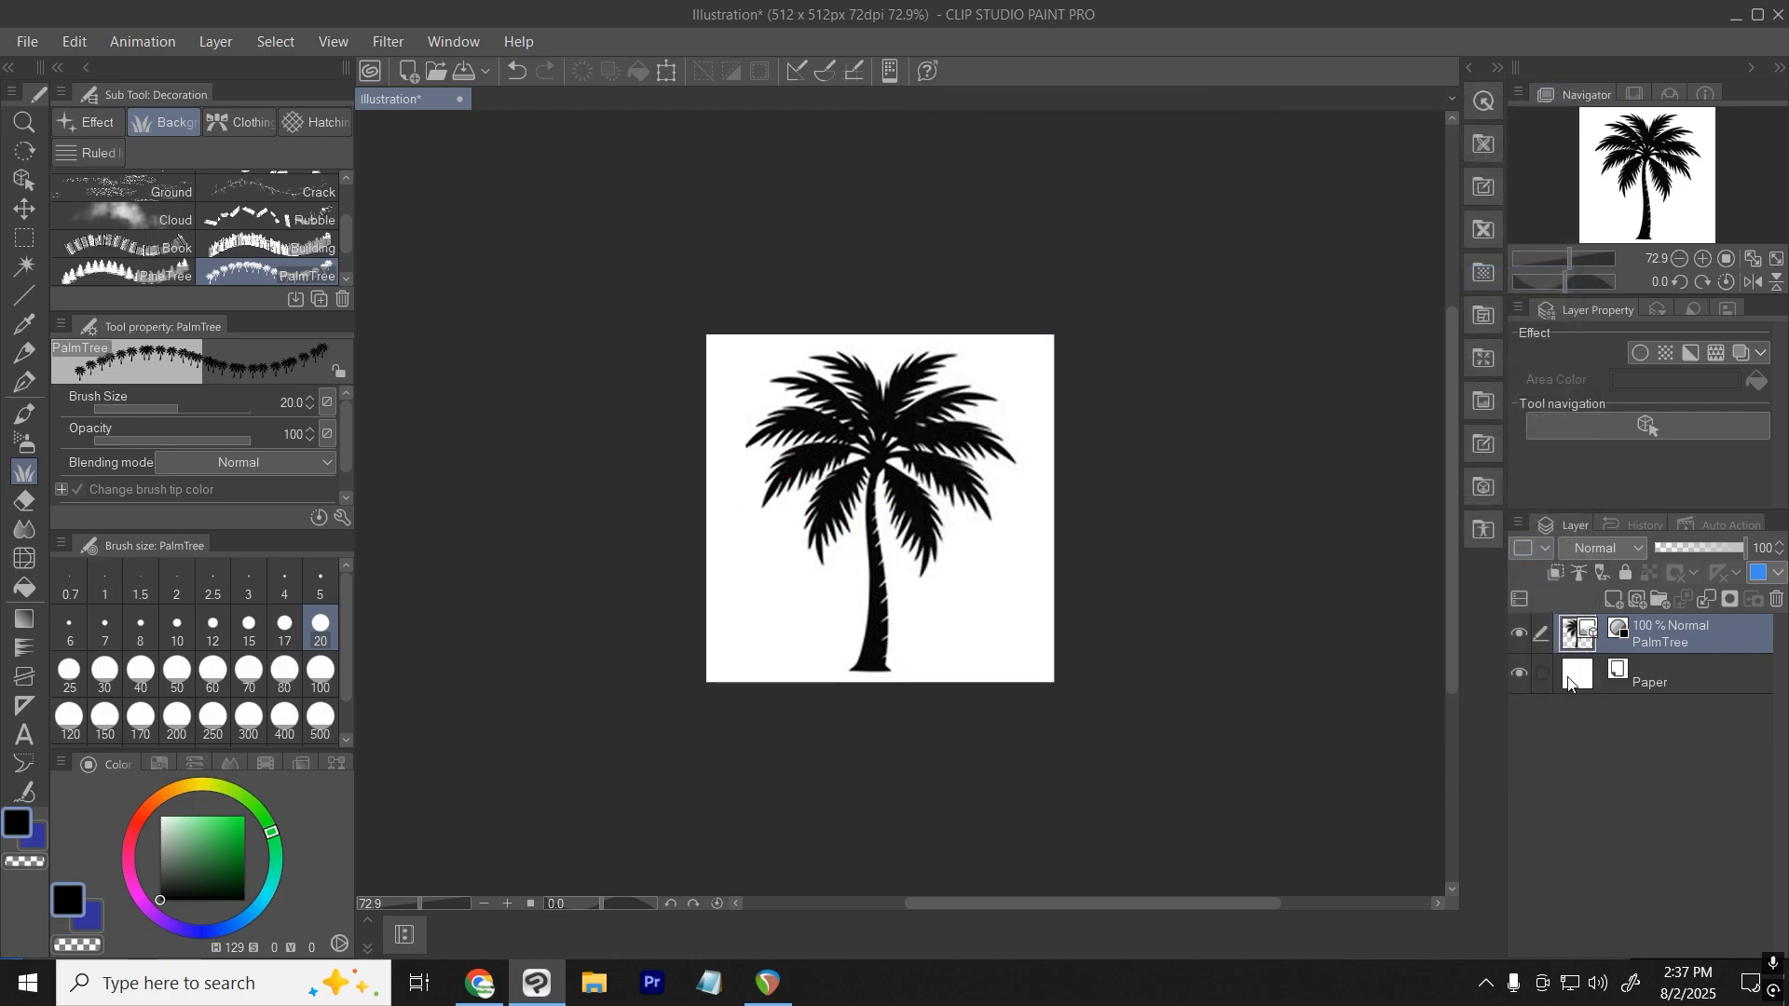
Add a raster layer above the PalmTree layer and set the brush size to 500.
left_click(1616, 601)
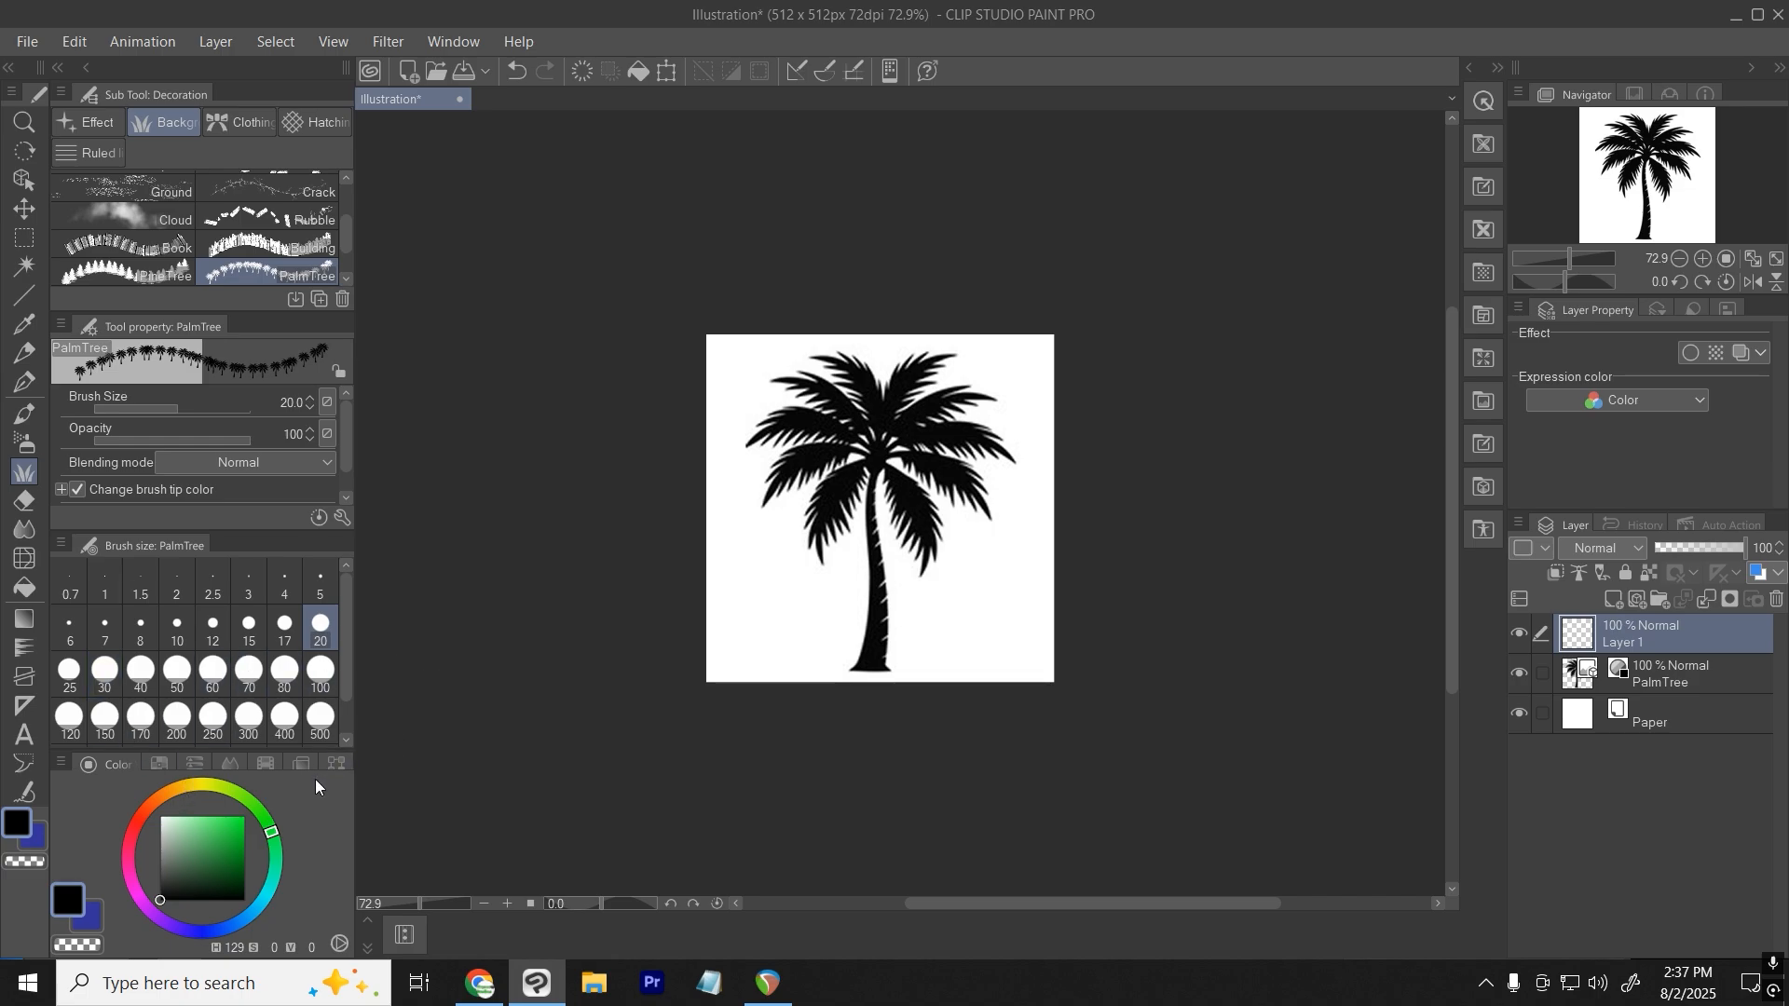
left_click(320, 717)
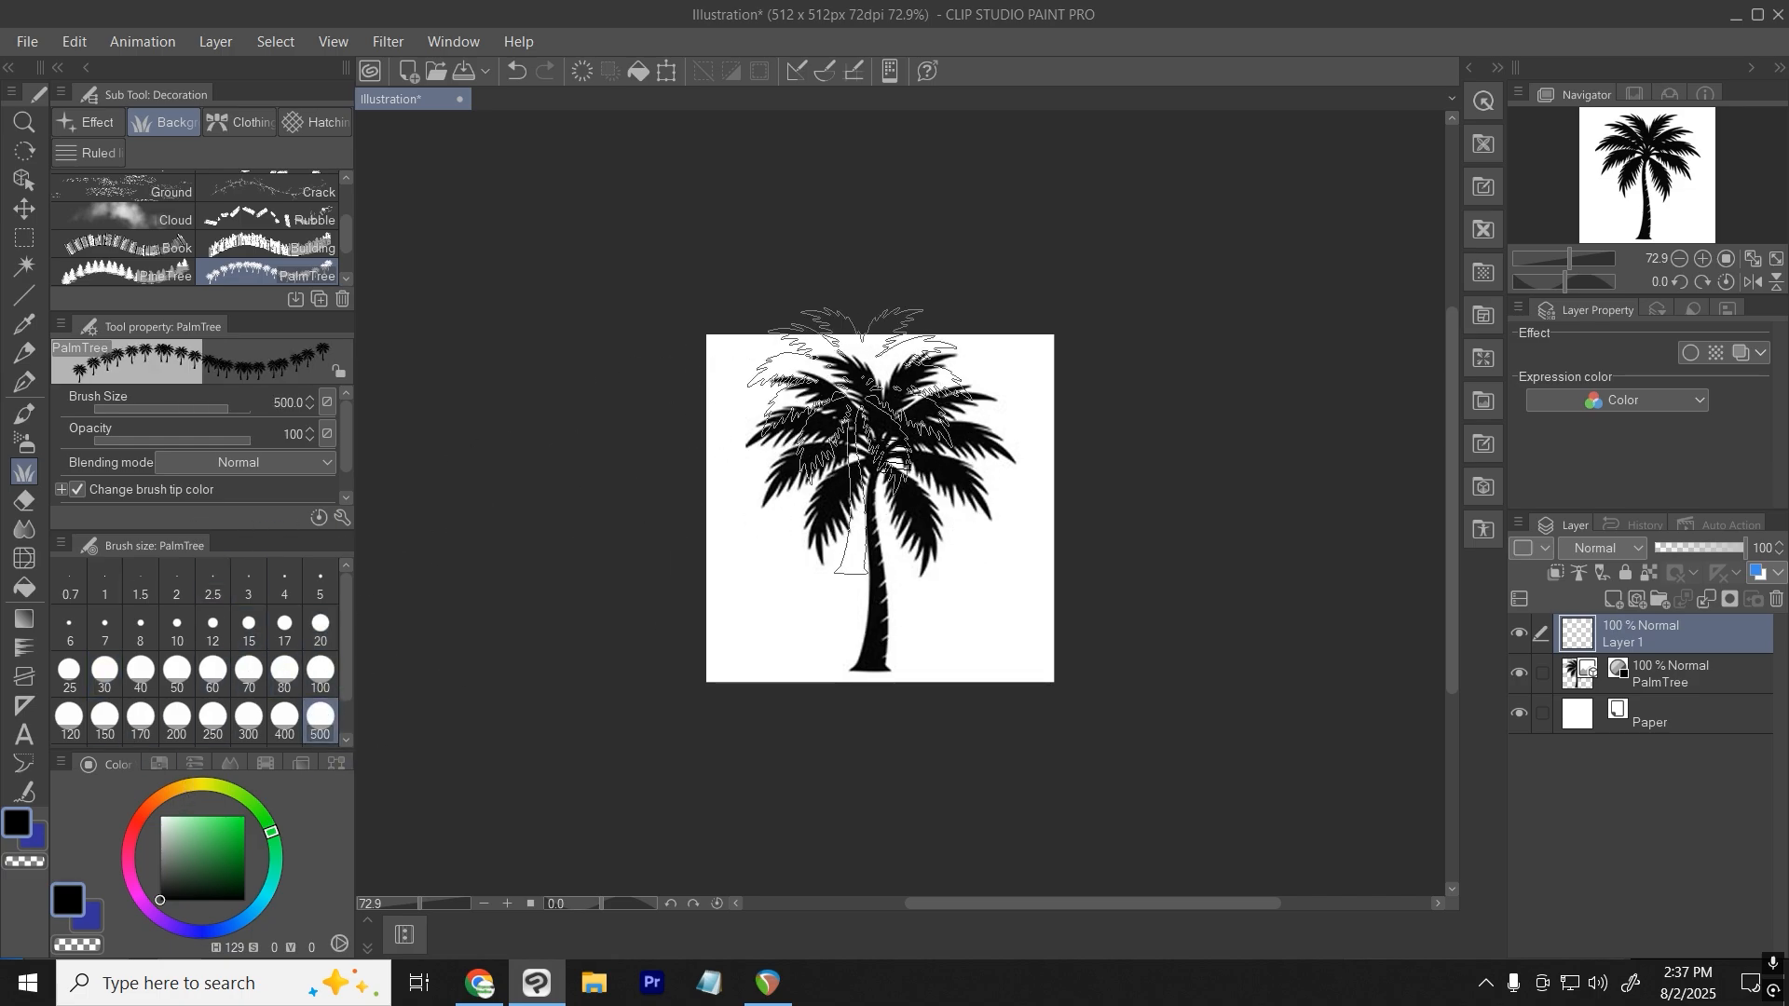
Create a new illustration canvas with the WUXGA (1920 x 1200px) preset.
left_click(27, 42)
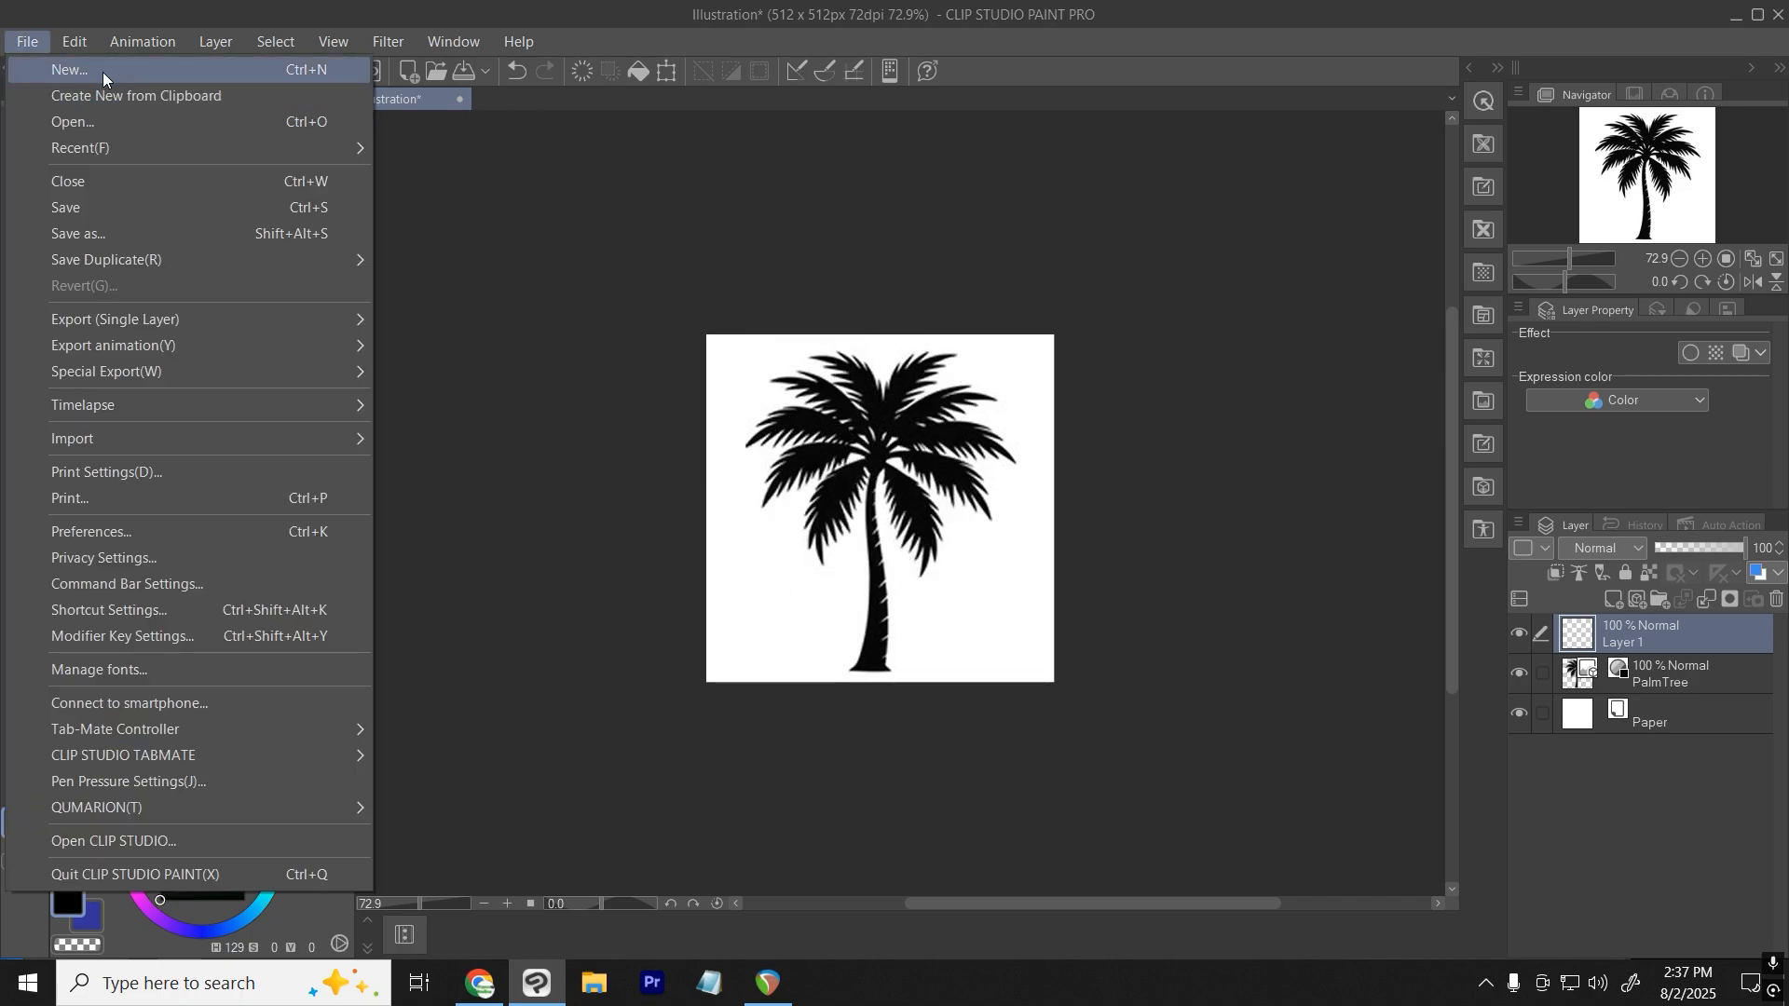
left_click(56, 68)
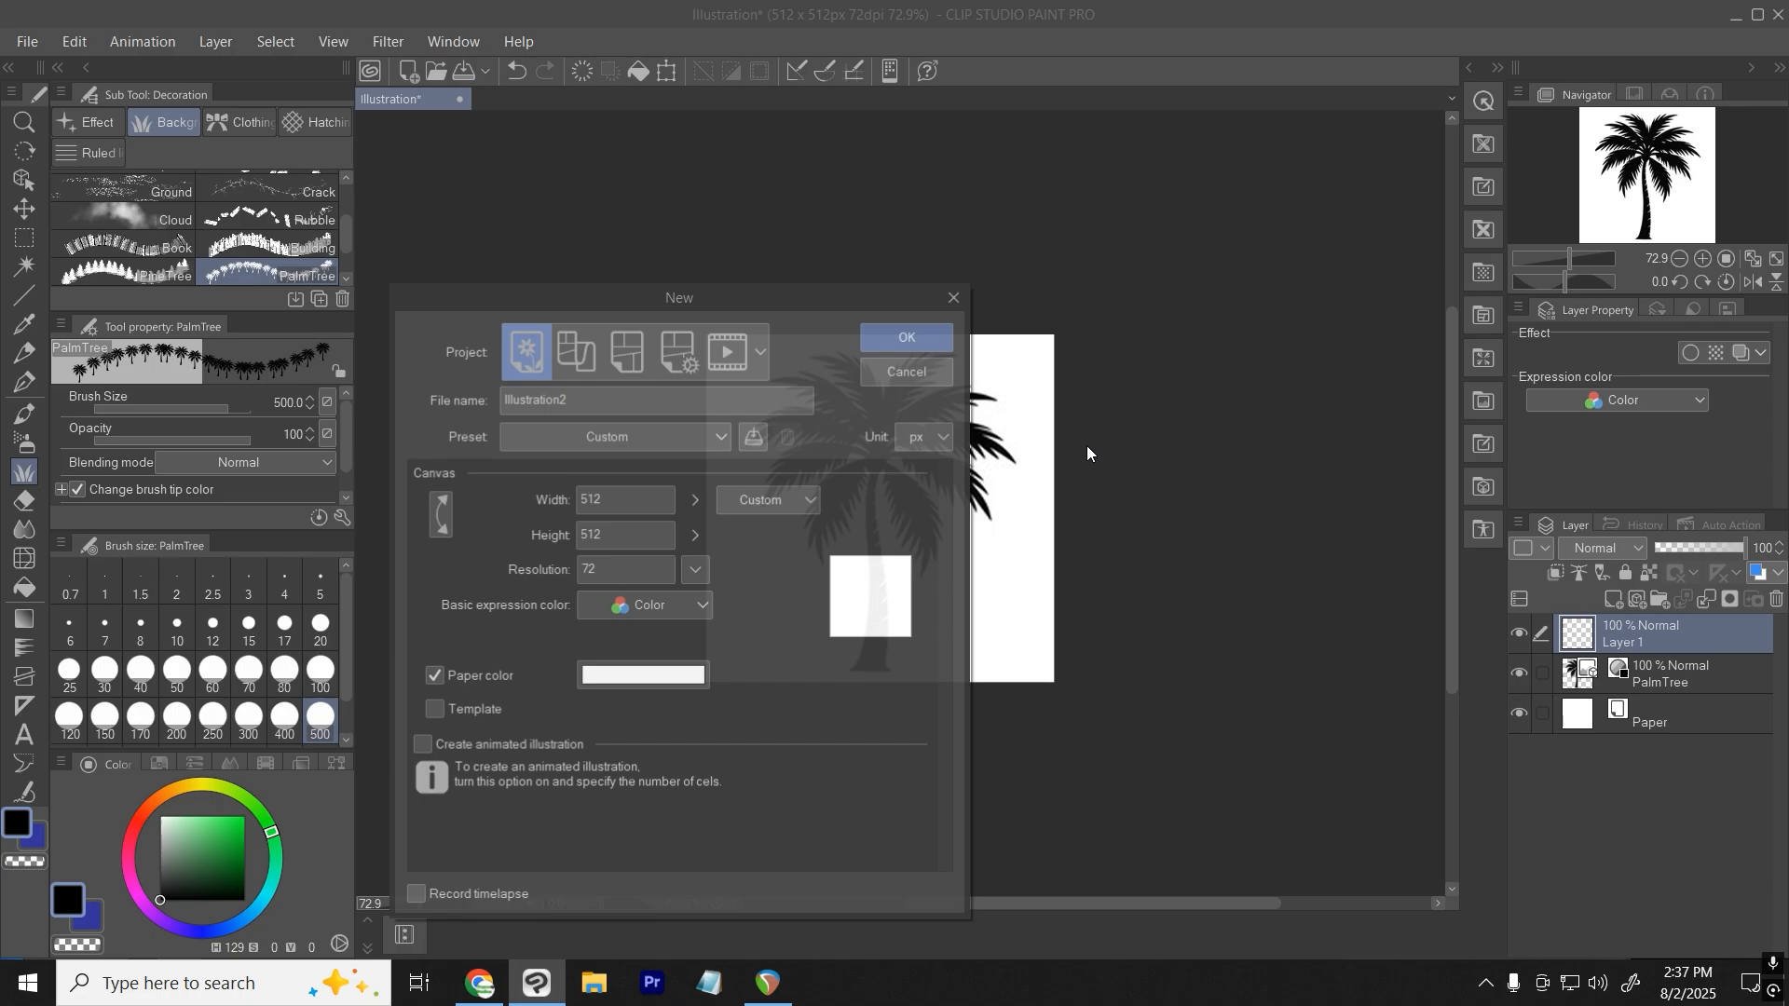
left_click(769, 505)
left_click(689, 436)
left_click(685, 442)
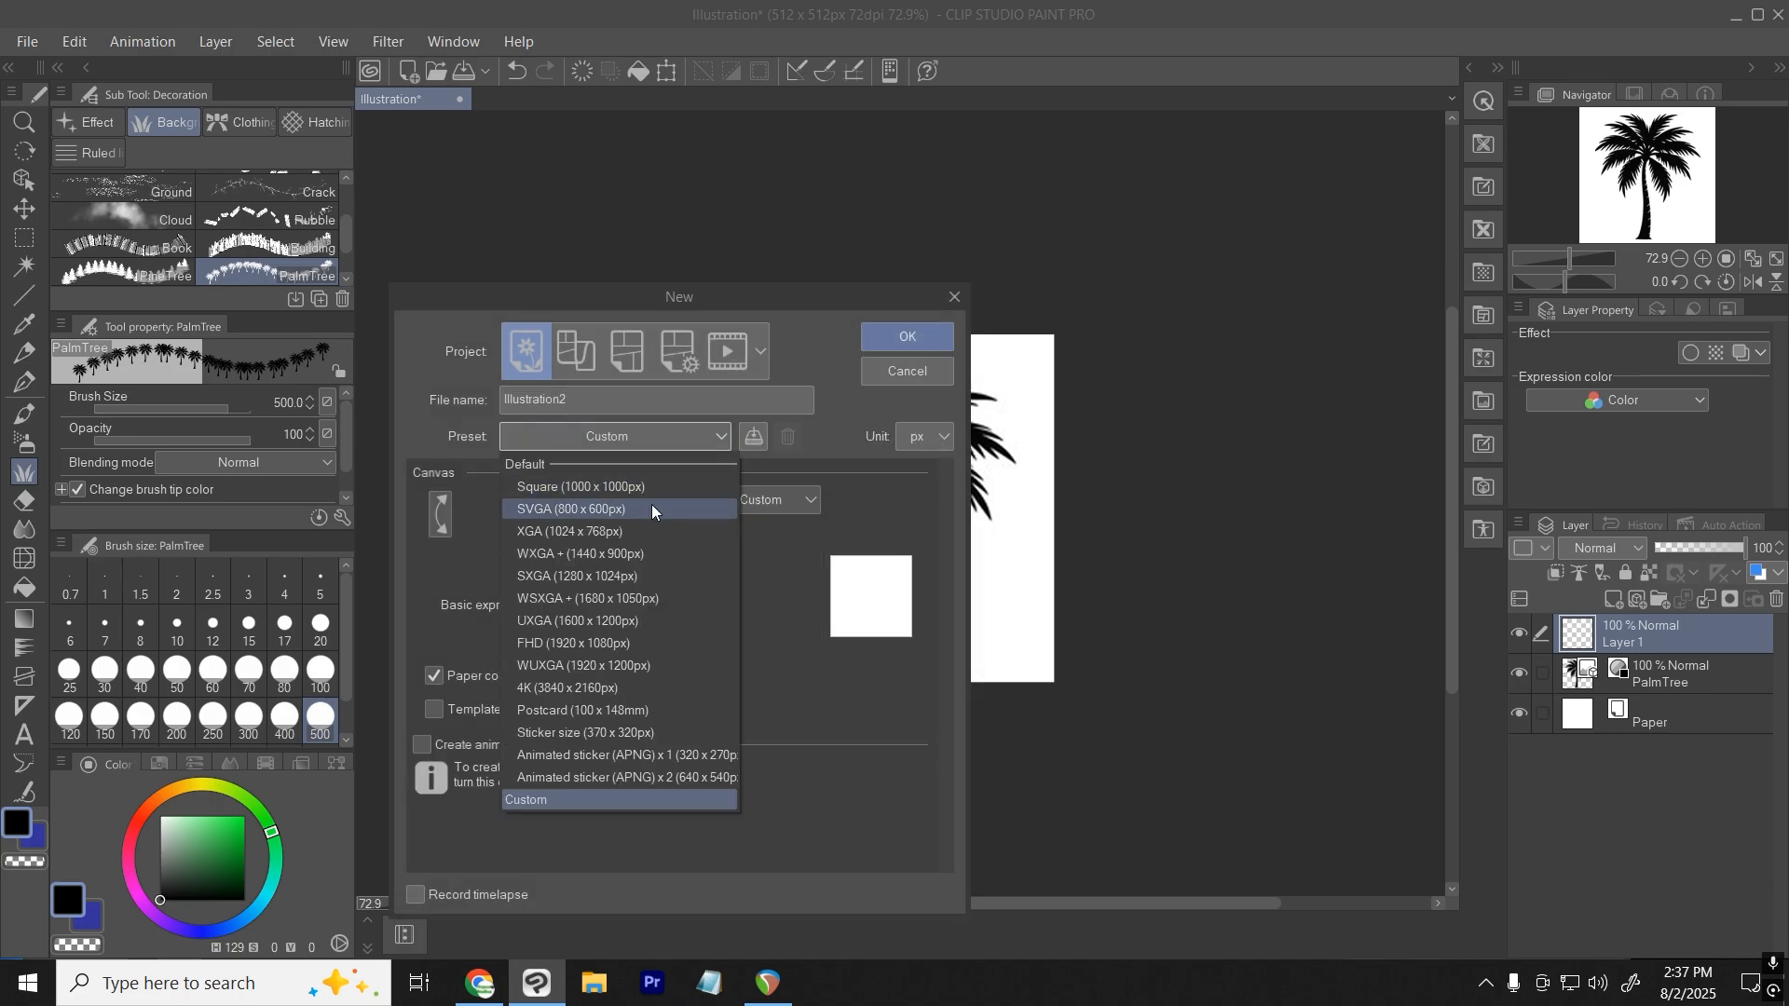
left_click(635, 664)
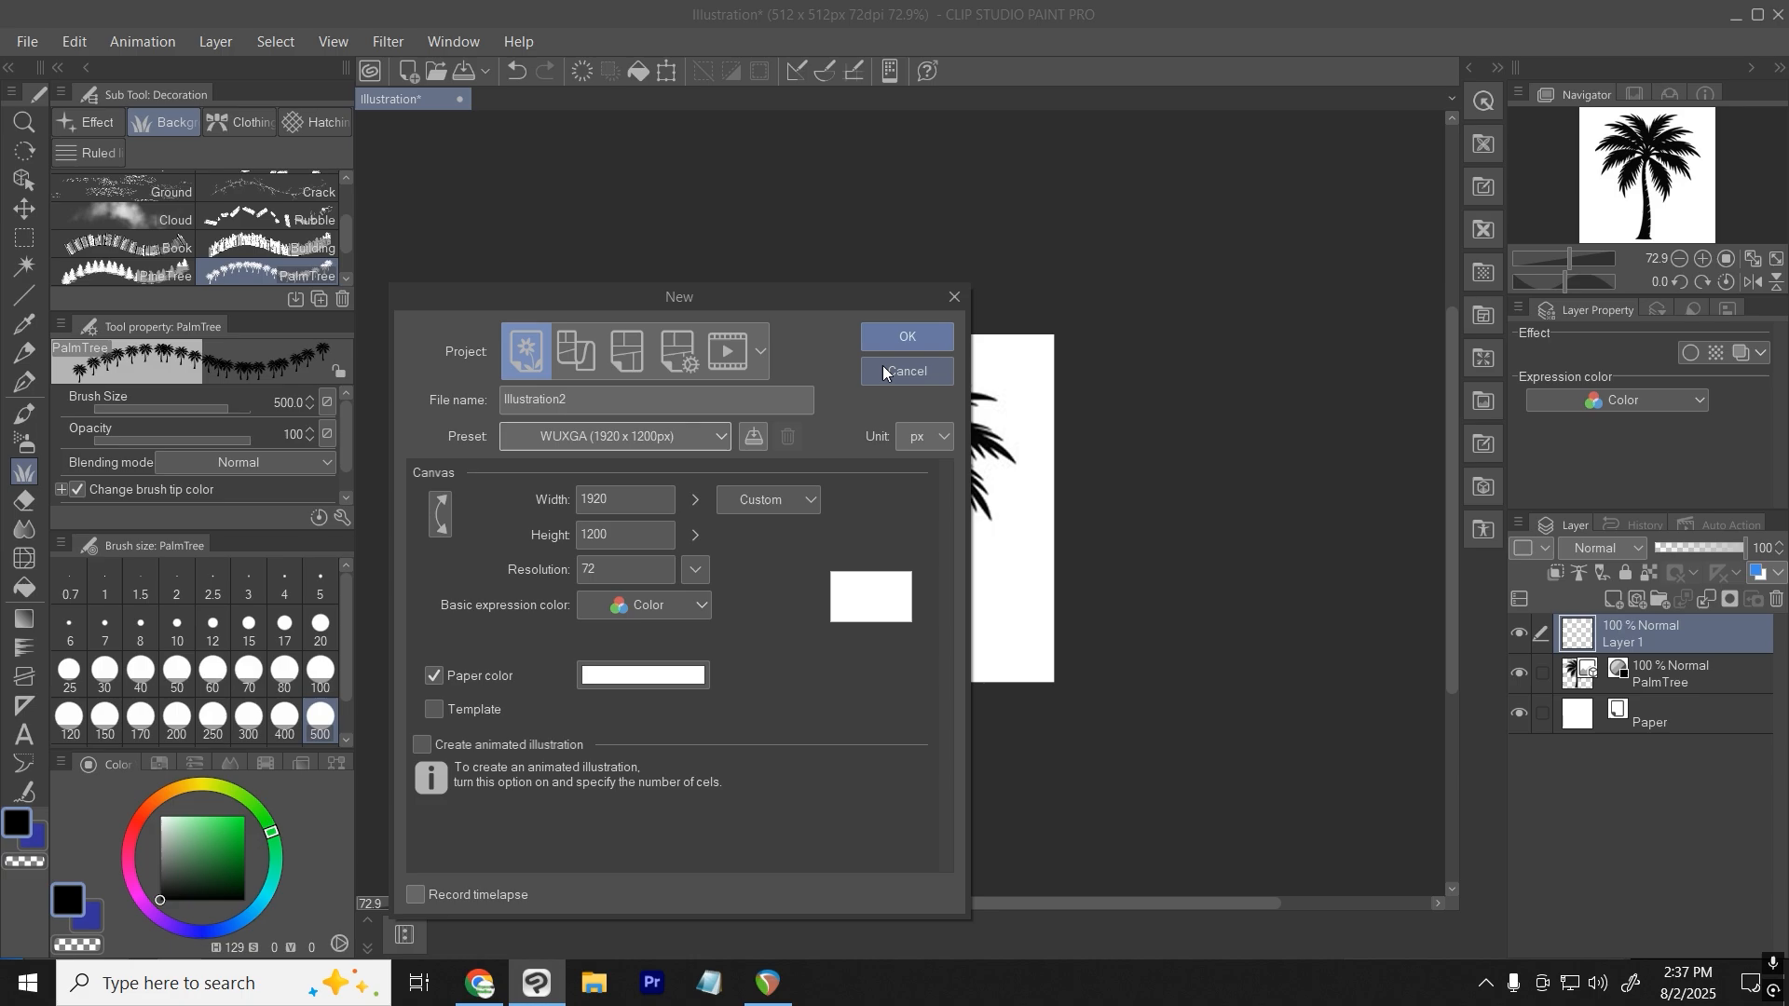
left_click(901, 337)
Test the PalmTree brush with black strokes, undo the last one, and paint bright green palms across the canvas.
mouse_move(826, 398)
left_mouse_down()
mouse_move(1395, 508)
mouse_move(999, 539)
mouse_move(742, 443)
mouse_move(804, 645)
mouse_move(1179, 596)
left_mouse_up()
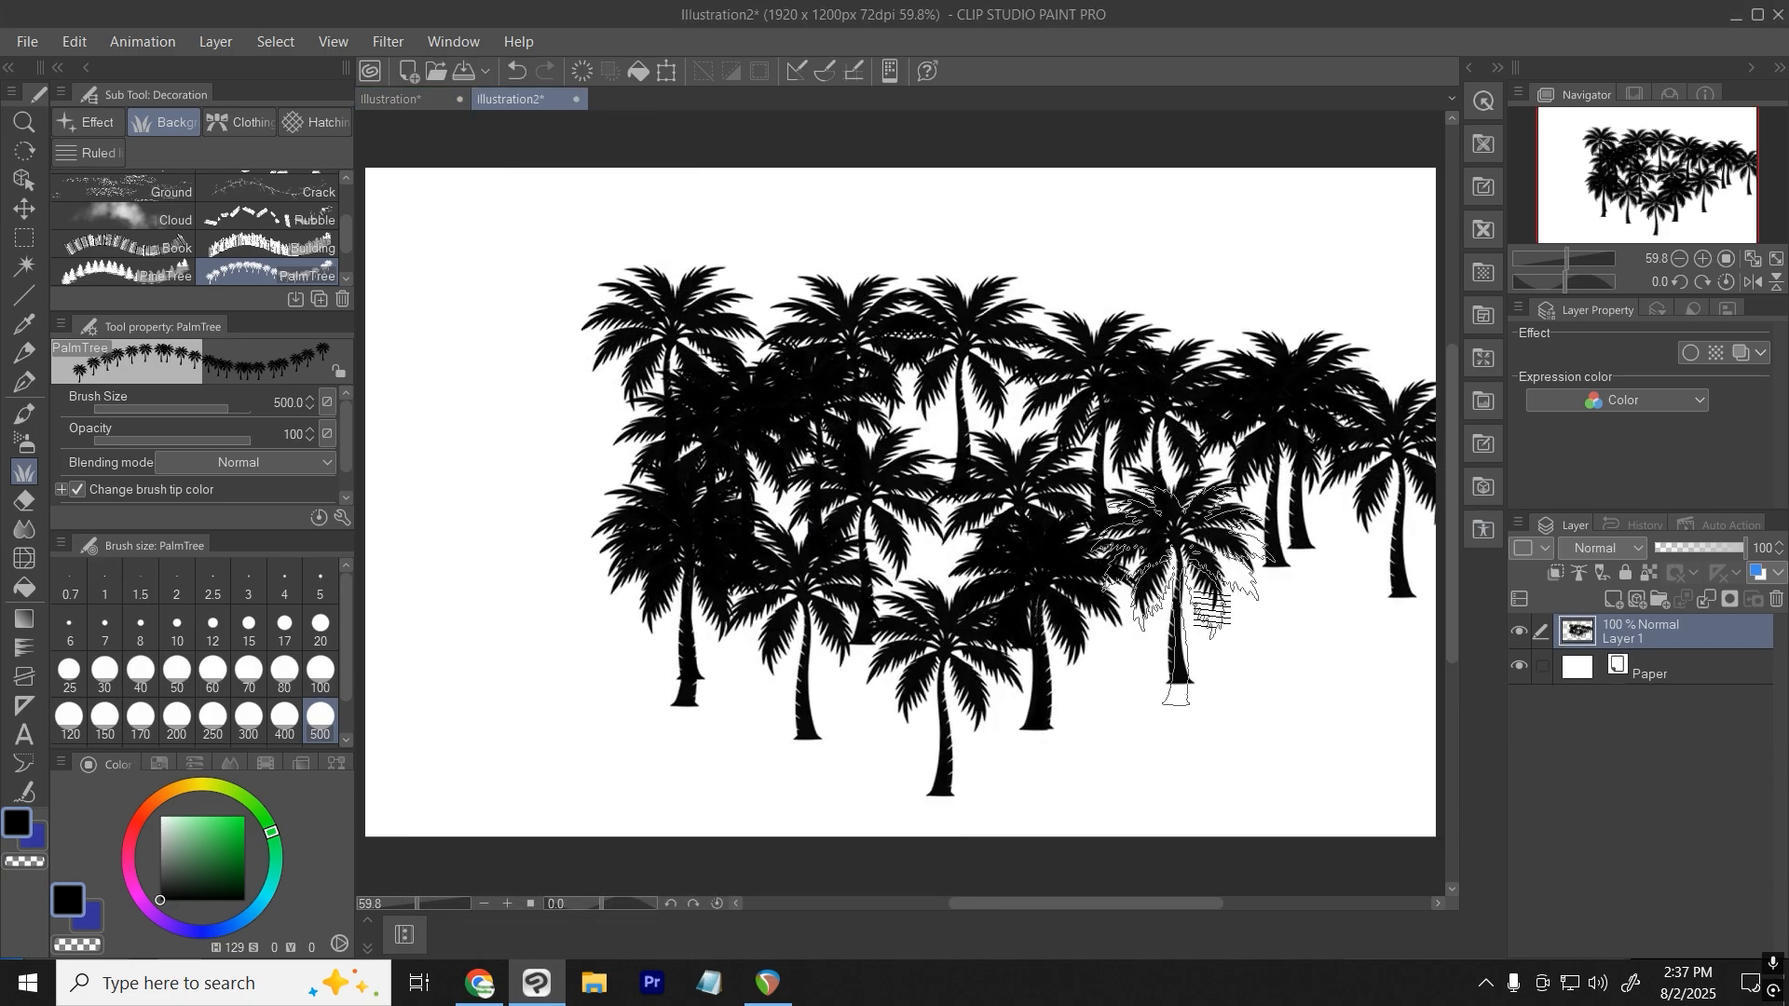
key("ctrl+z")
left_click(244, 816)
mouse_move(548, 707)
left_mouse_down()
mouse_move(590, 638)
mouse_move(896, 686)
mouse_move(1094, 632)
mouse_move(696, 571)
mouse_move(1229, 430)
left_mouse_up()
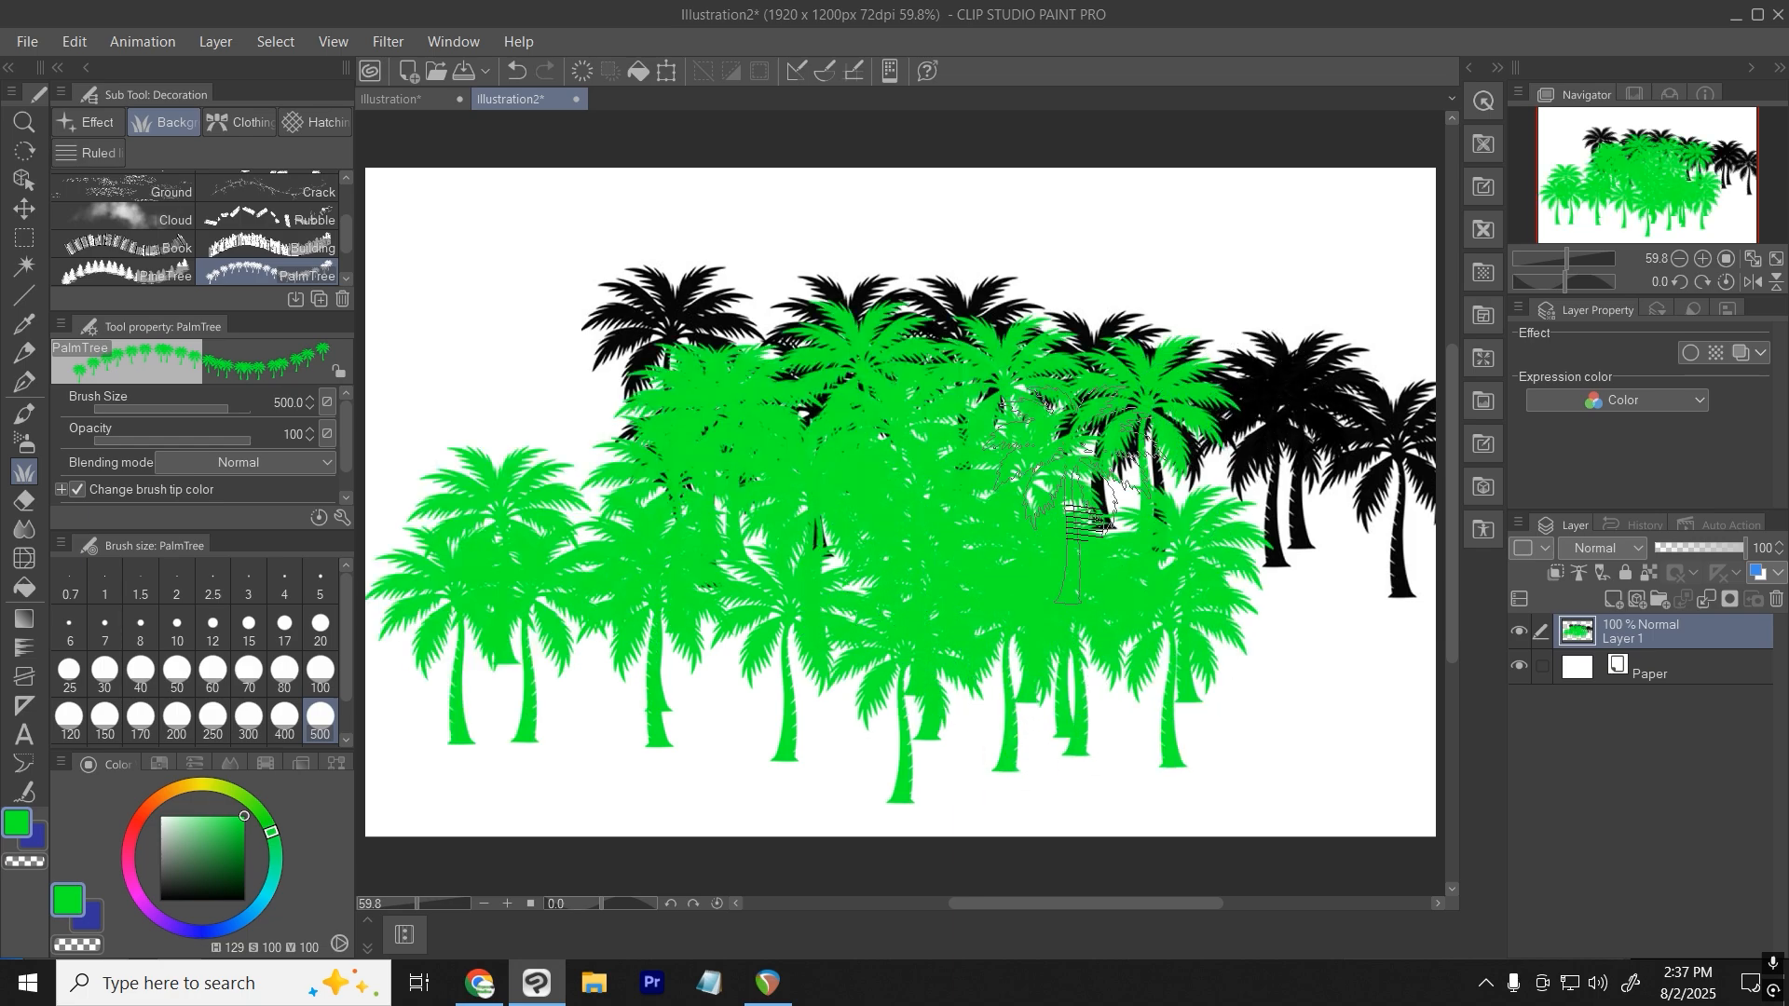
Paint overlapping dark green palm trees across the canvas over the brighter ones.
left_click(244, 858)
left_click(503, 582)
mouse_move(503, 582)
left_mouse_down()
mouse_move(820, 512)
mouse_move(1073, 580)
mouse_move(786, 551)
mouse_move(829, 415)
mouse_move(1036, 479)
mouse_move(752, 598)
mouse_move(559, 466)
left_mouse_up()
scroll(830, 485, "down", 3)
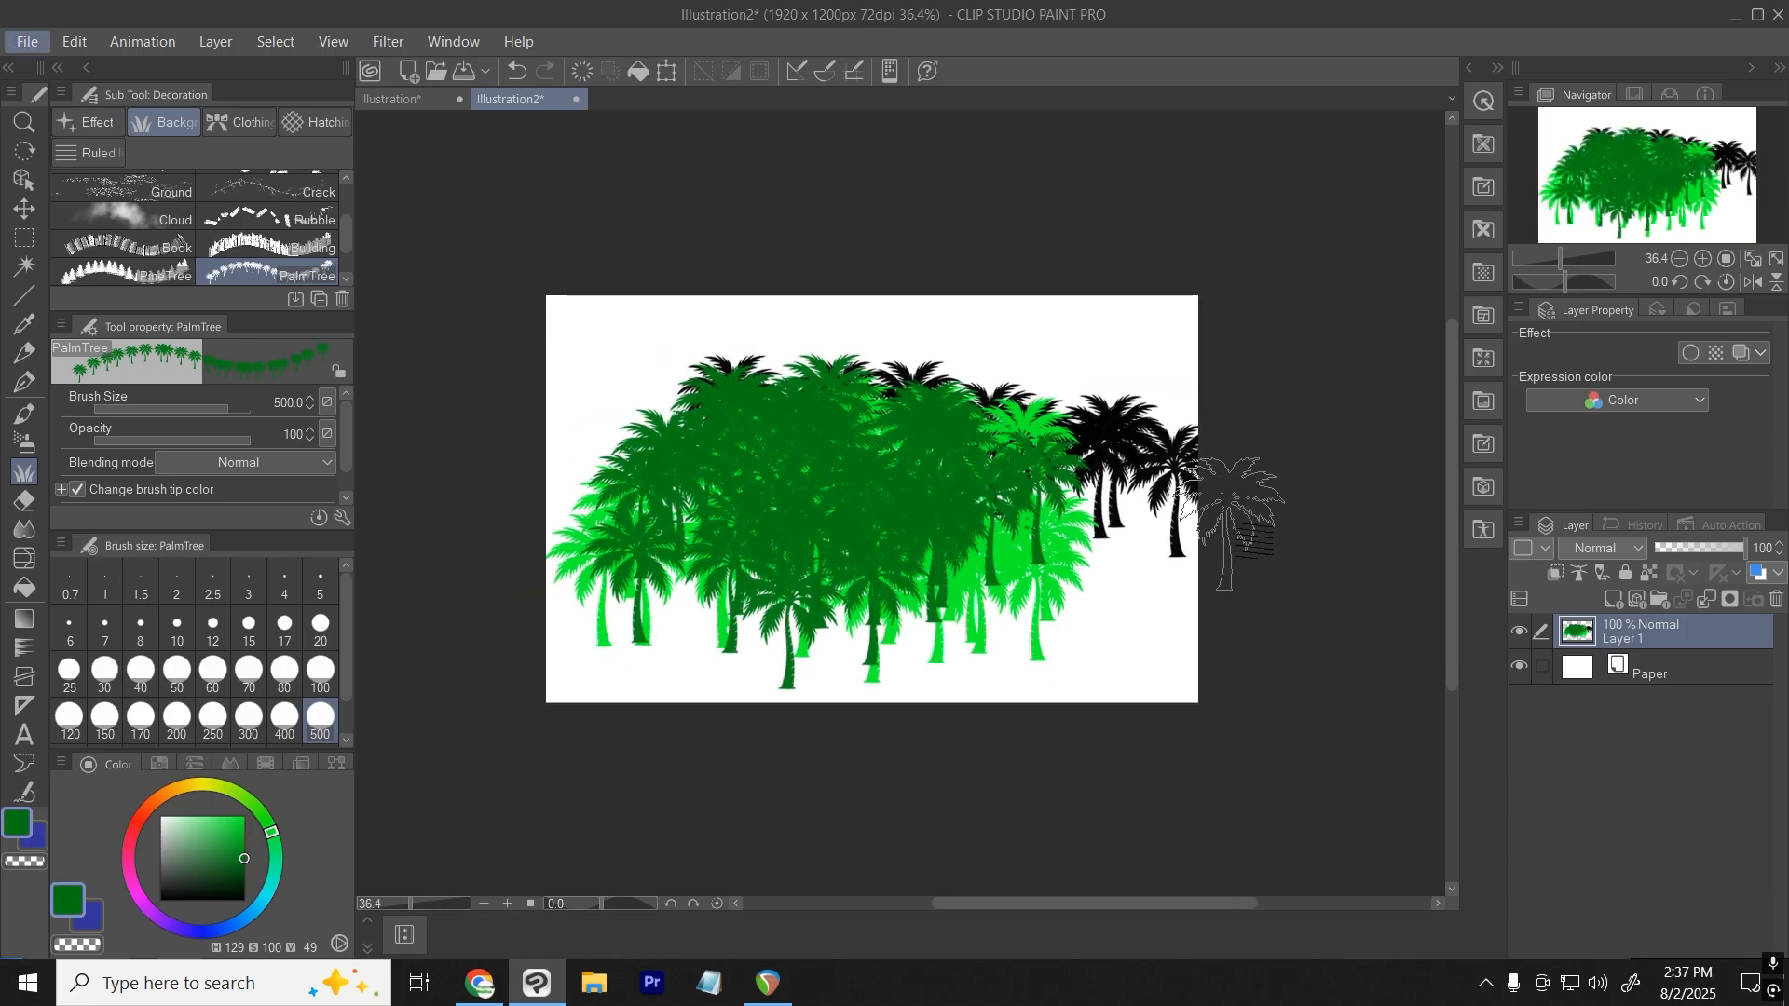
mouse_move(1150, 509)
left_mouse_down()
mouse_move(1018, 505)
mouse_move(1164, 548)
left_mouse_up()
Try a stroke of small palm trees at brush size 100 across the canvas and undo it.
left_click(320, 669)
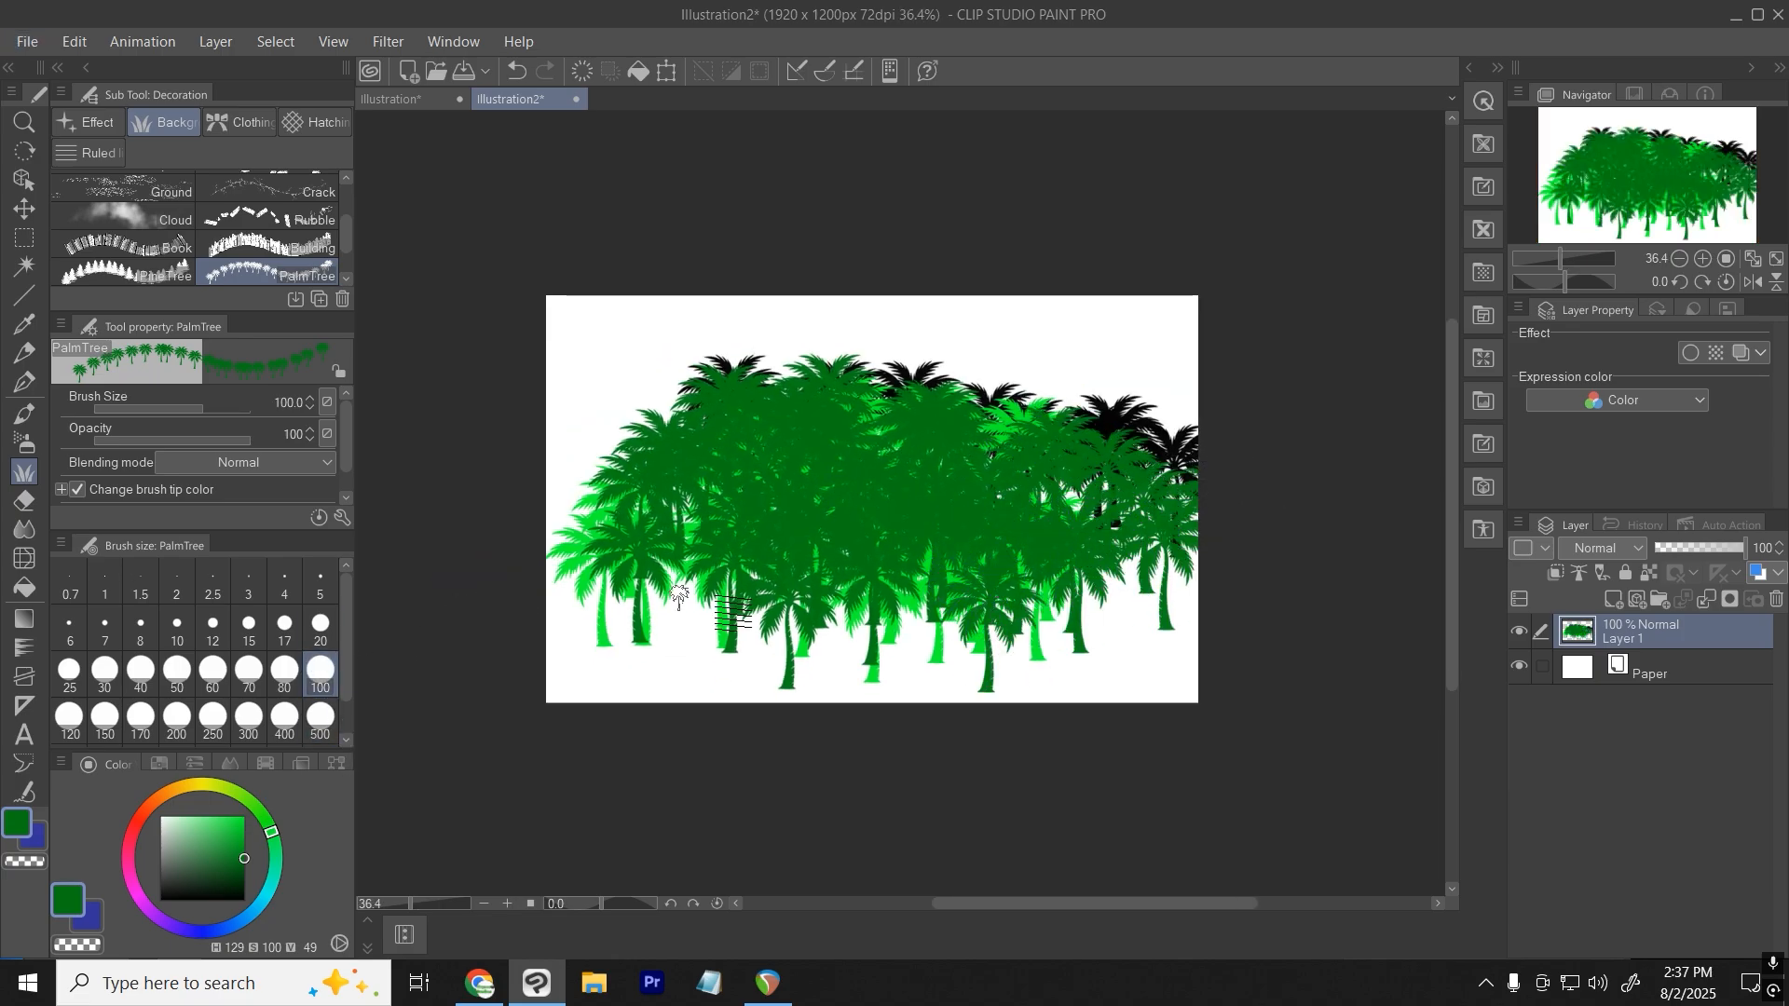
mouse_move(554, 550)
left_mouse_down()
mouse_move(684, 364)
mouse_move(1085, 340)
left_mouse_up()
key("ctrl+z")
Switch to Chrome, close the palm silhouette image tab, and browse the Adobe Stock palm tree clipart results.
left_click(1734, 16)
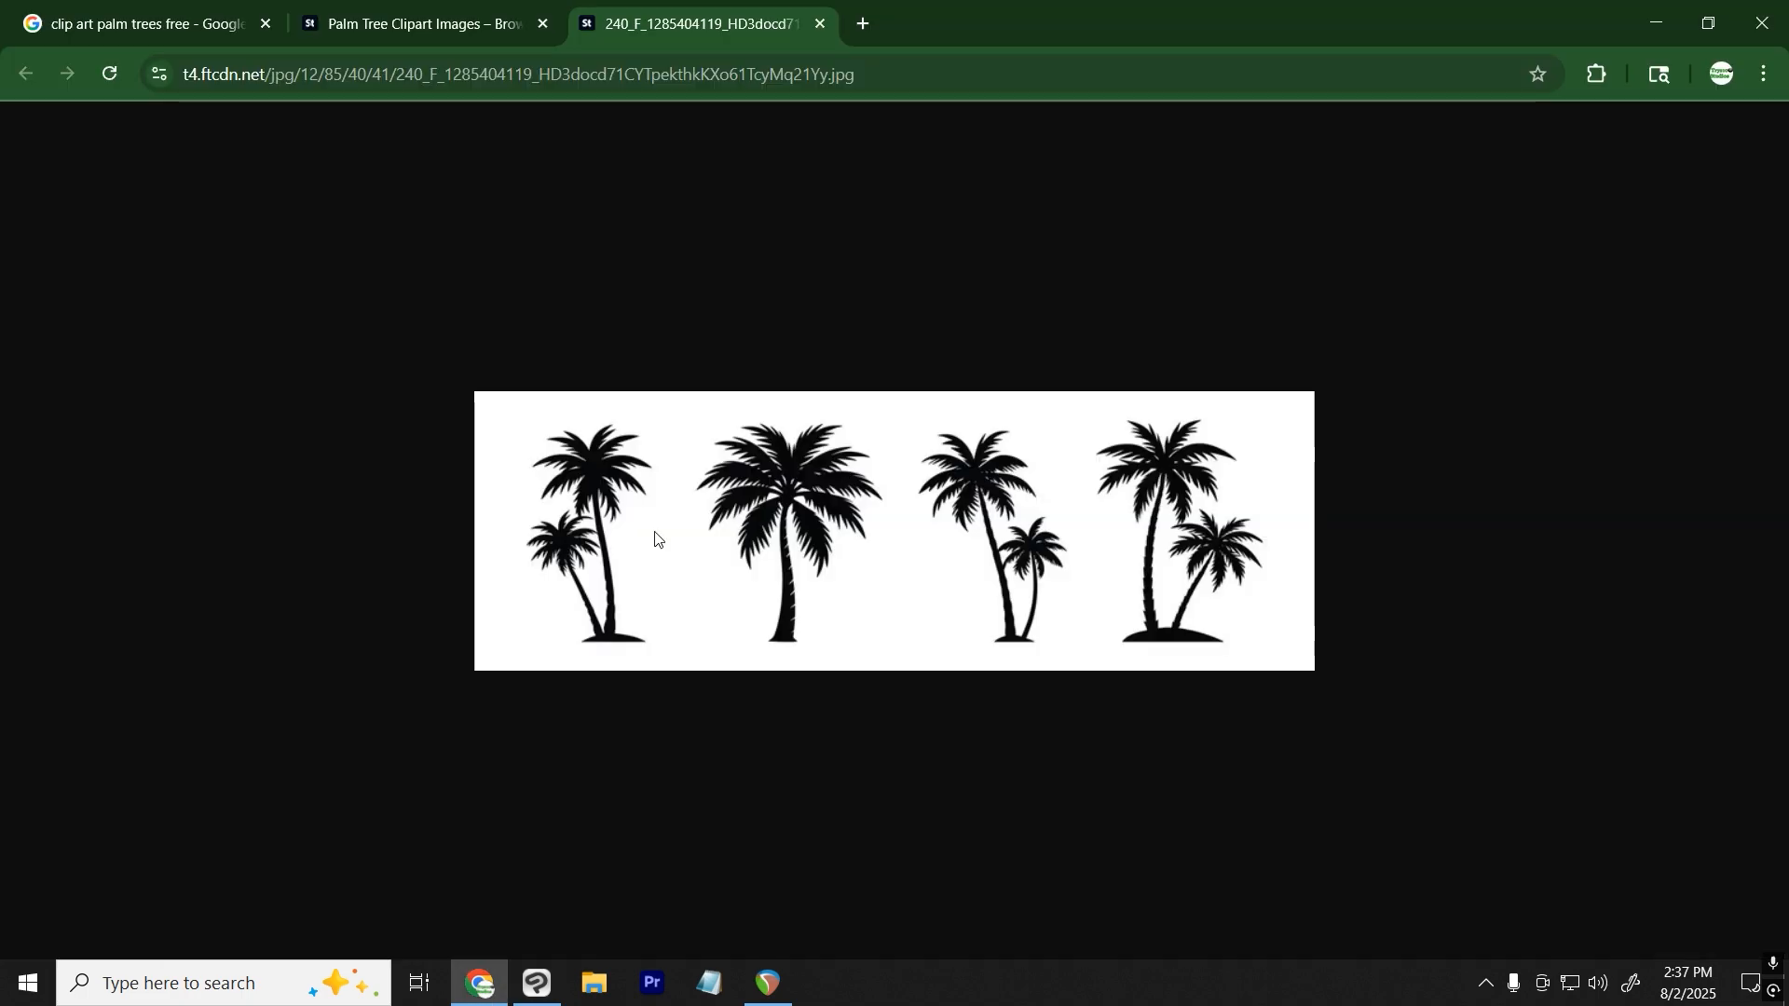
left_click(820, 25)
scroll(299, 739, "up", 8)
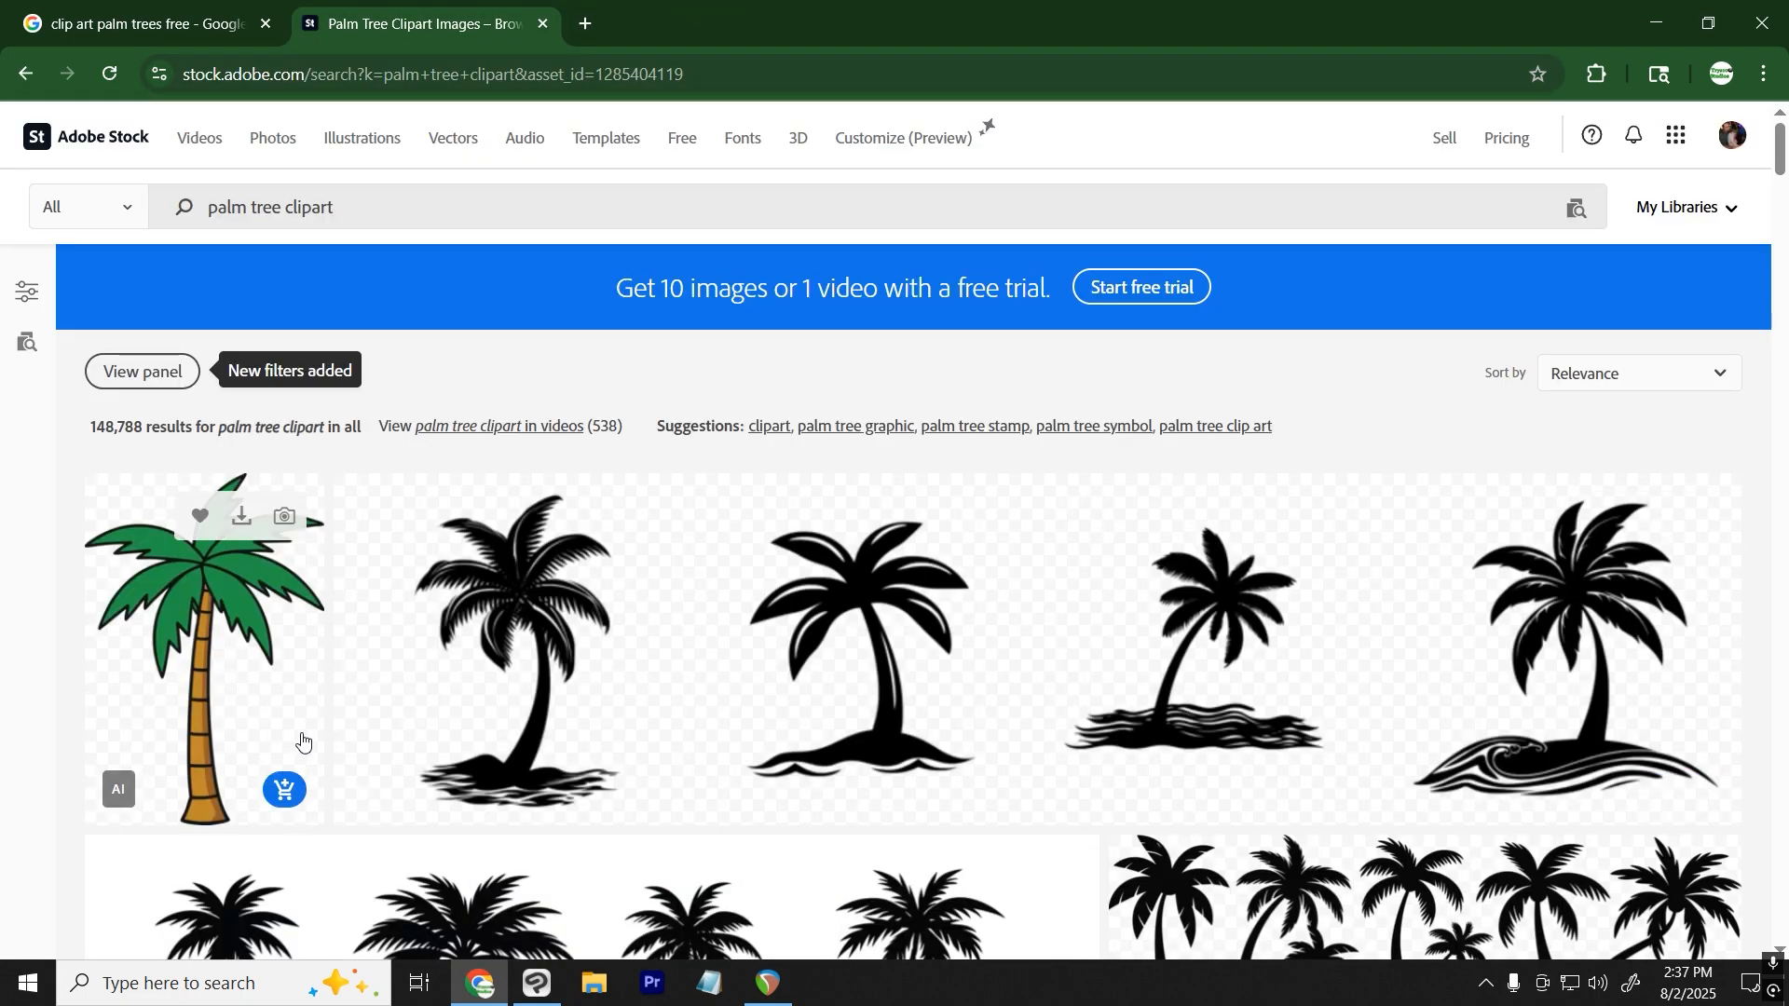
scroll(291, 728, "down", 1)
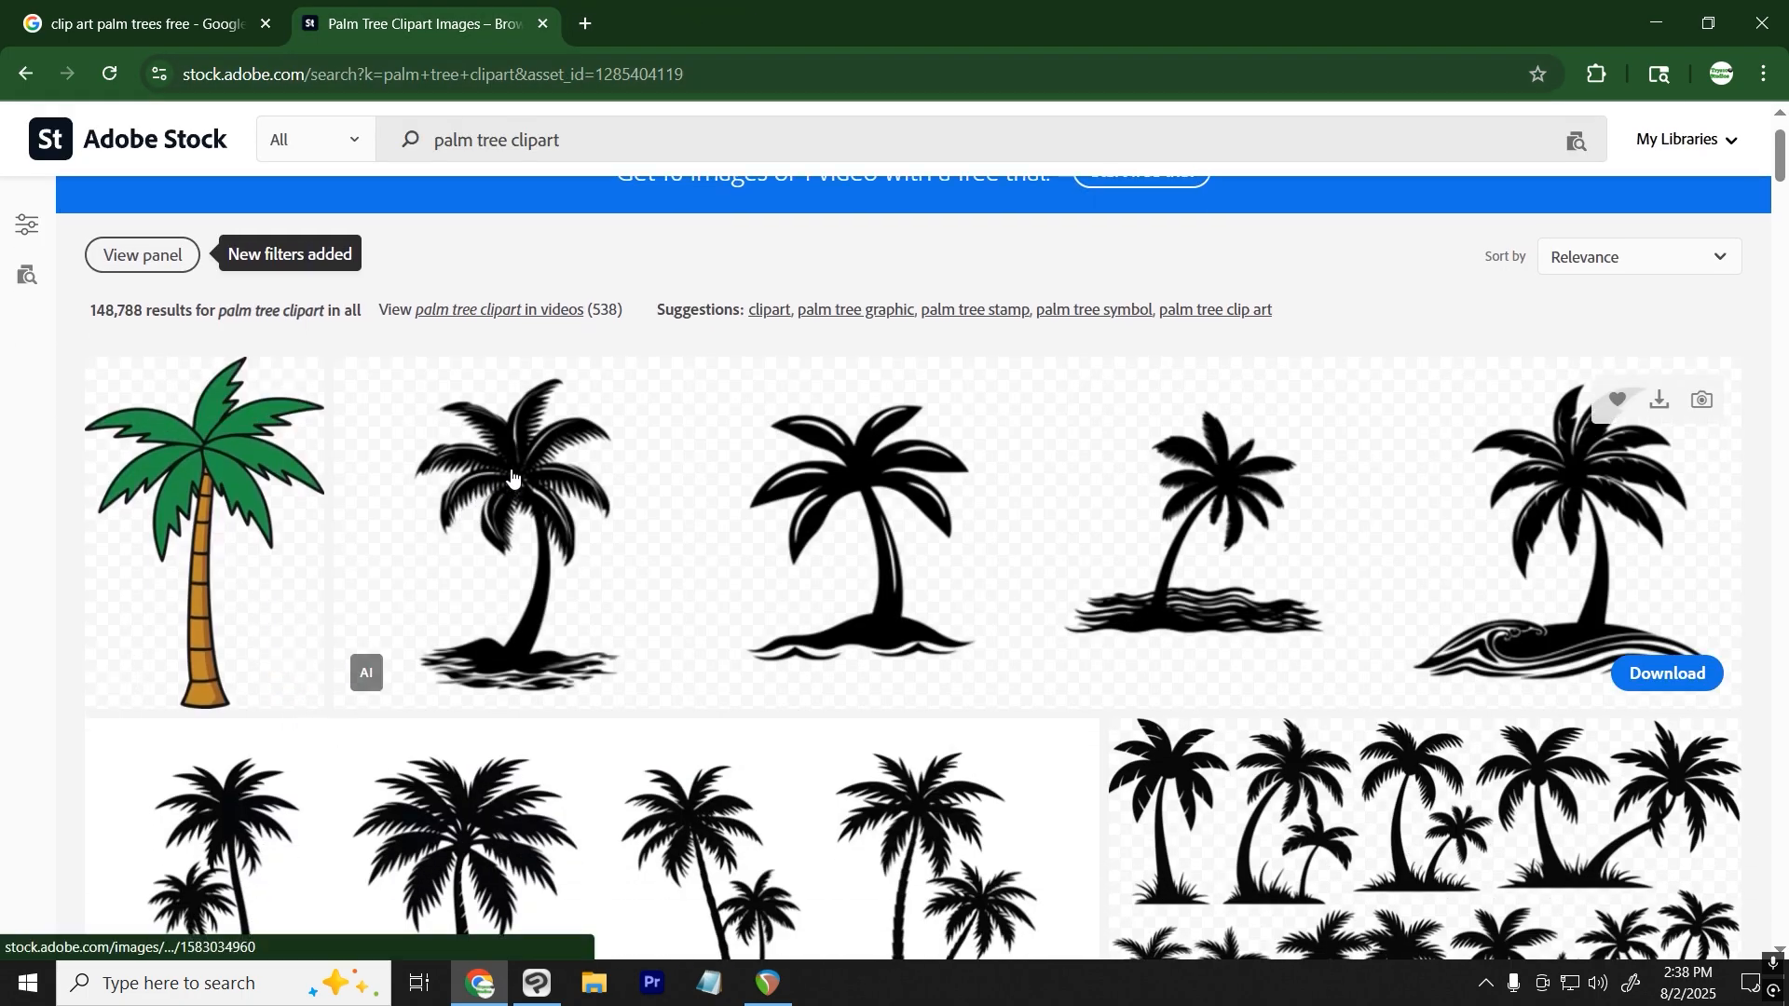
scroll(936, 611, "down", 5)
key("alt+Left")
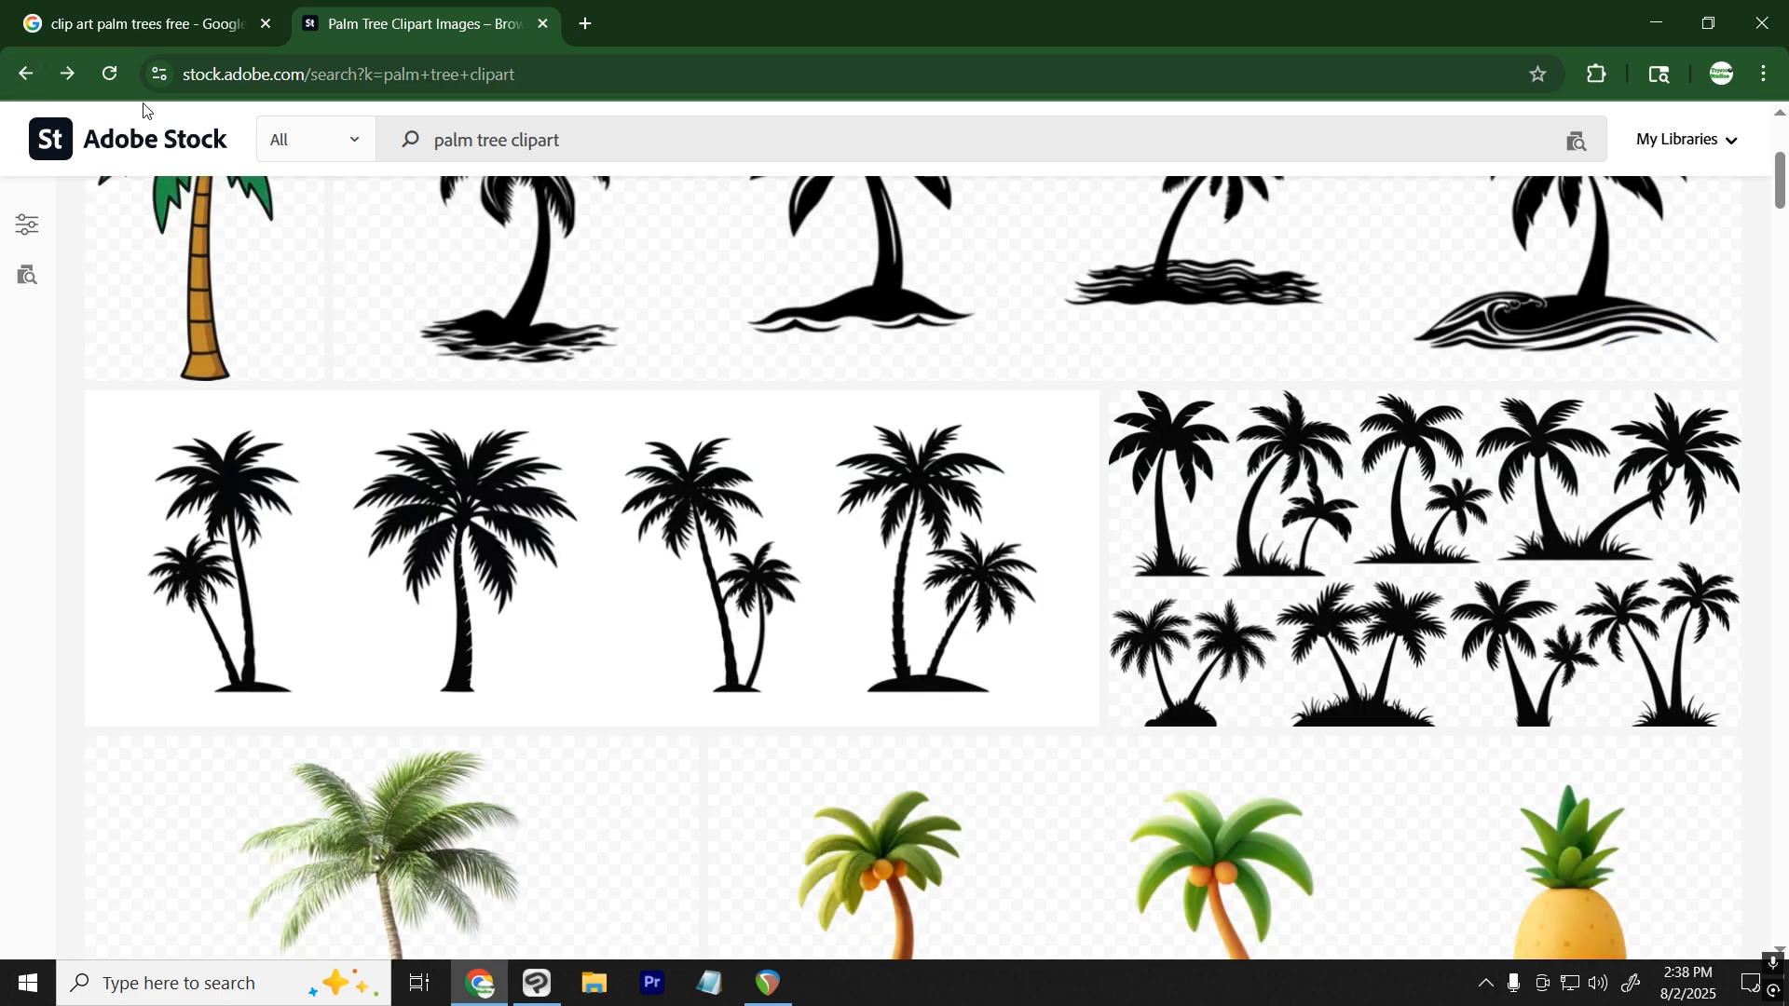
scroll(535, 550, "down", 3)
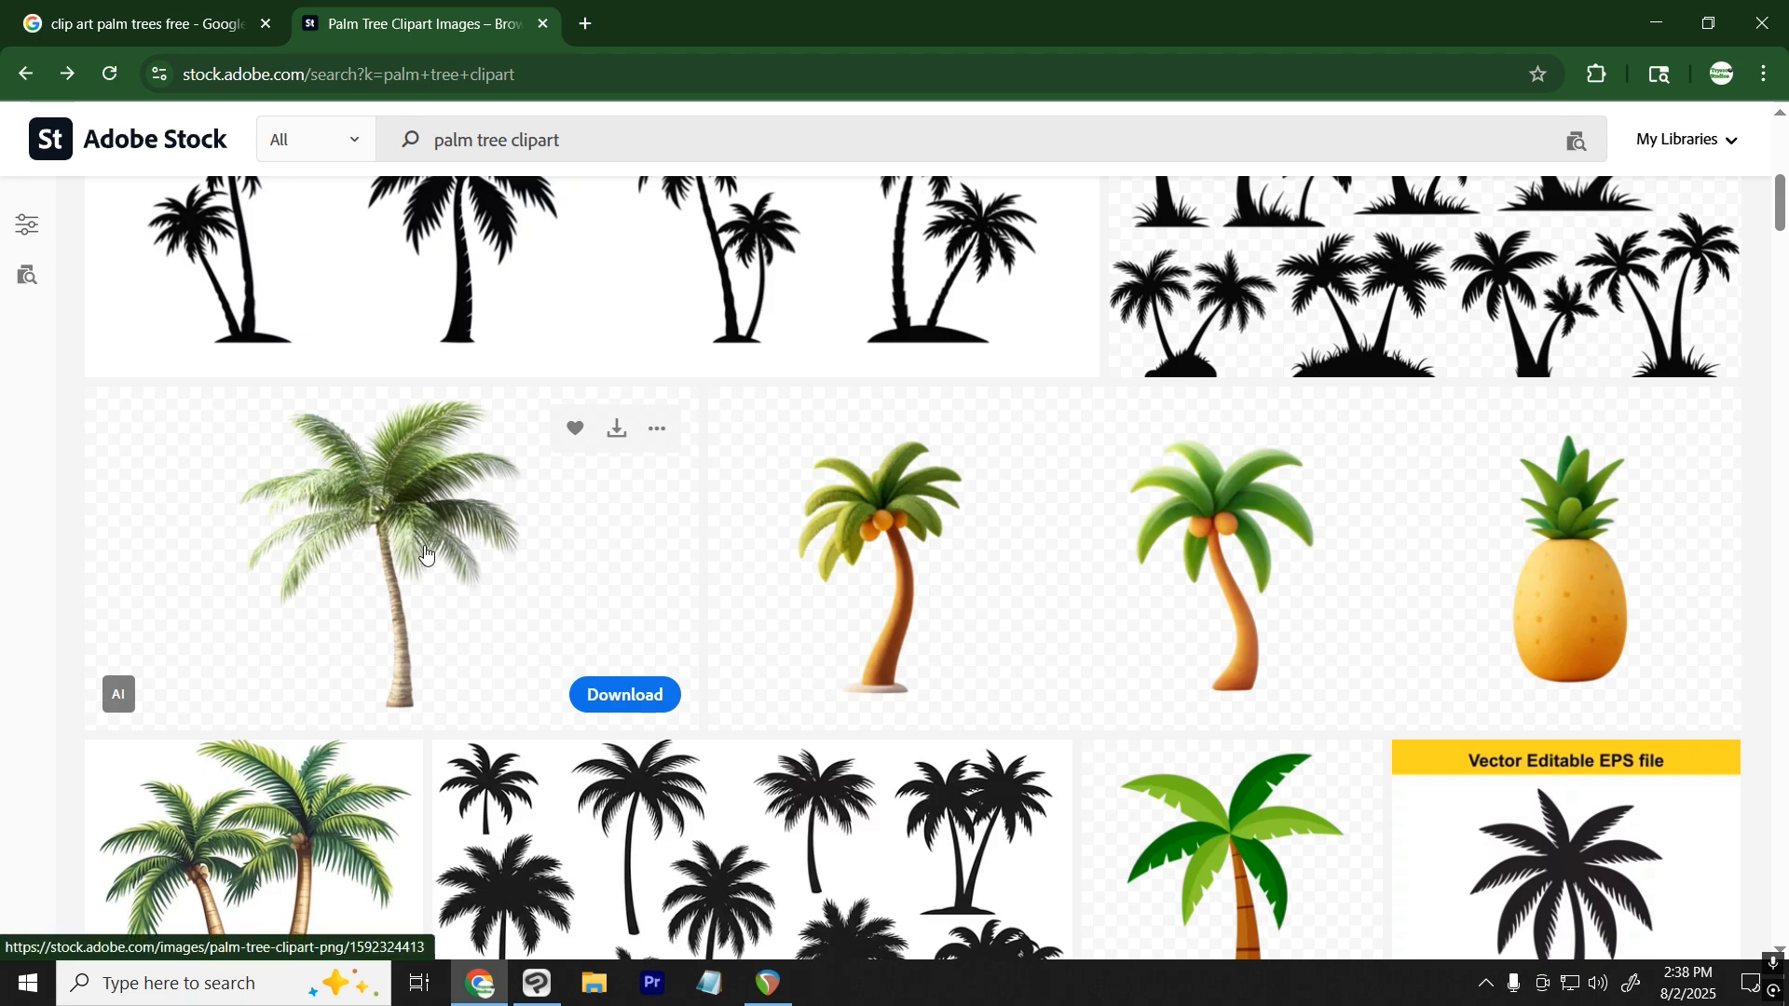
Open the realistic green palm tree result and copy its preview image.
left_click(424, 555)
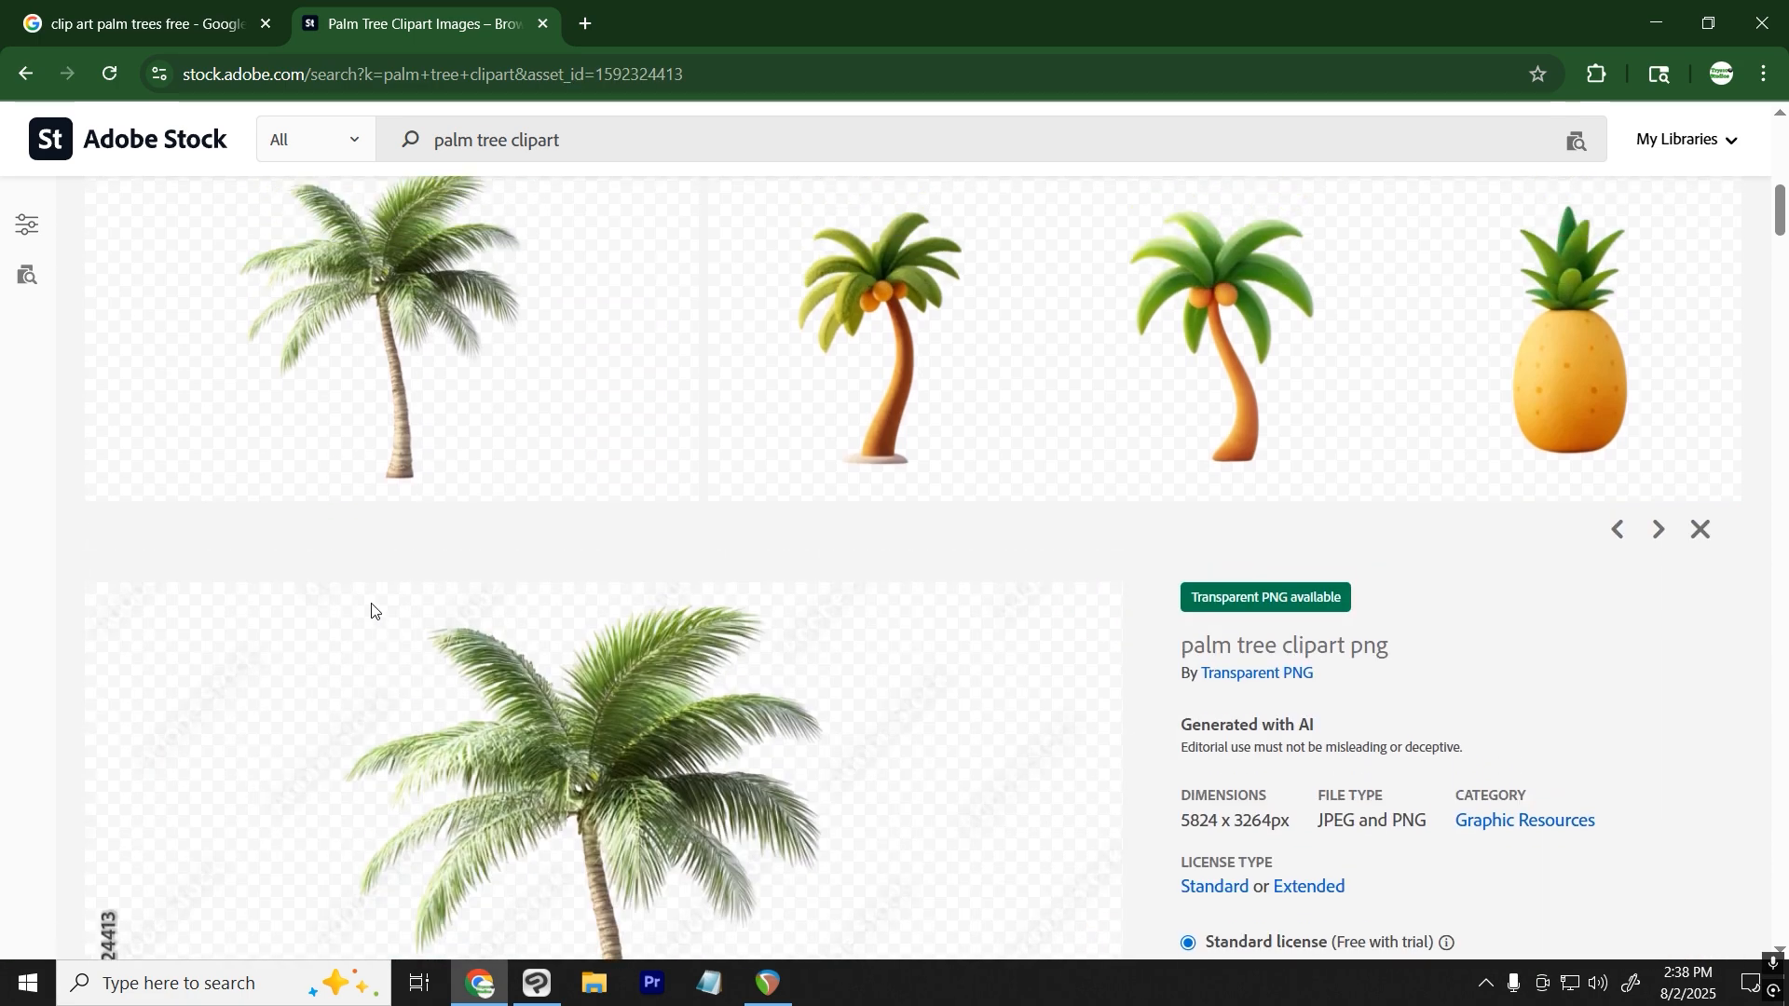
scroll(596, 752, "down", 3)
right_click(606, 652)
left_click(708, 416)
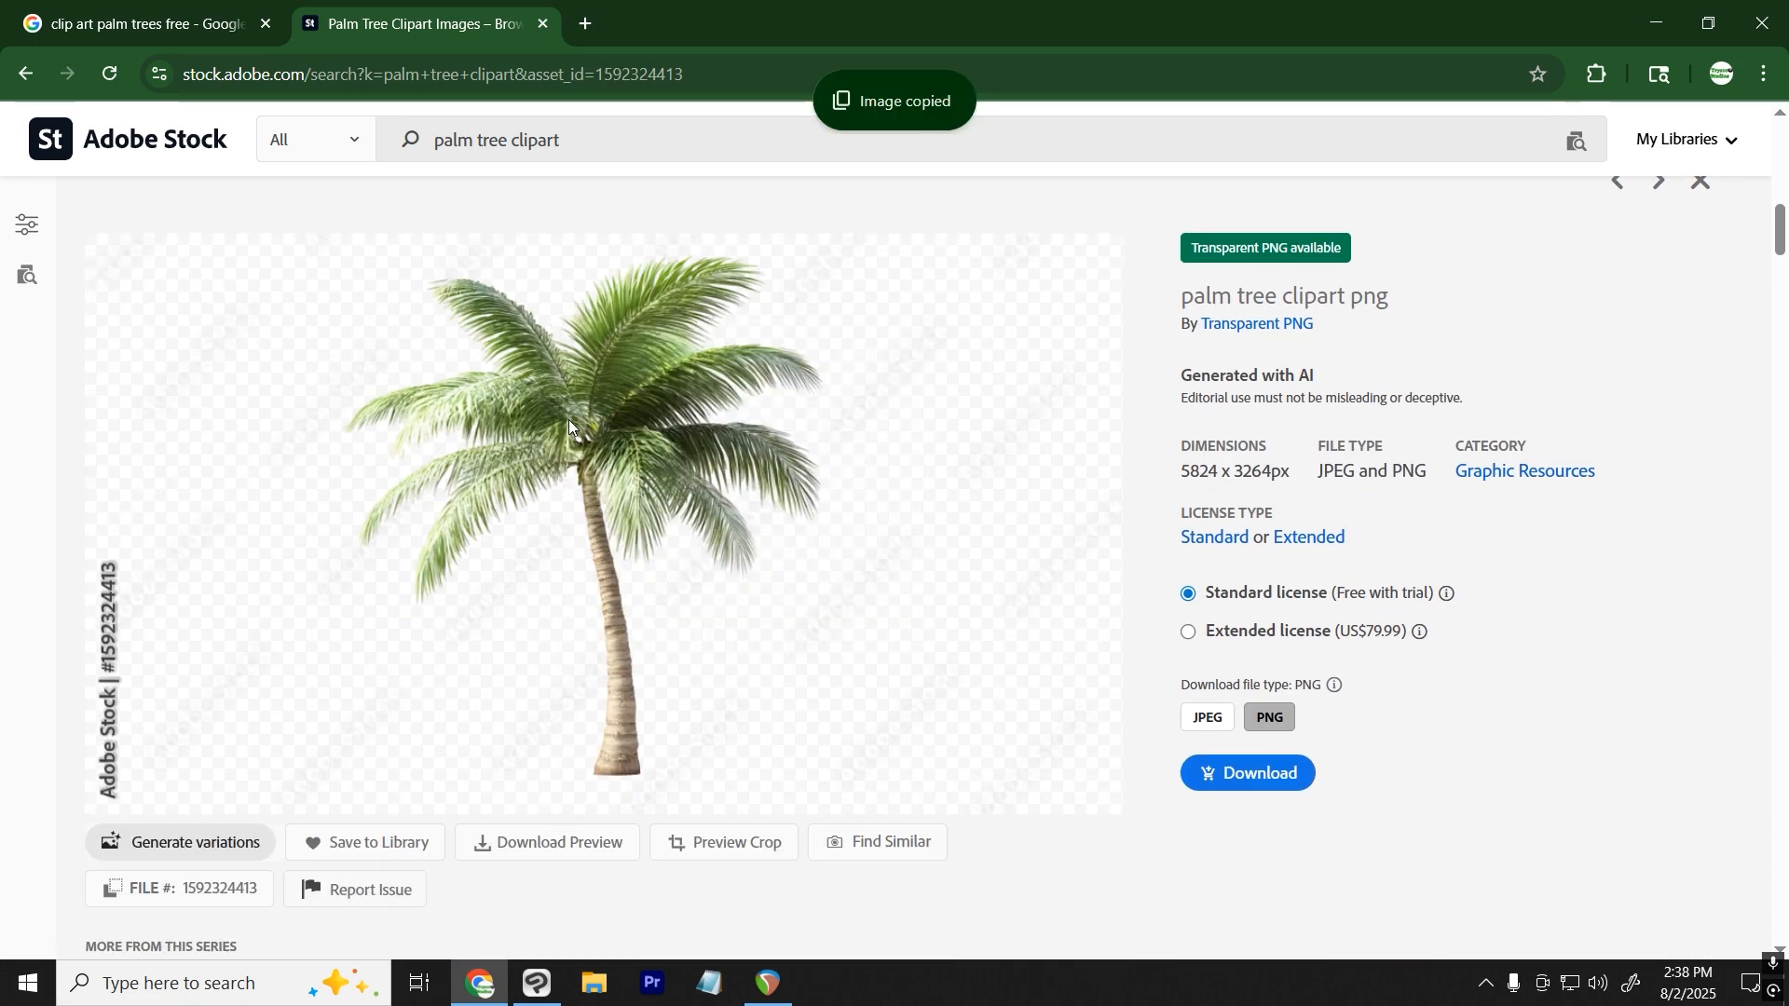
Open the realistic palm tree preview image in its own tab and copy it.
right_click(569, 421)
left_click(674, 452)
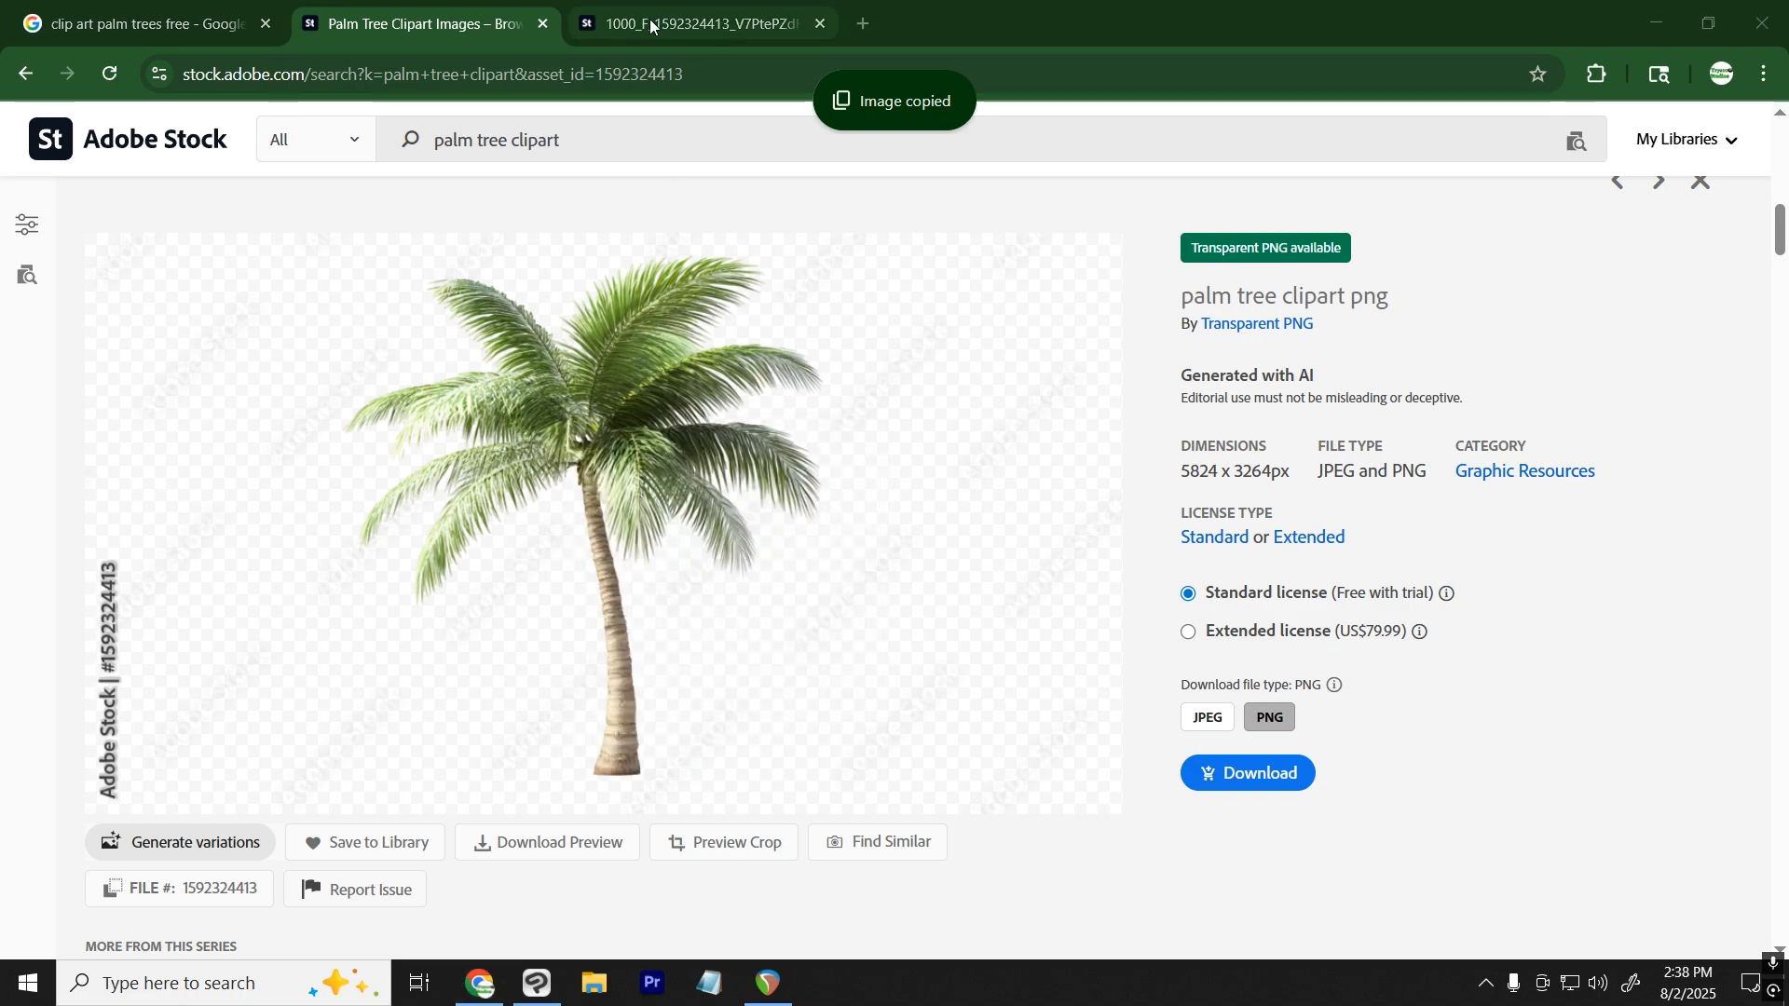
left_click(690, 26)
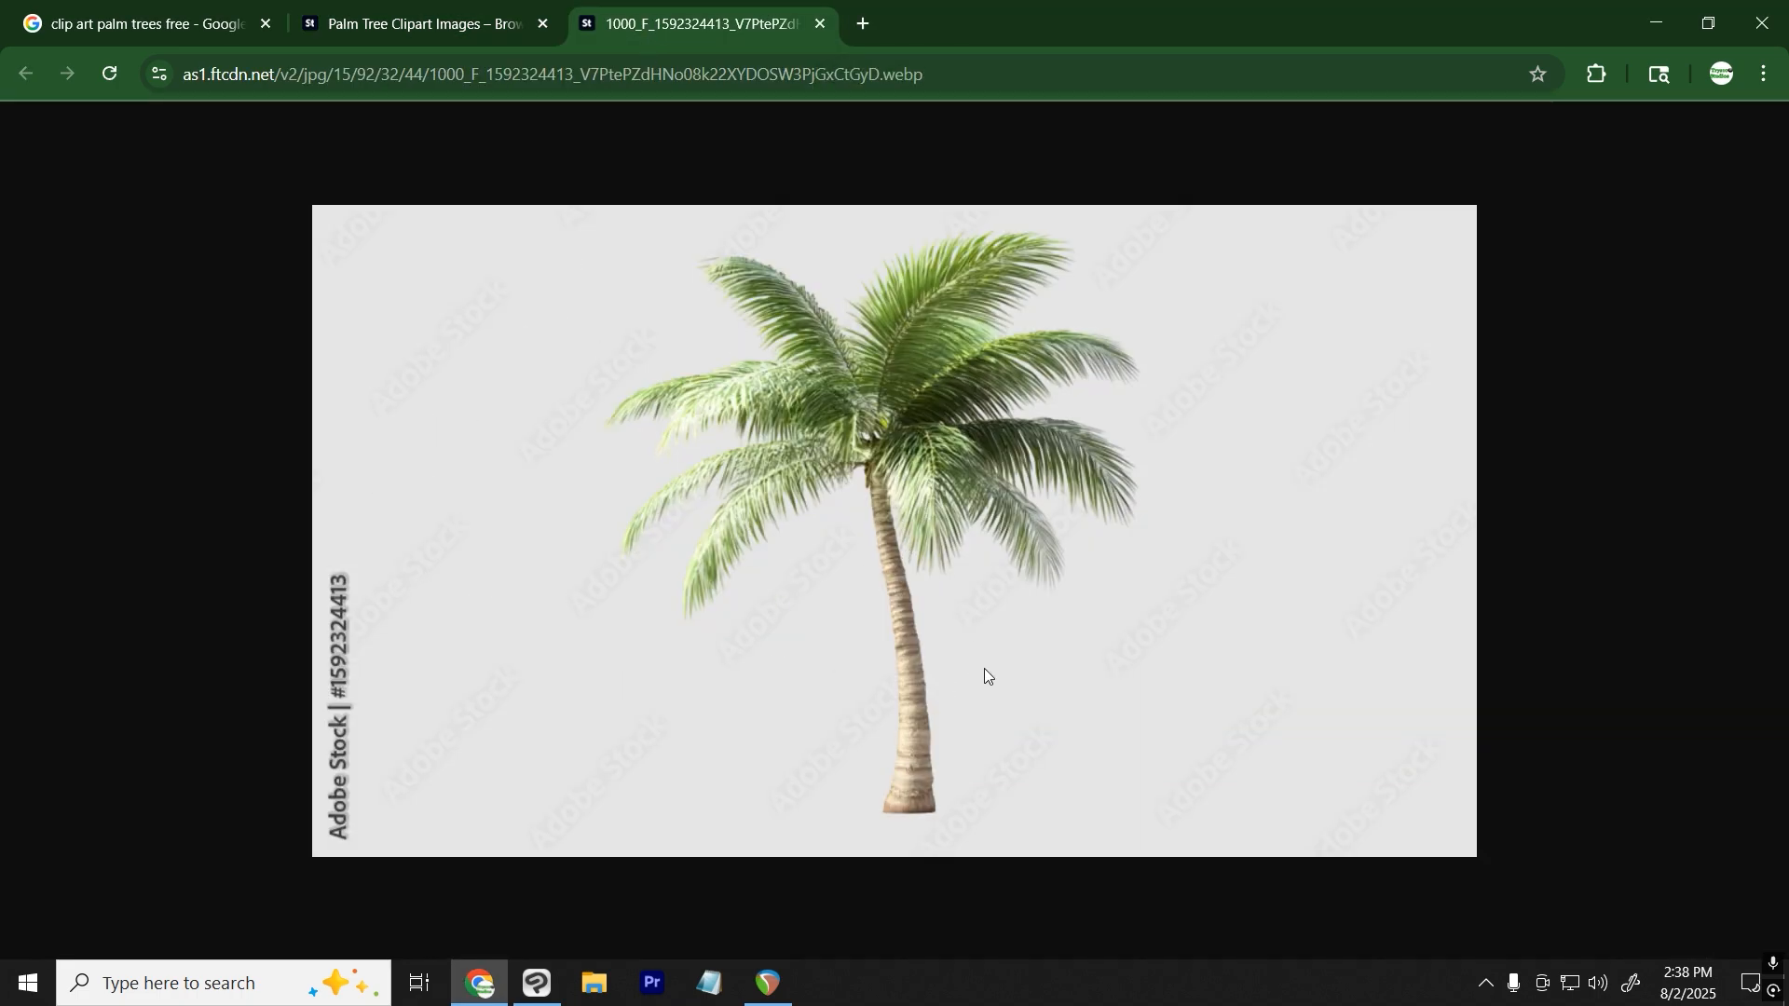
right_click(971, 600)
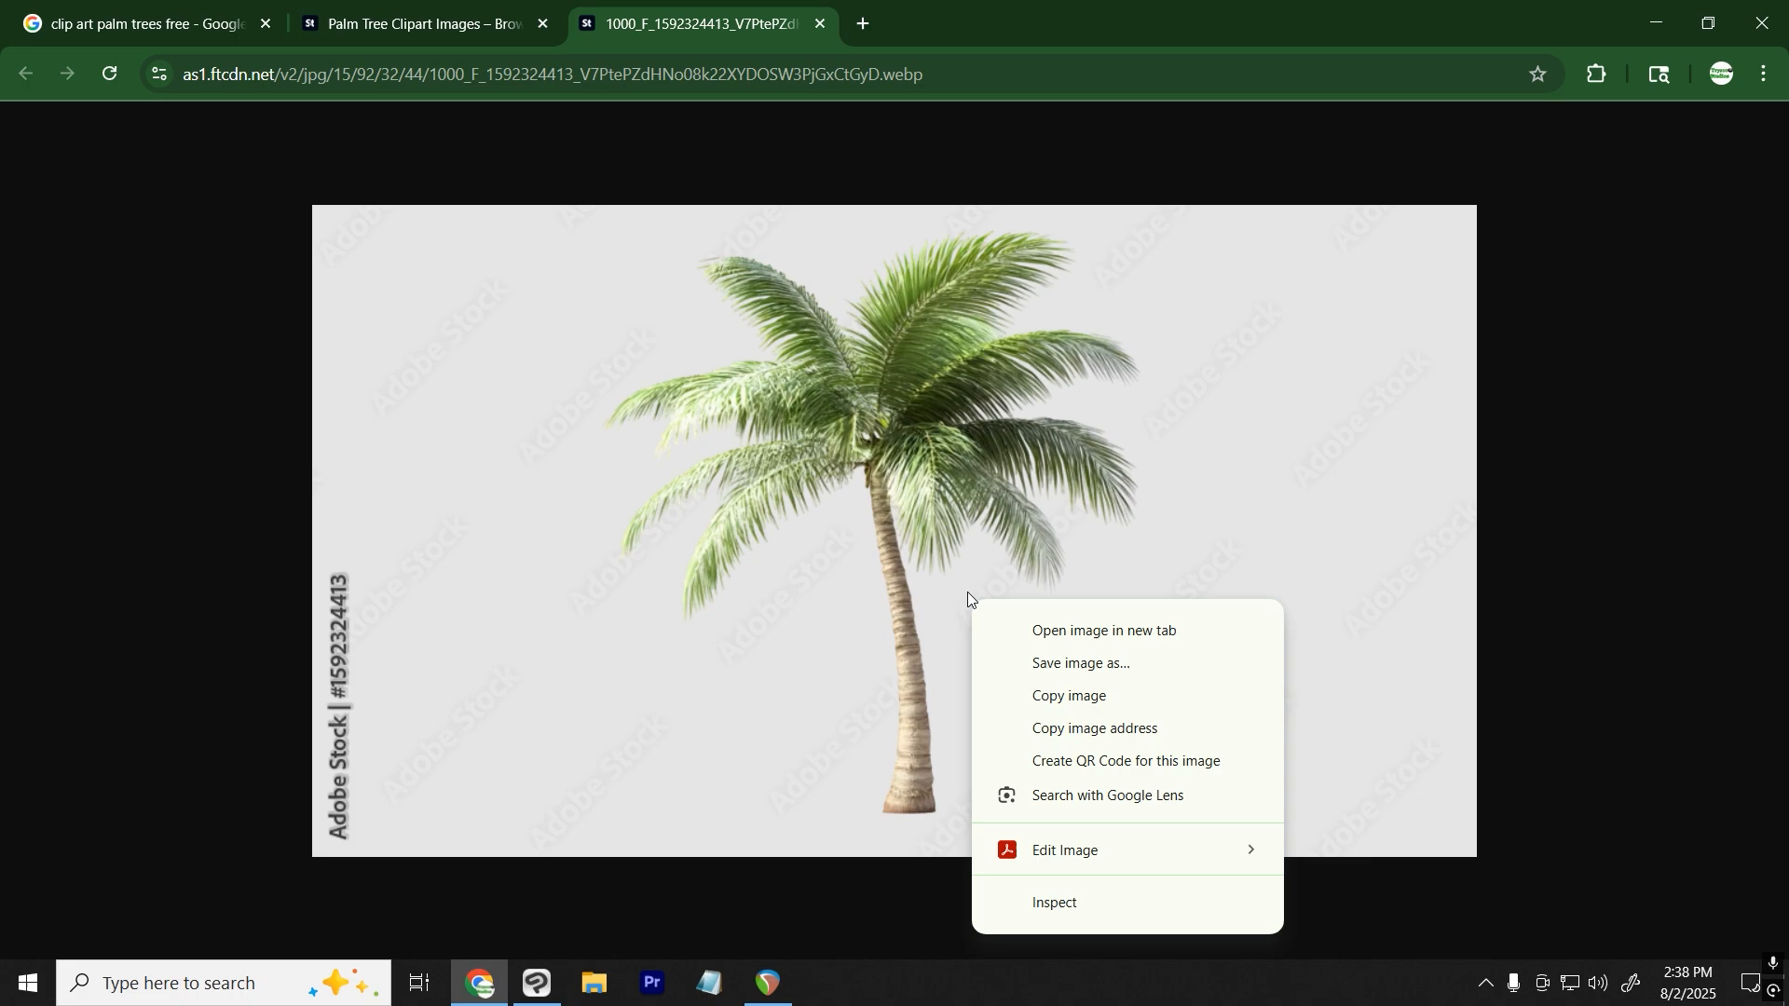
left_click(1039, 693)
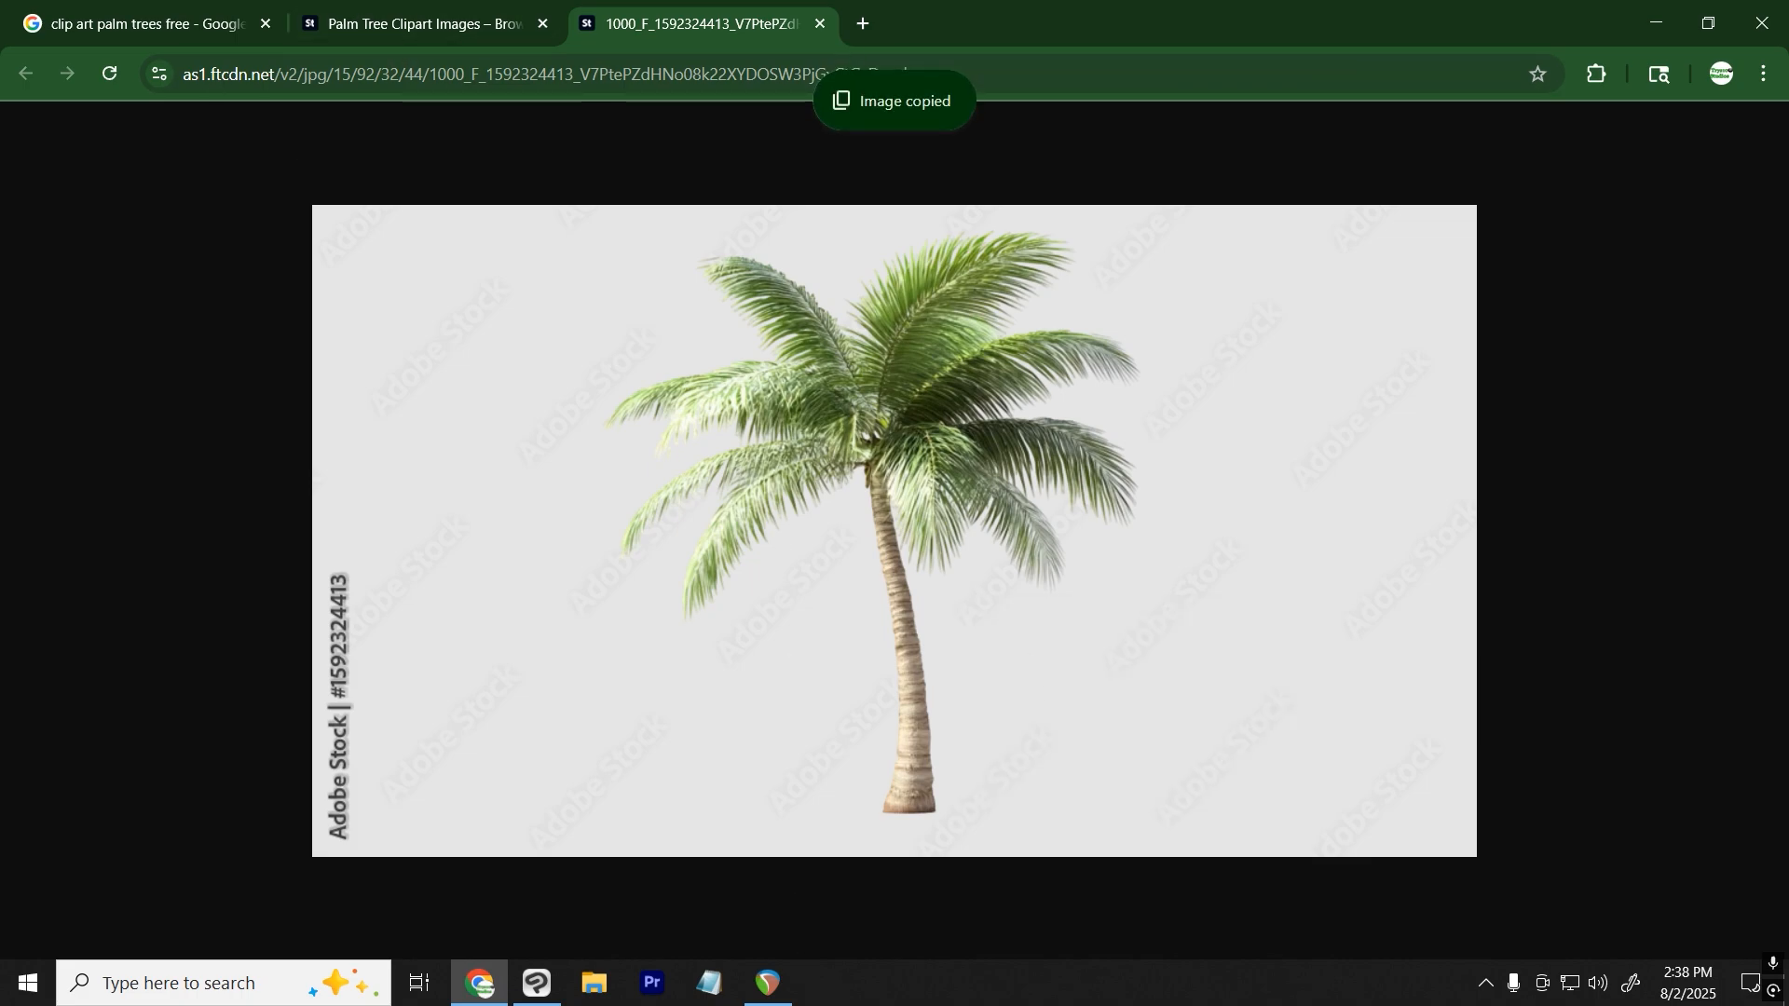
Switch to Clip Studio Paint, close the Illustration2 test canvas without saving, and hide the PalmTree layer.
key("alt+Tab")
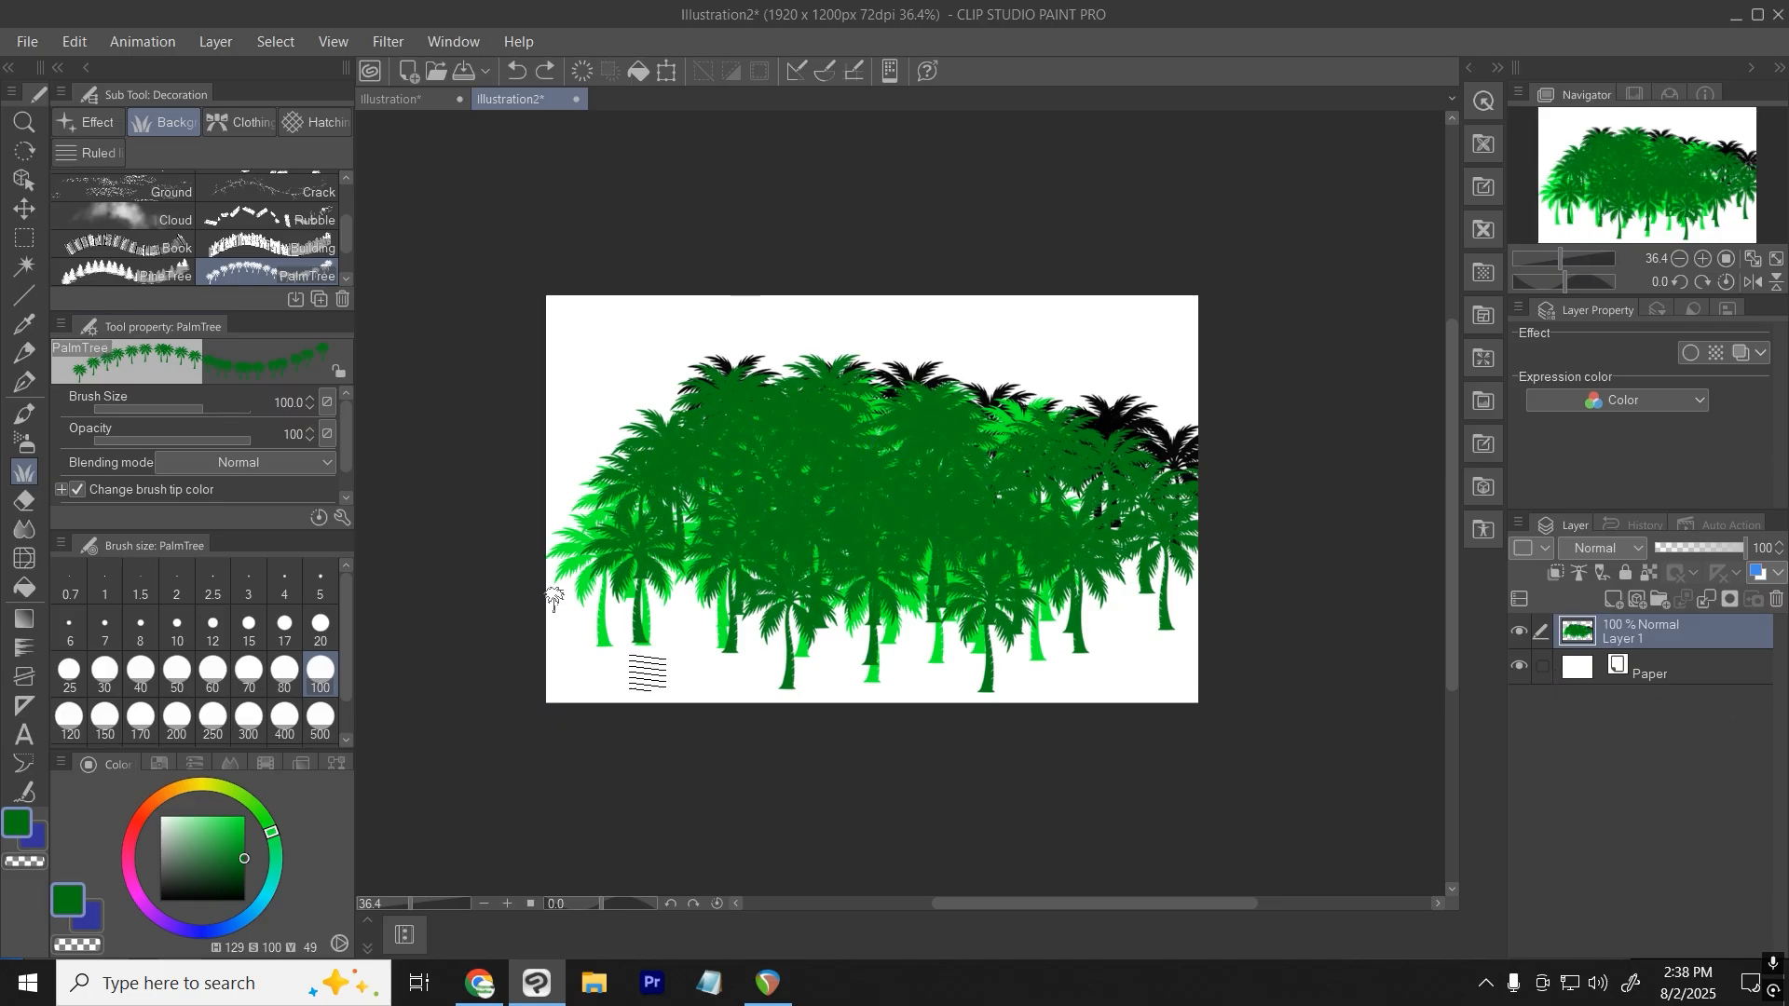
key("ctrl+w")
key("n")
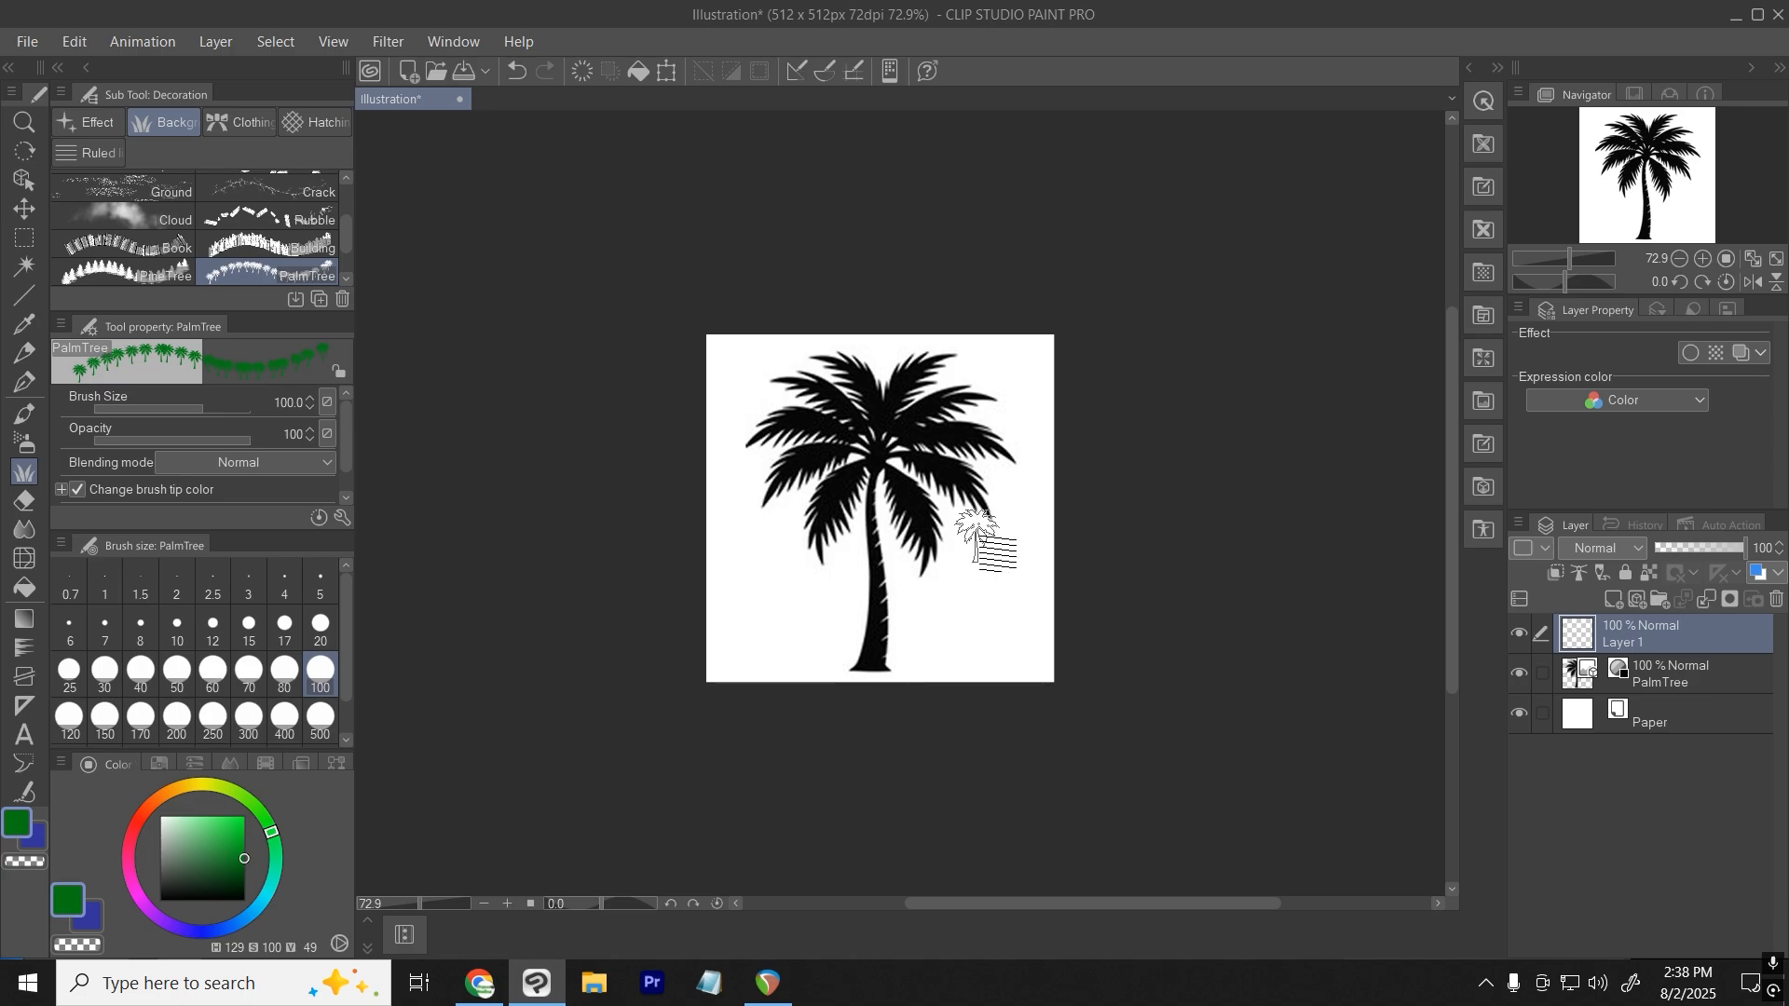
left_click(1520, 673)
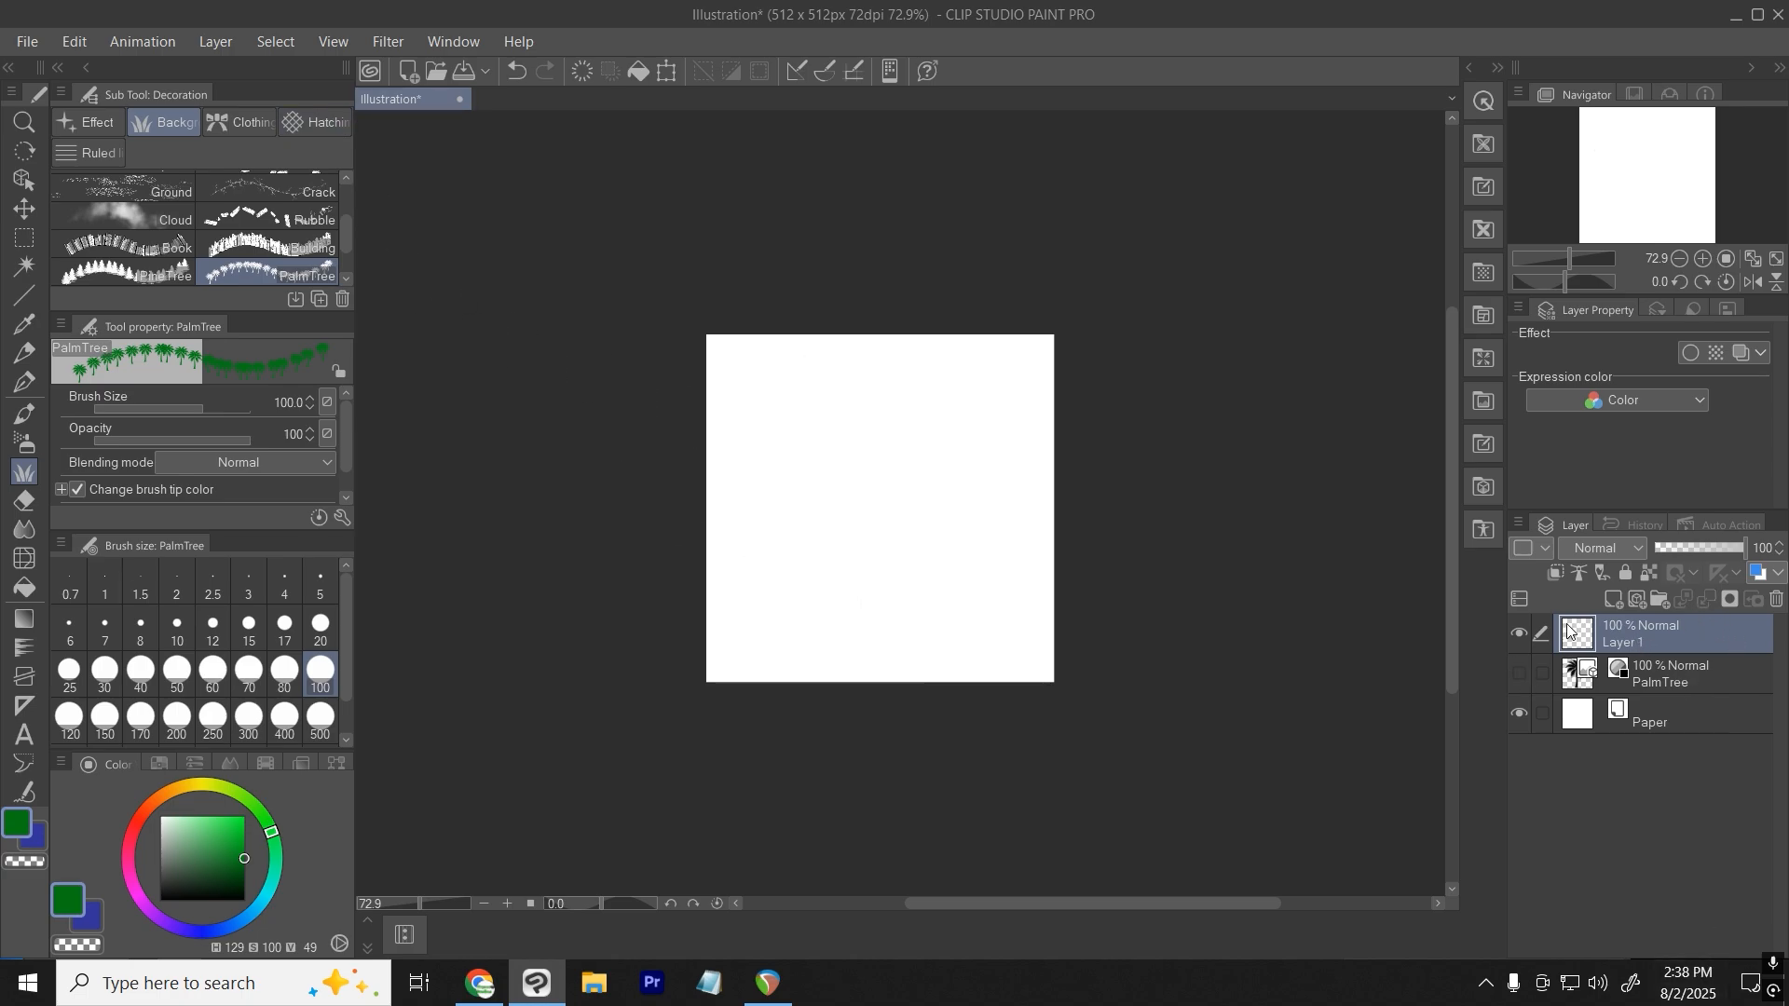
left_click(858, 486)
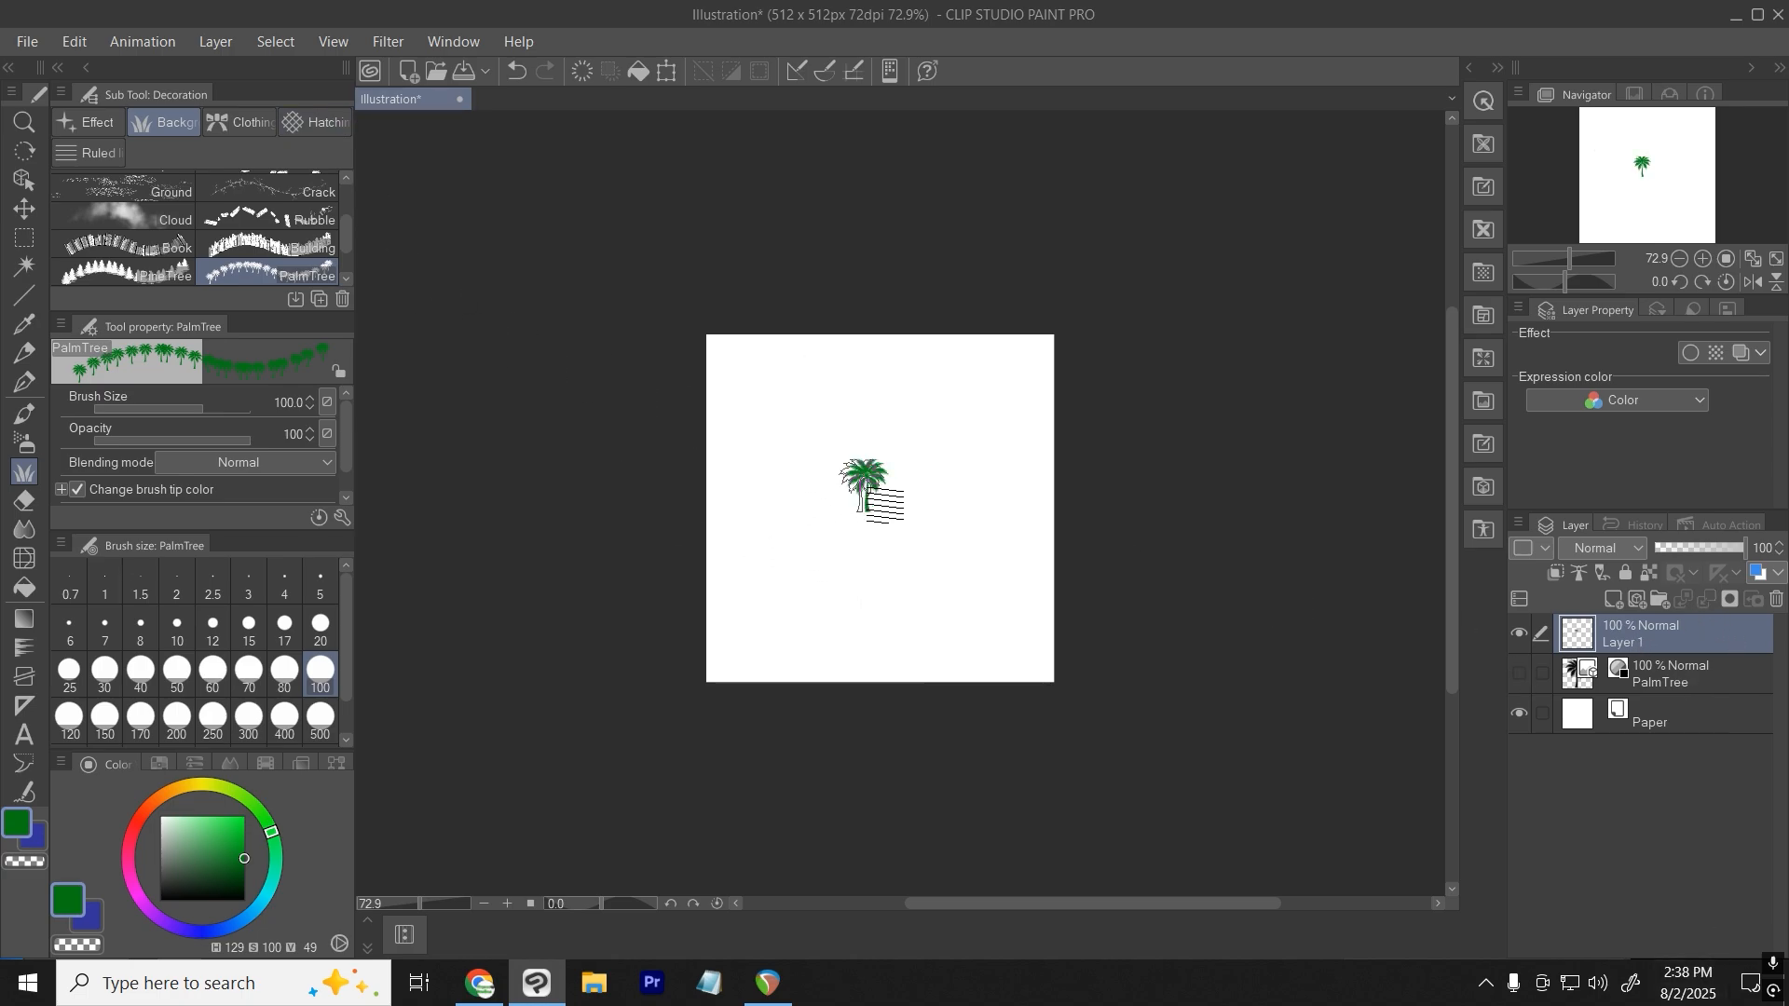
key("ctrl+z")
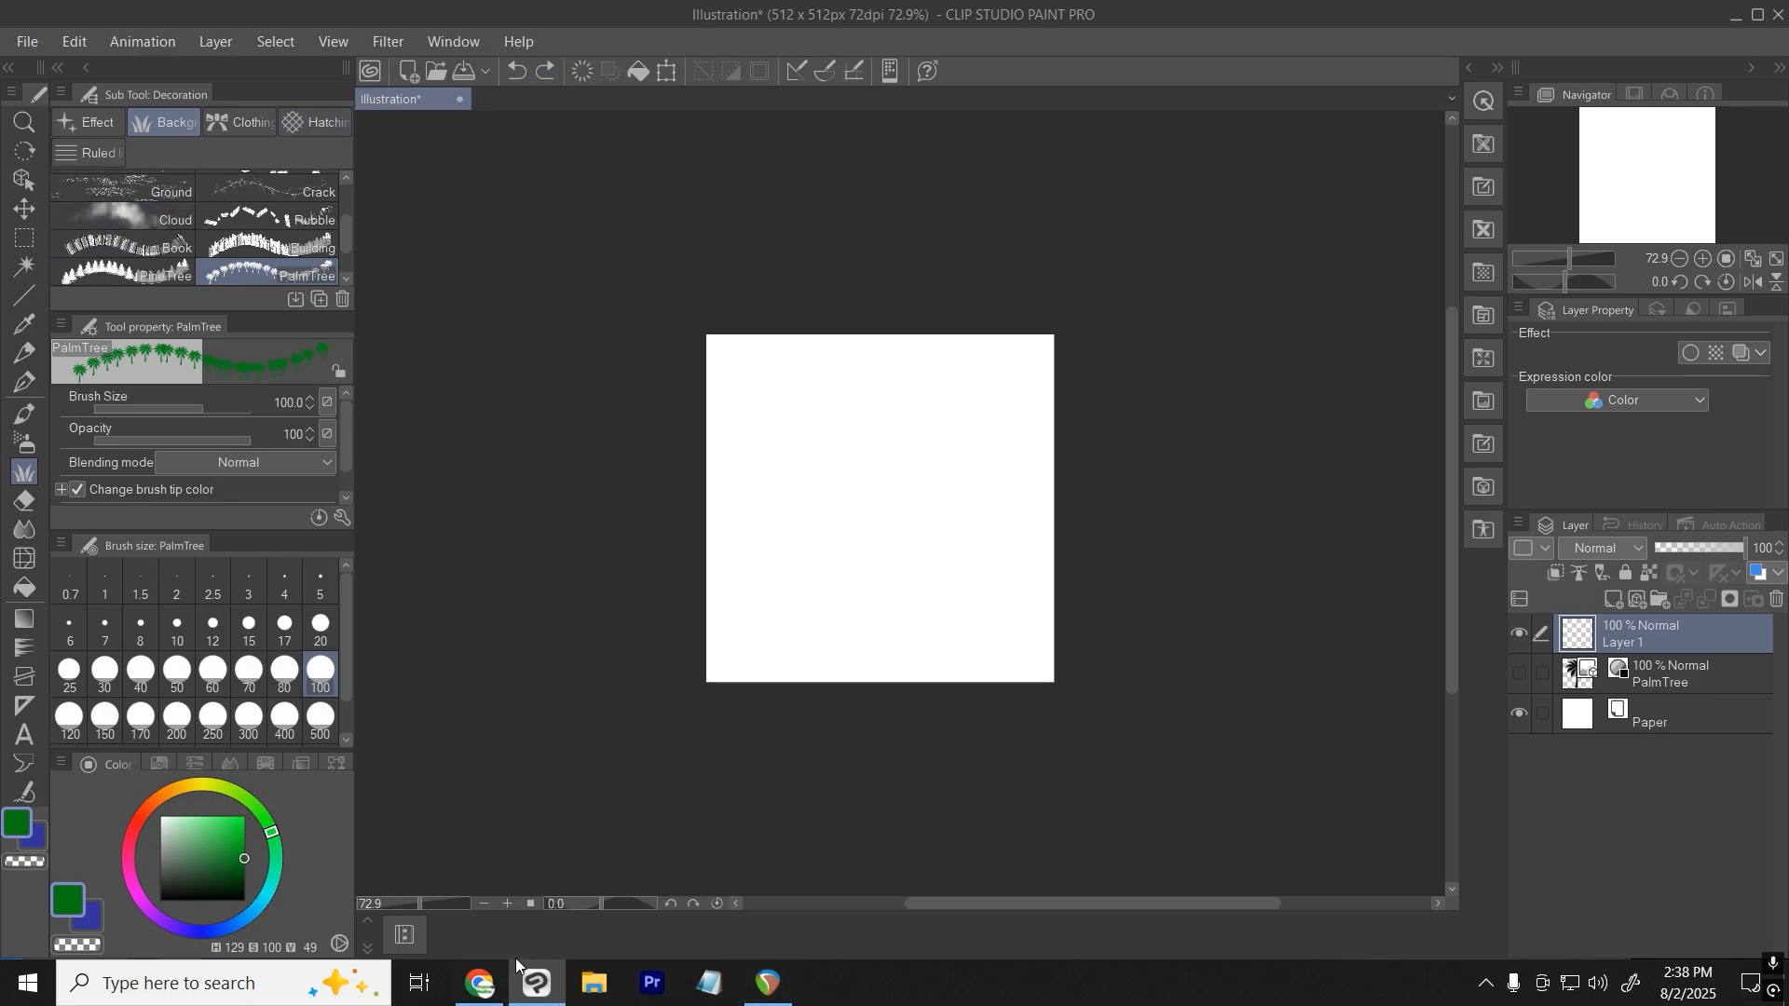
Copy the palm image again in Chrome, then paste it into the Clip Studio Paint illustration and move the whole tree onto the canvas.
left_click(478, 983)
right_click(654, 428)
left_click(729, 523)
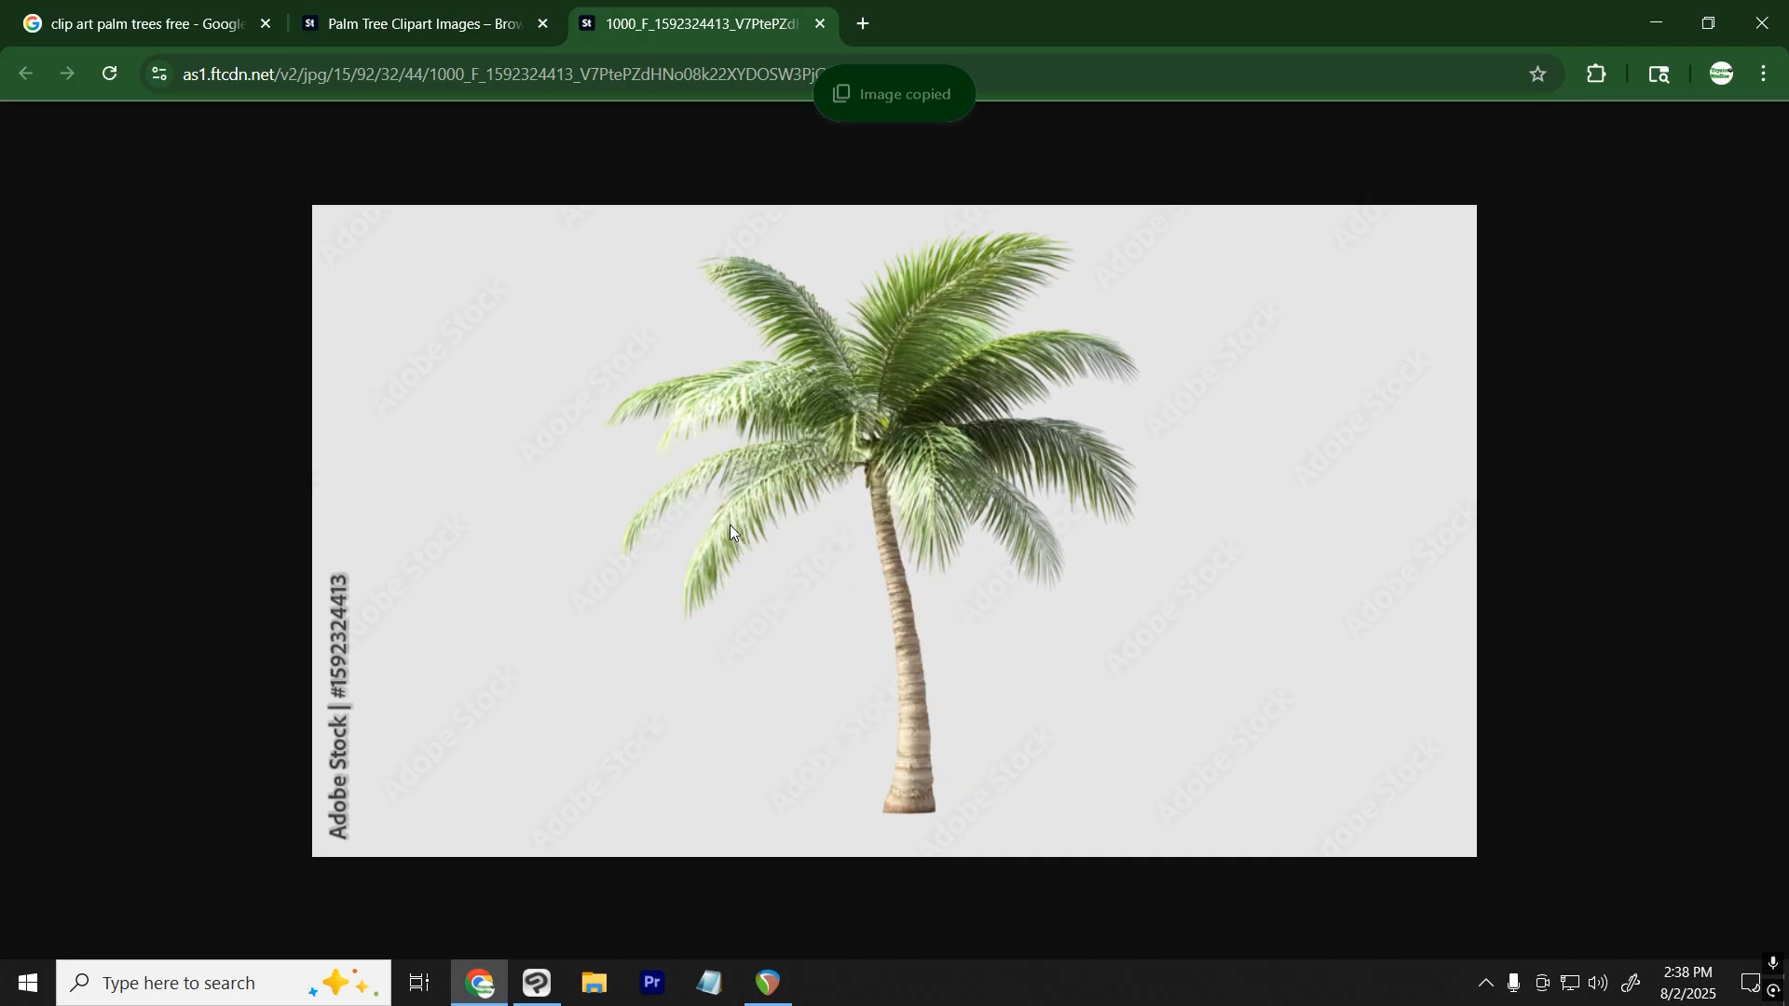
left_click(529, 993)
left_click(806, 524)
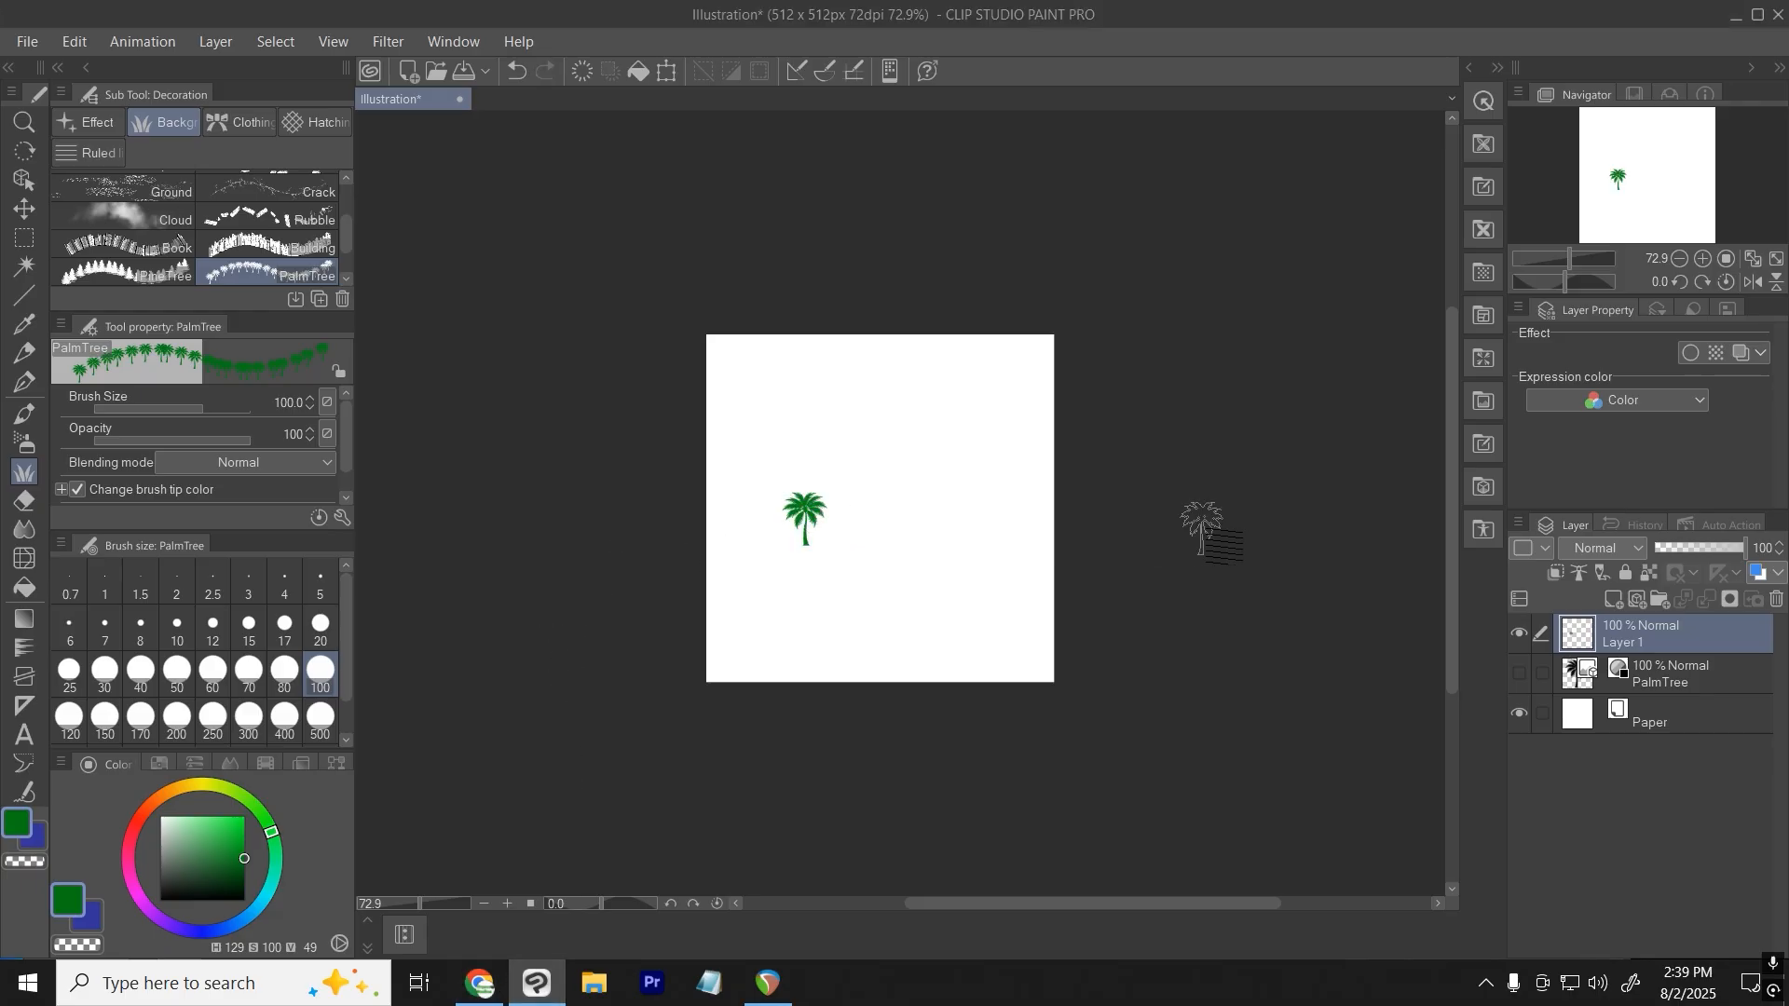
key("ctrl+z")
key("ctrl+v")
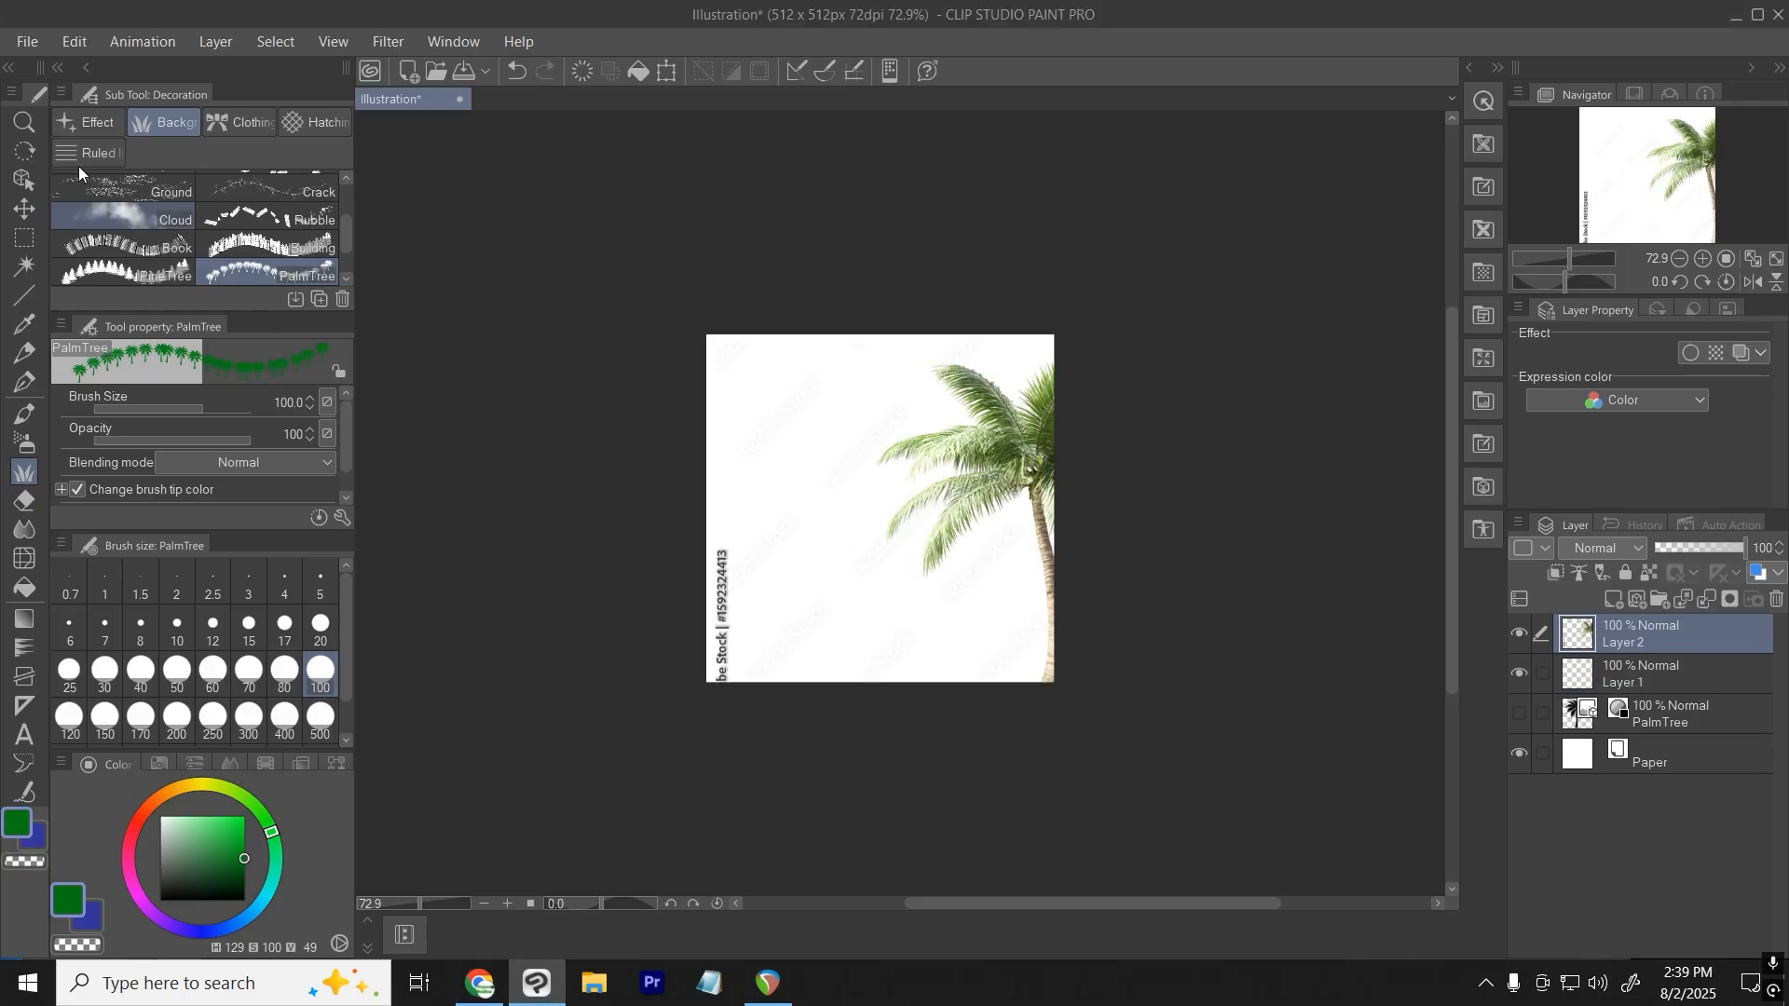
key("k")
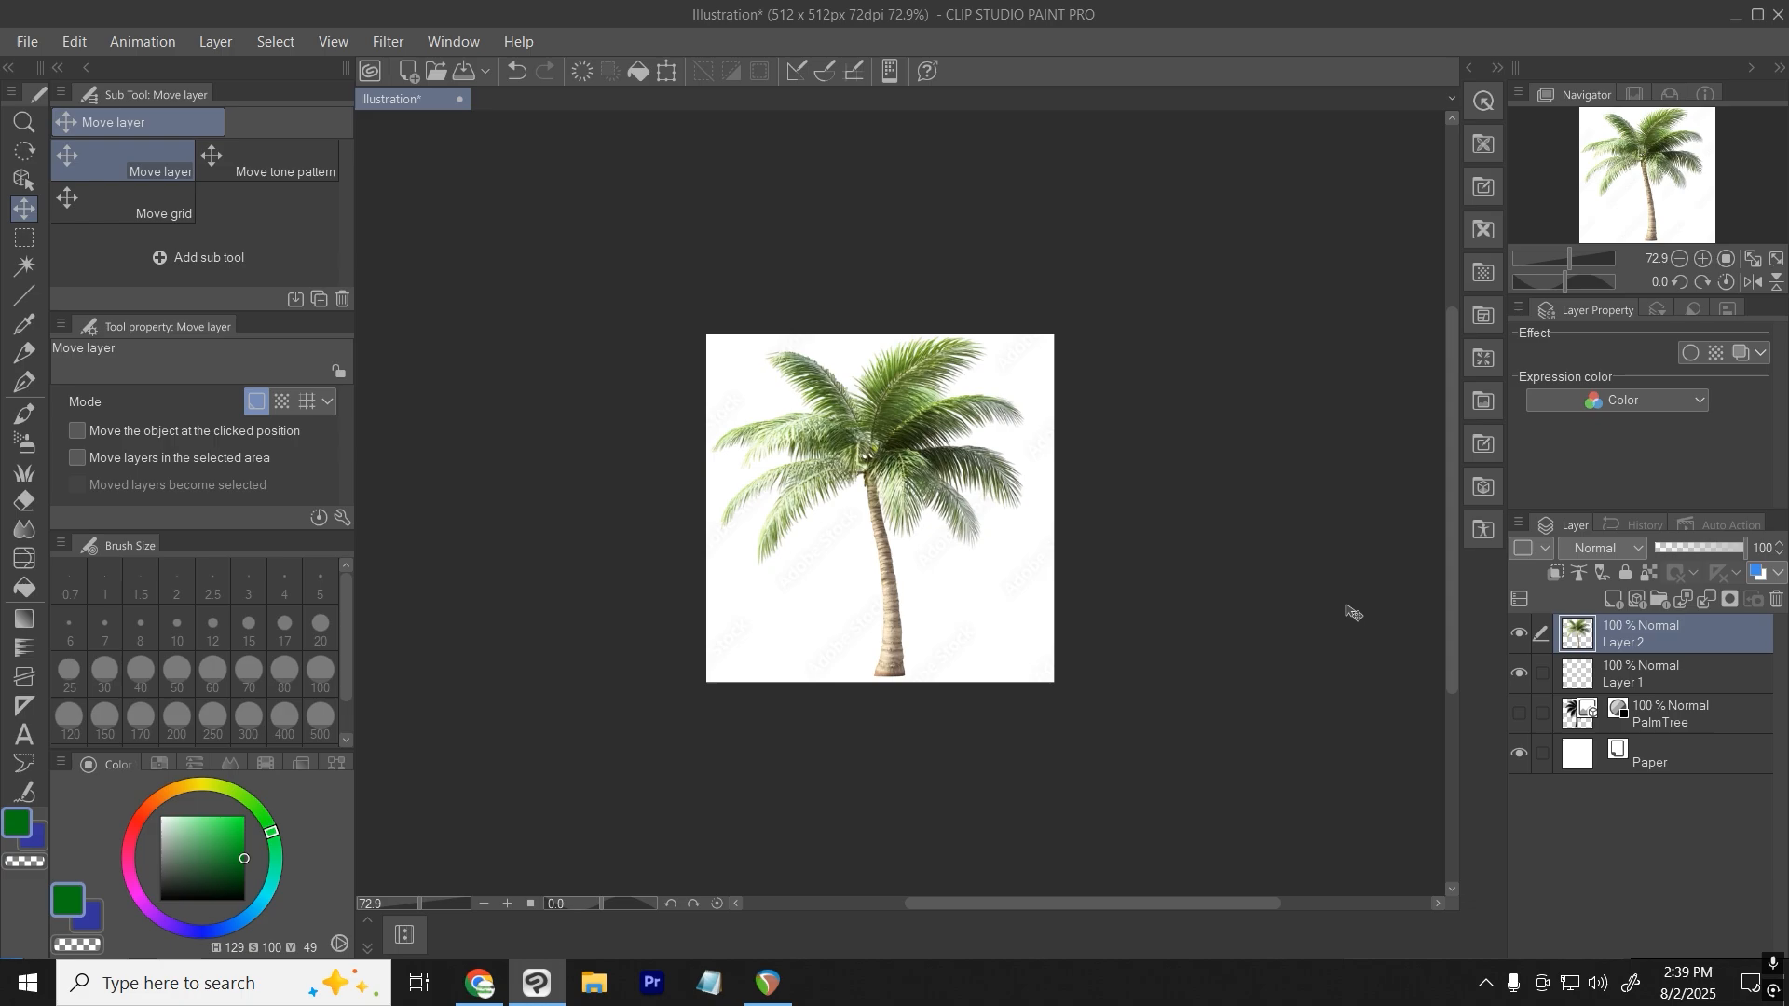
Select the white background of the pasted palm layer by colour gamut and delete it.
left_click(248, 47)
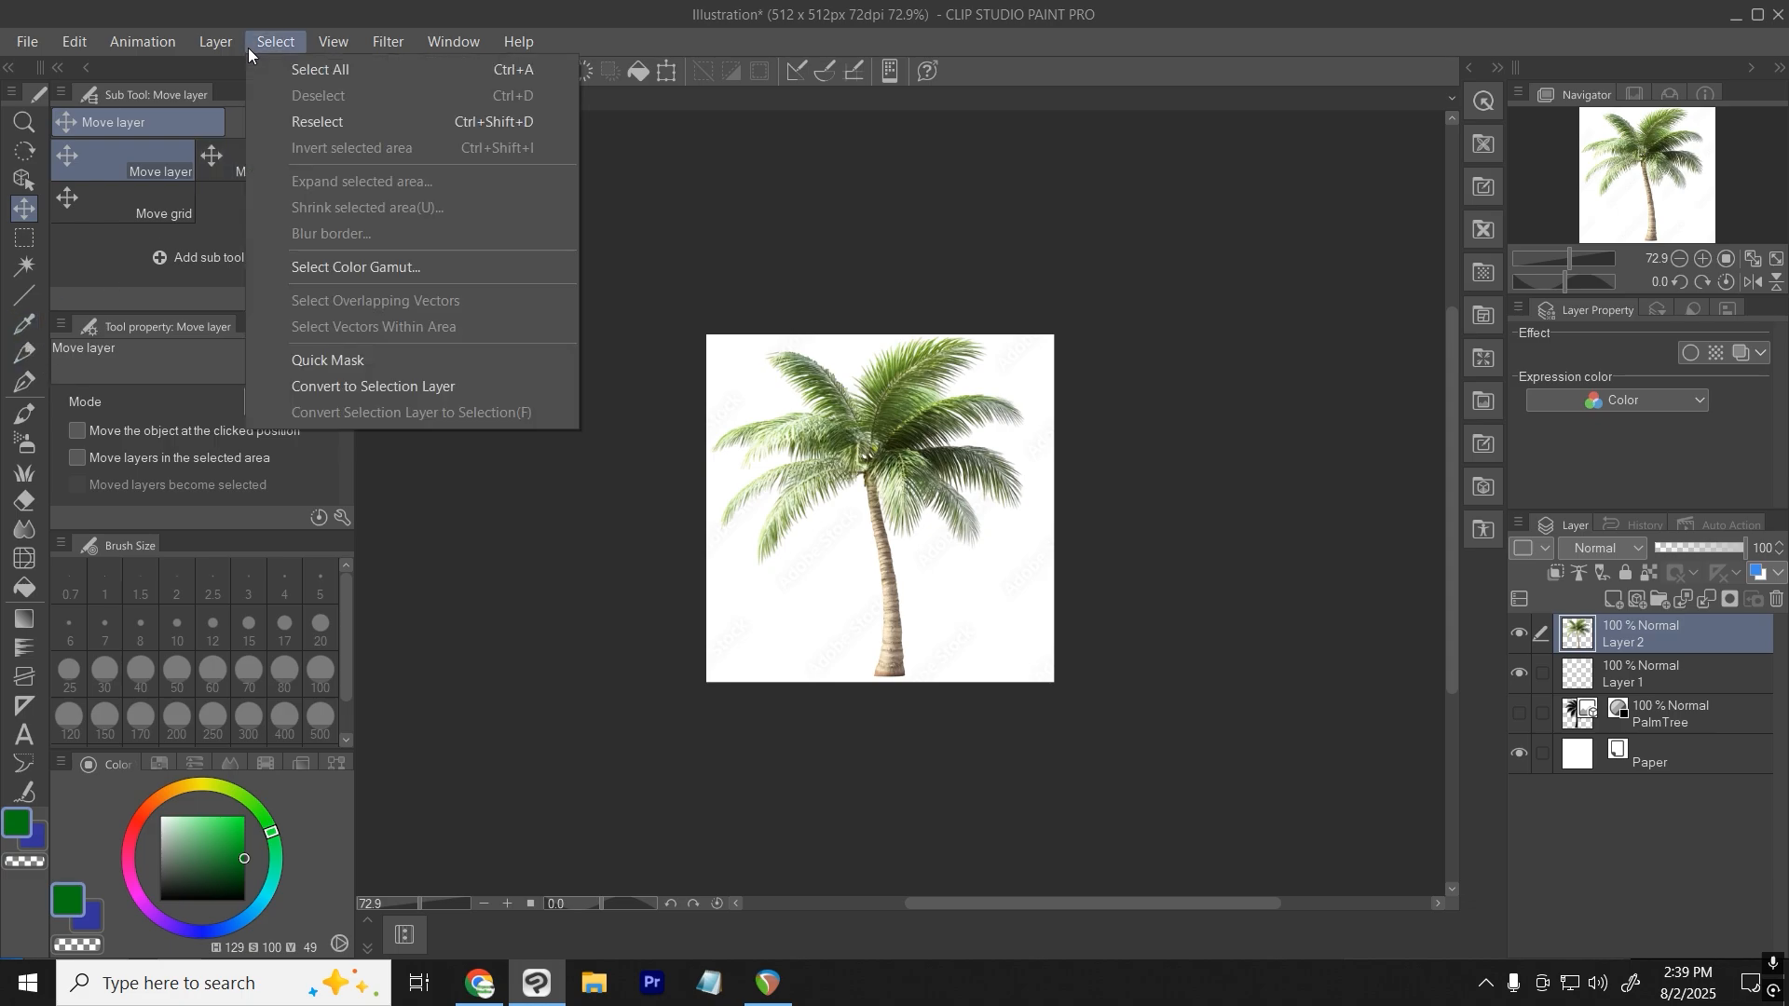
left_click(376, 268)
left_click(1004, 578)
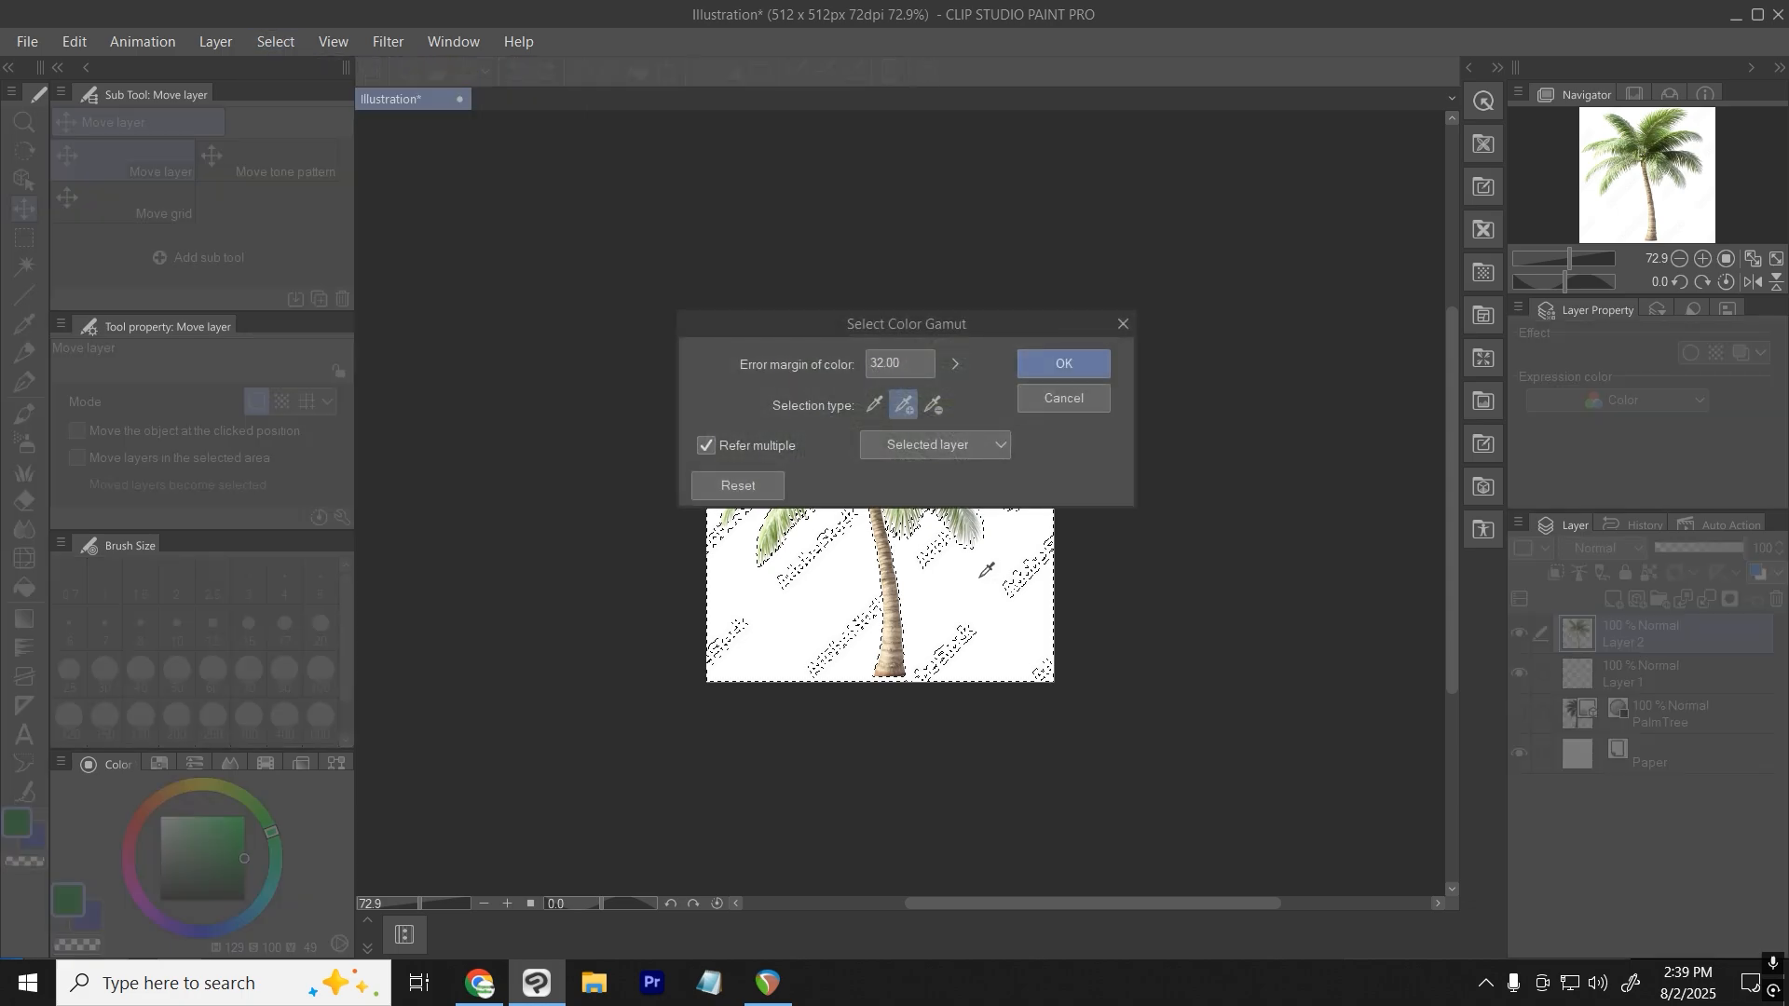
left_click(1056, 368)
Examine the faint watermark remnants beside the trunk up close and sample the near-white background colour with the Eyedropper.
scroll(781, 519, "up", 5)
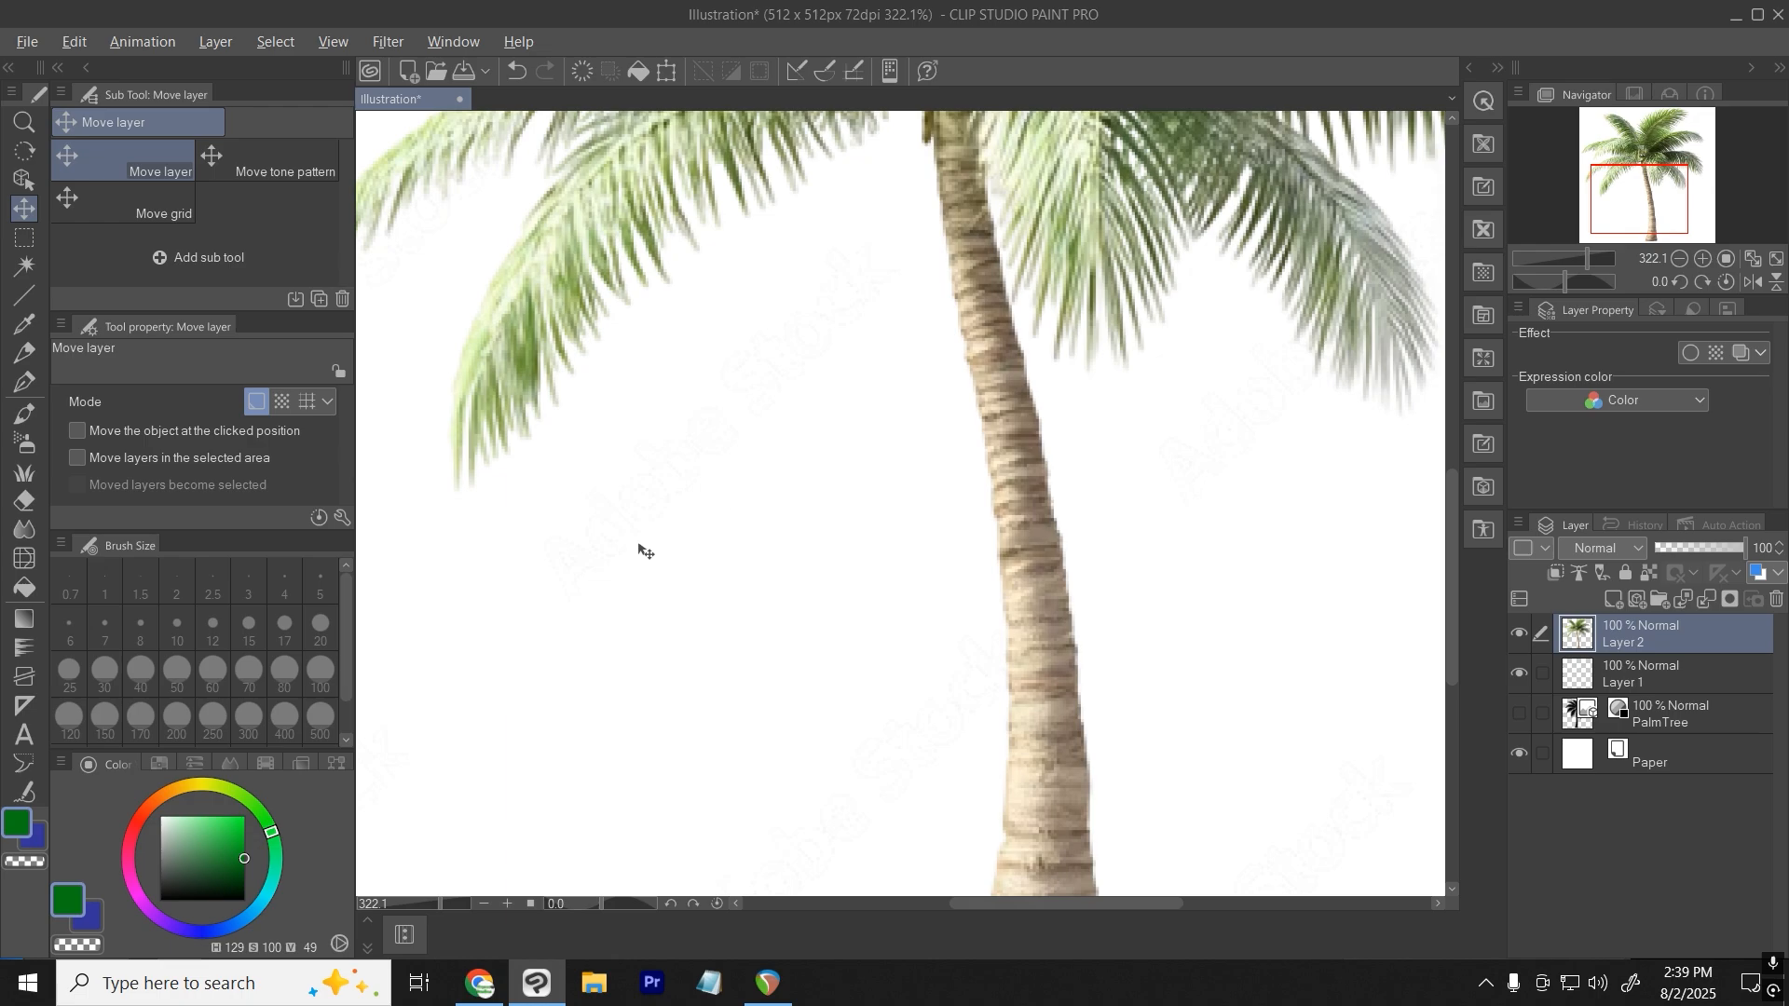
scroll(638, 550, "down", 3)
scroll(615, 531, "up", 4)
scroll(652, 543, "down", 2)
scroll(642, 543, "up", 4)
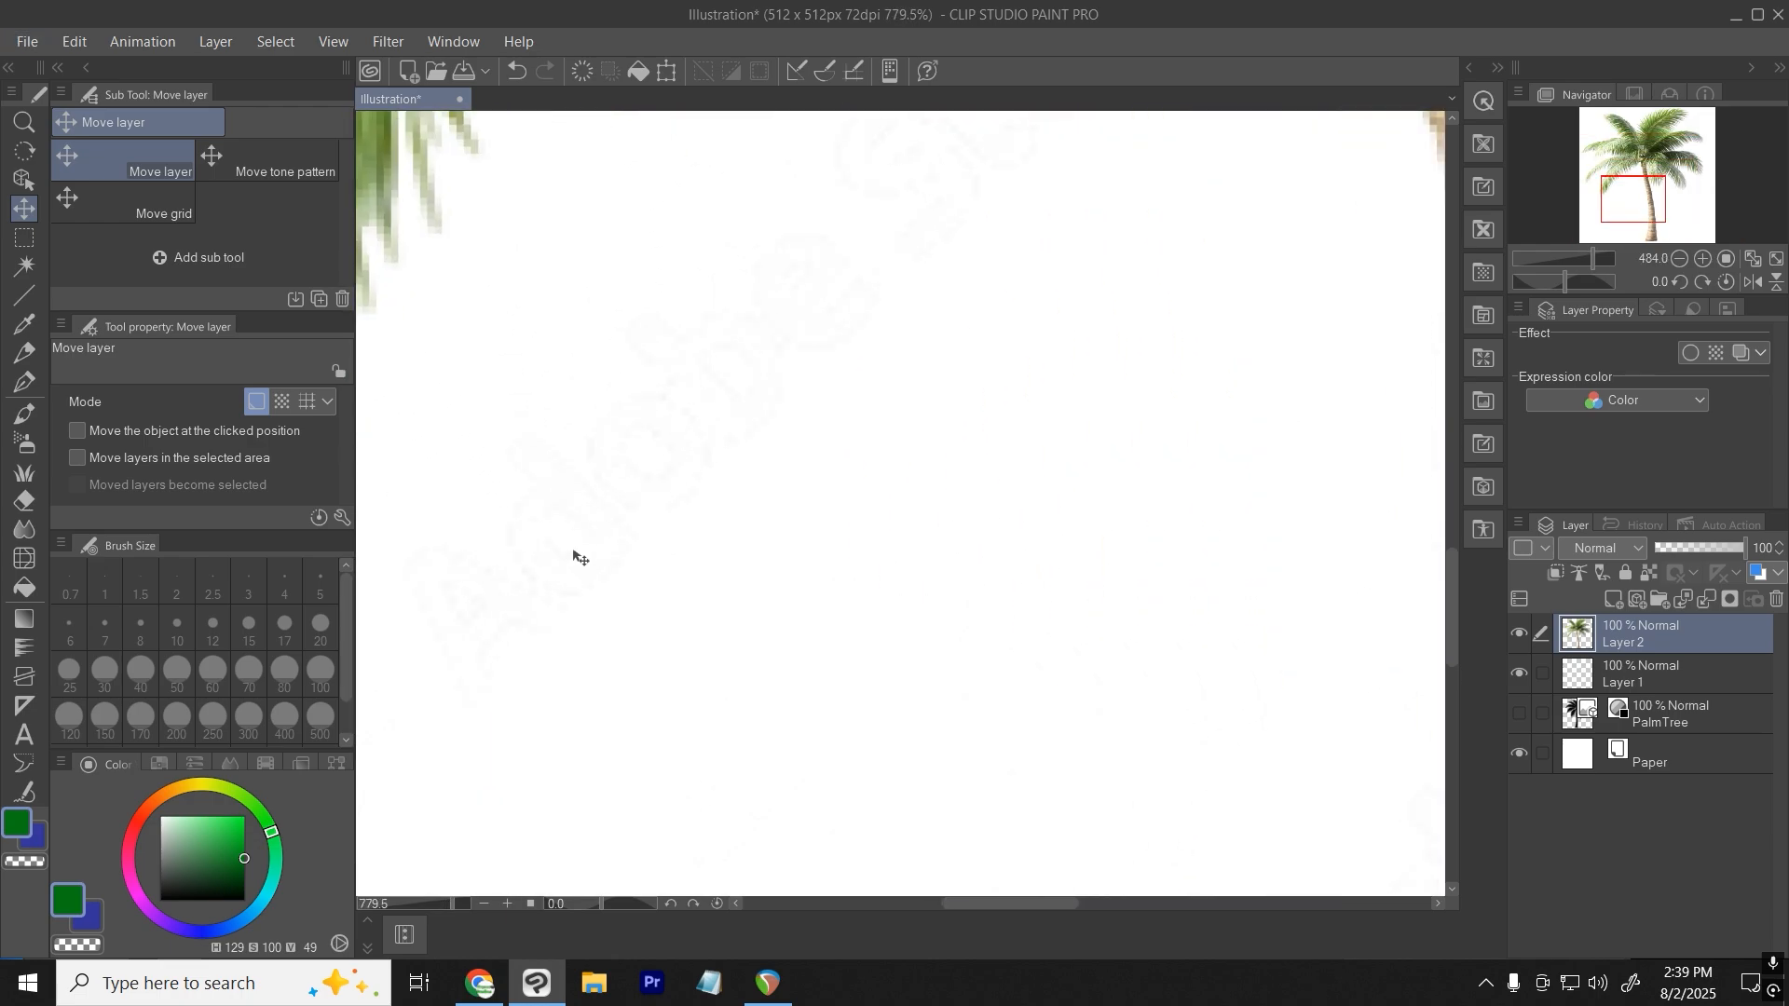
left_click(25, 323)
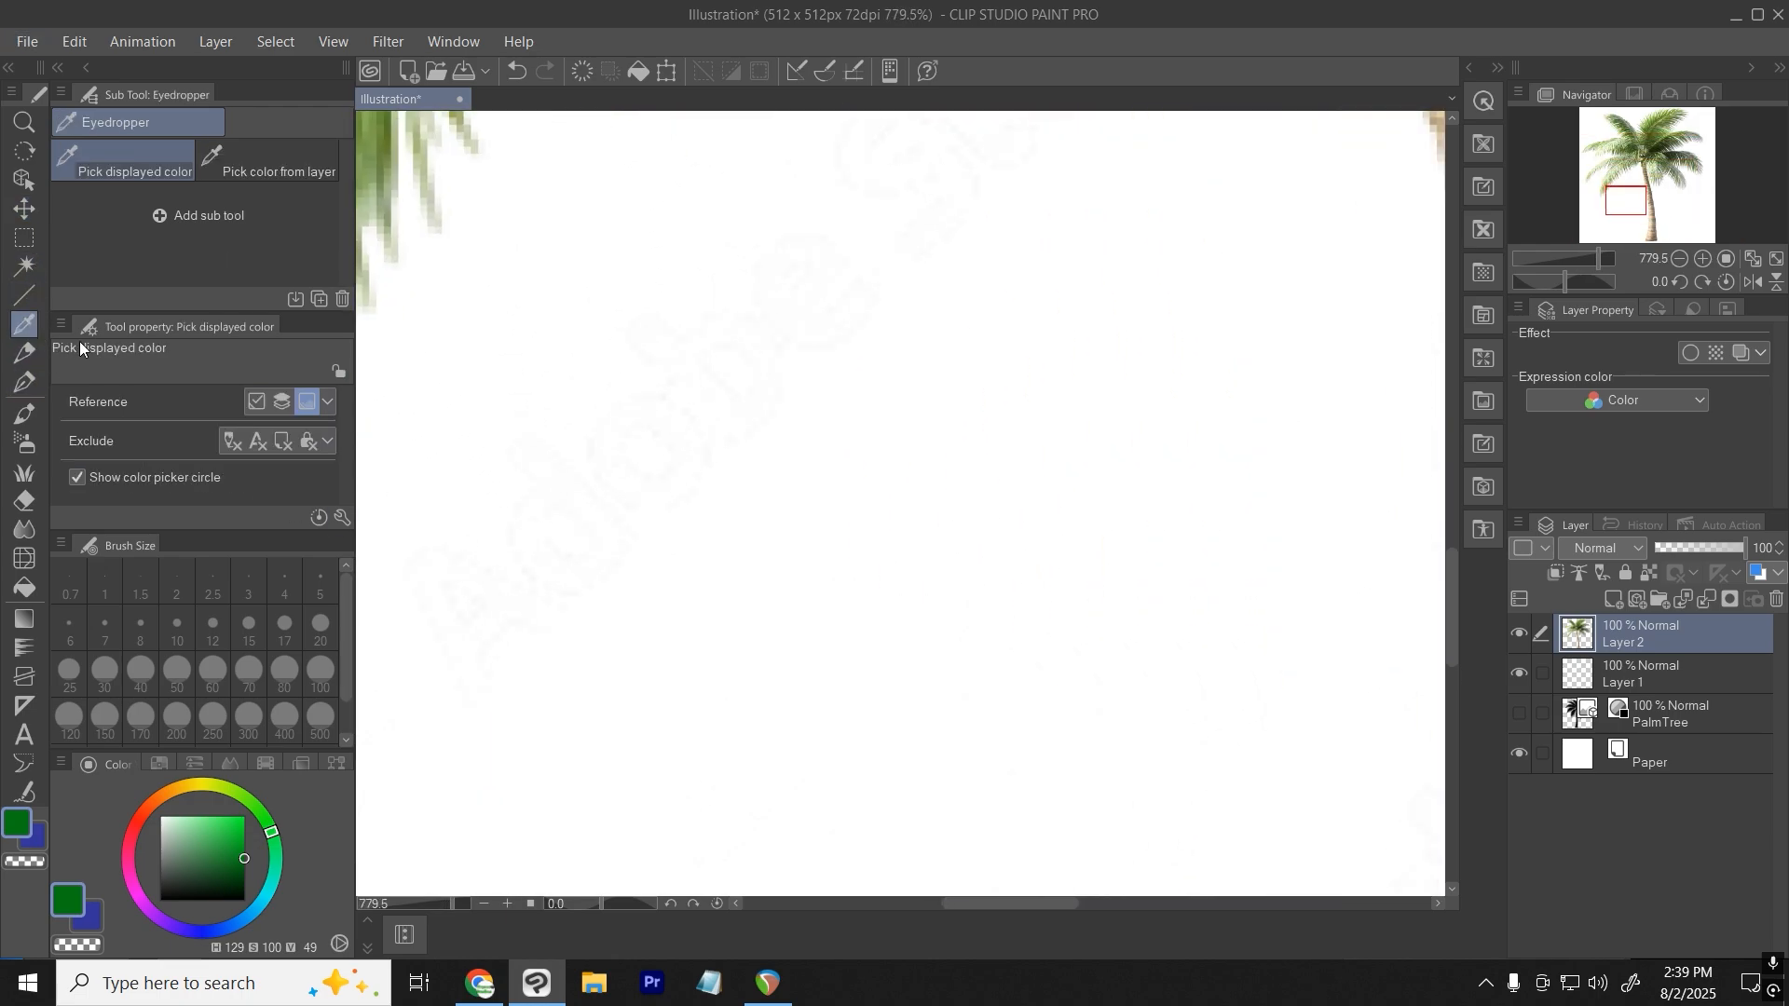
scroll(659, 519, "up", 3)
left_click(630, 507)
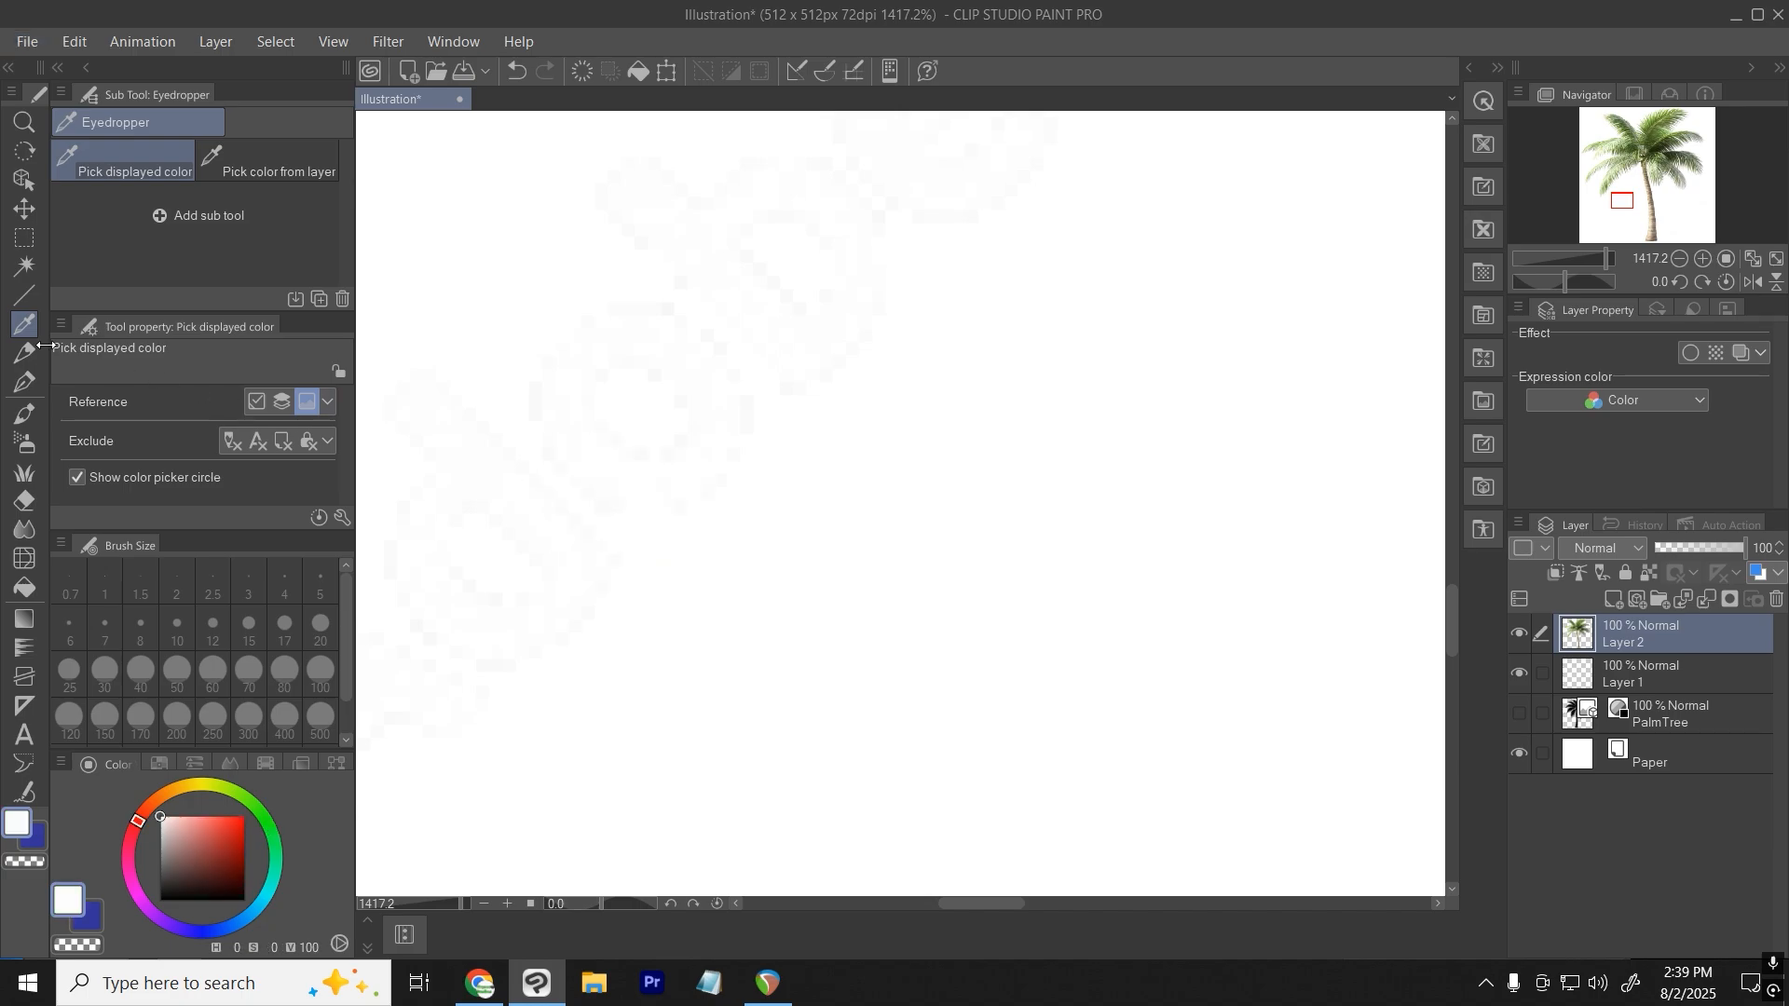
scroll(985, 447, "down", 10)
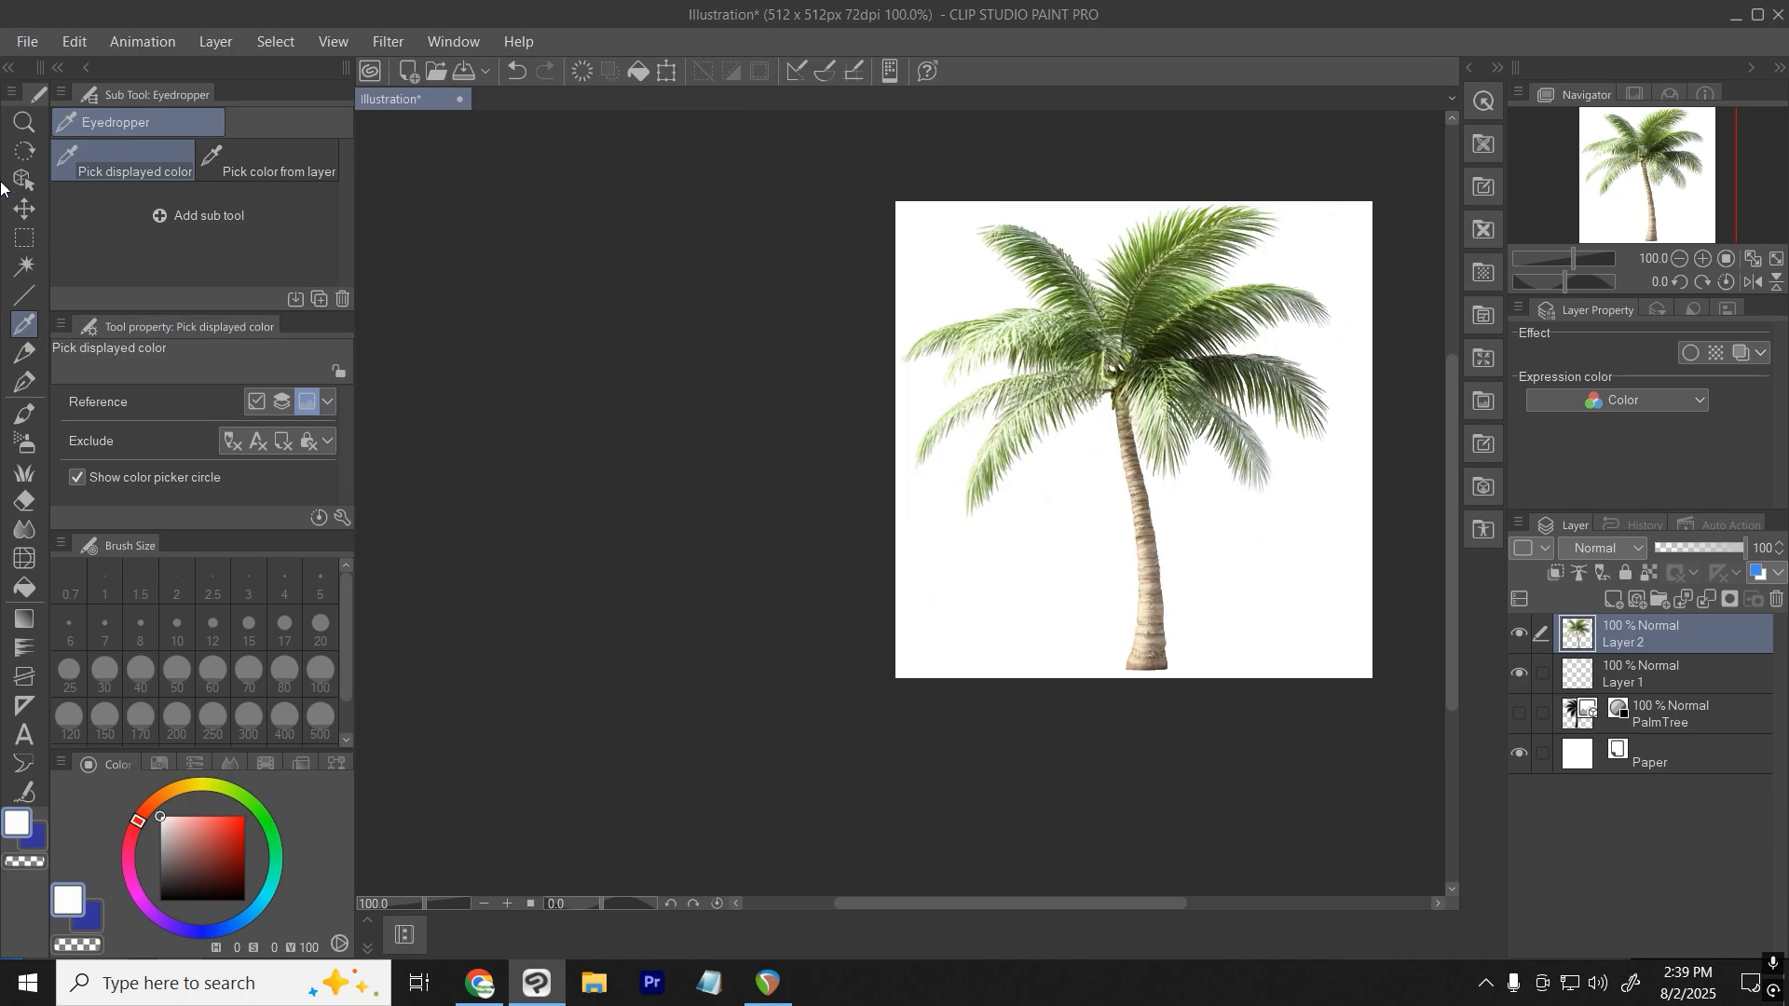
Try an Auto select of the area around the palm tree on Layer 2 and clear the selection.
left_click(25, 266)
left_click(1076, 483)
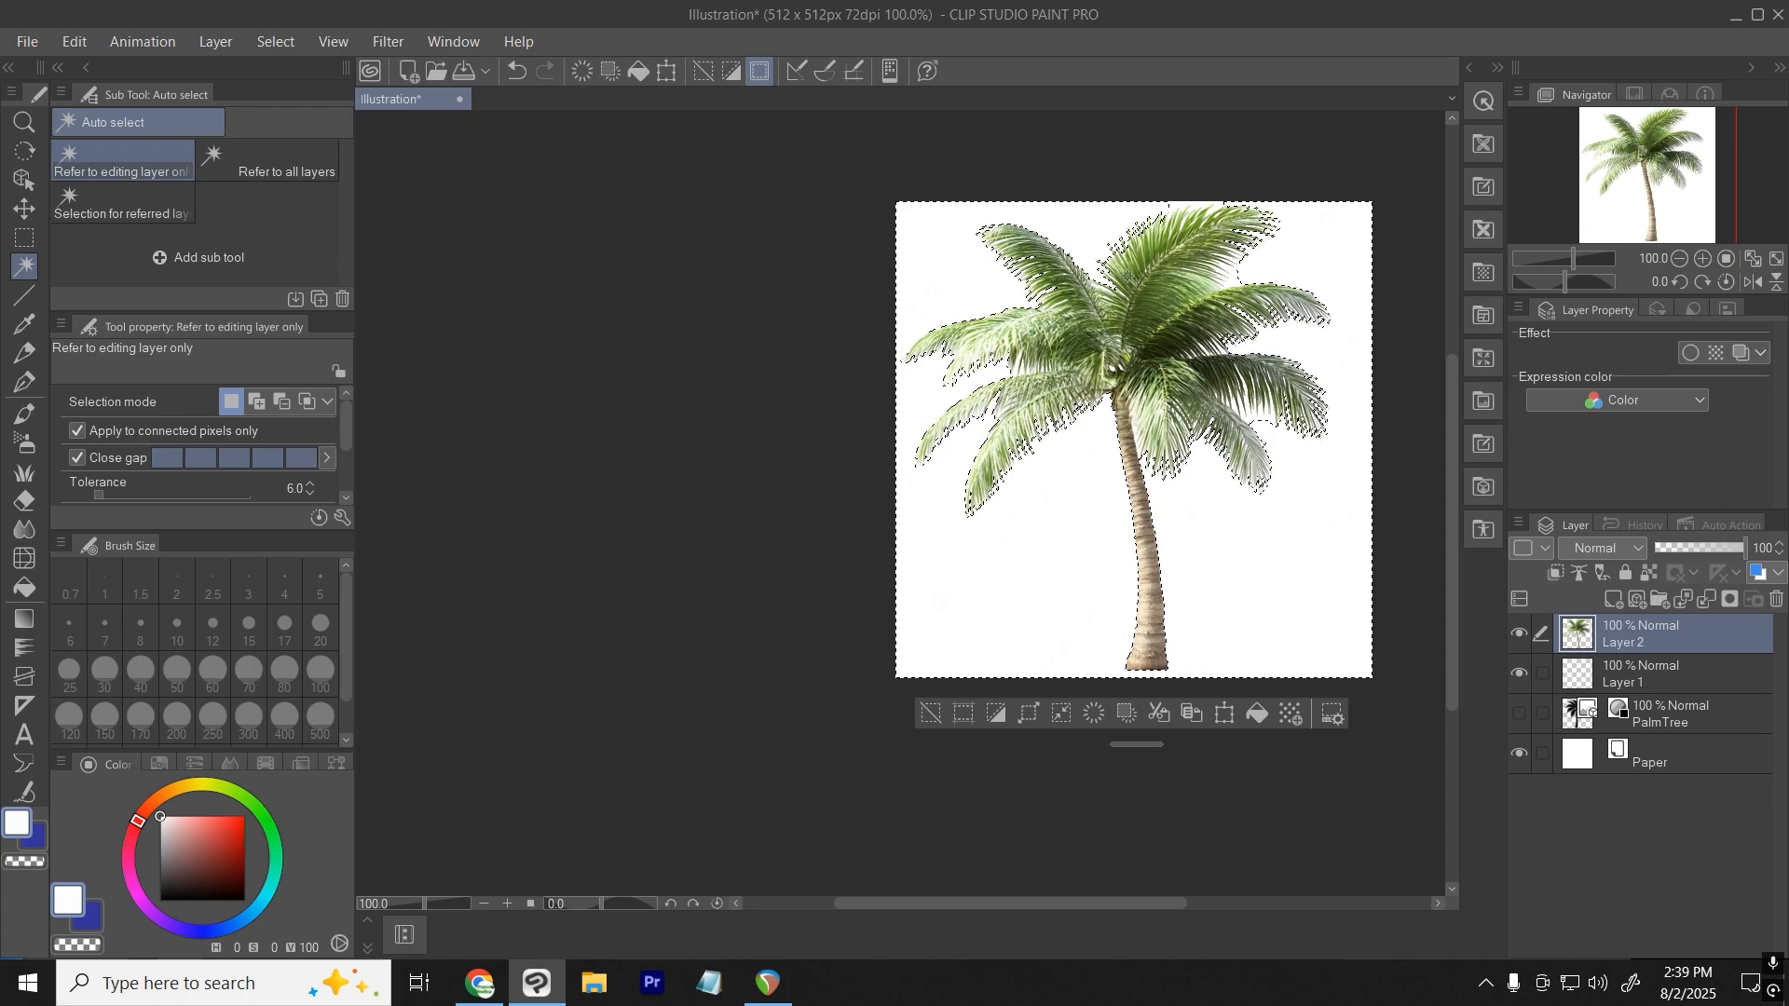
scroll(1141, 321, "up", 3)
scroll(1323, 473, "down", 4)
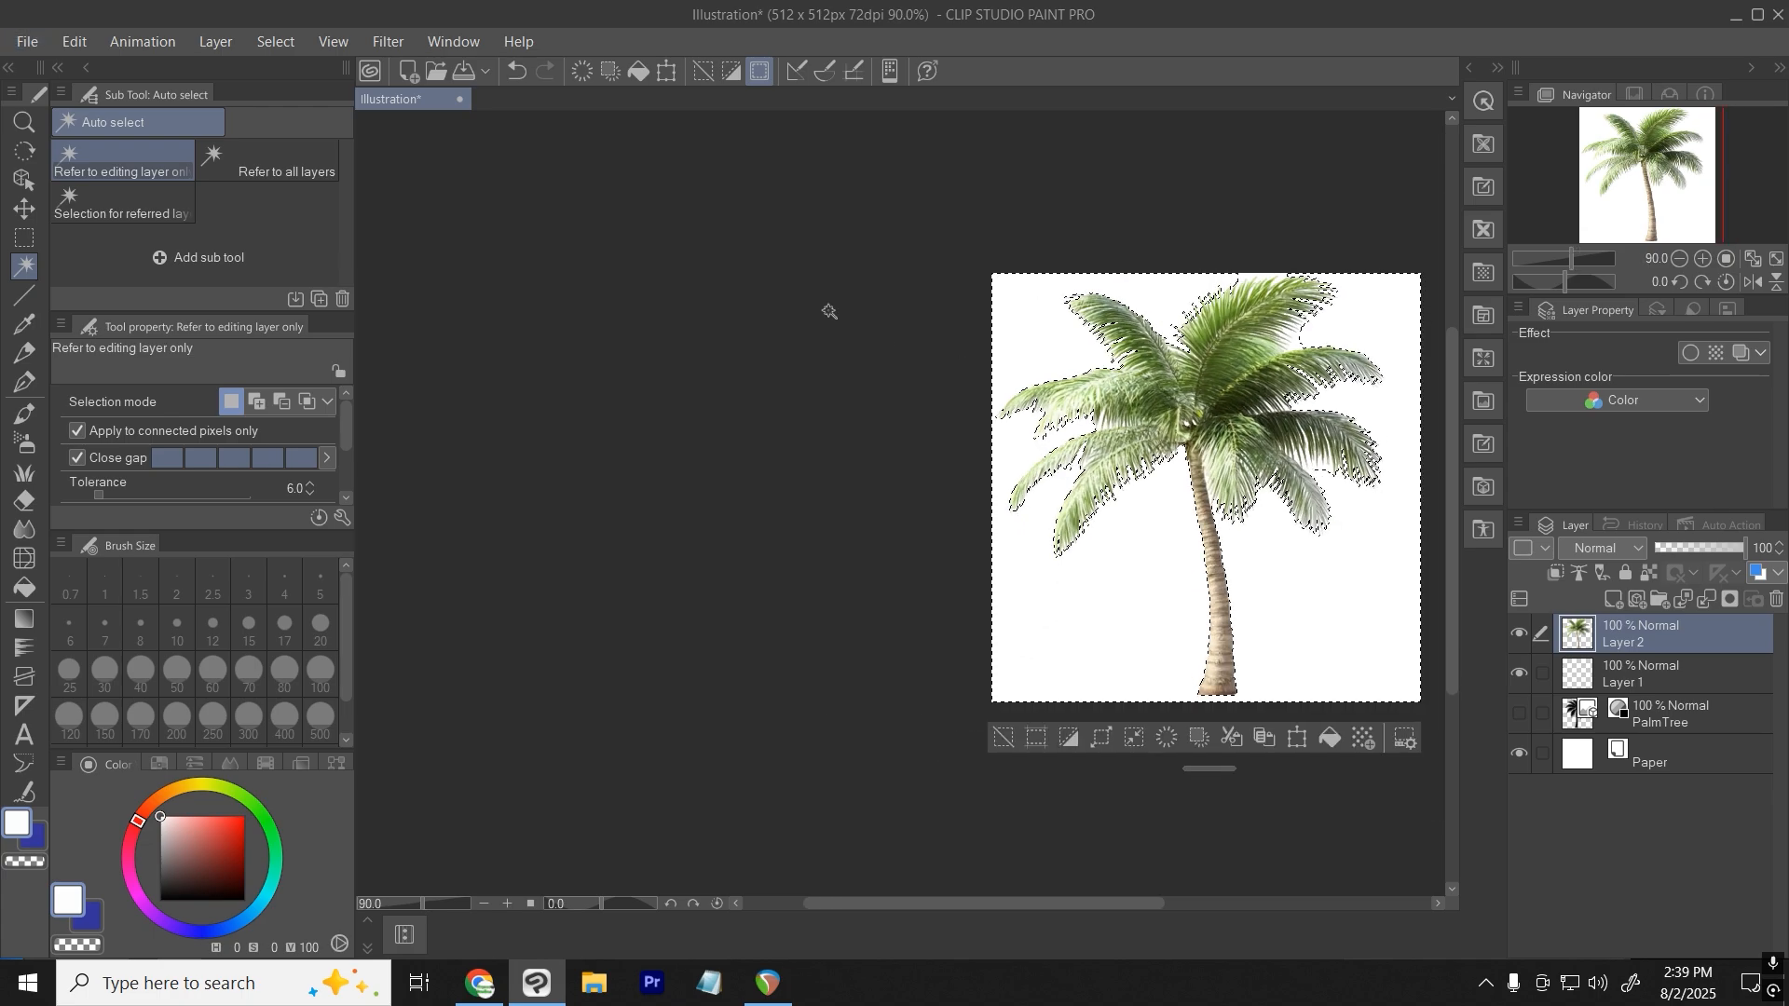
key("ctrl+d")
scroll(1298, 599, "up", 3)
scroll(1164, 630, "down", 2)
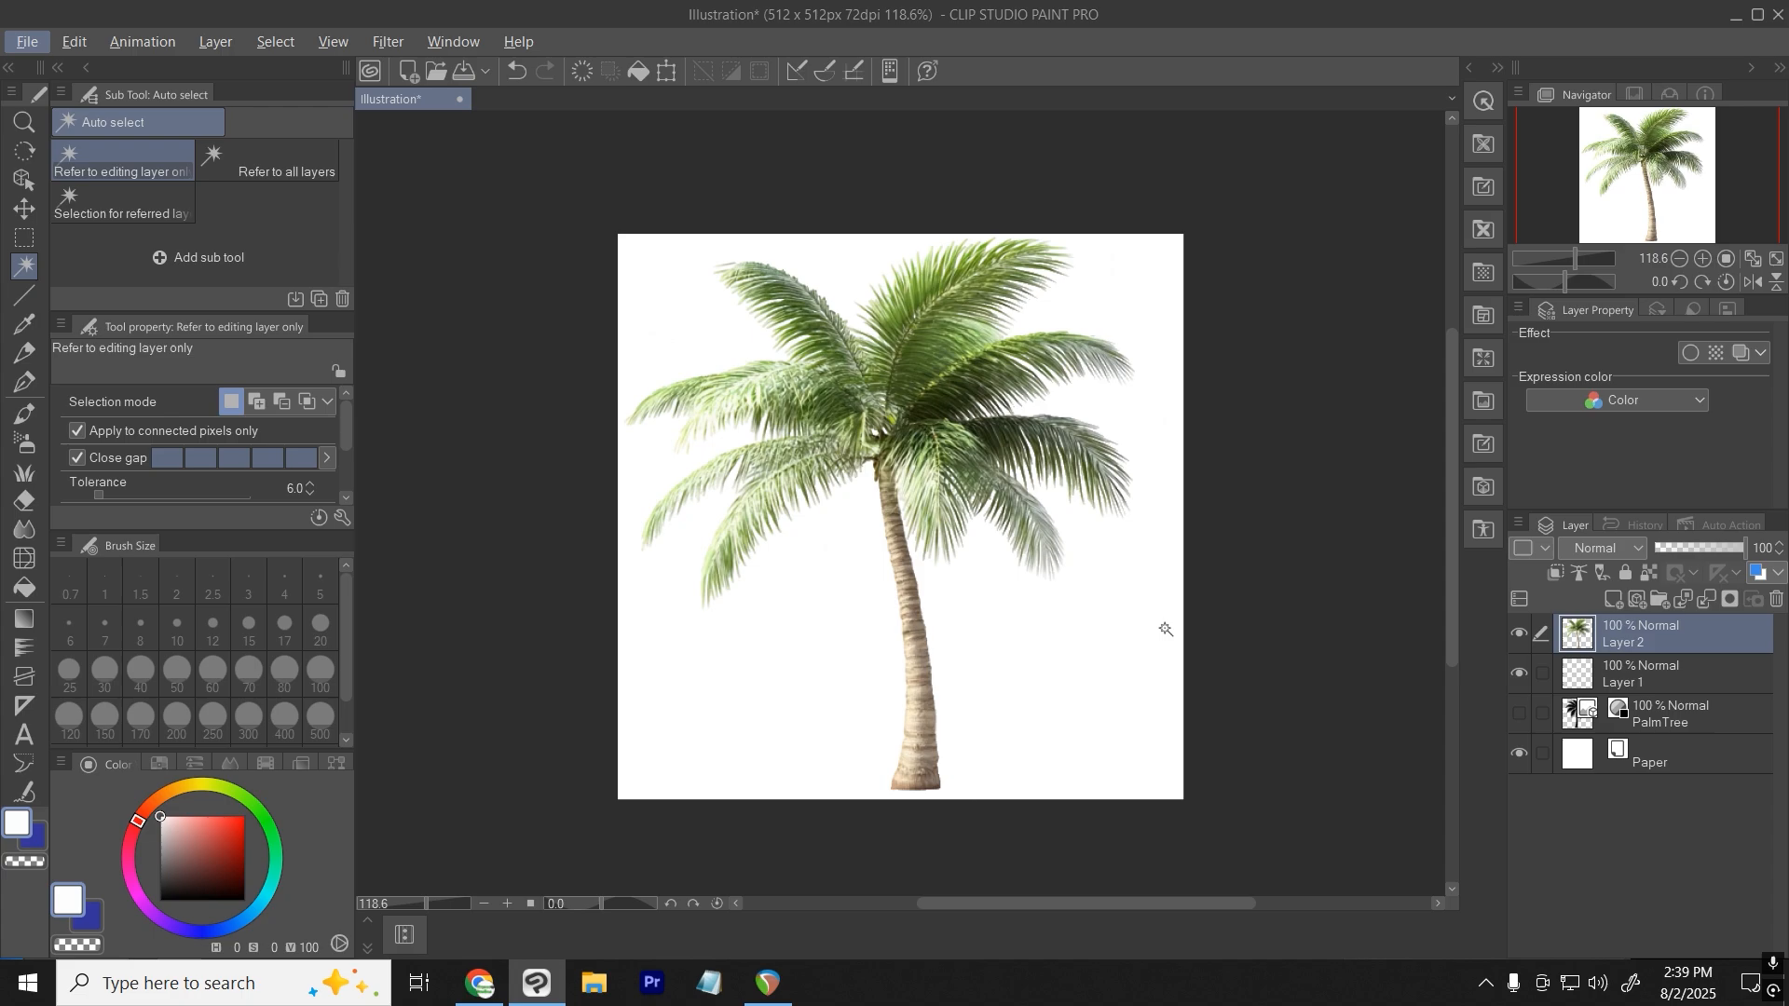
Convert Layer 2 to a gray image material layer named PalmTreeReal.
right_click(1585, 637)
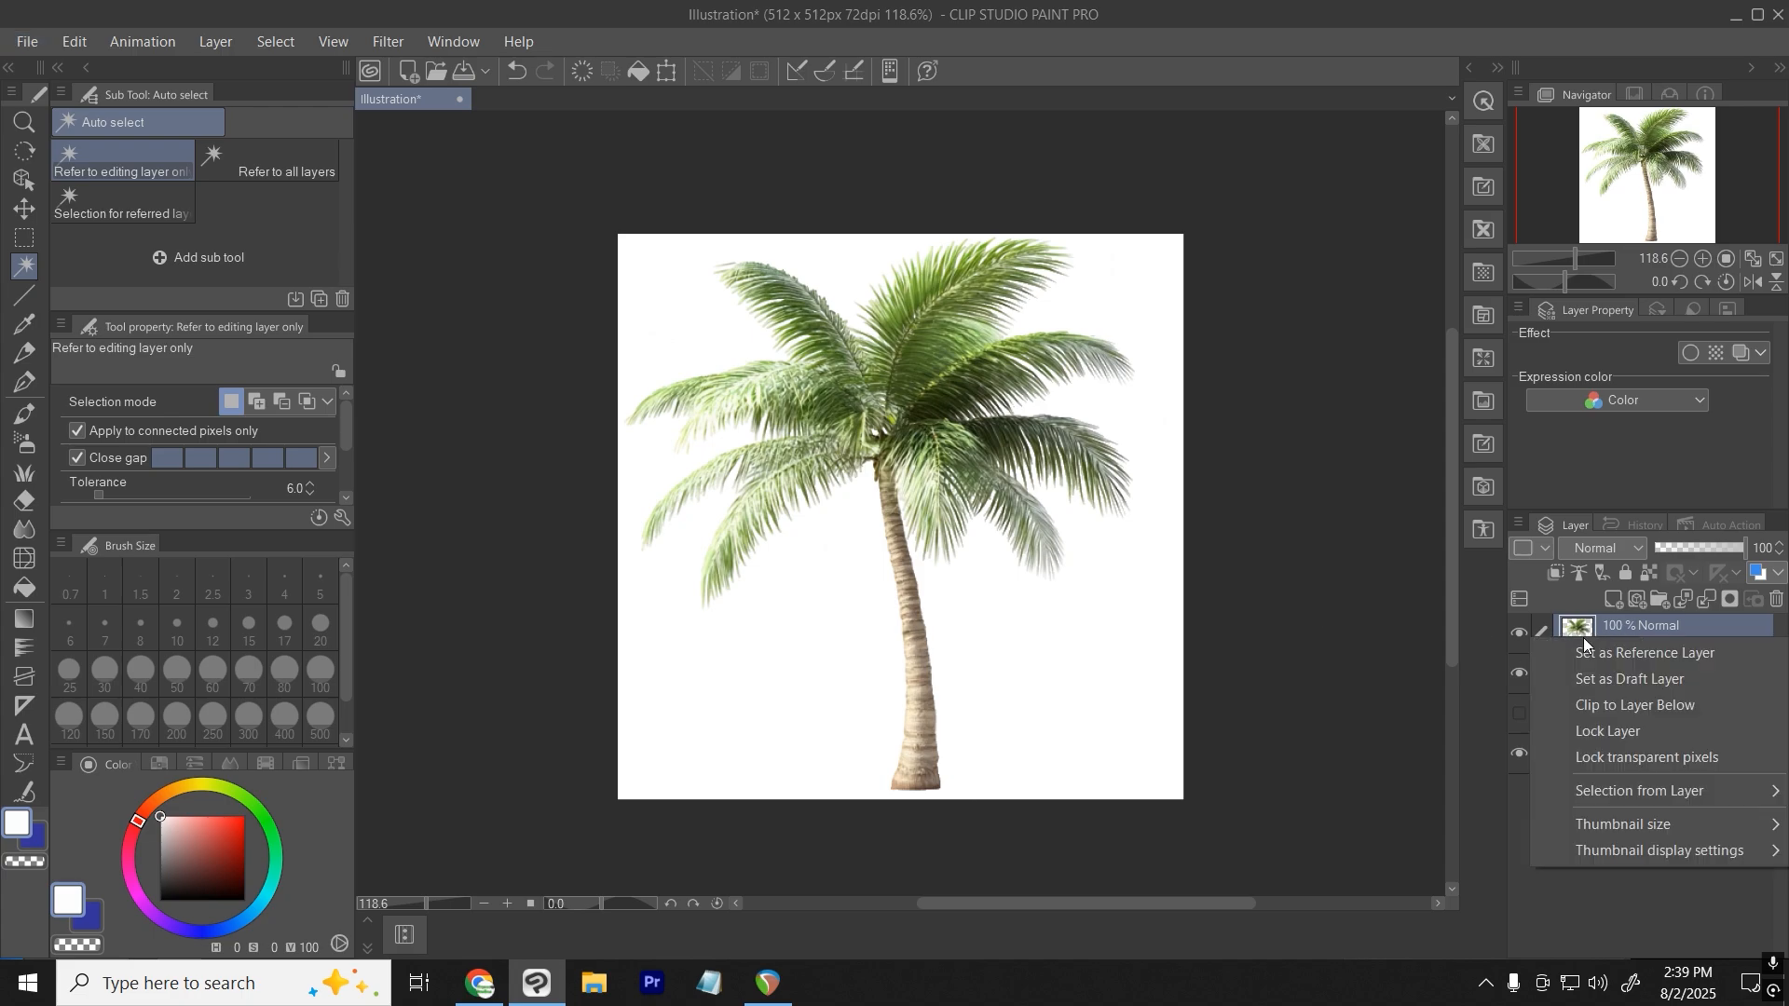
left_click(1647, 628)
right_click(1647, 649)
left_click(1632, 471)
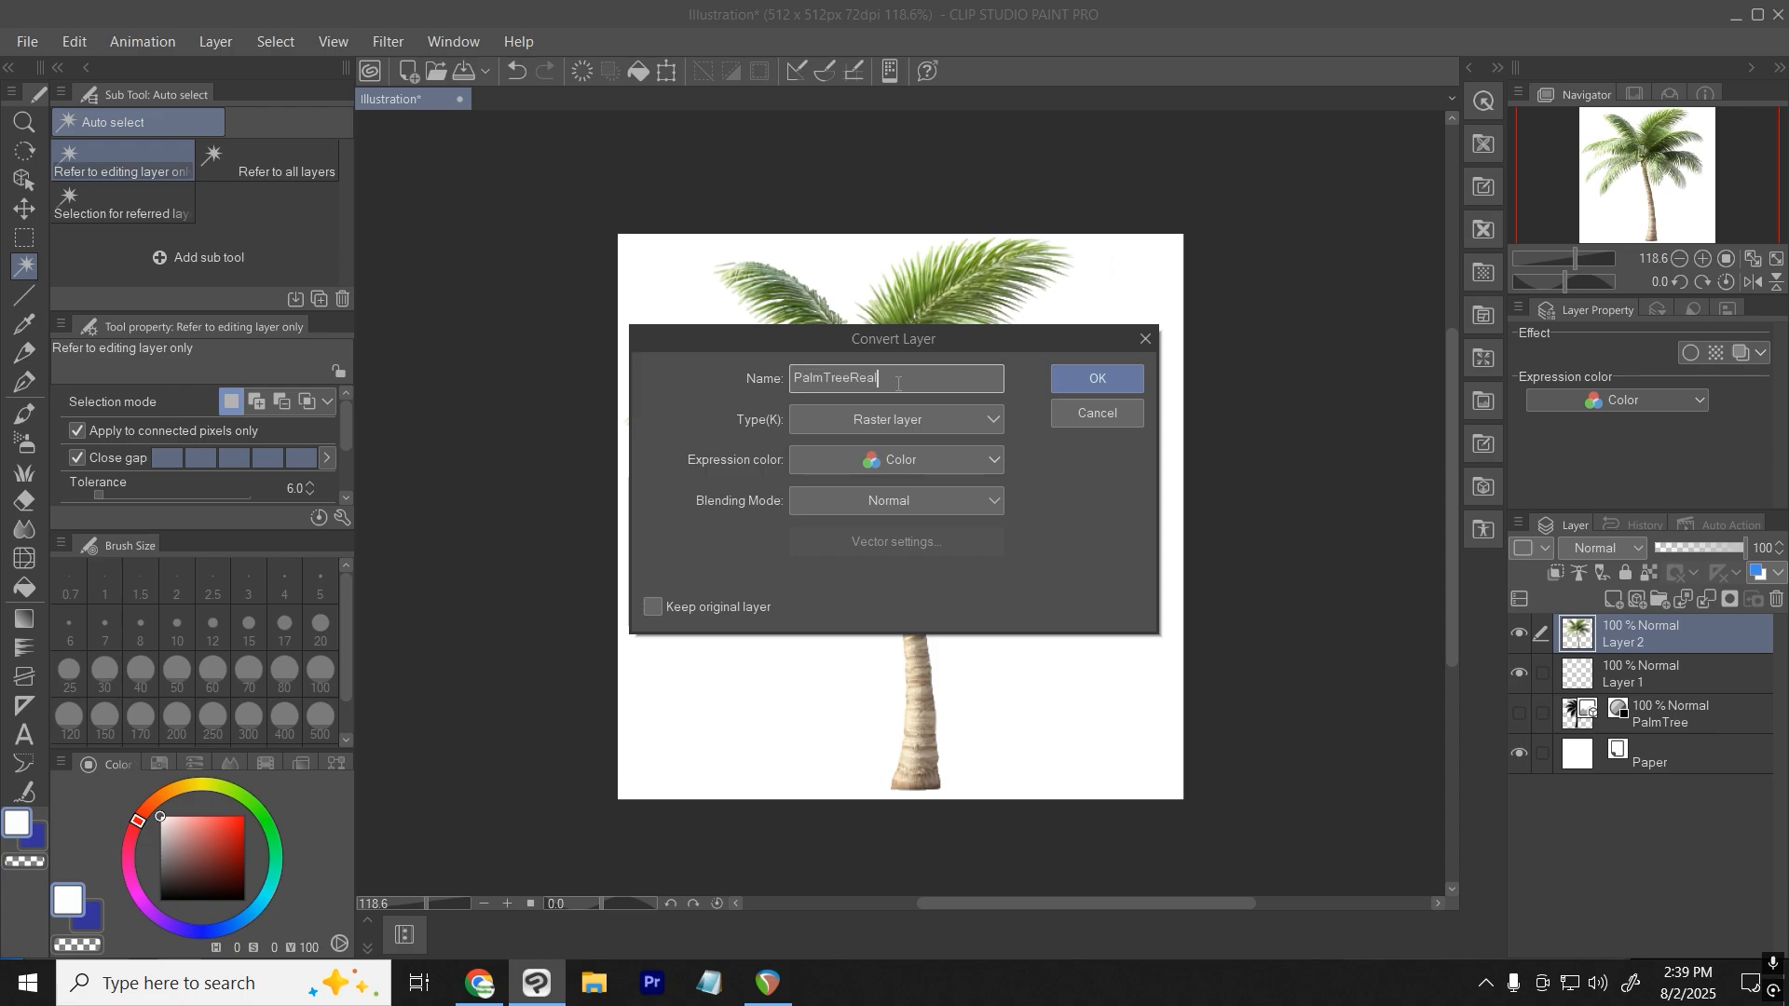
left_click(913, 419)
left_click(902, 484)
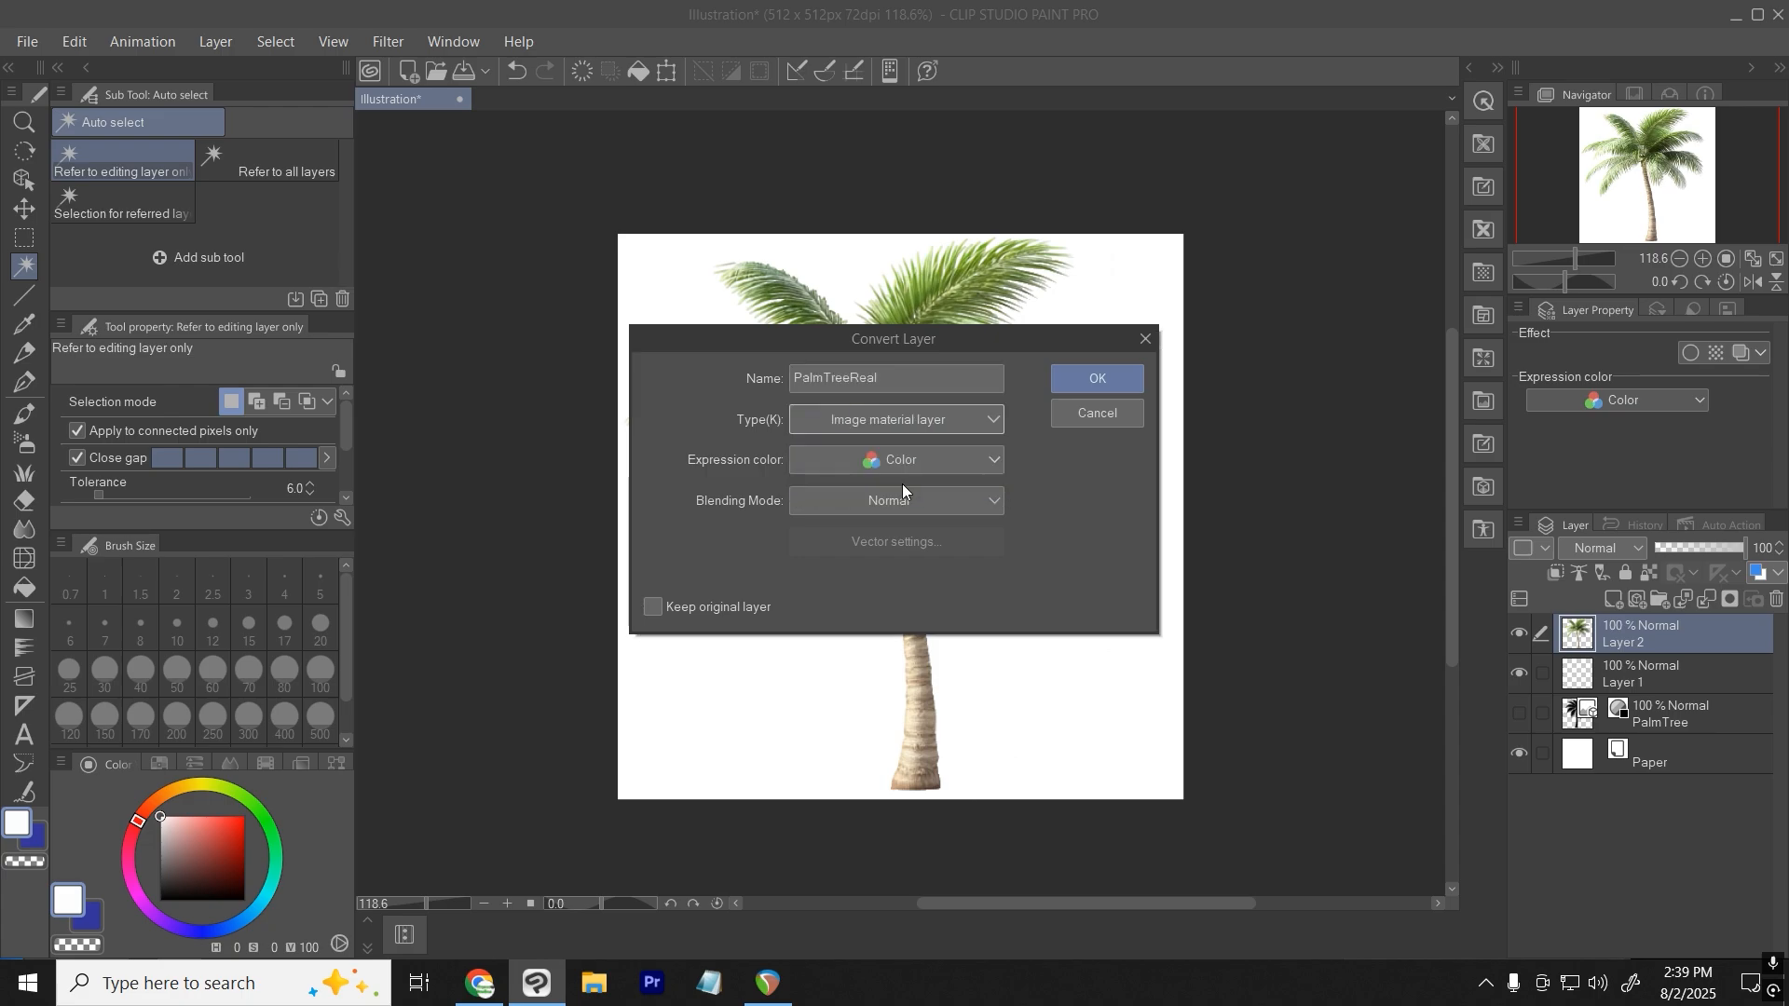
left_click(904, 468)
left_click(898, 518)
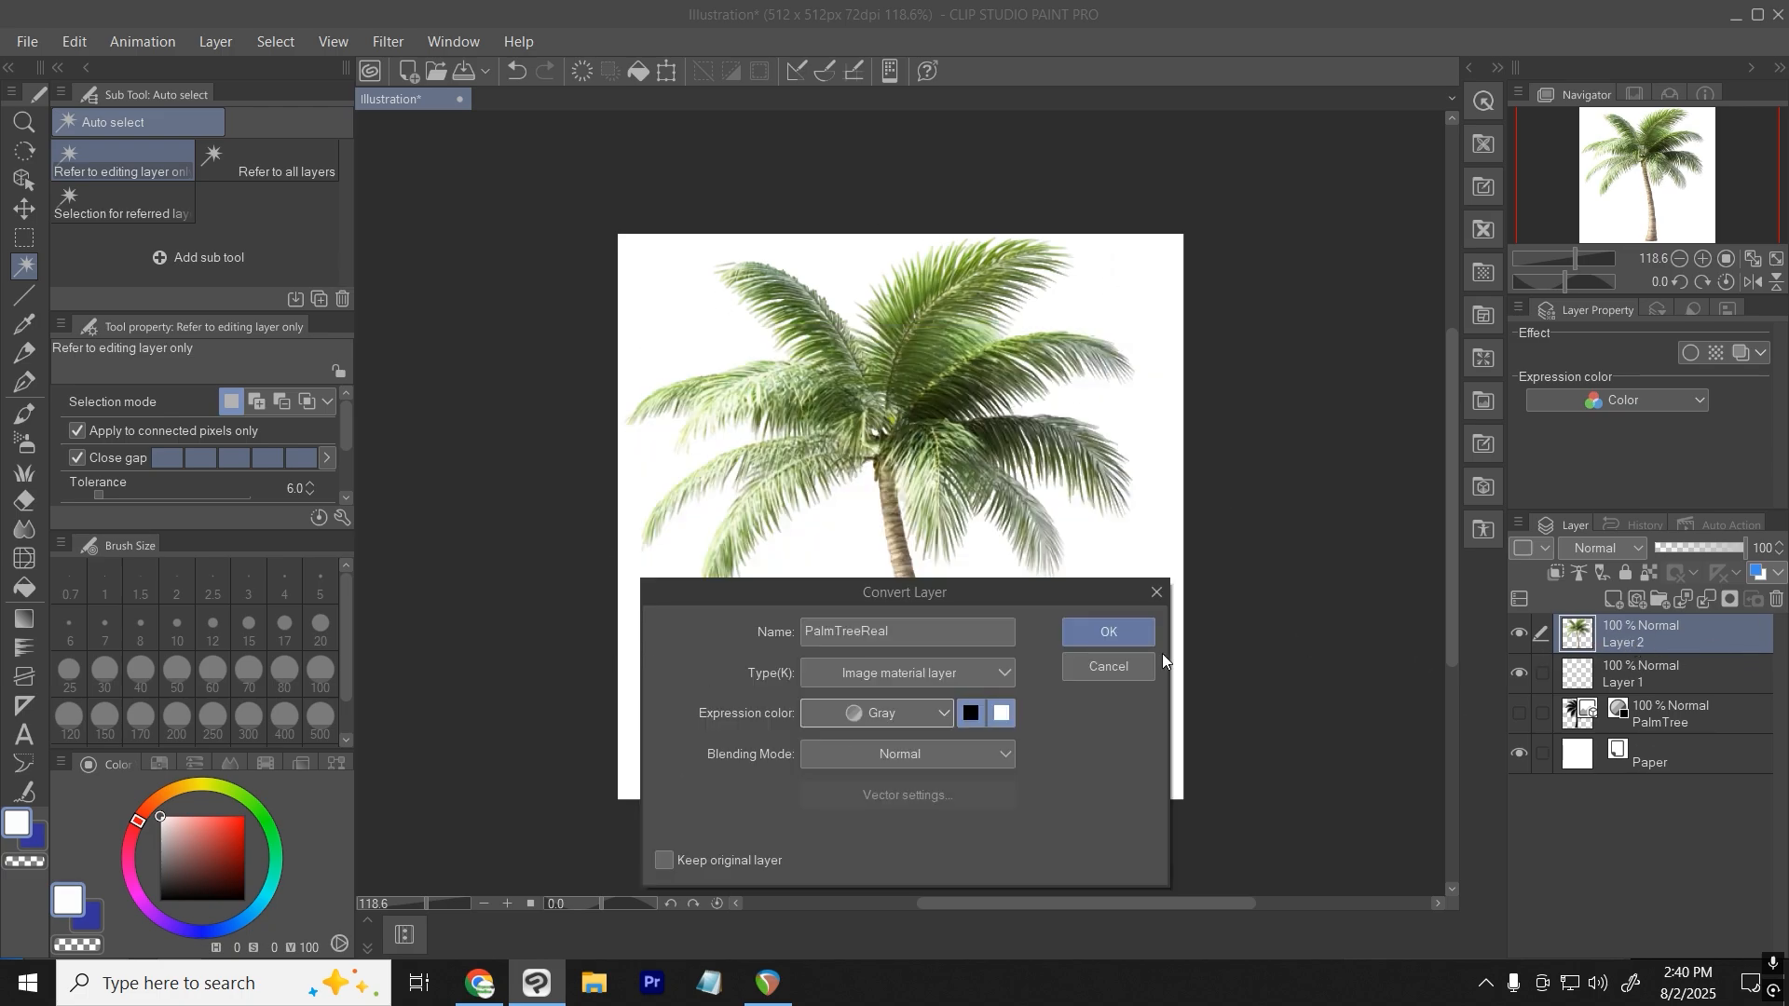
left_click(1114, 637)
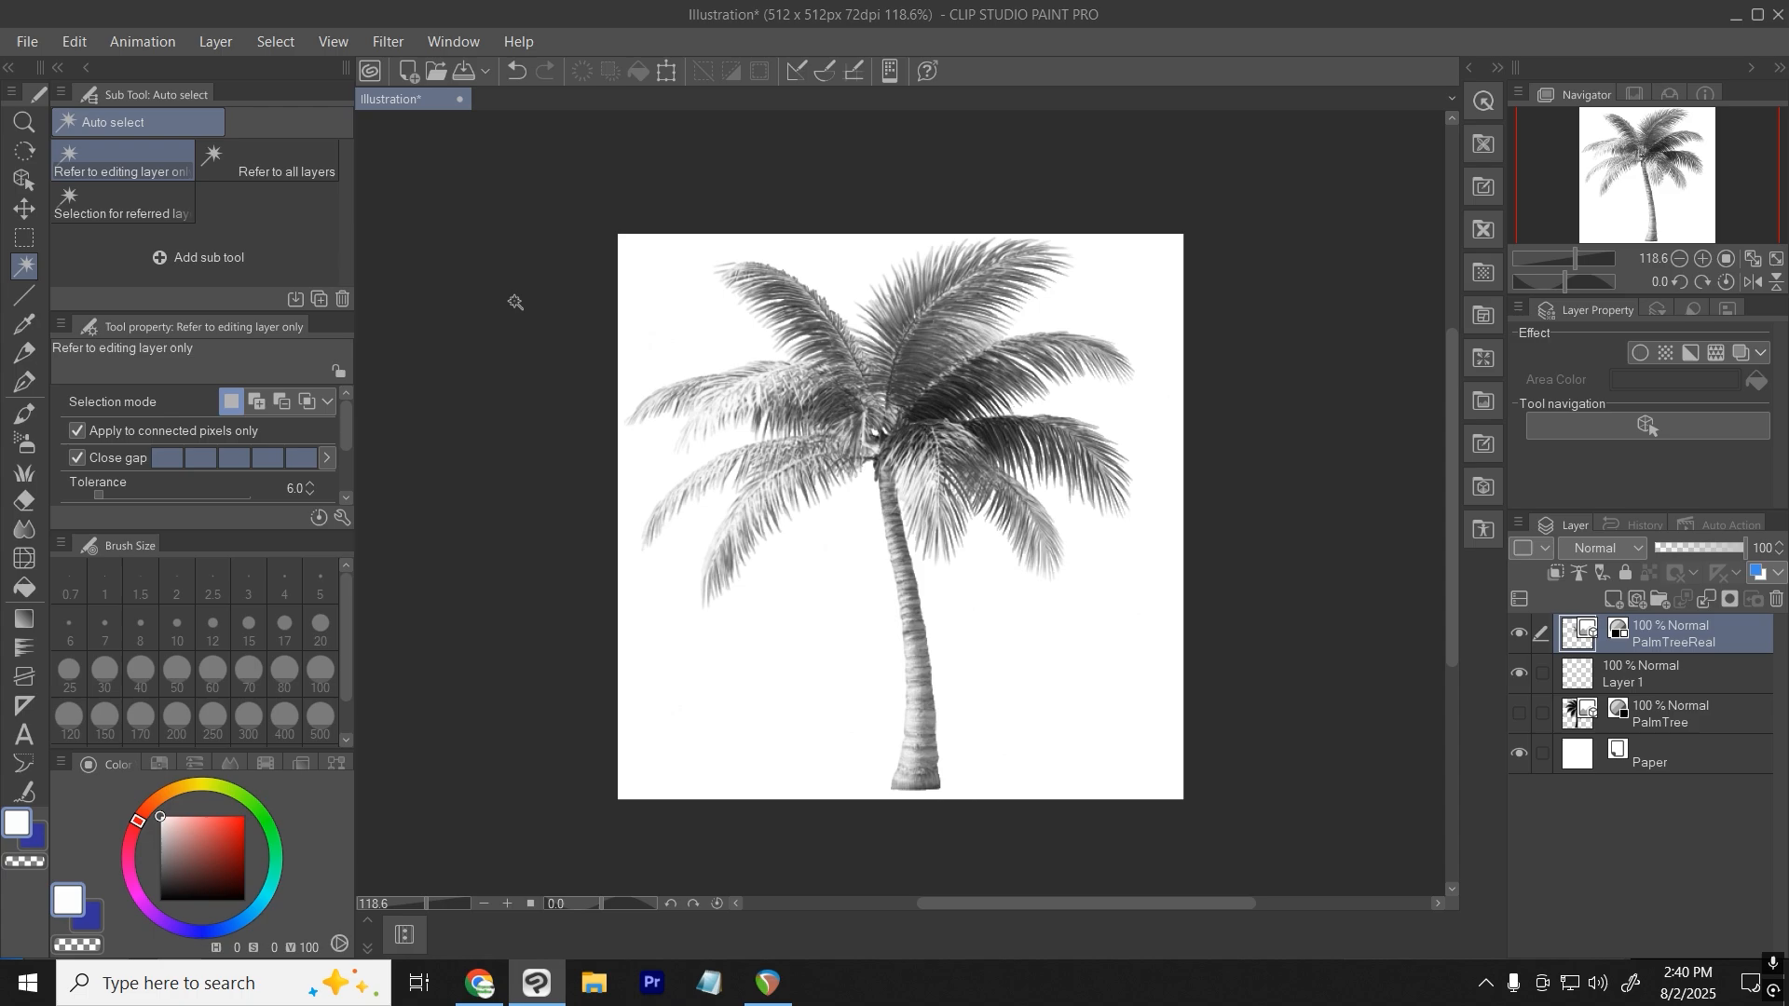
Register the layer as an image material named PalmTreeReal, usable as a brush tip shape and saved under Image material.
left_click(74, 41)
mouse_move(354, 536)
left_click(475, 540)
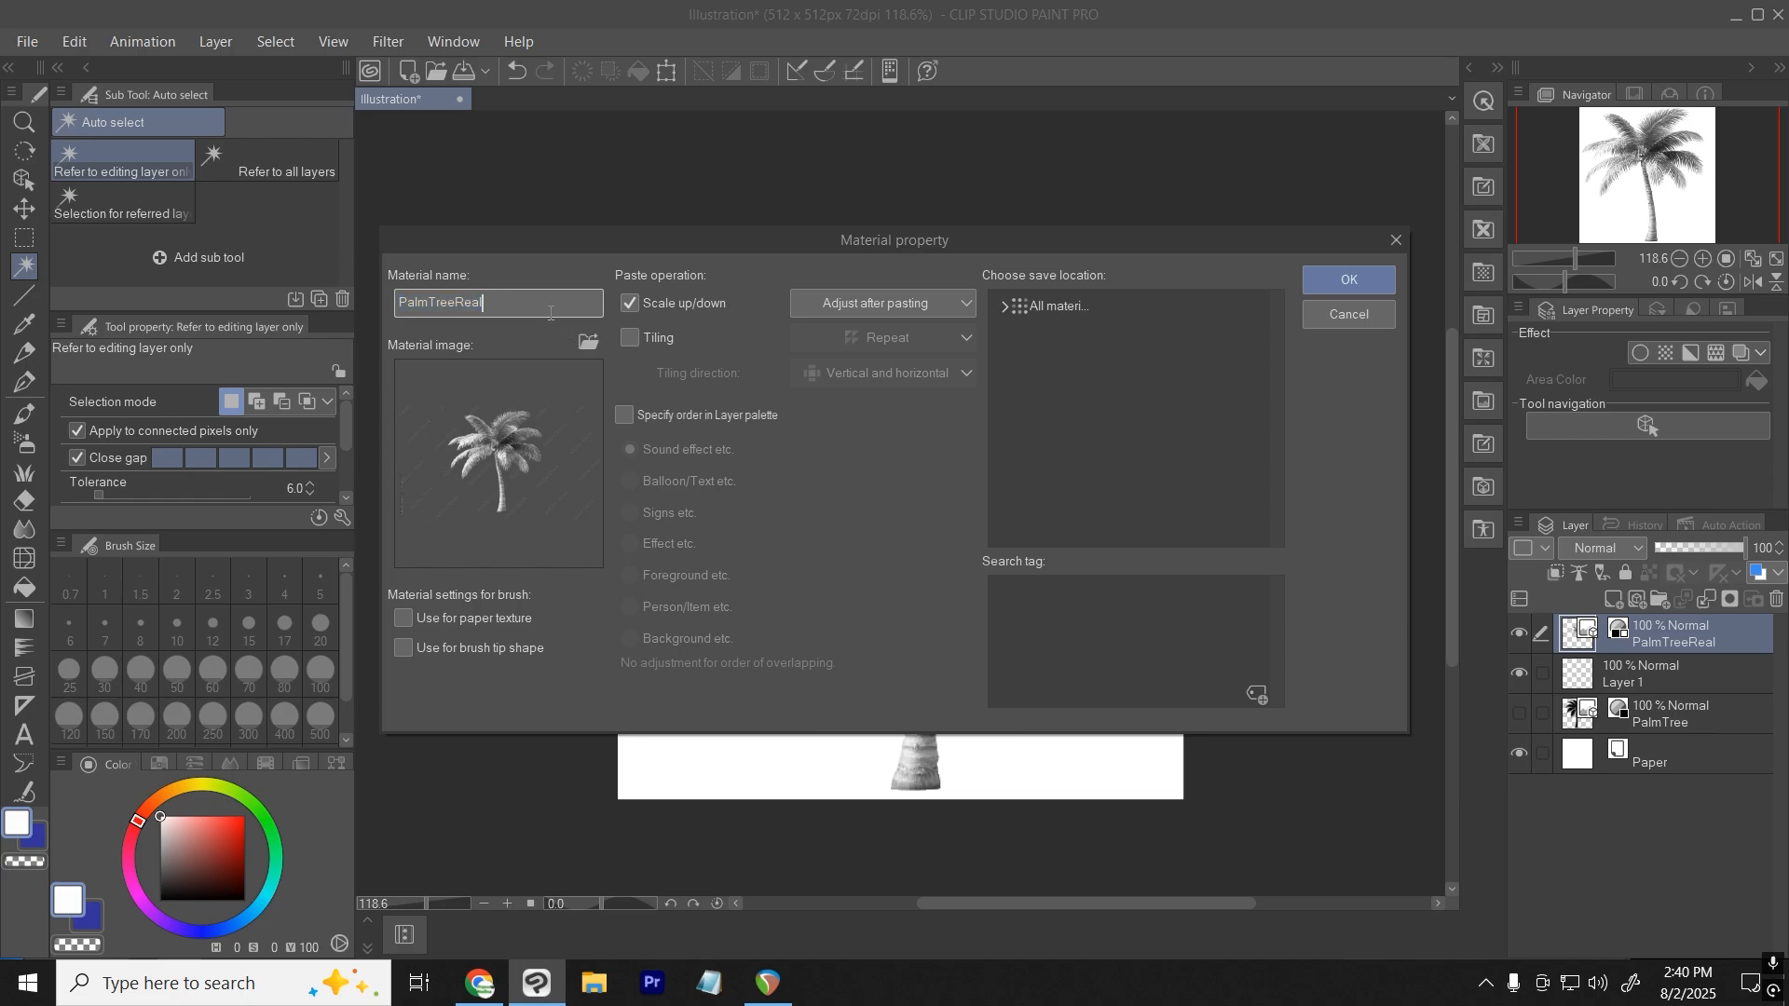
left_click(404, 652)
left_click(1005, 306)
left_click(1018, 430)
left_click(1031, 411)
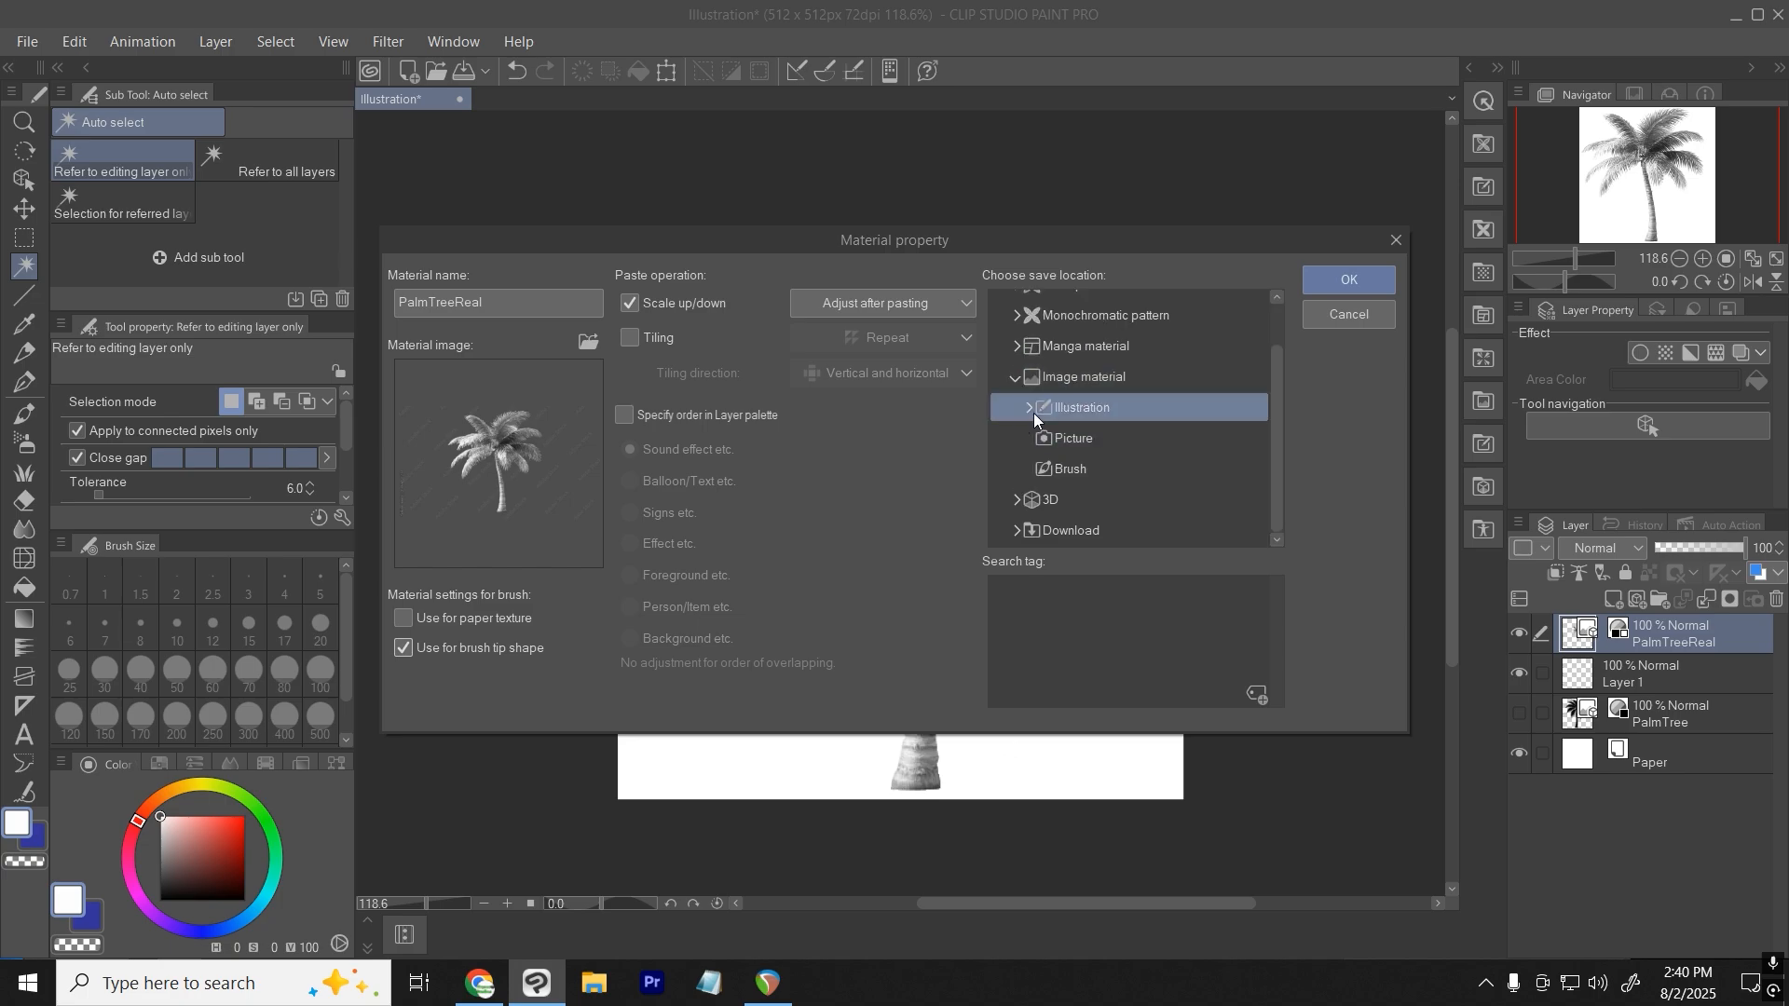
left_click(1080, 358)
left_click(1351, 281)
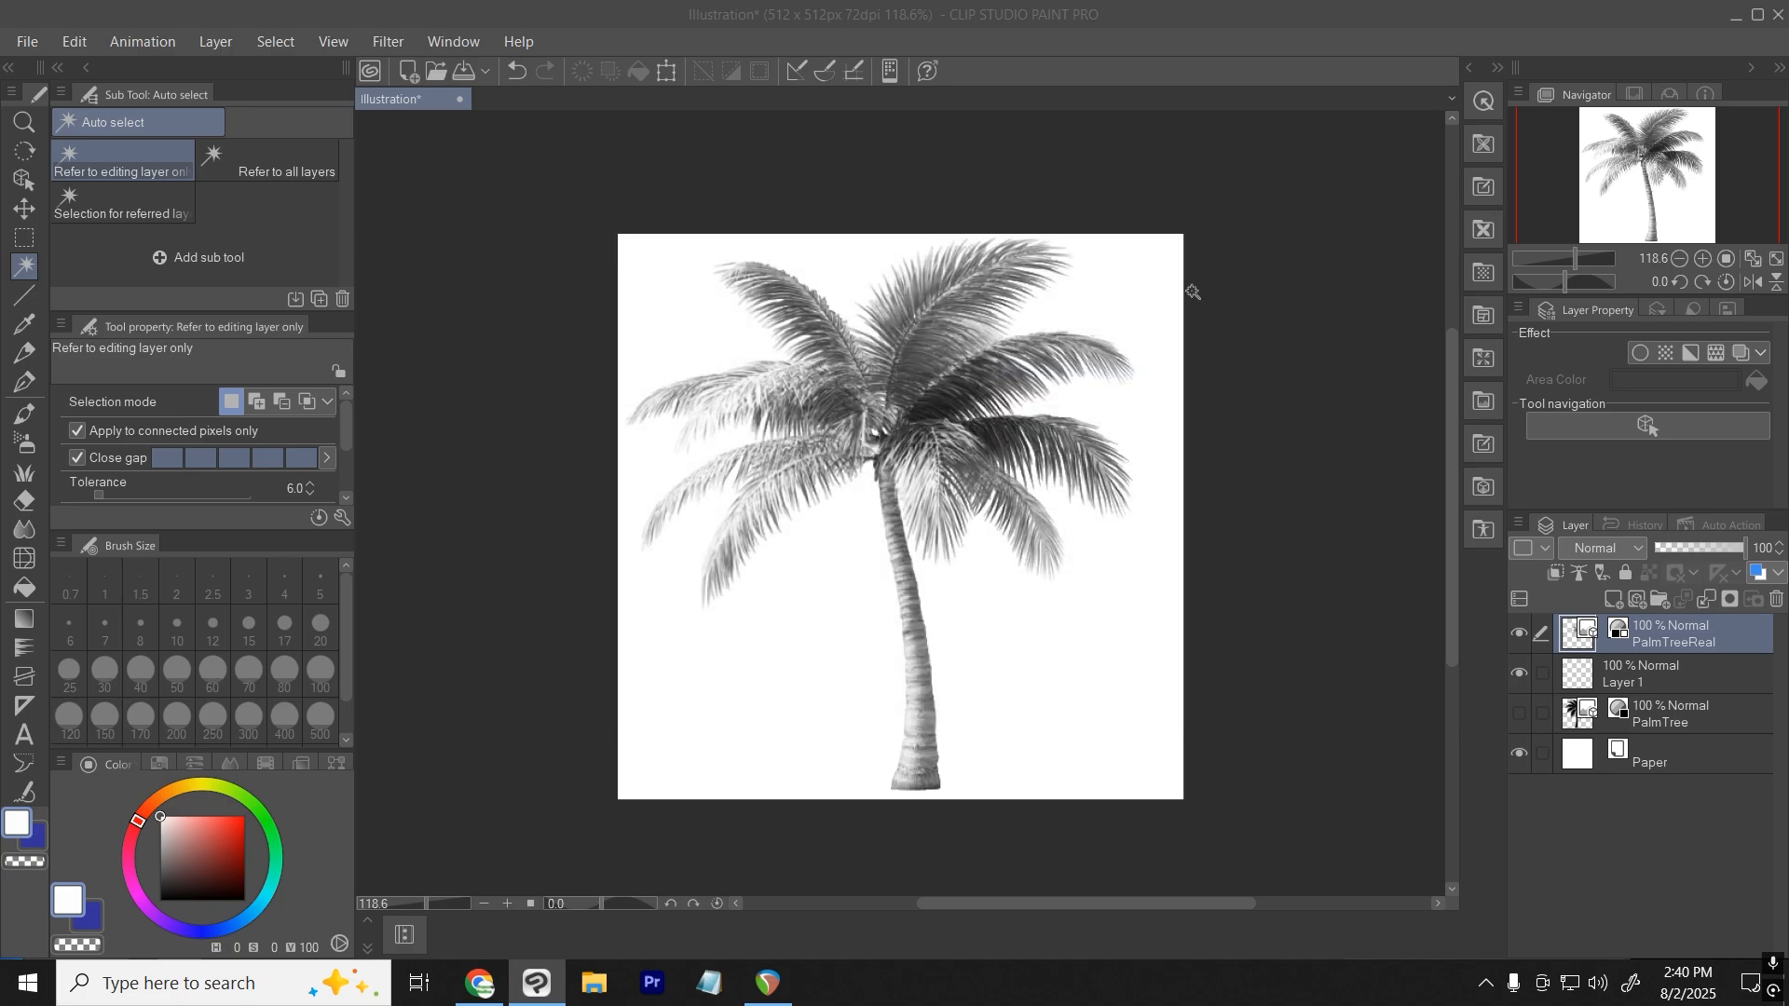
Duplicate the PalmTree decoration sub tool under the name PalmTreeReal.
left_click(25, 473)
right_click(226, 227)
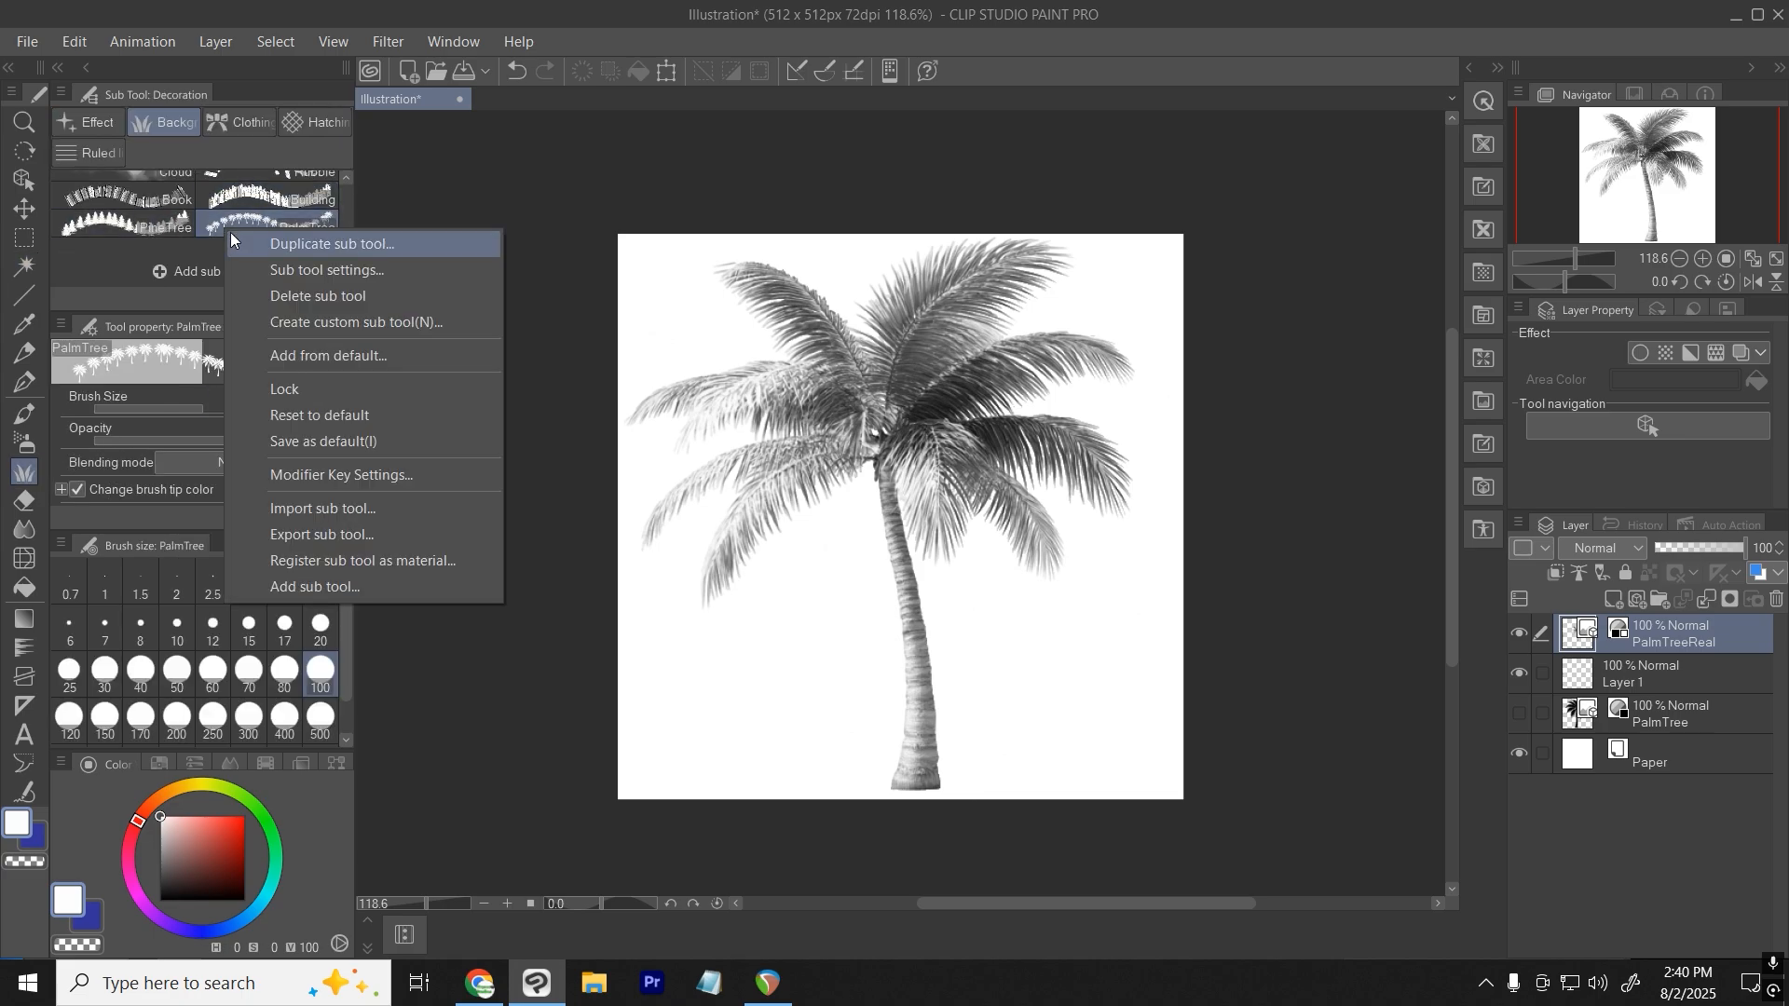
left_click(232, 242)
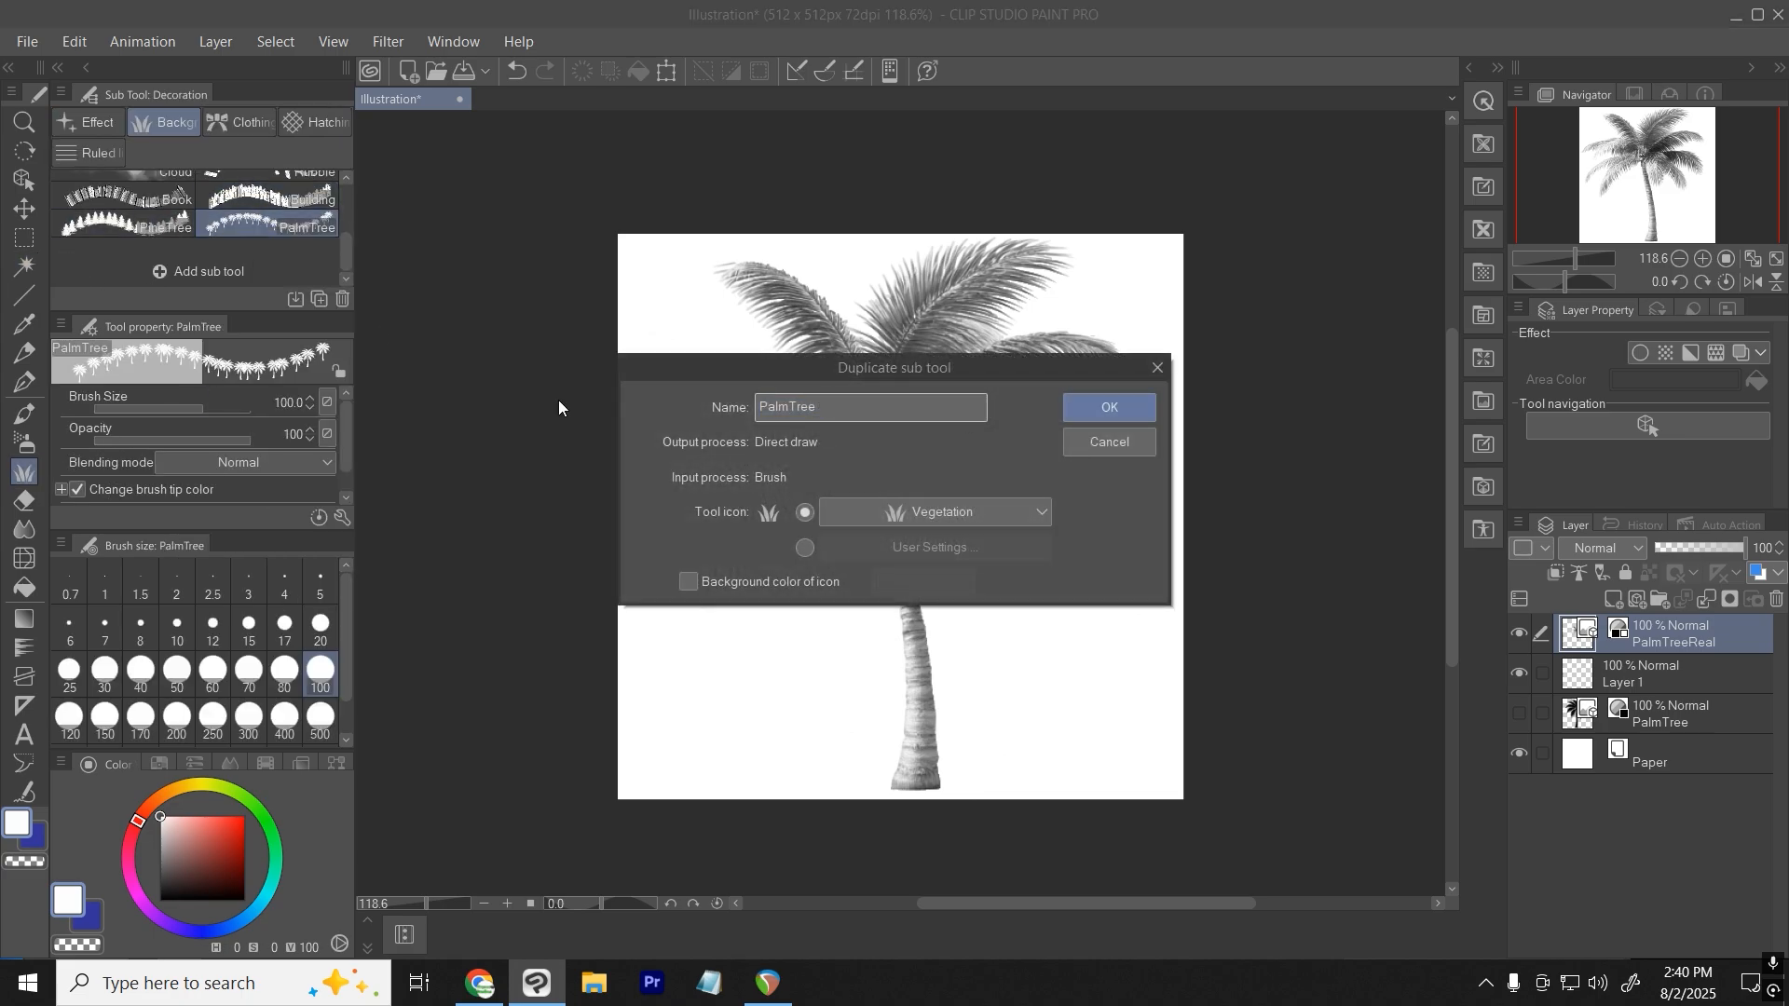
type("Real")
left_click(1111, 410)
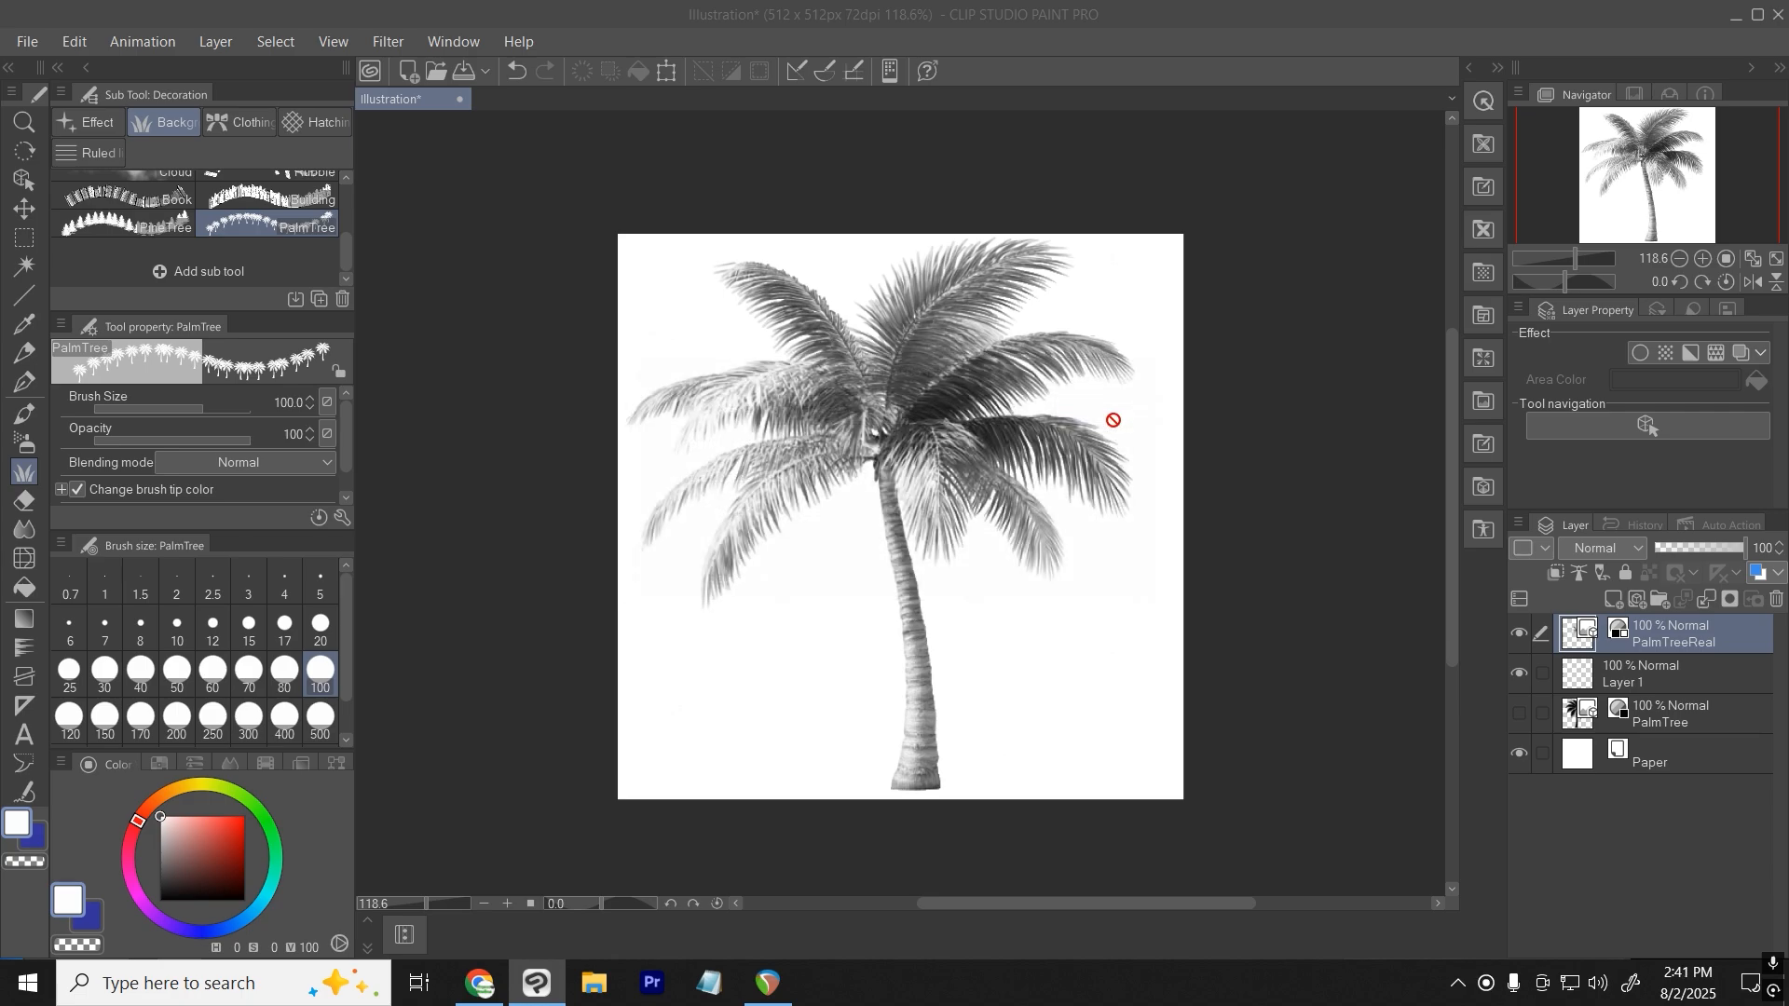
Add the gray PalmTreeReal image material, found by searching "palm", as a brush tip shape of the PalmTreeReal sub tool.
left_click(340, 517)
left_click(954, 299)
left_click(945, 322)
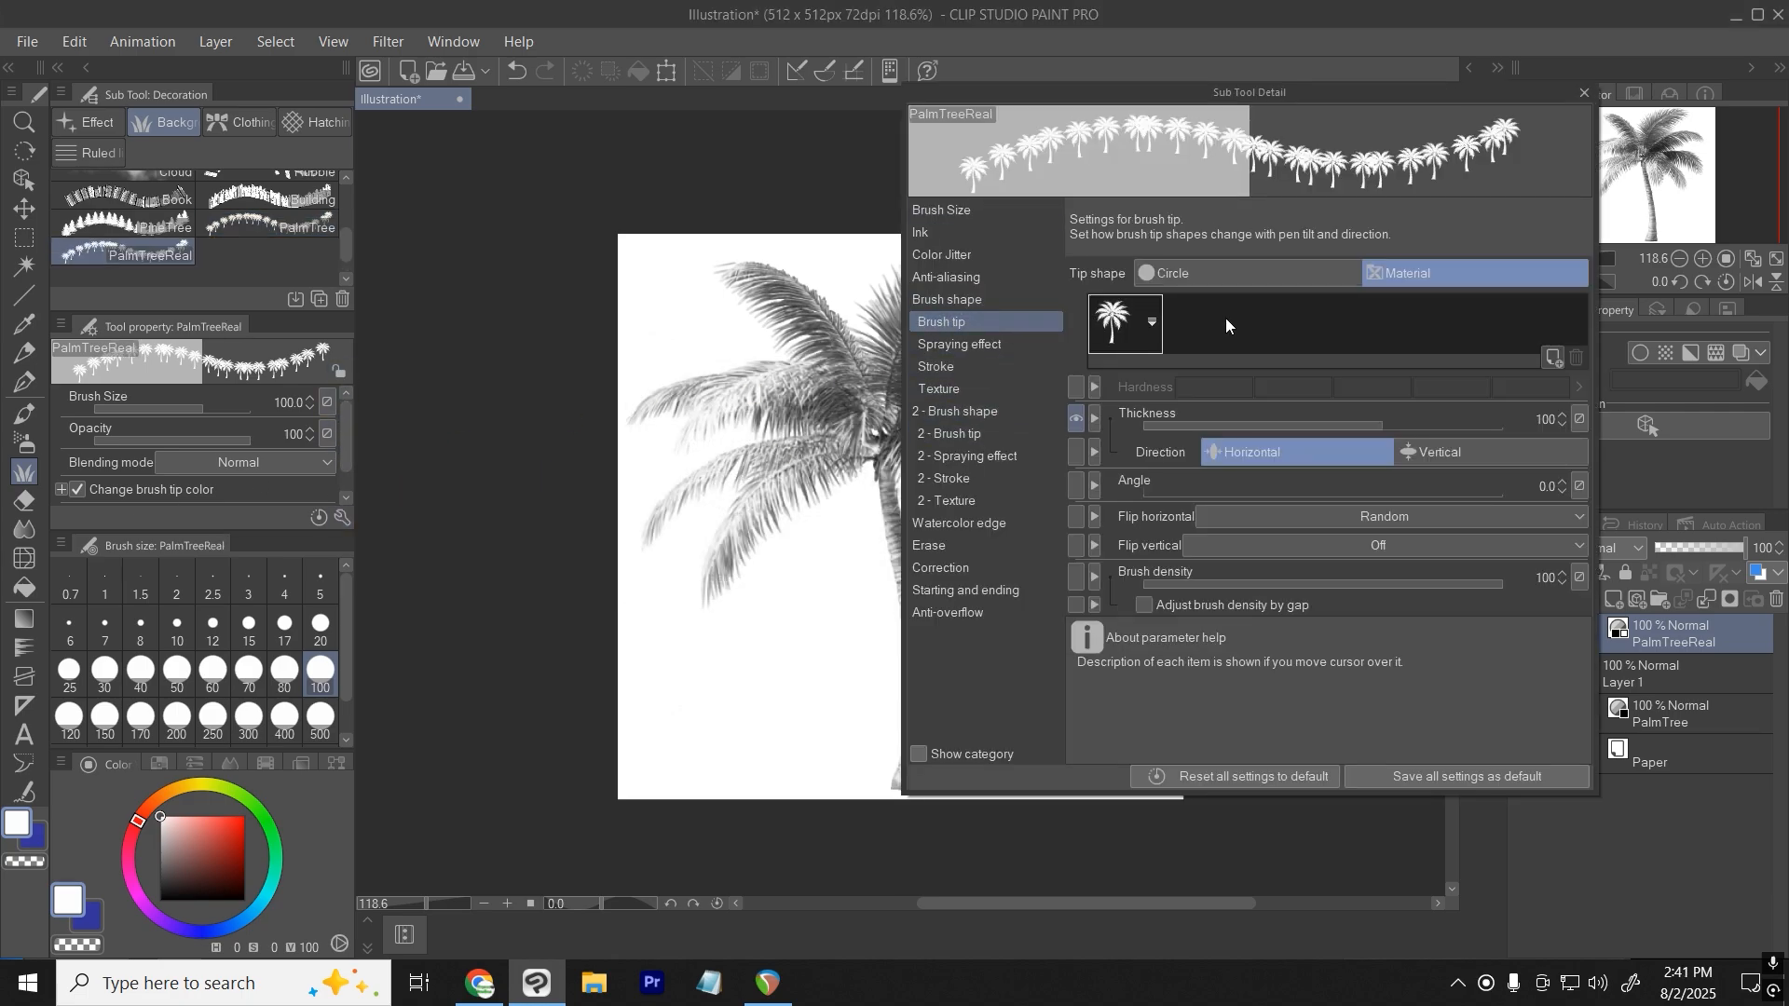
left_click(1152, 322)
left_click(562, 316)
type("palm")
left_click(715, 516)
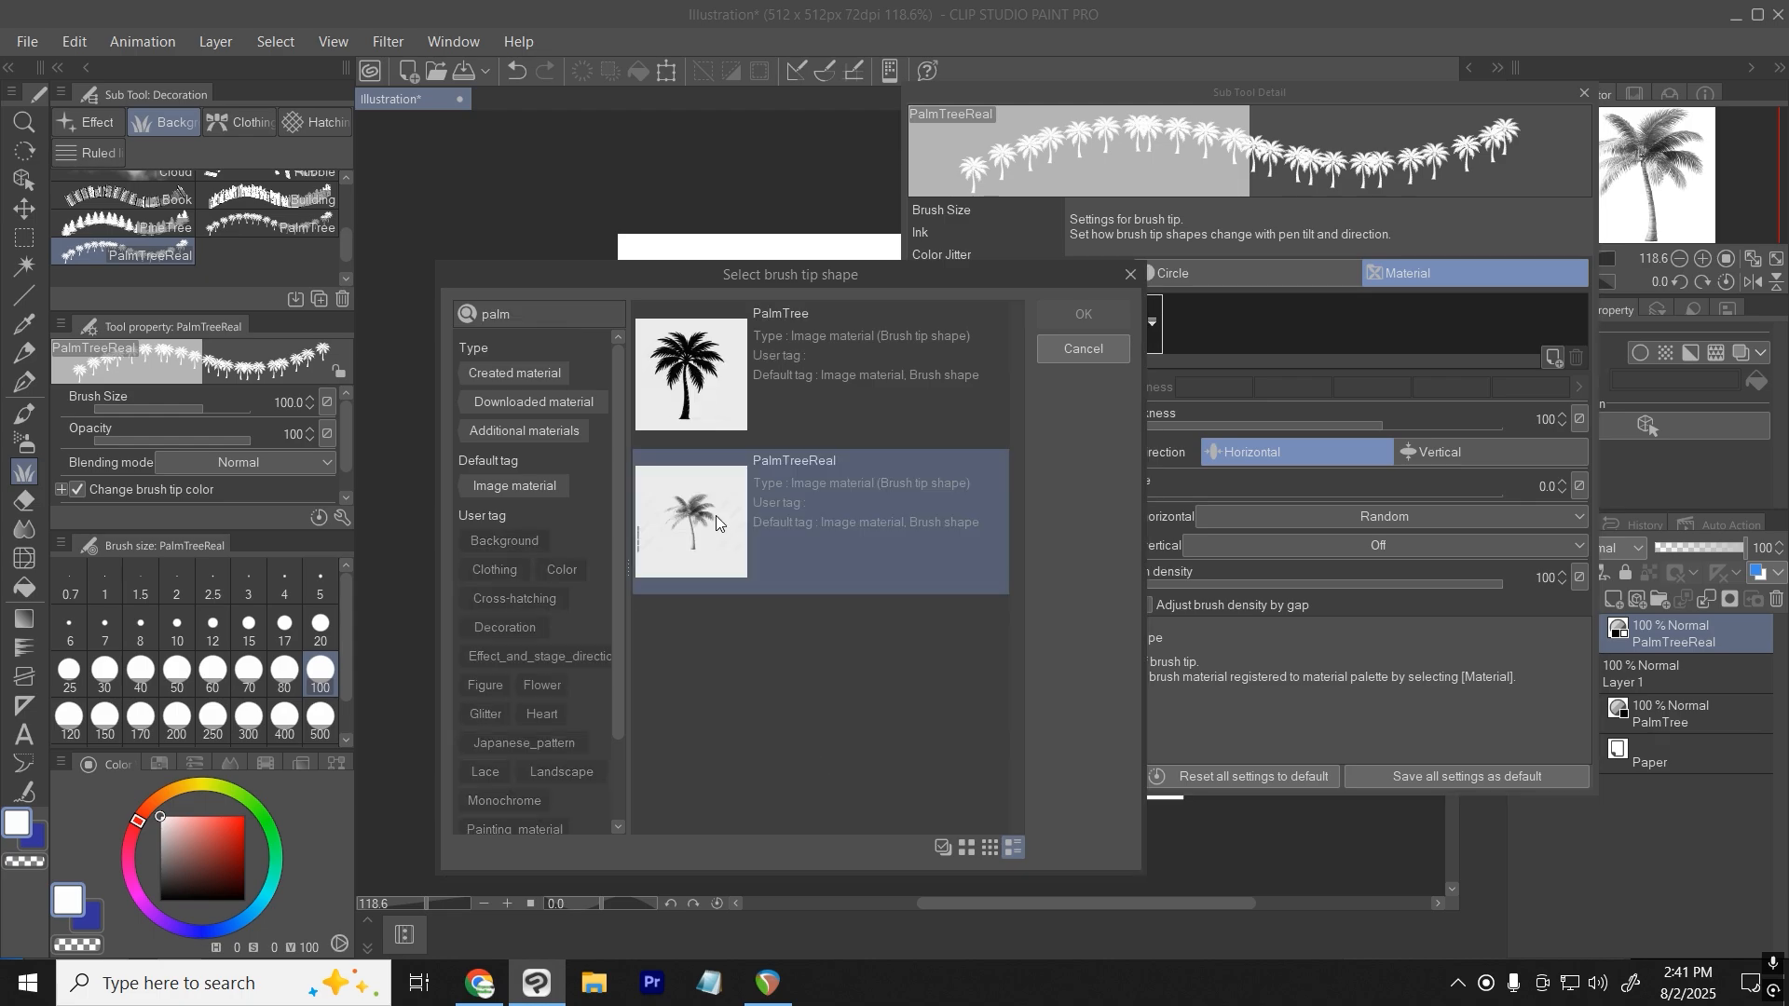
left_click(1083, 315)
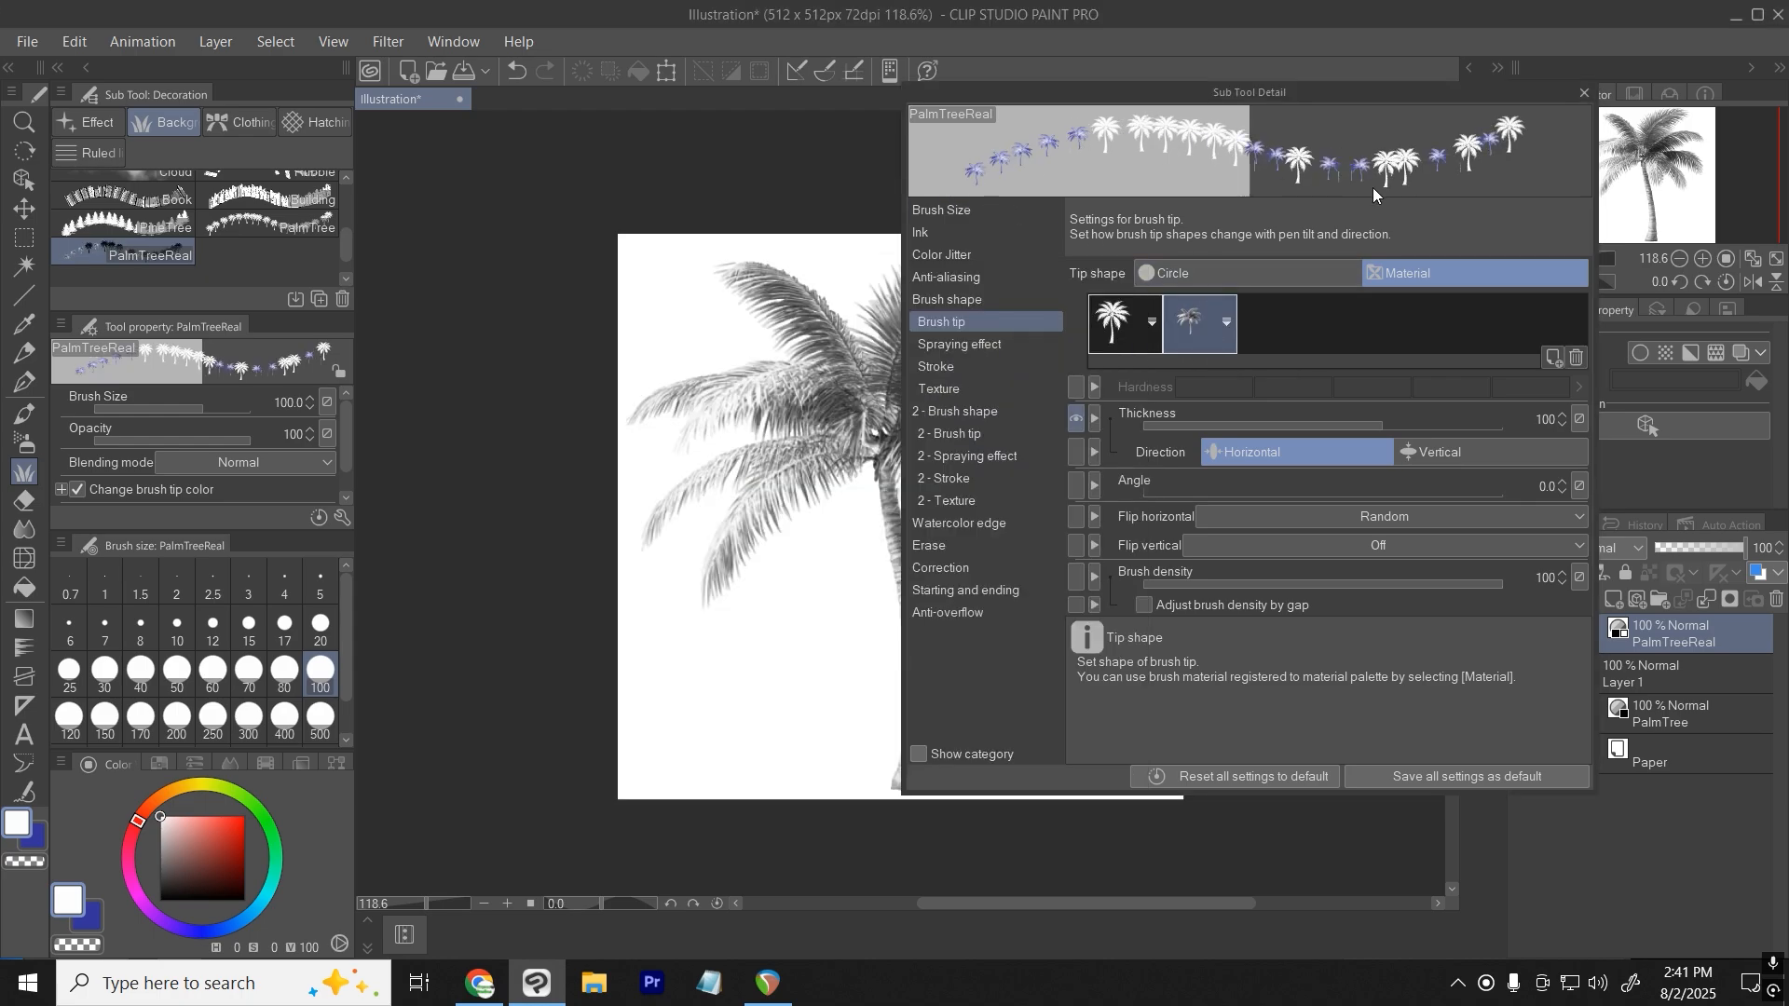
Delete the white PalmTree tip shape from the PalmTreeReal brush and close its detailed settings.
left_click(1134, 333)
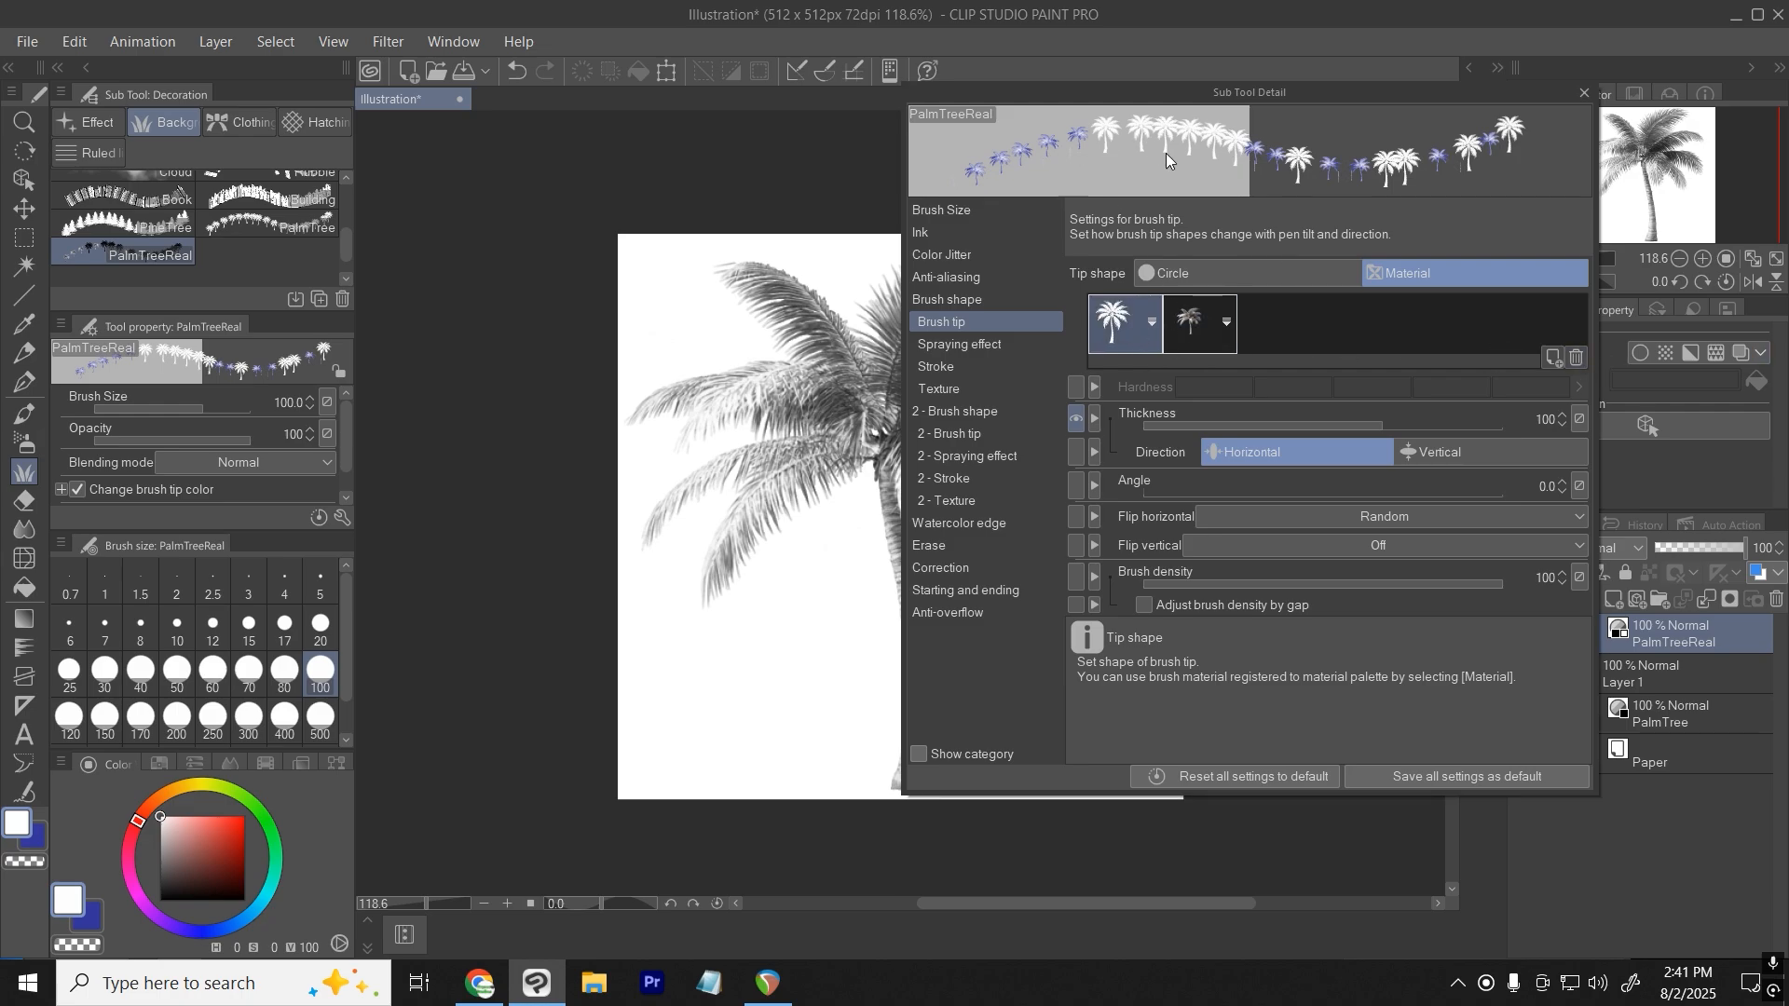
left_click(1577, 359)
left_click(927, 372)
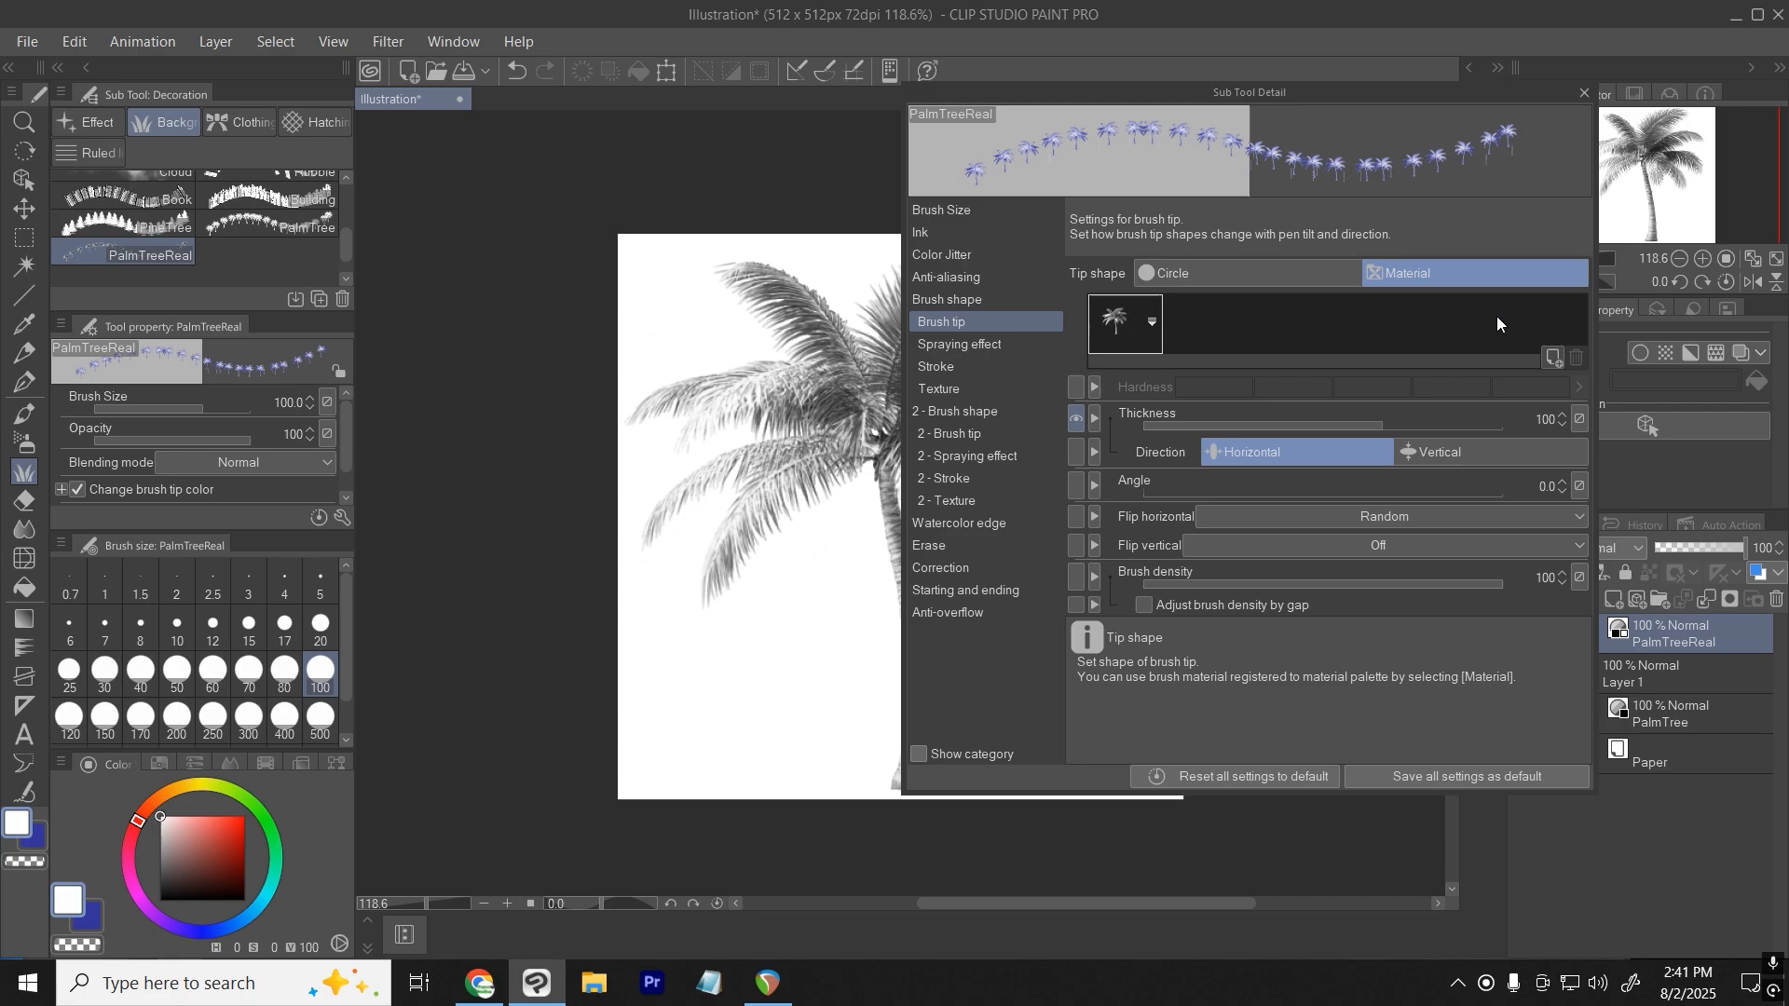
left_click(1584, 92)
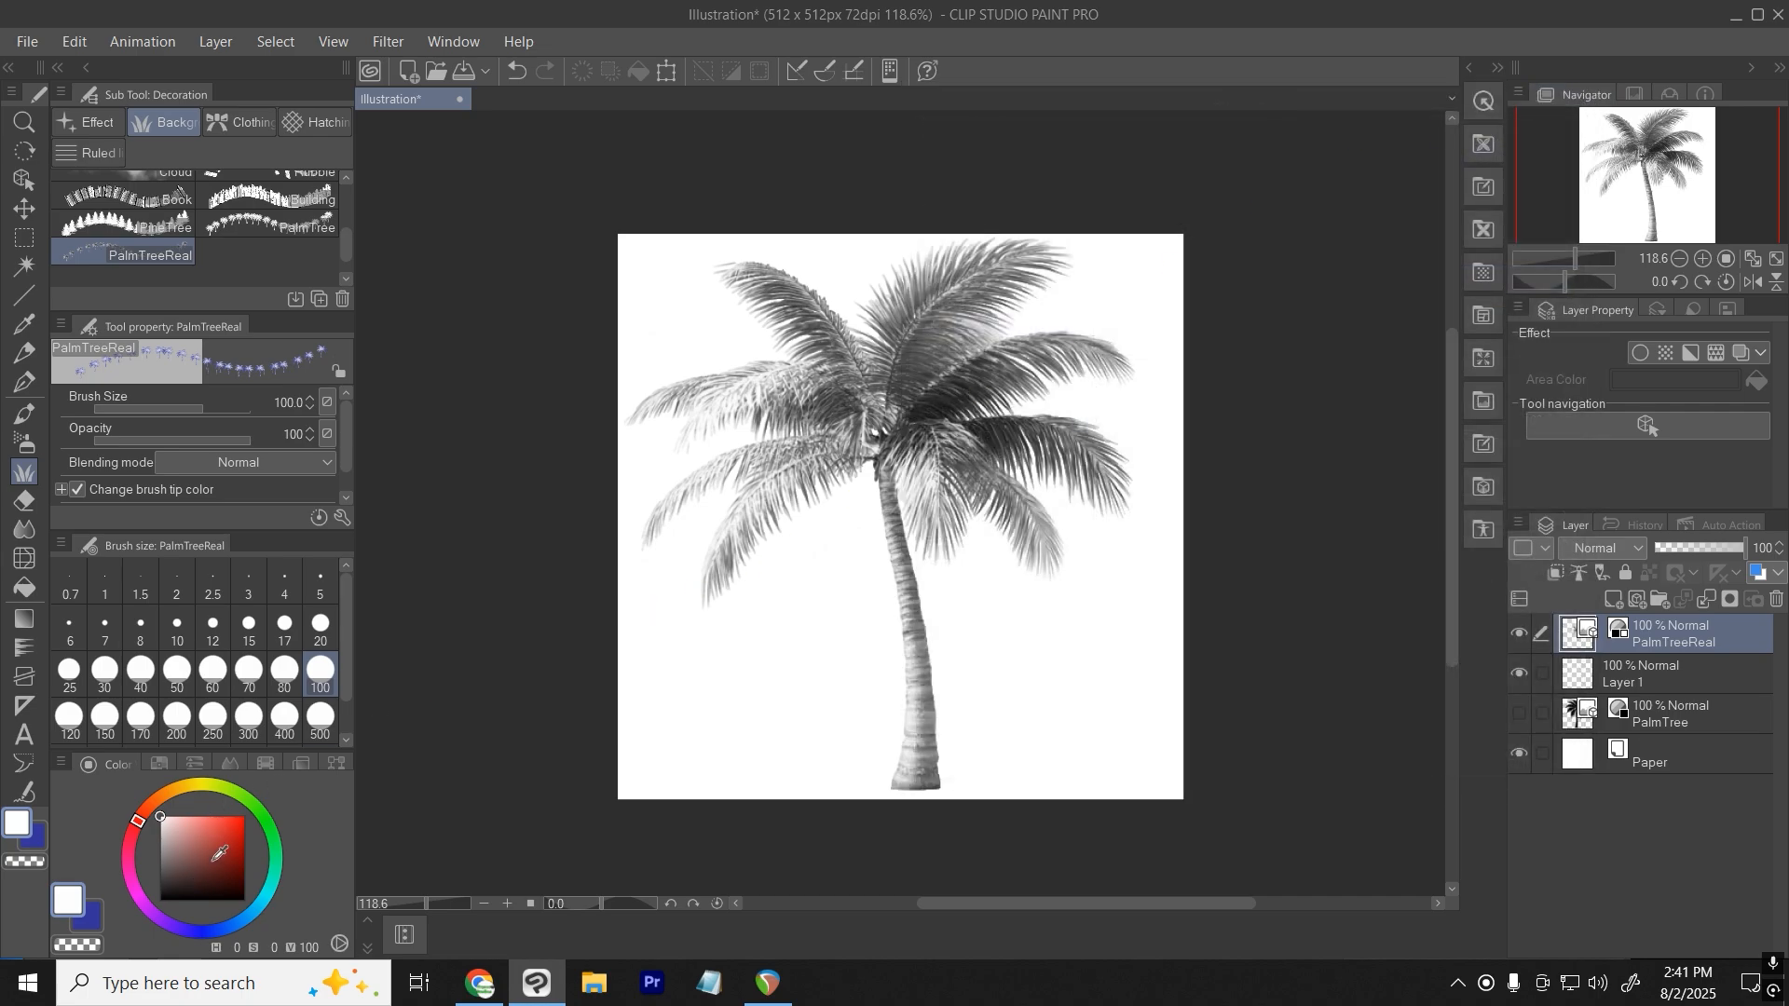
Set the main color to dark green and the sub color to light blue (H 240, S 56, V 100), and make Layer 1 active.
left_click_drag(226, 849, 244, 816)
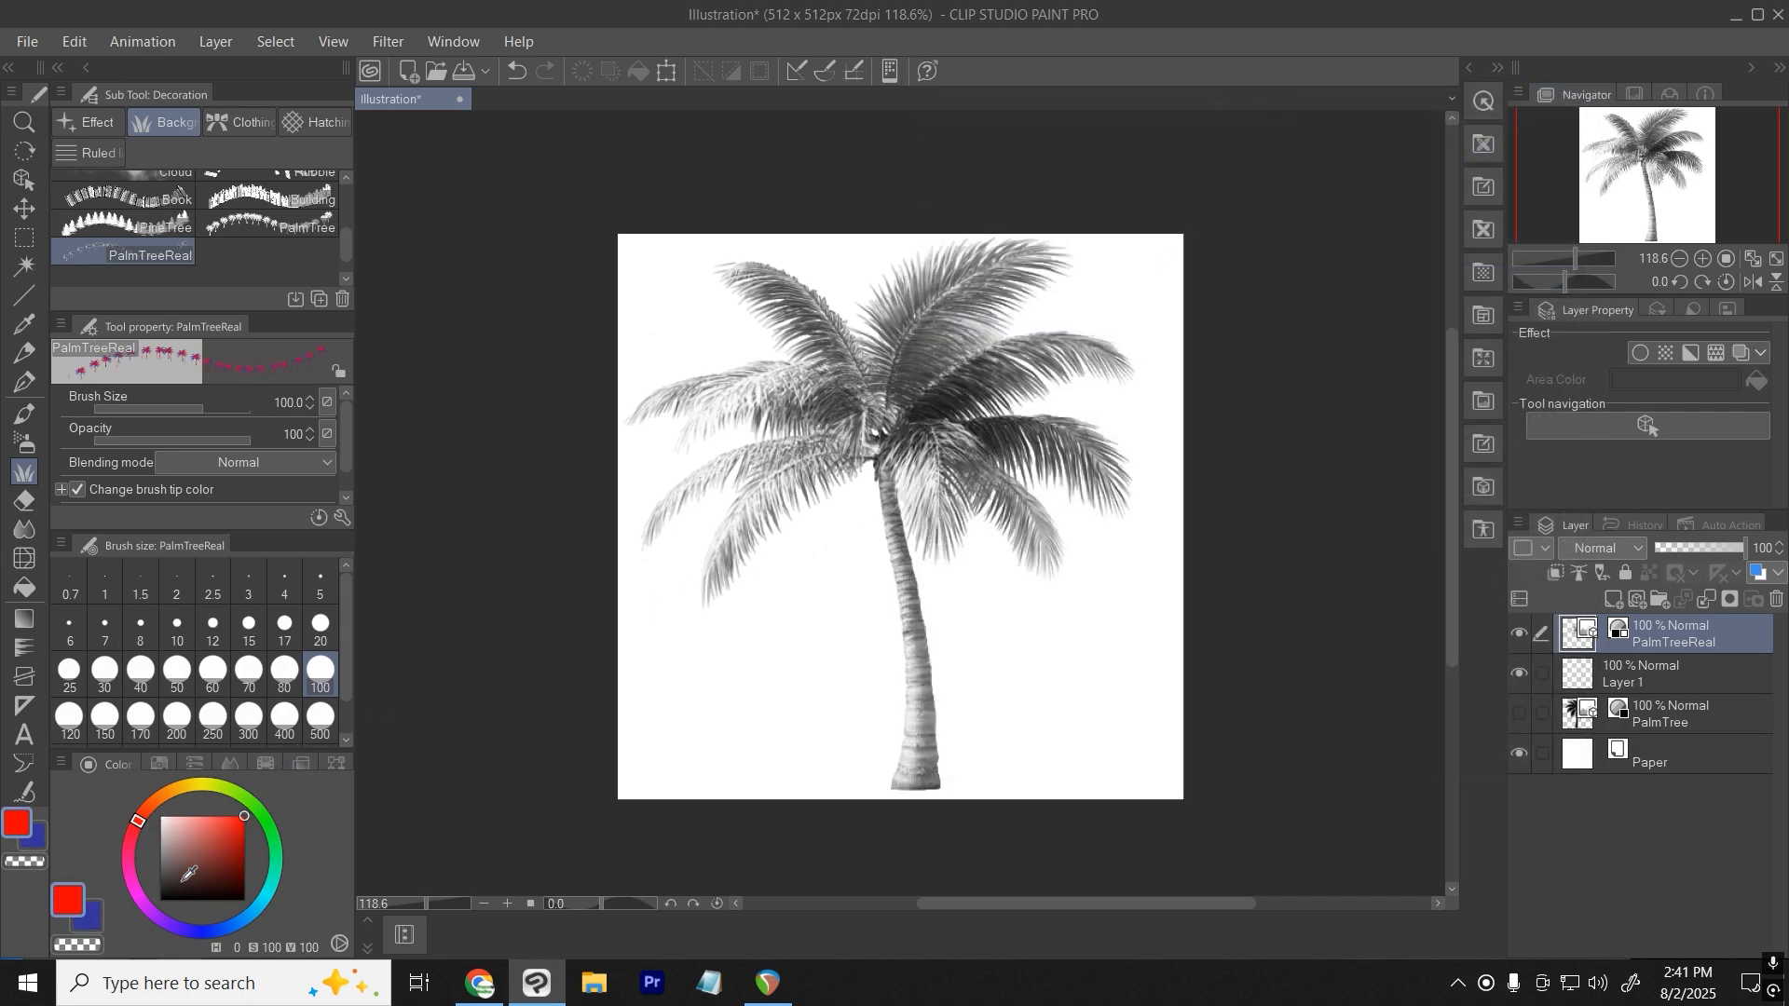
left_click(266, 828)
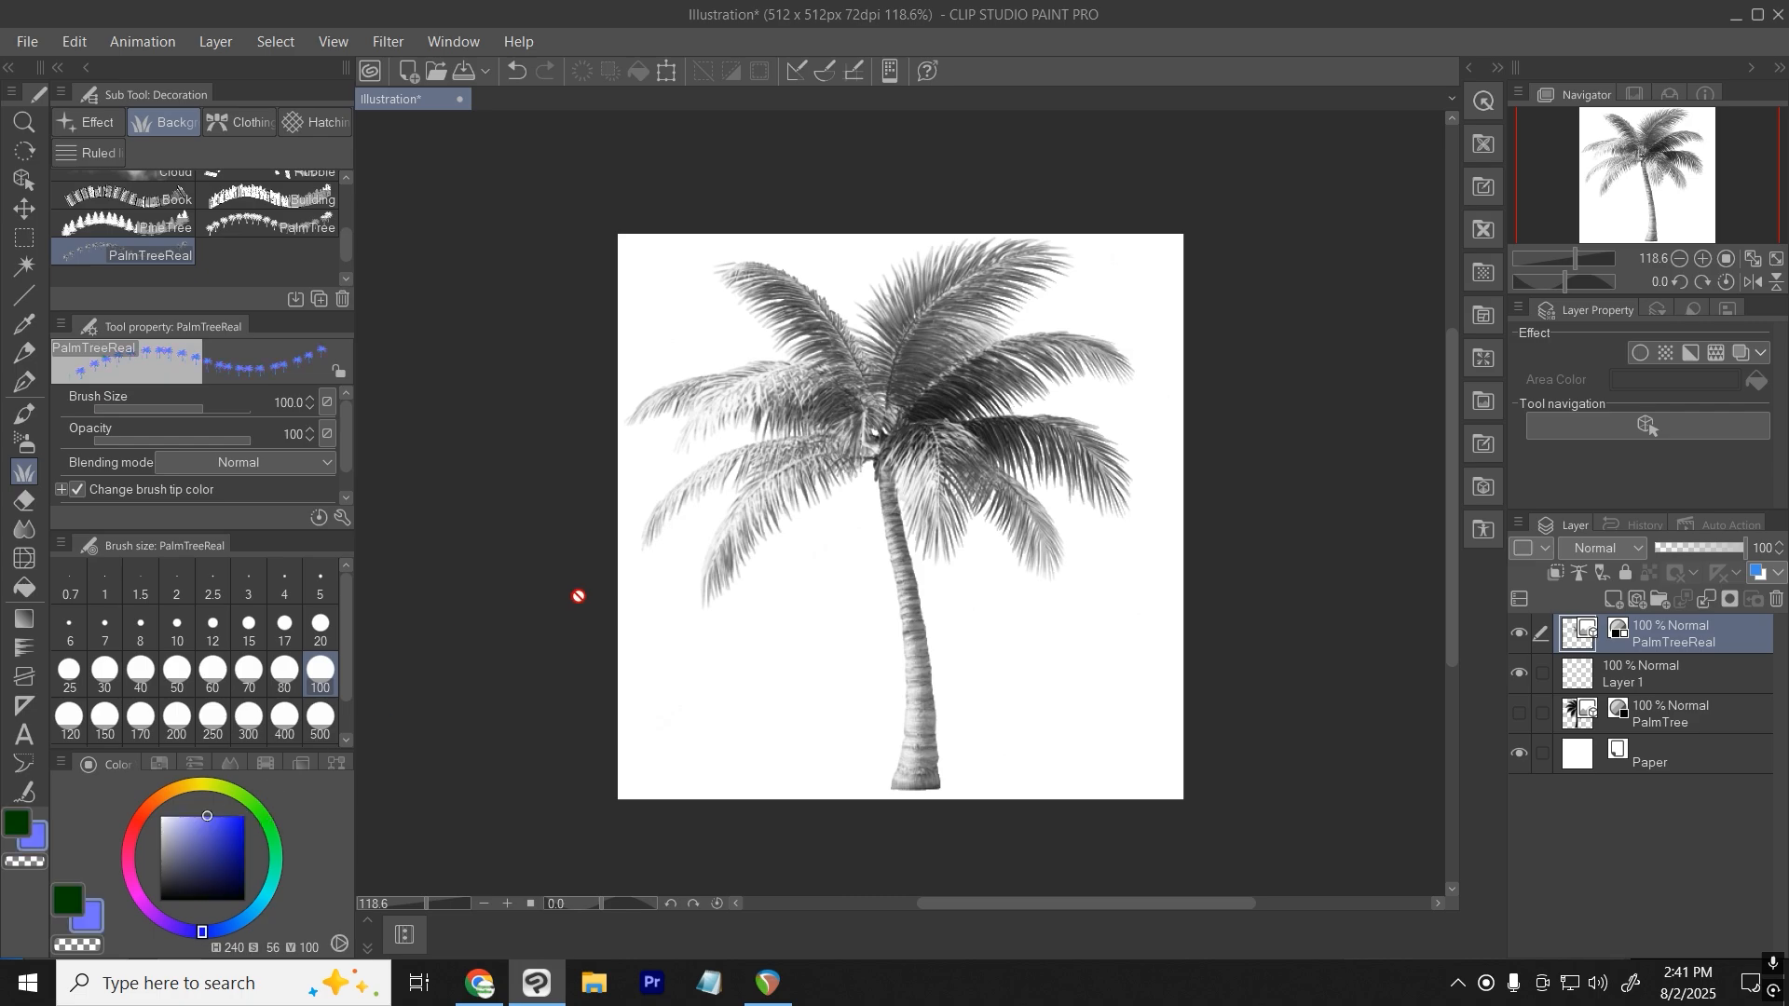
left_click(1651, 667)
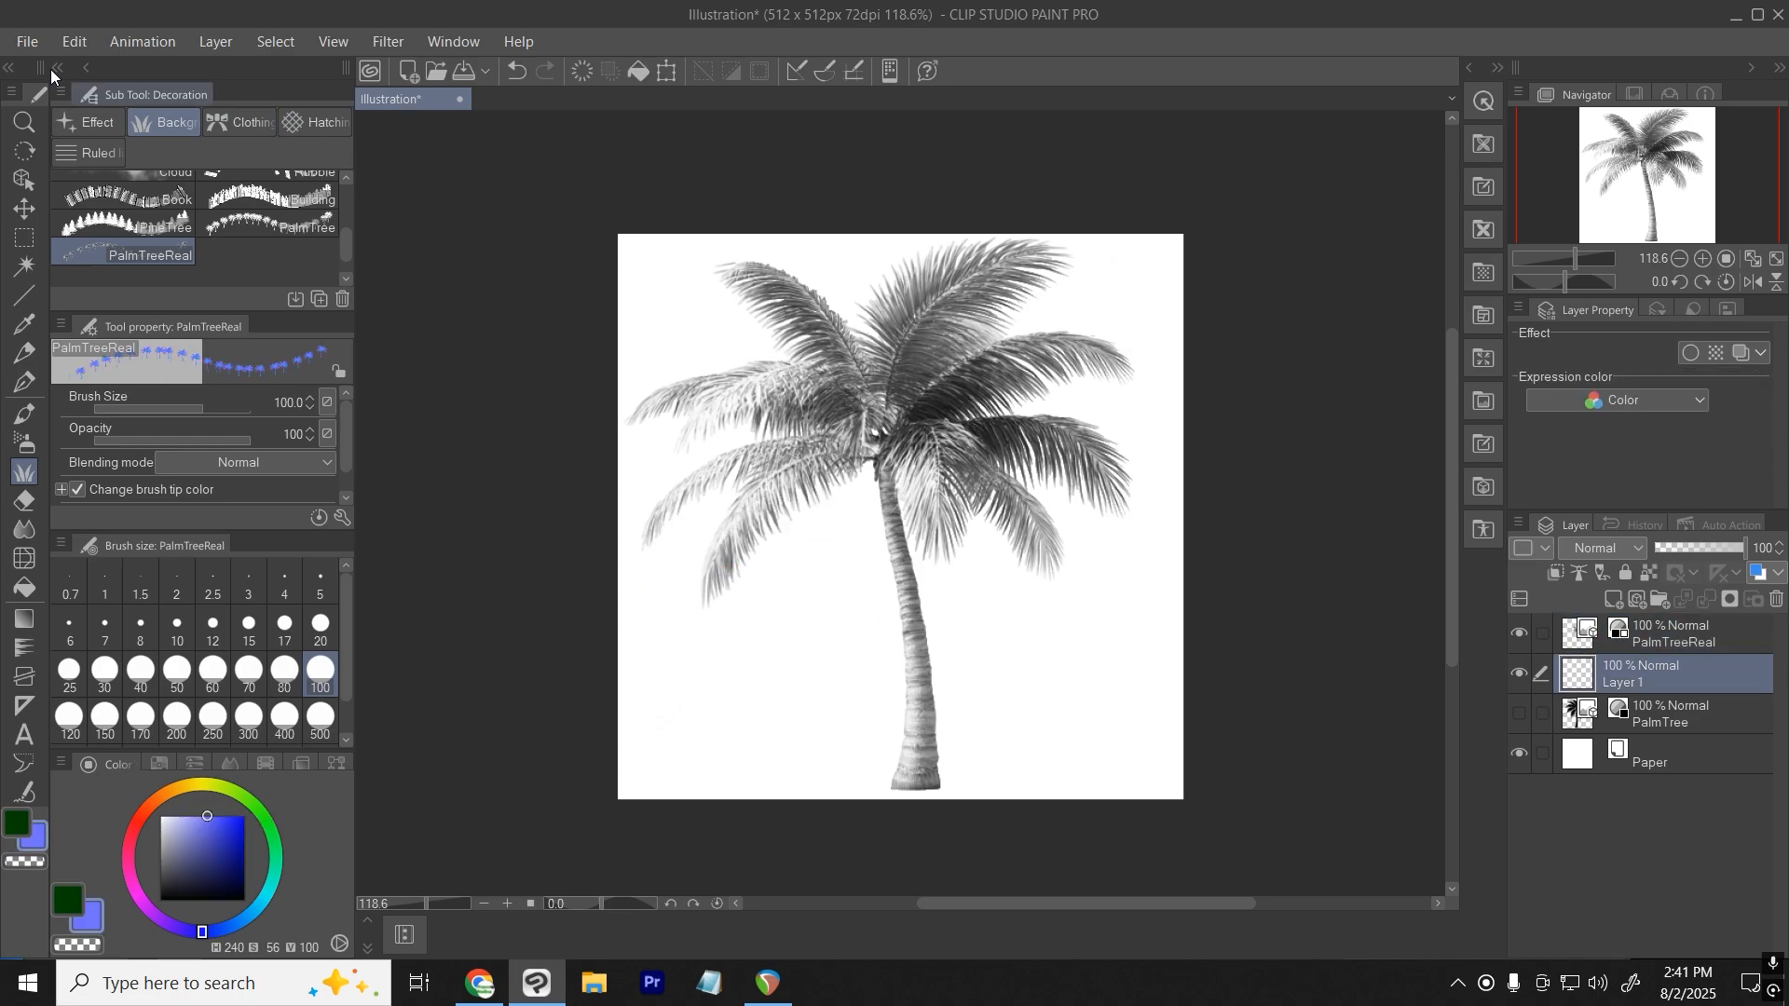
Create a new illustration canvas named Illustration2 at 1920 x 1200 px, 72 dpi, with white paper.
left_click(27, 42)
left_click(80, 71)
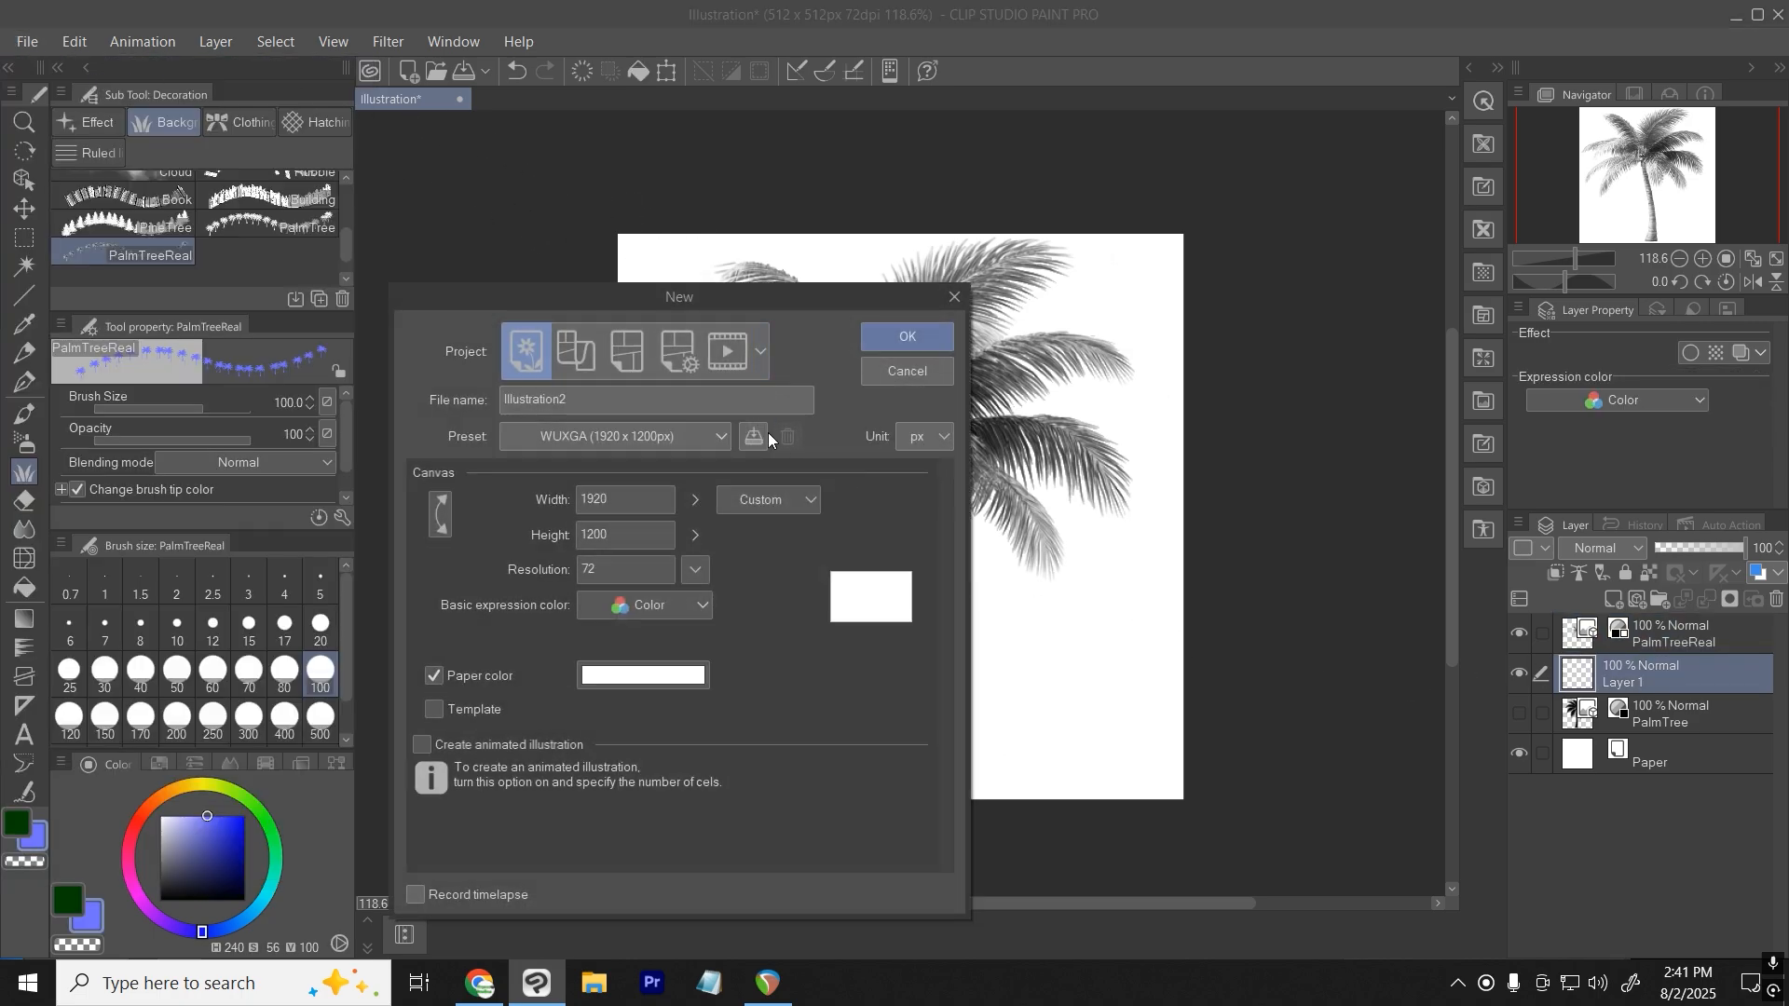
left_click(893, 338)
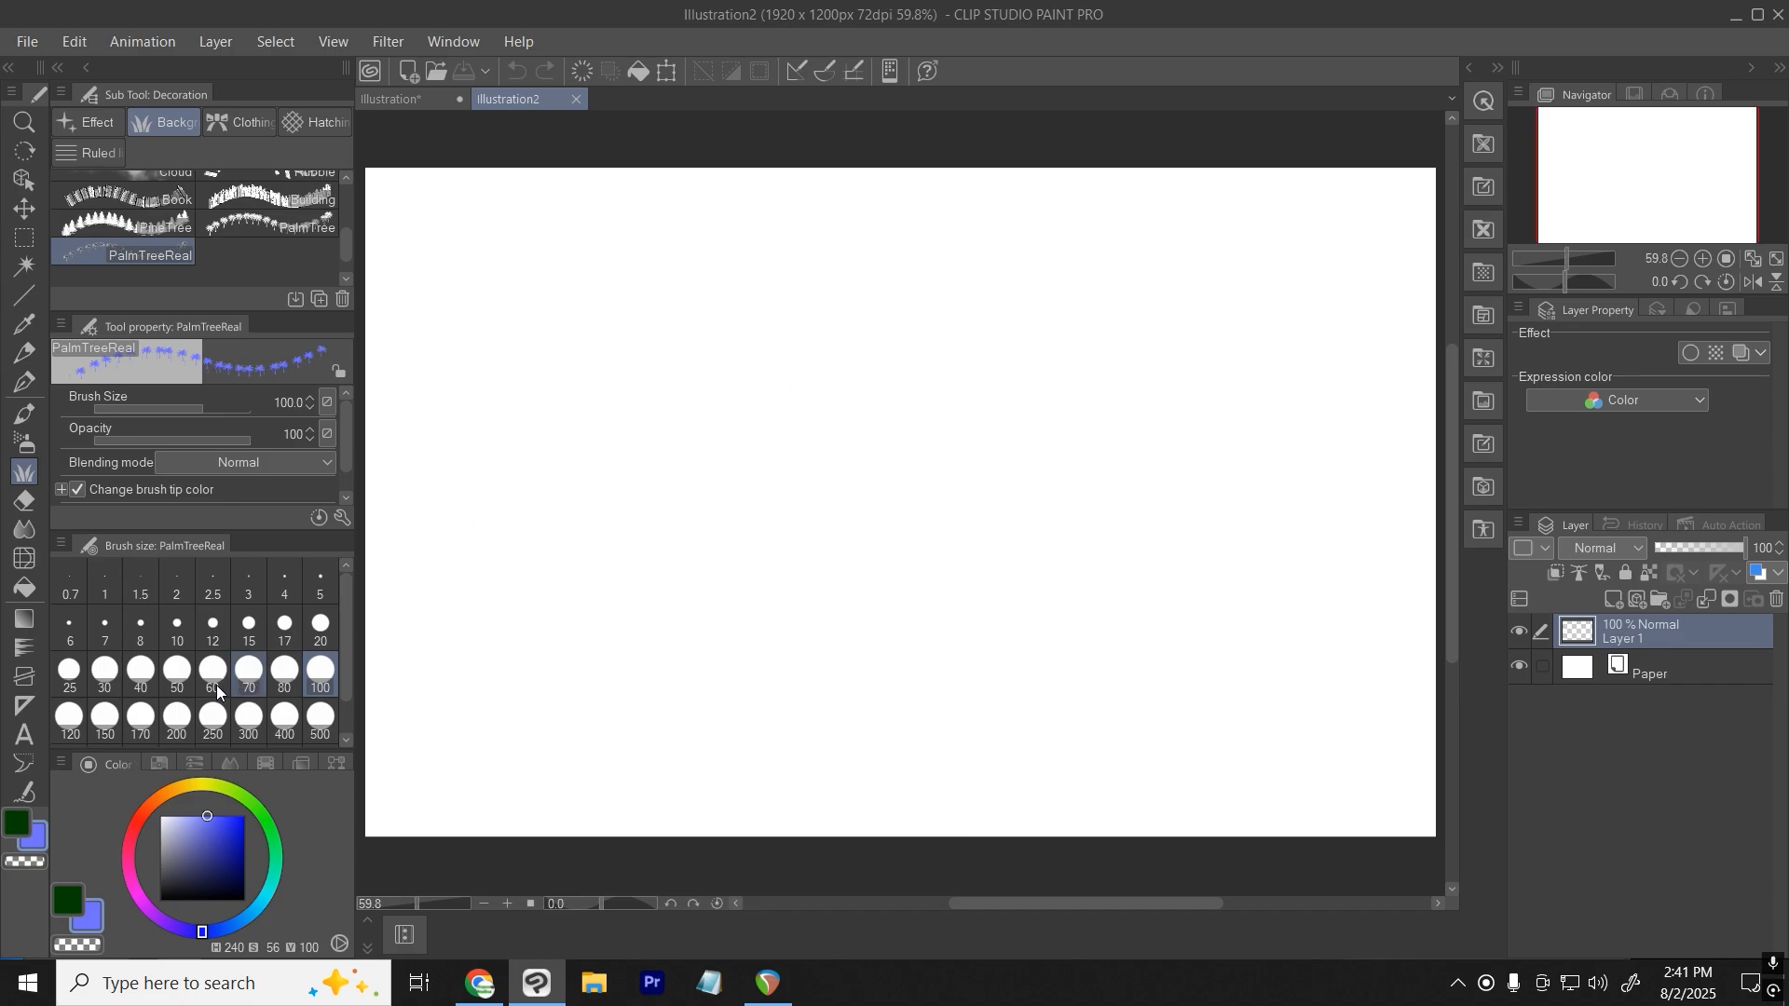
Test the PalmTreeReal brush on the Illustration2 canvas, undoing the small stroke and painting palm trees at brush size 500.
mouse_move(543, 493)
left_mouse_down()
mouse_move(886, 447)
mouse_move(1145, 507)
left_mouse_up()
key("ctrl+z")
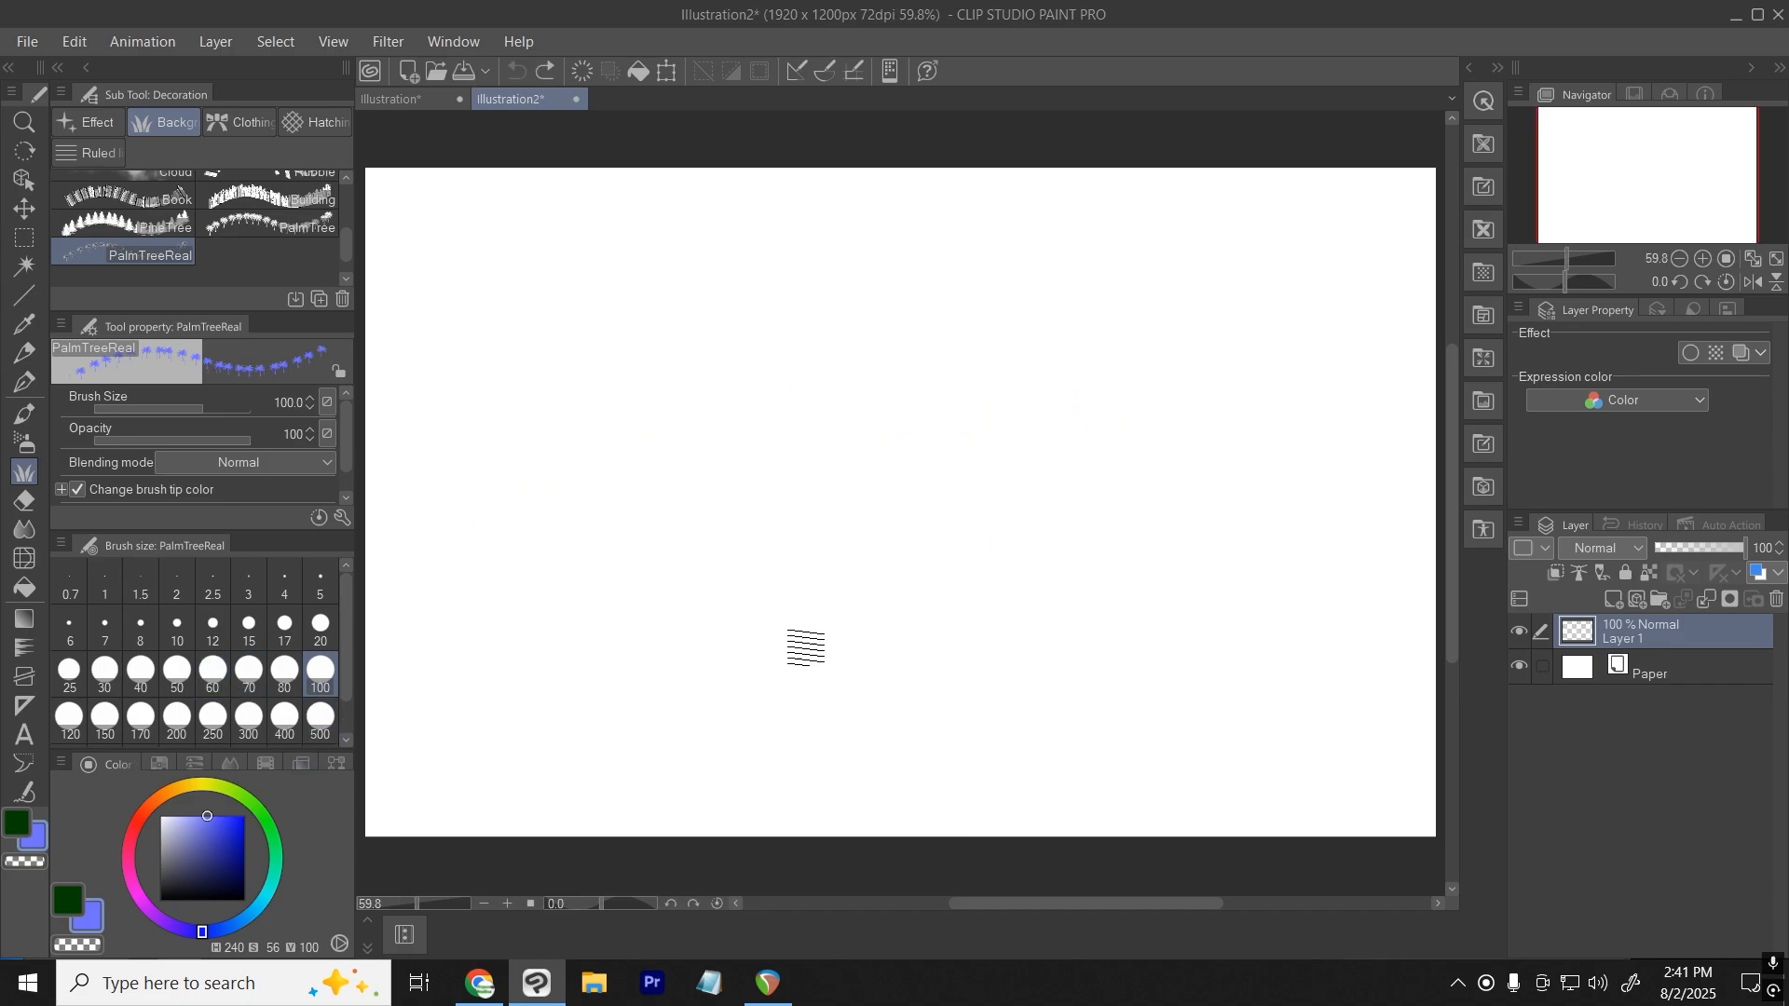
left_click(320, 719)
mouse_move(575, 564)
left_mouse_down()
mouse_move(1151, 433)
mouse_move(881, 401)
mouse_move(692, 489)
mouse_move(885, 610)
mouse_move(1057, 527)
left_mouse_up()
scroll(978, 581, "up", 1)
scroll(969, 606, "up", 4)
scroll(652, 615, "down", 5)
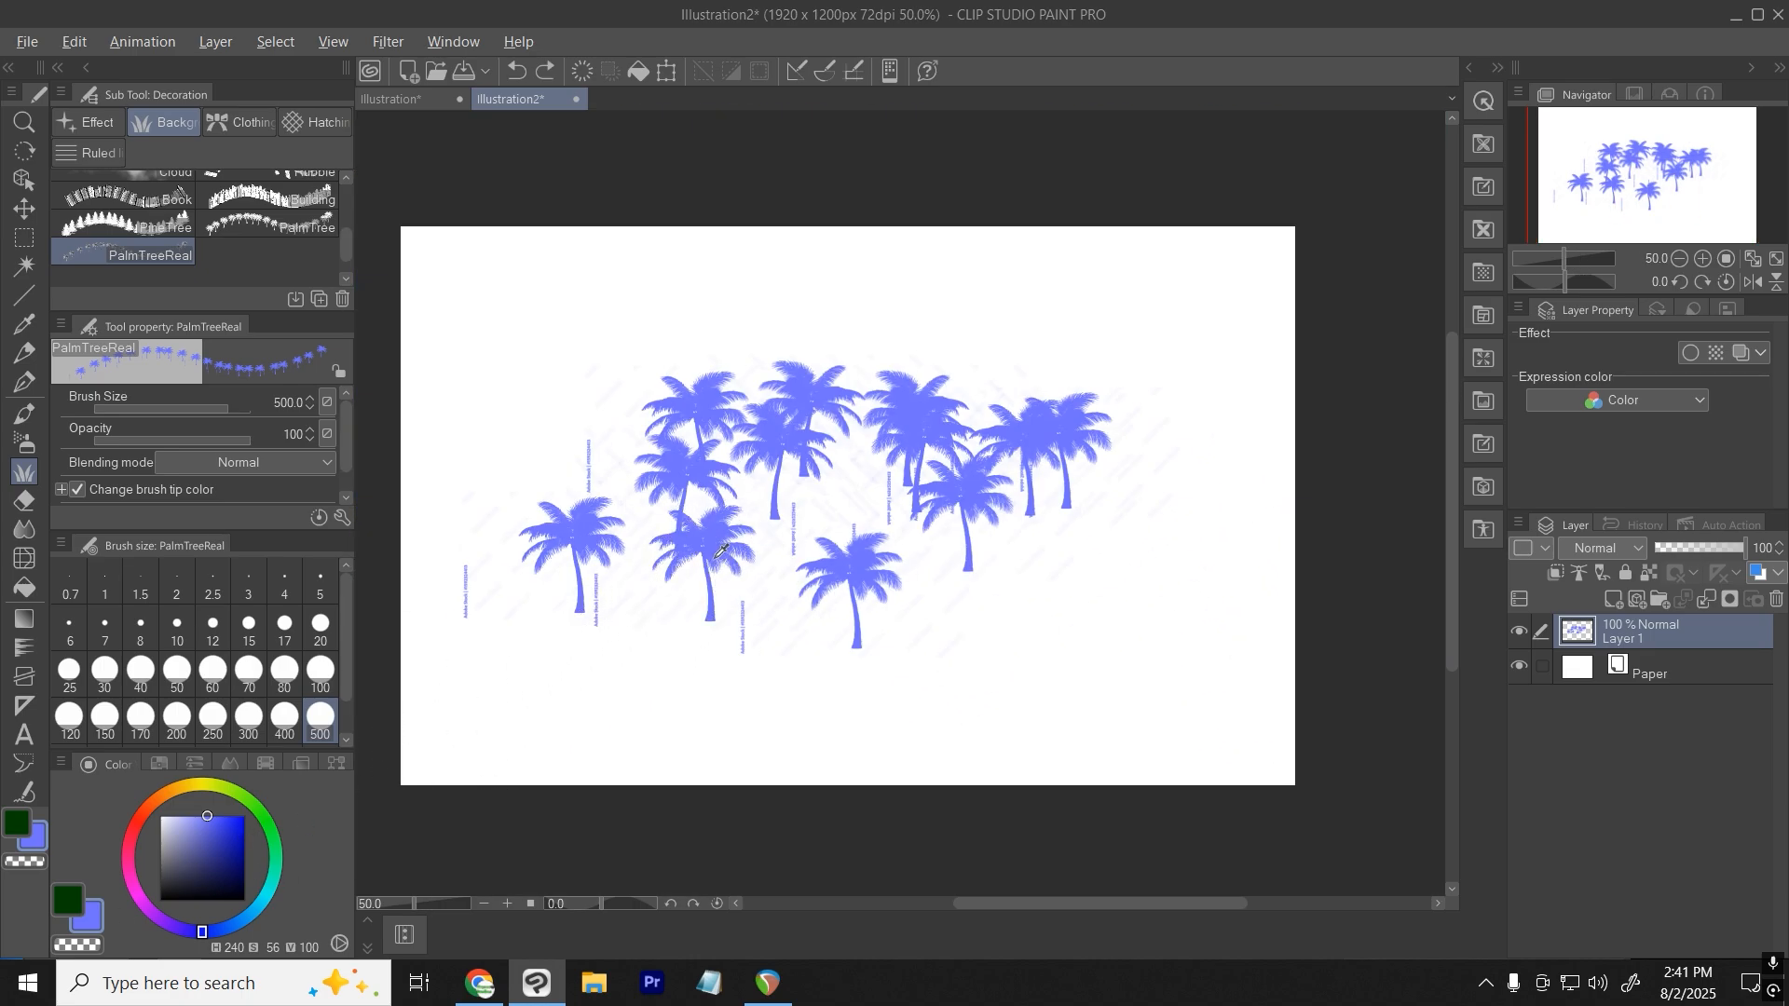
Return to the Illustration canvas and try to register the gray PalmTreeReal 2 layer as an image material.
left_click(398, 99)
left_click(54, 37)
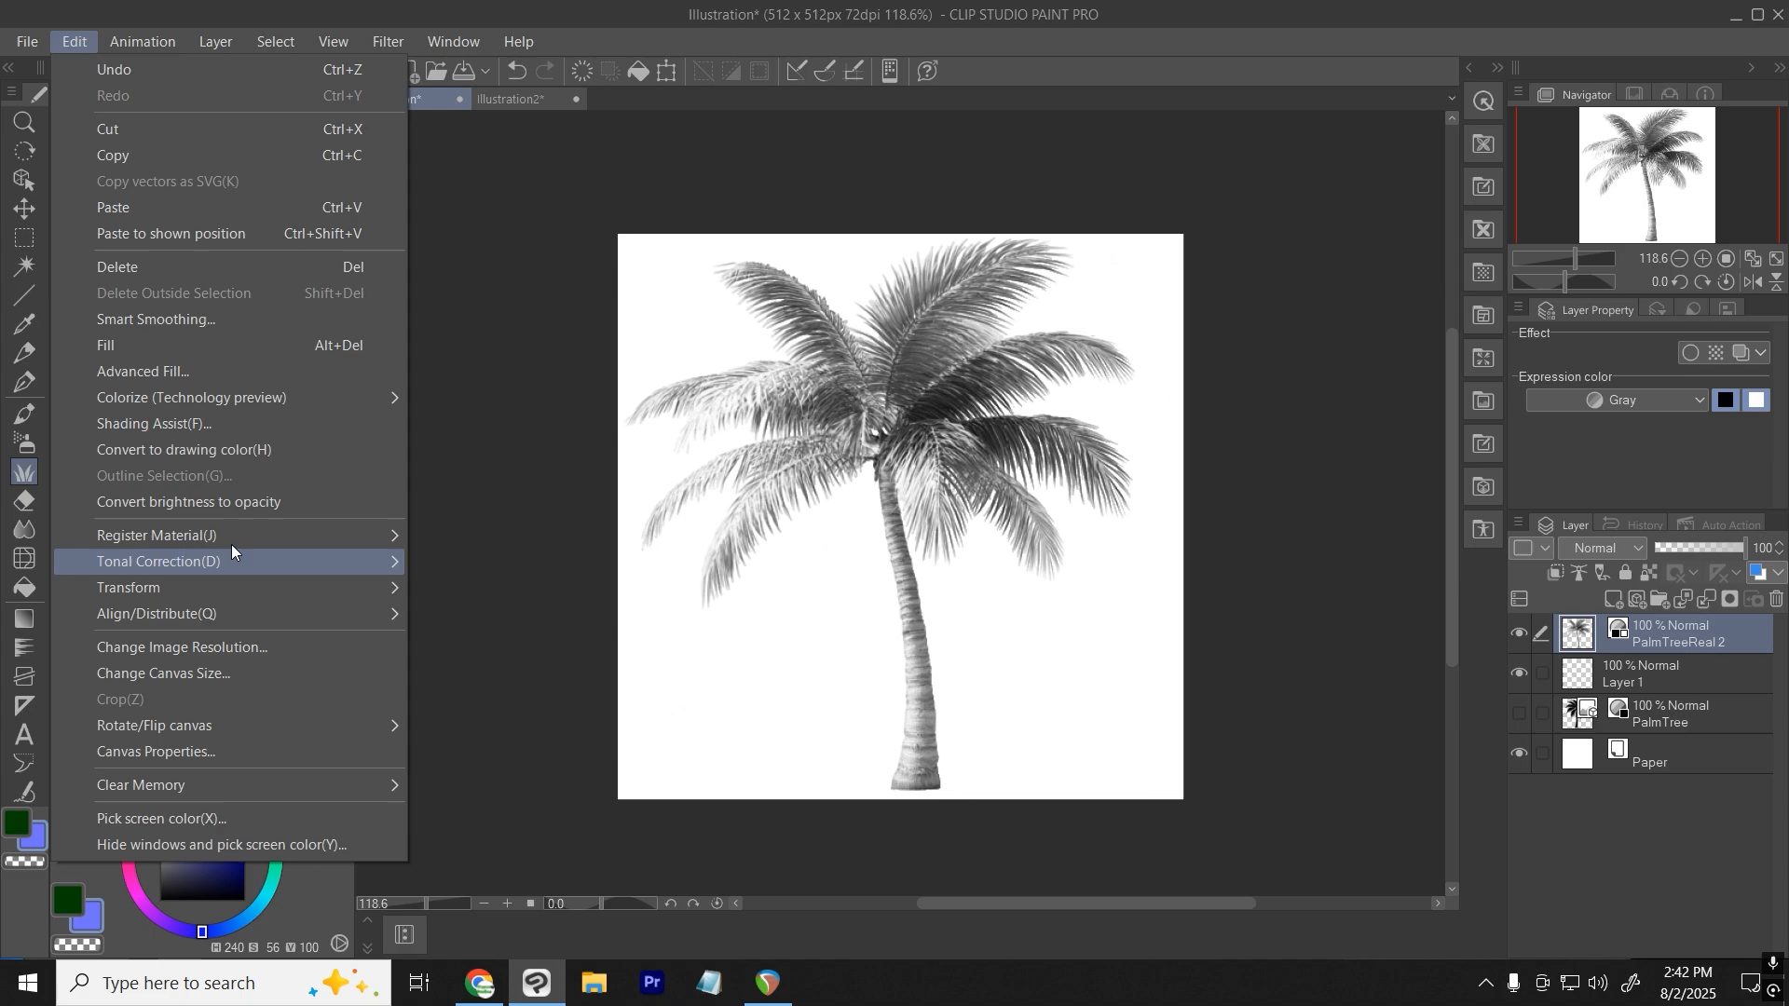
mouse_move(240, 535)
left_click(551, 544)
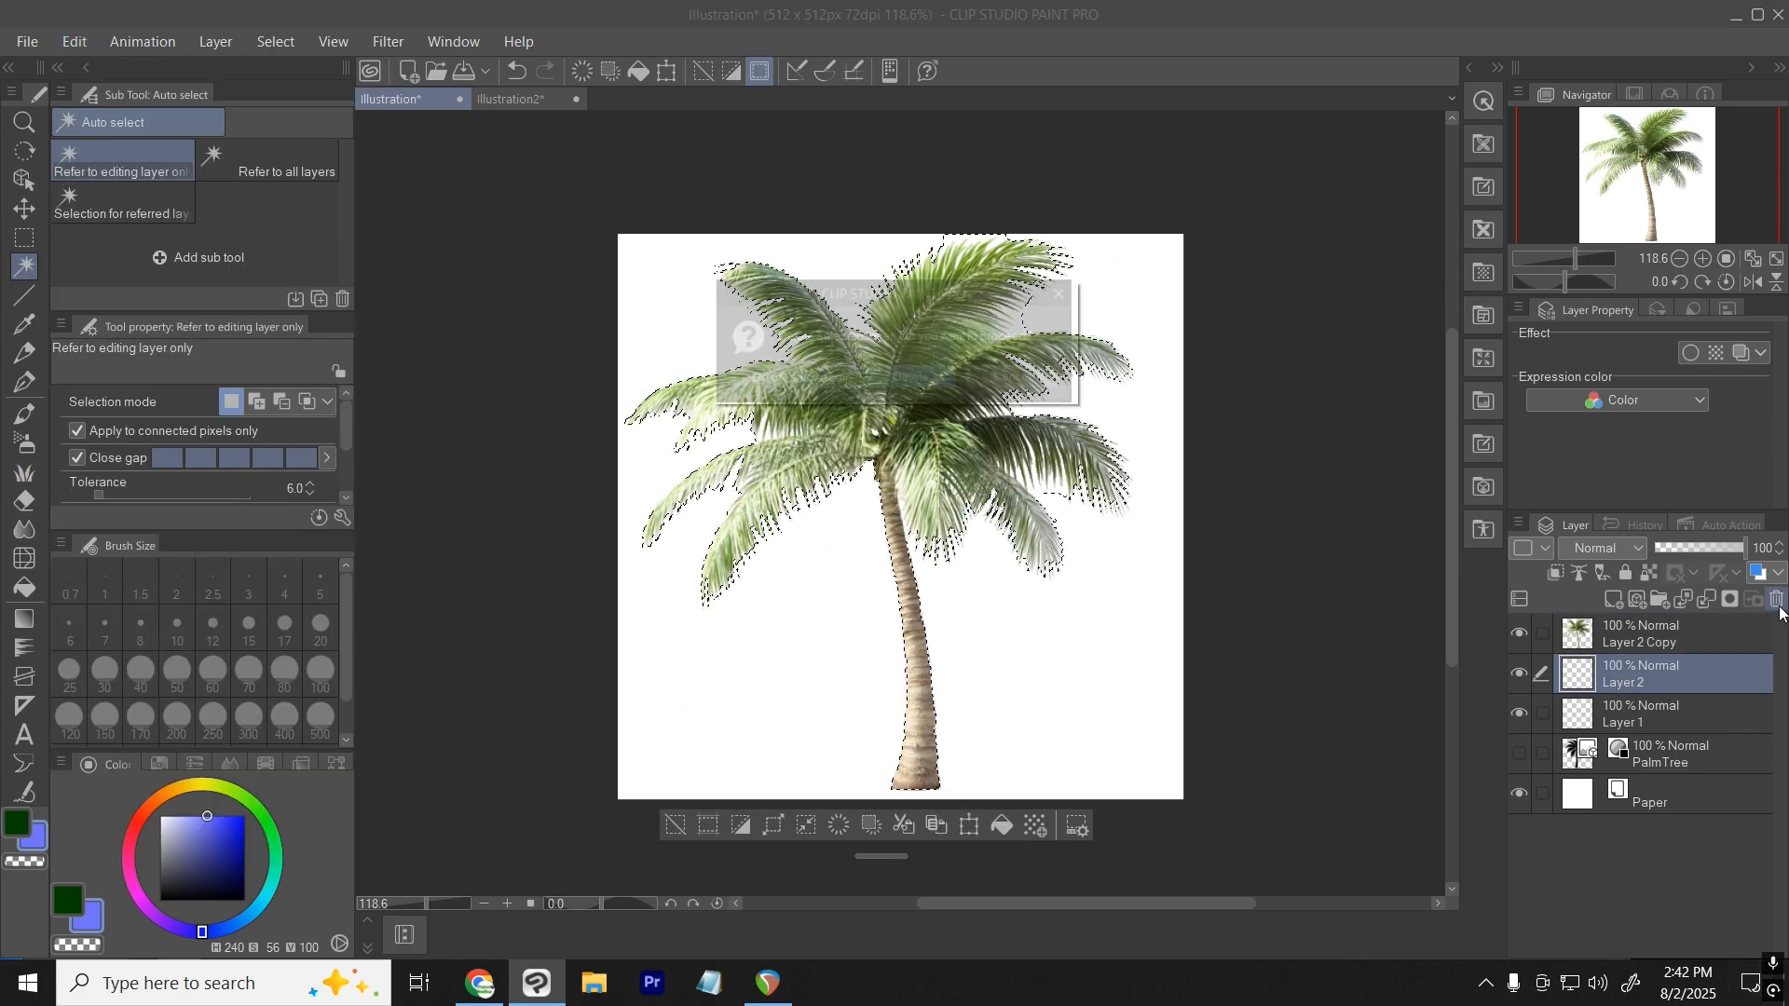
Delete the empty Layer 2 below the colored Layer 2 Copy.
key("Return")
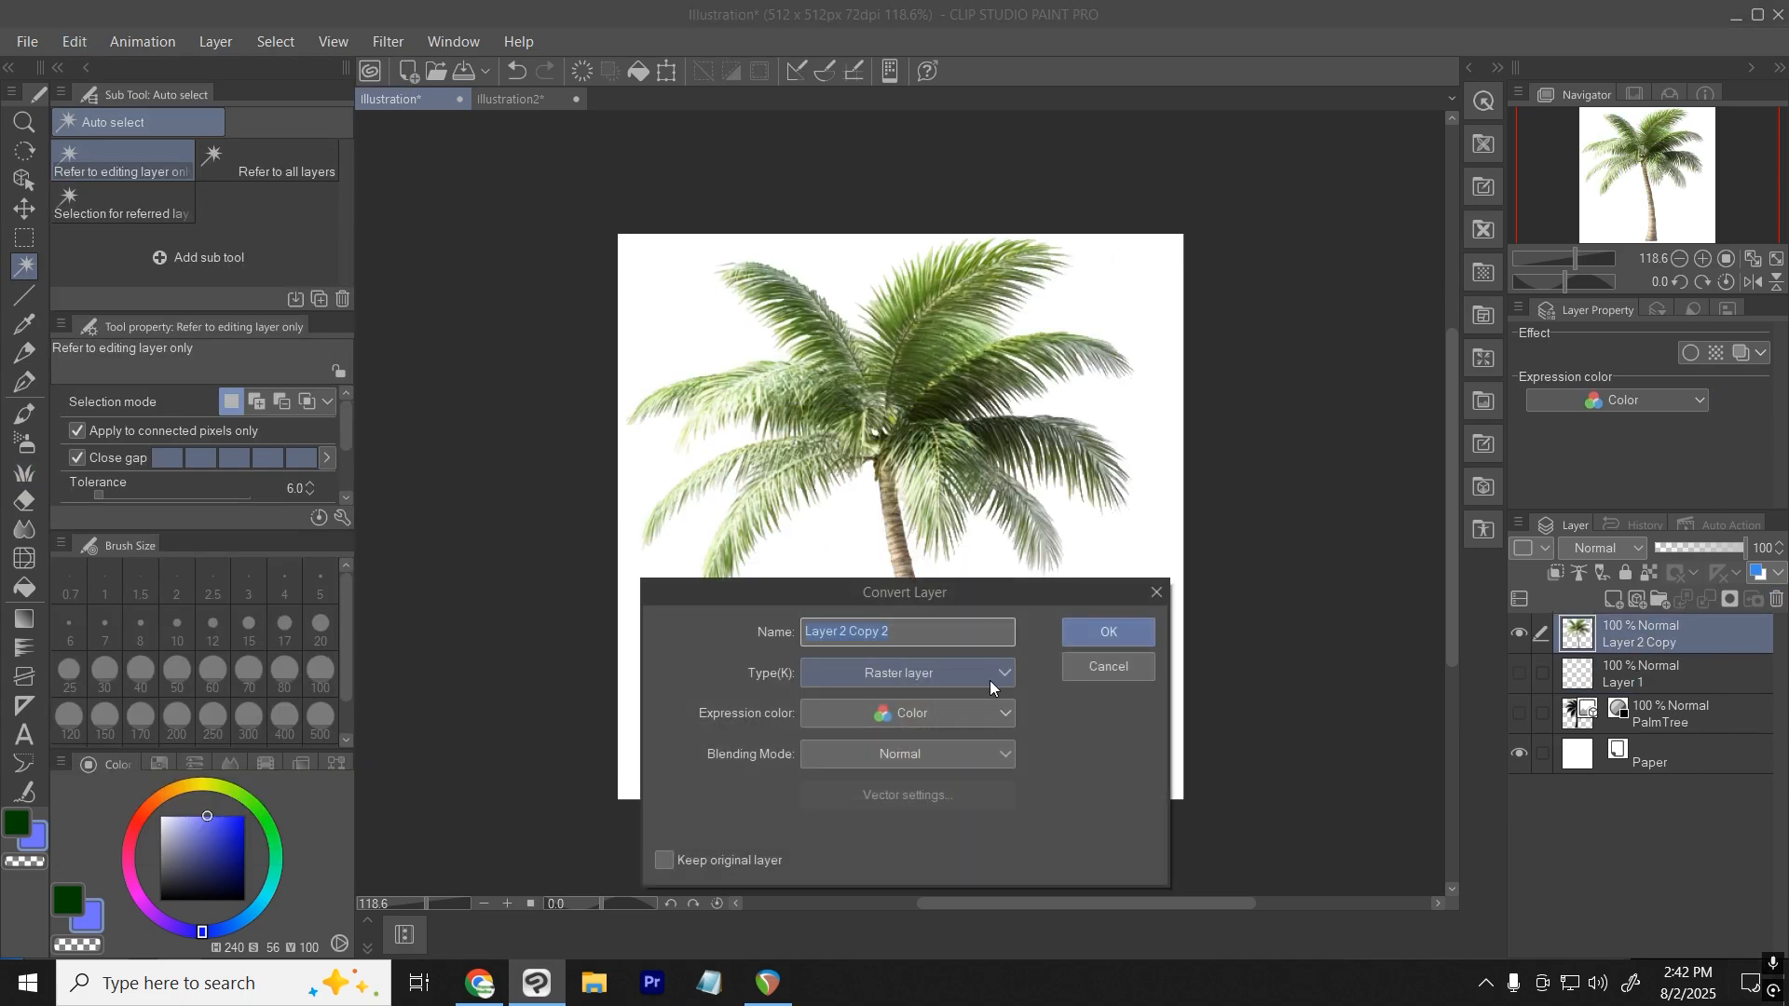
Try converting Layer 2 Copy to a raster layer with Gray expression color, and undo the conversion.
left_click(973, 713)
left_click(947, 771)
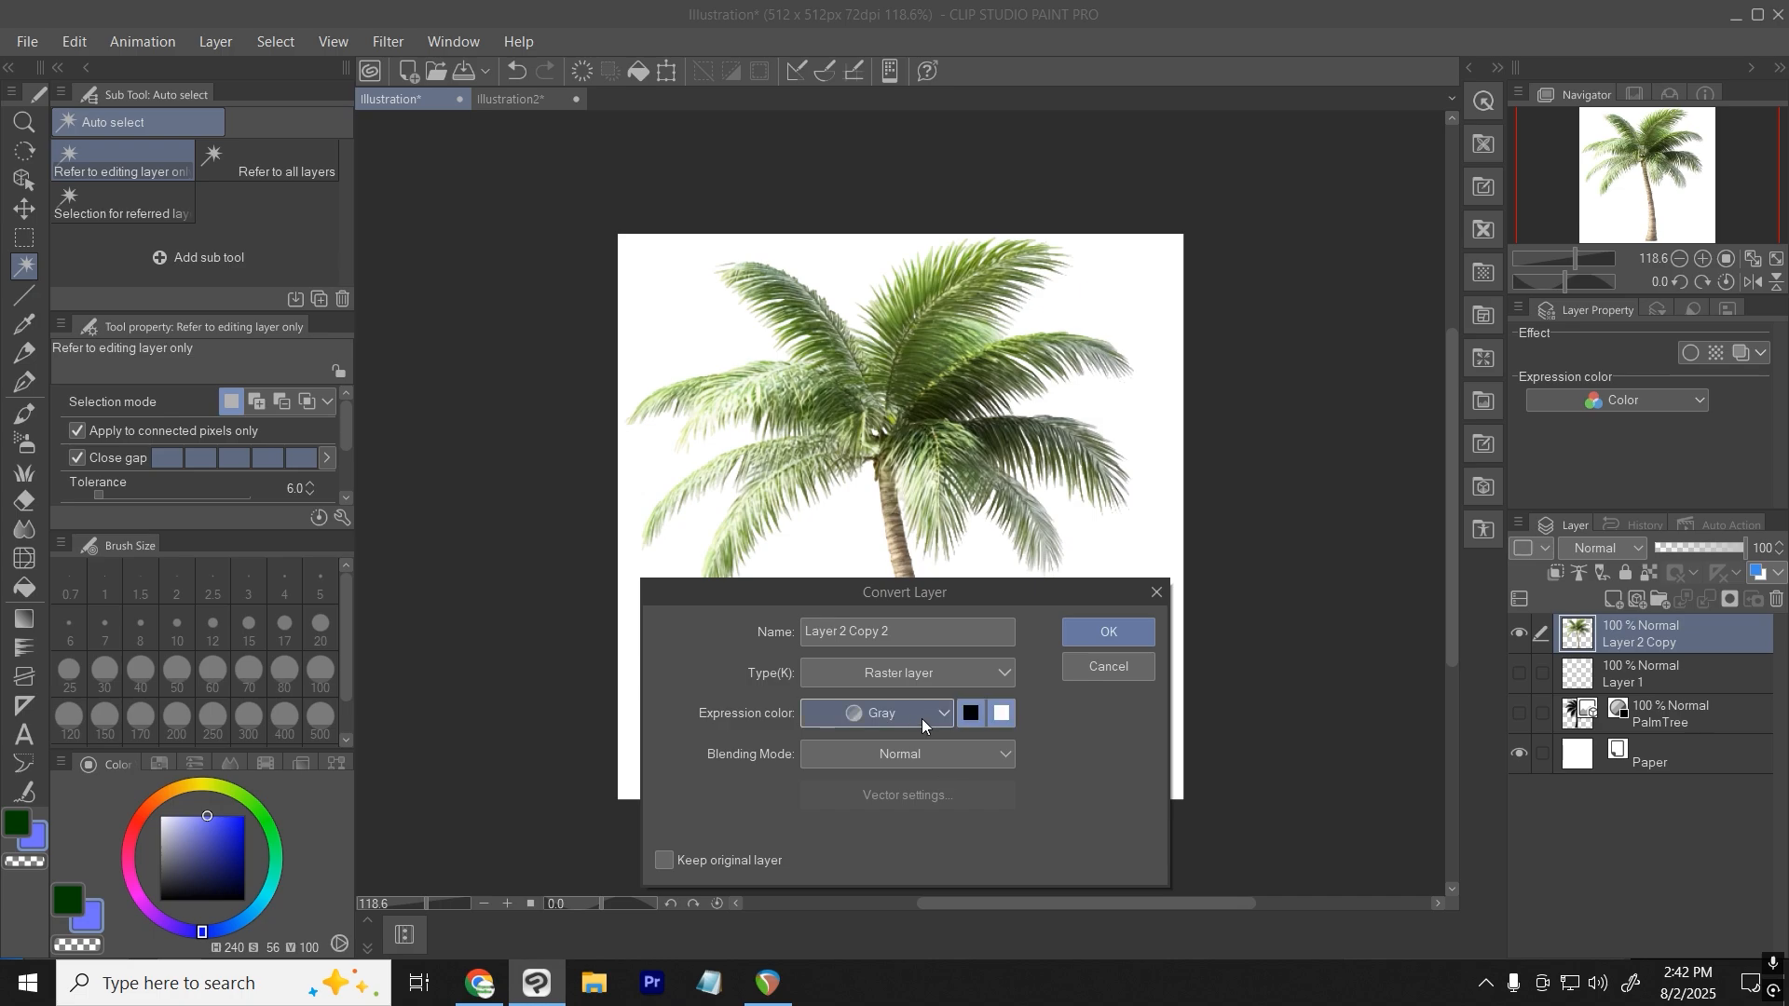
left_click(1112, 635)
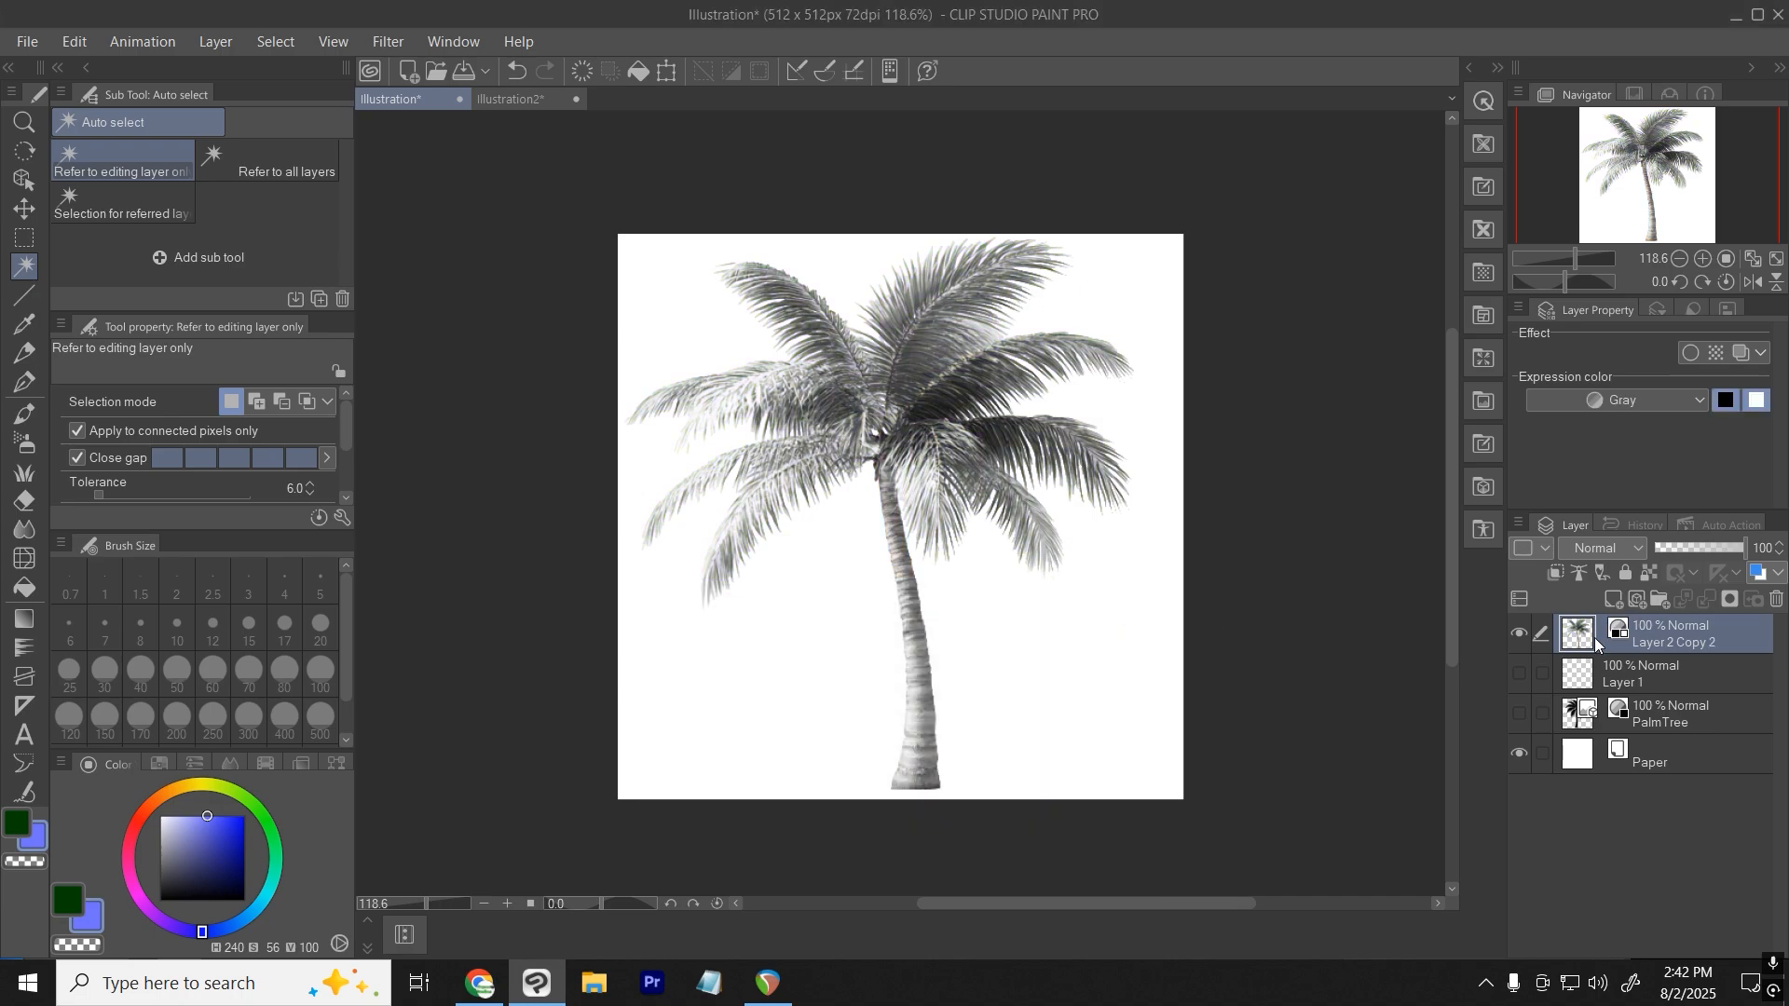
key("ctrl+z")
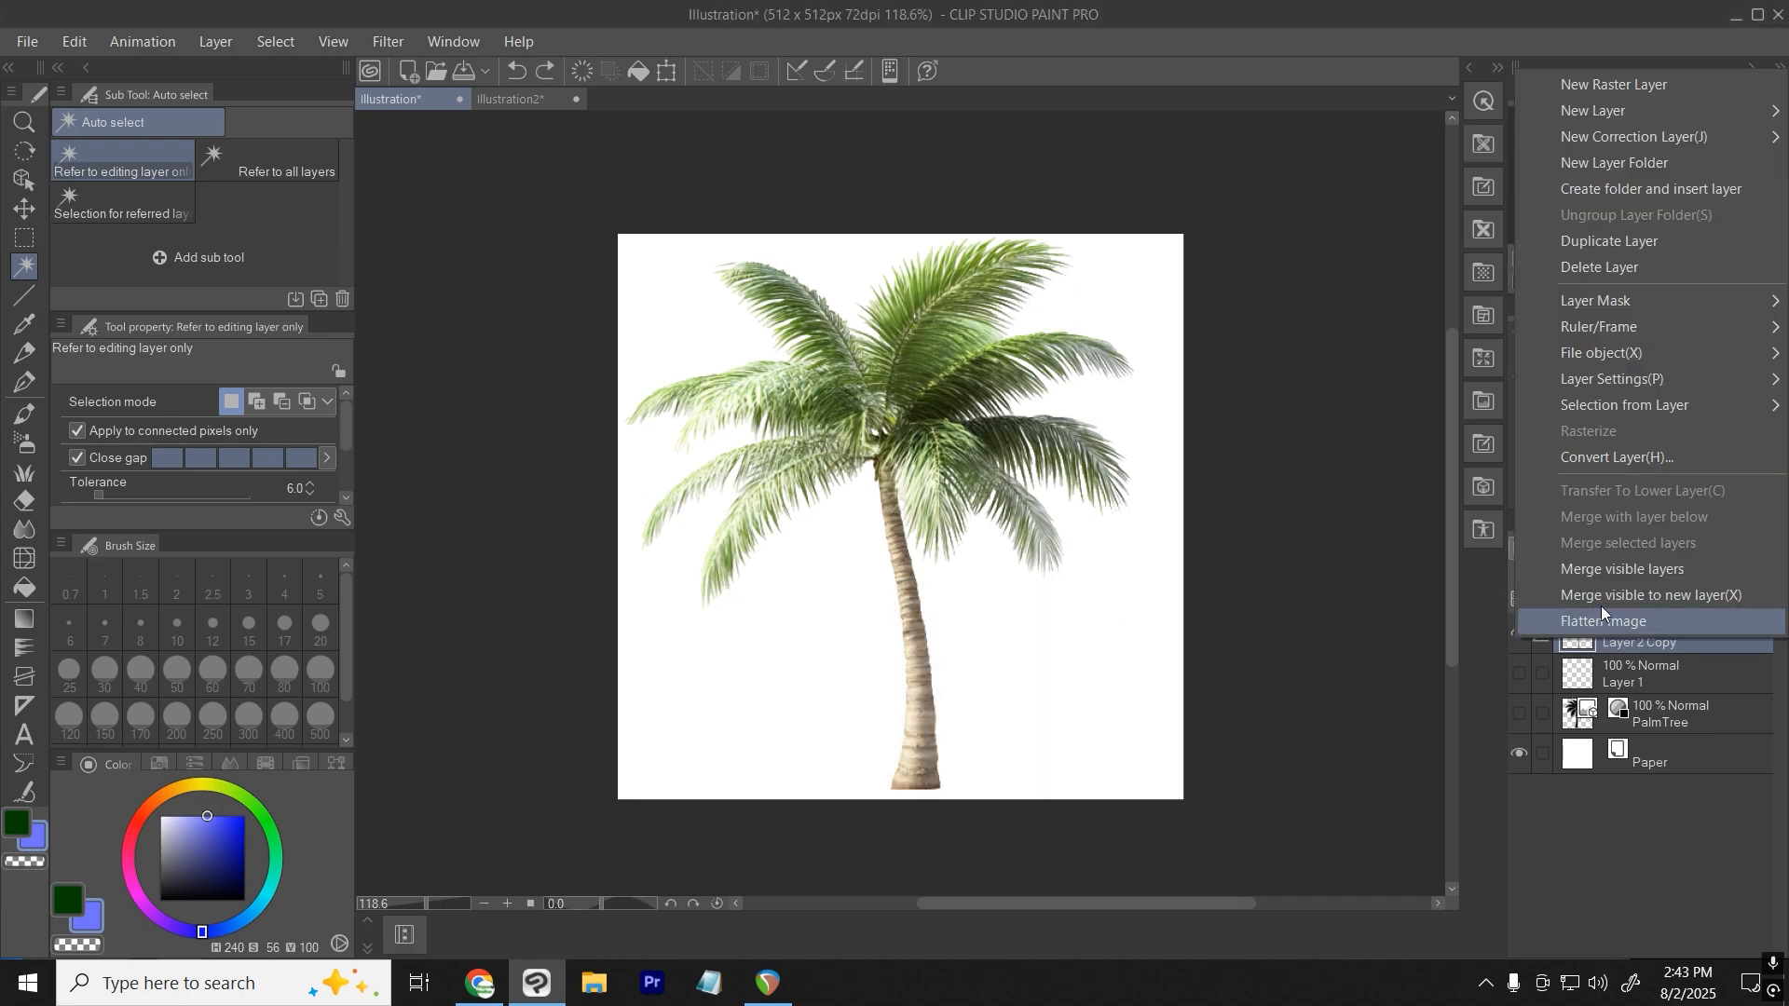
Convert Layer 2 Copy to a color image material layer and register it as material PalmTreeReal, usable as a brush tip shape.
left_click(1618, 466)
left_click(956, 679)
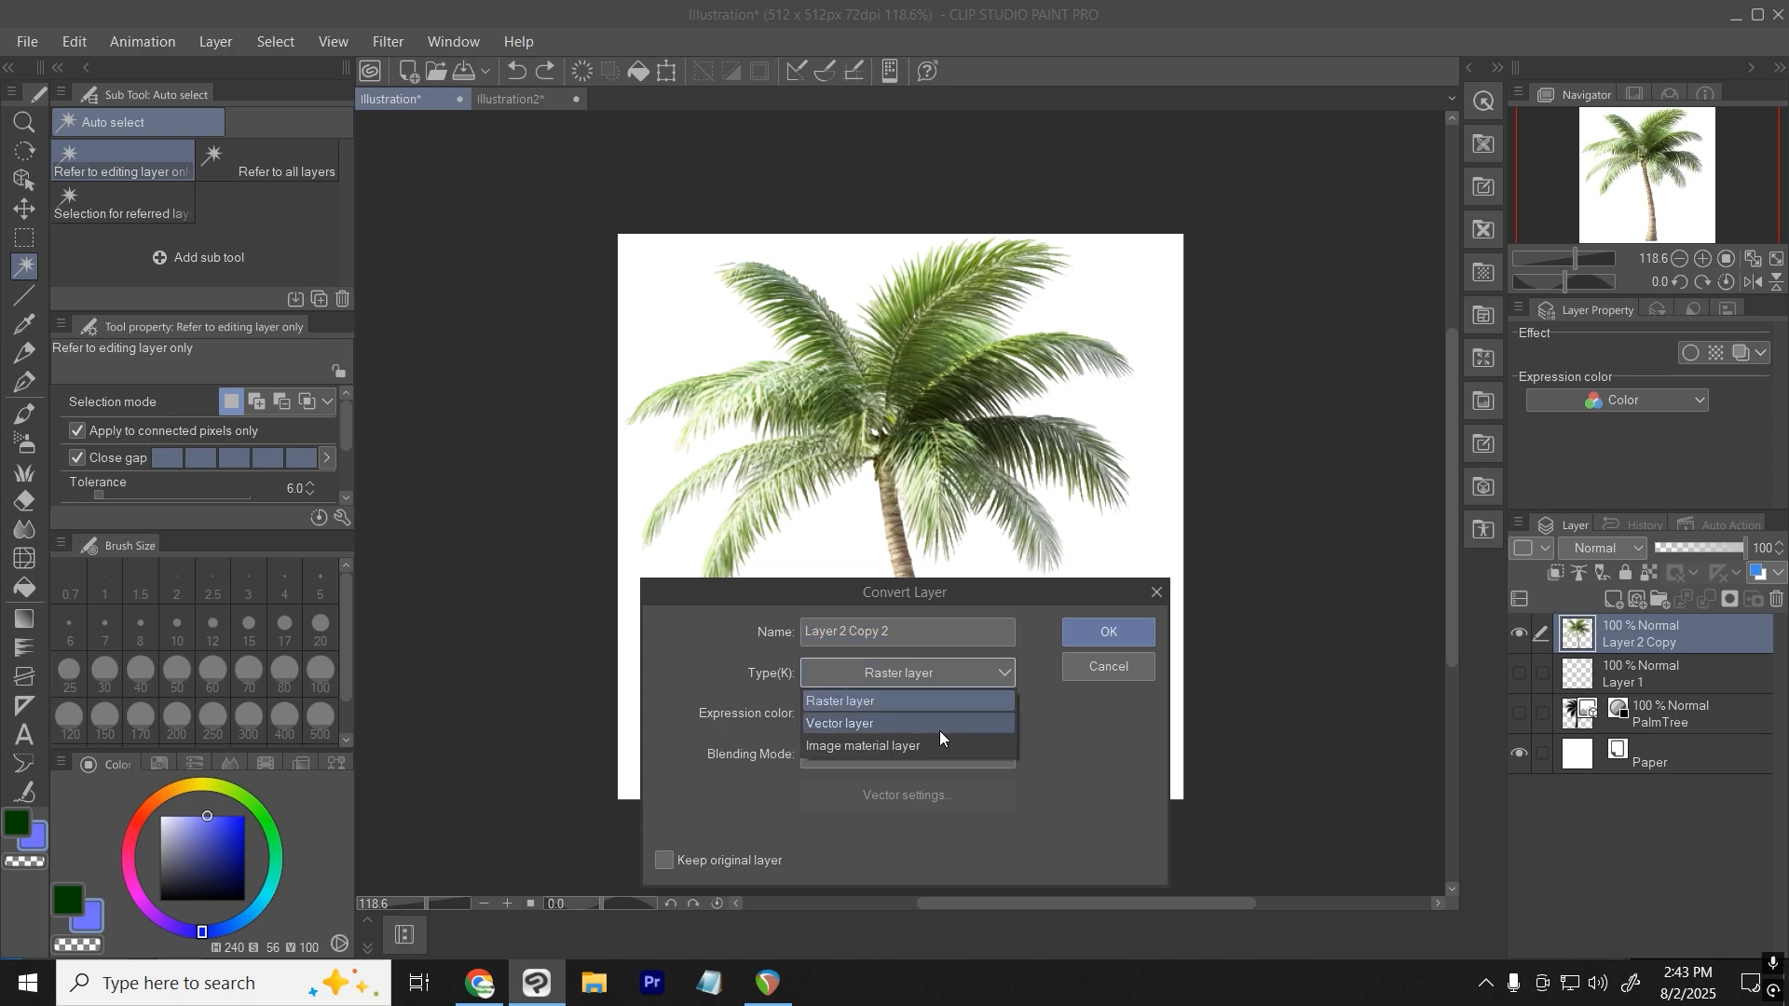
left_click(939, 730)
left_click(1122, 632)
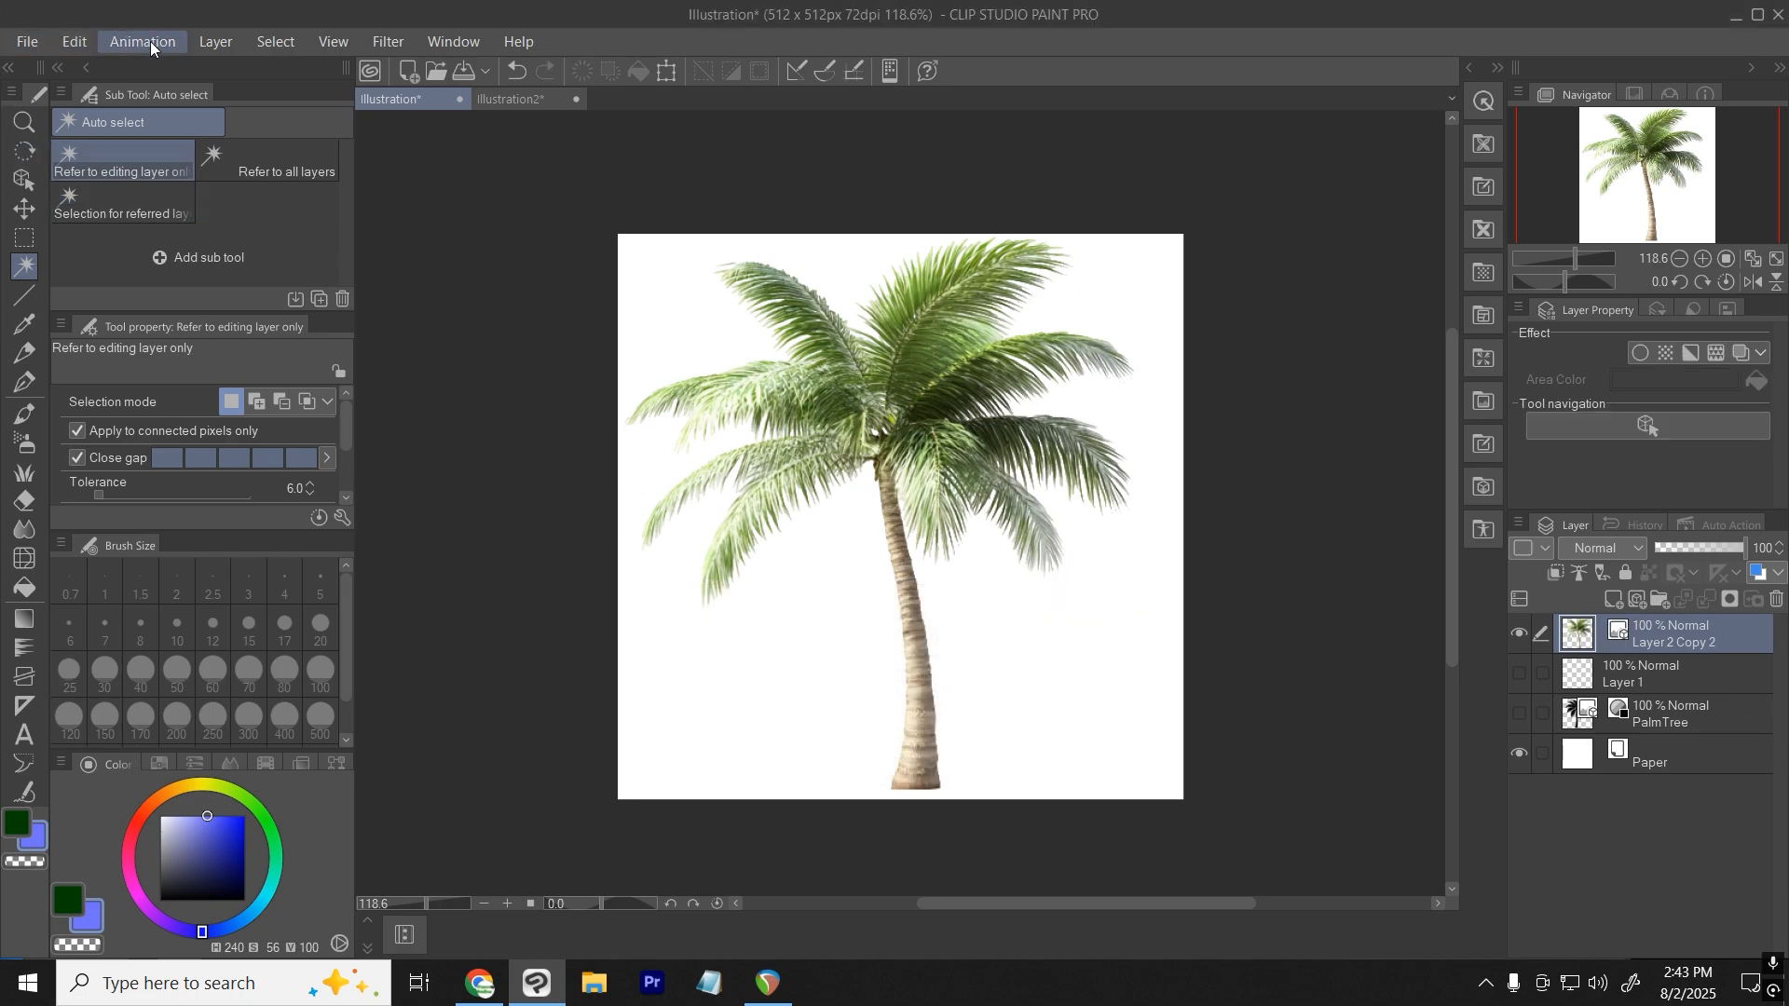
left_click(70, 43)
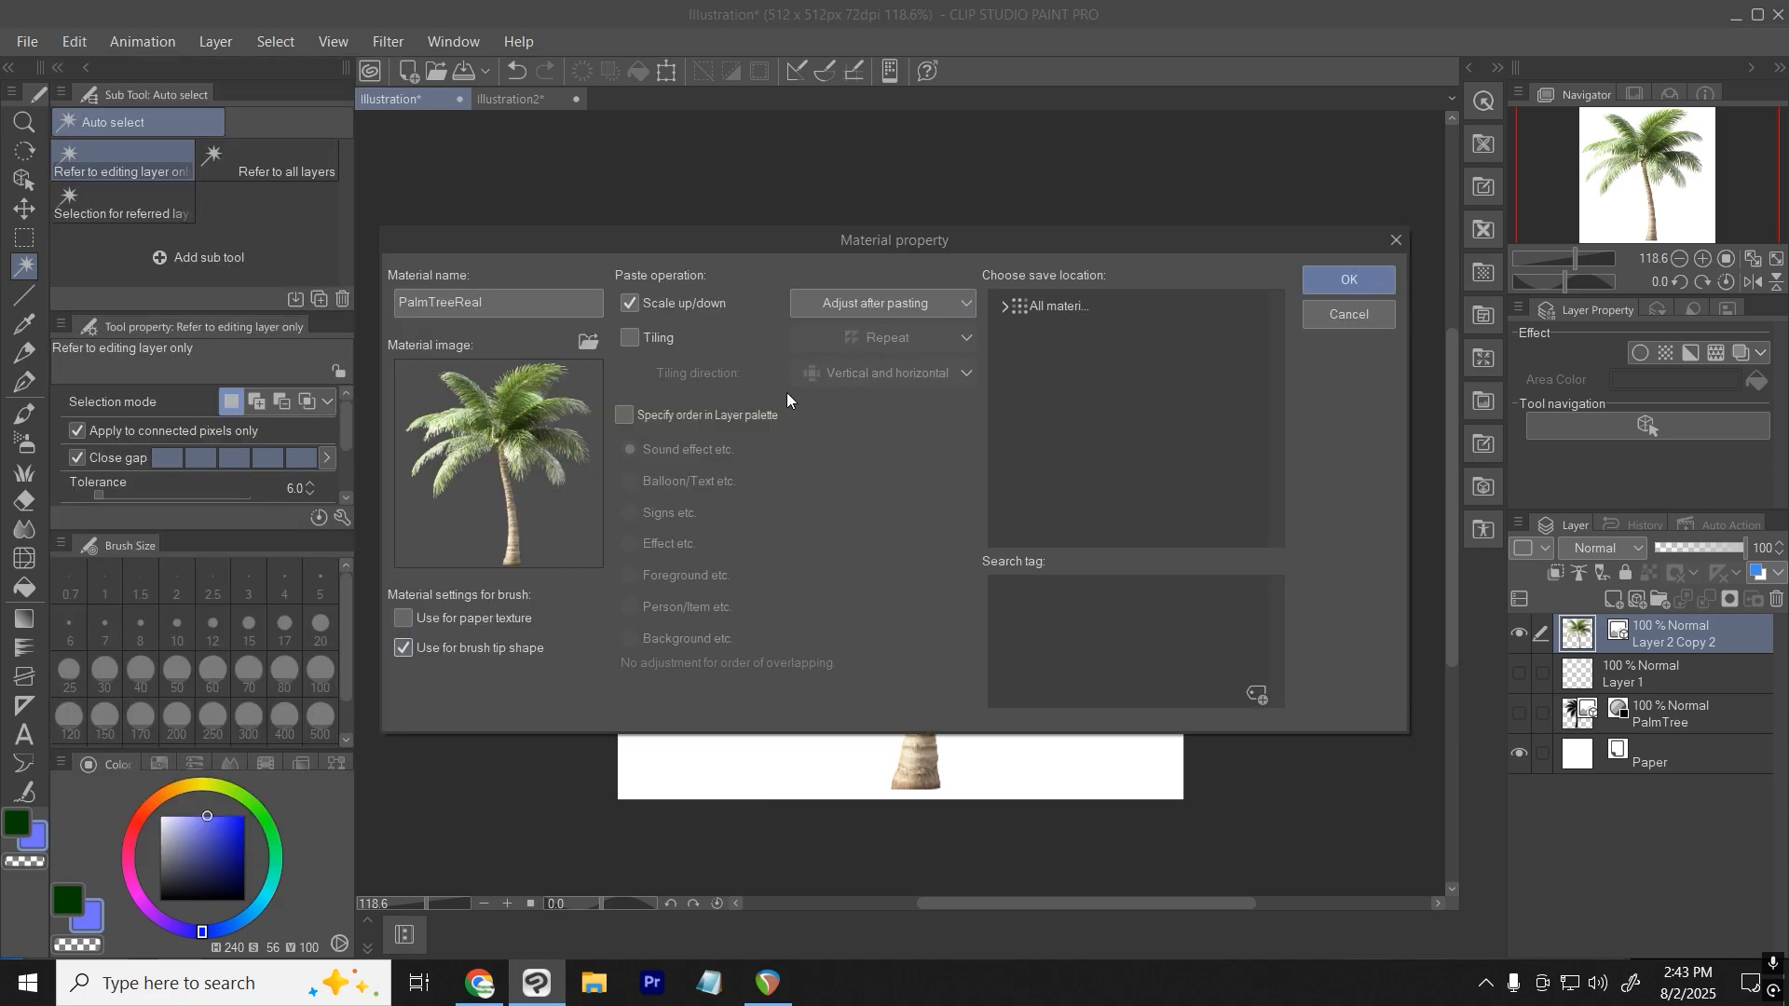
key("Return")
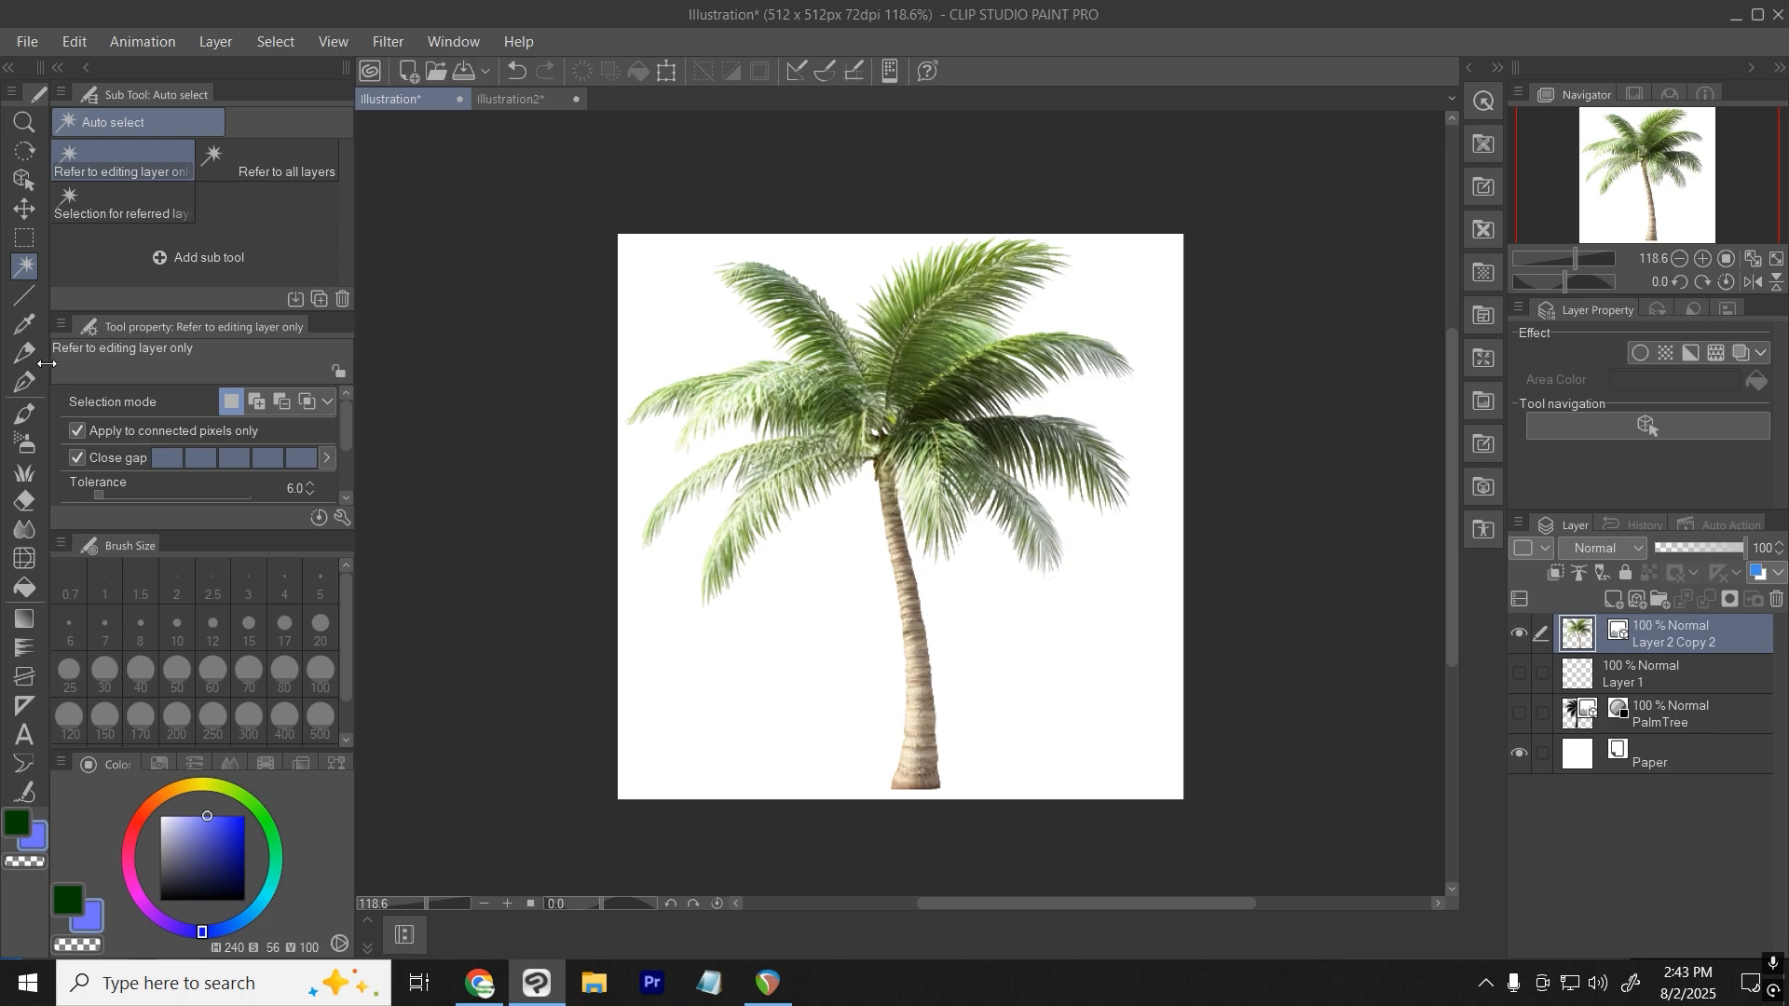
Add the colored PalmTreeReal image material, found by searching "palm", to the PalmTreeReal decoration brush as a tip shape.
left_click(25, 383)
left_click(24, 352)
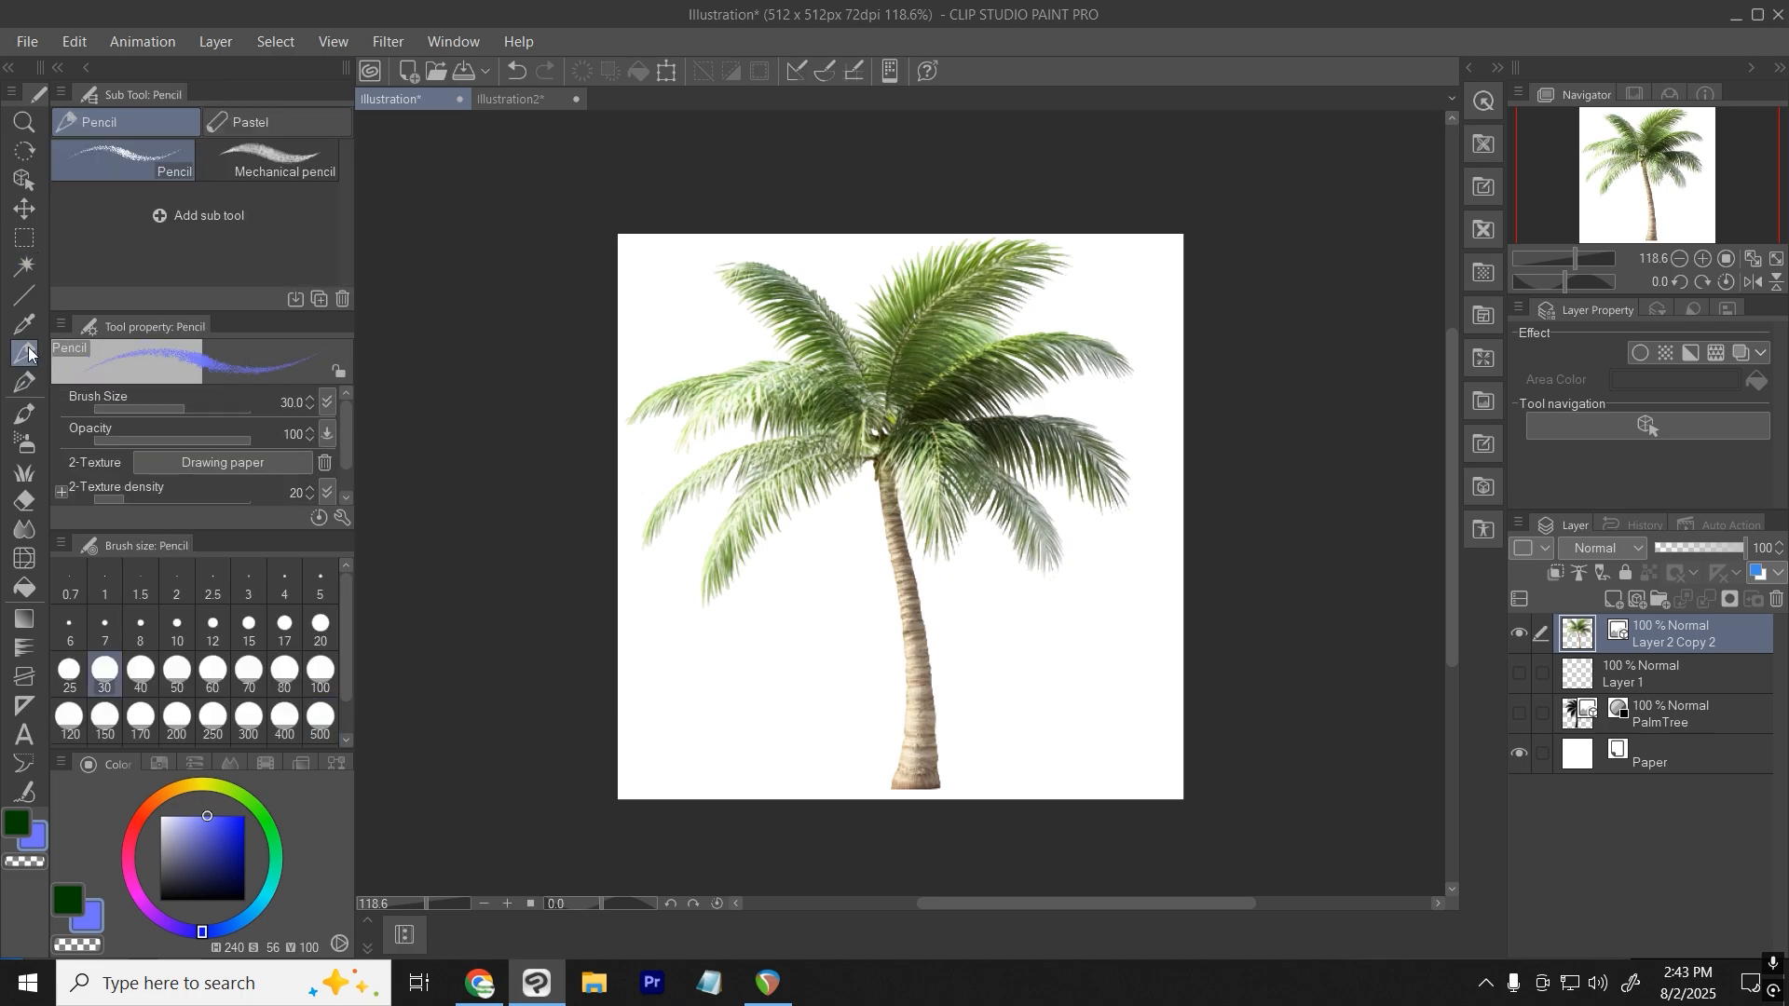
left_click(19, 474)
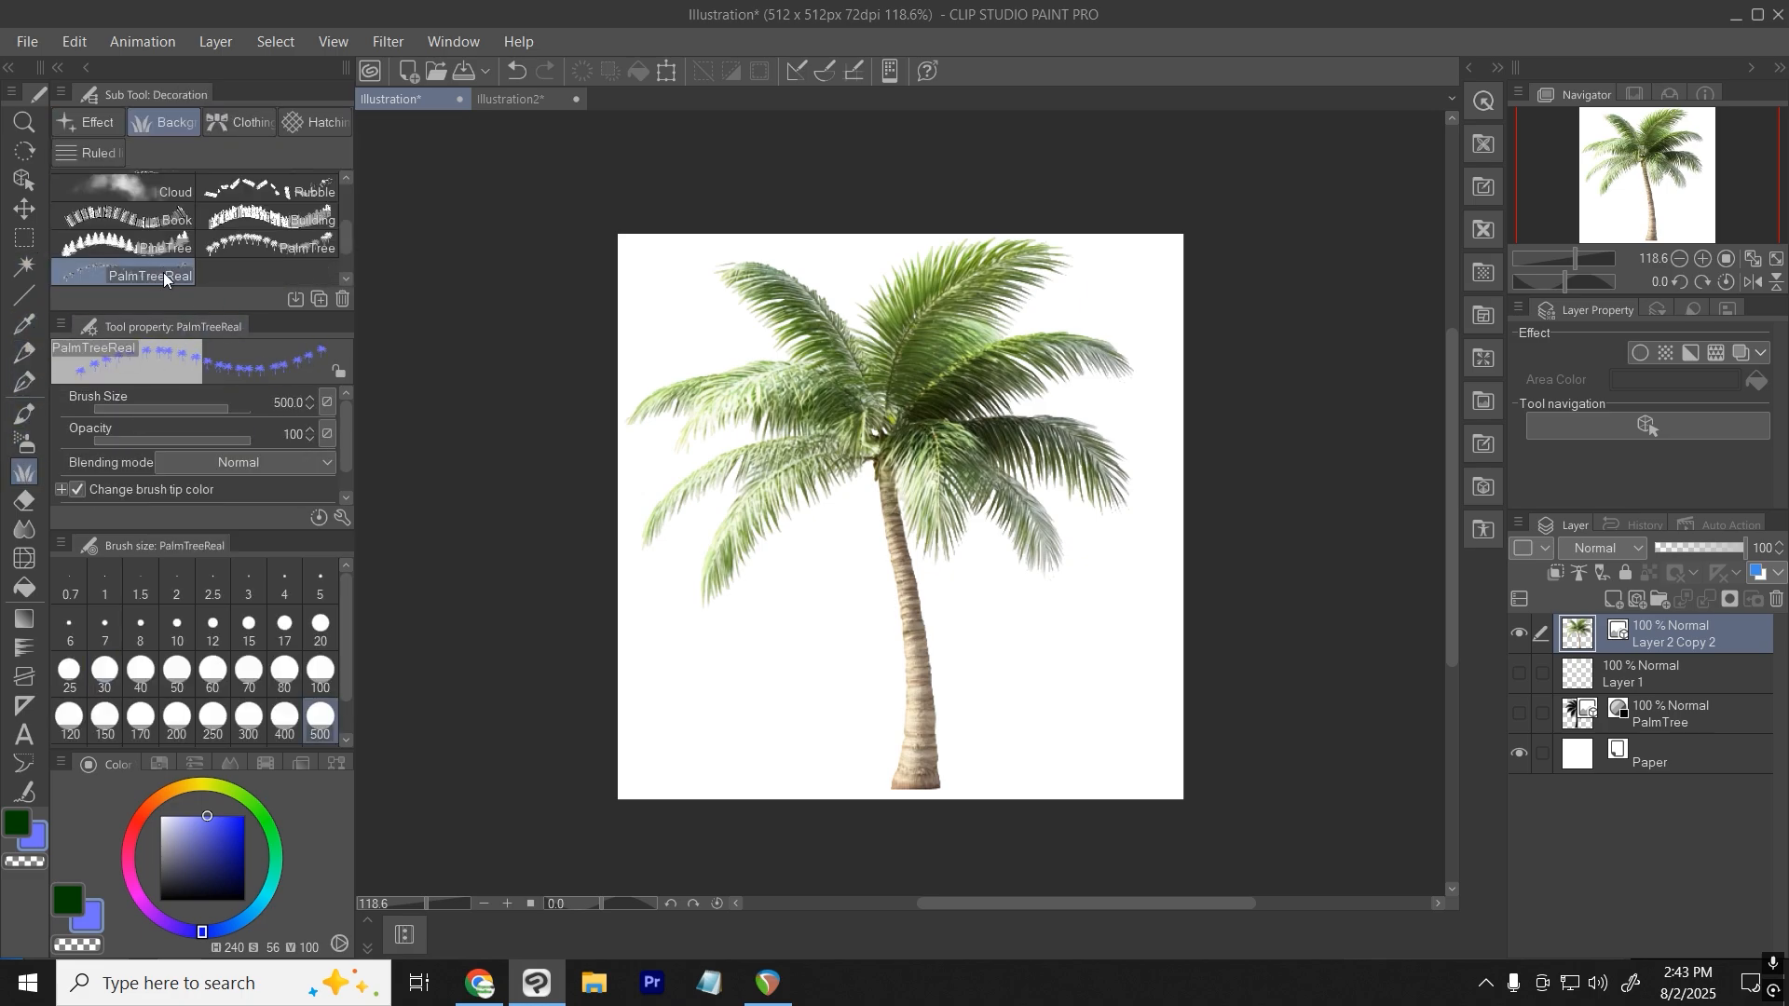
left_click(342, 517)
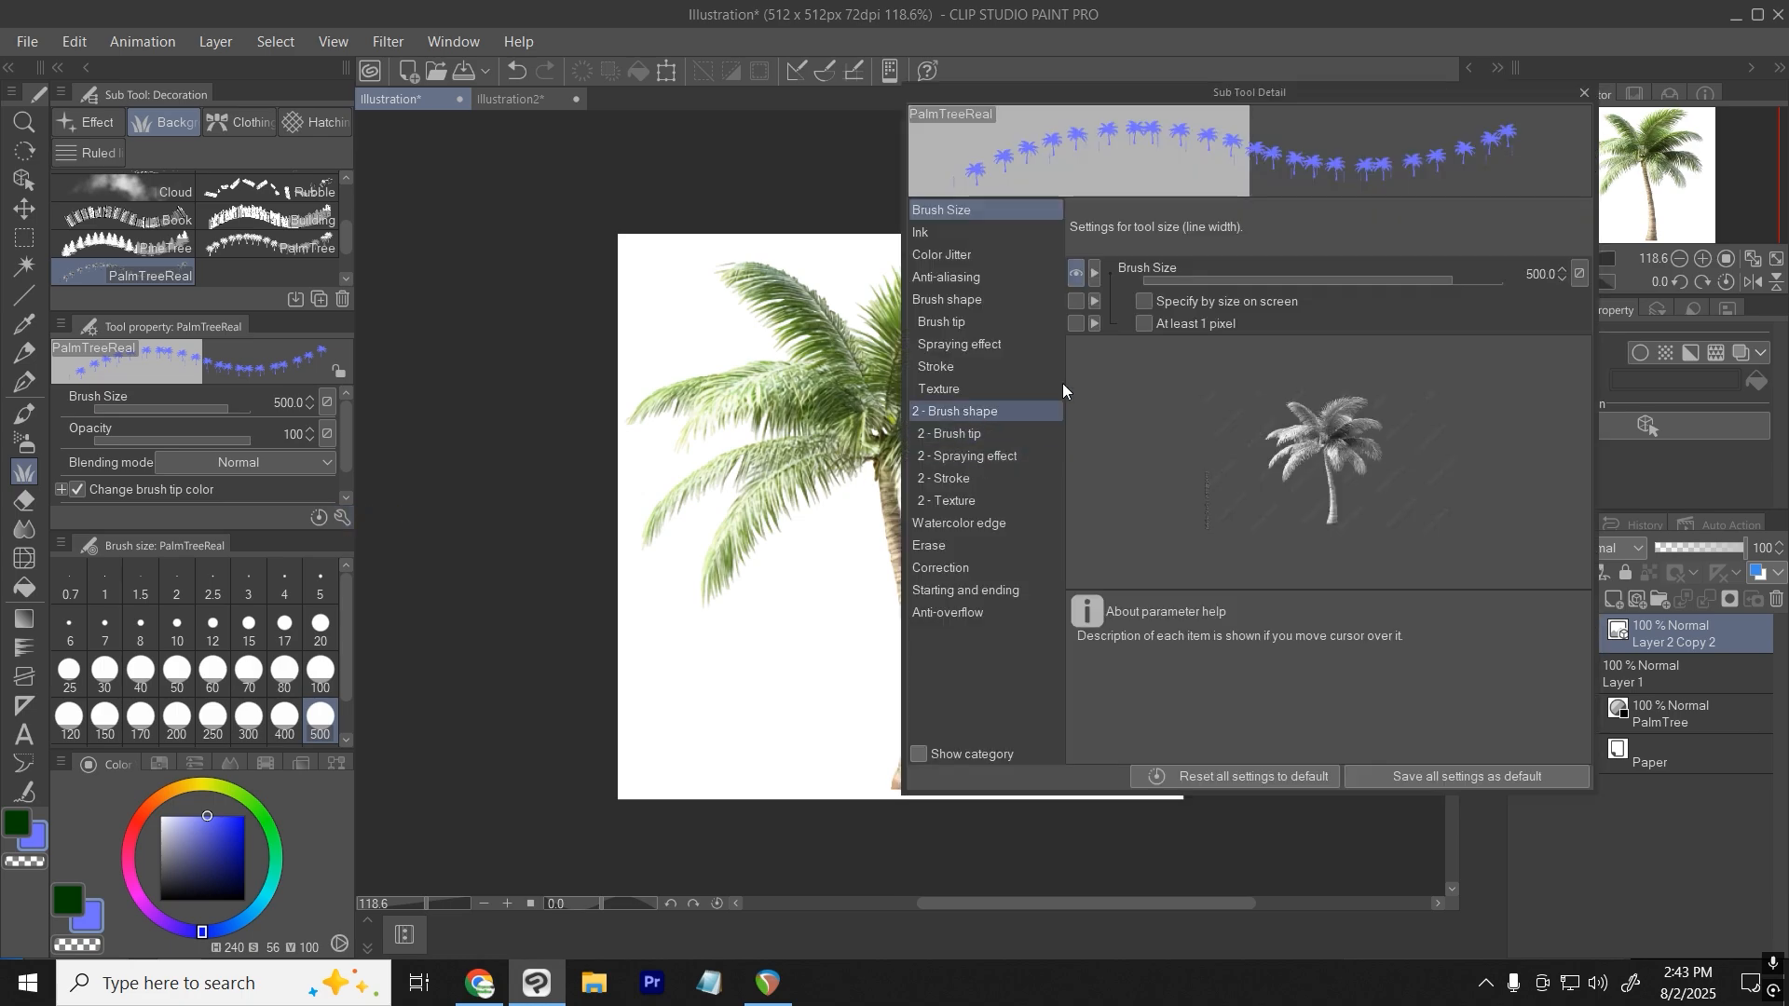
left_click(988, 300)
left_click(984, 323)
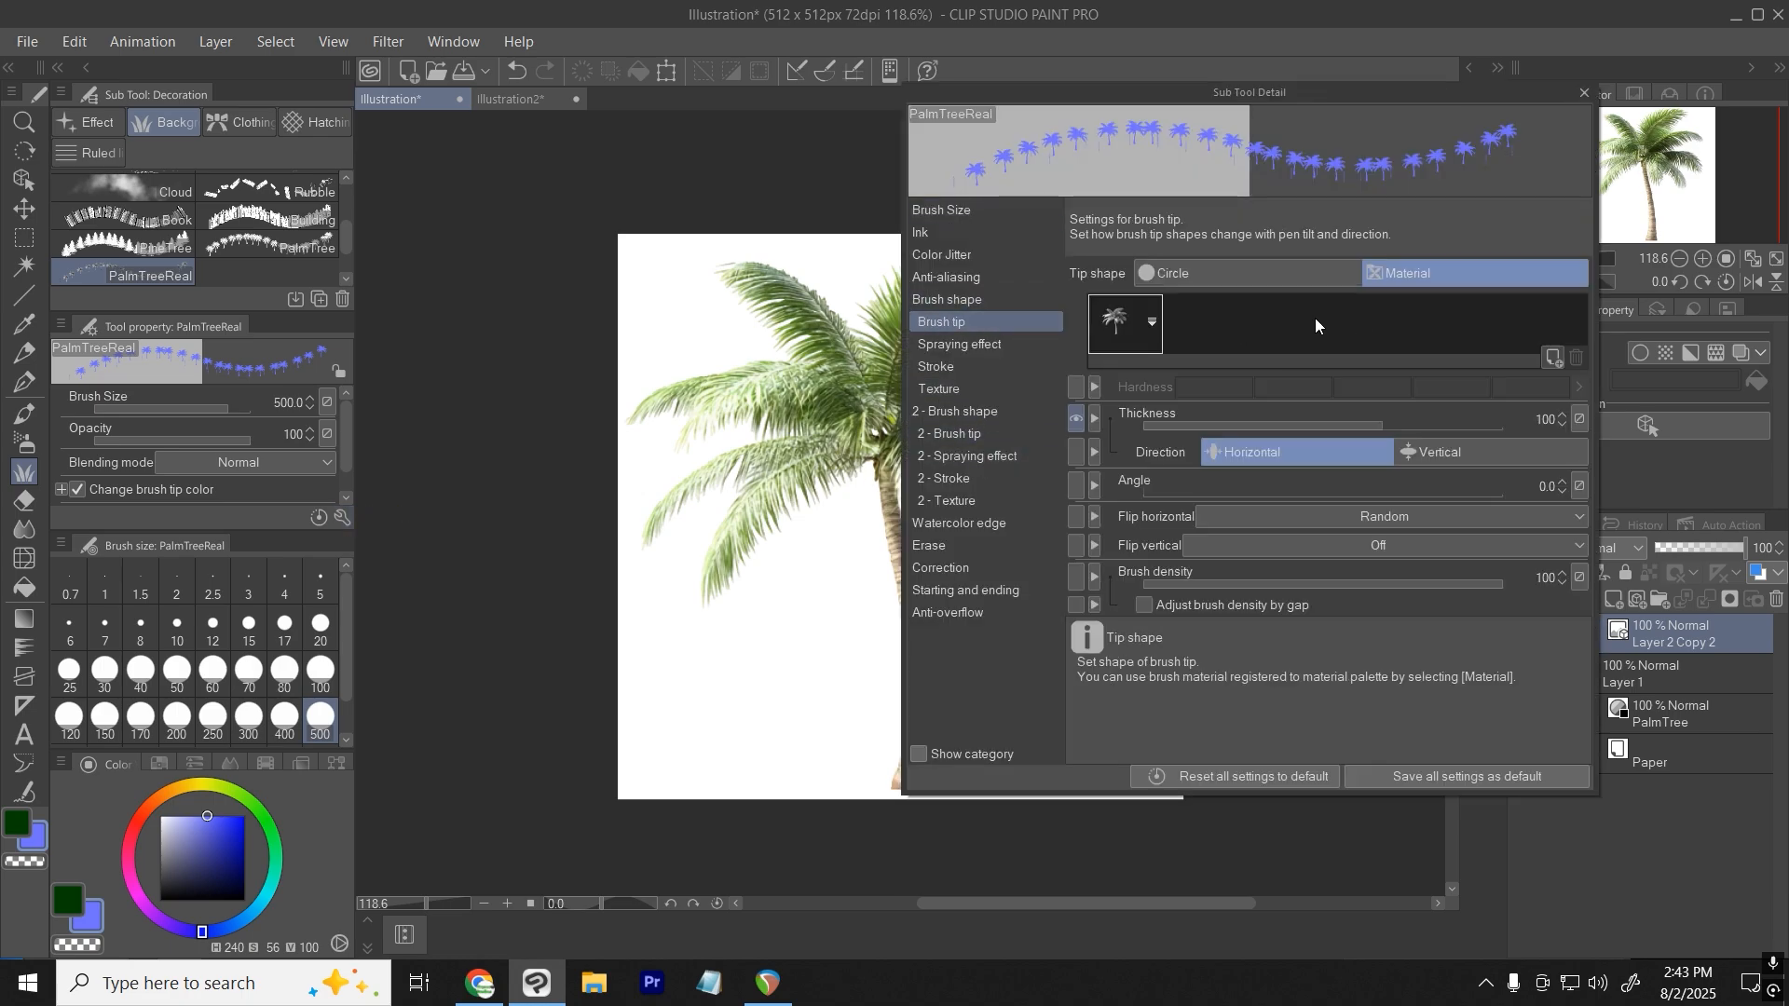
left_click(1555, 353)
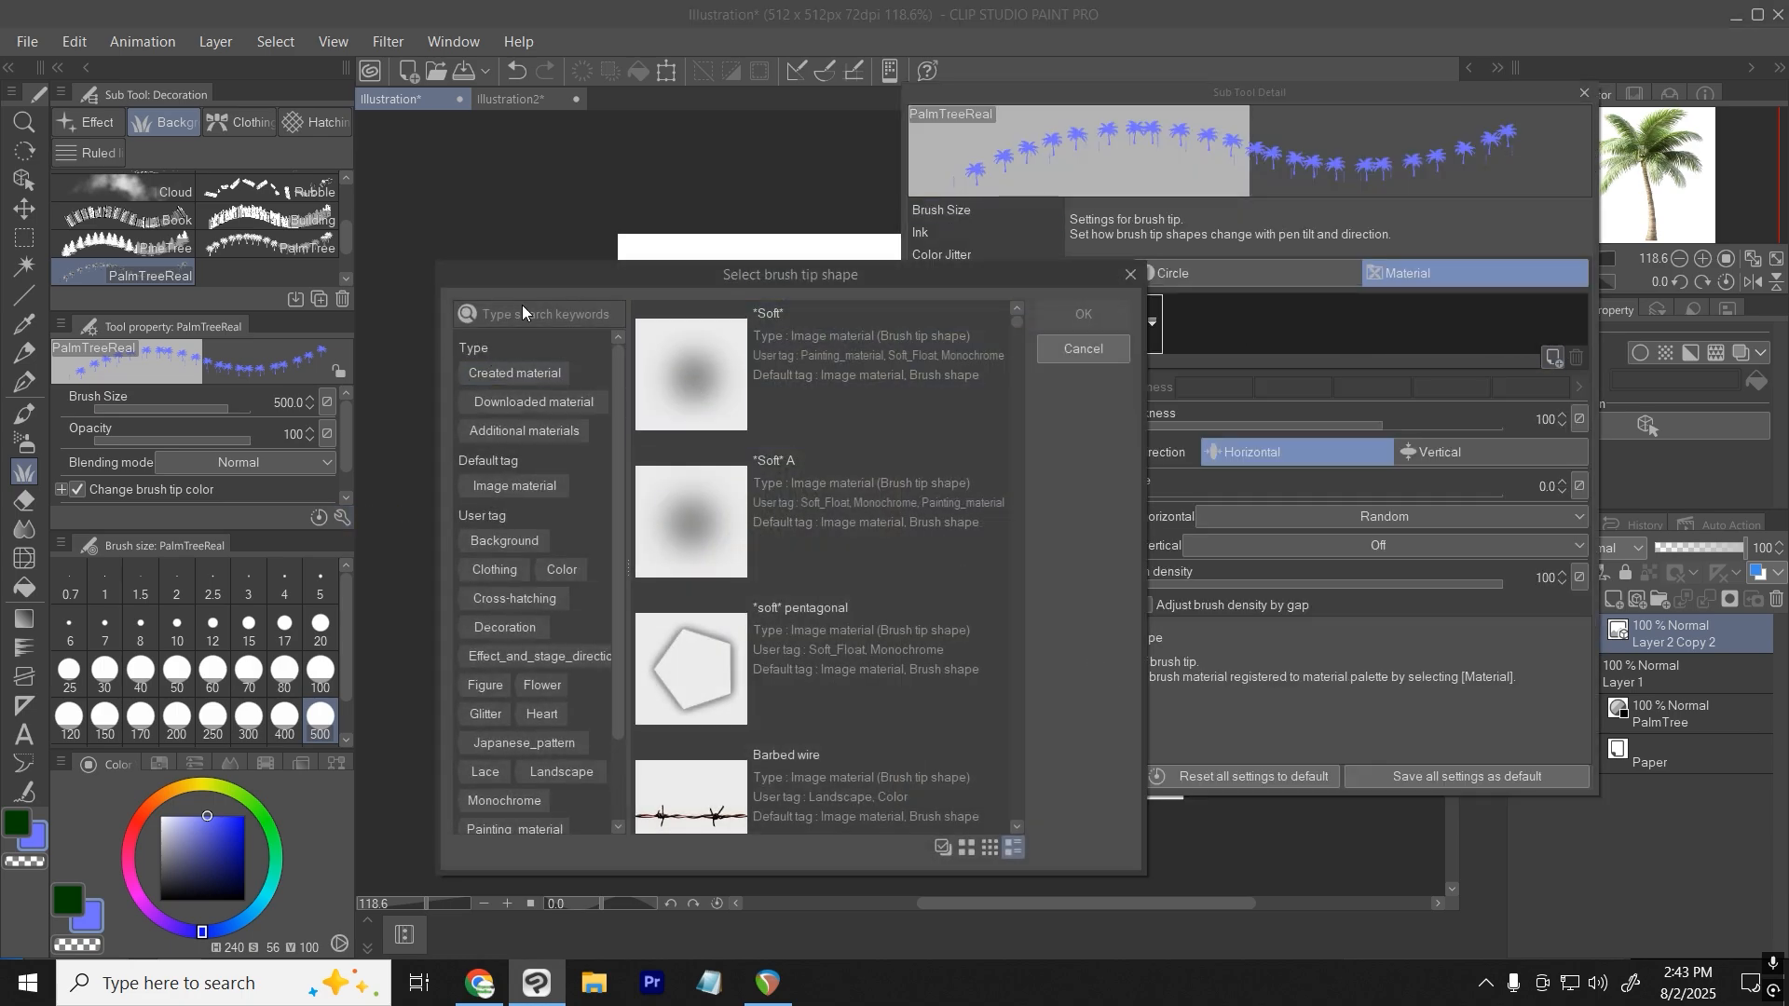
type("palm")
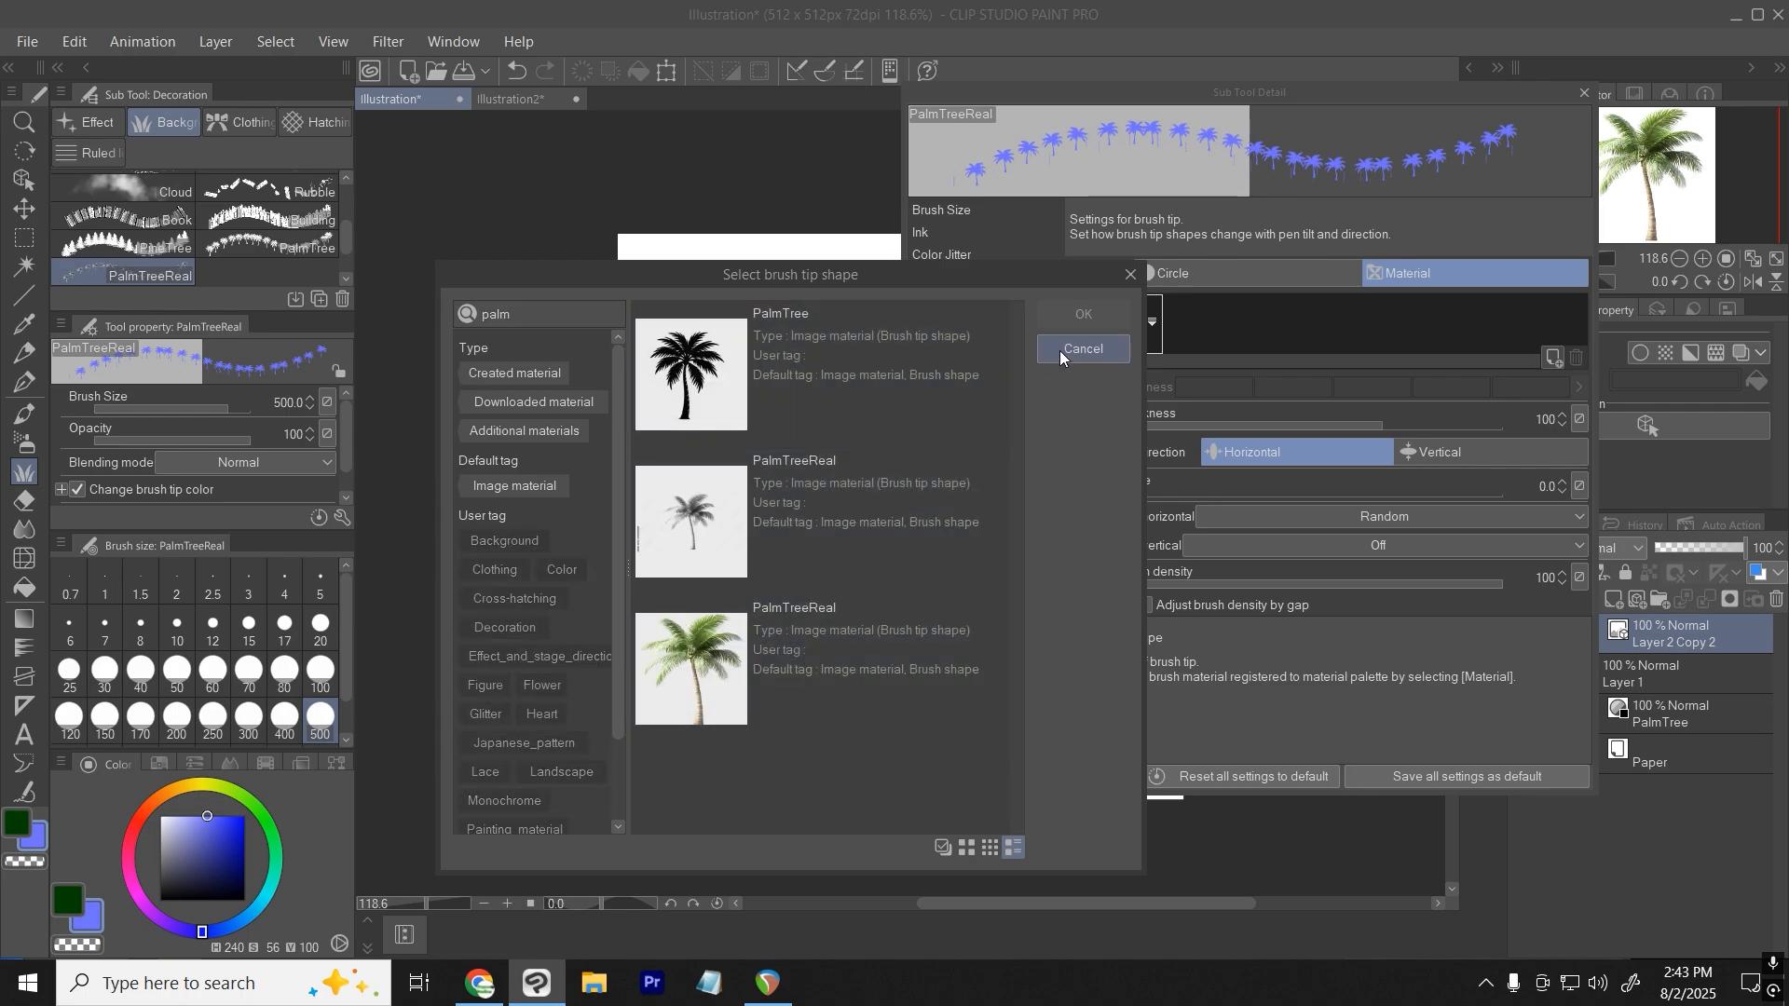
left_click(826, 618)
left_click(1085, 311)
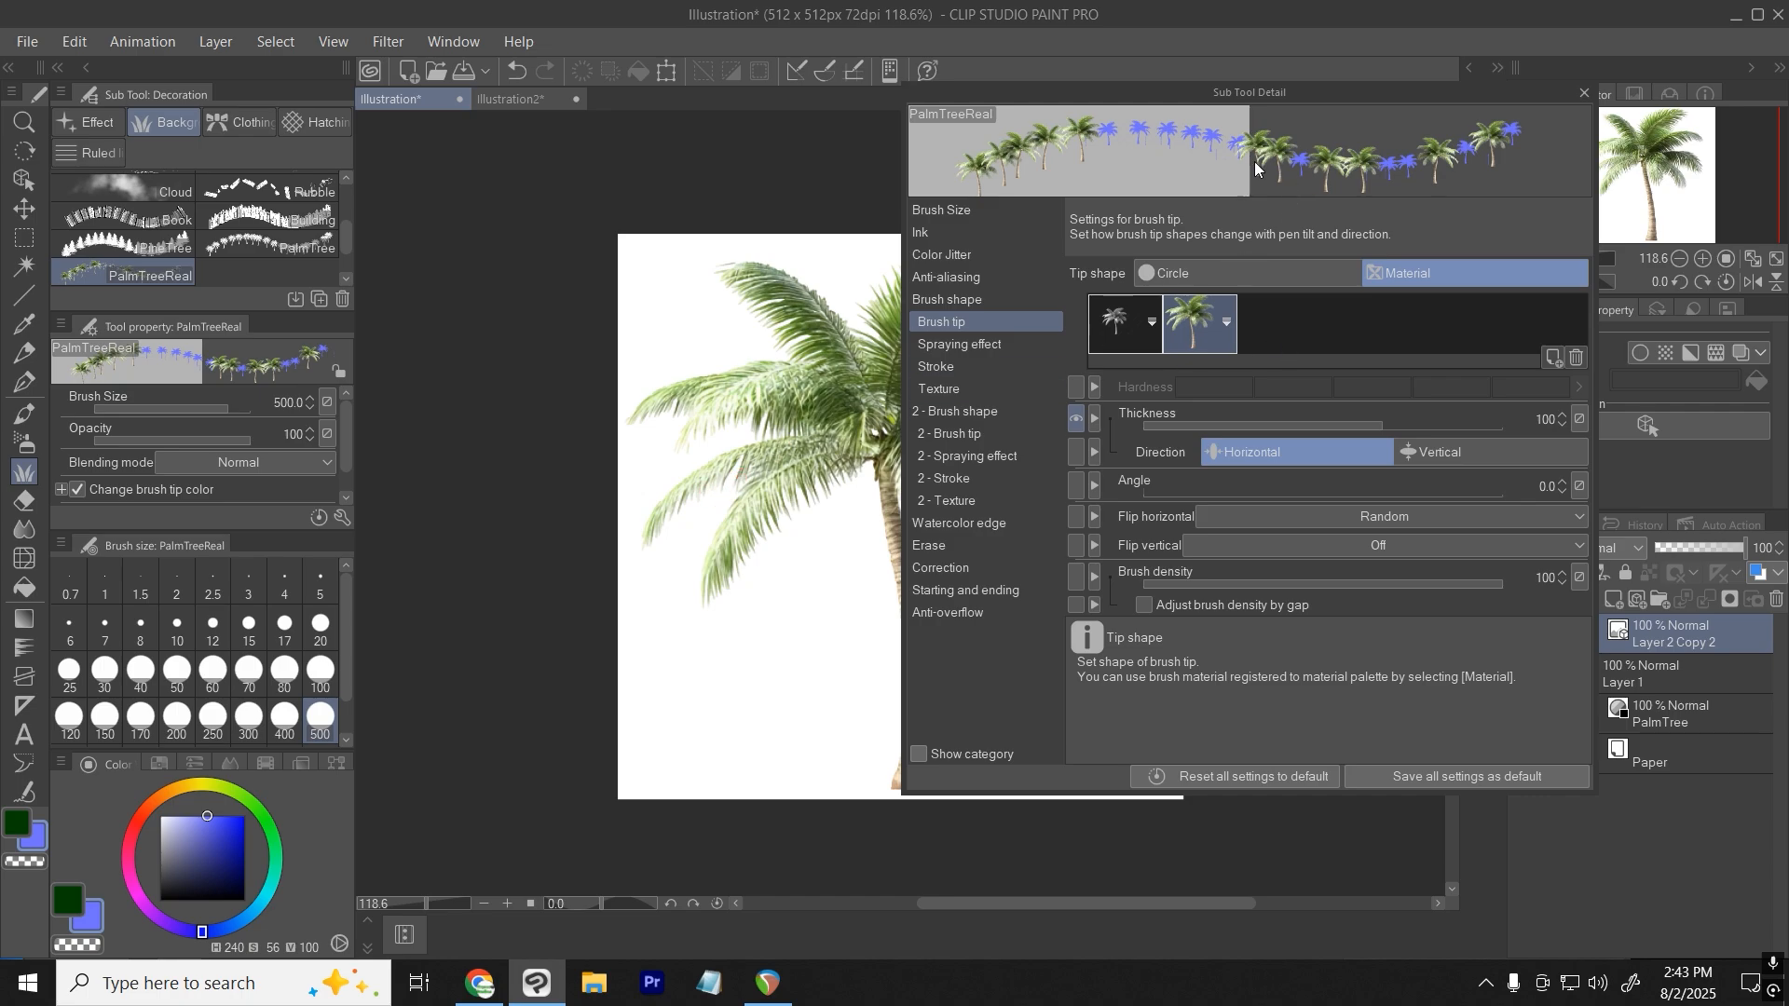
Delete the gray palm tip shape from the PalmTreeReal brush so only the colored palm is used.
left_click(1144, 328)
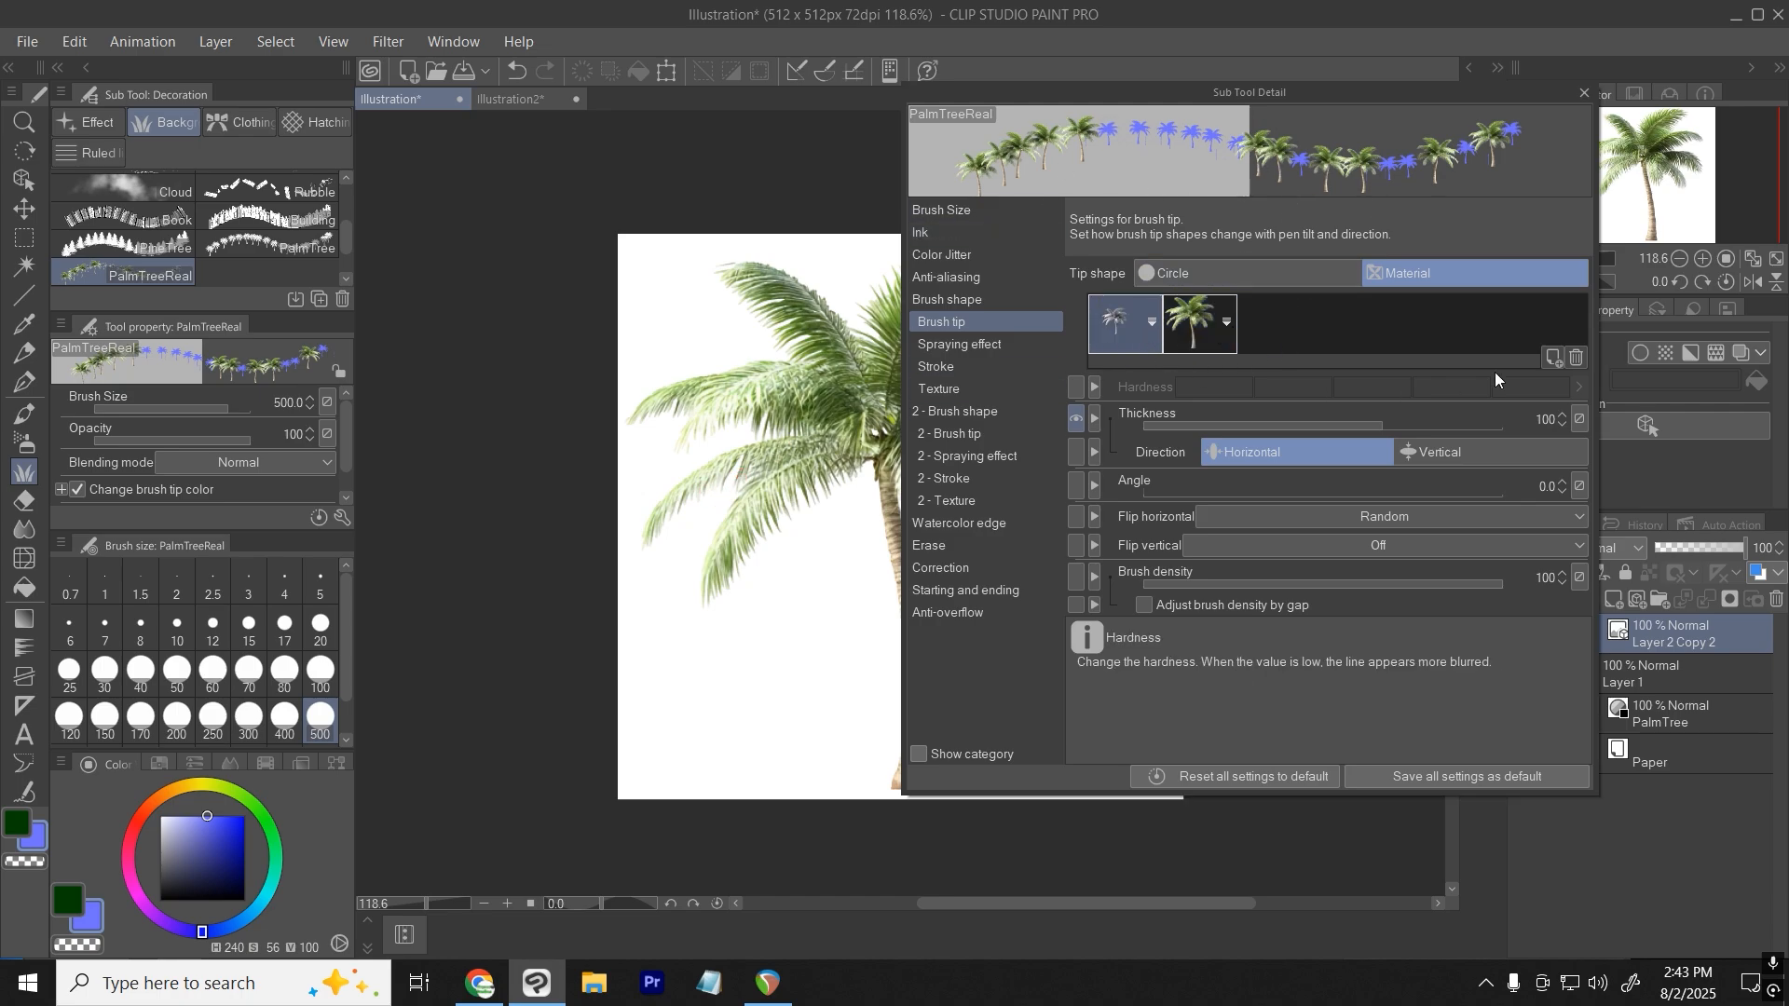
left_click(1576, 358)
left_click(939, 381)
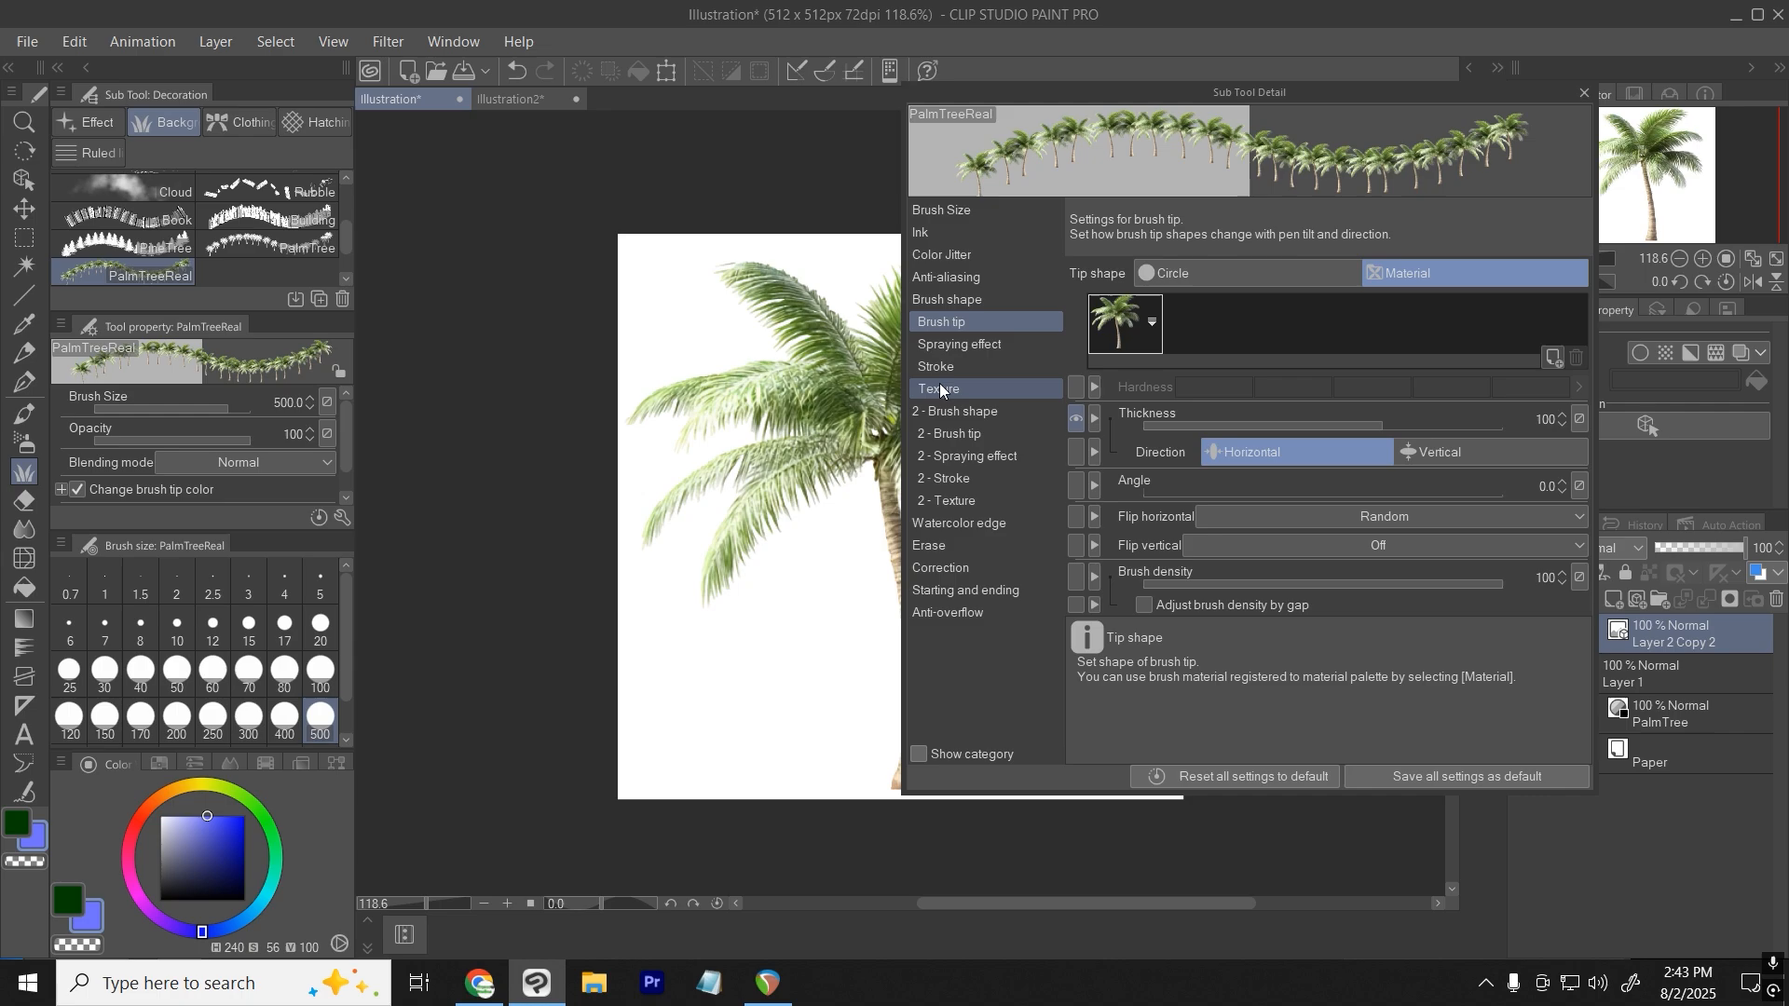
Paint test strokes with the colored PalmTreeReal brush on the Illustration2 canvas and undo them.
left_click(531, 102)
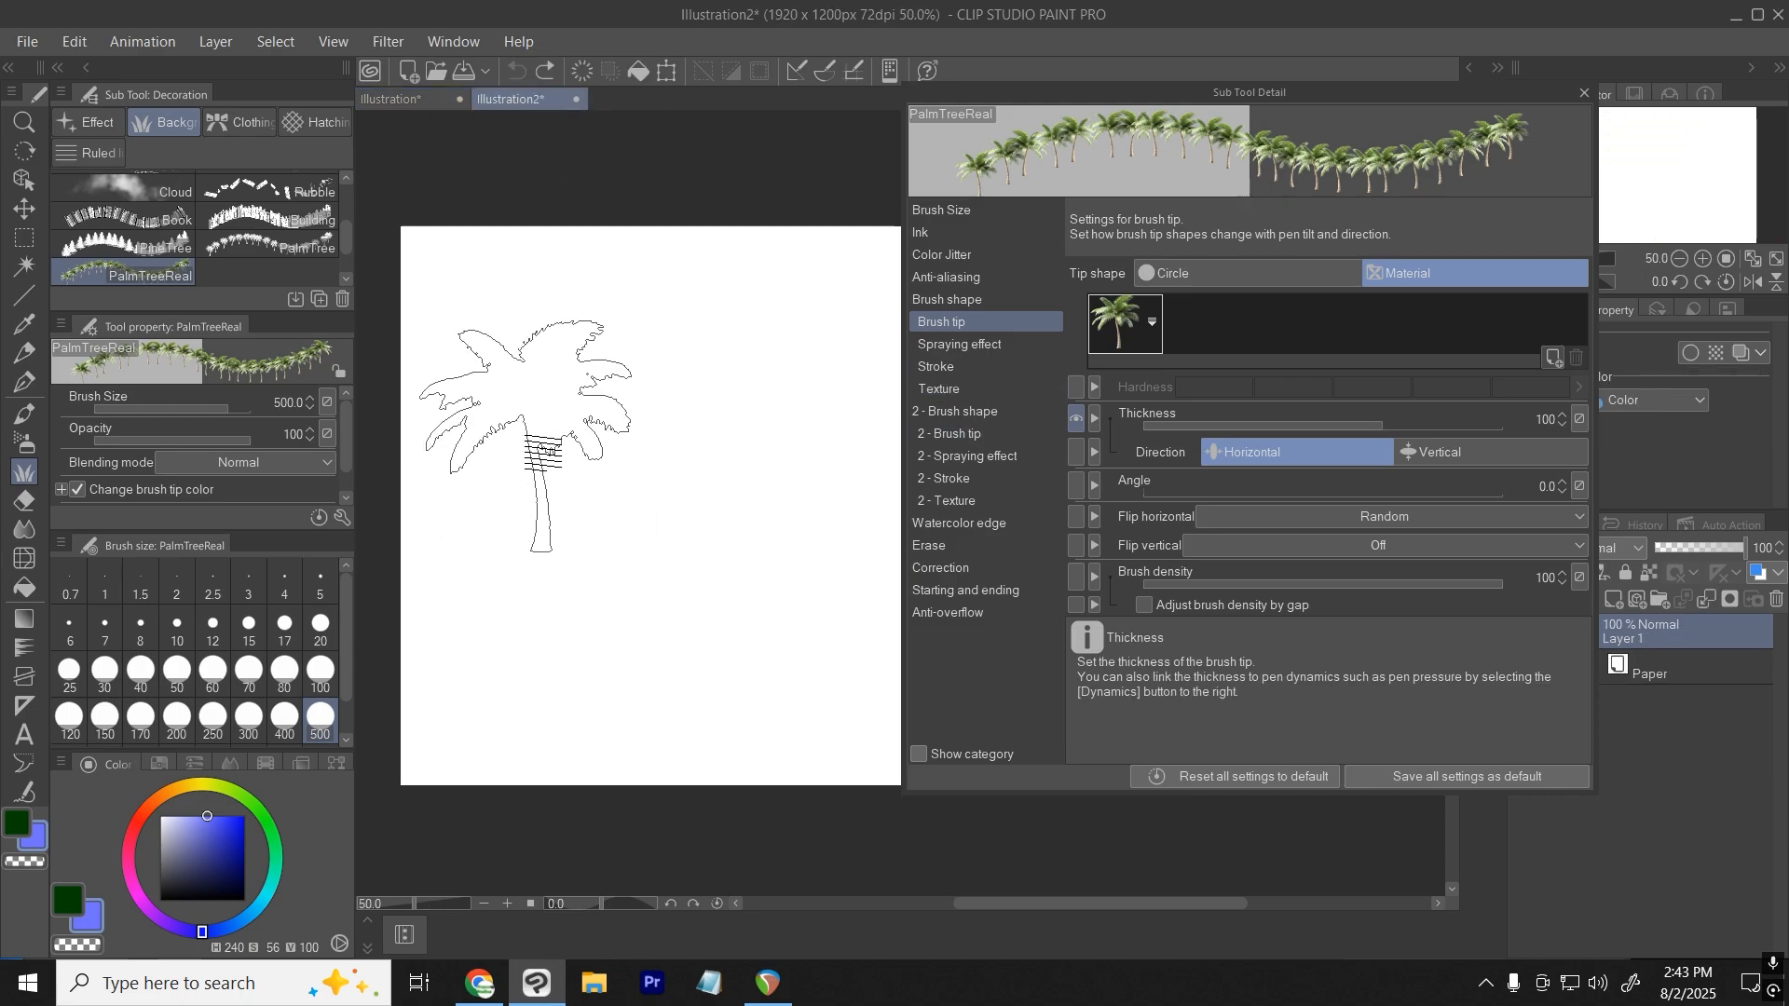
scroll(638, 561, "up", 3)
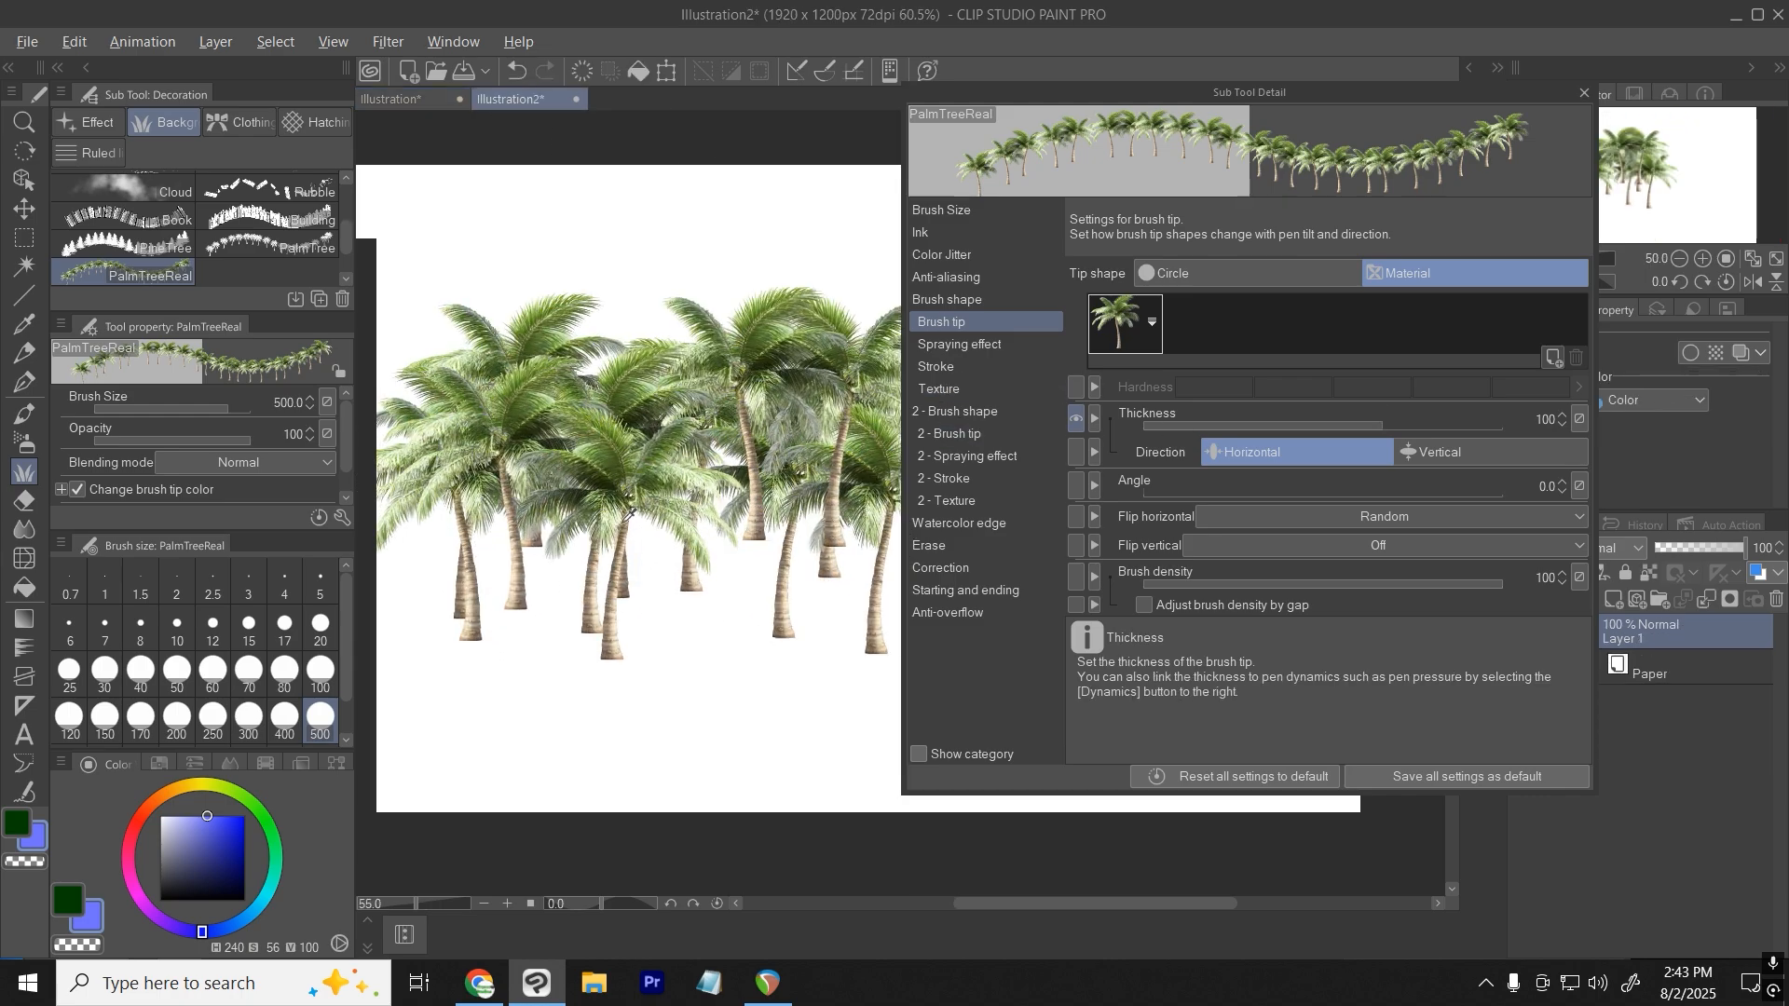
scroll(633, 569, "down", 7)
mouse_move(486, 535)
left_mouse_down()
mouse_move(908, 549)
mouse_move(713, 608)
mouse_move(862, 643)
left_mouse_up()
key("ctrl+z")
key("ctrl+z")
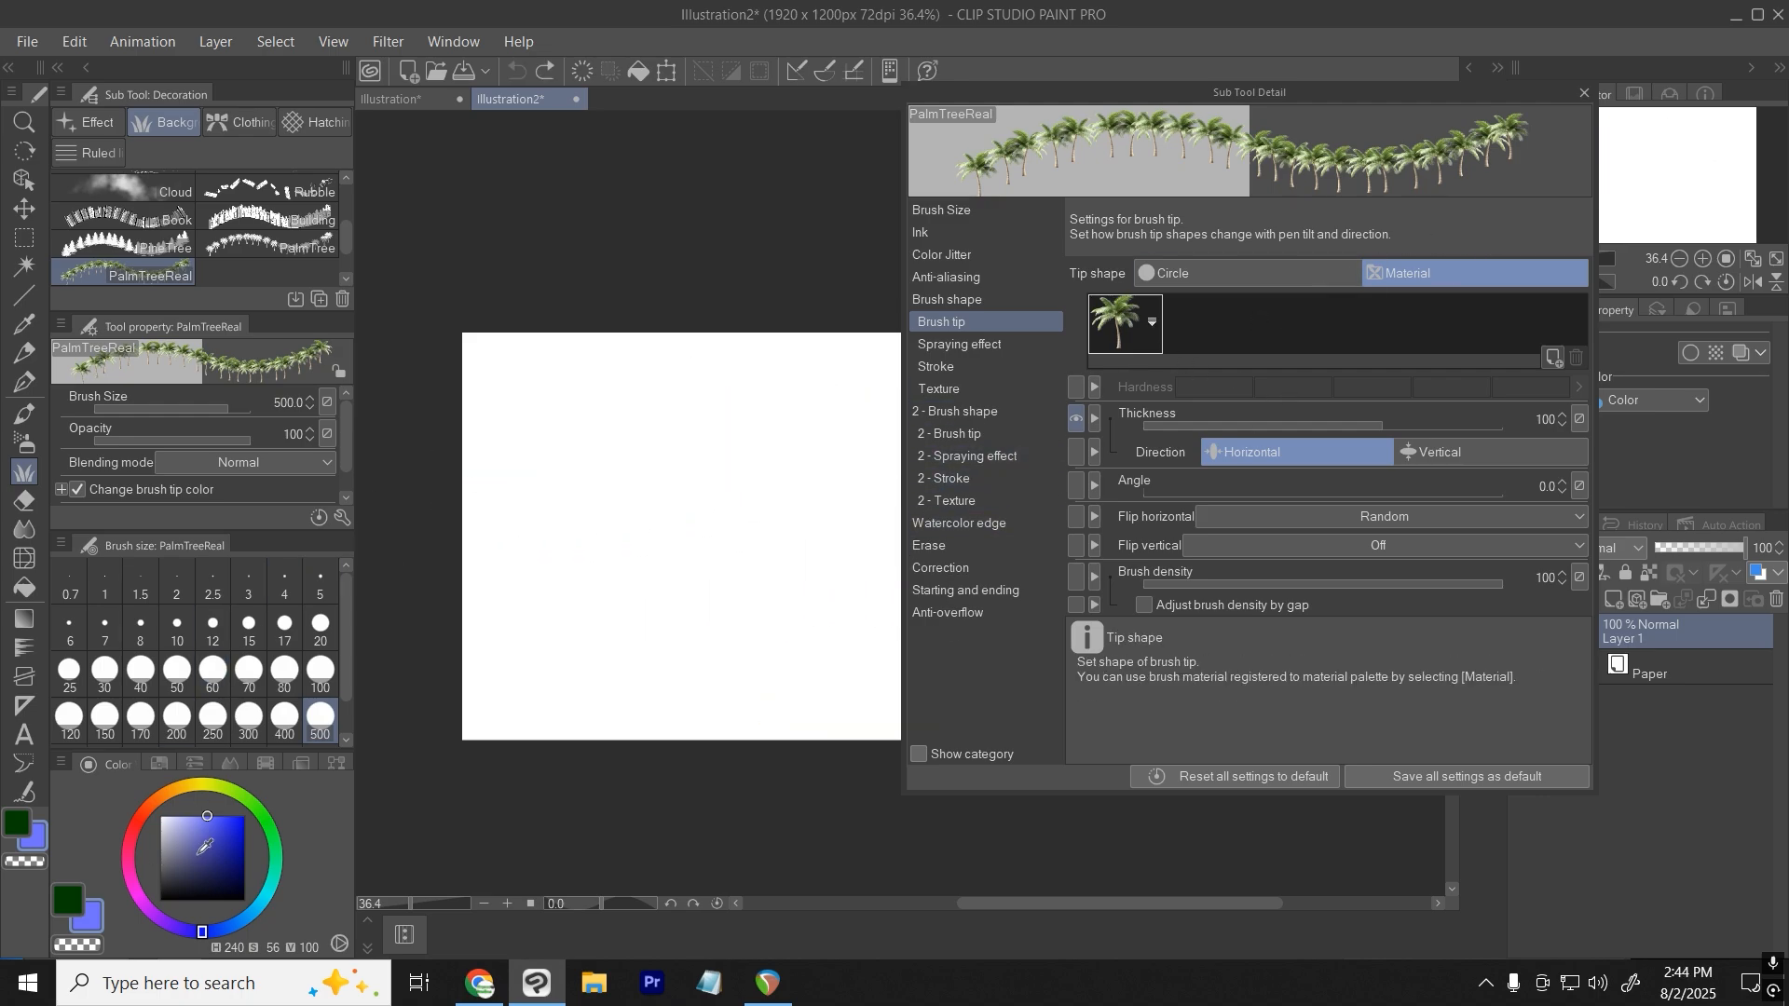
Add the gray PalmTreeReal palm as a second tip shape of the PalmTreeReal brush and test it with black as secondary color.
mouse_move(570, 535)
left_mouse_down()
mouse_move(760, 564)
mouse_move(518, 510)
mouse_move(759, 403)
mouse_move(777, 452)
left_mouse_up()
key("ctrl+z")
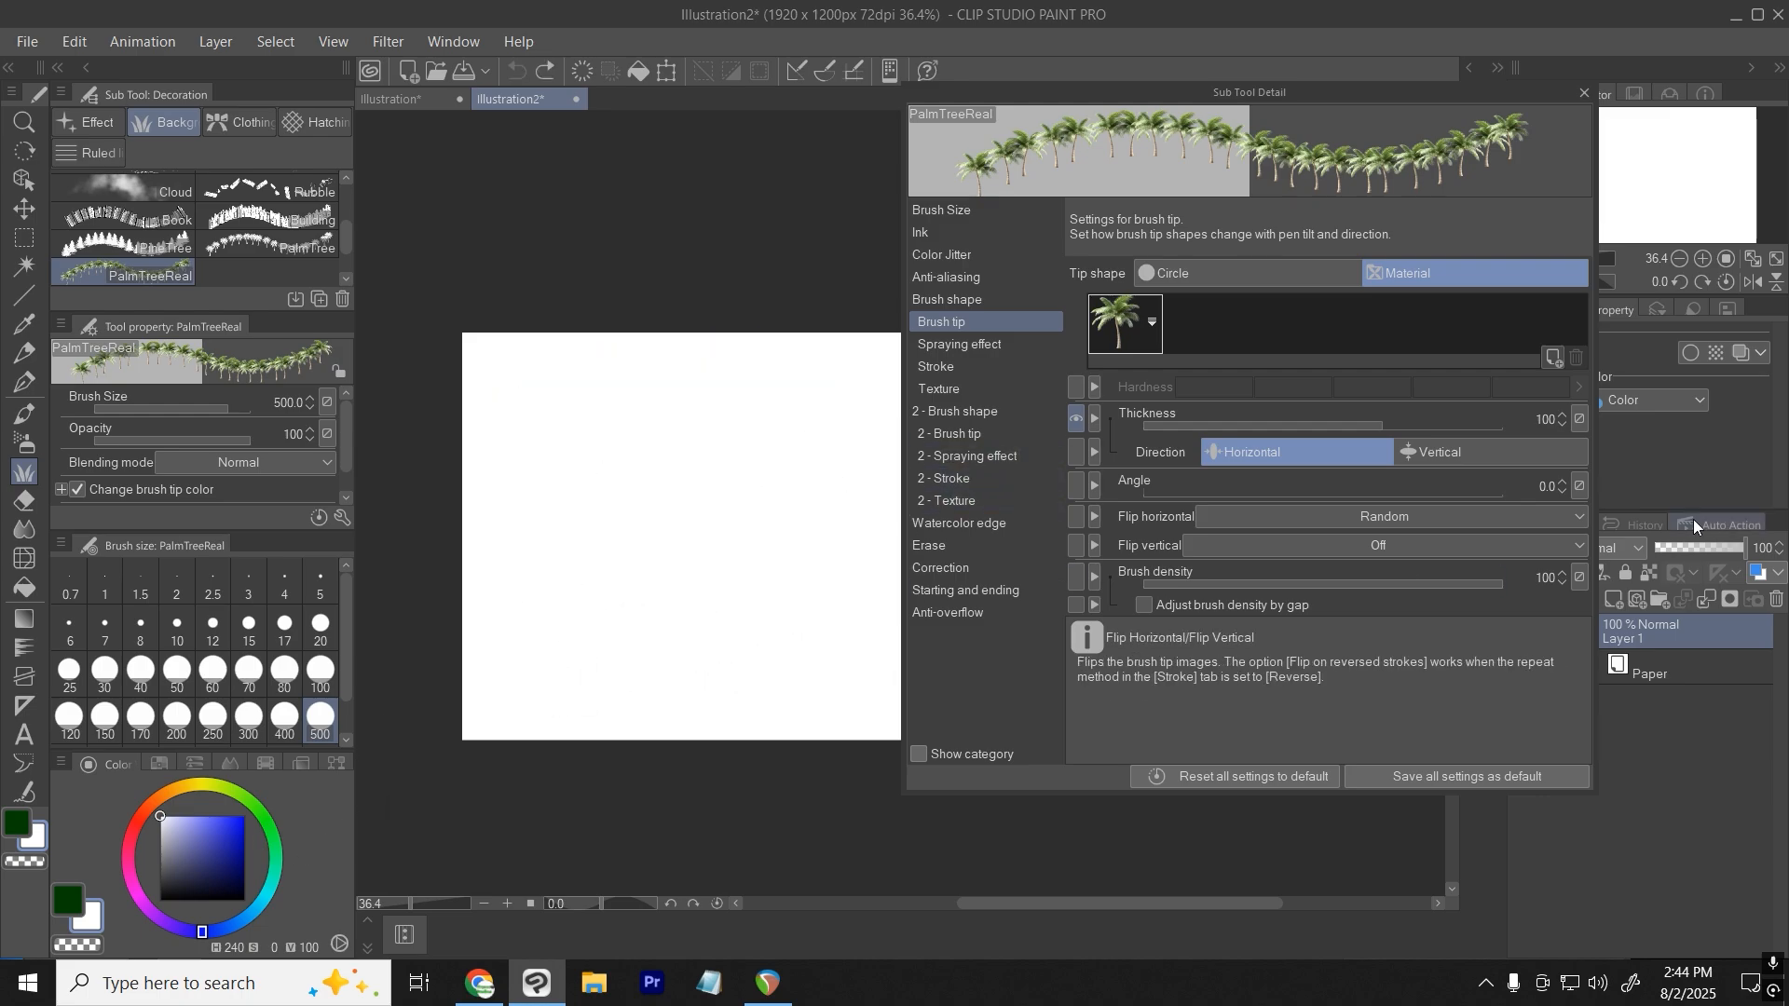
left_click(1125, 323)
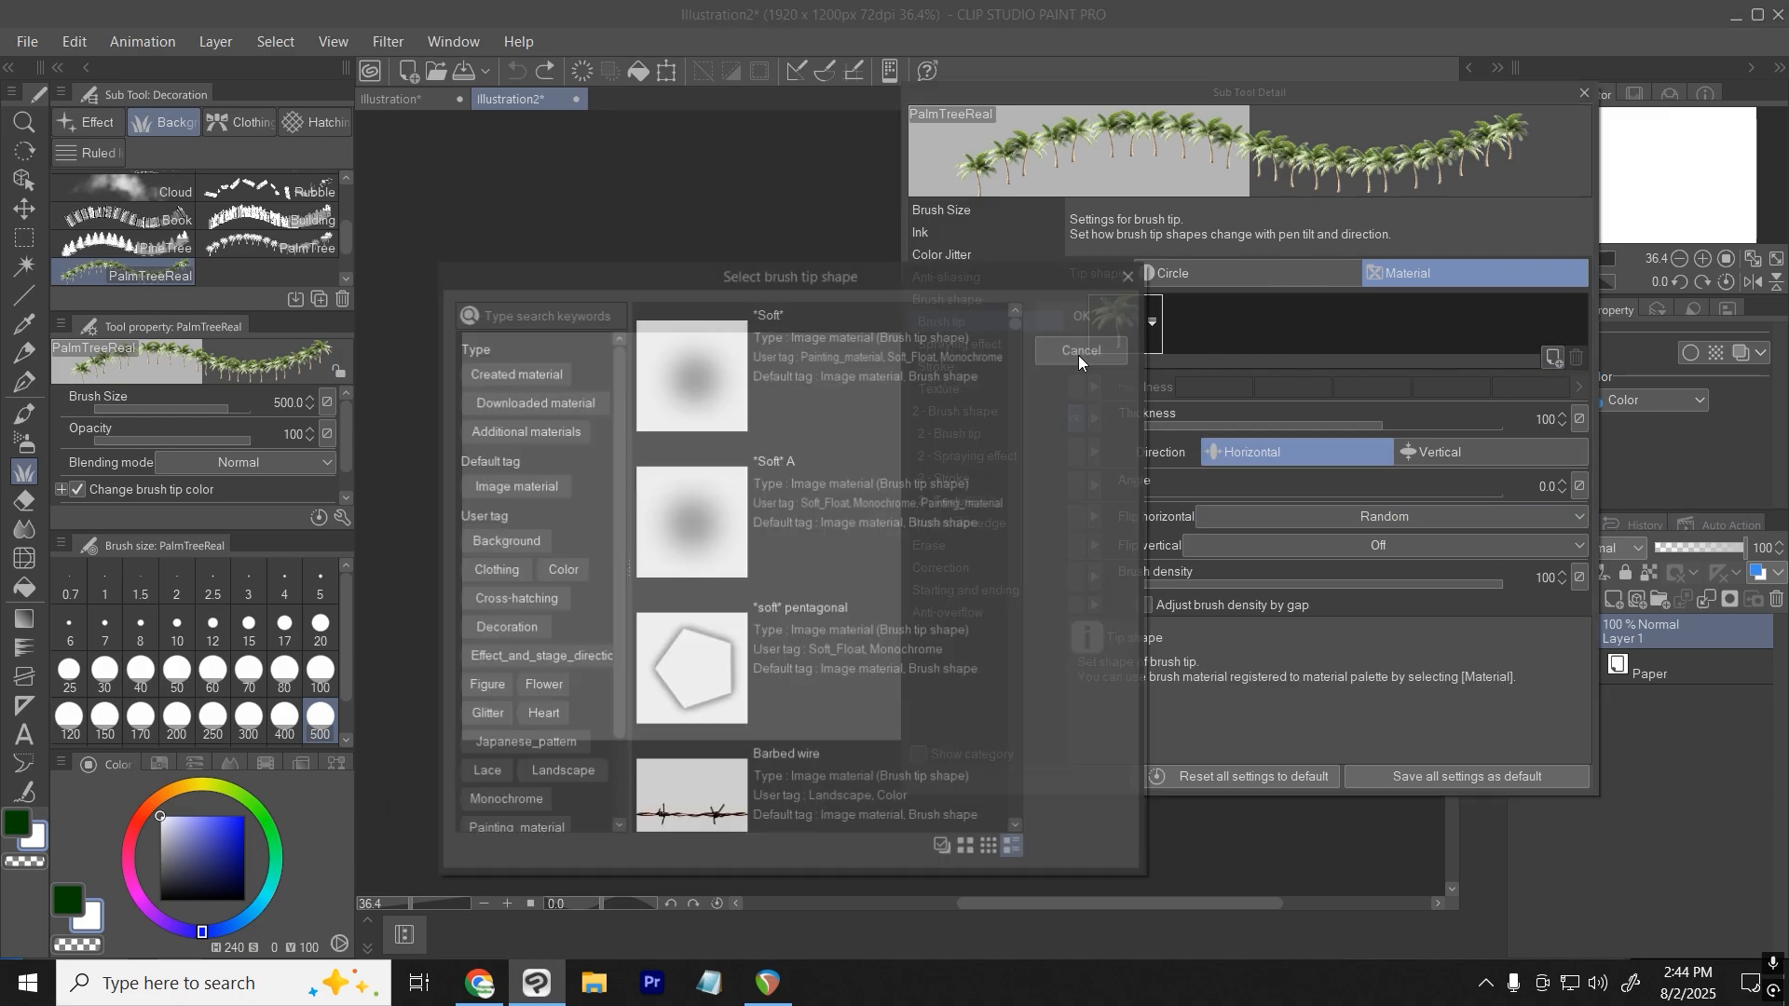
left_click(571, 323)
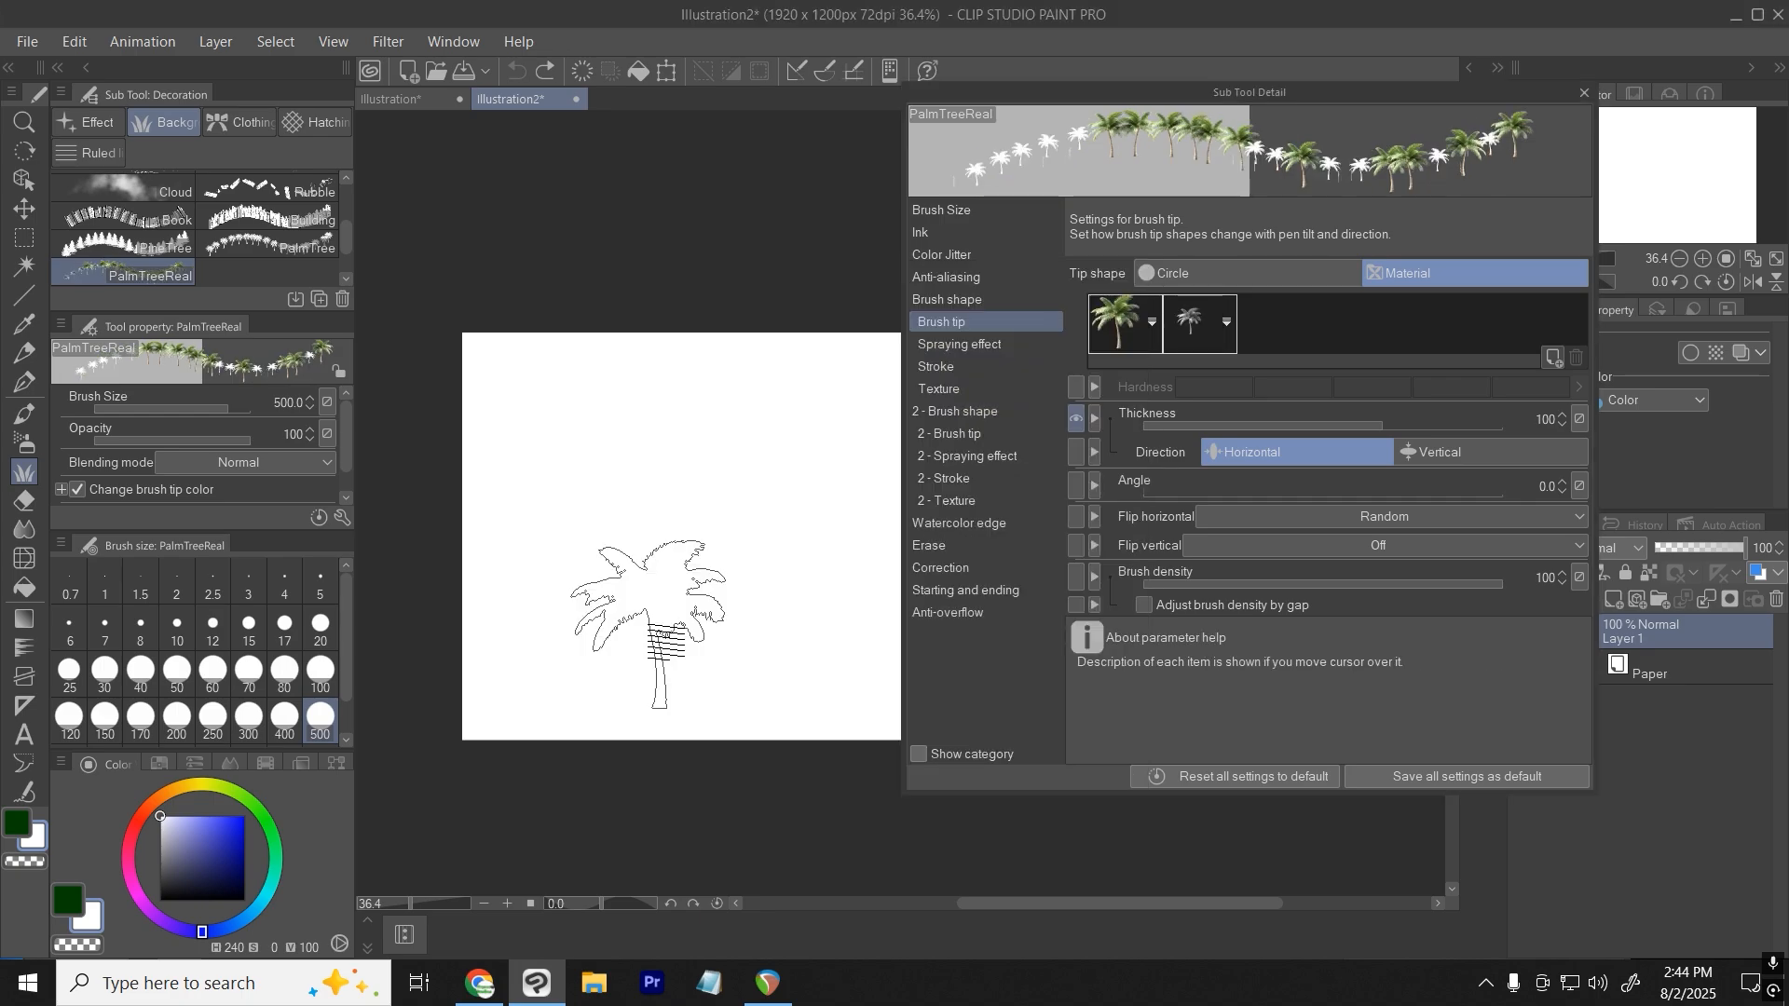
left_click(160, 900)
left_click_drag(503, 774, 512, 643)
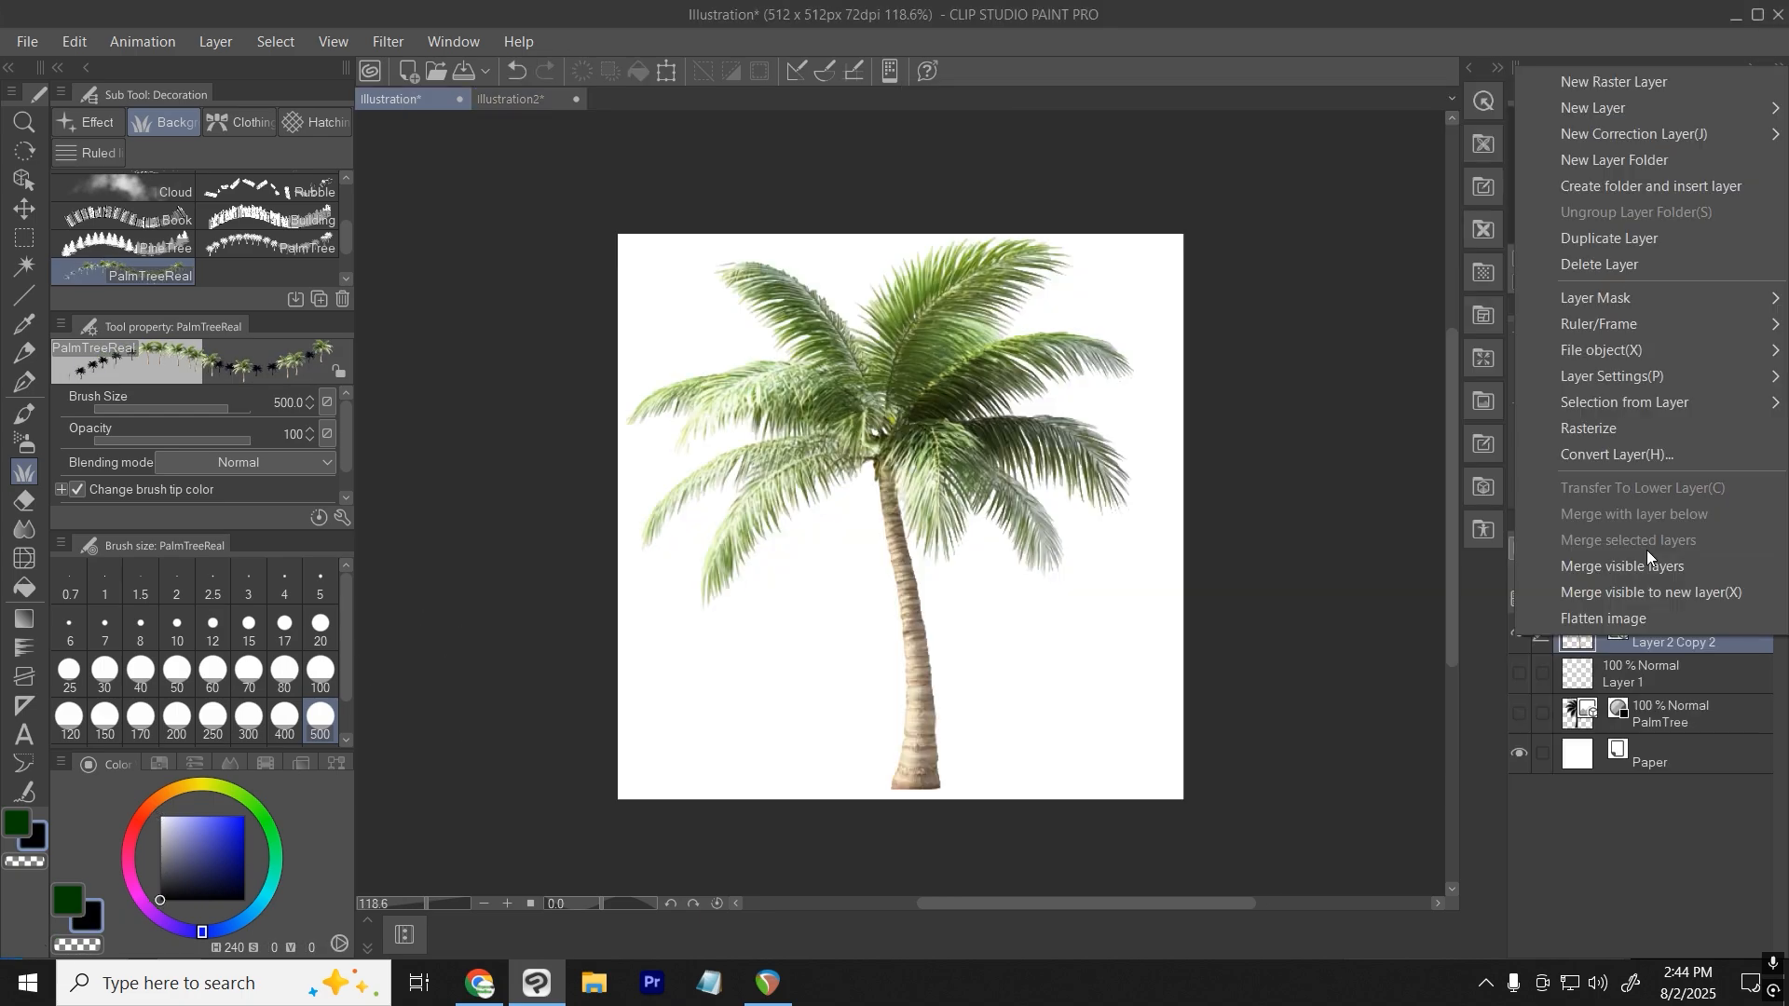
Convert Layer 2 Copy 2 in the Illustration document to a gray image material layer named PalmTreeMultiColor.
left_click(1652, 451)
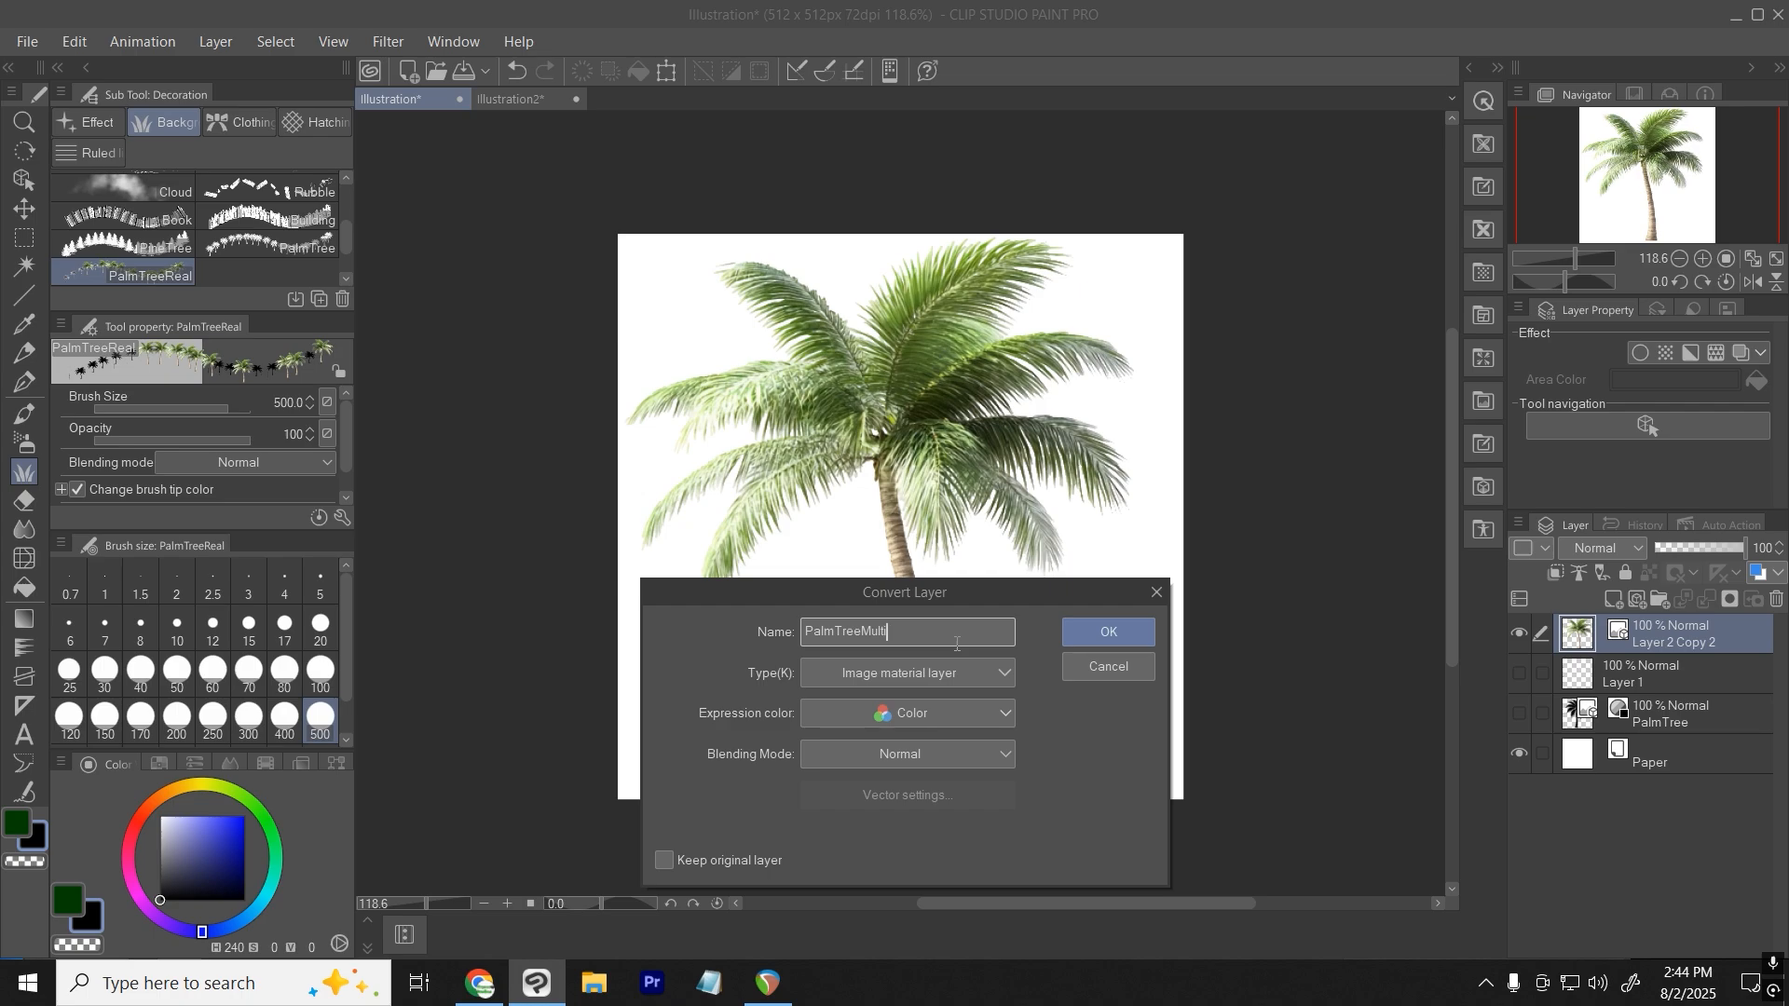
left_click(948, 706)
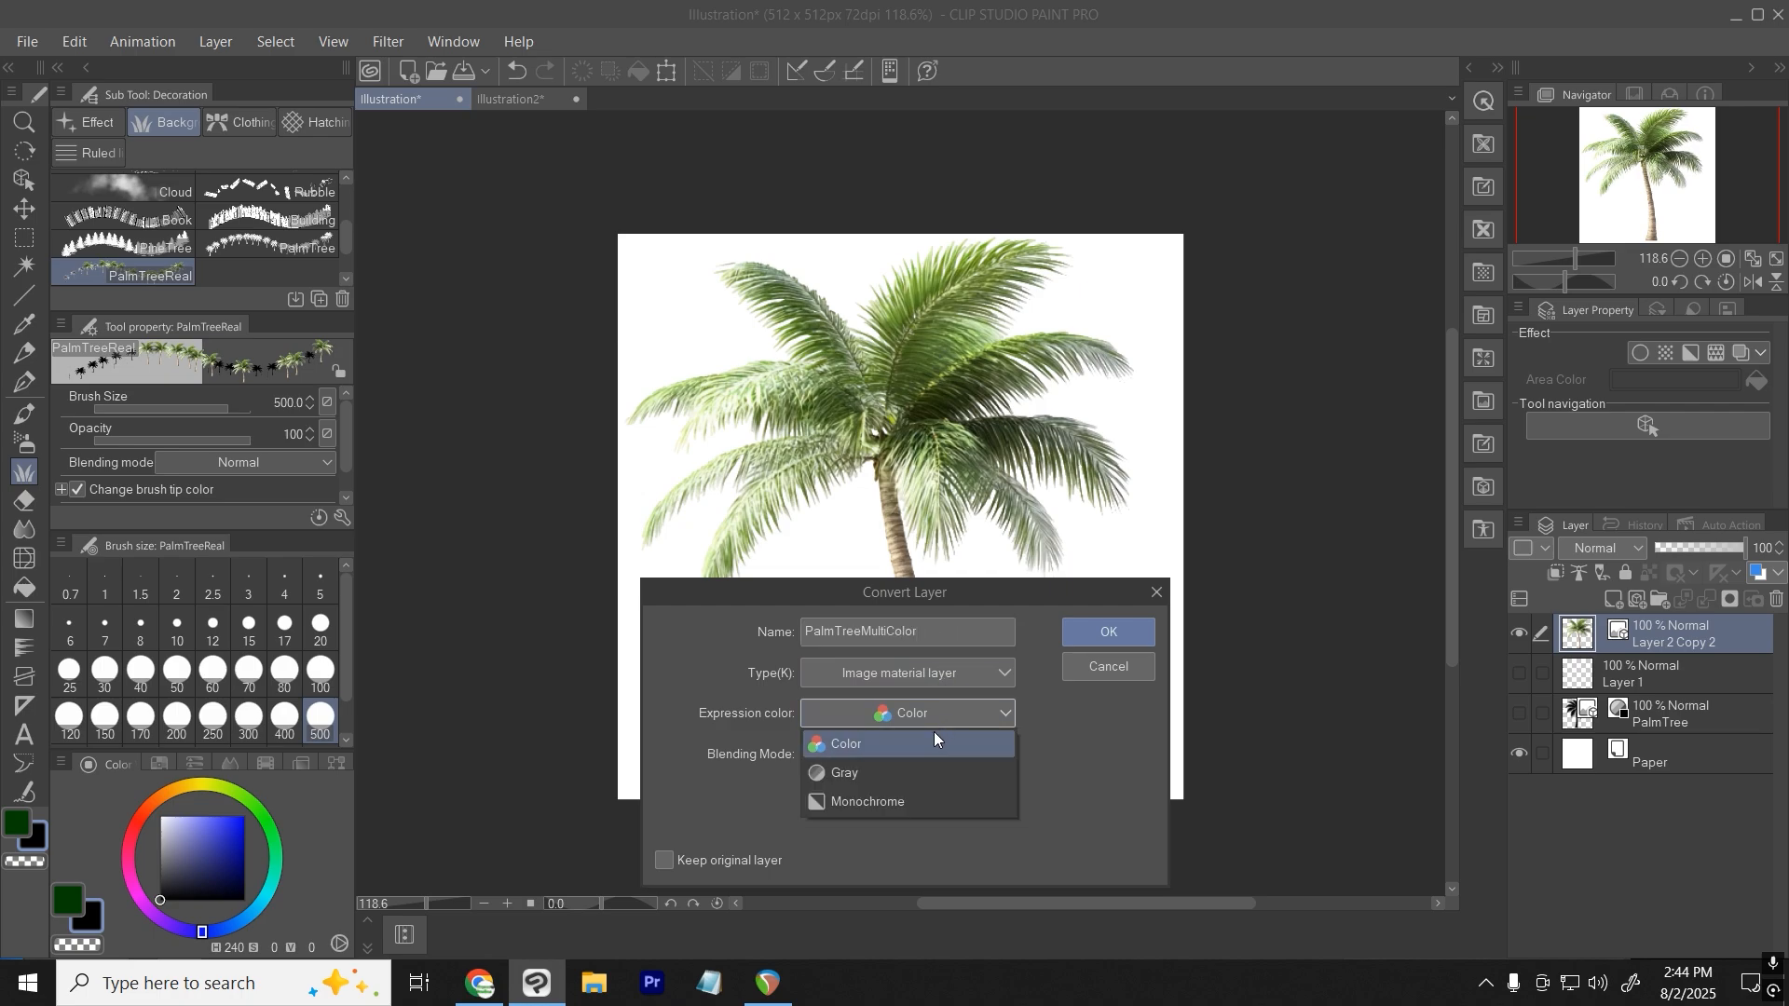
left_click(891, 773)
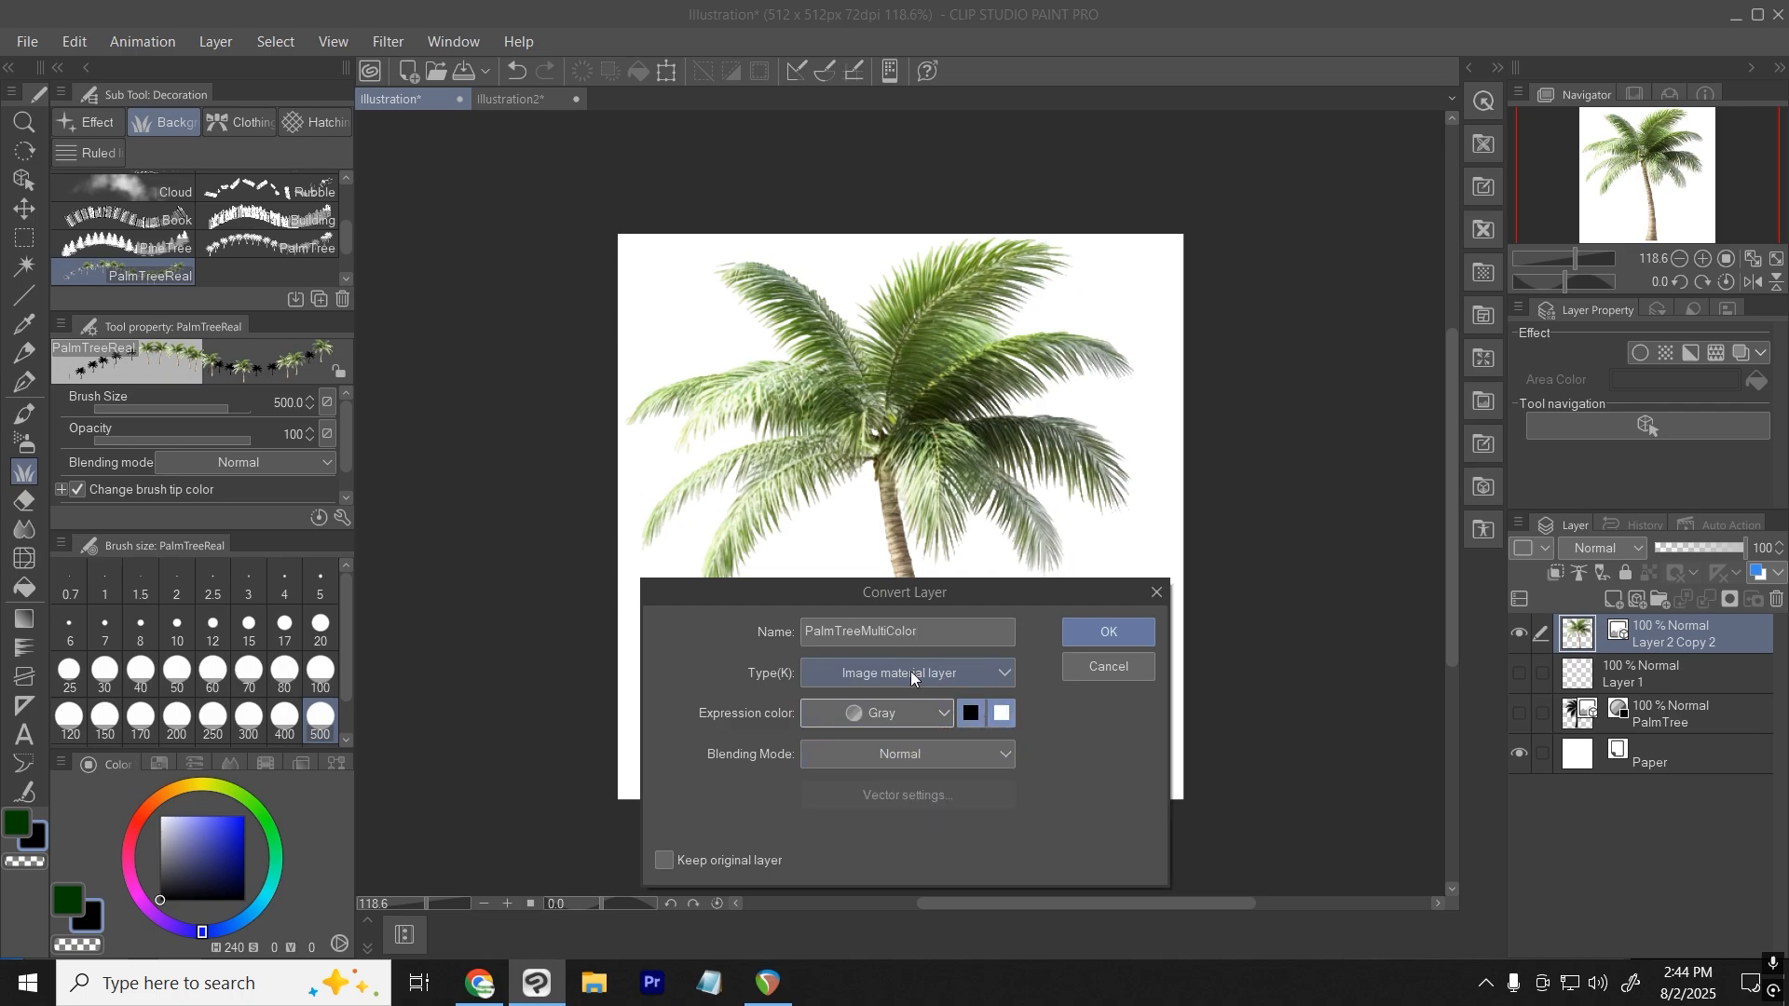
left_click(1118, 641)
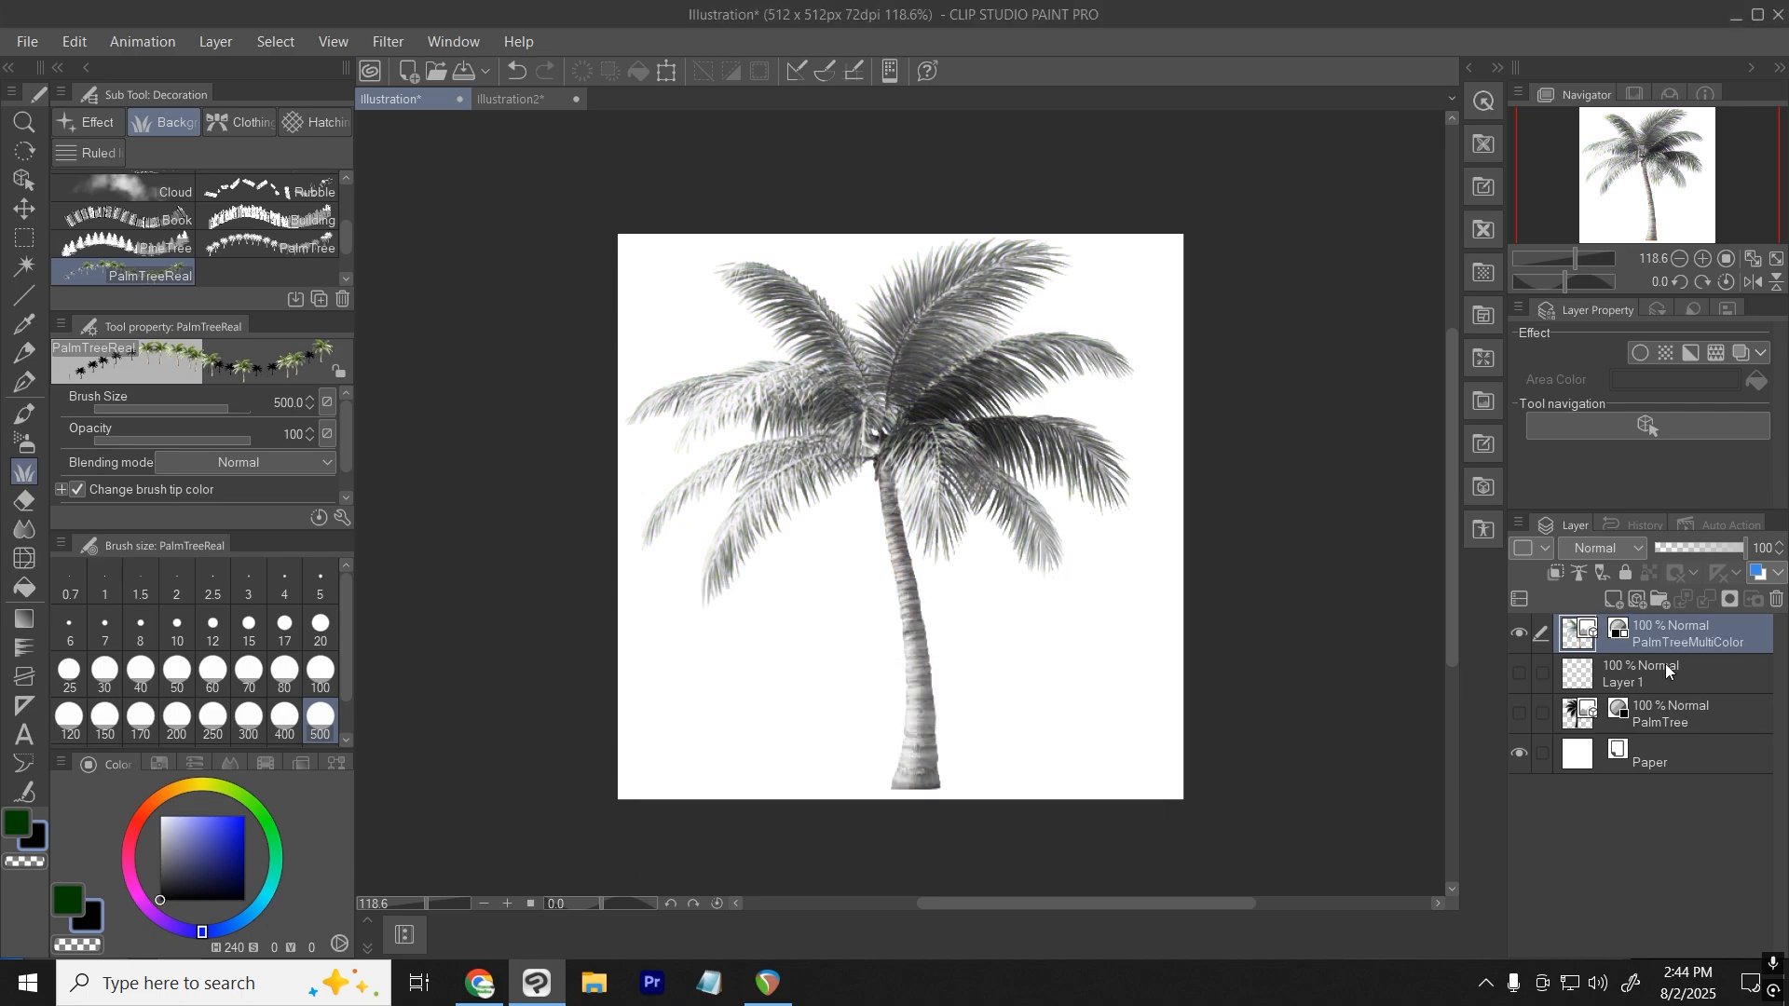
Register the PalmTreeMultiColor layer as an image material usable as brush tip shape, saved under Image material > Illustration > Nature.
left_click(57, 49)
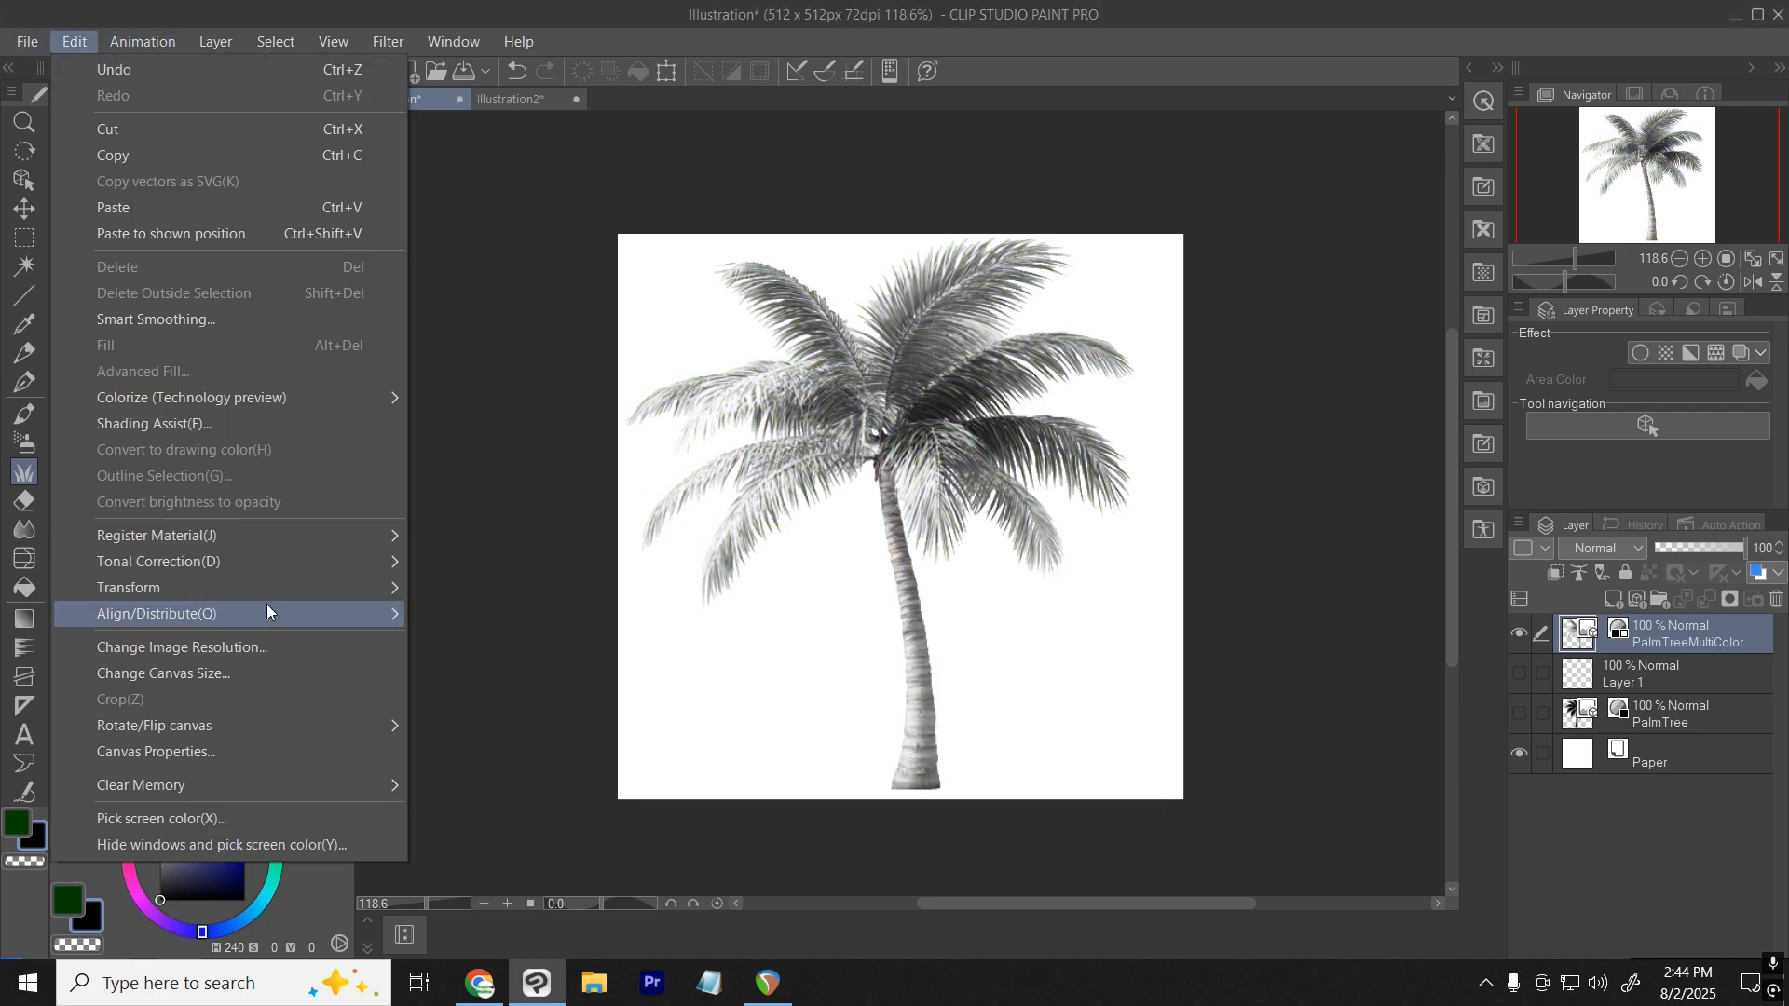
mouse_move(314, 537)
left_click(540, 546)
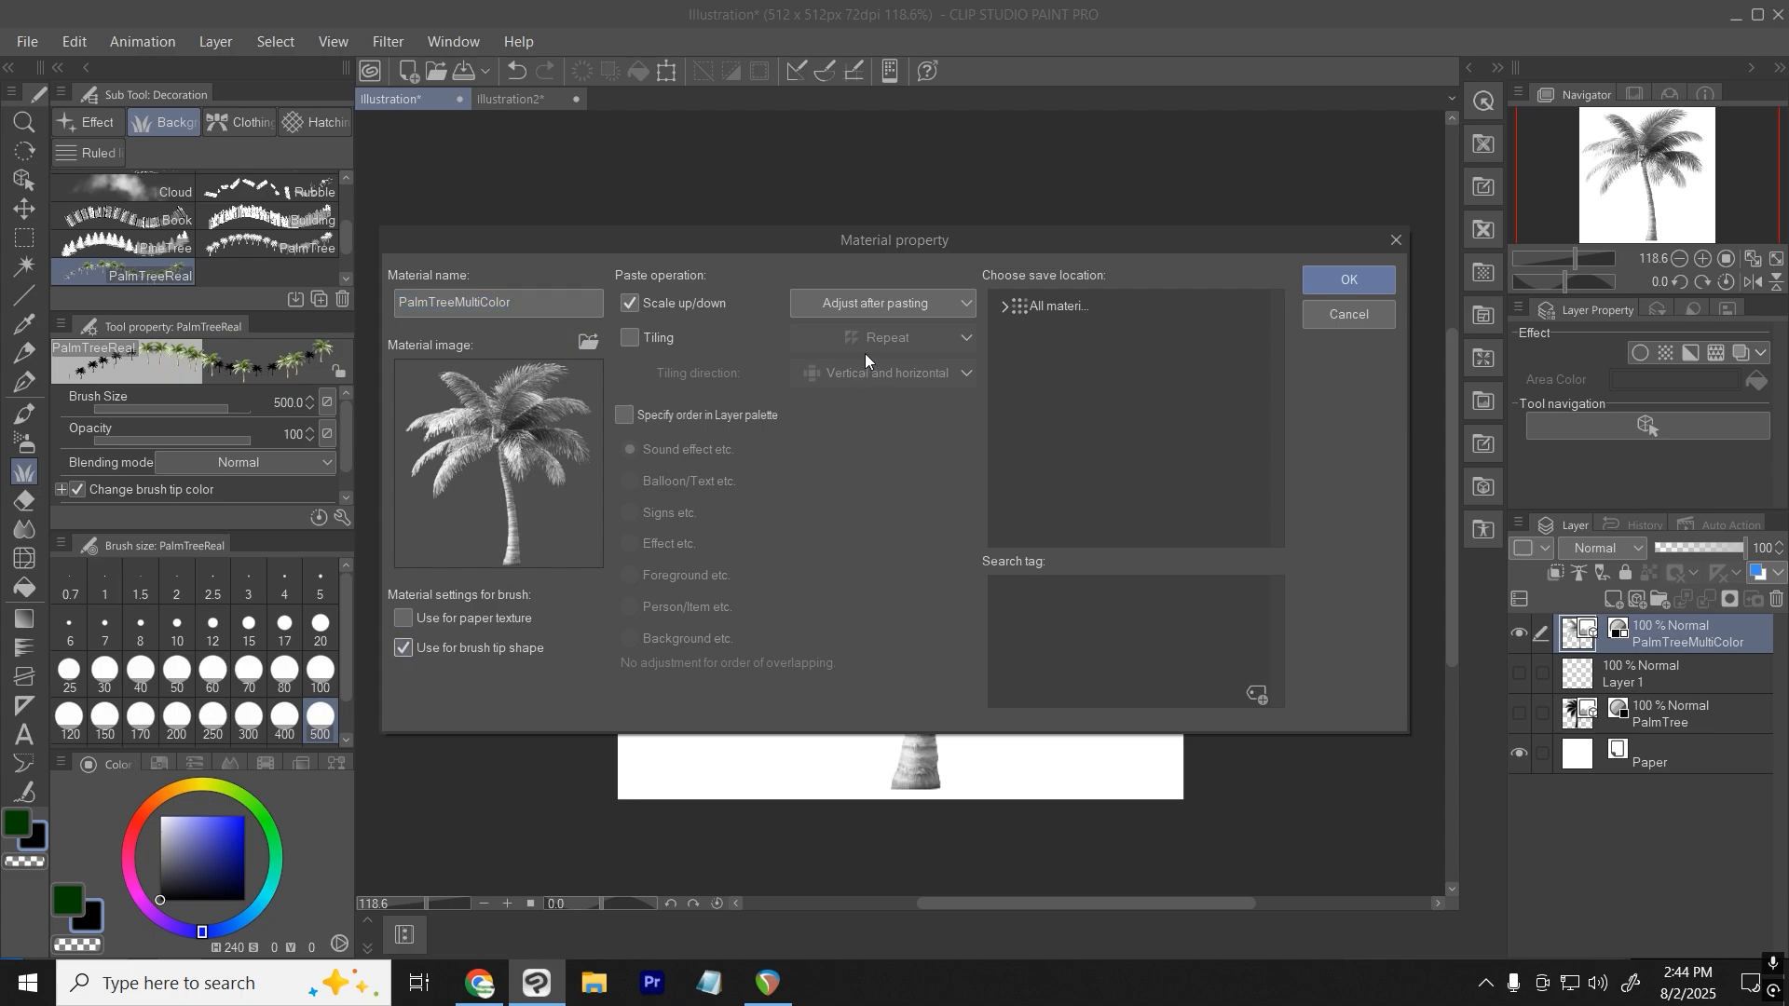
left_click(1004, 306)
left_click(1018, 424)
left_click(1047, 437)
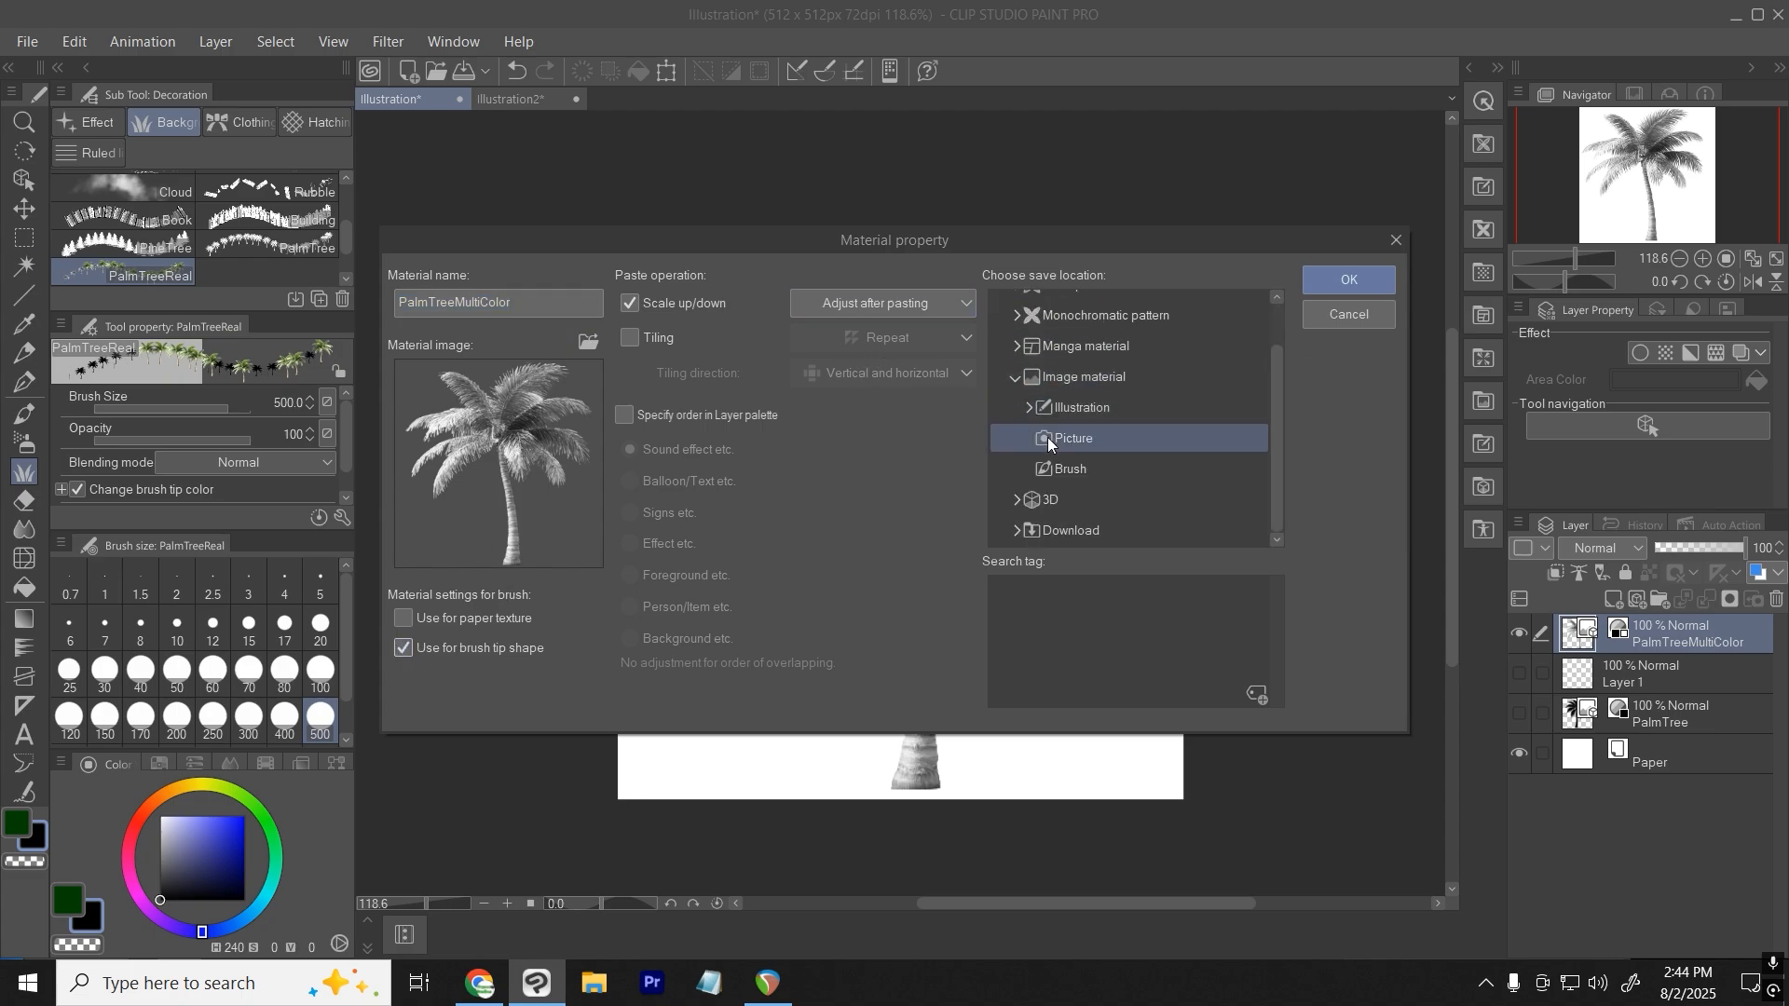
left_click(1029, 408)
scroll(1077, 460, "down", 1)
left_click(1084, 351)
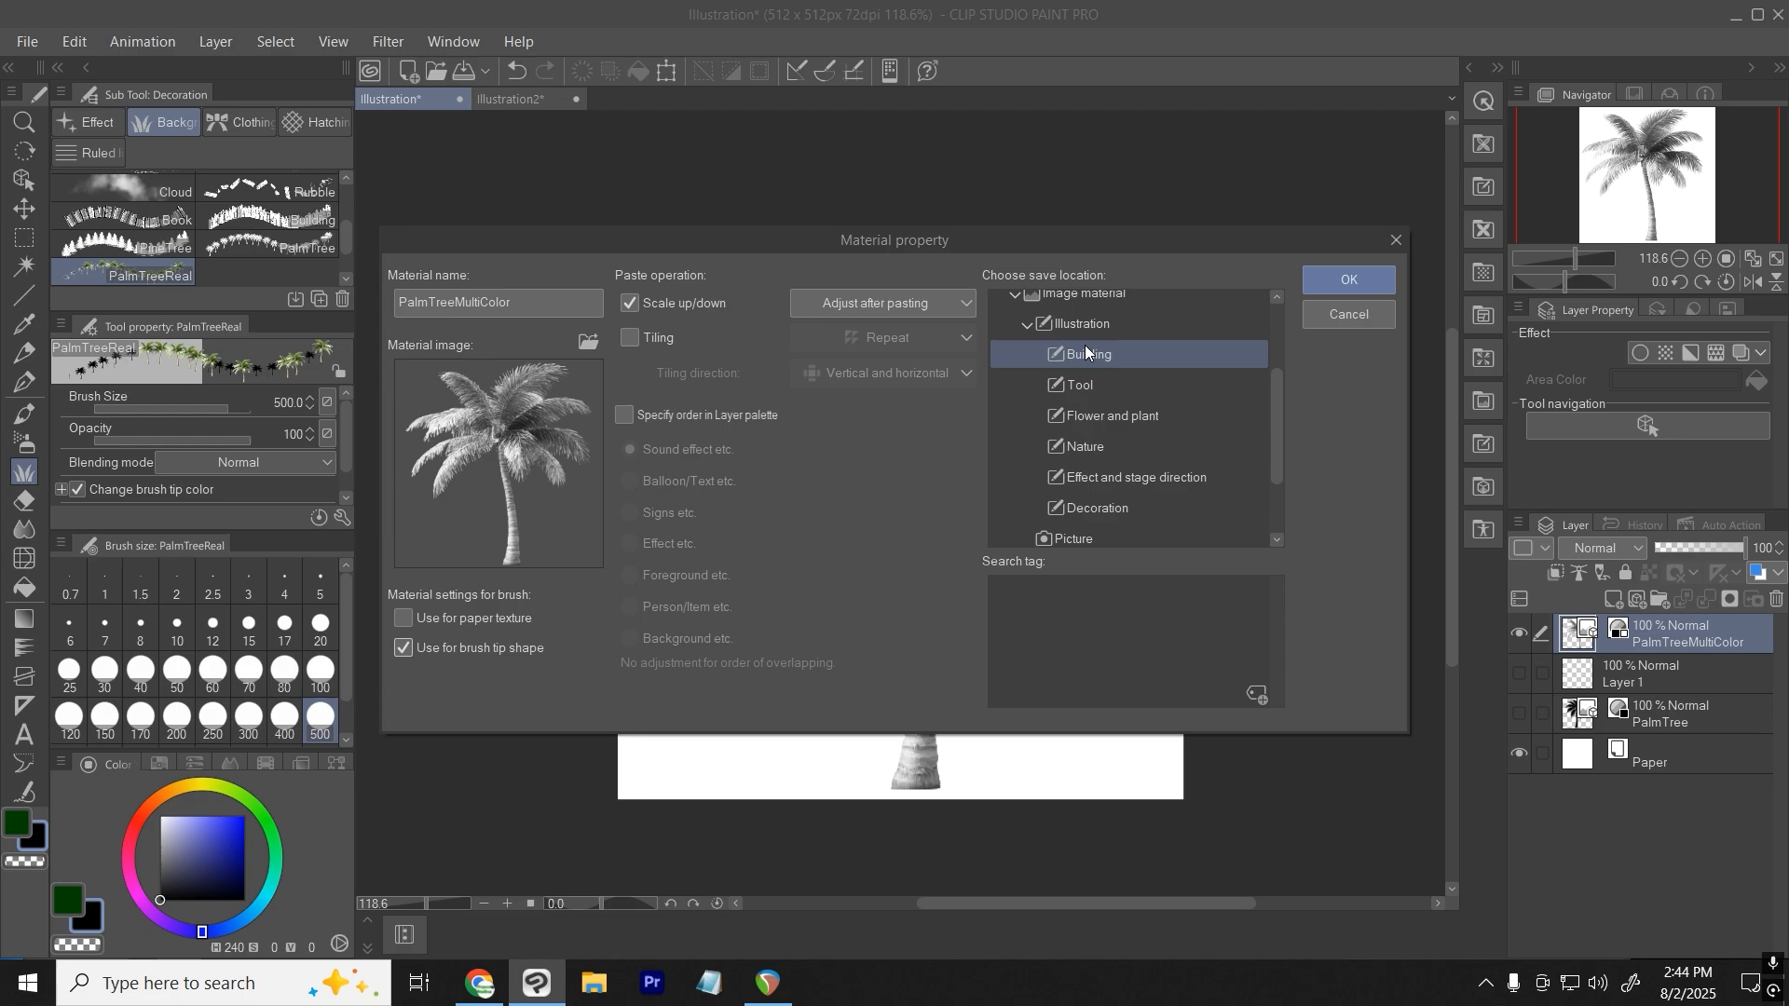
left_click(1095, 473)
left_click(1097, 450)
left_click(1338, 288)
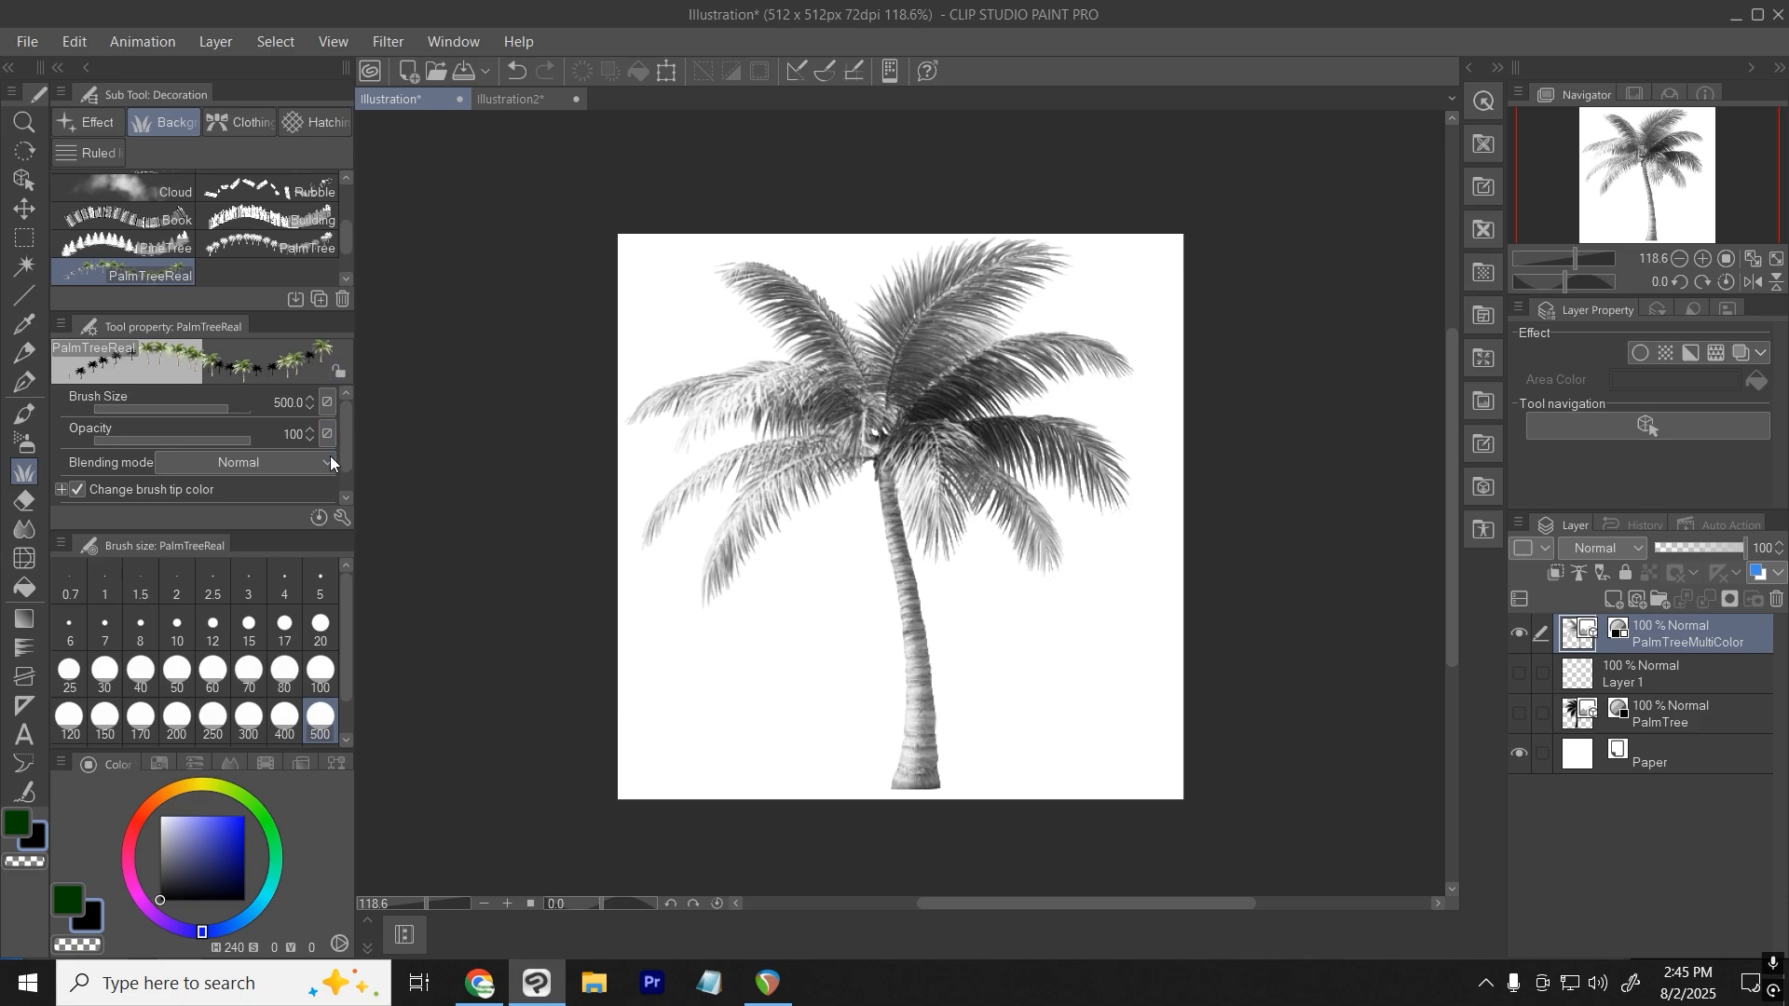
Add the PalmTreeMultiColor material, found by searching "palm", to the PalmTree decoration brush as a tip shape.
left_click(282, 244)
left_click(341, 518)
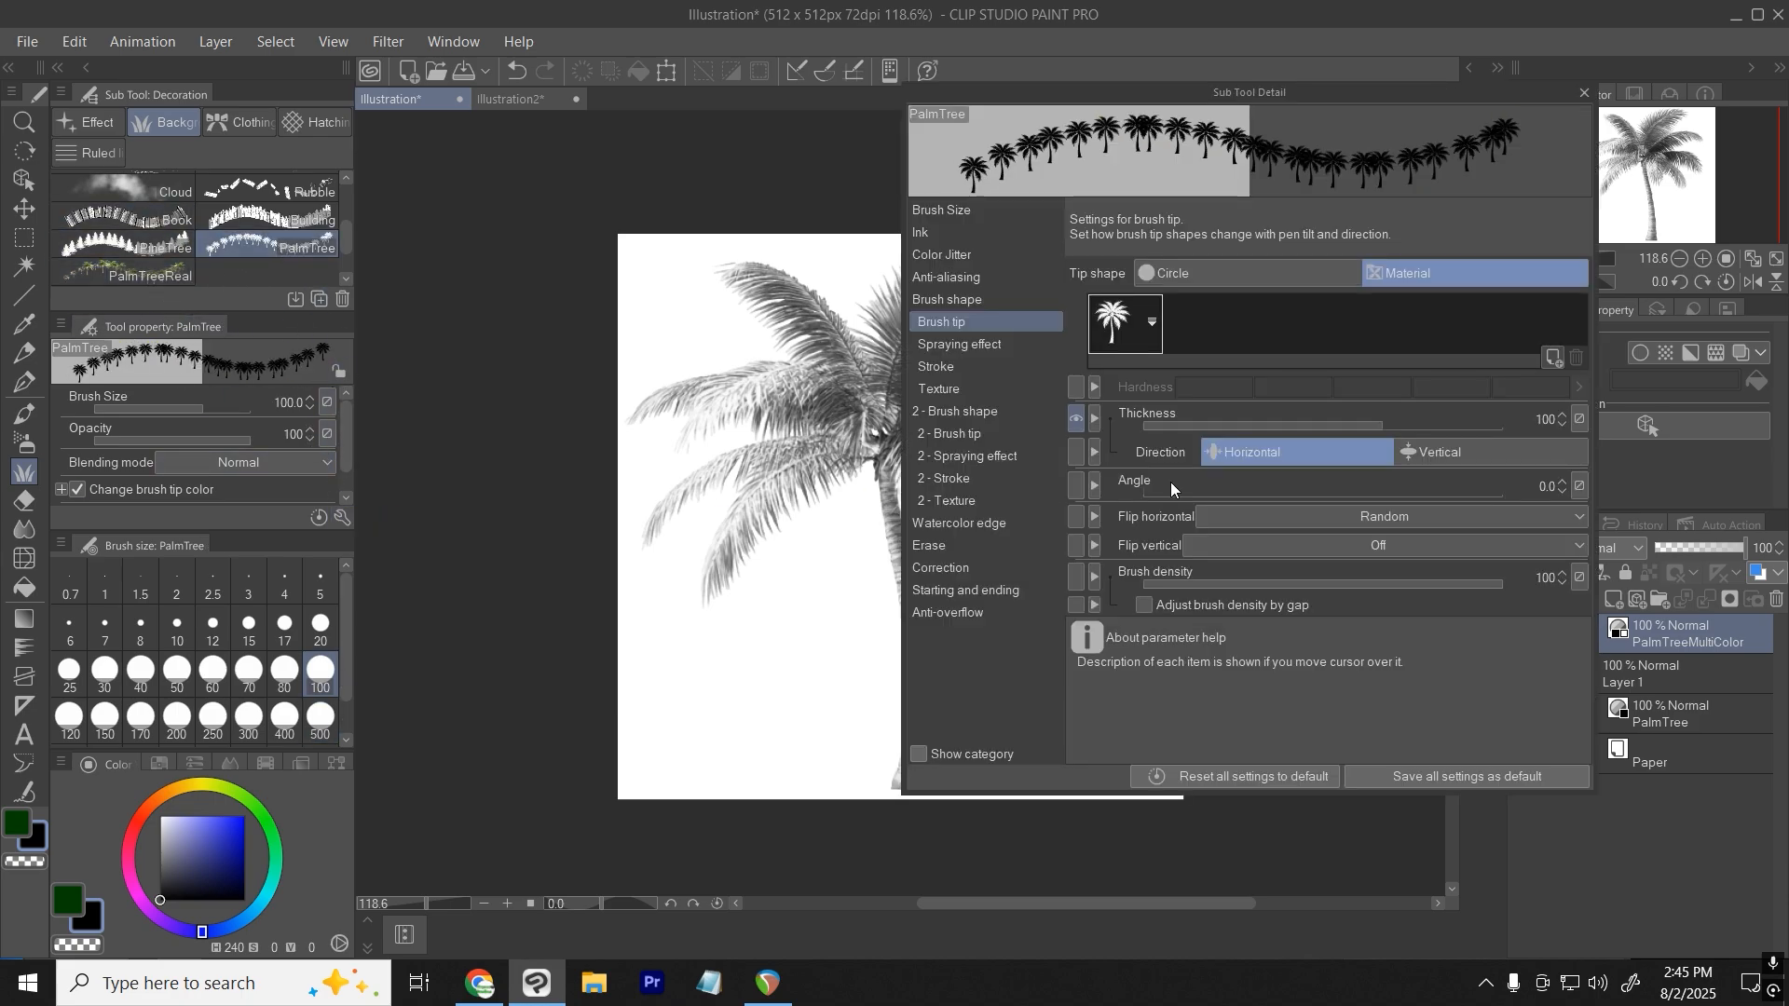
left_click(1551, 358)
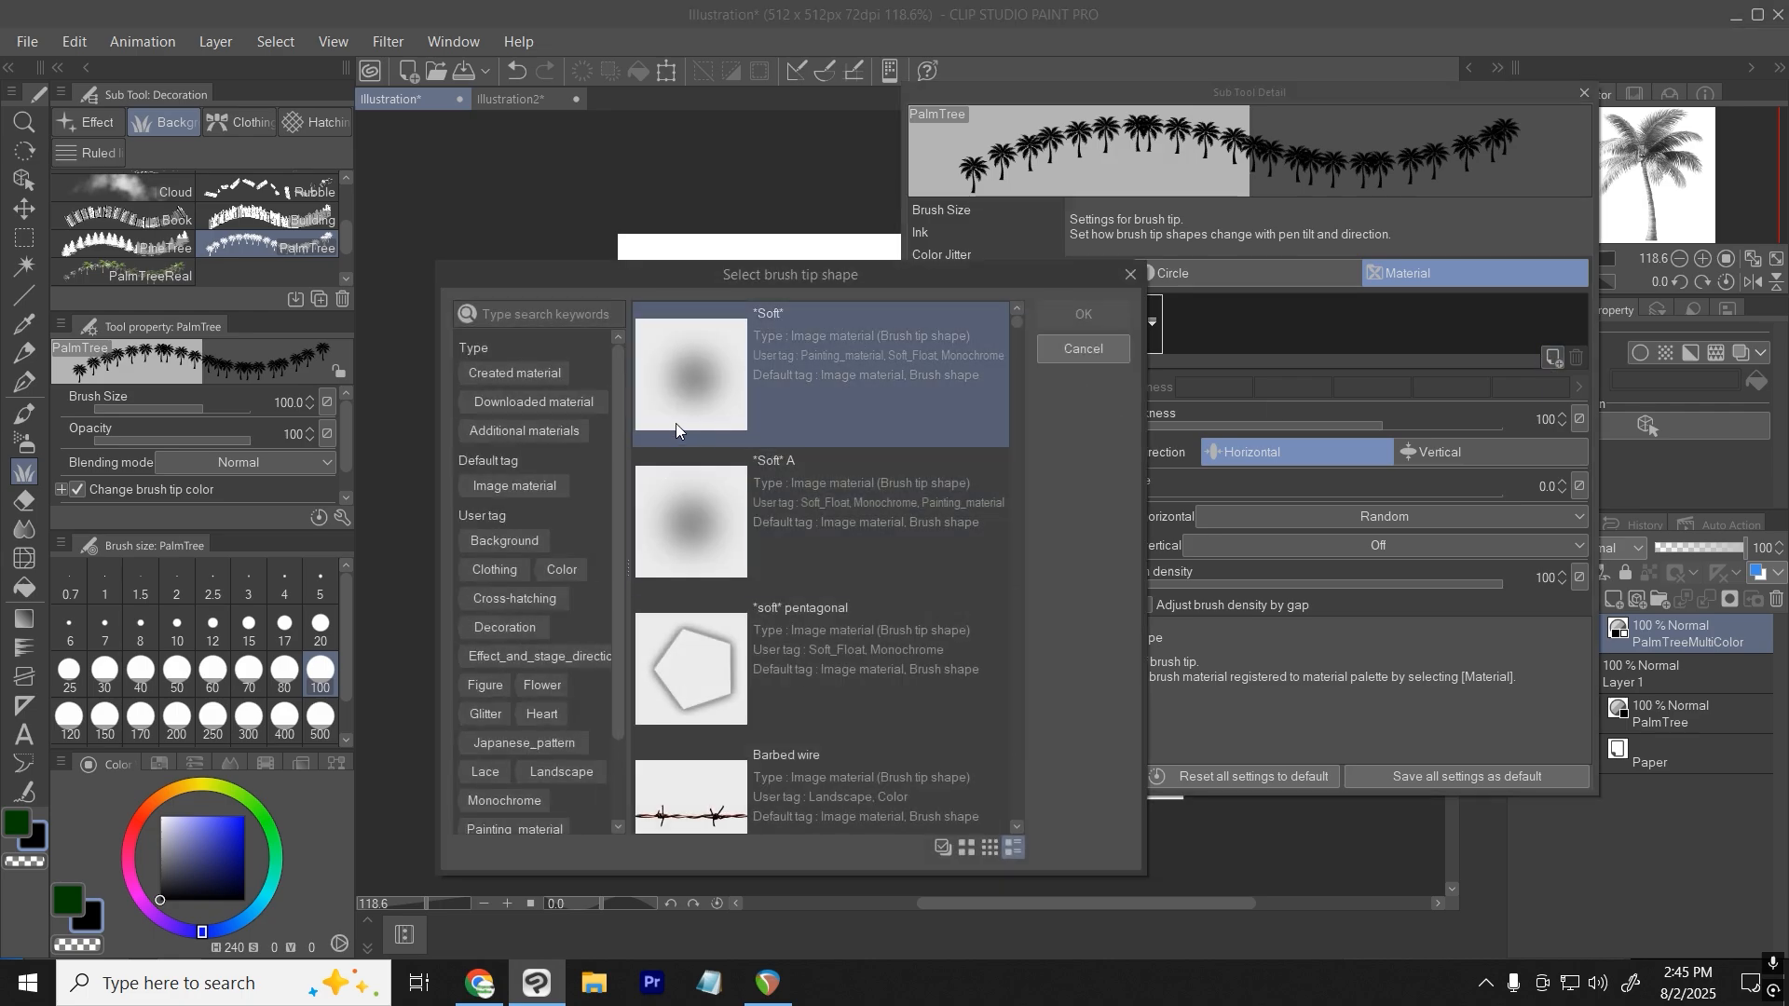
type("plam")
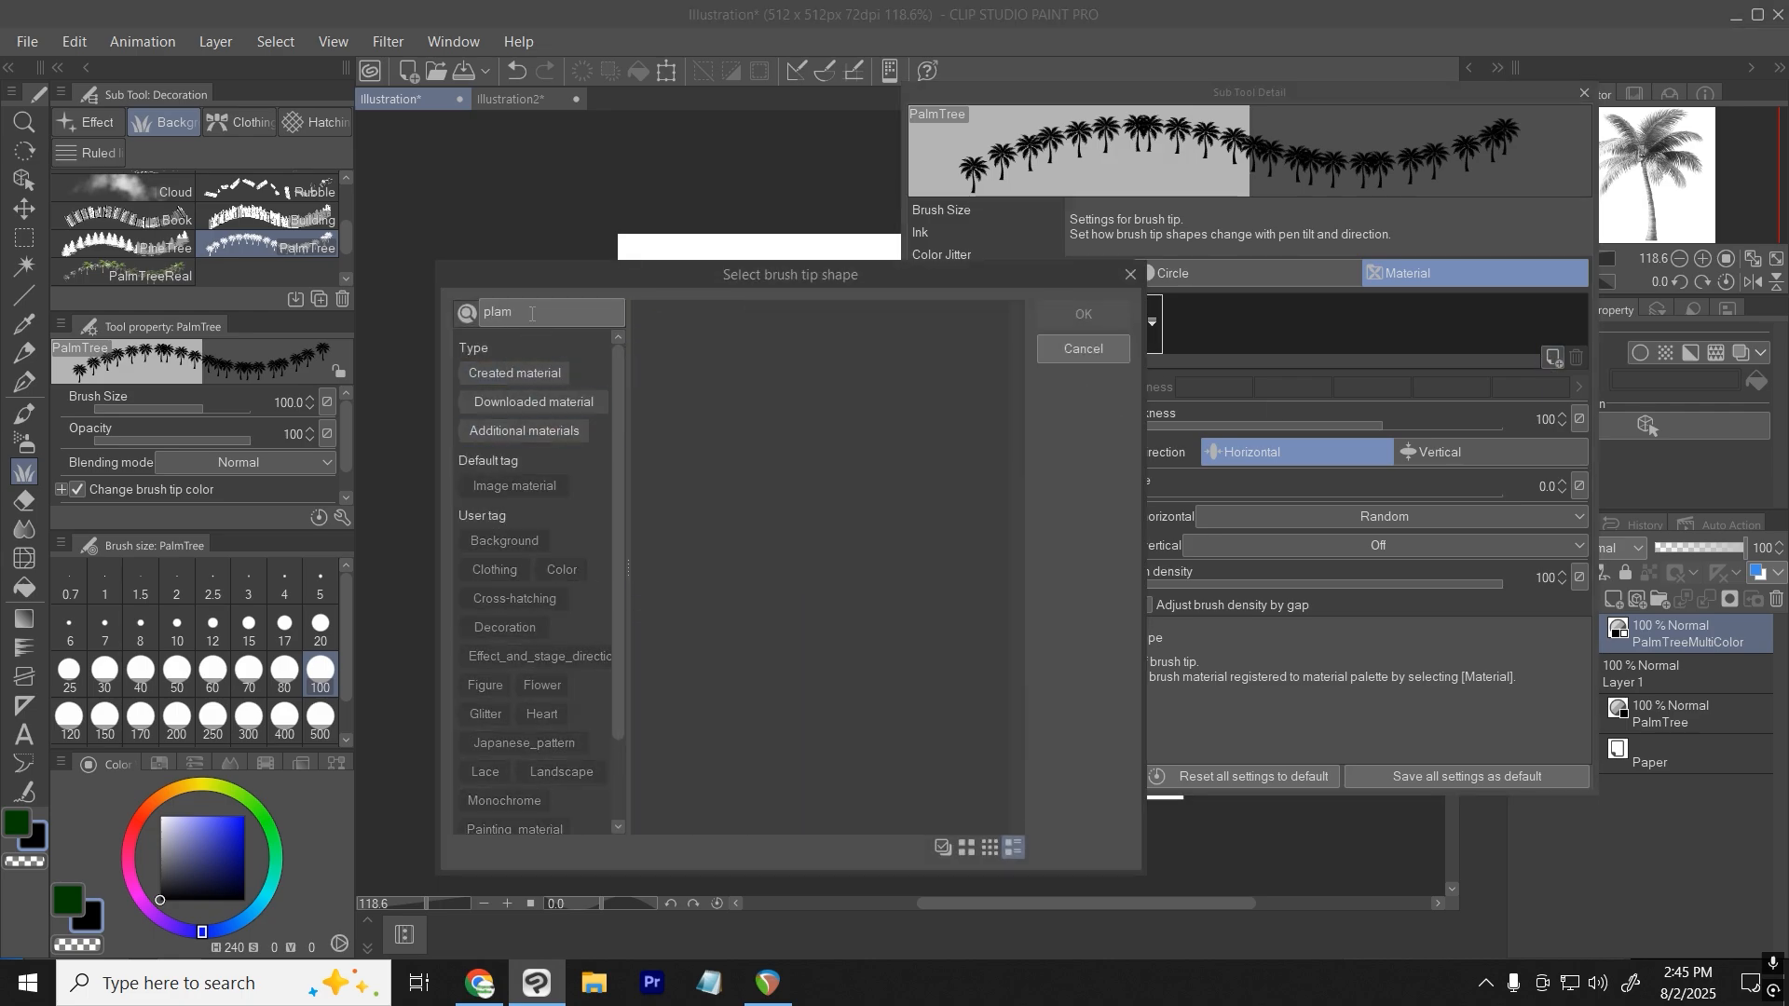
key("BackSpace")
key("BackSpace")
key("BackSpace")
type("alm")
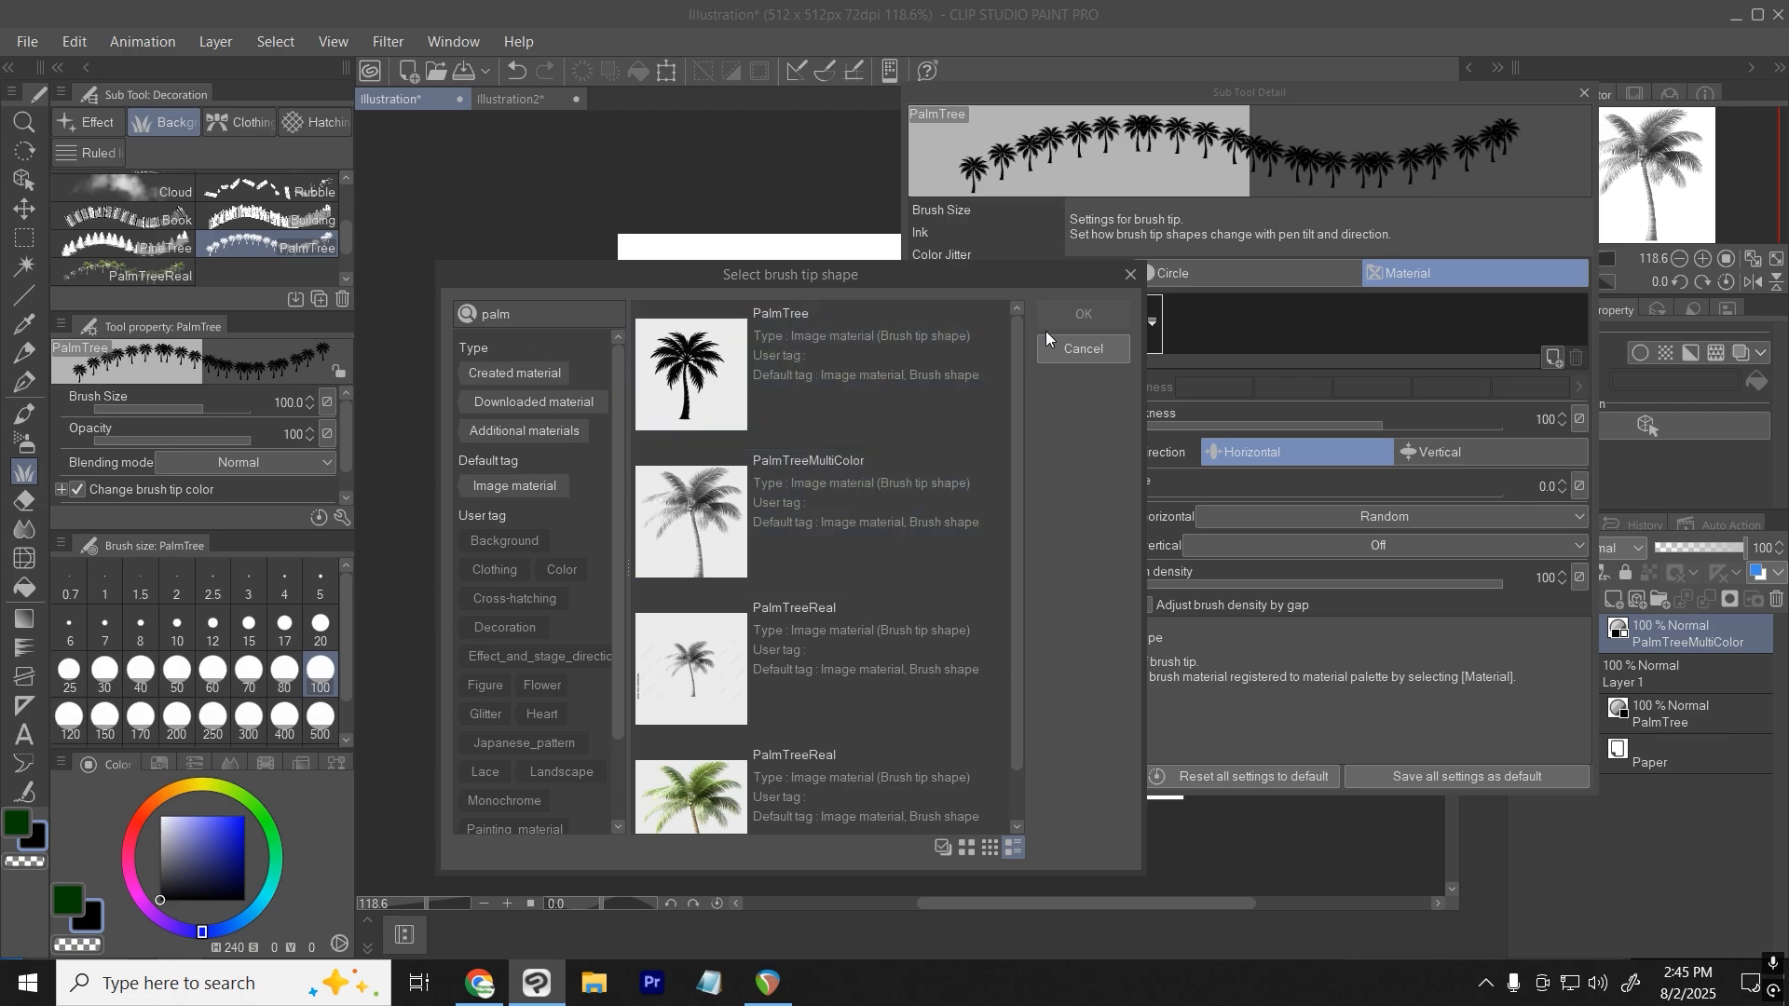
left_click(781, 531)
left_click(1126, 311)
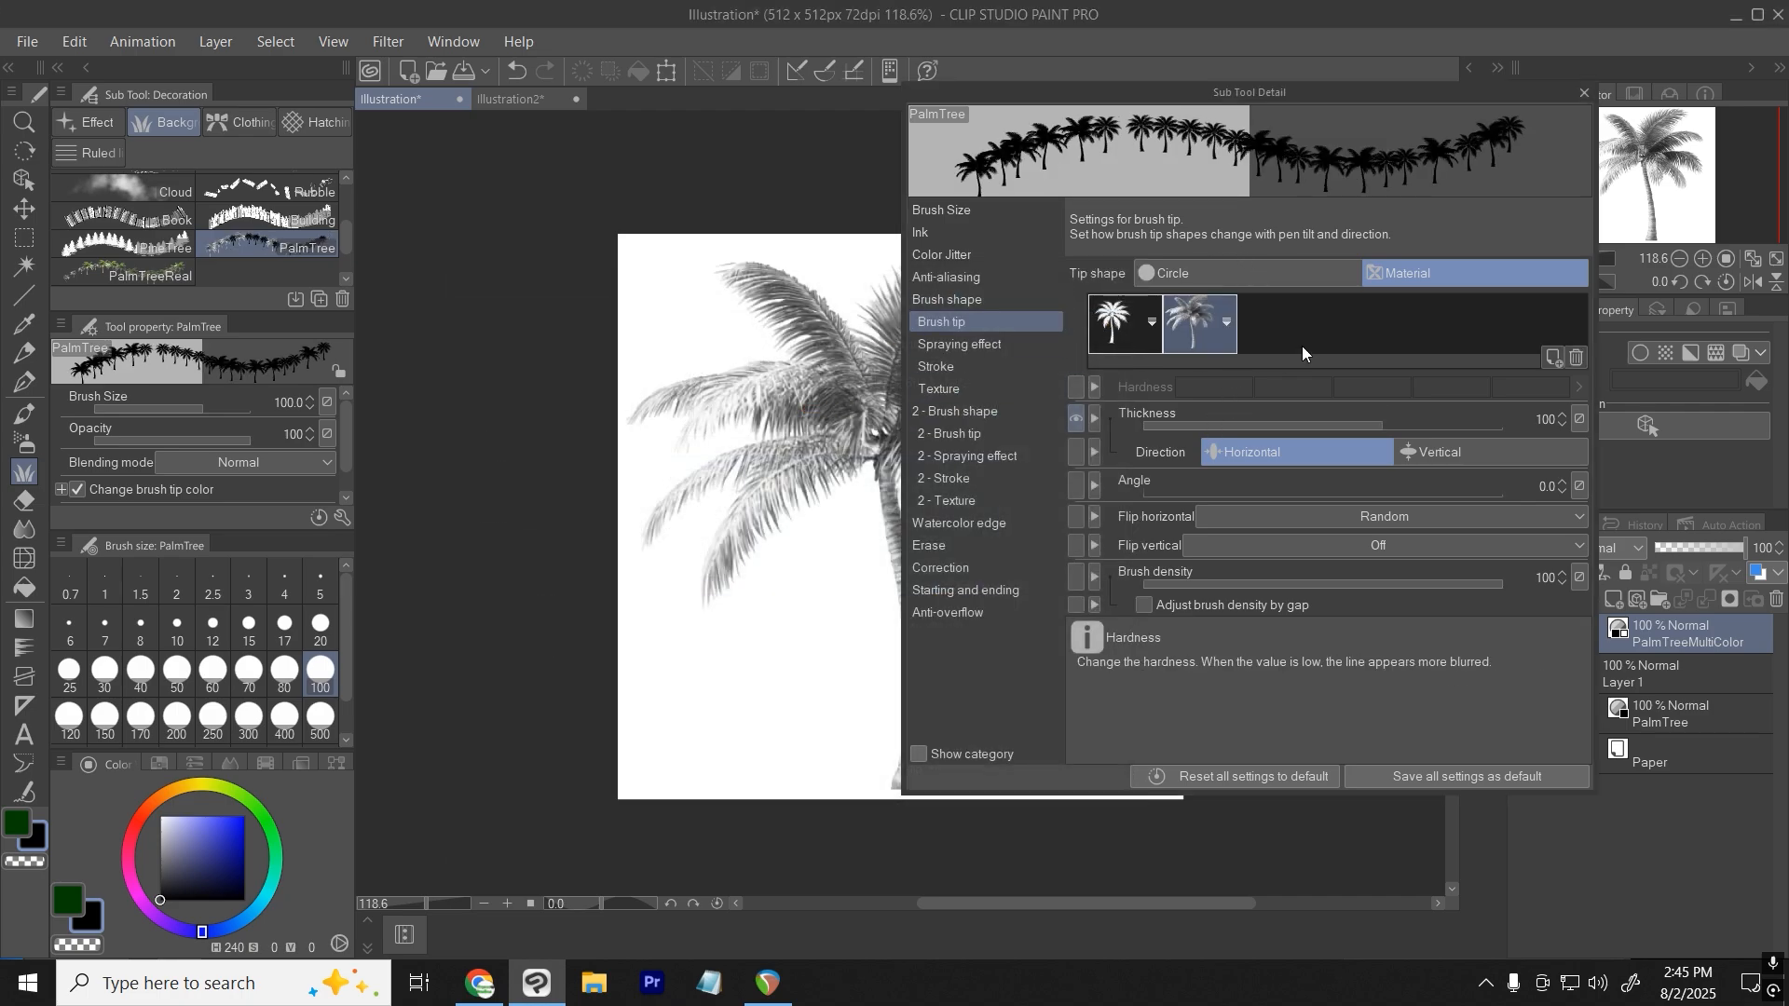
Delete the original flat palm silhouette from the PalmTree brush's tip shapes and close the brush's detailed settings.
left_click(1146, 337)
left_click(1572, 359)
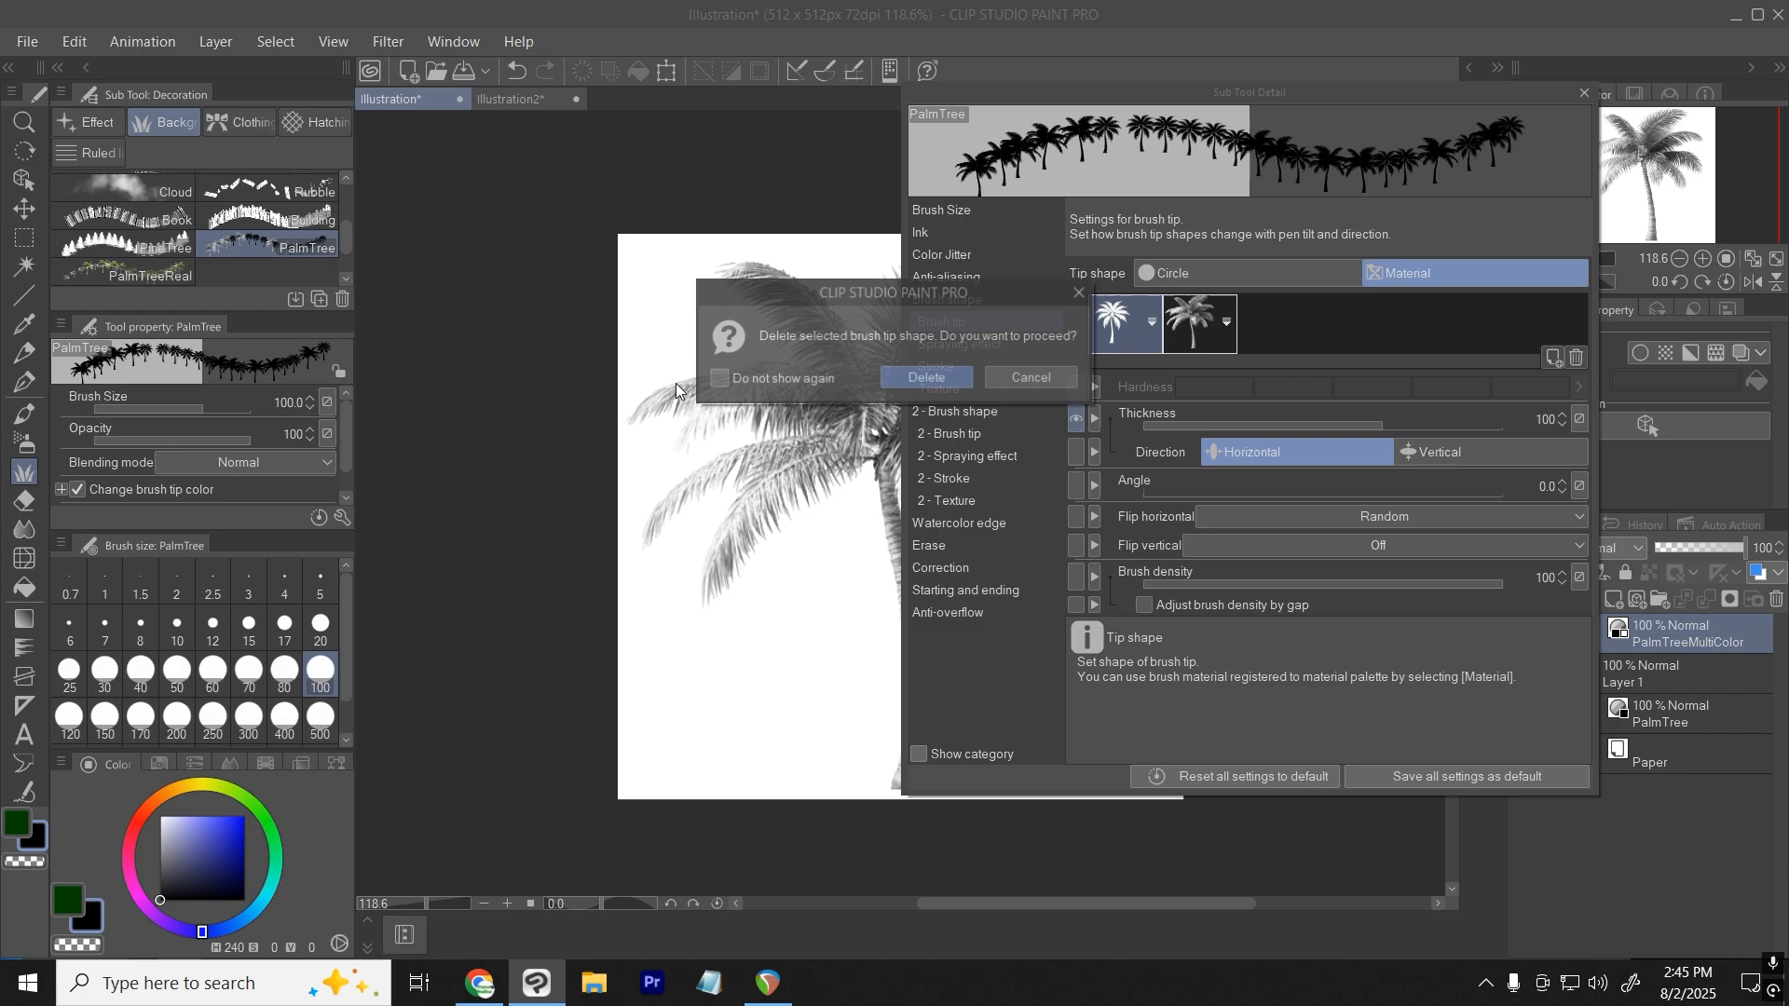
left_click(959, 377)
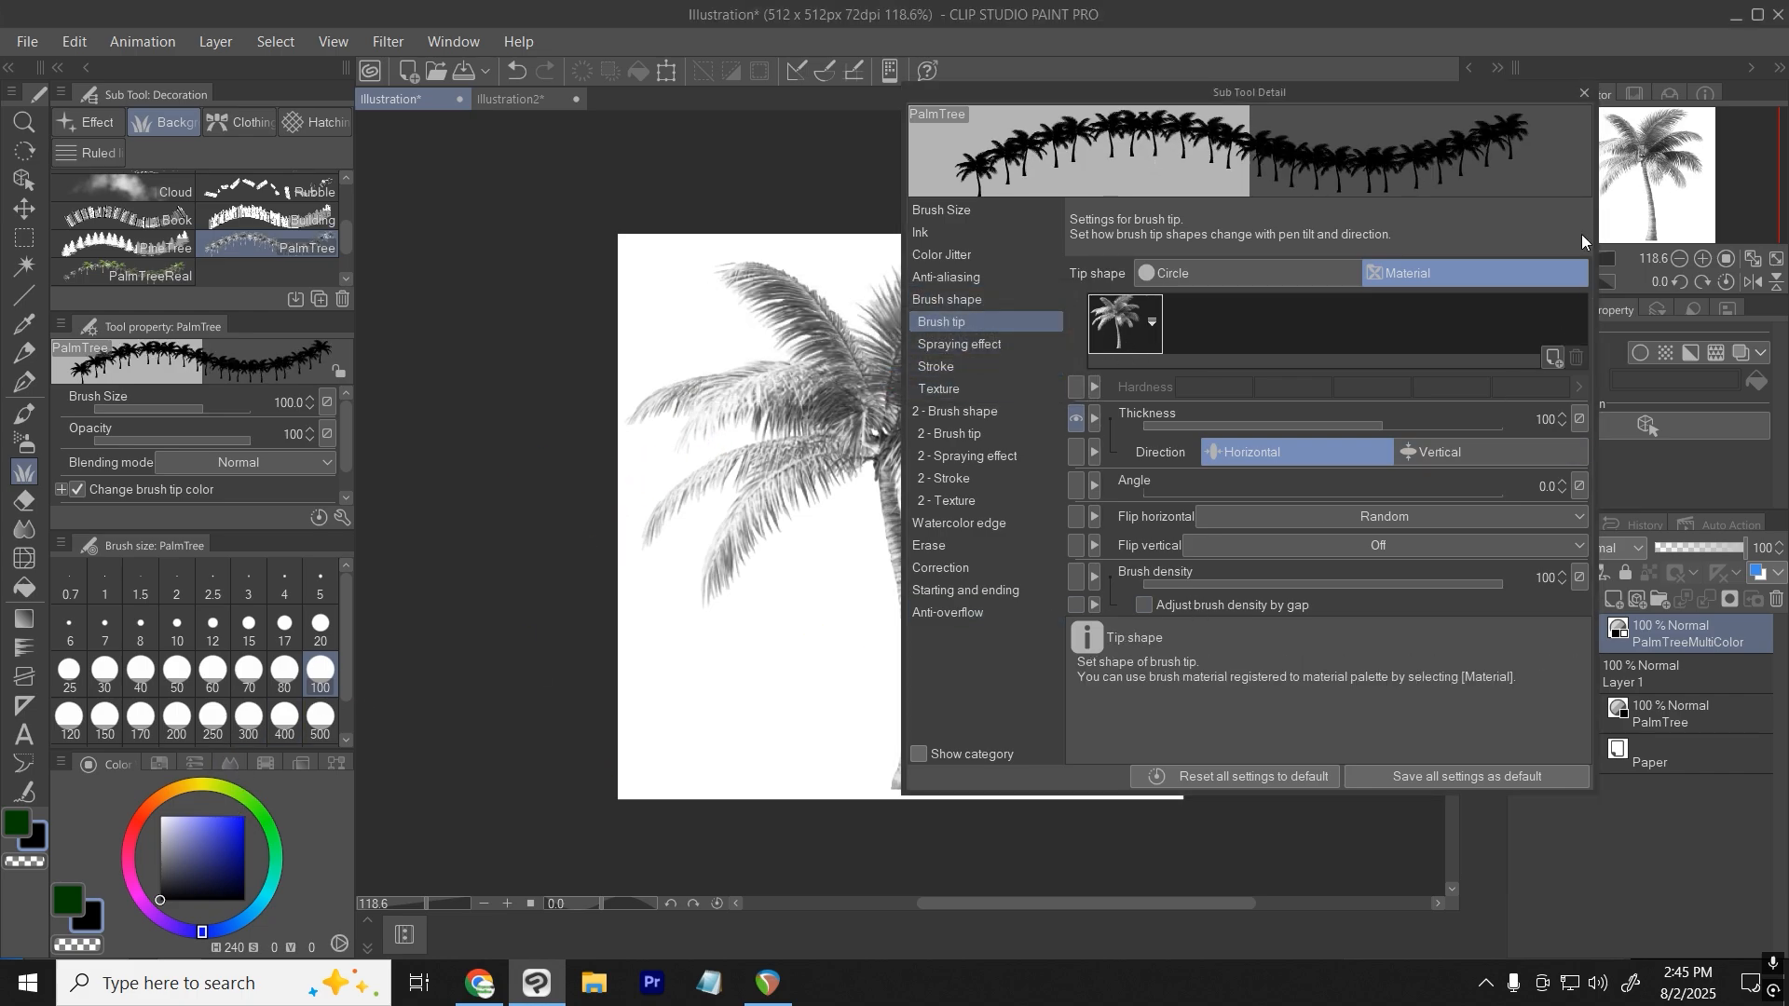
left_click(1585, 93)
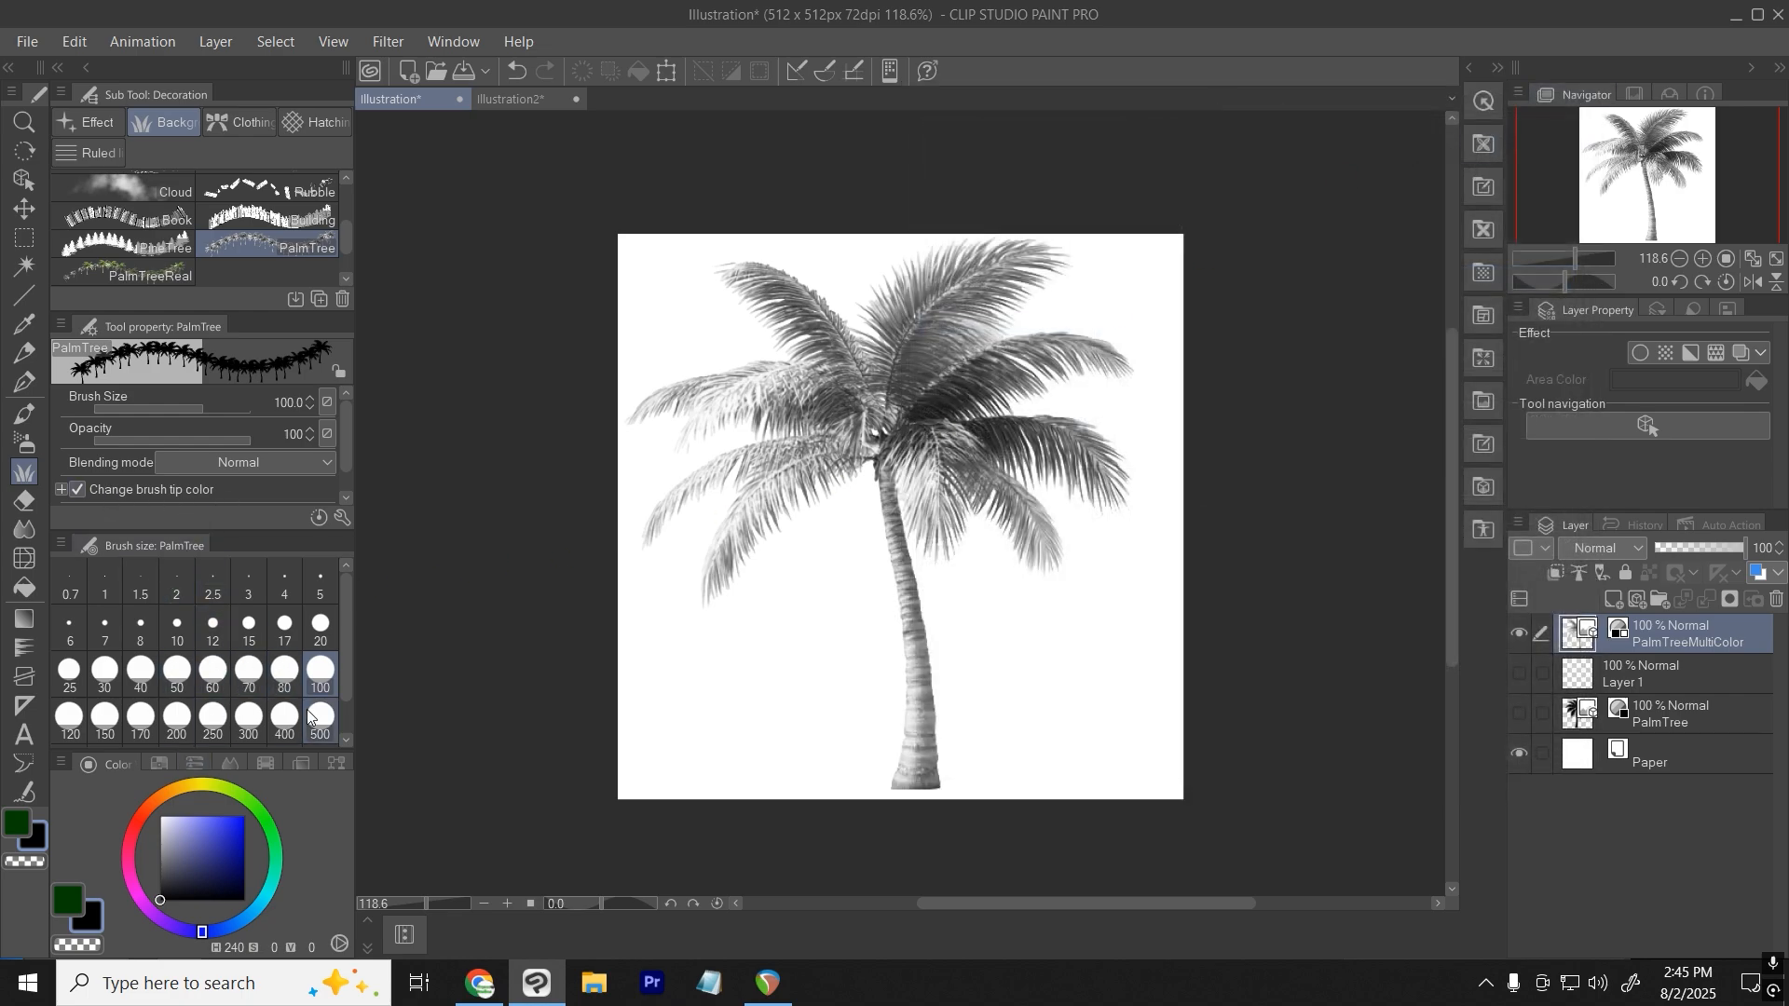
Set the PalmTree brush size to 500 and paint test palms on the Illustration2 canvas.
left_click(311, 717)
left_click(509, 99)
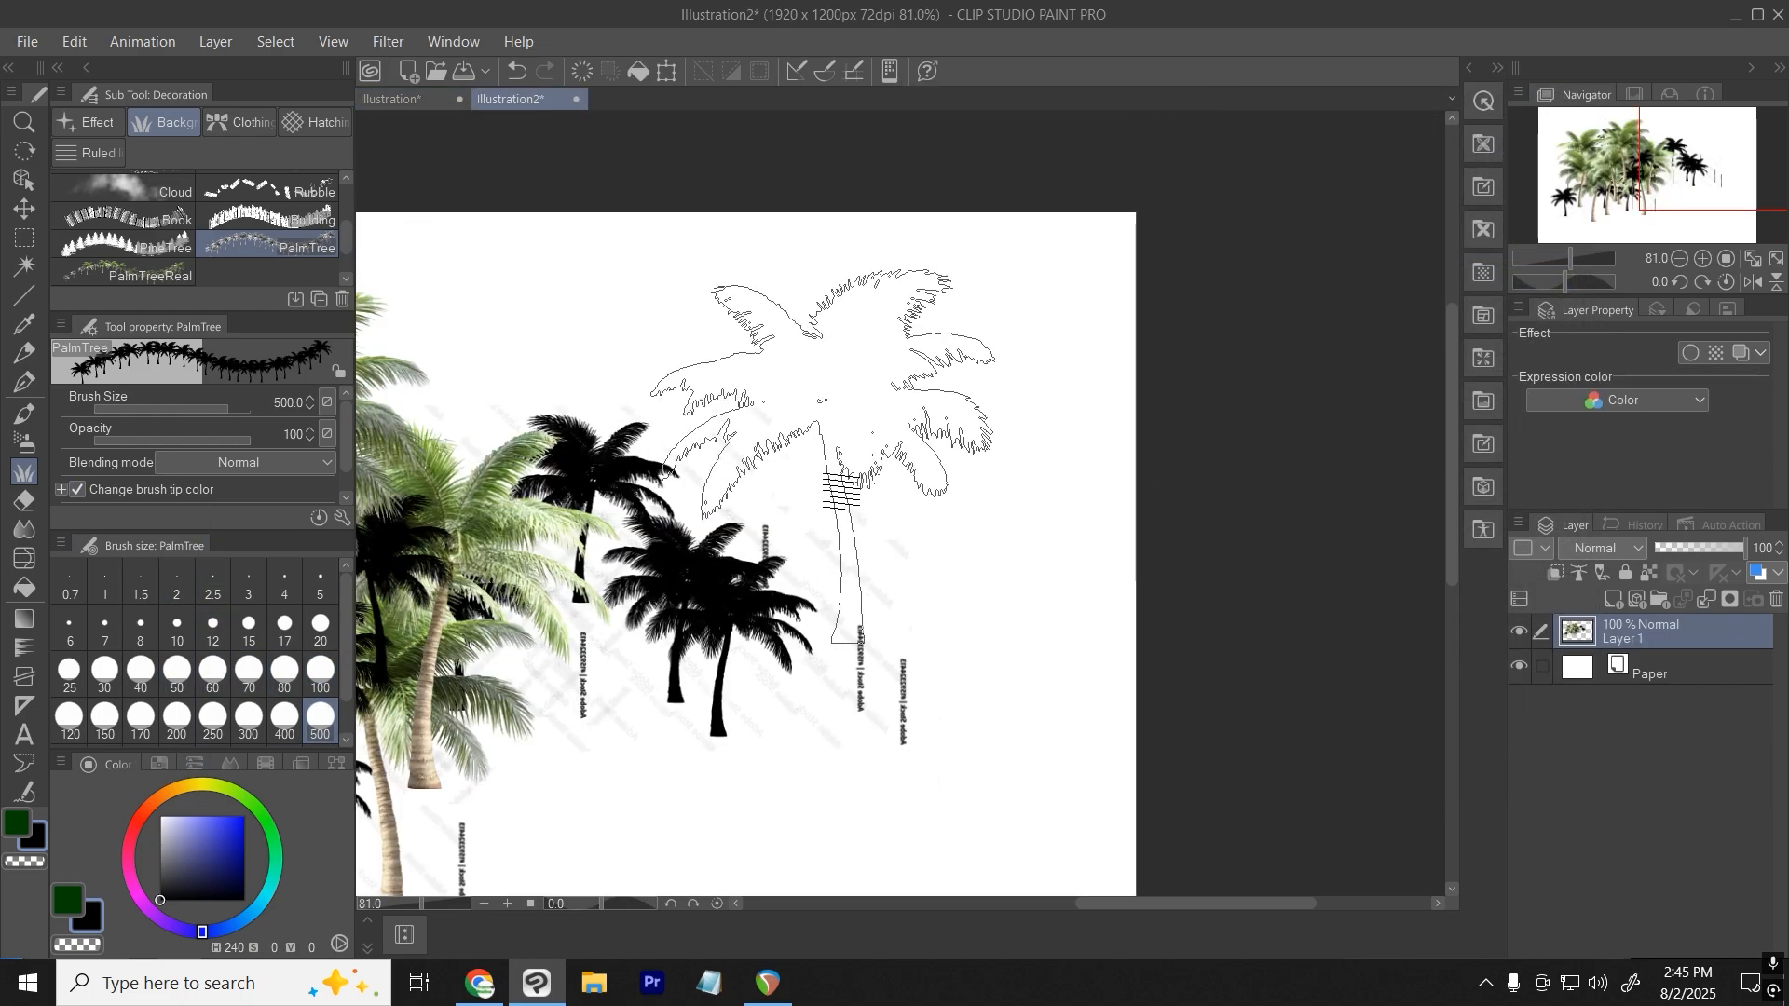
left_click(648, 683, "alt")
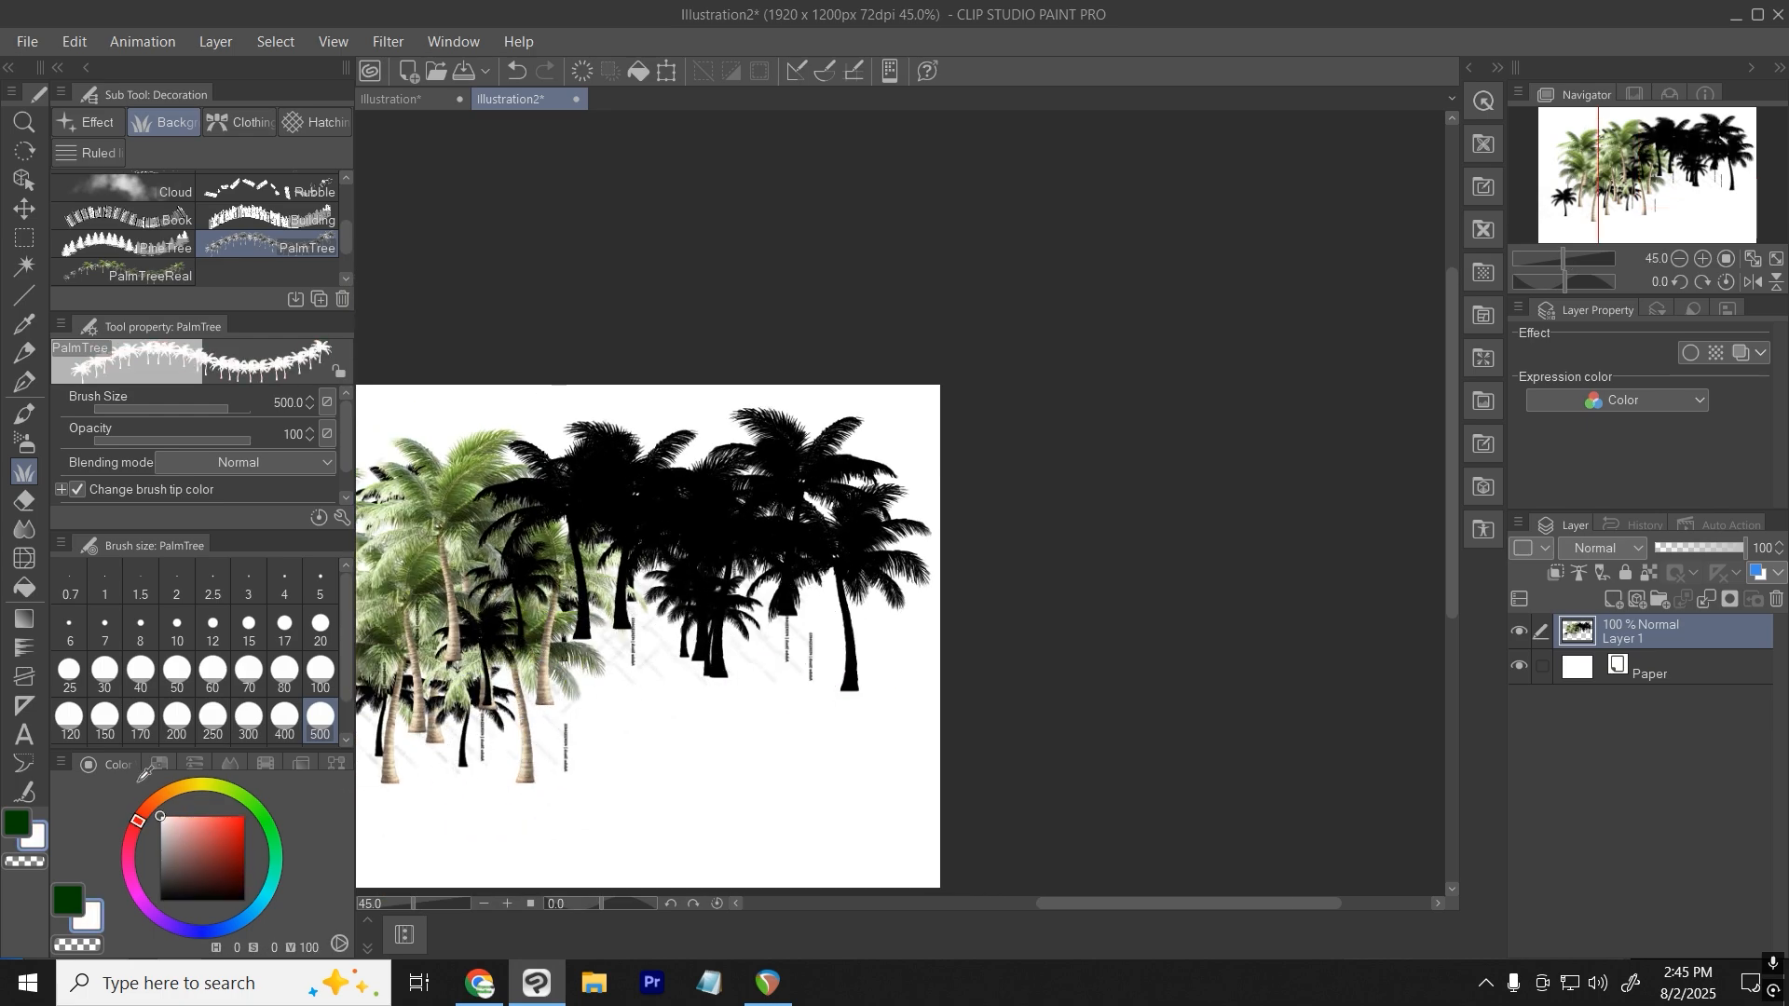
Set the secondary color to red and paint palm strokes with dark green as main color across the Illustration2 canvas.
left_click_drag(186, 859, 248, 813)
left_click_drag(850, 717, 619, 738)
key("ctrl+z")
left_click(61, 904)
mouse_move(512, 732)
left_mouse_down()
mouse_move(849, 749)
mouse_move(616, 733)
mouse_move(689, 705)
mouse_move(626, 663)
left_mouse_up()
mouse_move(638, 735)
left_mouse_down()
mouse_move(1042, 661)
mouse_move(1056, 677)
left_mouse_up()
mouse_move(1125, 589)
left_mouse_down()
mouse_move(815, 573)
mouse_move(685, 654)
mouse_move(700, 624)
mouse_move(948, 620)
left_mouse_up()
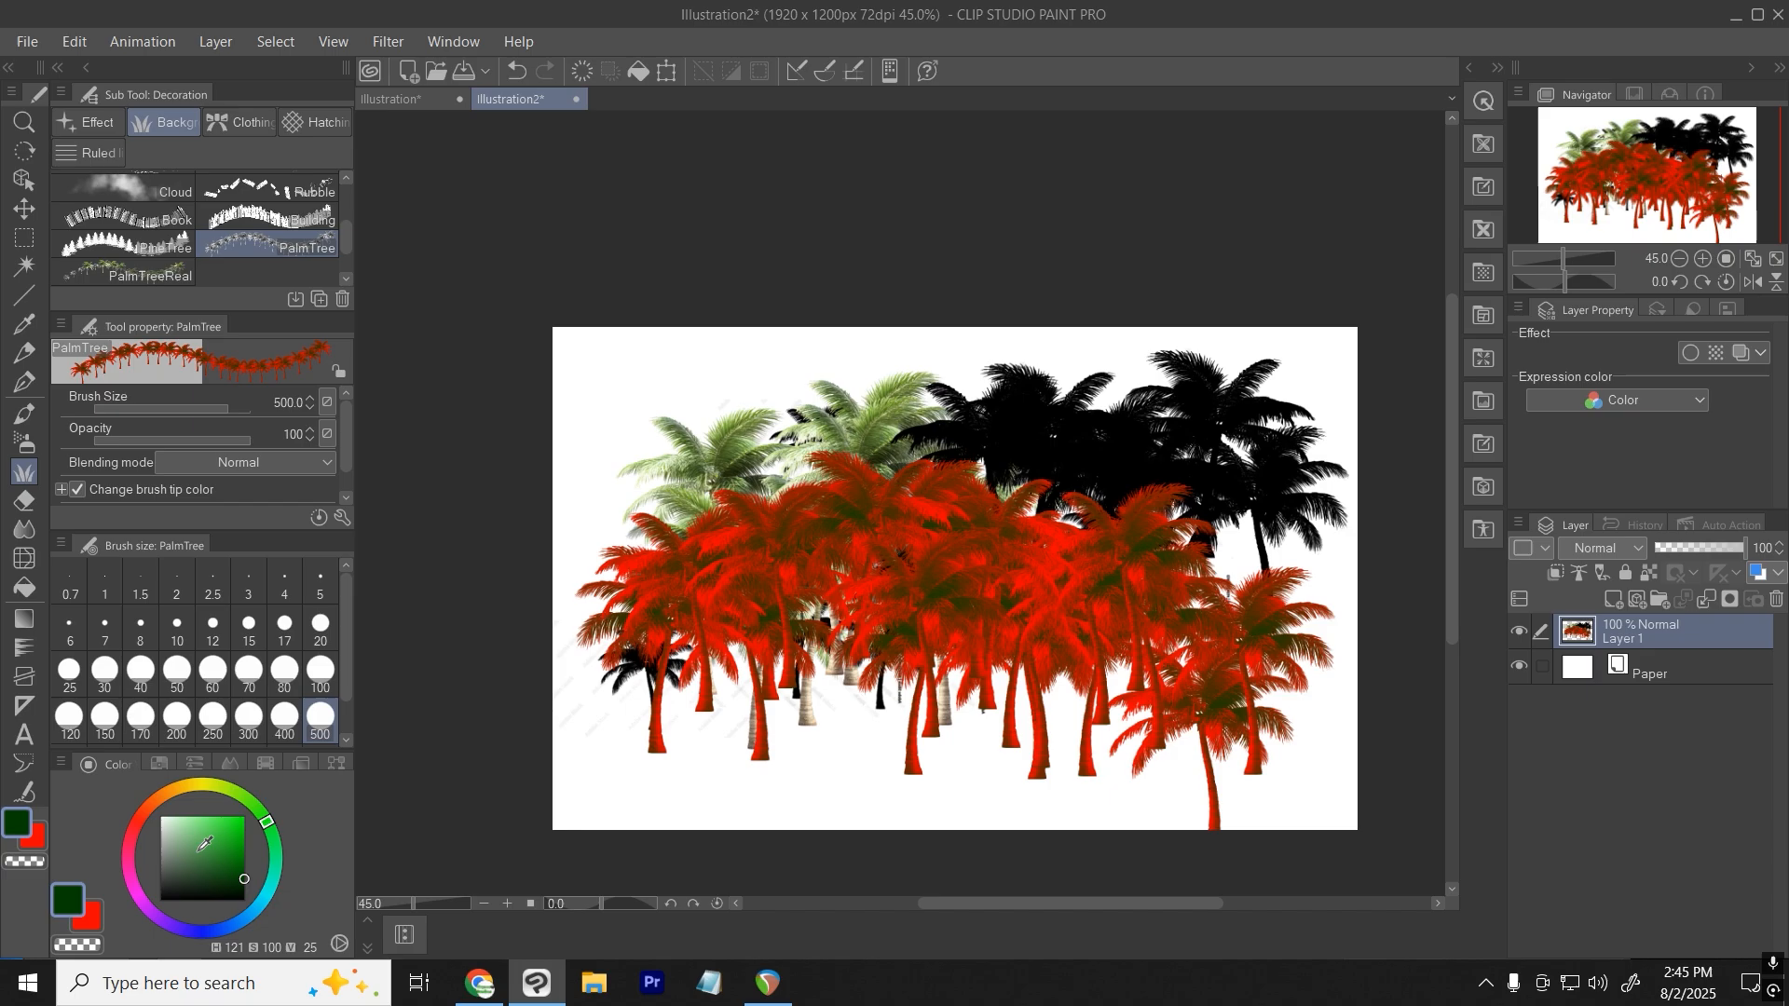
Paint a test stroke over the red palms with bright green as main color and undo it.
left_click(244, 817)
mouse_move(1009, 544)
left_mouse_down()
mouse_move(829, 669)
mouse_move(803, 768)
mouse_move(1078, 693)
mouse_move(1218, 614)
mouse_move(1104, 638)
mouse_move(831, 598)
mouse_move(900, 695)
mouse_move(690, 586)
left_mouse_up()
scroll(829, 564, "up", 9)
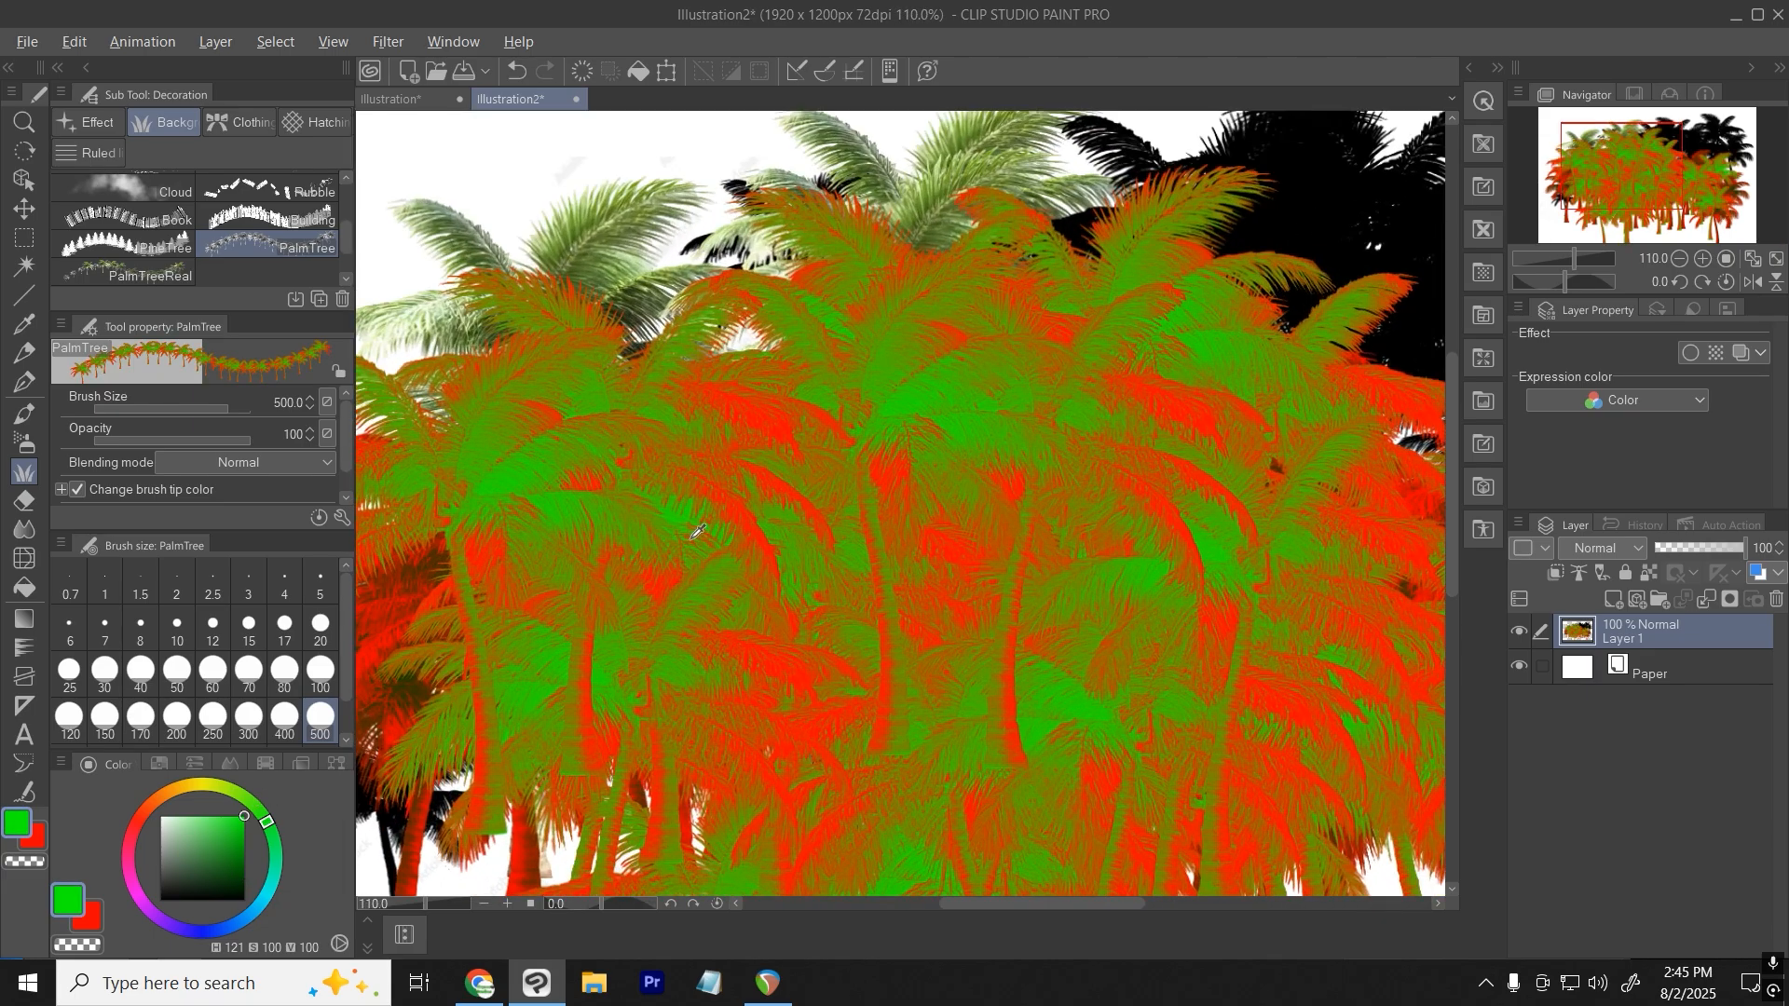
scroll(697, 532, "down", 8)
key("ctrl+z")
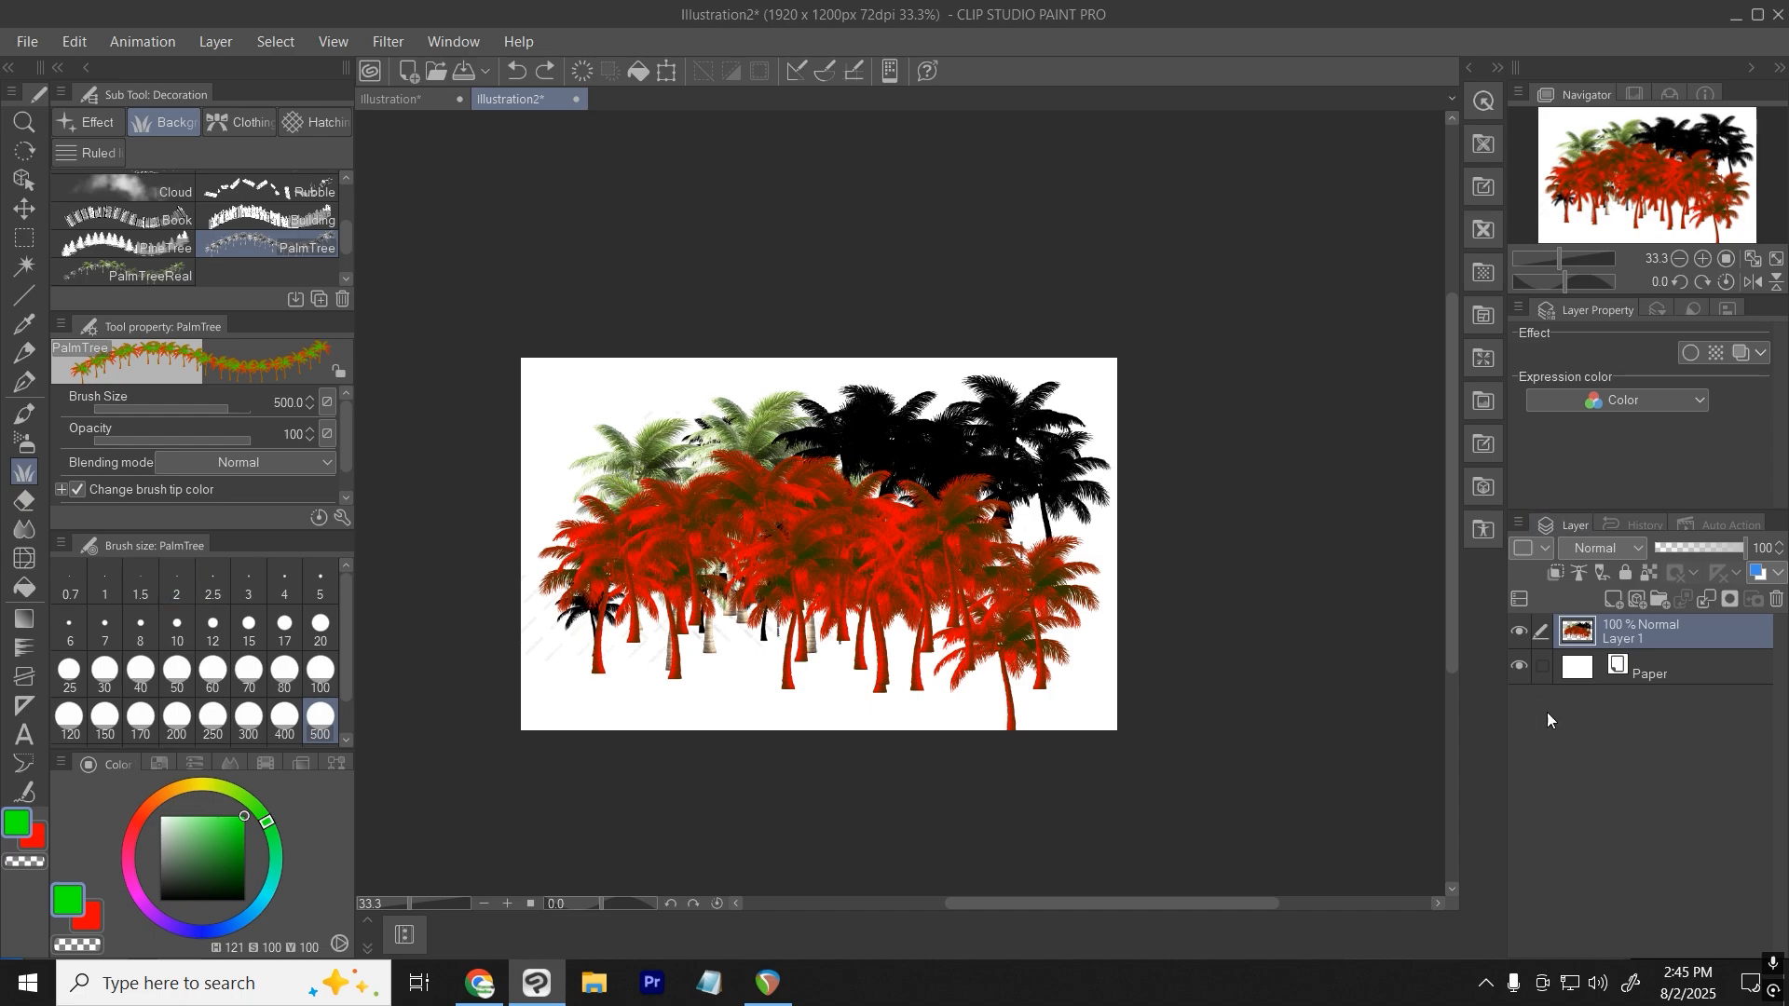
Delete the painted Layer 1 from Illustration2 and add a new empty raster layer above the paper.
left_click(1775, 600)
left_click(959, 376)
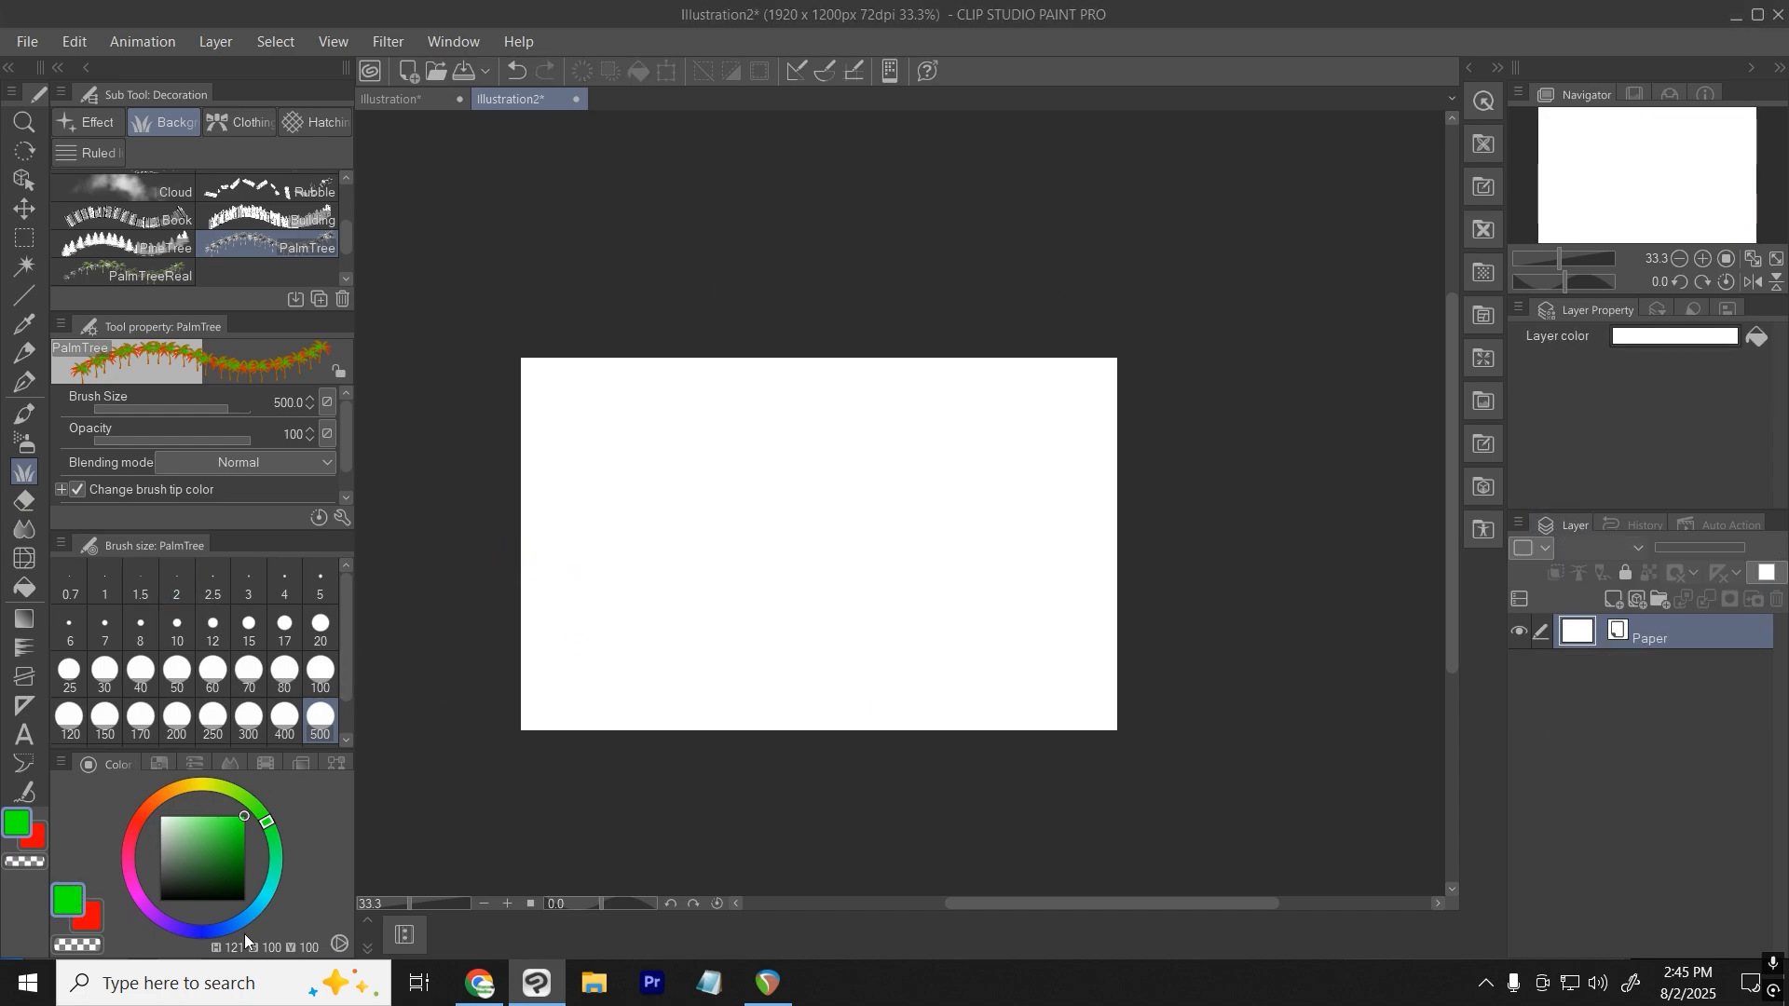
left_click(90, 924)
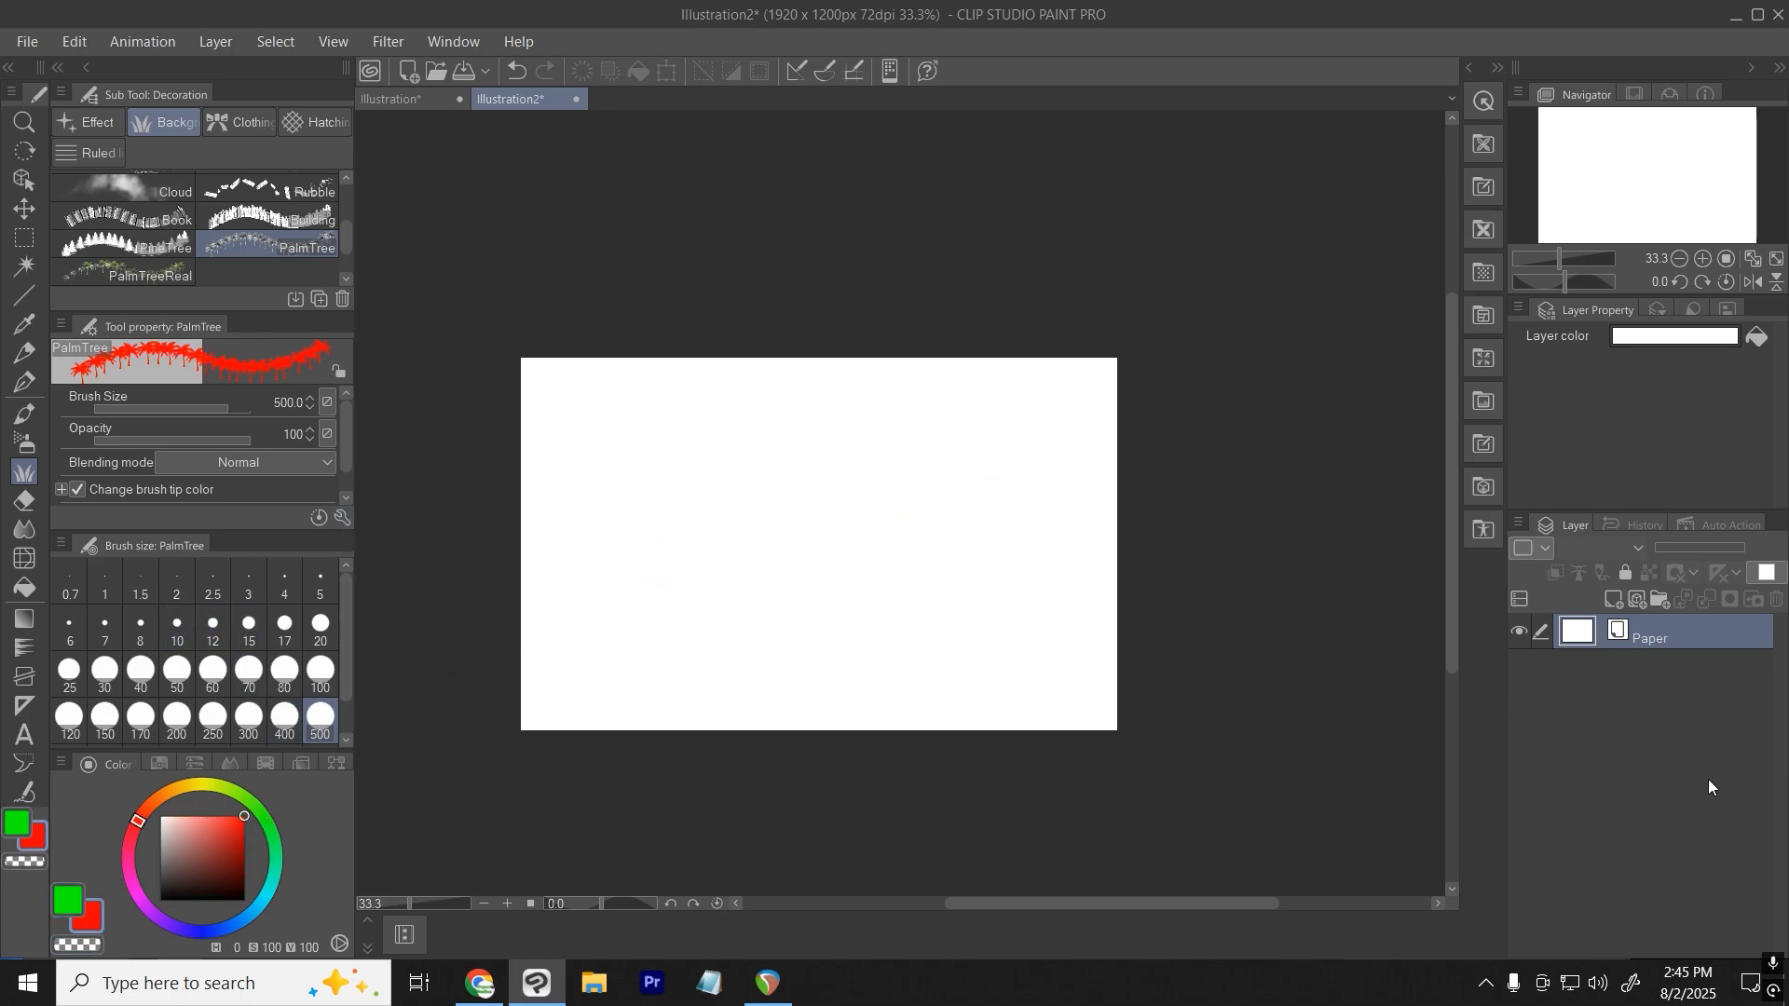
Paint PalmTree test strokes in red and in green with red shading on the new layer, undoing each one.
mouse_move(559, 392)
left_mouse_down()
mouse_move(820, 521)
mouse_move(988, 569)
left_mouse_up()
key("ctrl+z")
left_click(64, 904)
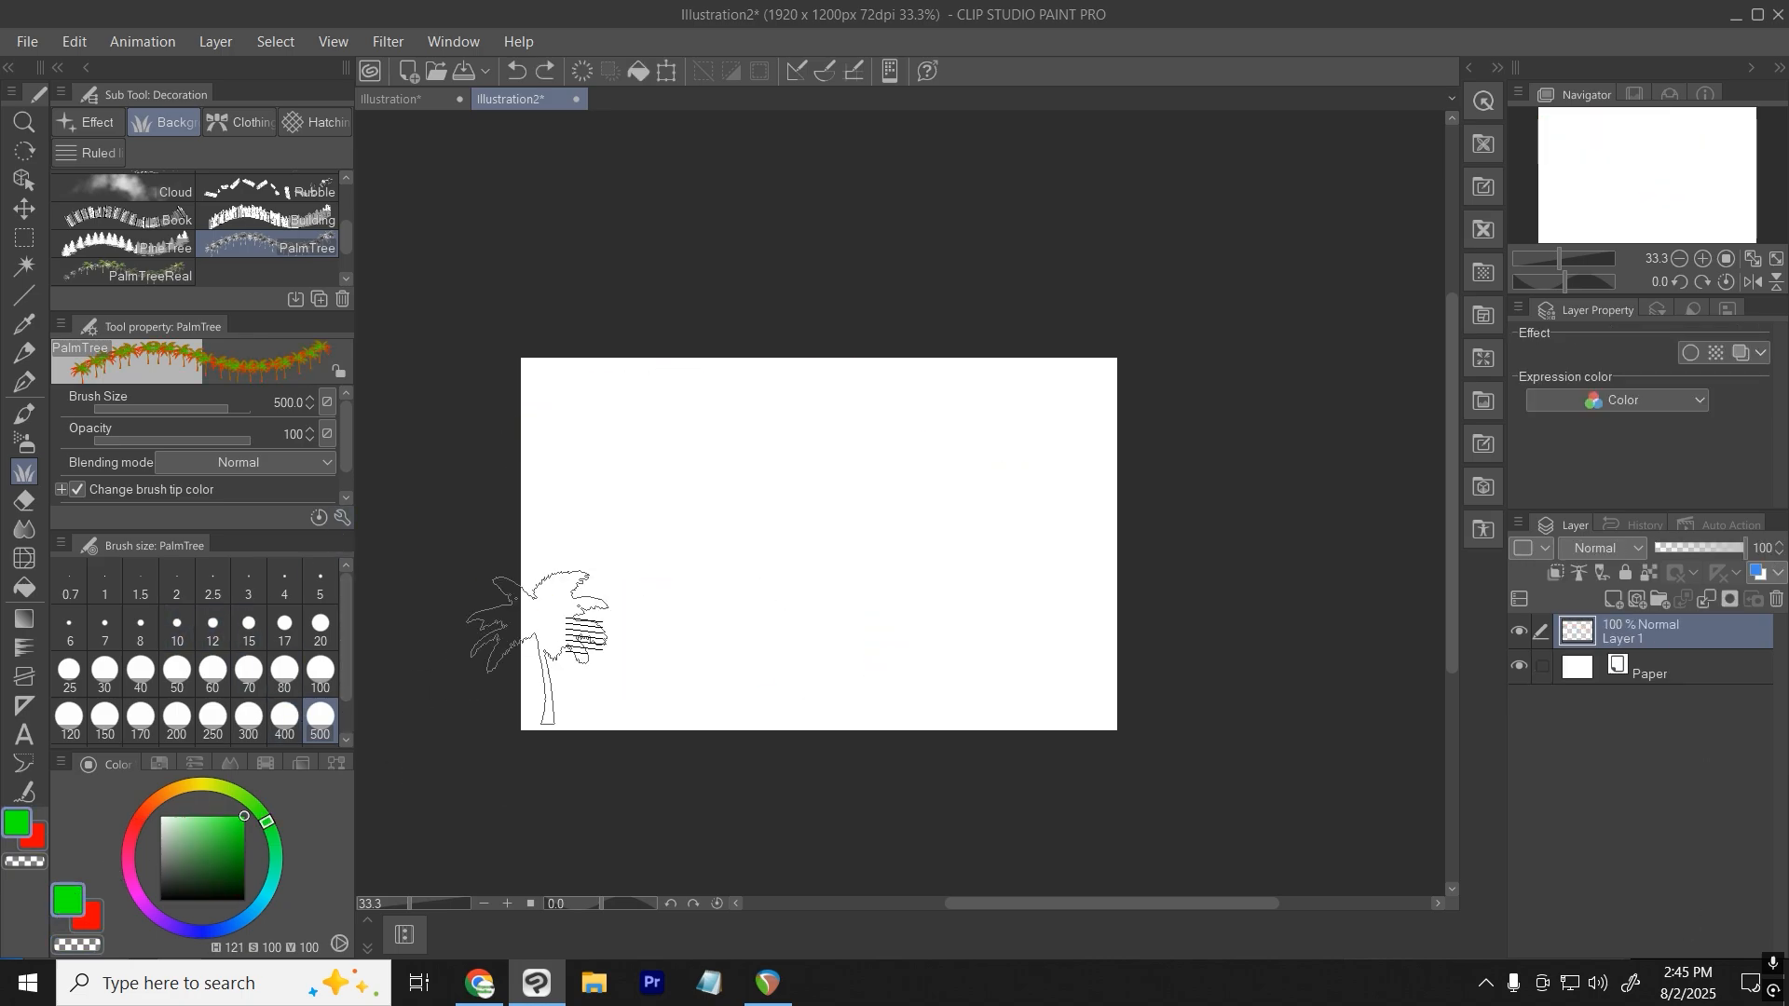
mouse_move(584, 636)
left_mouse_down()
mouse_move(959, 514)
mouse_move(918, 559)
left_mouse_up()
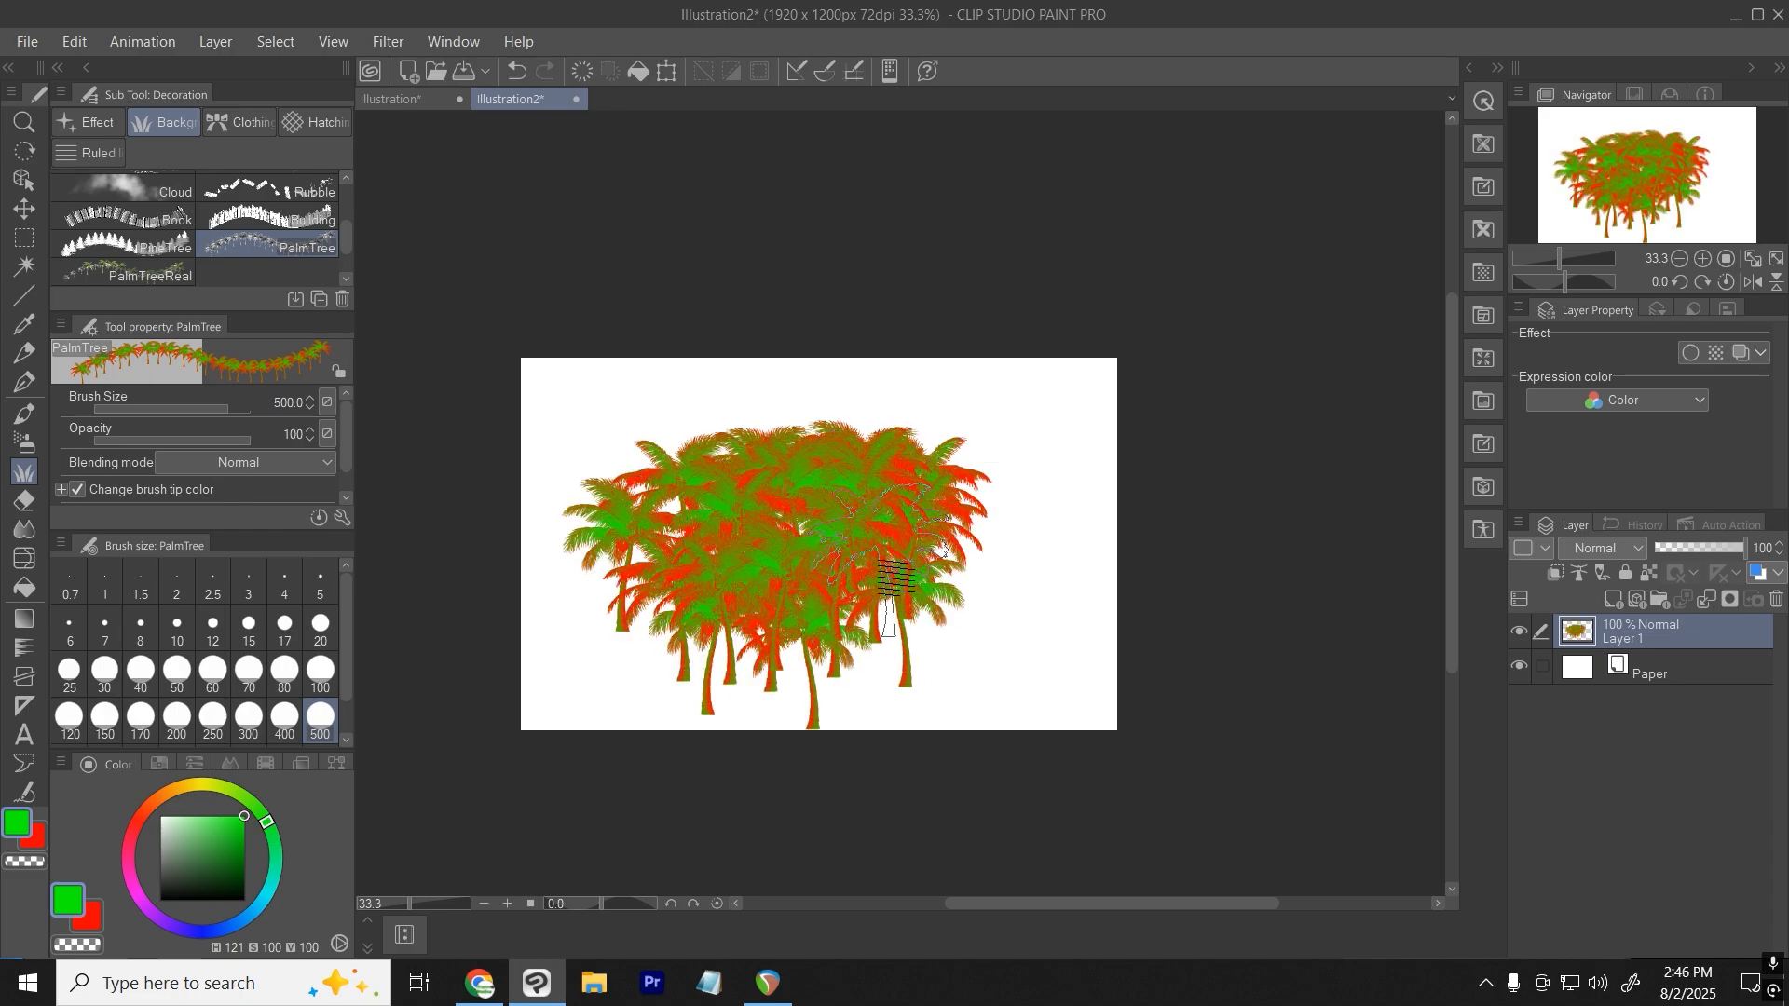
key("ctrl+z")
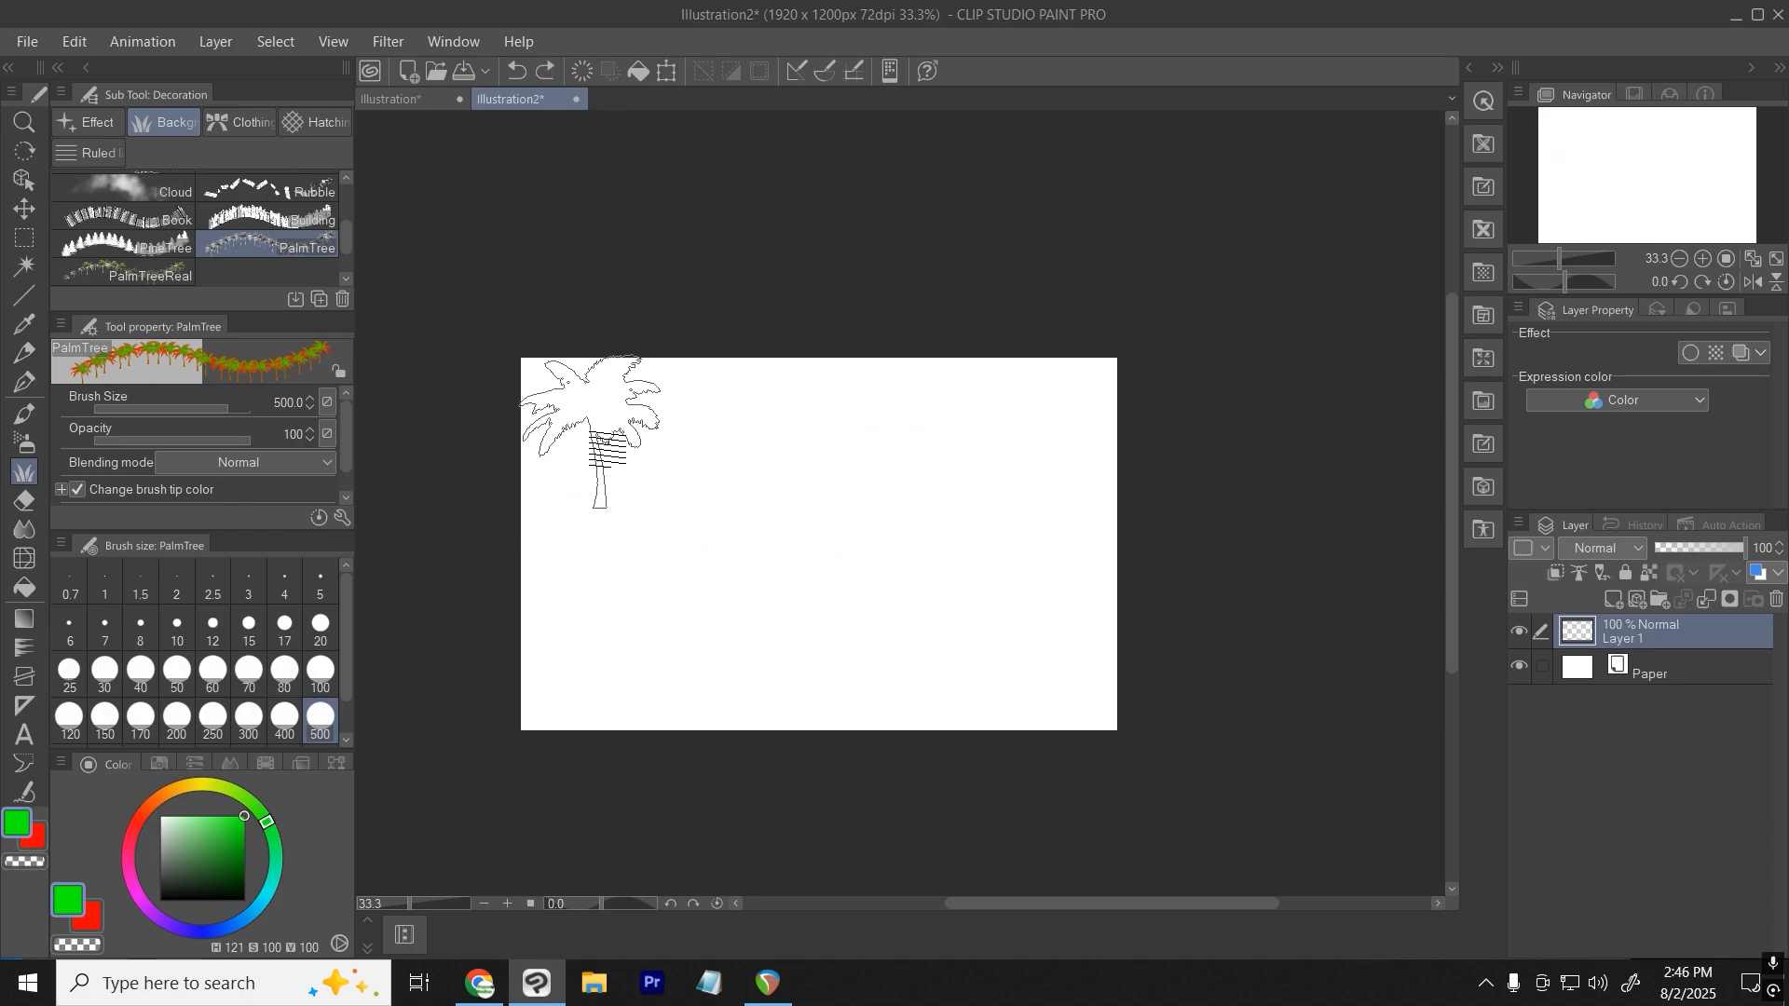
mouse_move(578, 410)
left_mouse_down()
mouse_move(850, 596)
mouse_move(803, 522)
mouse_move(479, 487)
mouse_move(1071, 679)
mouse_move(1090, 708)
left_mouse_up()
key("ctrl+z")
Paint PalmTree test strokes with yellow as main color and red as secondary color, and undo them.
left_click(200, 787)
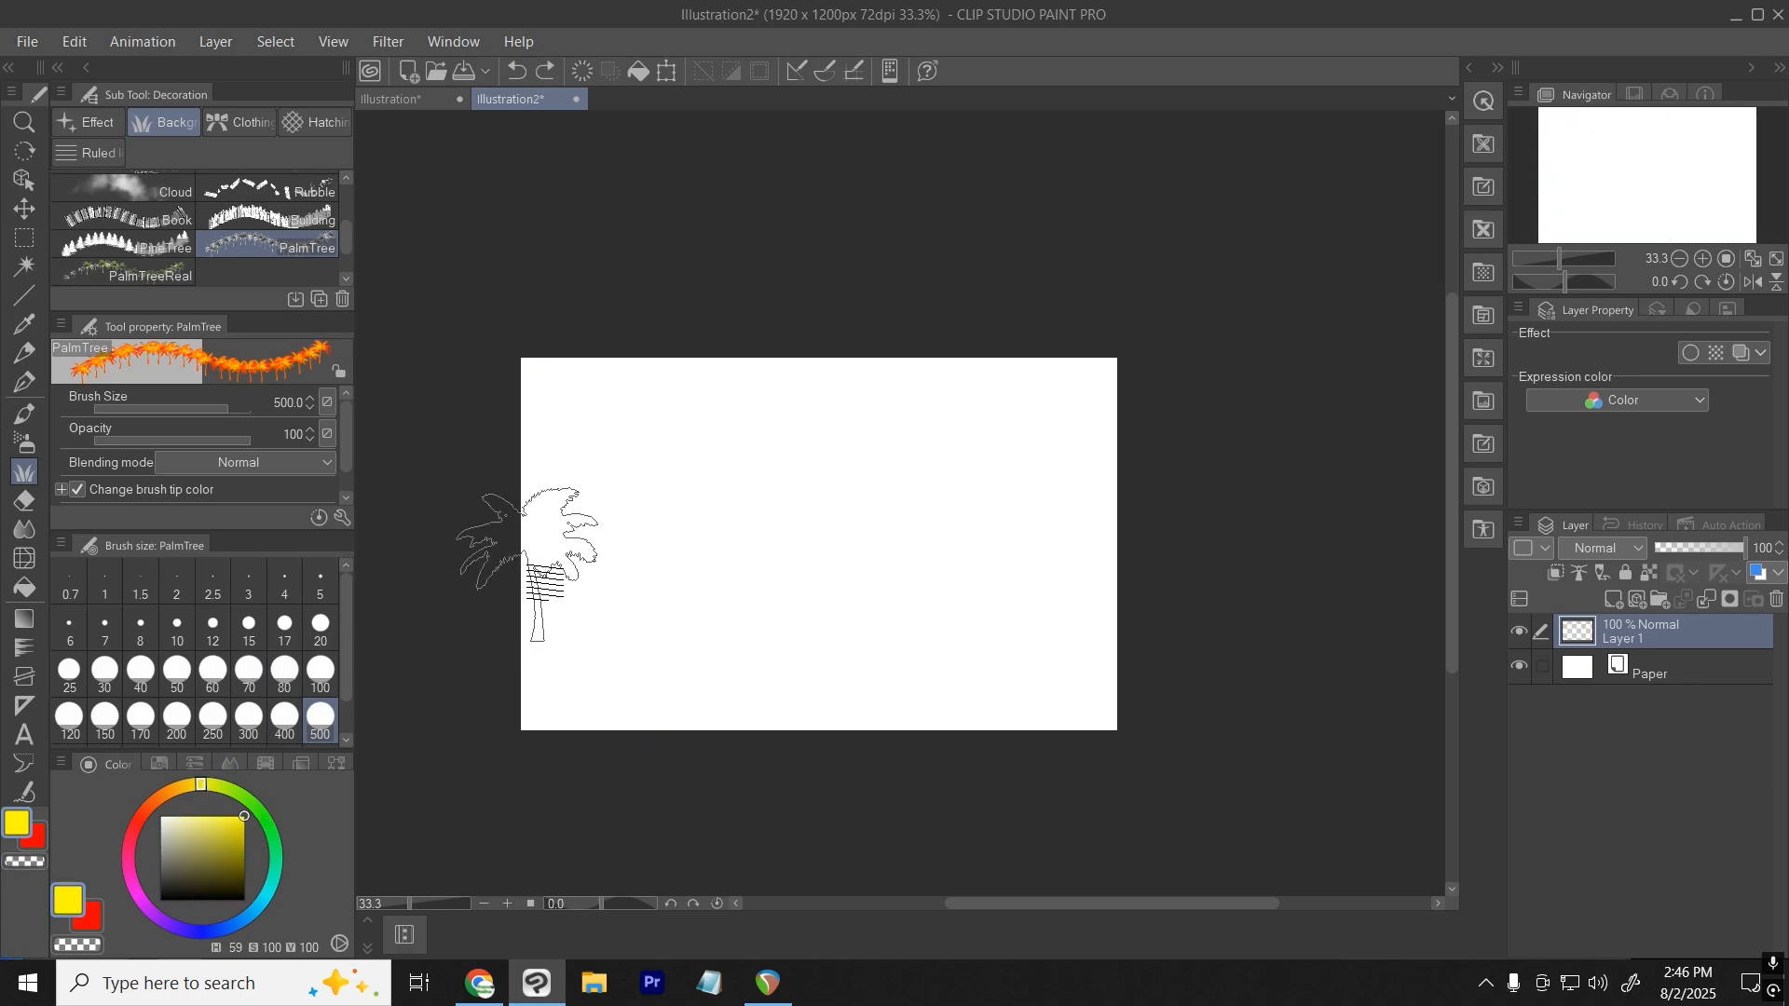
mouse_move(539, 559)
left_mouse_down()
mouse_move(1054, 545)
mouse_move(523, 566)
mouse_move(1063, 511)
mouse_move(587, 522)
mouse_move(1141, 473)
mouse_move(465, 438)
left_mouse_up()
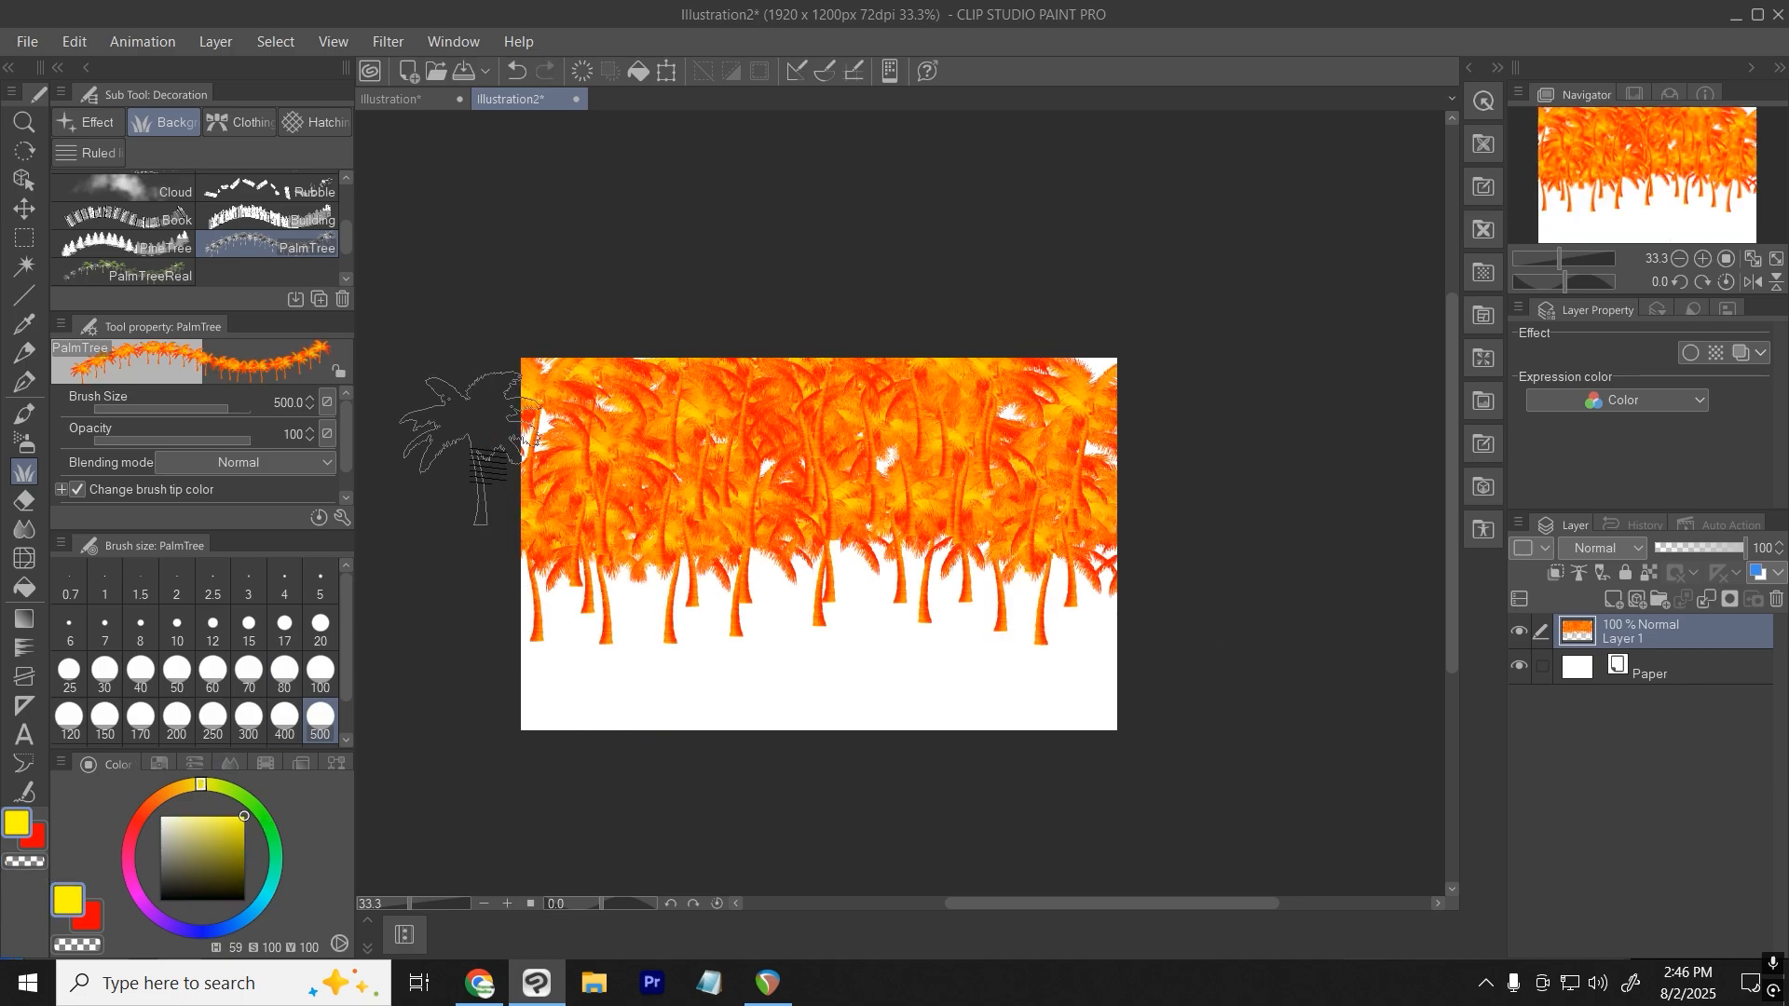
key("ctrl+z")
mouse_move(736, 508)
left_mouse_down()
mouse_move(959, 377)
mouse_move(471, 410)
left_mouse_up()
scroll(664, 409, "up", 4)
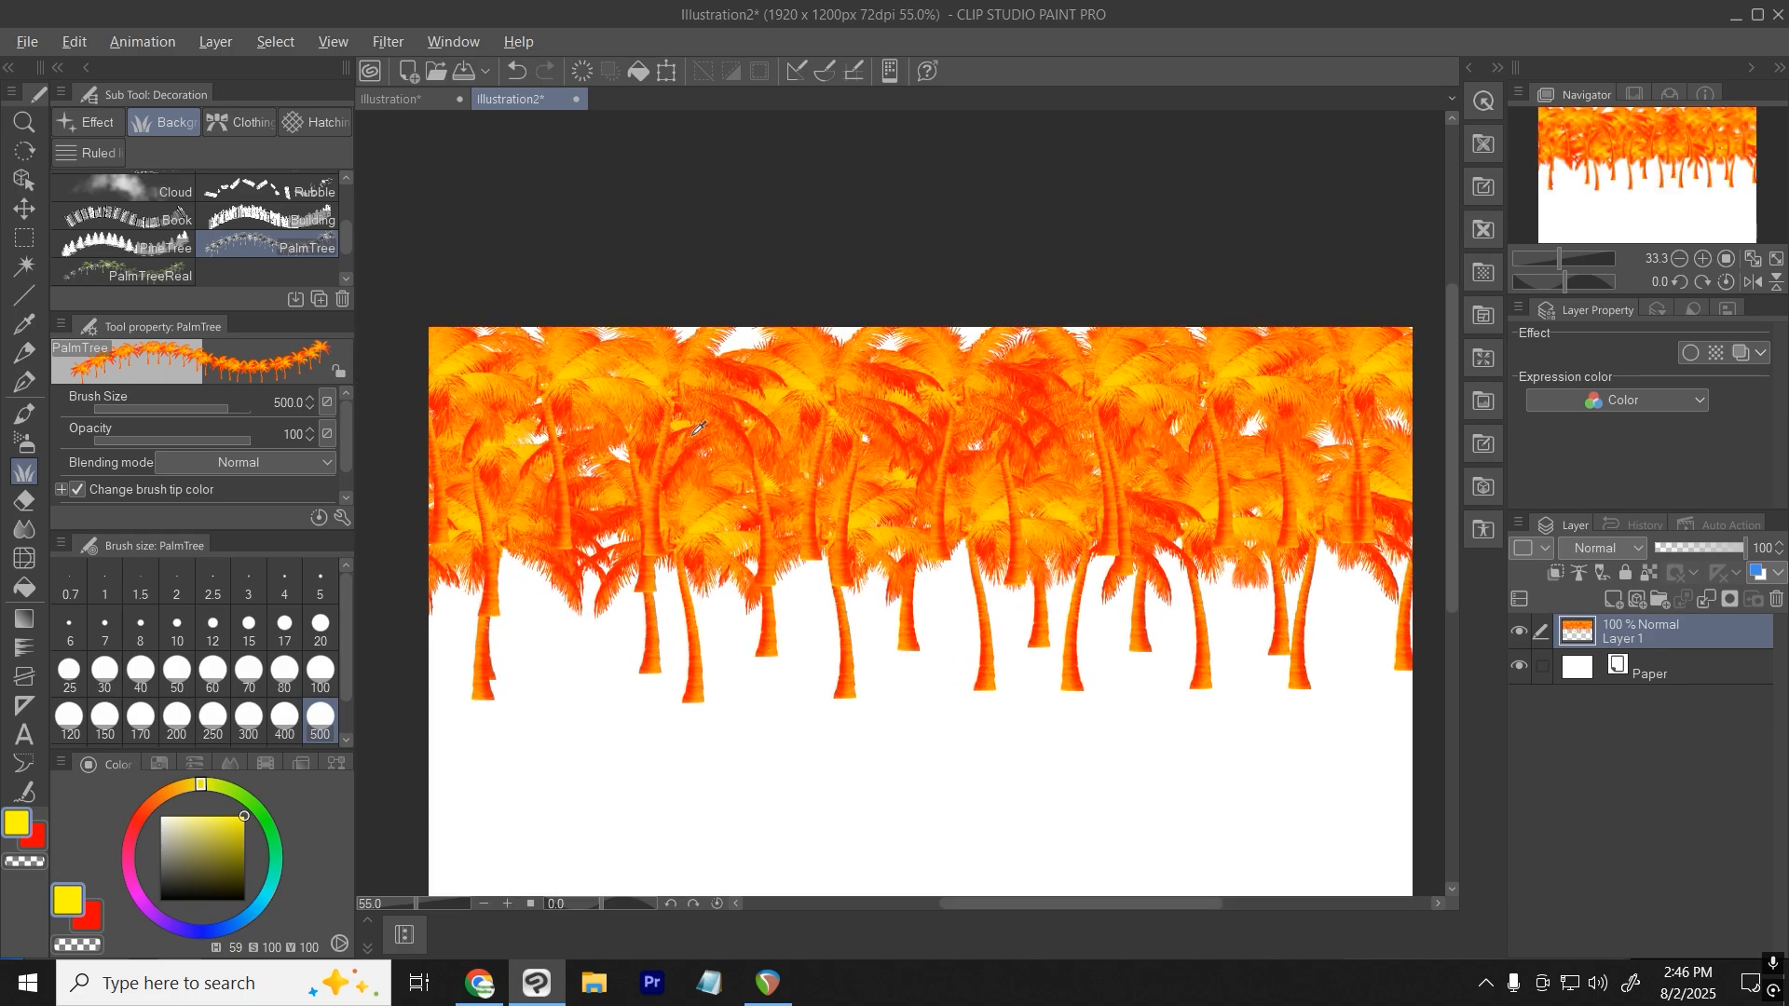
scroll(756, 513, "down", 5)
key("ctrl+z")
Paint a PalmTree test stroke with black as main color and red as secondary color, and undo it.
left_click(160, 900)
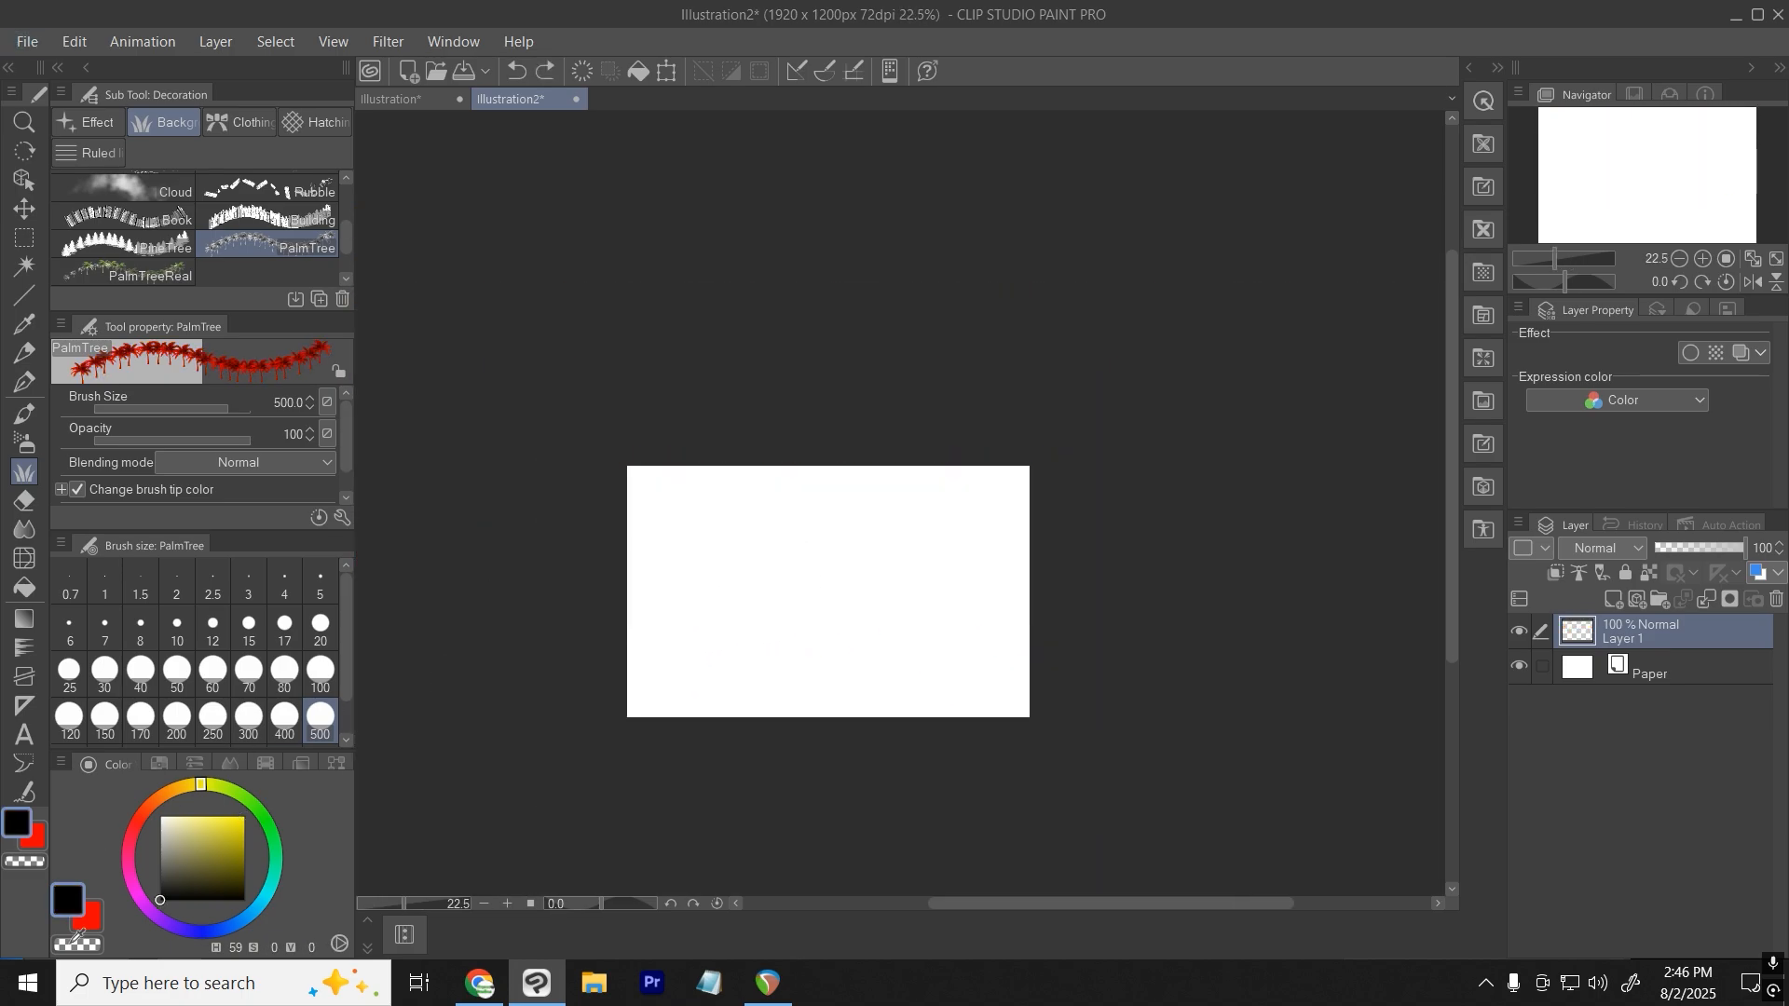
mouse_move(657, 479)
left_mouse_down()
mouse_move(1058, 471)
mouse_move(819, 591)
mouse_move(903, 568)
left_mouse_up()
scroll(890, 643, "up", 4)
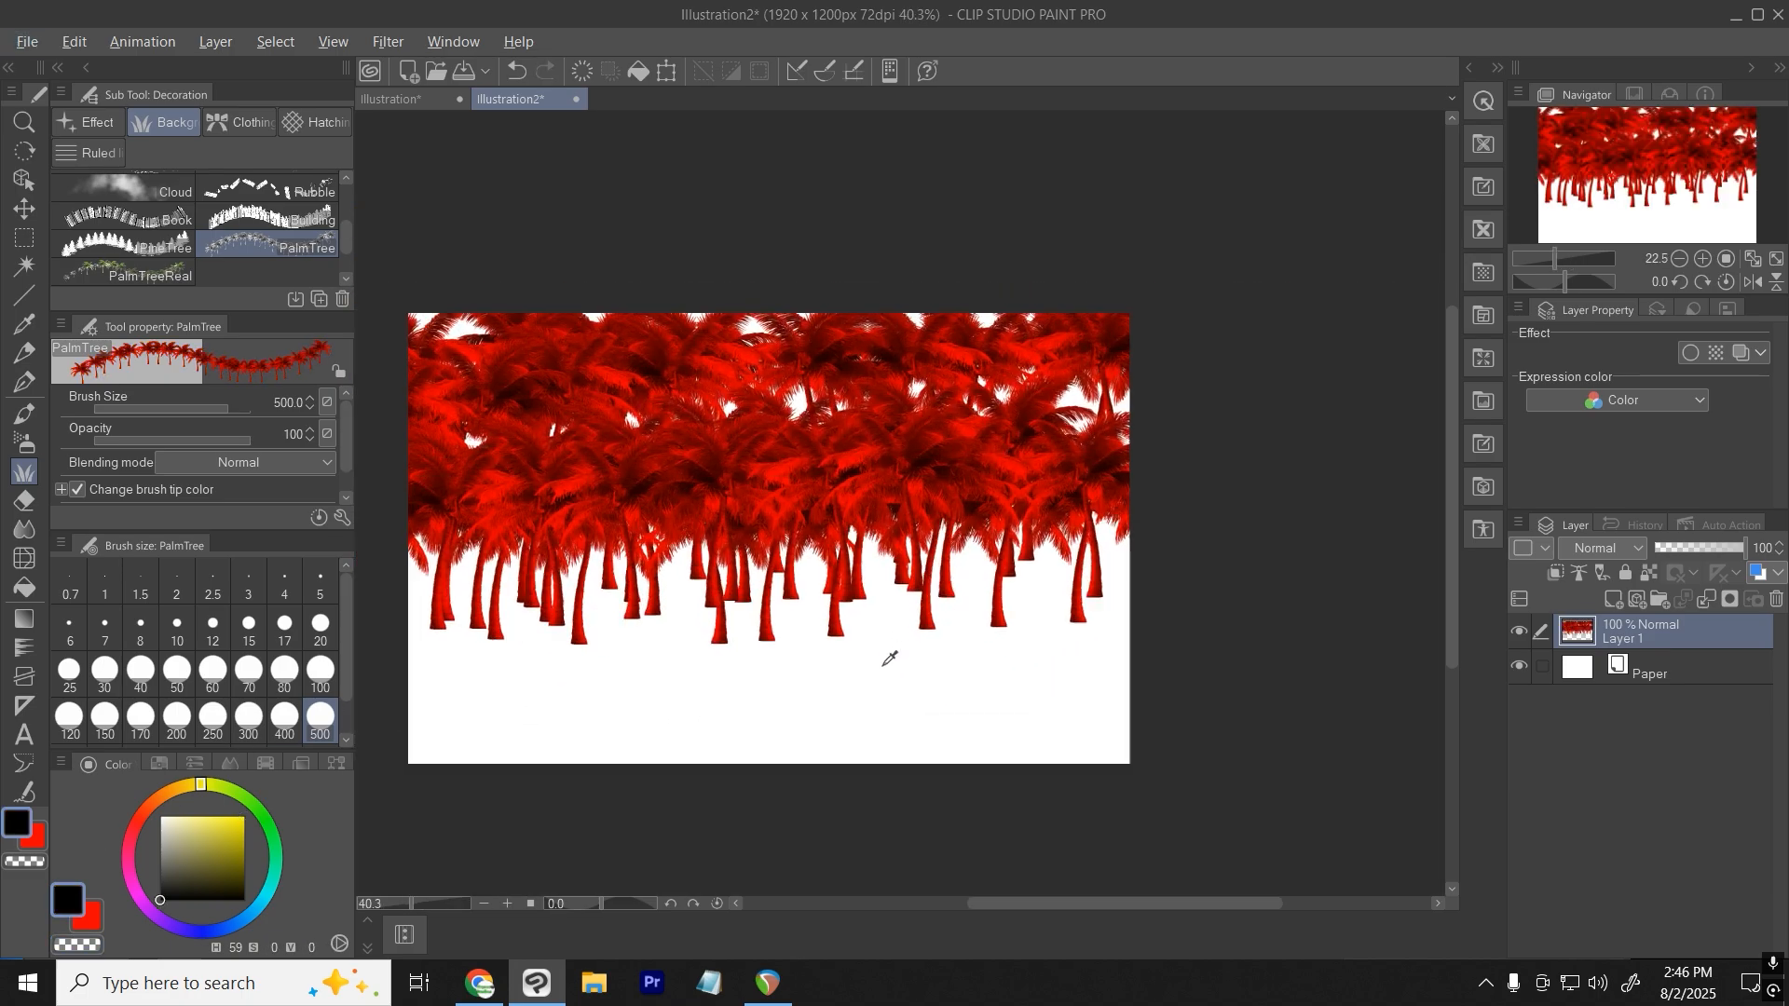
key("ctrl+z")
scroll(851, 543, "down", 4)
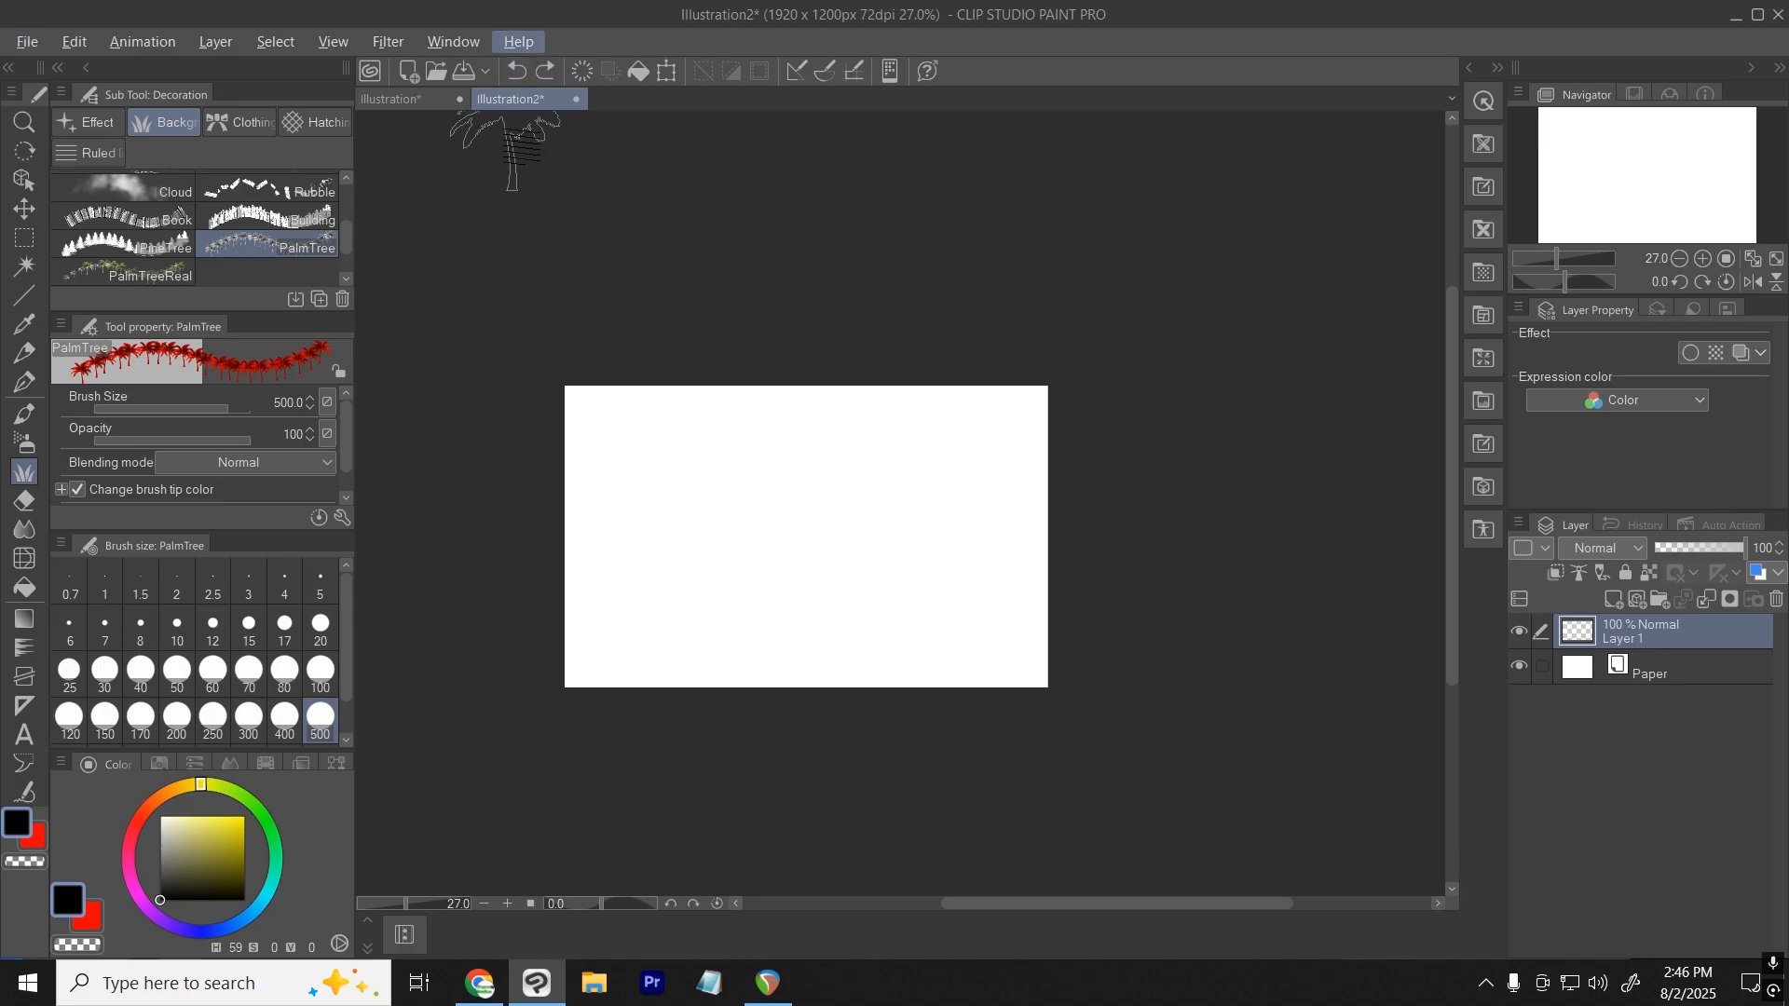
Delete the custom PalmTree and PalmTreeReal sub tools from the decoration brushes.
left_click(341, 300)
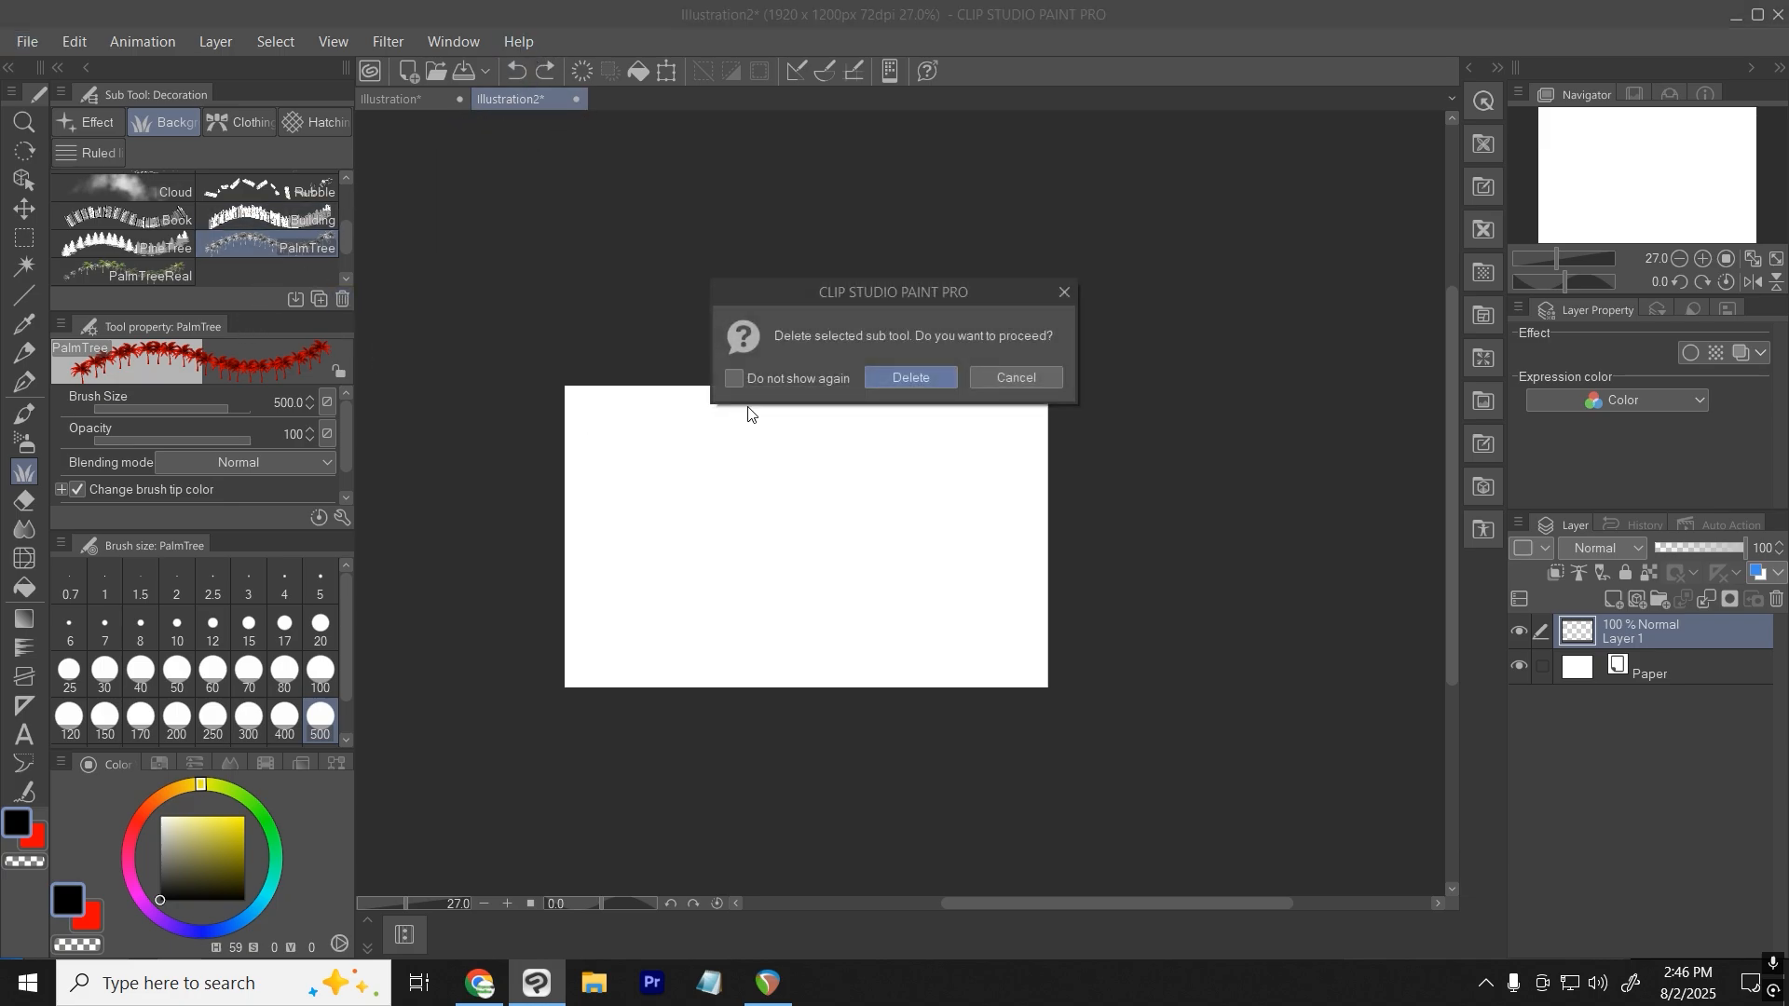
left_click(937, 379)
left_click(340, 300)
left_click(911, 380)
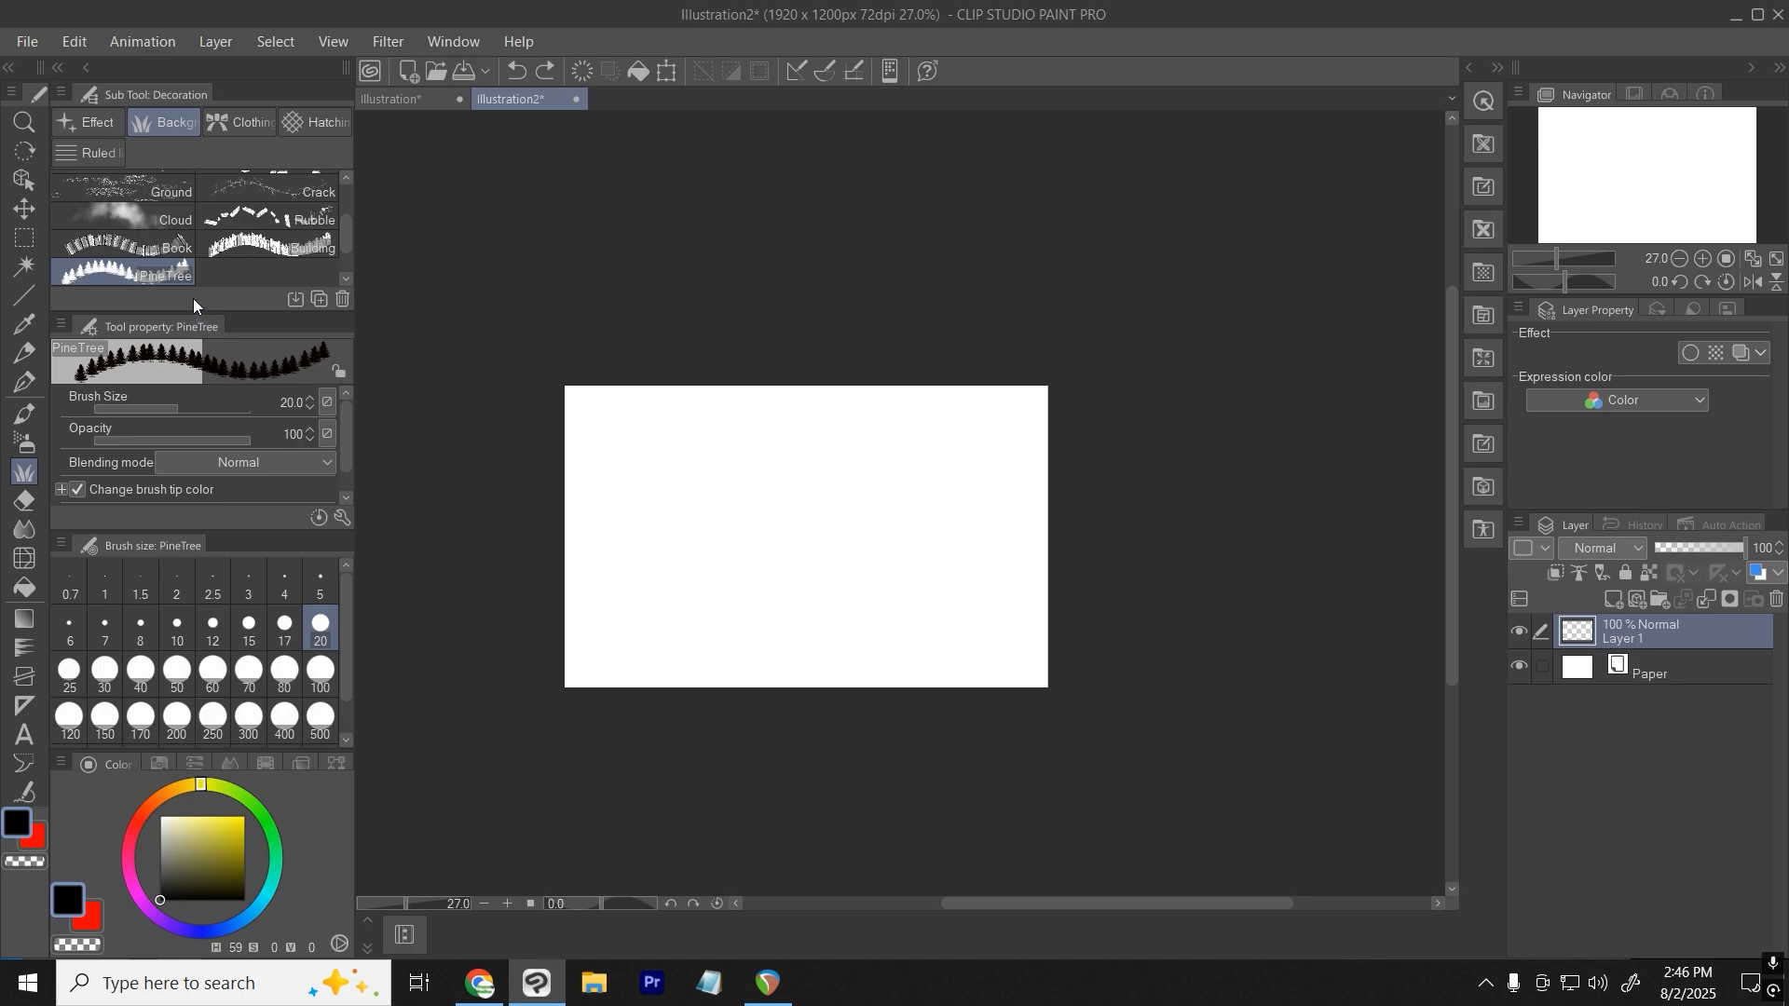
Set the PineTree brush size to 500 and paint one row of pines in black and a lower row in green.
left_click(319, 717)
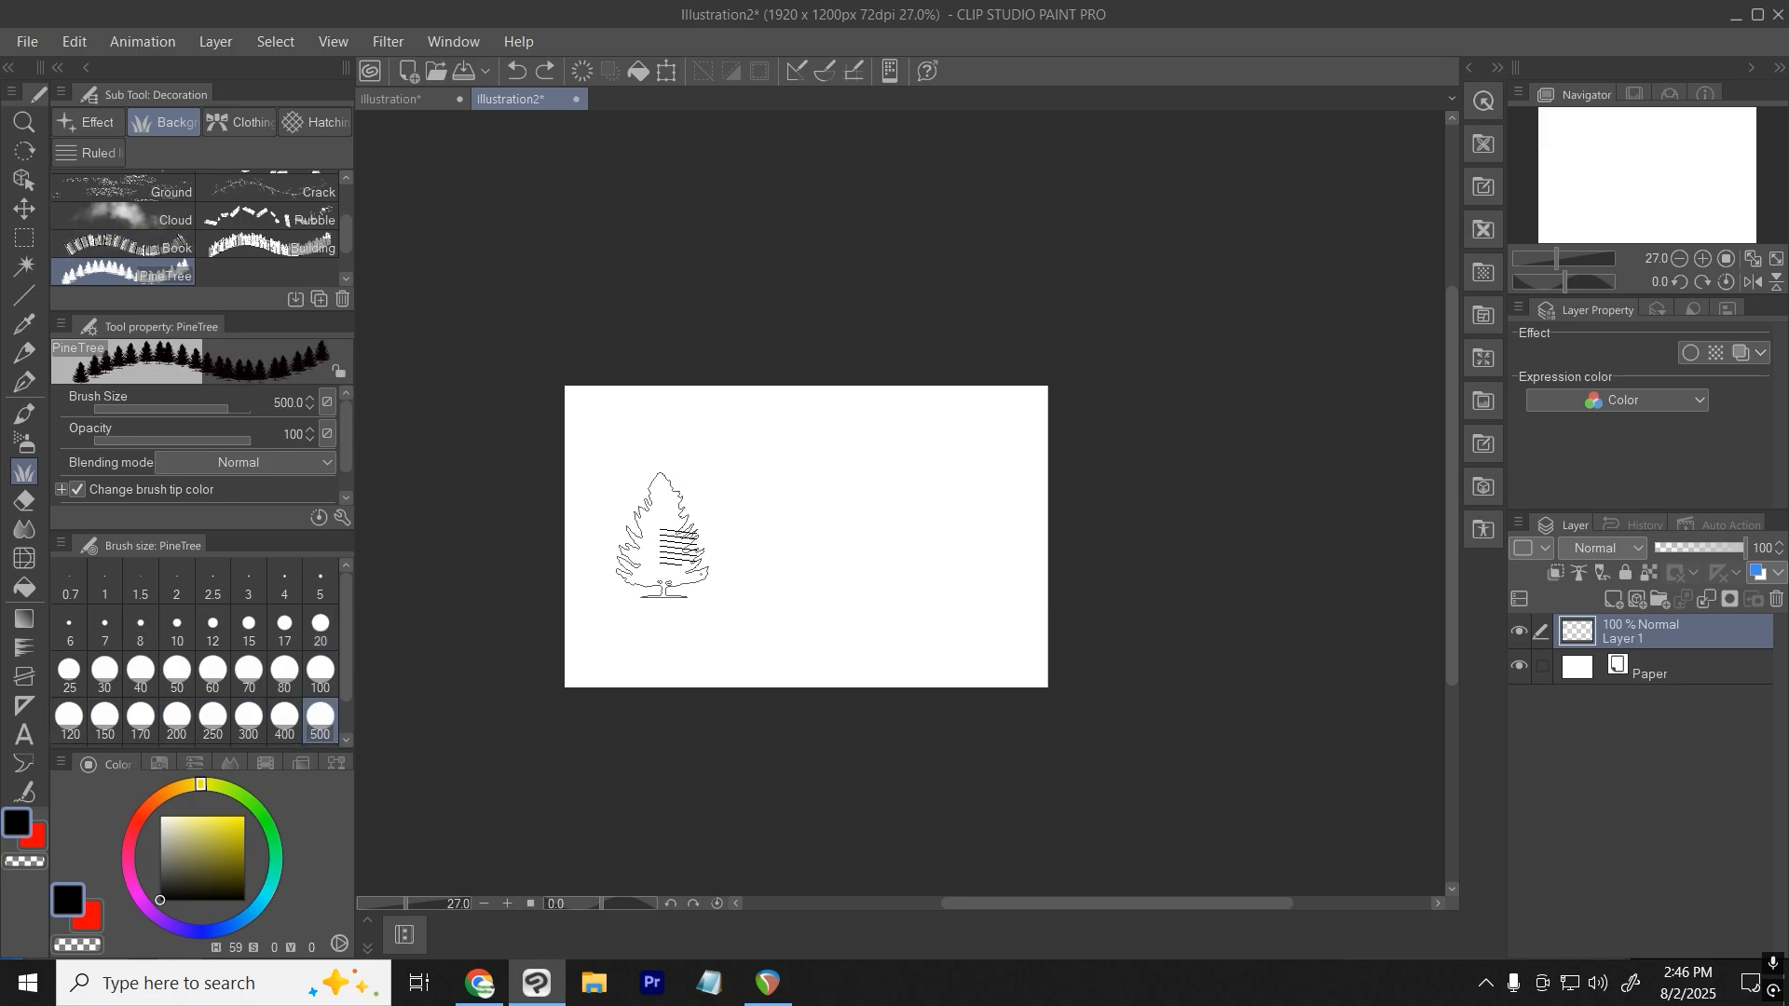
mouse_move(615, 507)
left_mouse_down()
mouse_move(1015, 514)
mouse_move(1234, 484)
left_mouse_up()
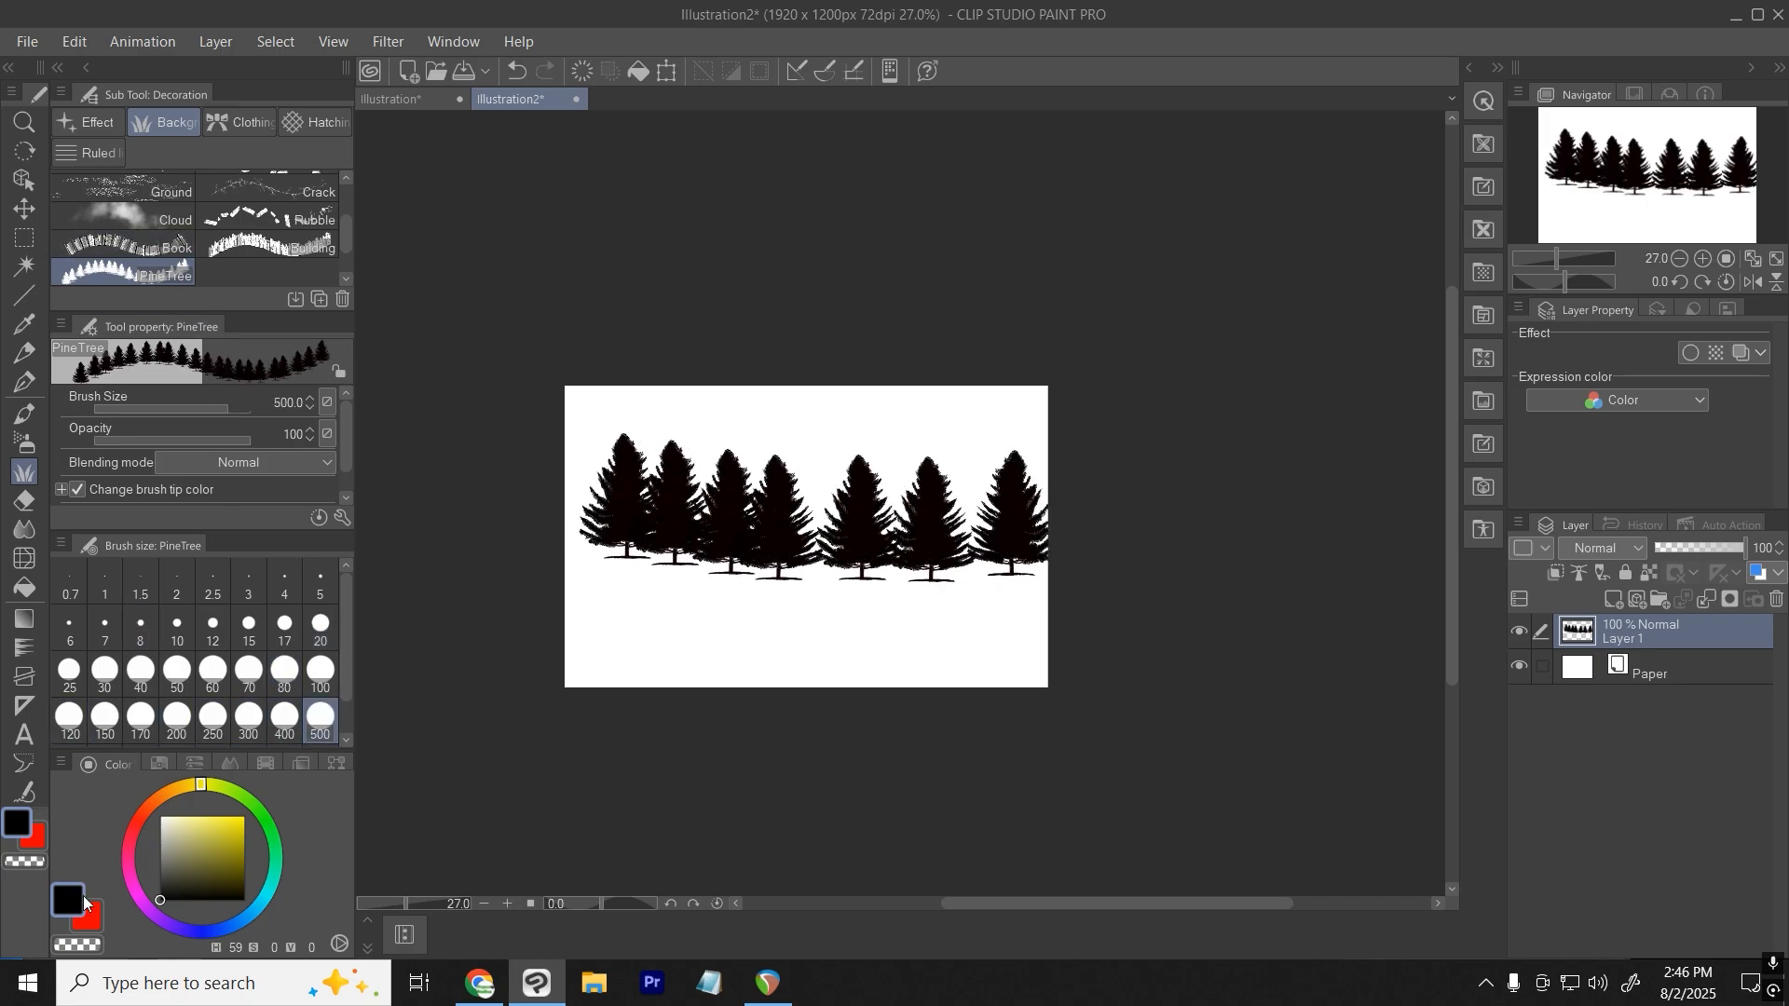
left_click(149, 808)
left_click(244, 816)
left_click(276, 840)
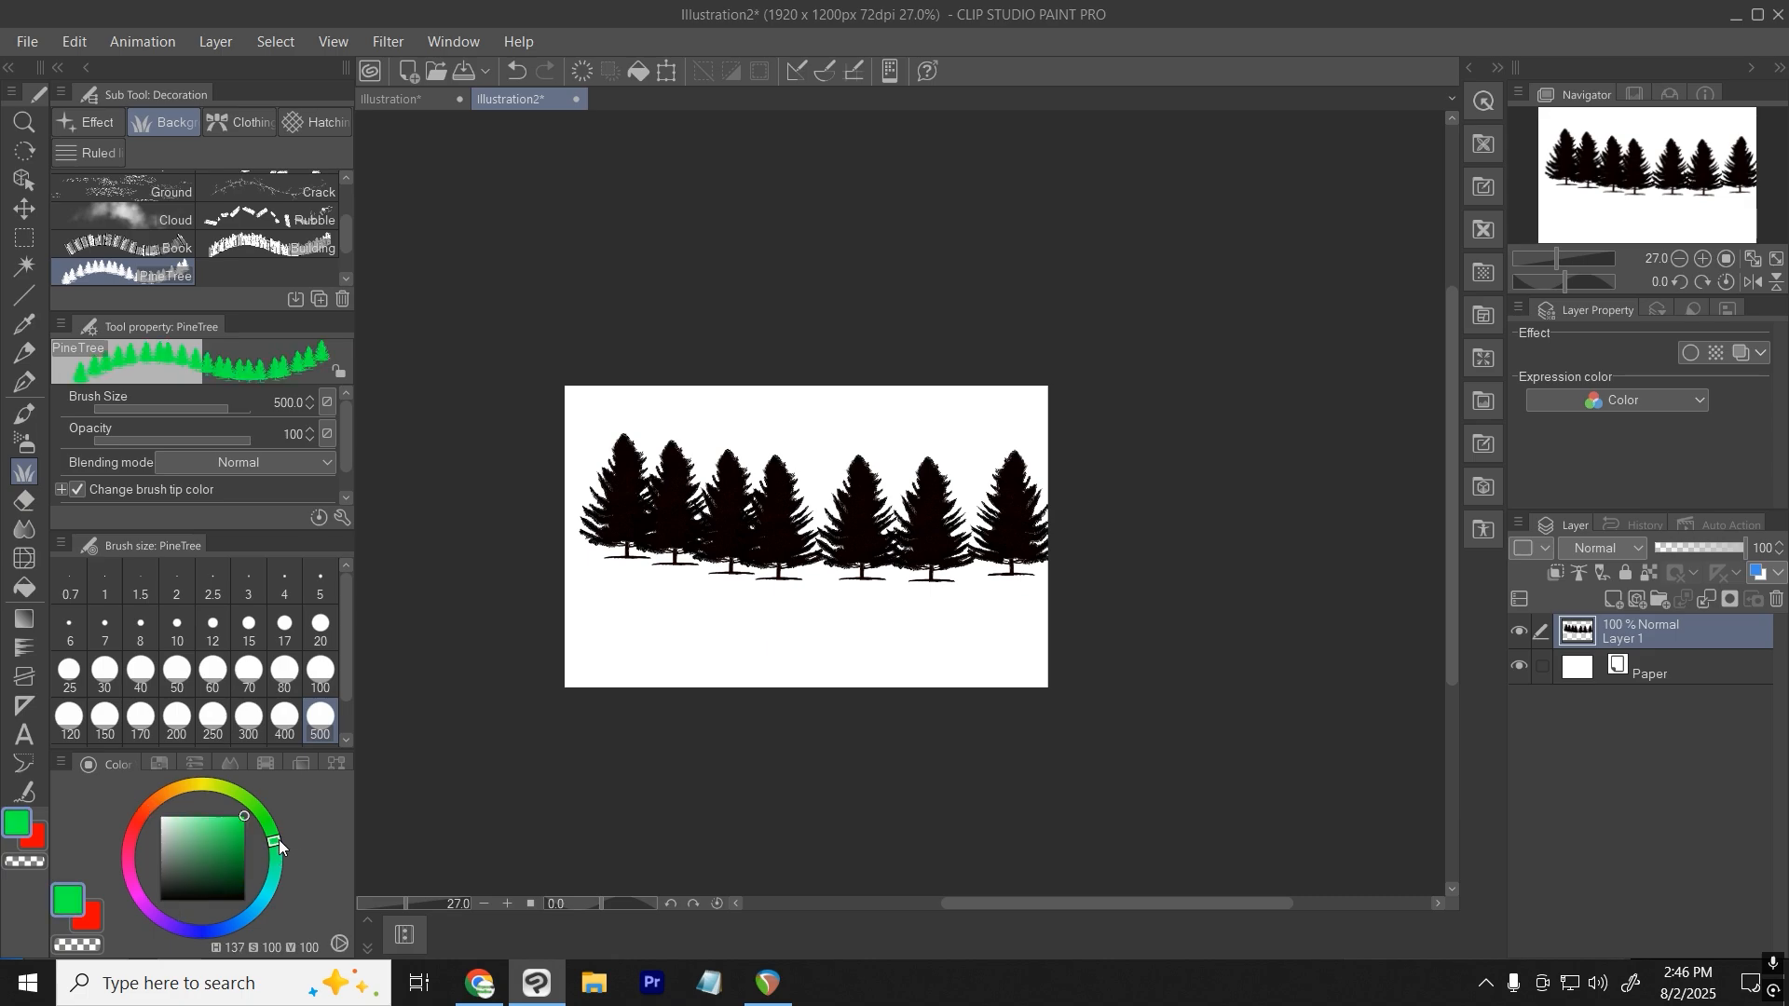
left_click_drag(537, 593, 927, 587)
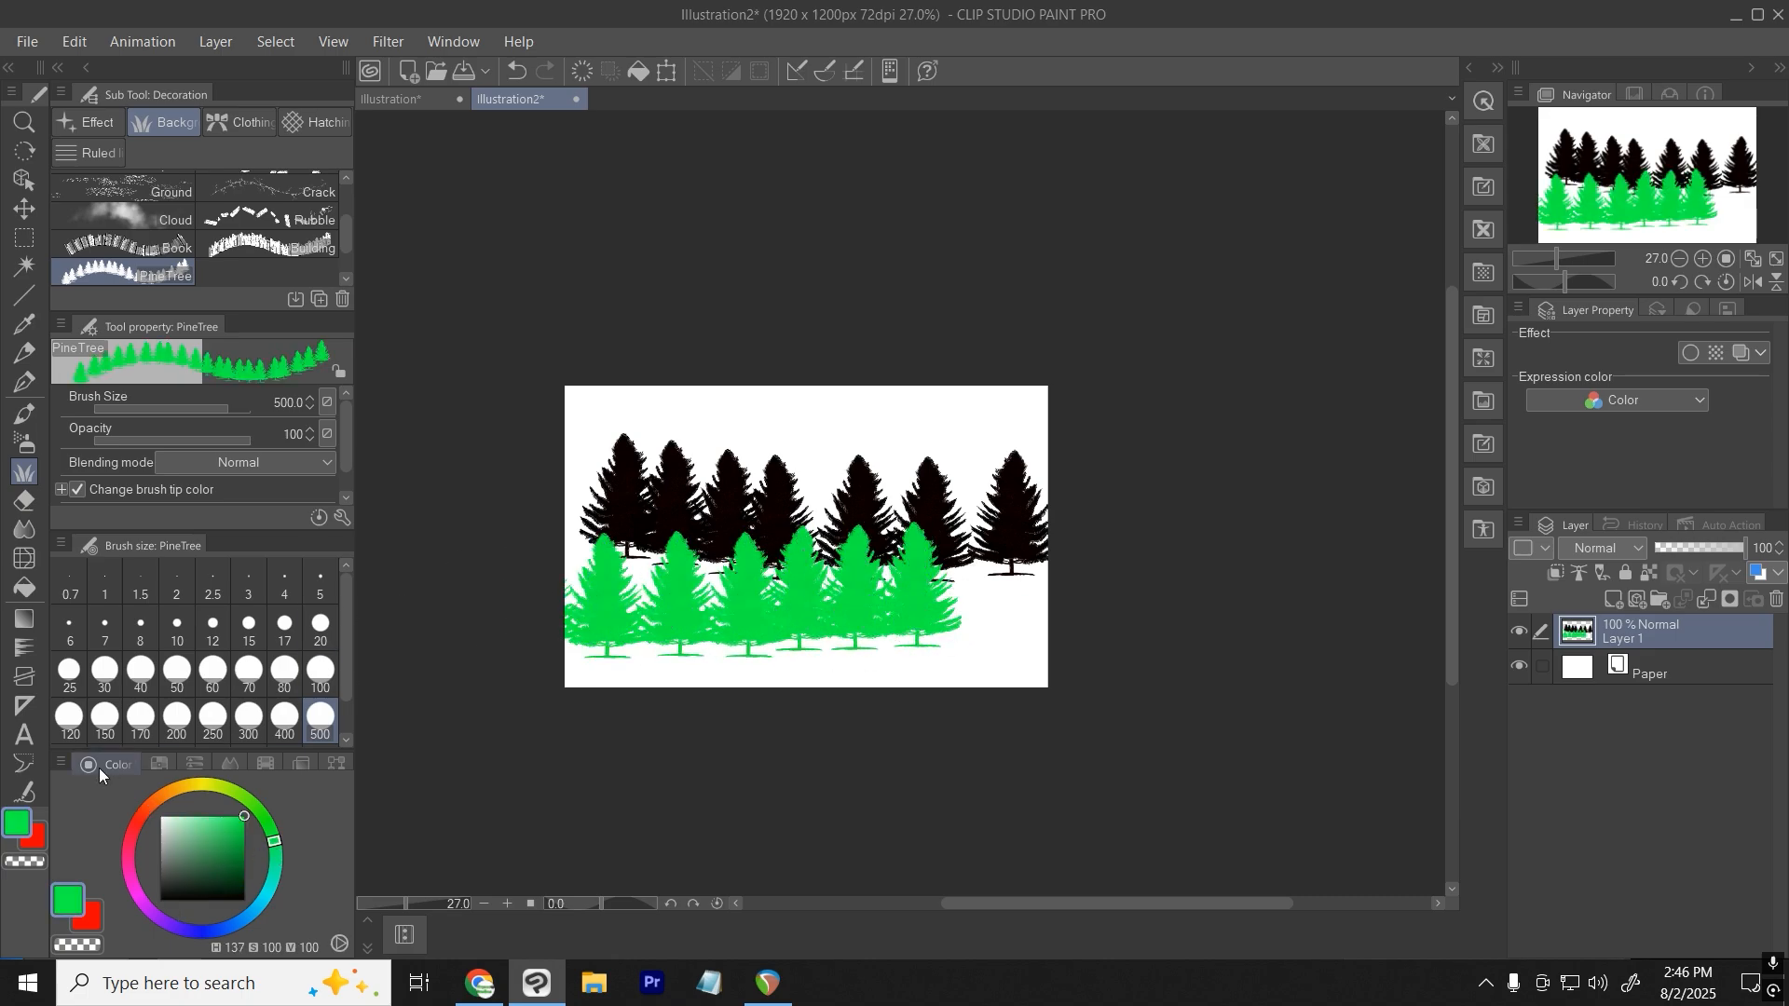
Paint over the pines with PineTree strokes in the red secondary color and the green main color.
left_click(99, 919)
mouse_move(605, 624)
left_mouse_down()
mouse_move(1051, 627)
mouse_move(585, 632)
left_mouse_up()
left_click(69, 900)
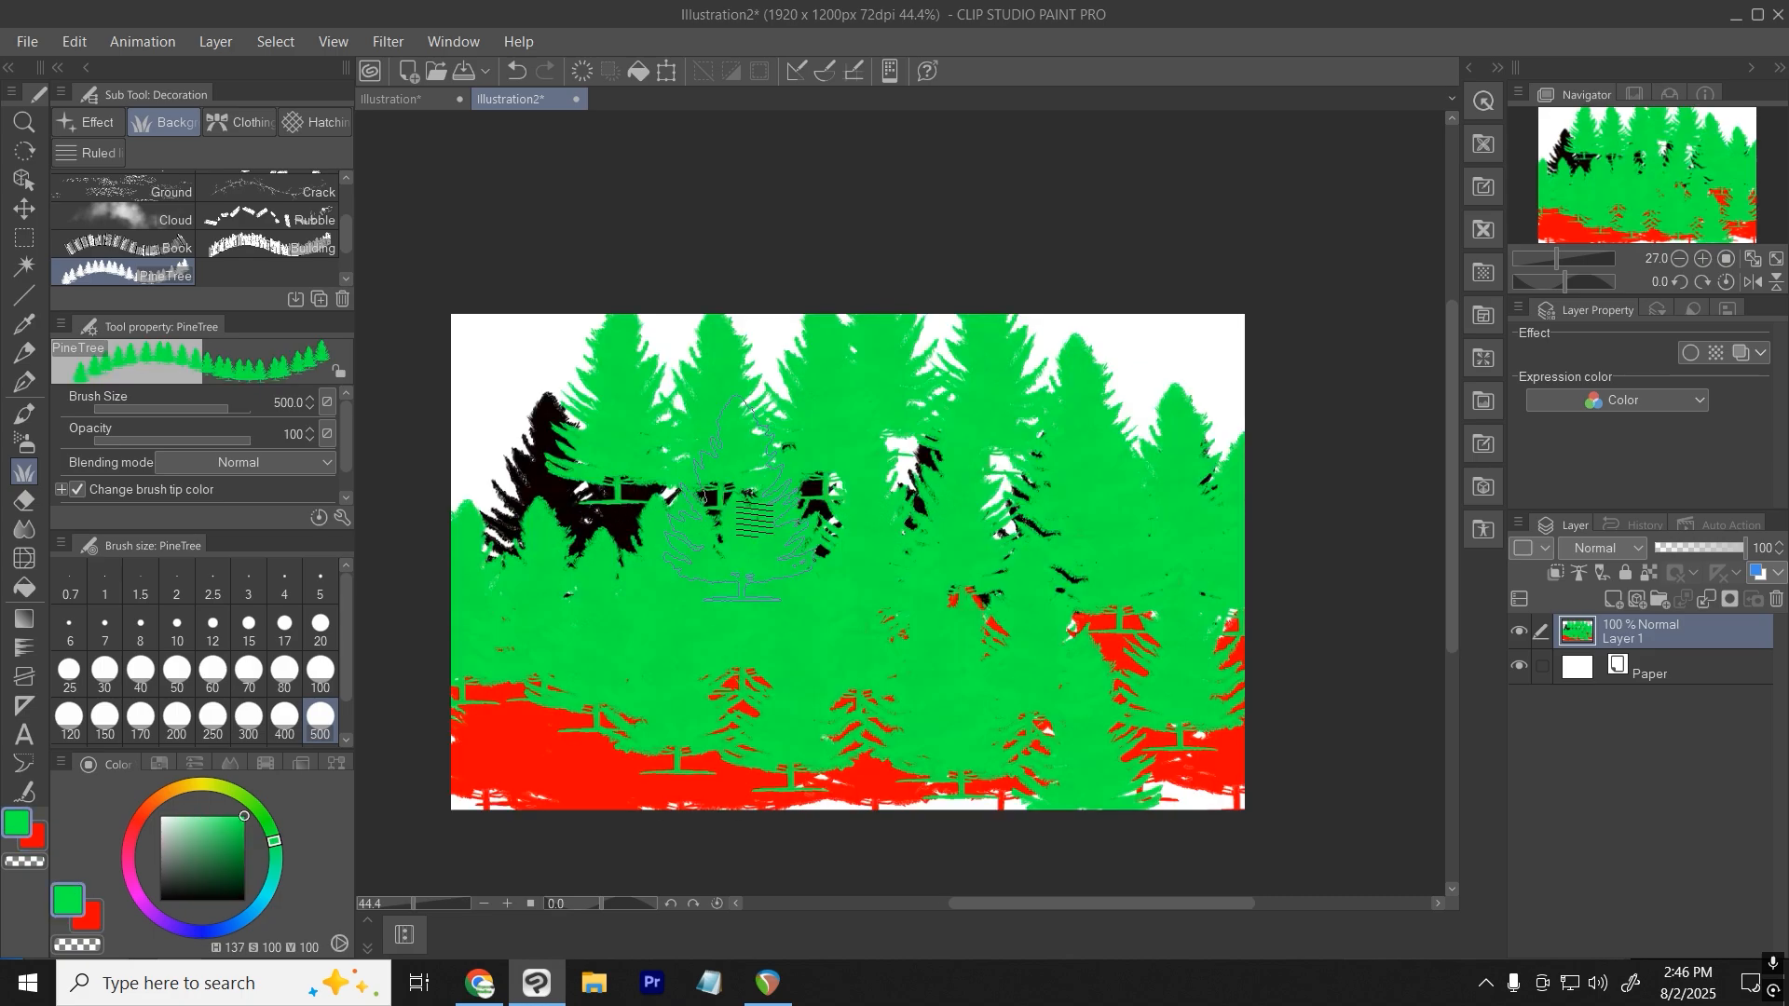
scroll(727, 526, "up", 6)
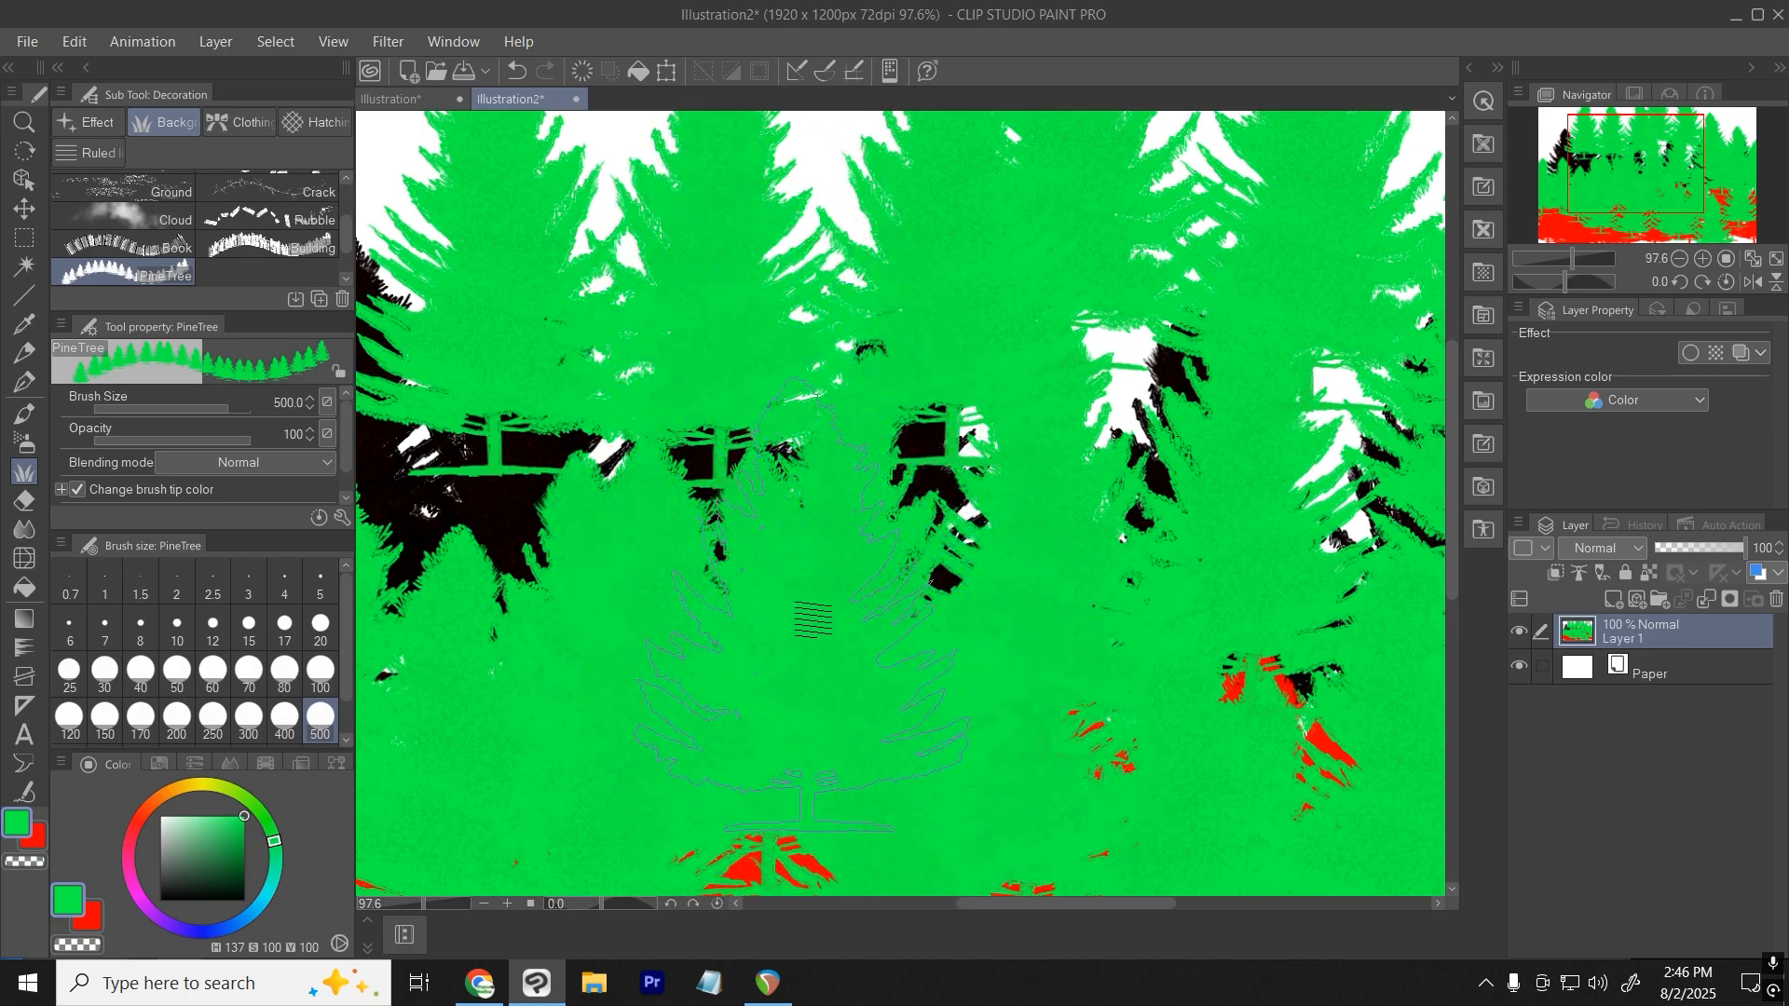
scroll(810, 619, "down", 3)
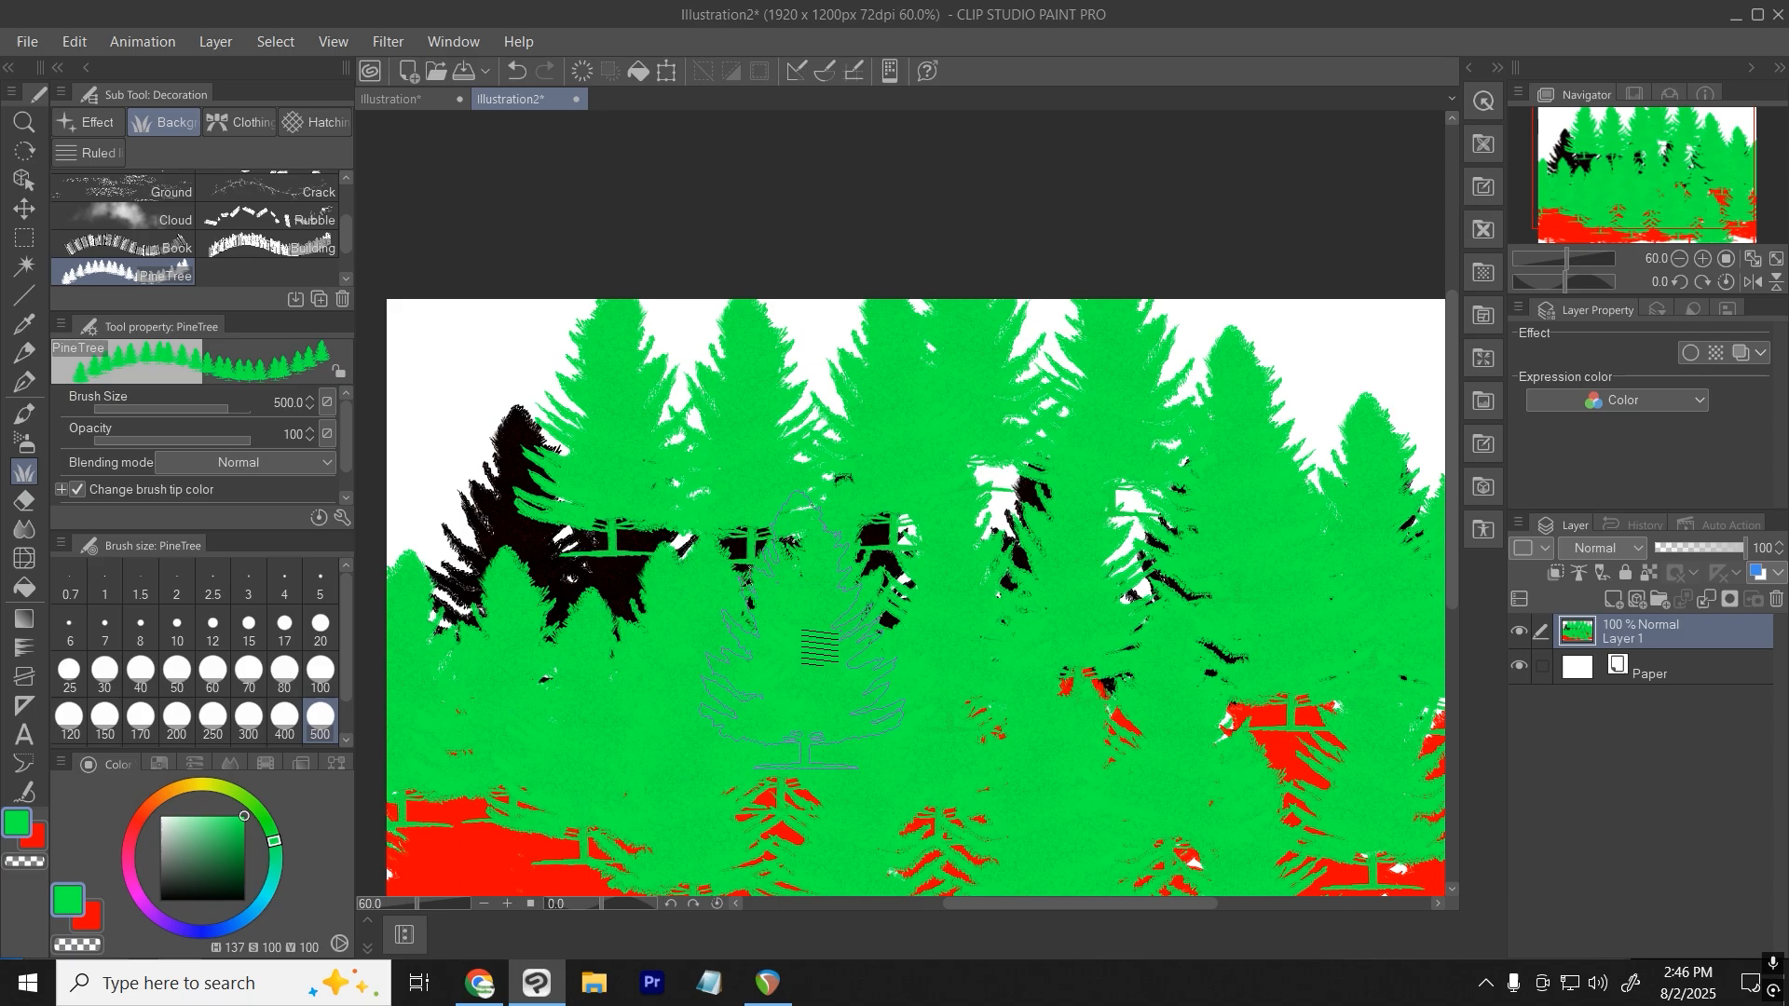
Undo the pine test strokes and paint a new PineTree stroke across the canvas.
key("ctrl+z")
key("ctrl+z")
key("ctrl+z")
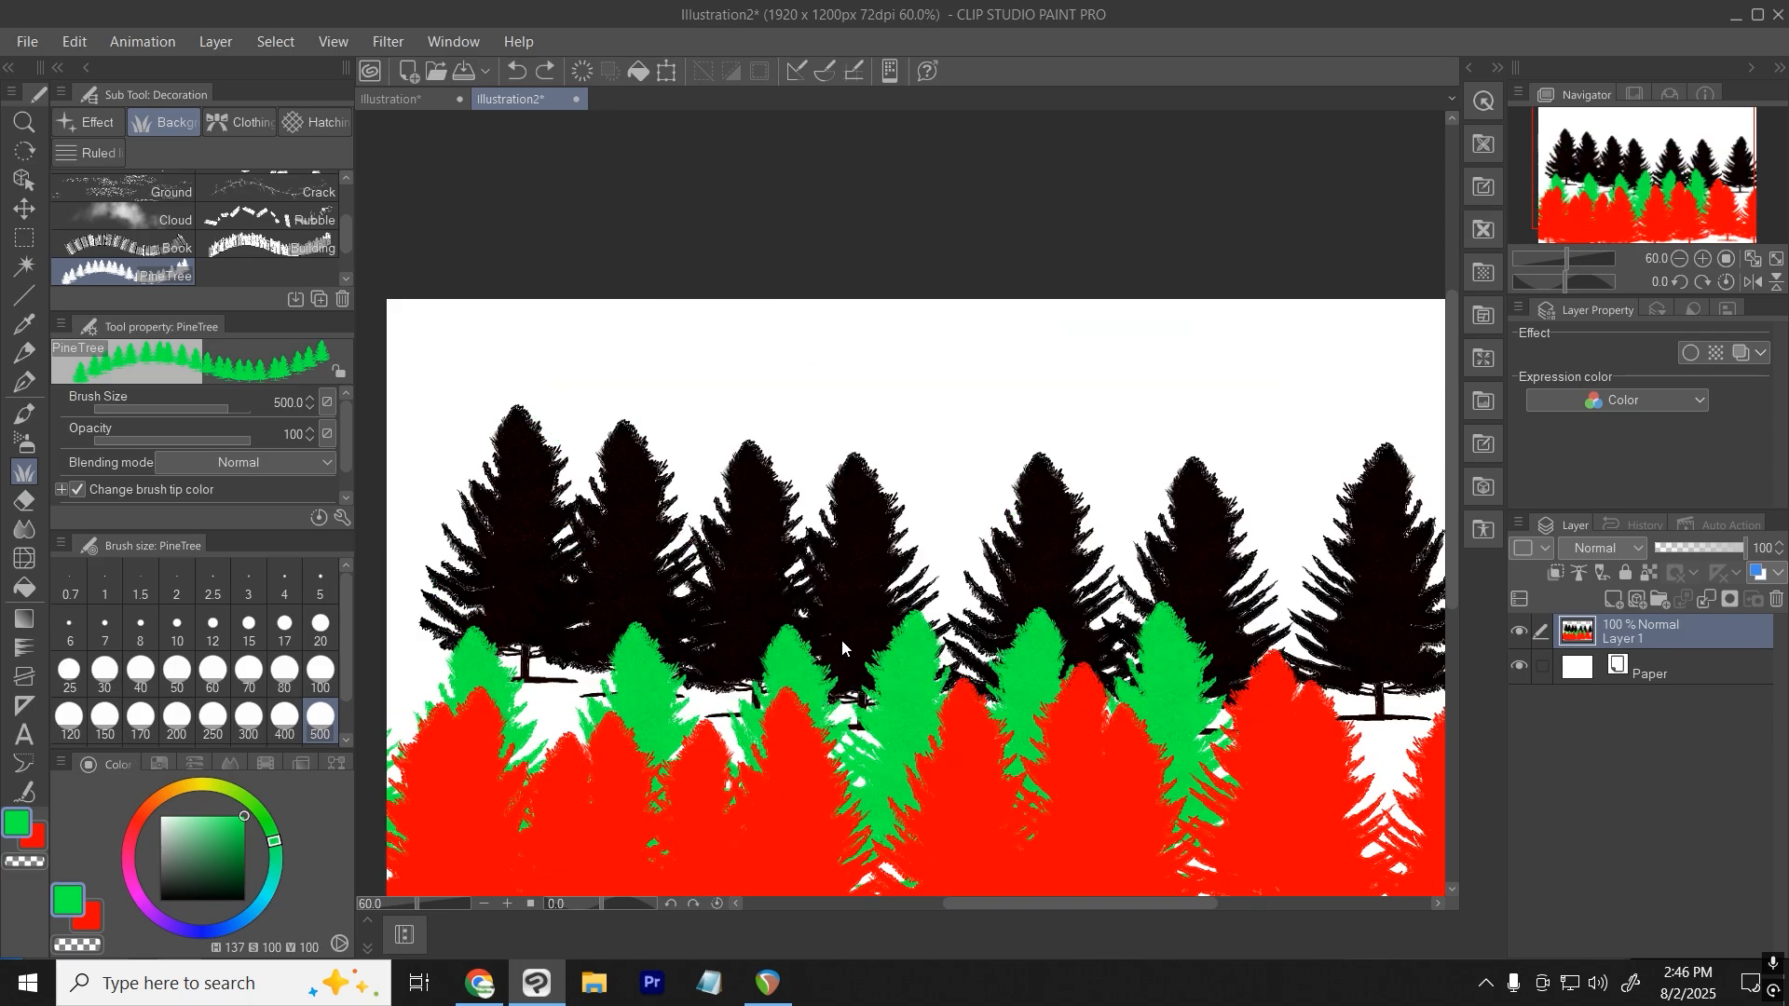
key("ctrl+z")
left_click_drag(469, 508, 1144, 522)
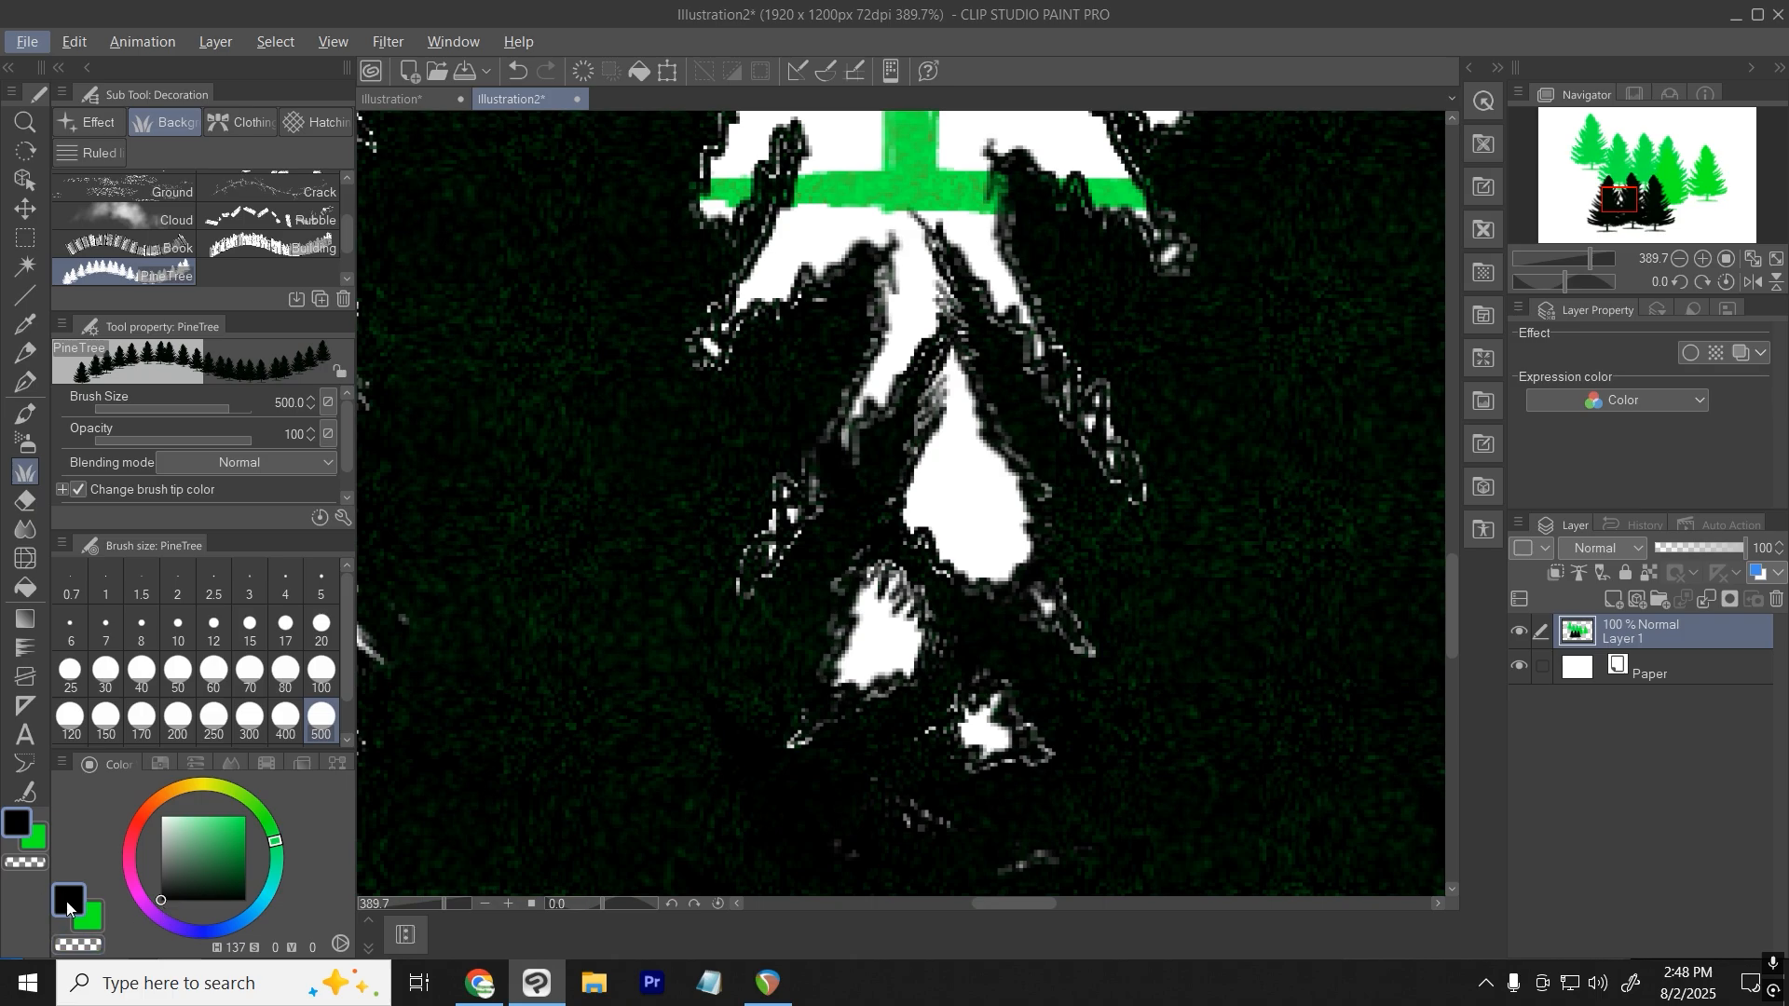
Examine the interior texture and edges of the black pines up close, and make the green secondary color active.
mouse_move(703, 560)
left_mouse_down()
mouse_move(942, 491)
mouse_move(1050, 571)
mouse_move(728, 540)
left_mouse_up()
scroll(657, 626, "up", 3)
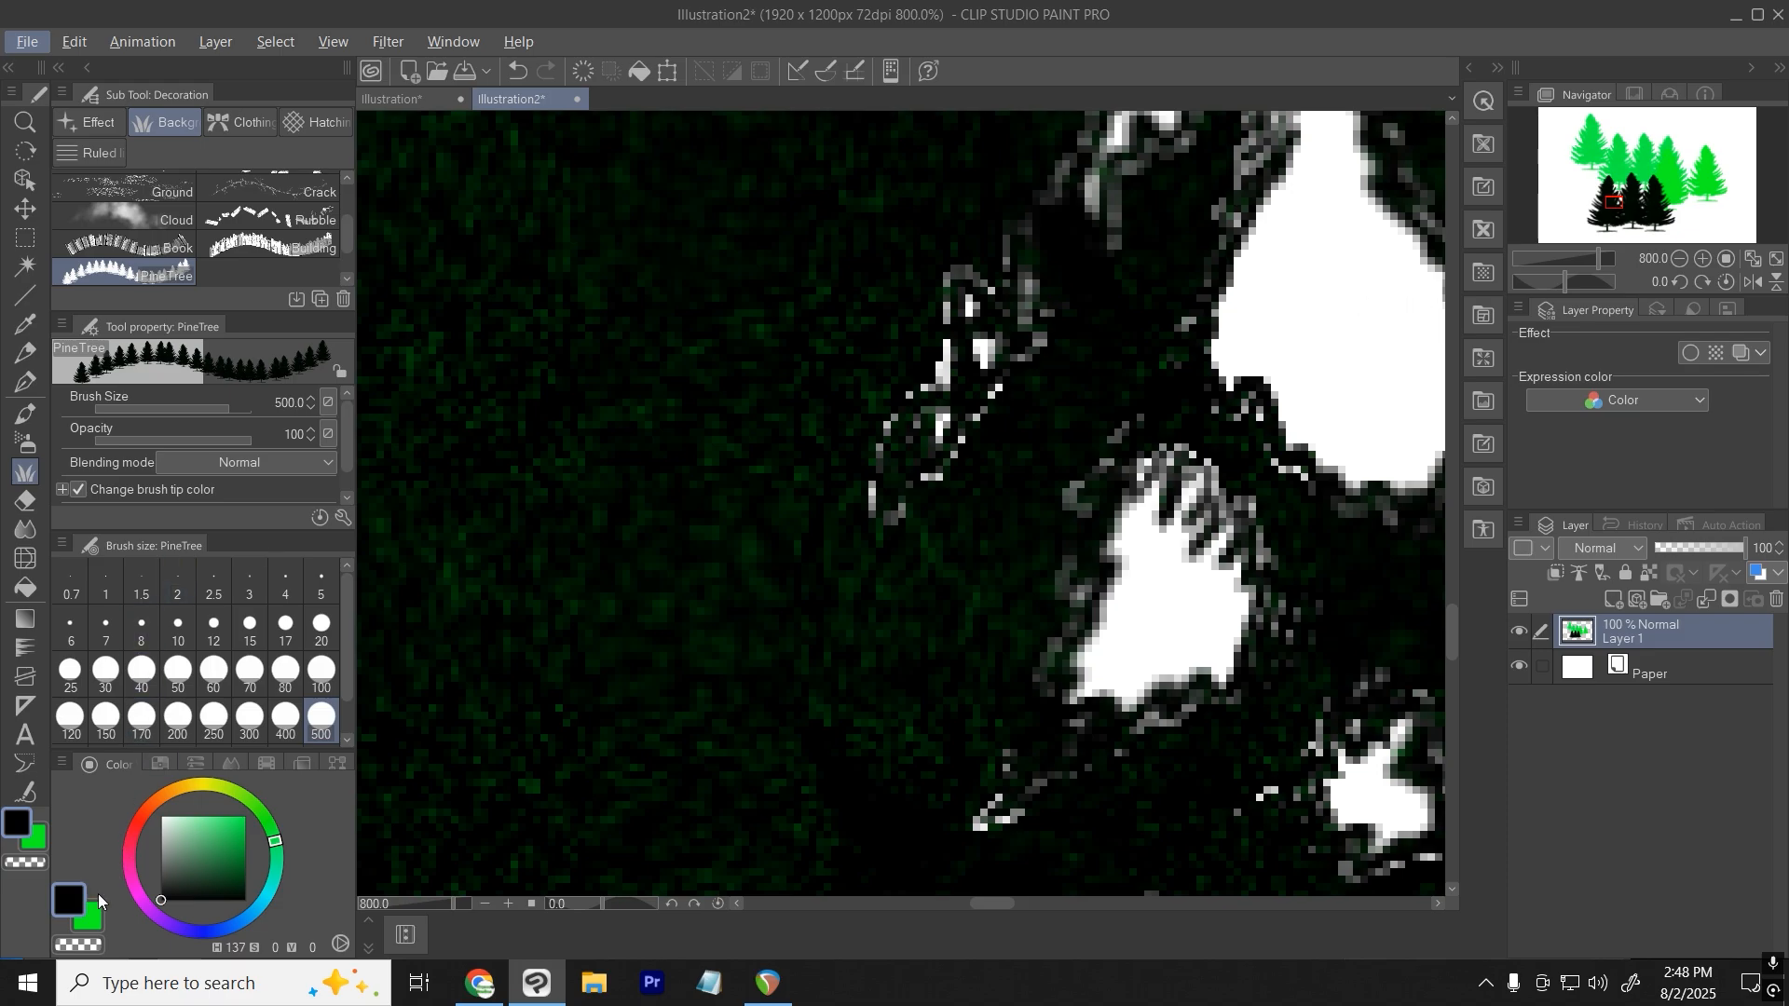
left_click(86, 918)
scroll(818, 495, "down", 6)
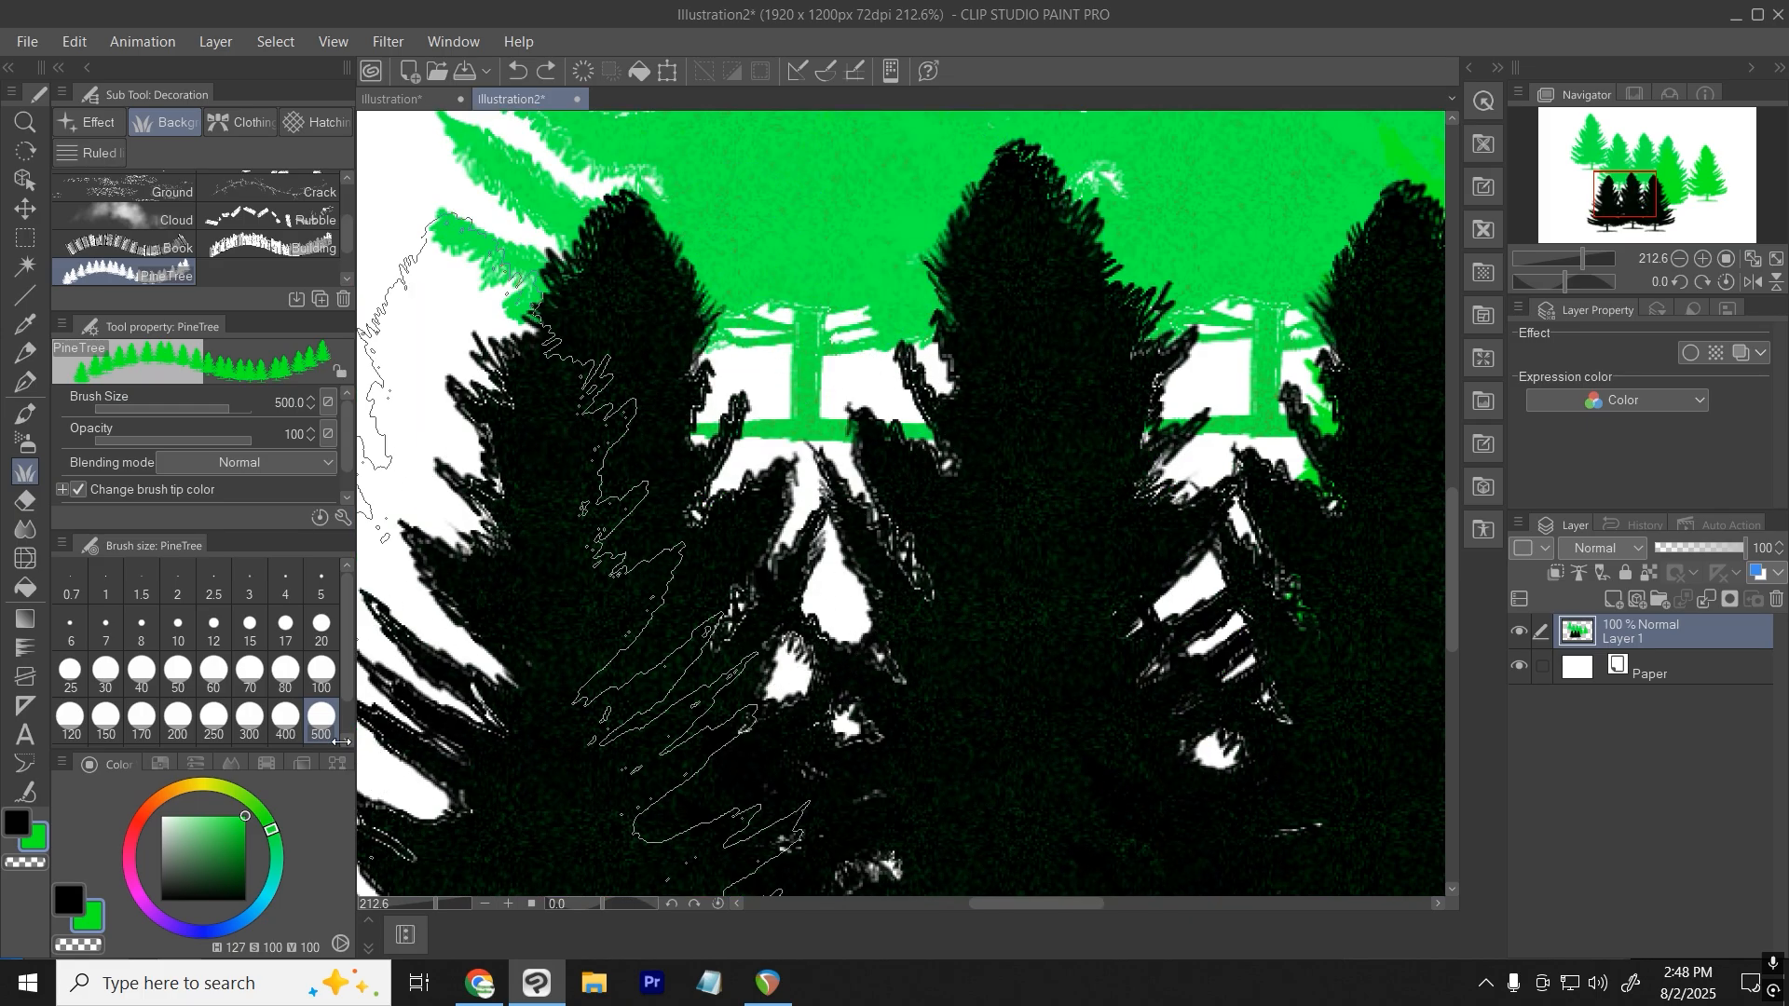
scroll(978, 631, "down", 2)
left_click_drag(937, 632, 1257, 506)
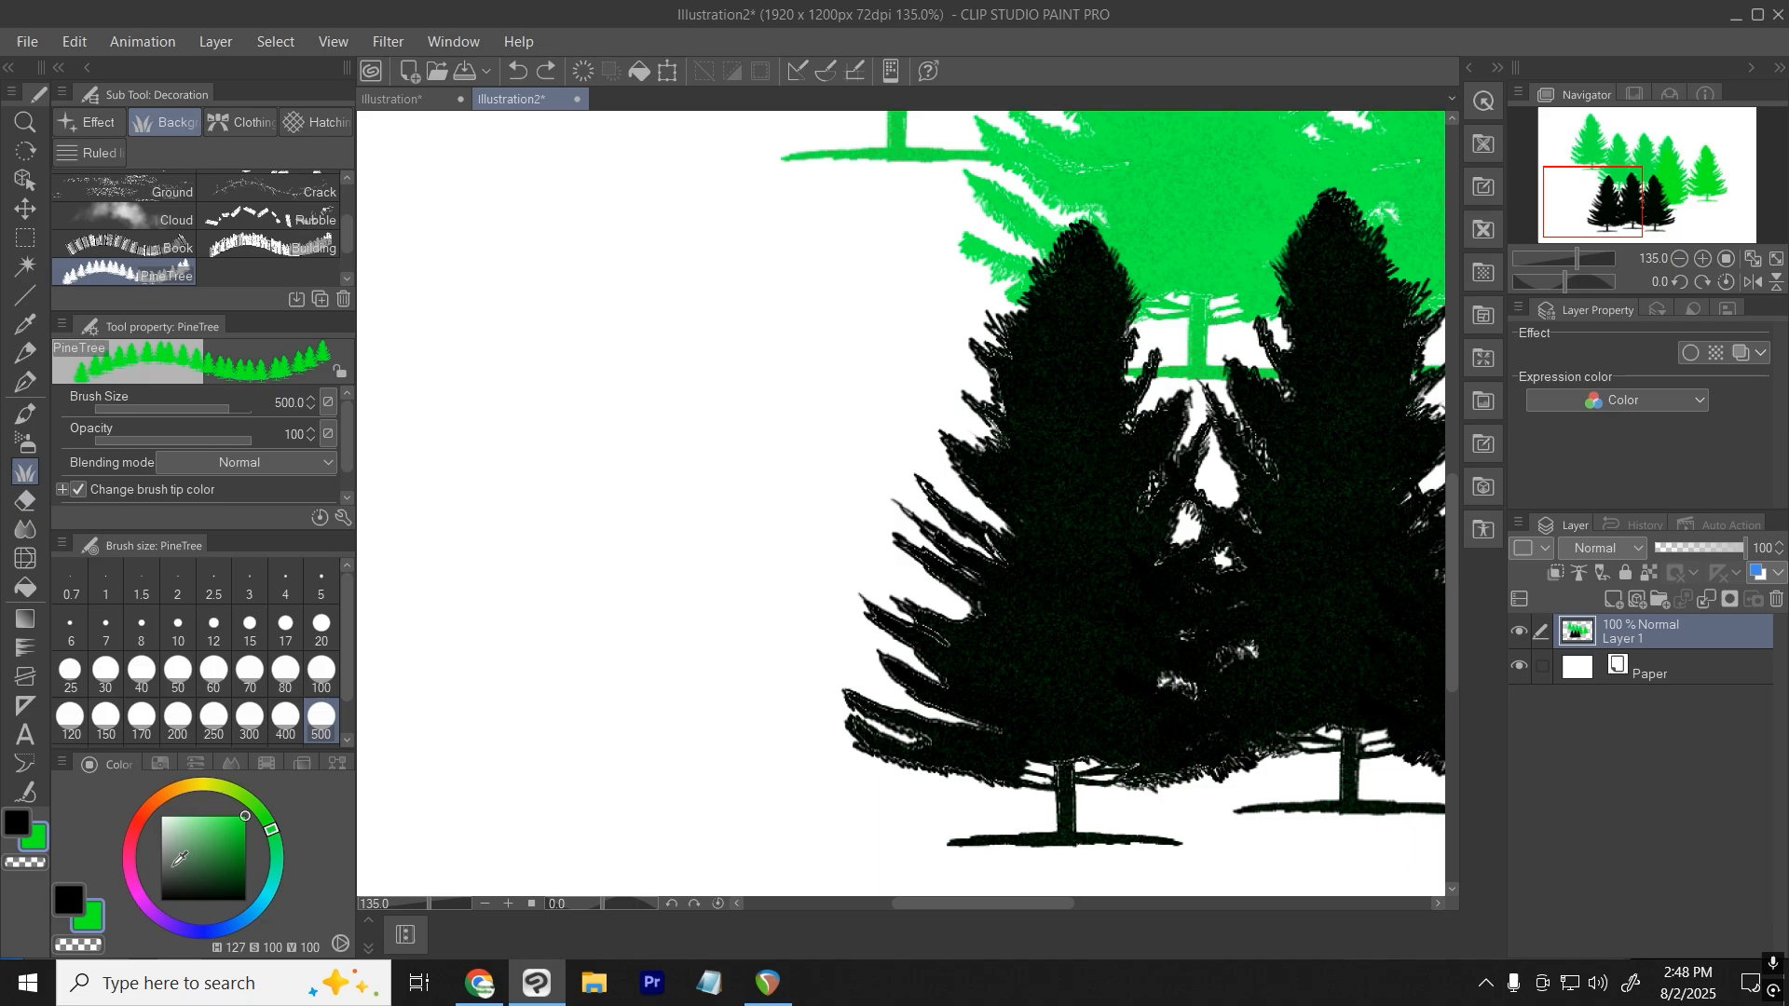
Paint Cloud test strokes beside the black pines in the green secondary color and the black main color, undoing each one.
left_click(125, 218)
mouse_move(504, 280)
left_mouse_down()
mouse_move(634, 382)
mouse_move(941, 514)
left_mouse_up()
key("ctrl+z")
left_click(68, 900)
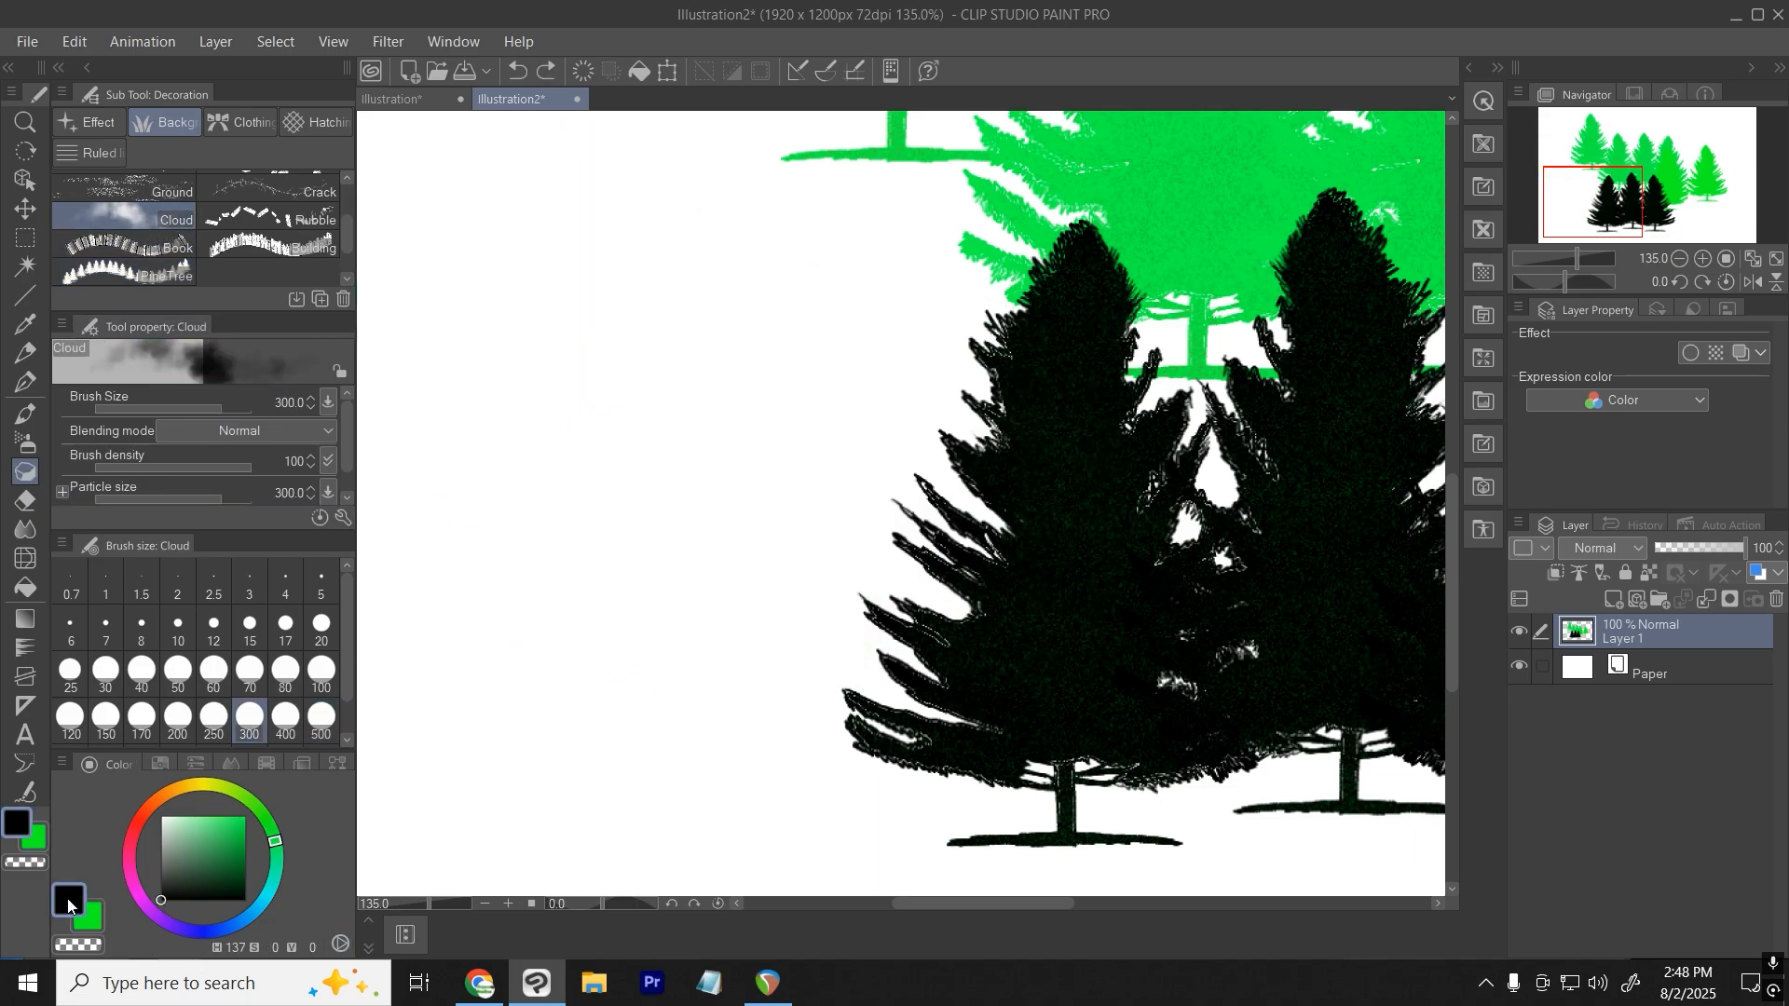
mouse_move(643, 541)
left_mouse_down()
mouse_move(754, 494)
mouse_move(842, 351)
mouse_move(687, 415)
mouse_move(847, 579)
mouse_move(820, 652)
left_mouse_up()
key("ctrl+z")
left_click(95, 921)
mouse_move(558, 568)
left_mouse_down()
mouse_move(578, 578)
mouse_move(919, 379)
mouse_move(571, 351)
mouse_move(738, 347)
left_mouse_up()
key("ctrl+0")
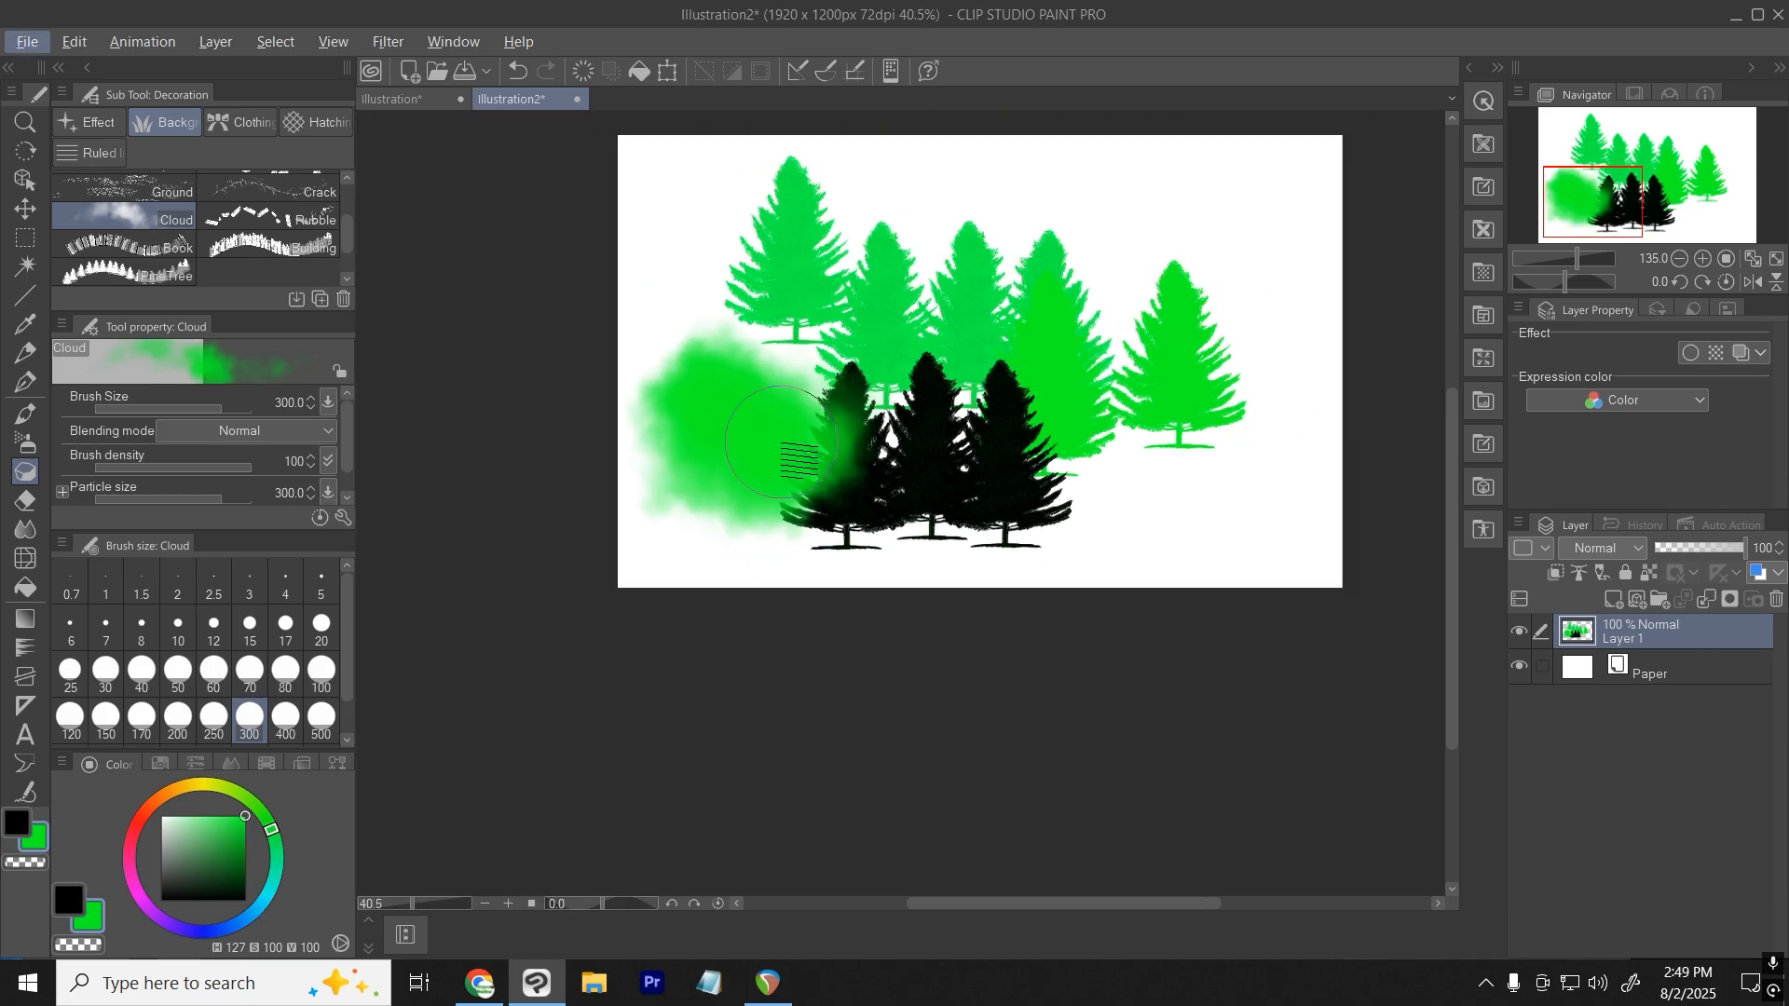
key("ctrl+z")
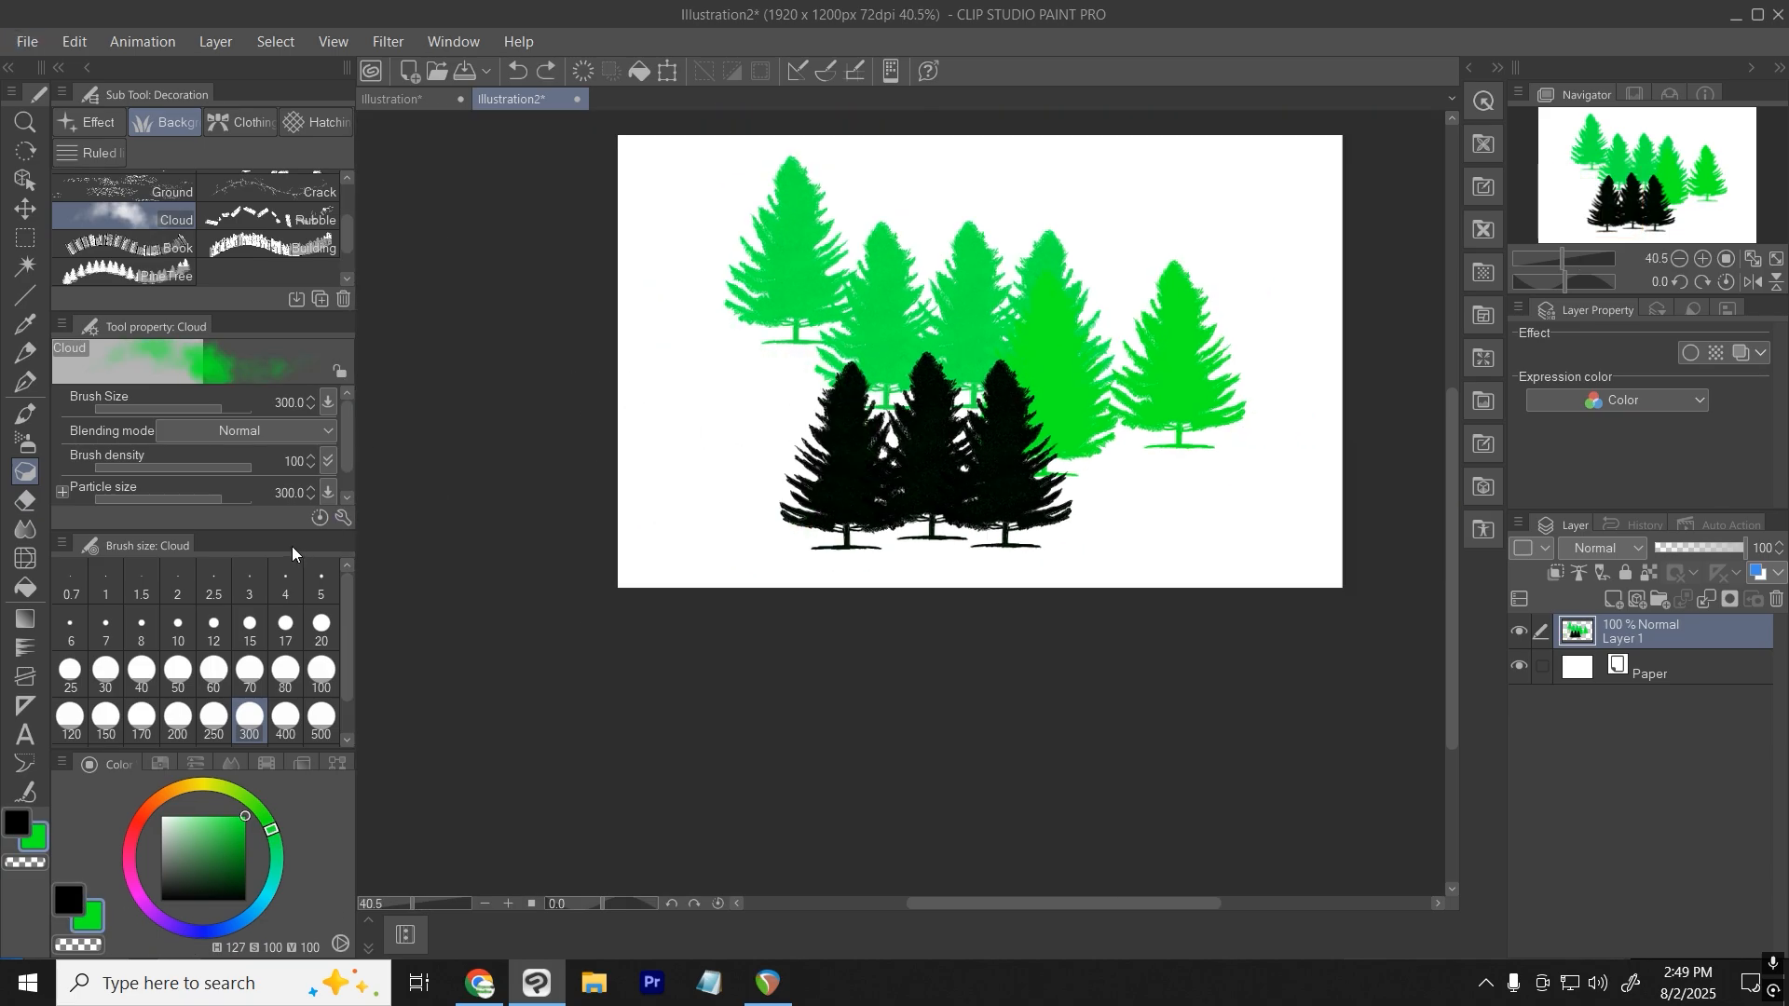
Paint a Rubble test stroke in green across the pines and undo it.
left_click(246, 219)
mouse_move(783, 373)
left_mouse_down()
mouse_move(708, 396)
mouse_move(829, 385)
mouse_move(1155, 475)
left_mouse_up()
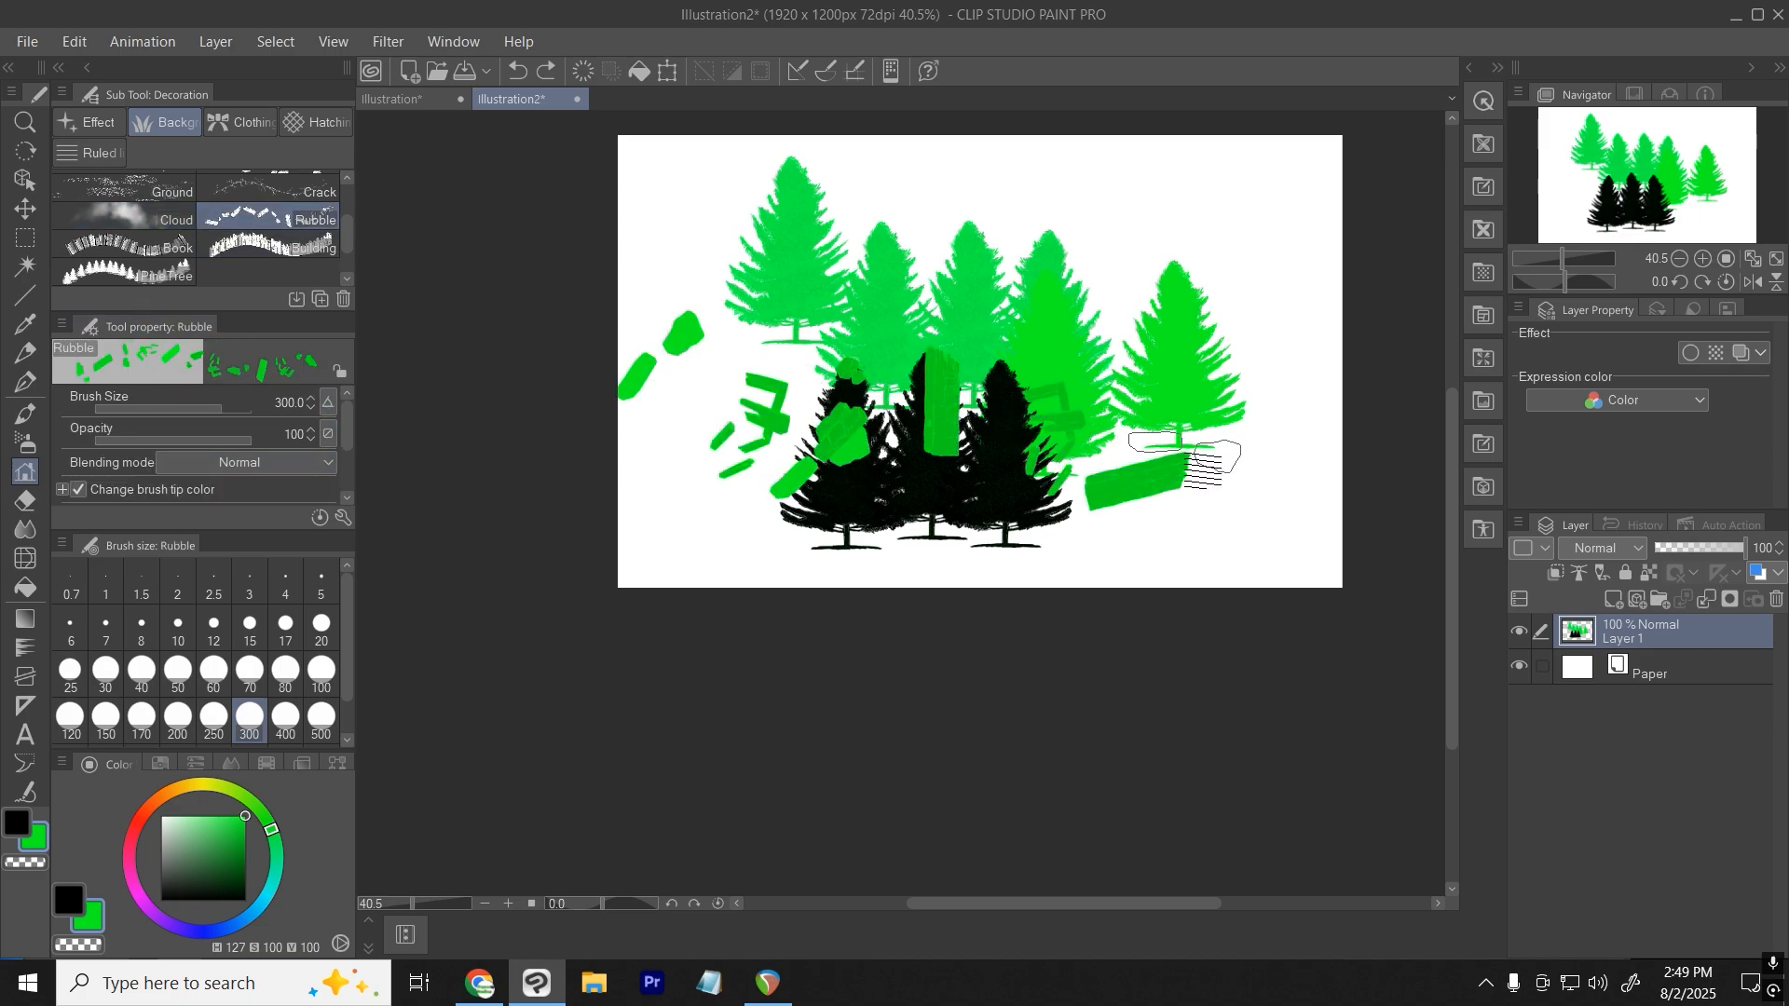
key("ctrl+z")
Paint Book test strokes across the pines, alternating between the green secondary color and the black main color, undoing each one.
left_click(141, 247)
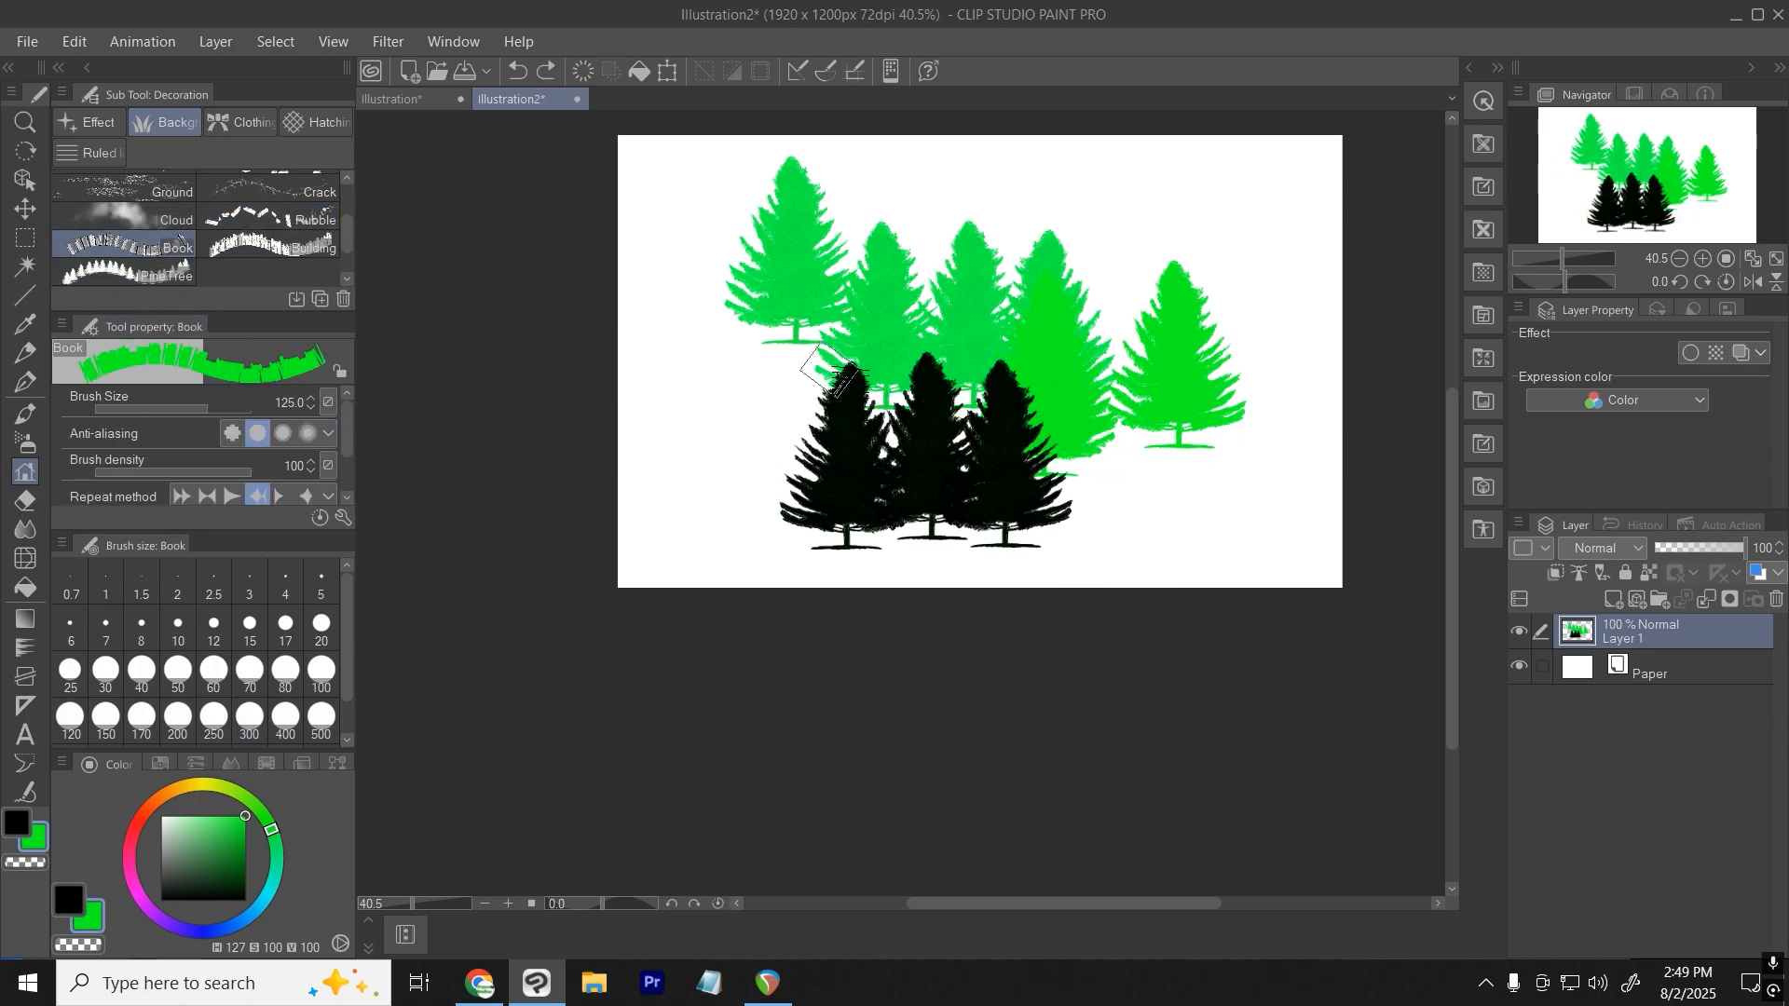
mouse_move(801, 401)
left_mouse_down()
mouse_move(931, 436)
mouse_move(1201, 471)
left_mouse_up()
key("ctrl+z")
left_click(65, 898)
mouse_move(601, 489)
left_mouse_down()
mouse_move(1165, 470)
mouse_move(1248, 484)
left_mouse_up()
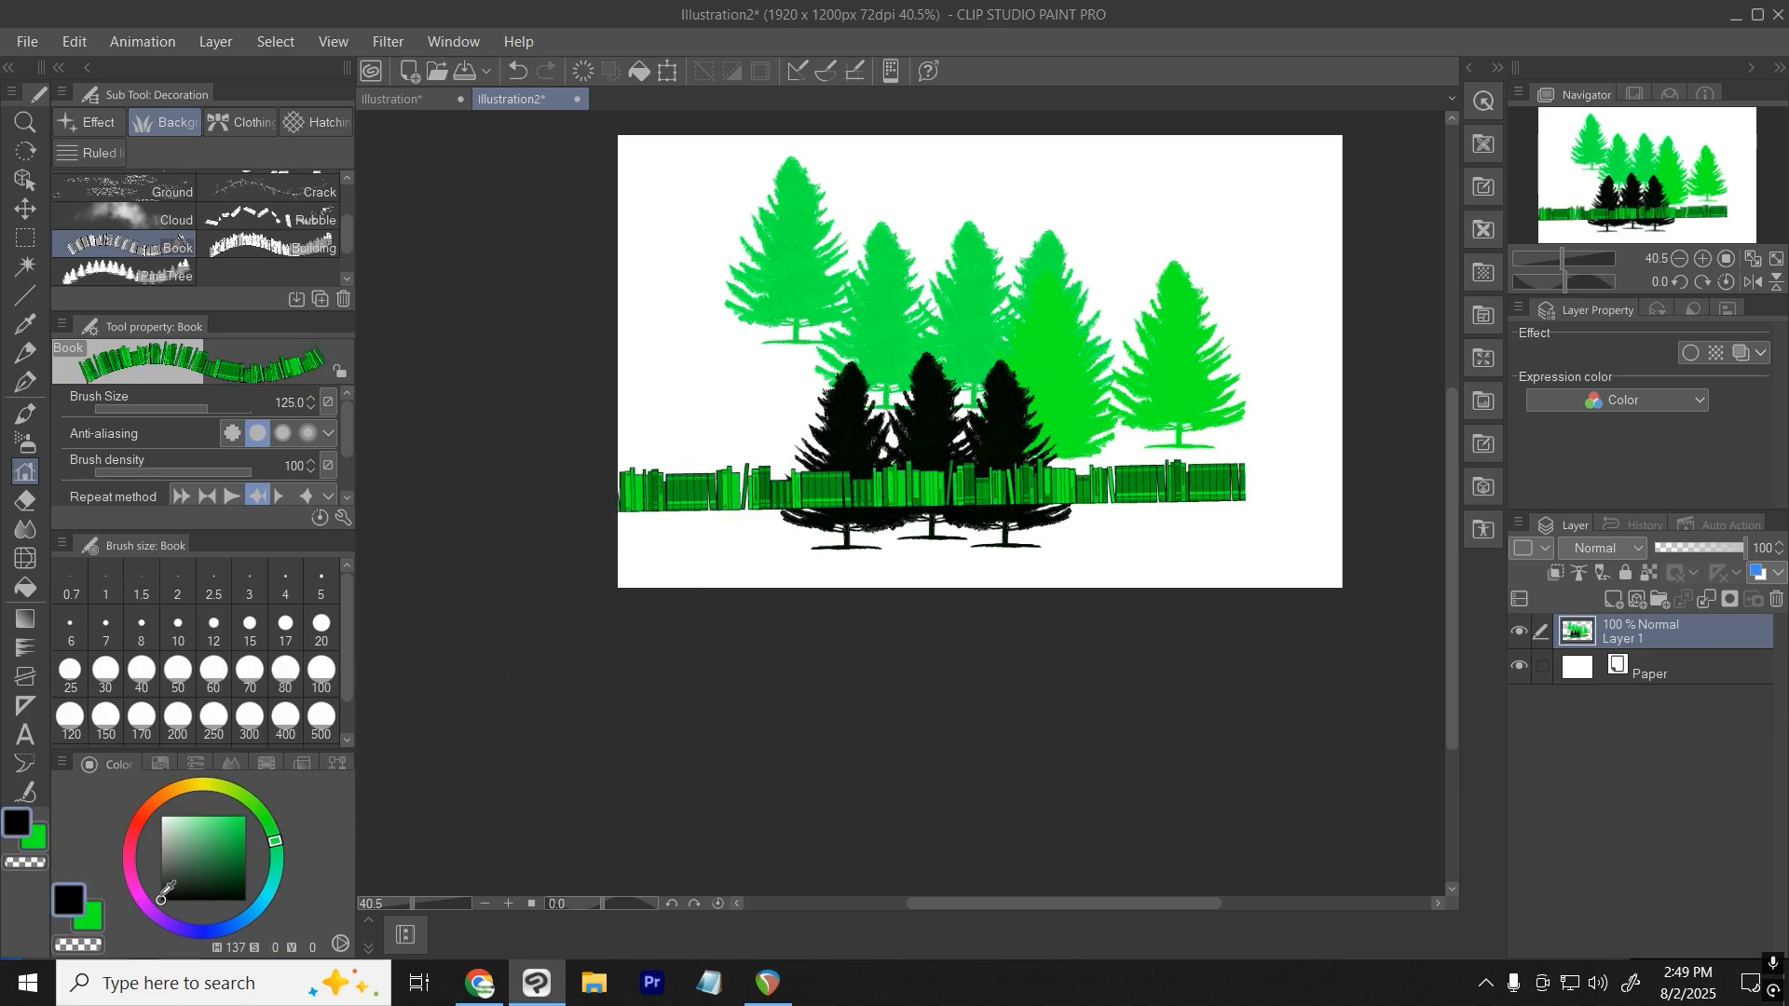
key("ctrl+z")
left_click(245, 816)
left_click_drag(620, 494, 1309, 480)
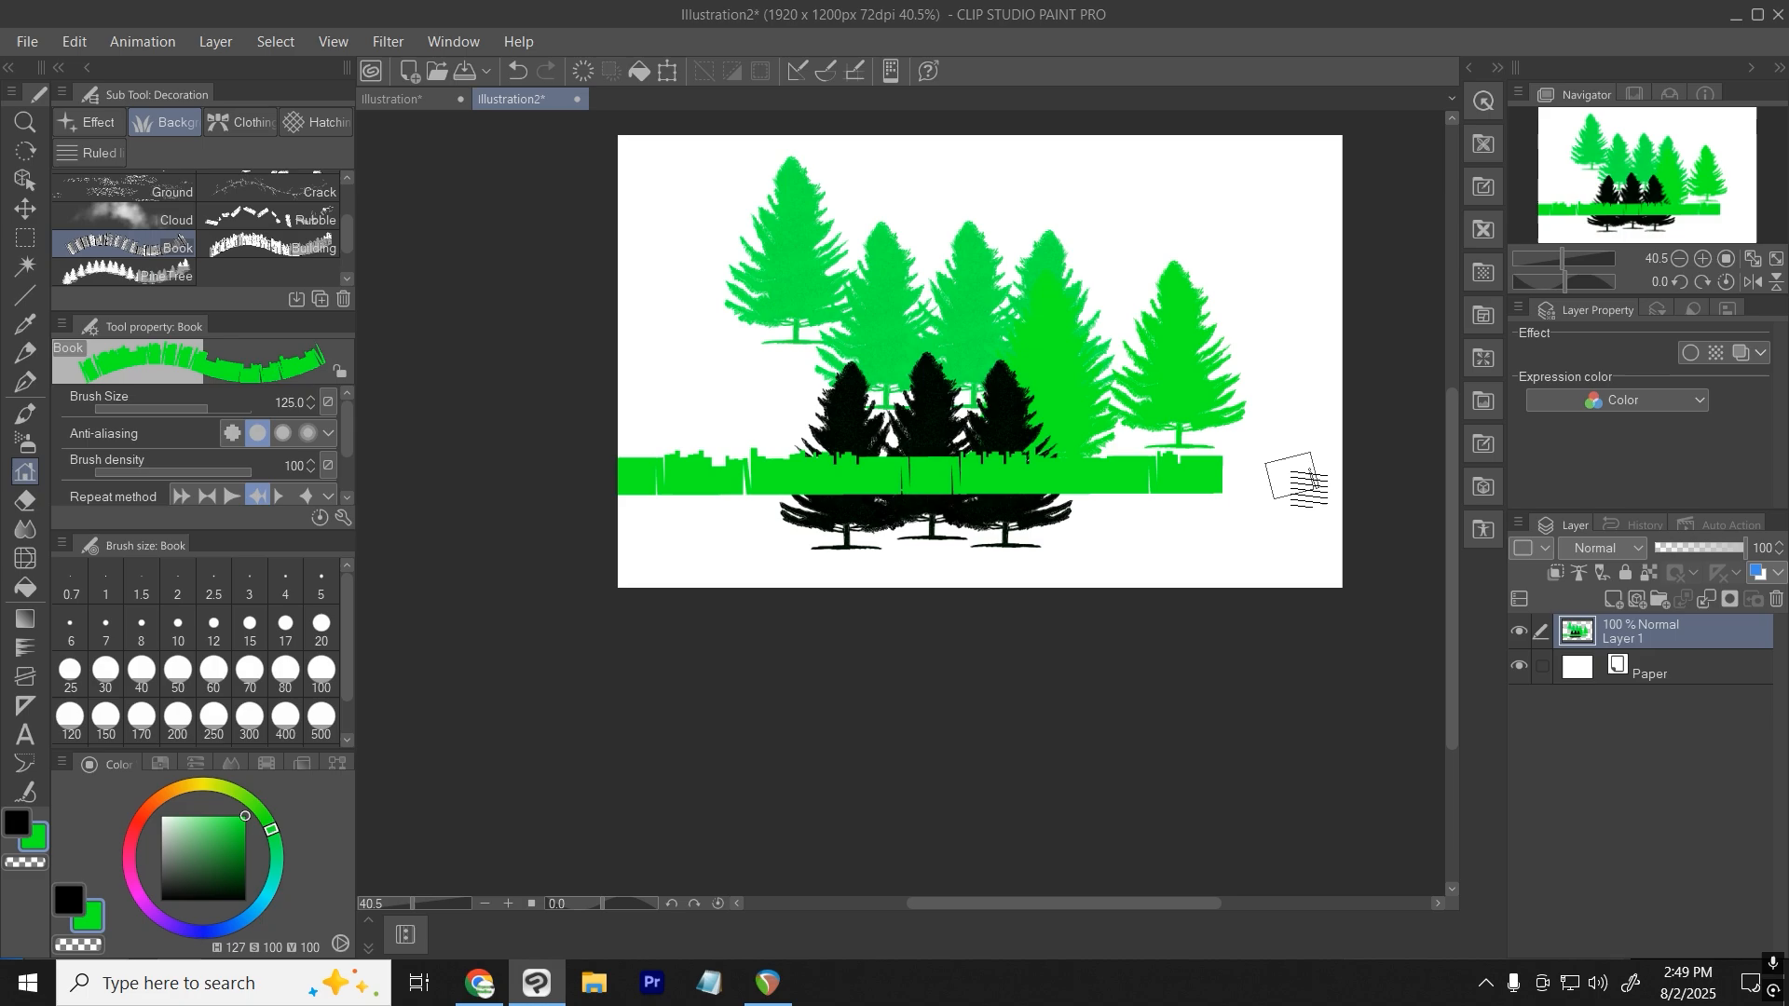
key("ctrl+z")
left_click(72, 900)
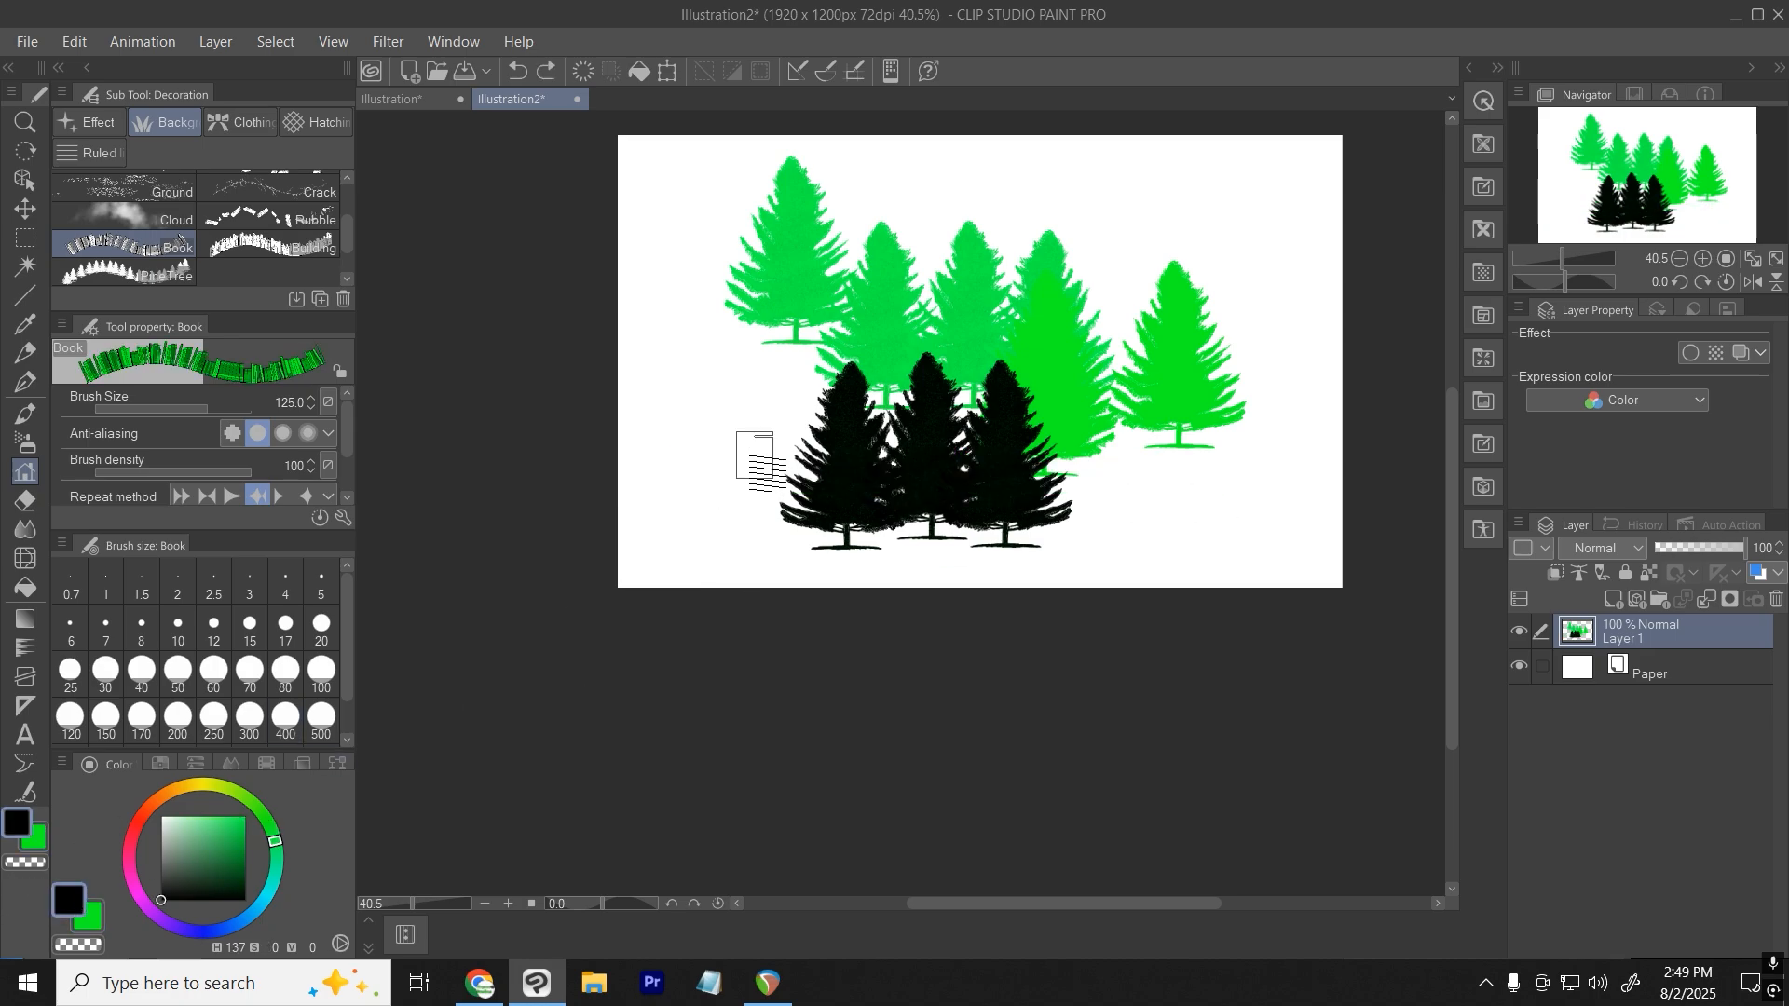
left_click_drag(759, 461, 1332, 424)
key("ctrl+z")
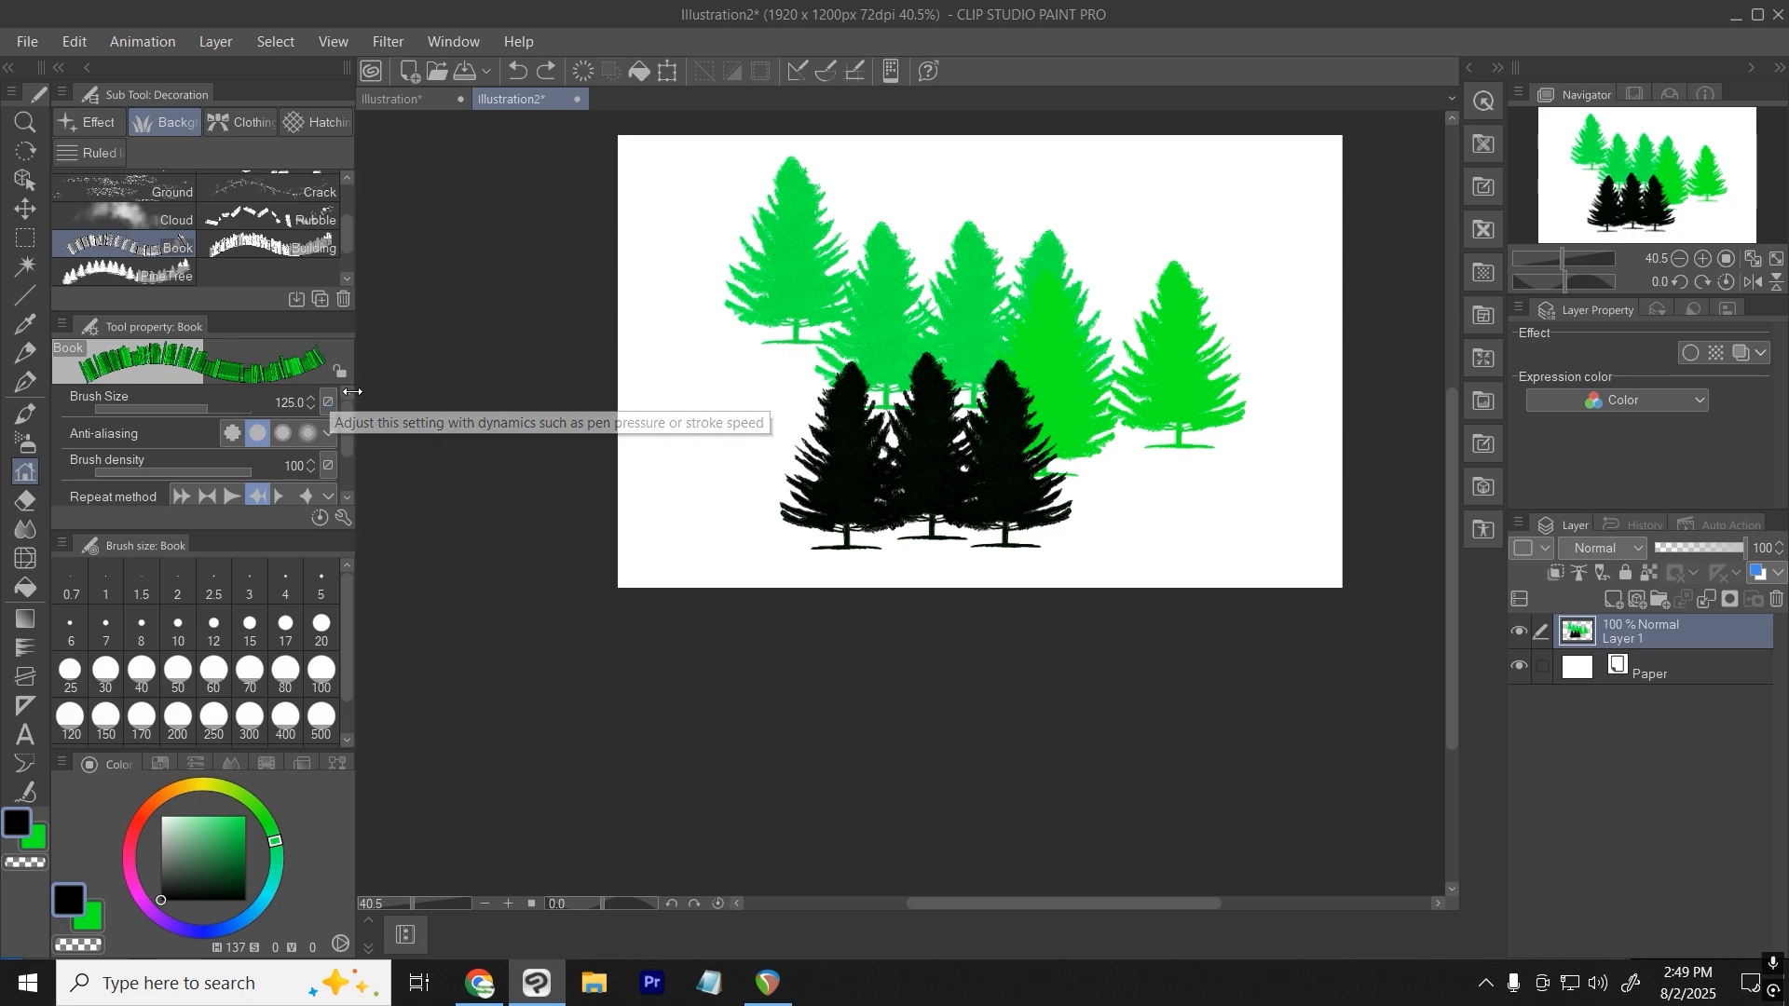
Paint rows of black pines across the canvas with the PineTree brush and inspect their texture up close.
scroll(343, 429, "down", 2)
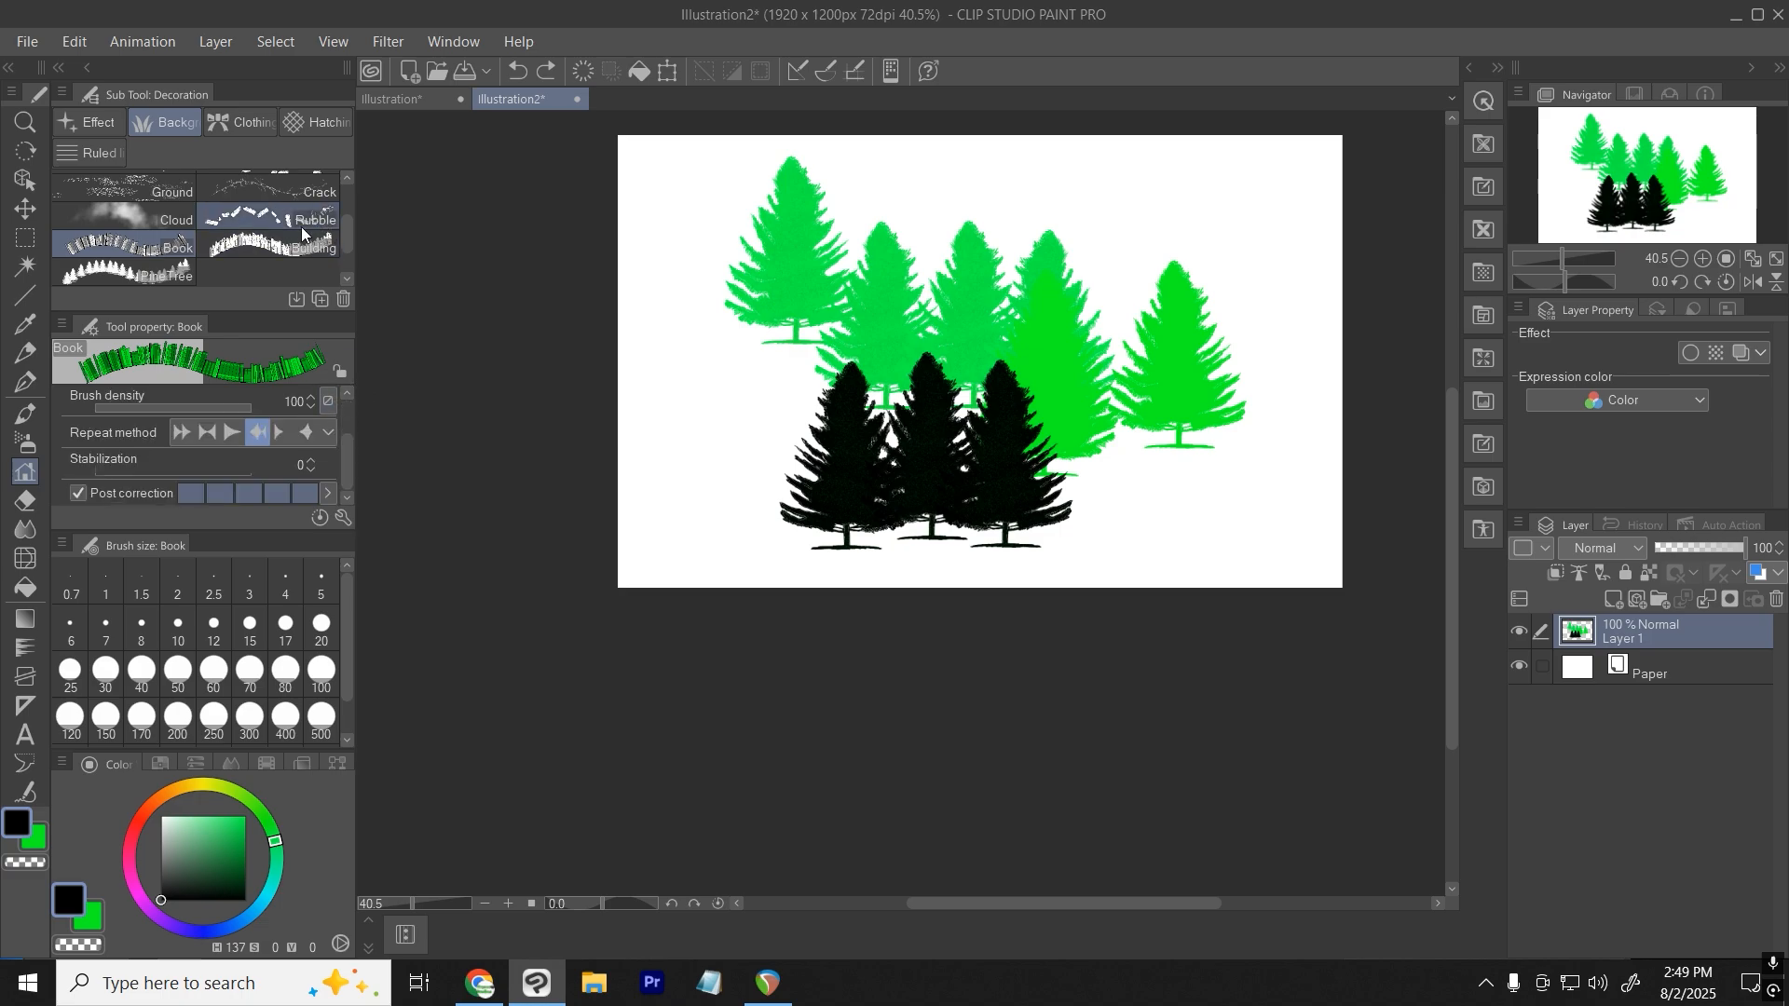
left_click(130, 277)
mouse_move(740, 410)
left_mouse_down()
mouse_move(918, 326)
mouse_move(1322, 335)
left_mouse_up()
mouse_move(791, 382)
left_mouse_down()
mouse_move(837, 412)
mouse_move(1460, 430)
left_mouse_up()
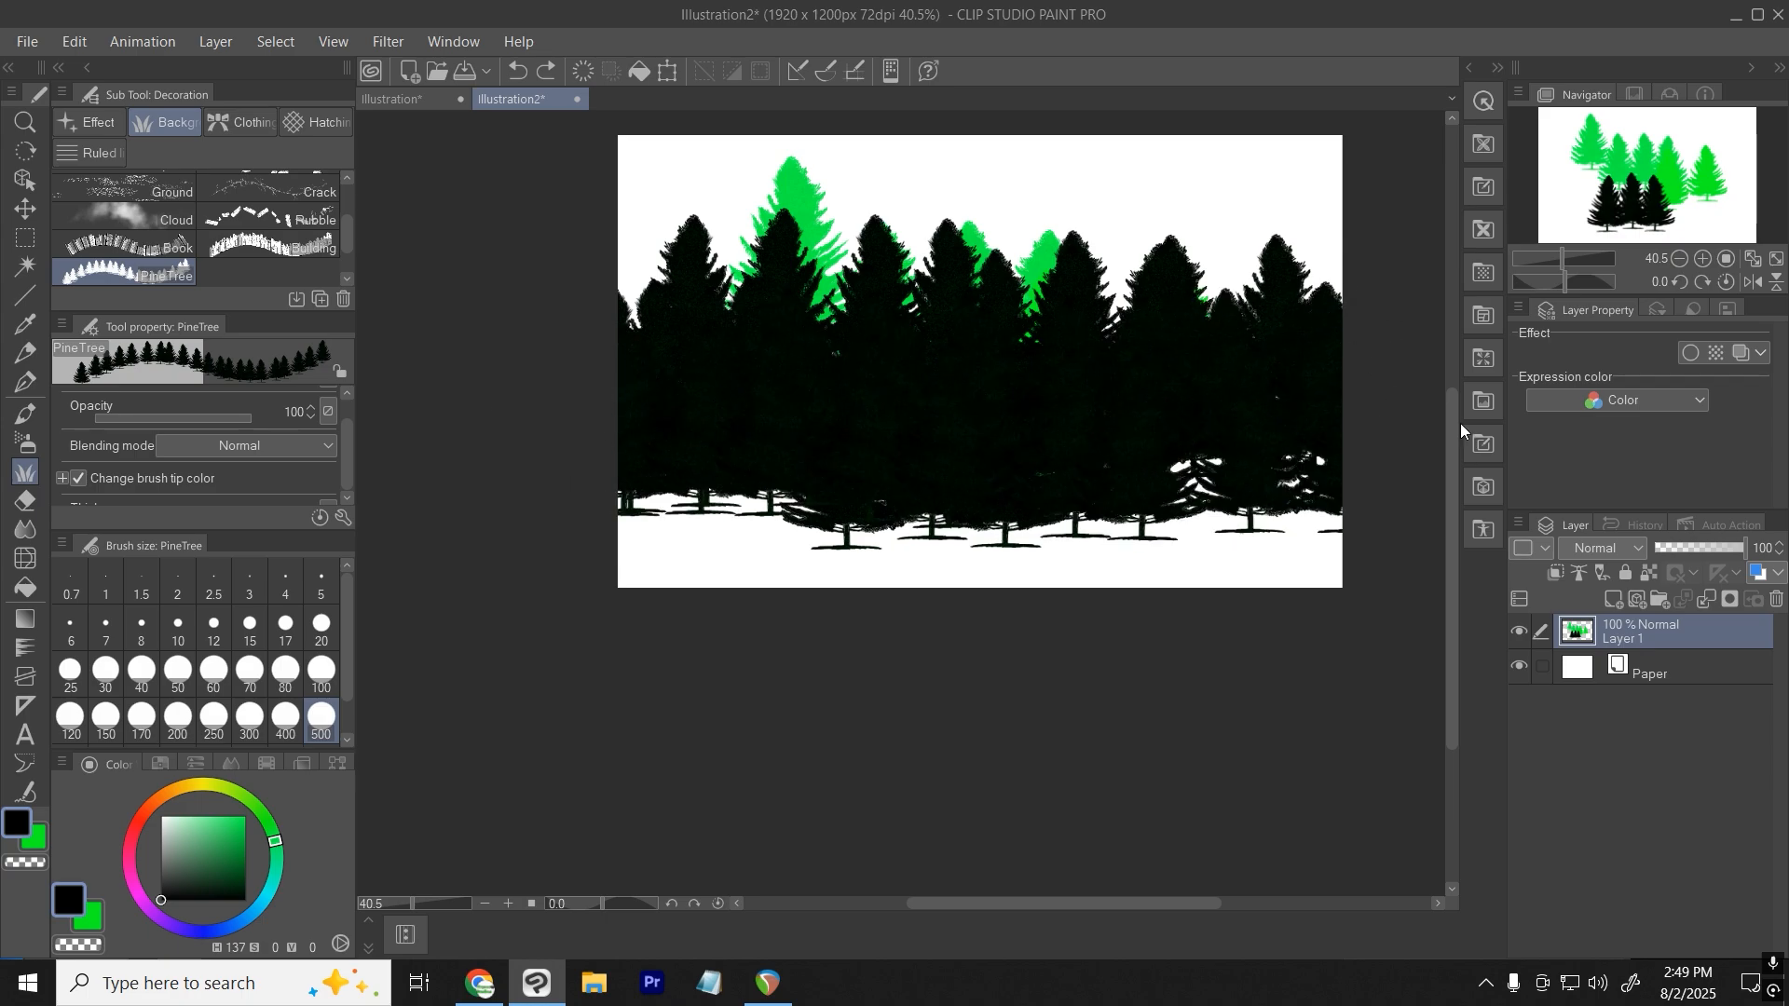
scroll(918, 463, "up", 5)
scroll(937, 477, "down", 2)
mouse_move(622, 385)
left_mouse_down()
mouse_move(711, 515)
mouse_move(900, 661)
left_mouse_up()
key("alt")
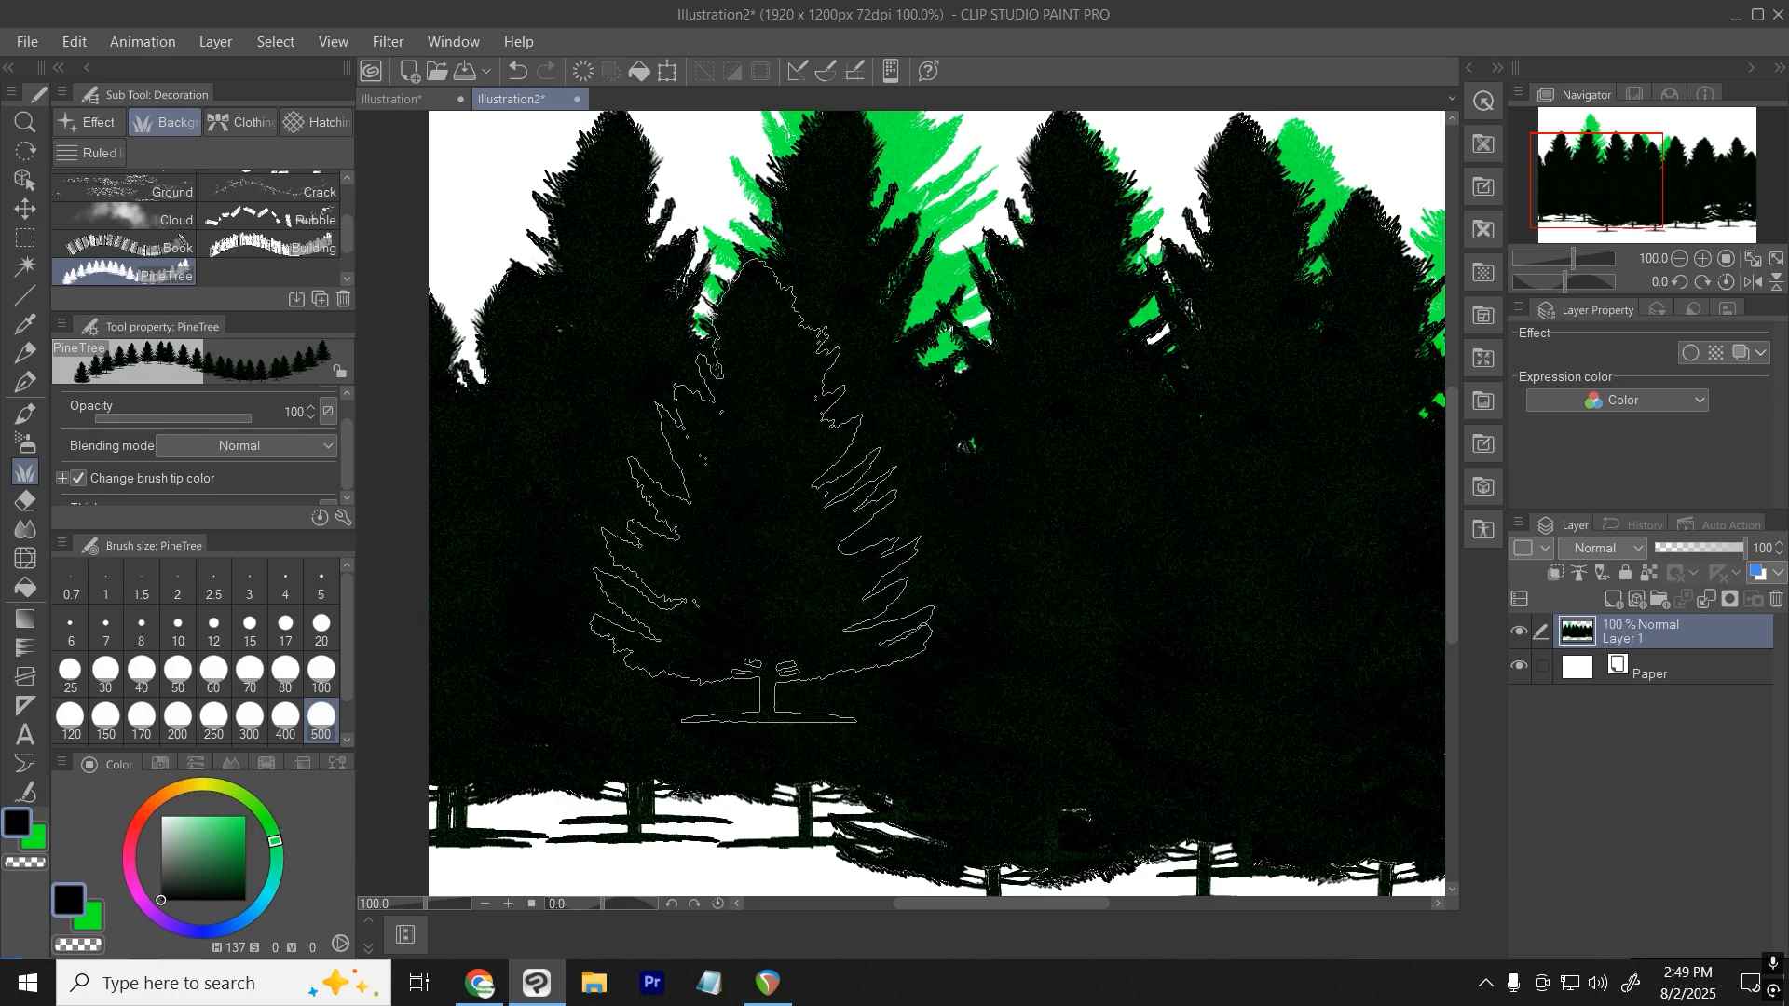
Paint green pines over the black ones using the secondary color, and cover them partly with black pines.
left_click(94, 918)
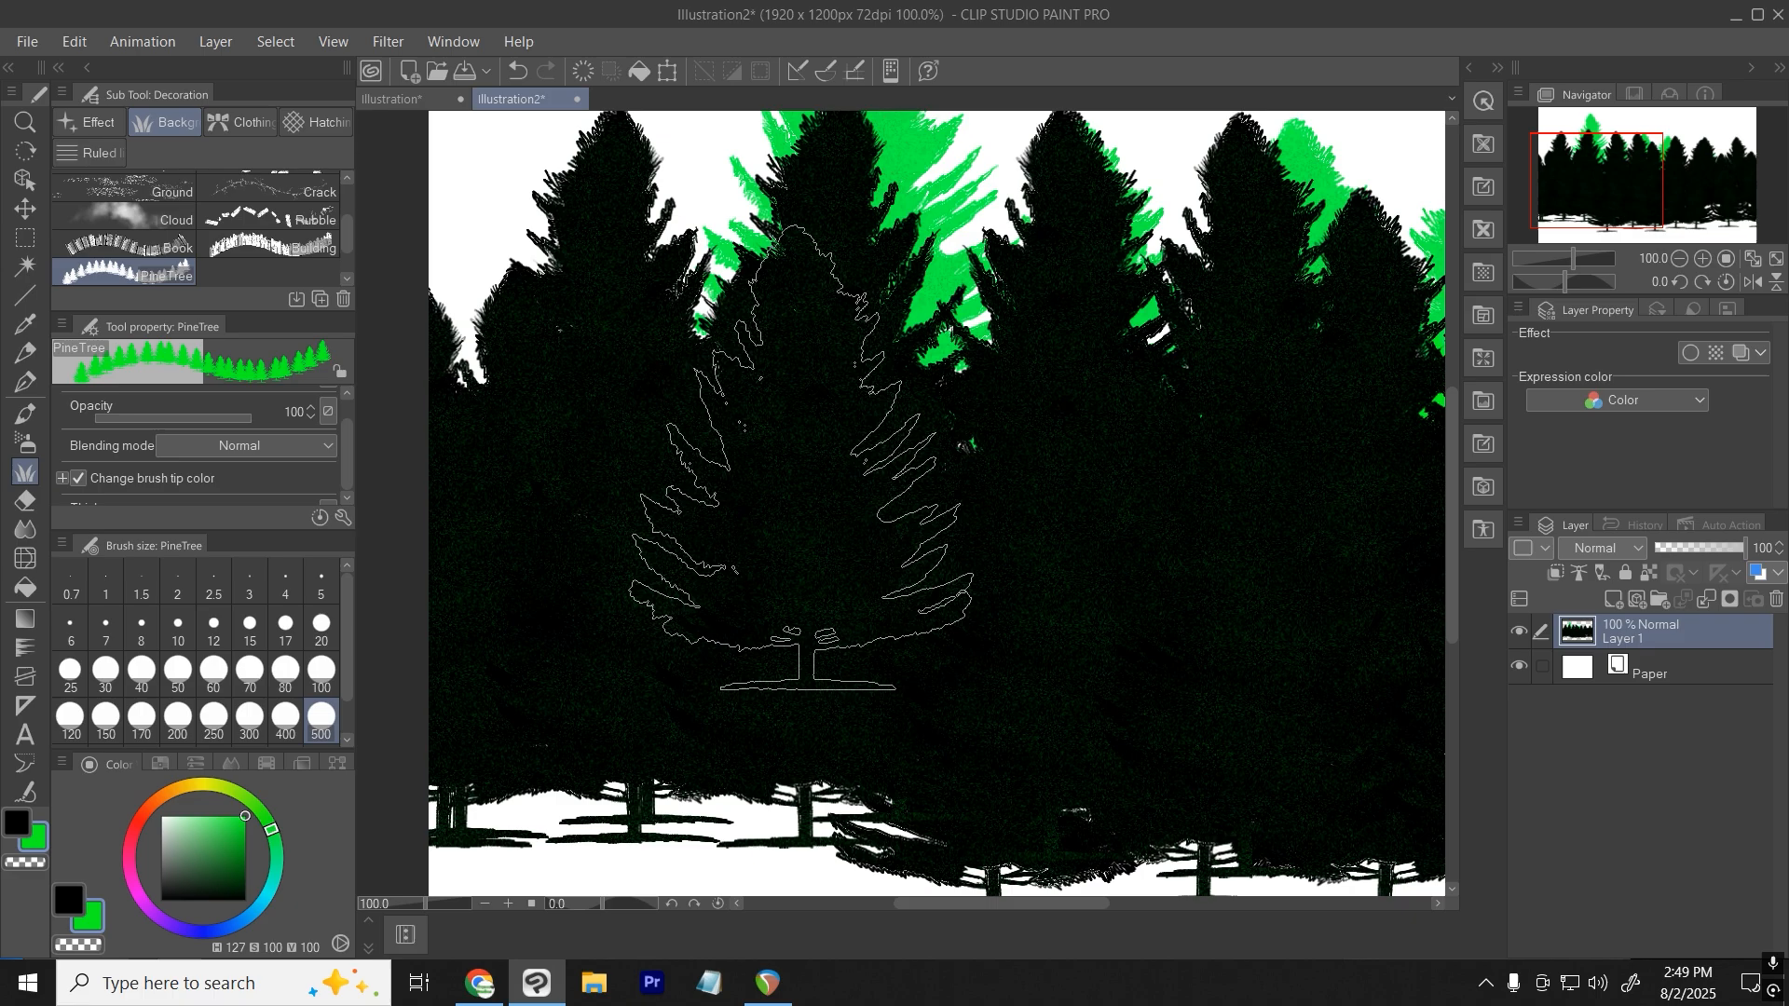
mouse_move(1100, 503)
left_mouse_down()
mouse_move(769, 533)
mouse_move(935, 503)
mouse_move(1274, 559)
left_mouse_up()
left_click(68, 899)
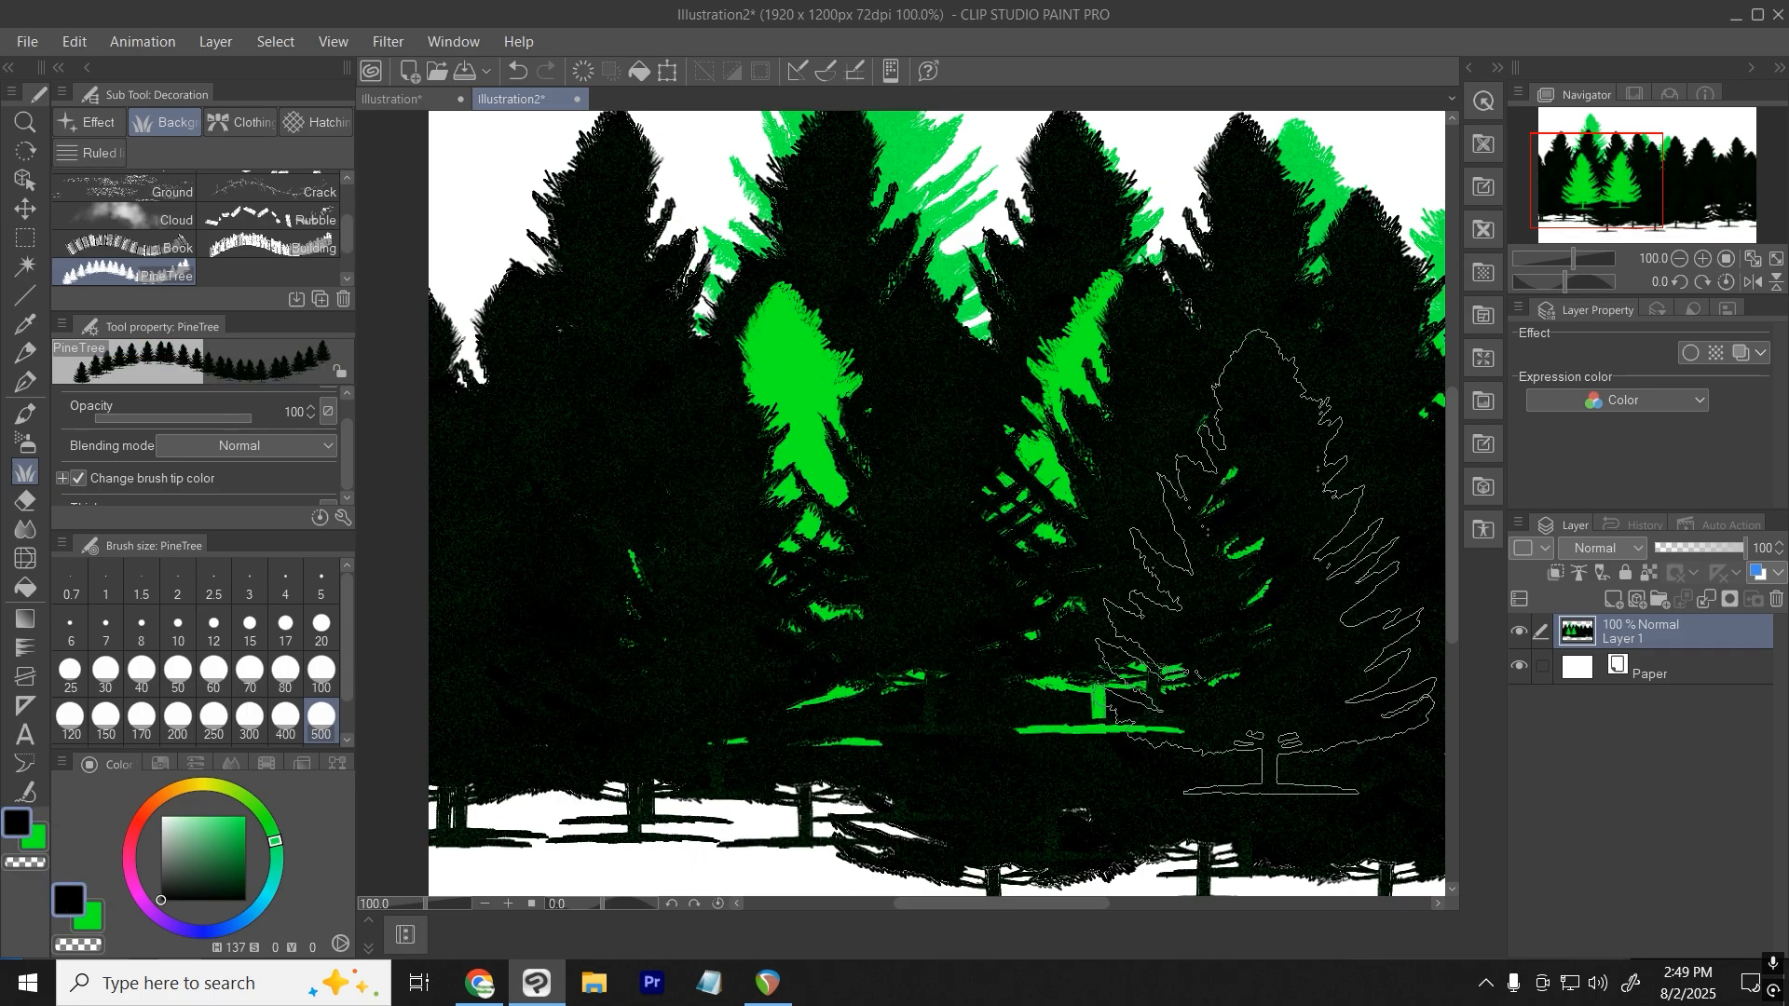
mouse_move(1156, 536)
left_mouse_down()
mouse_move(690, 463)
mouse_move(502, 520)
left_mouse_up()
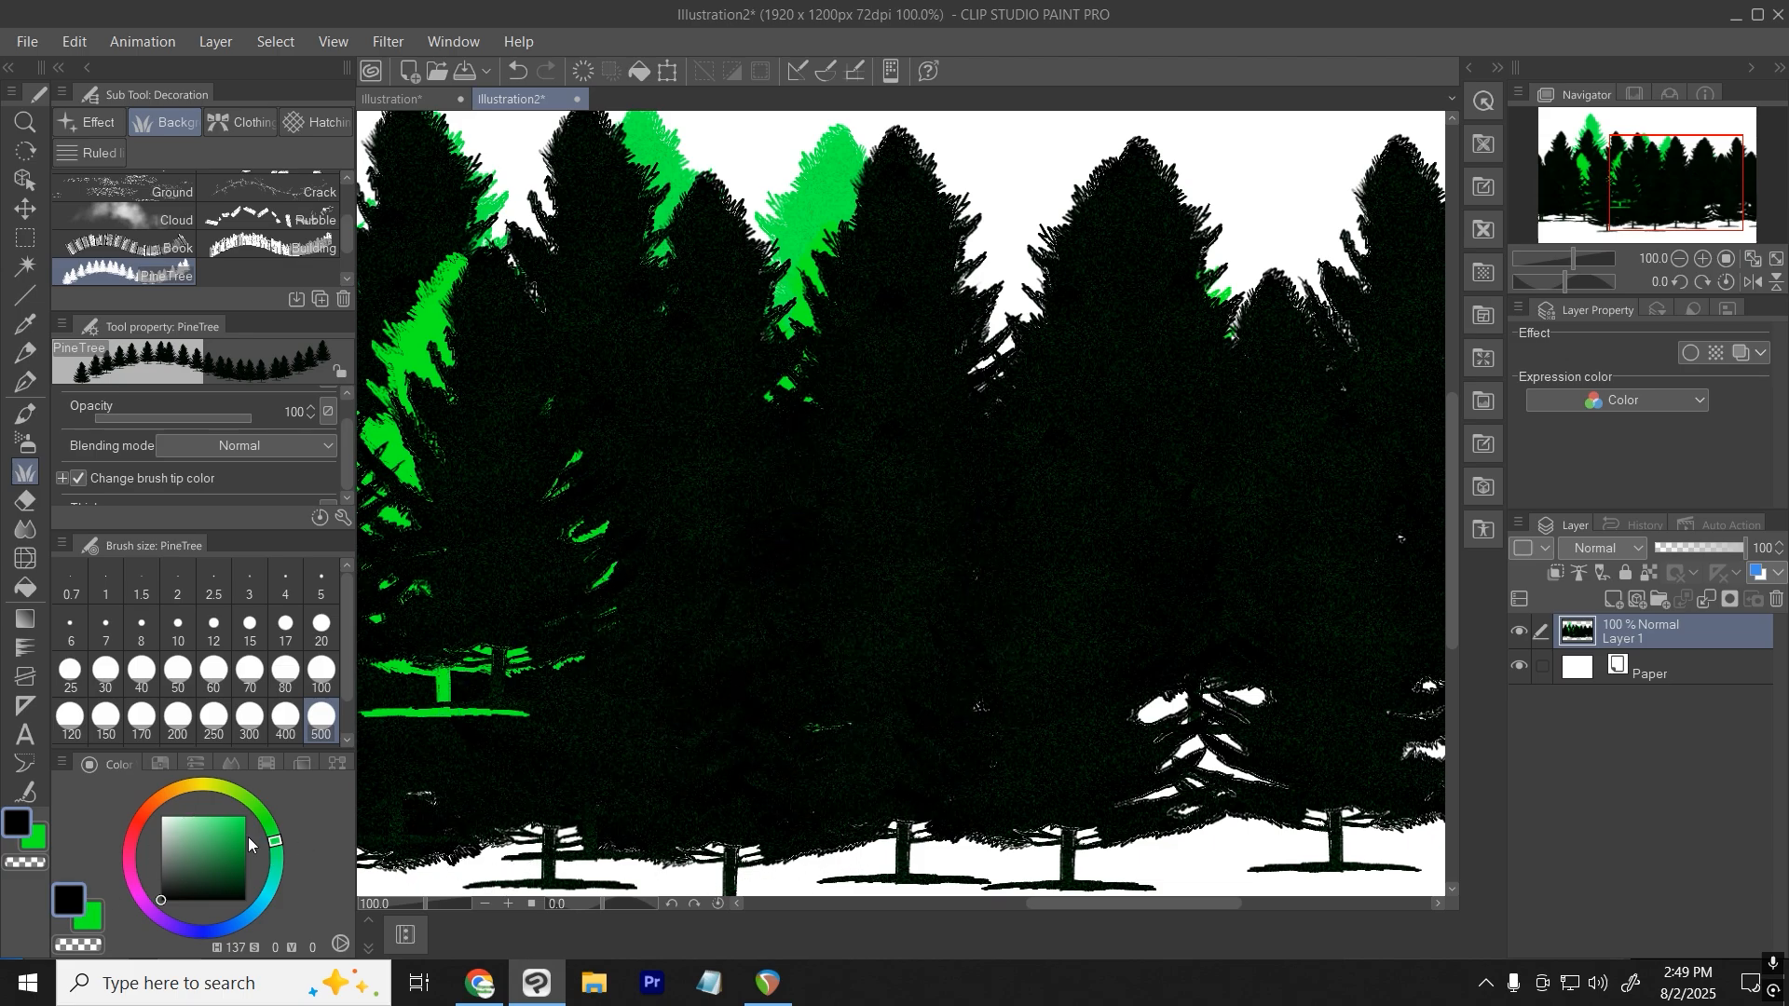
Set the main color to bright green, paint a PineTree test stroke, and undo the recent pine strokes.
left_click_drag(220, 838, 336, 781)
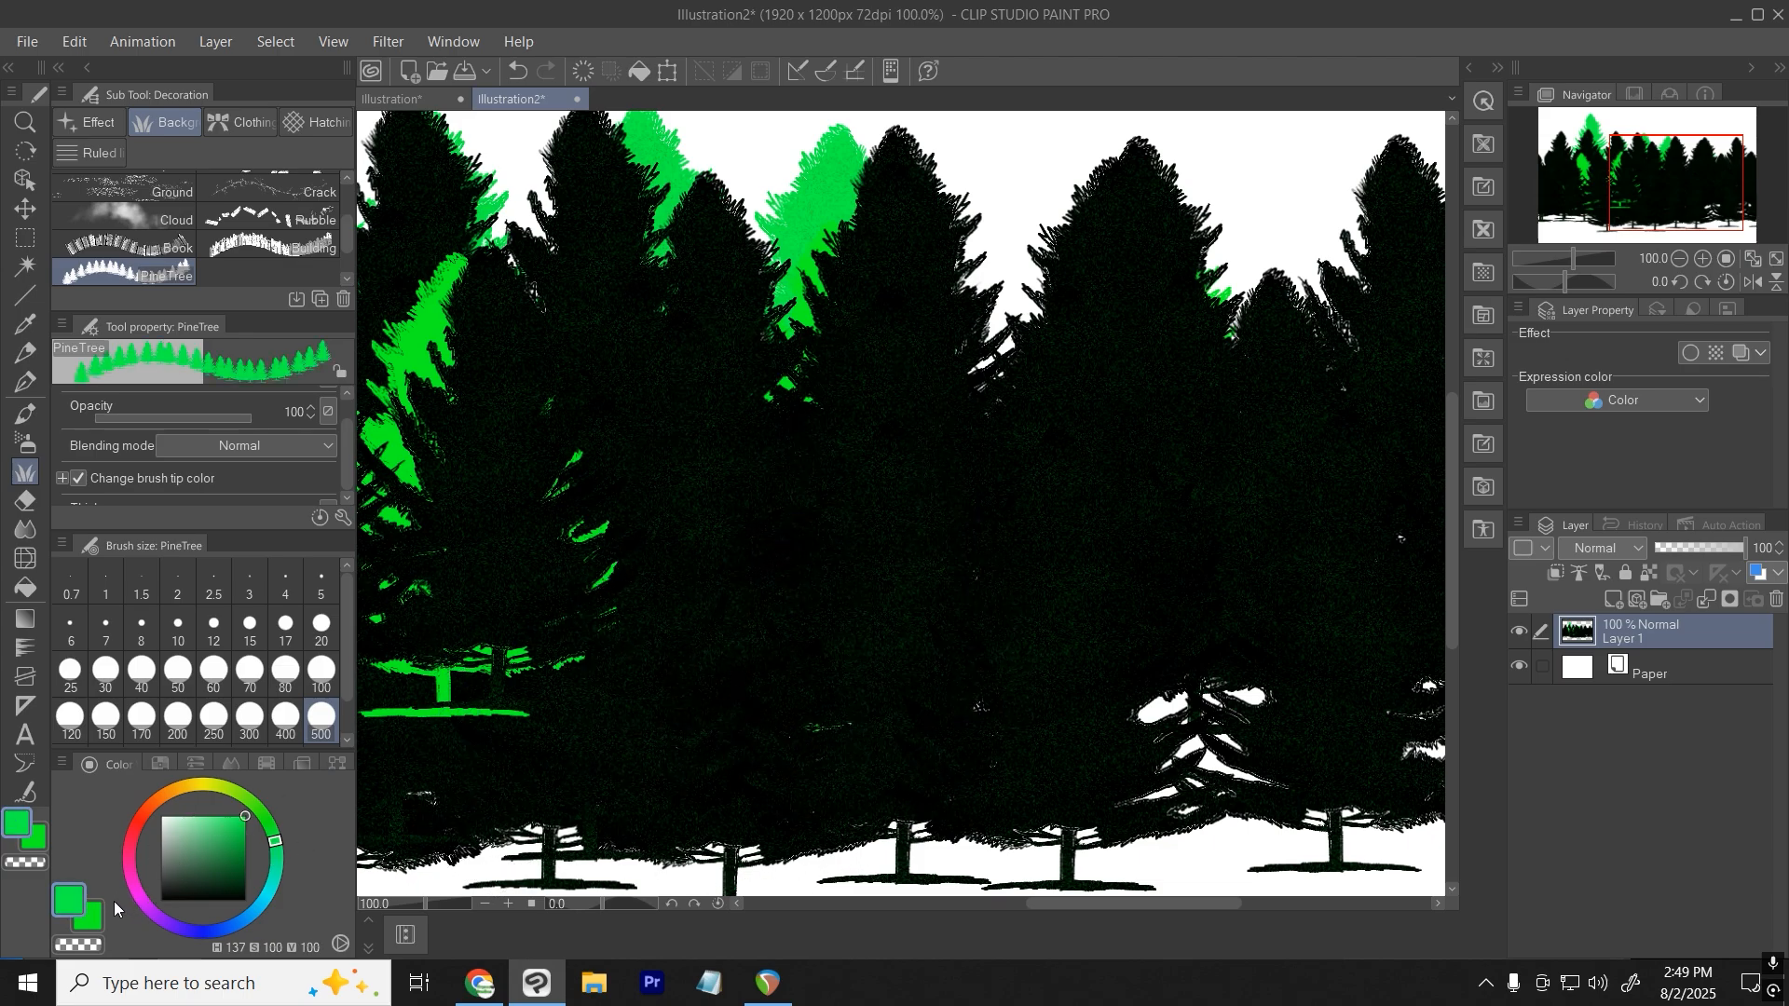
left_click_drag(236, 854, 152, 911)
mouse_move(793, 587)
left_mouse_down()
mouse_move(1102, 607)
mouse_move(1002, 619)
left_mouse_up()
key("ctrl+z")
key("ctrl+z")
key("ctrl+z")
key("ctrl+z")
scroll(774, 551, "up", 8)
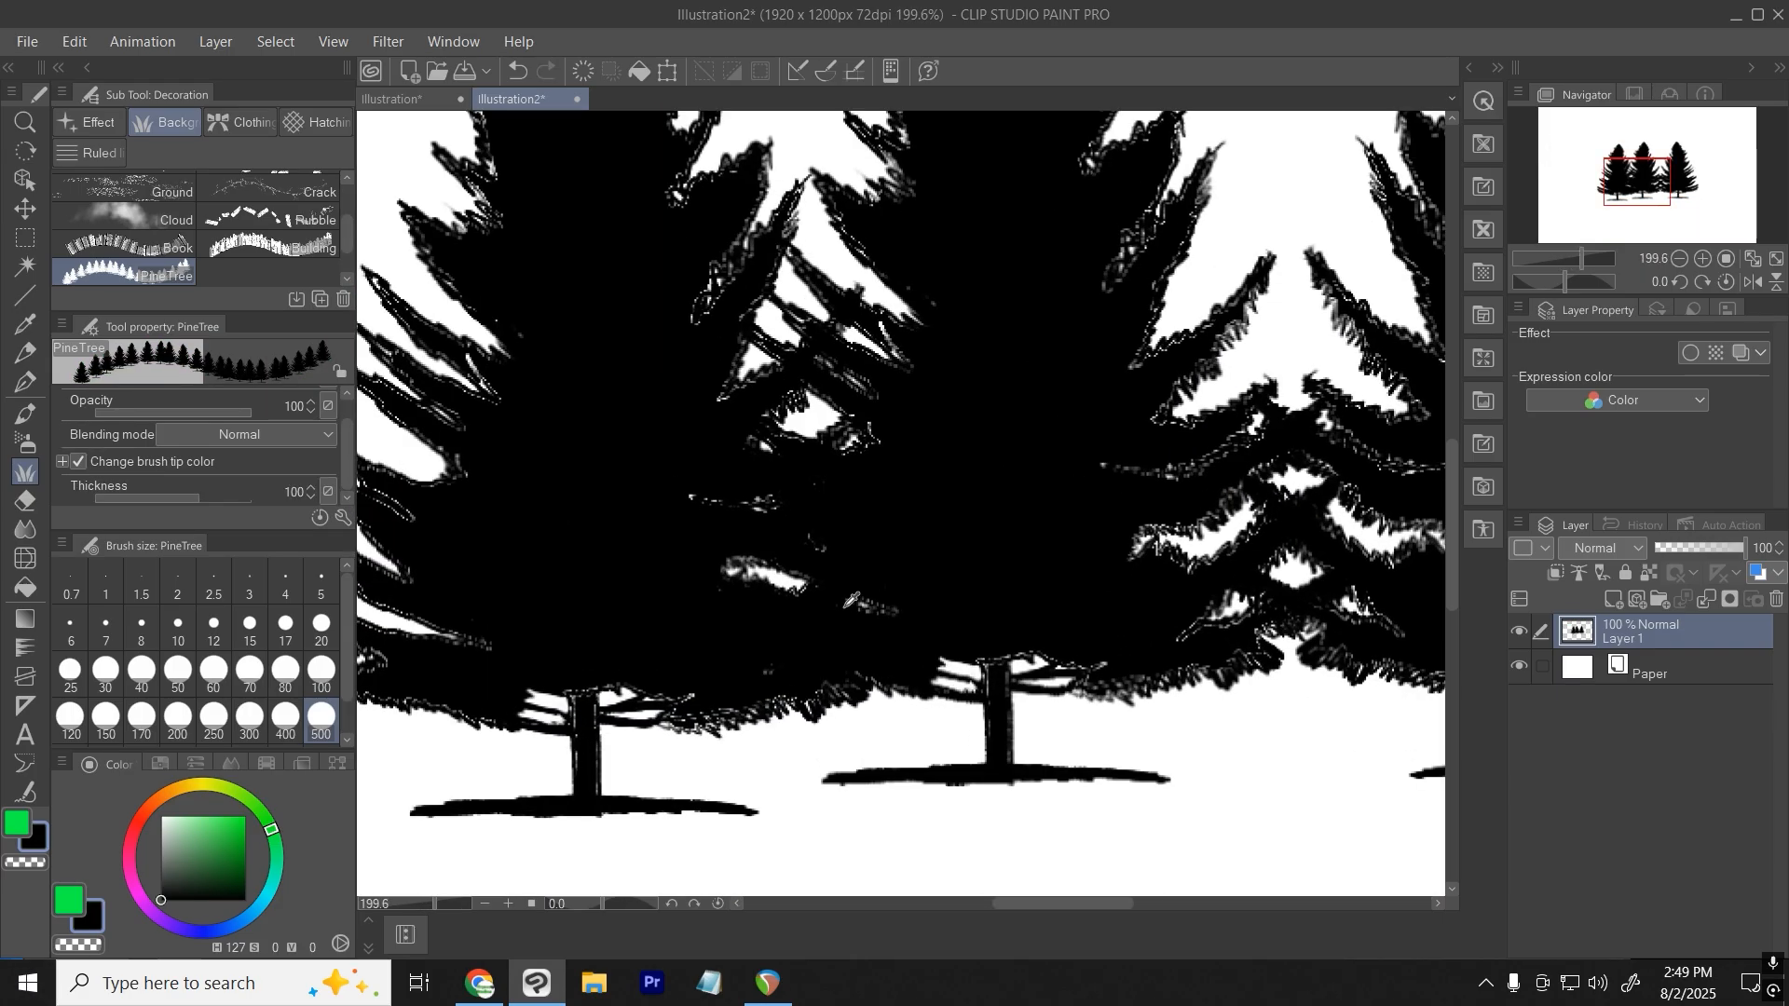
scroll(774, 552, "down", 3)
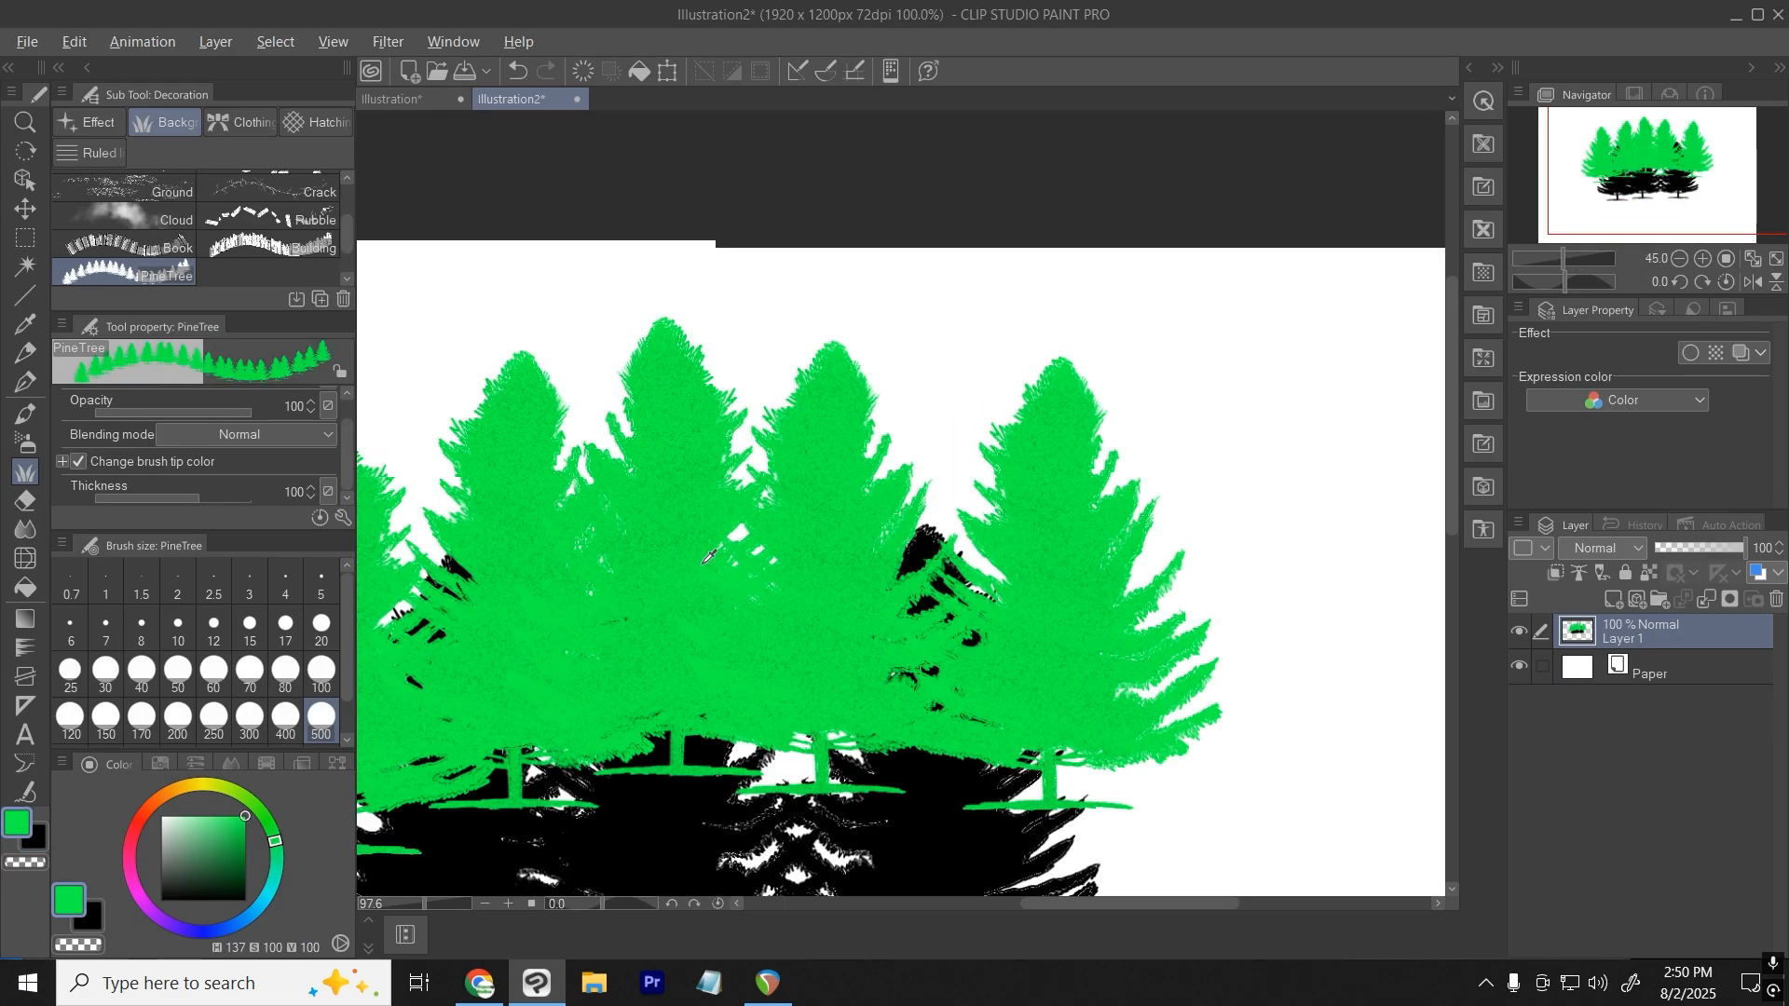
Inspect the bright green pines up close and undo all the pine strokes on the canvas.
scroll(824, 665, "up", 2)
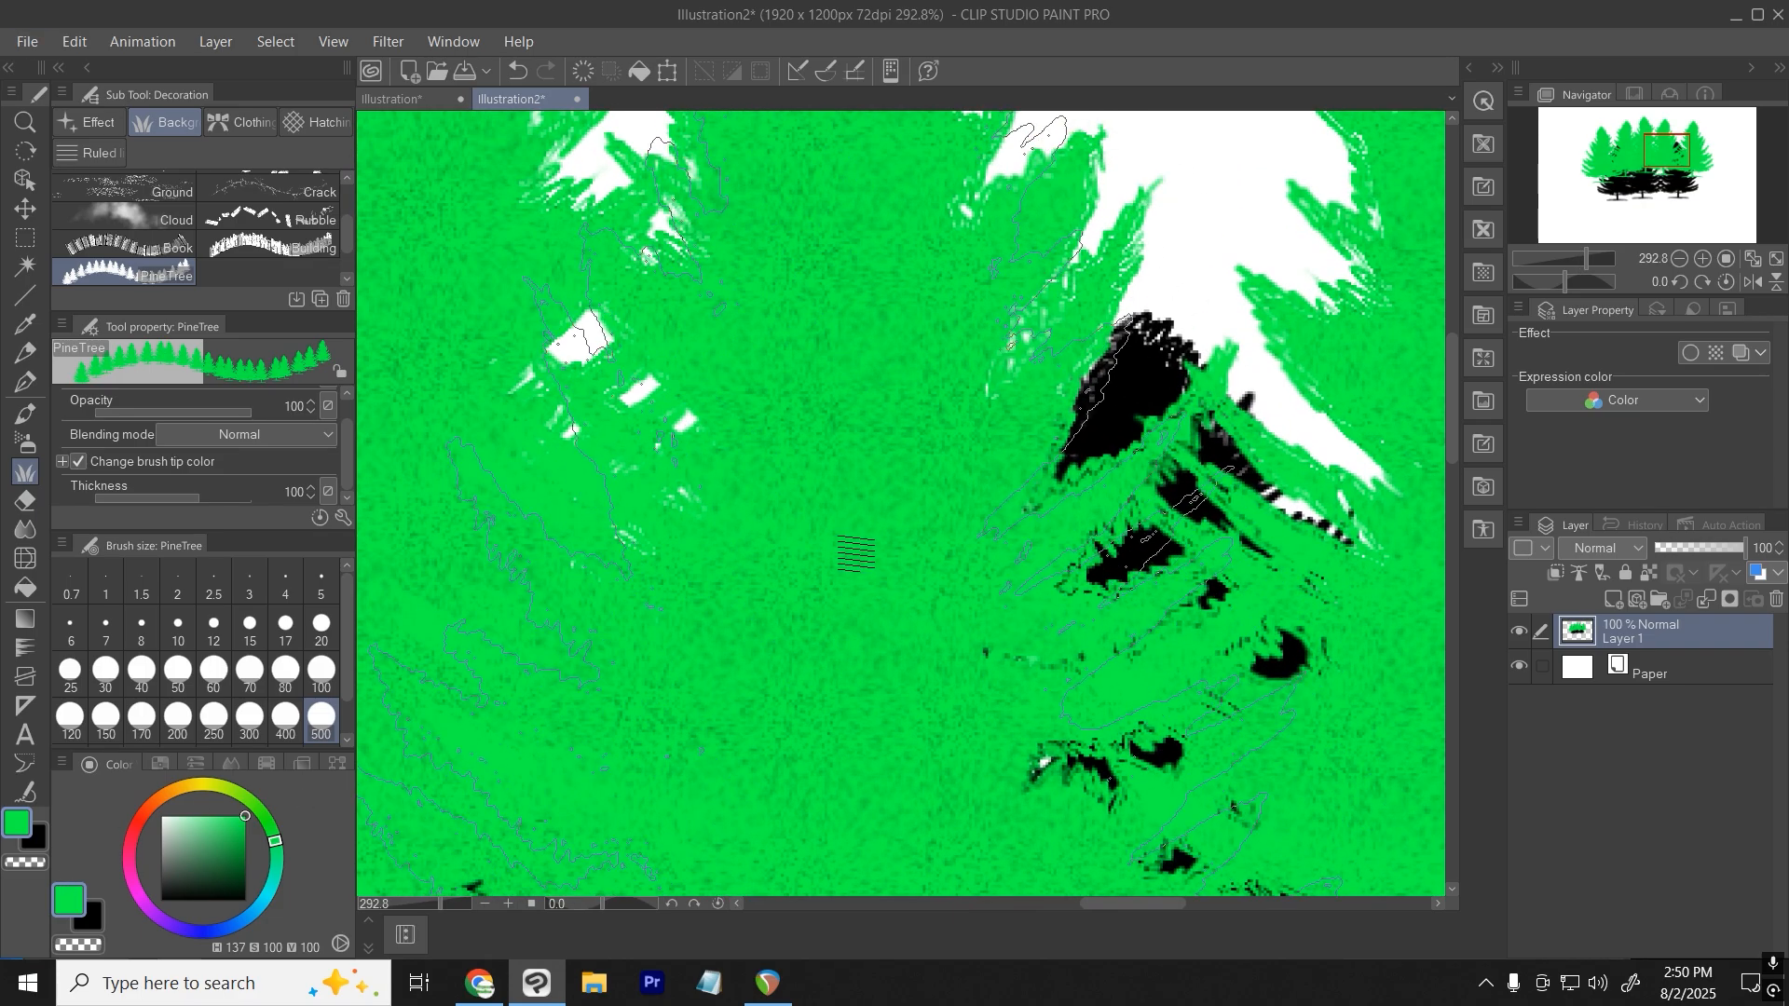
scroll(1058, 626, "down", 2)
scroll(1057, 626, "down", 5)
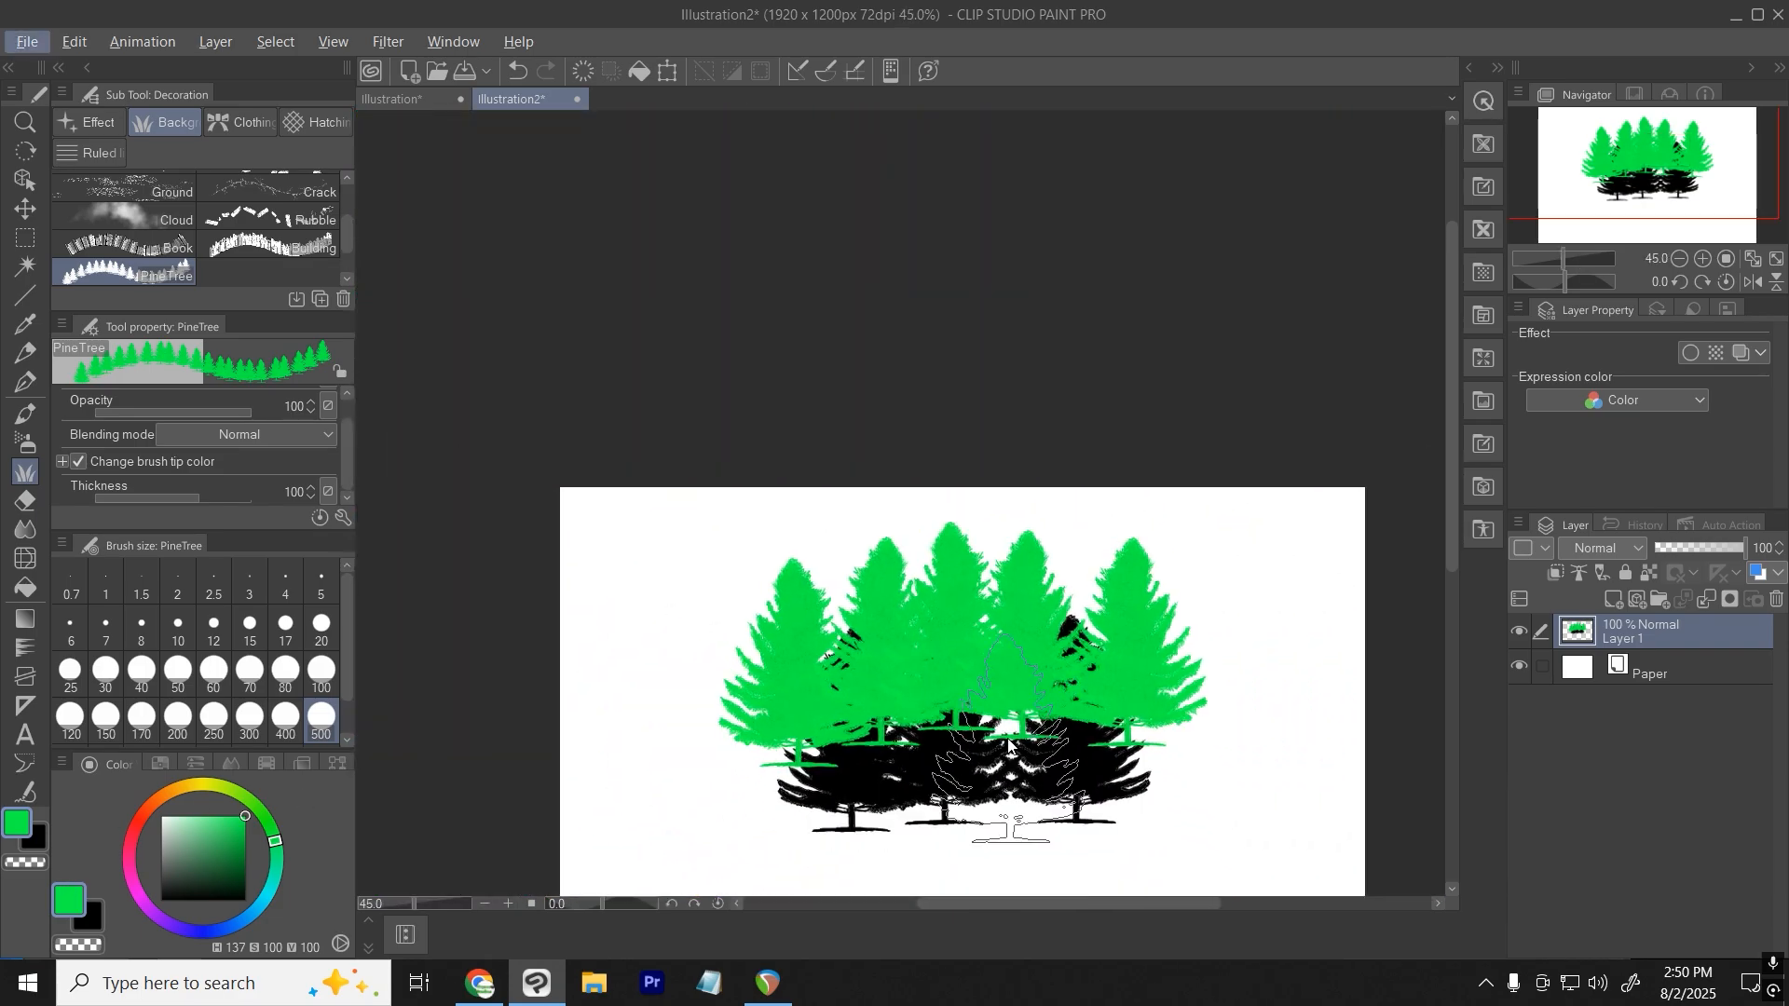
key("ctrl+z")
key("ctrl+z")
key("ctrl+z")
Darken the main color to dark green (H137 S100 V33), inspect the PineTree test strokes up close, and undo them.
left_click(245, 872)
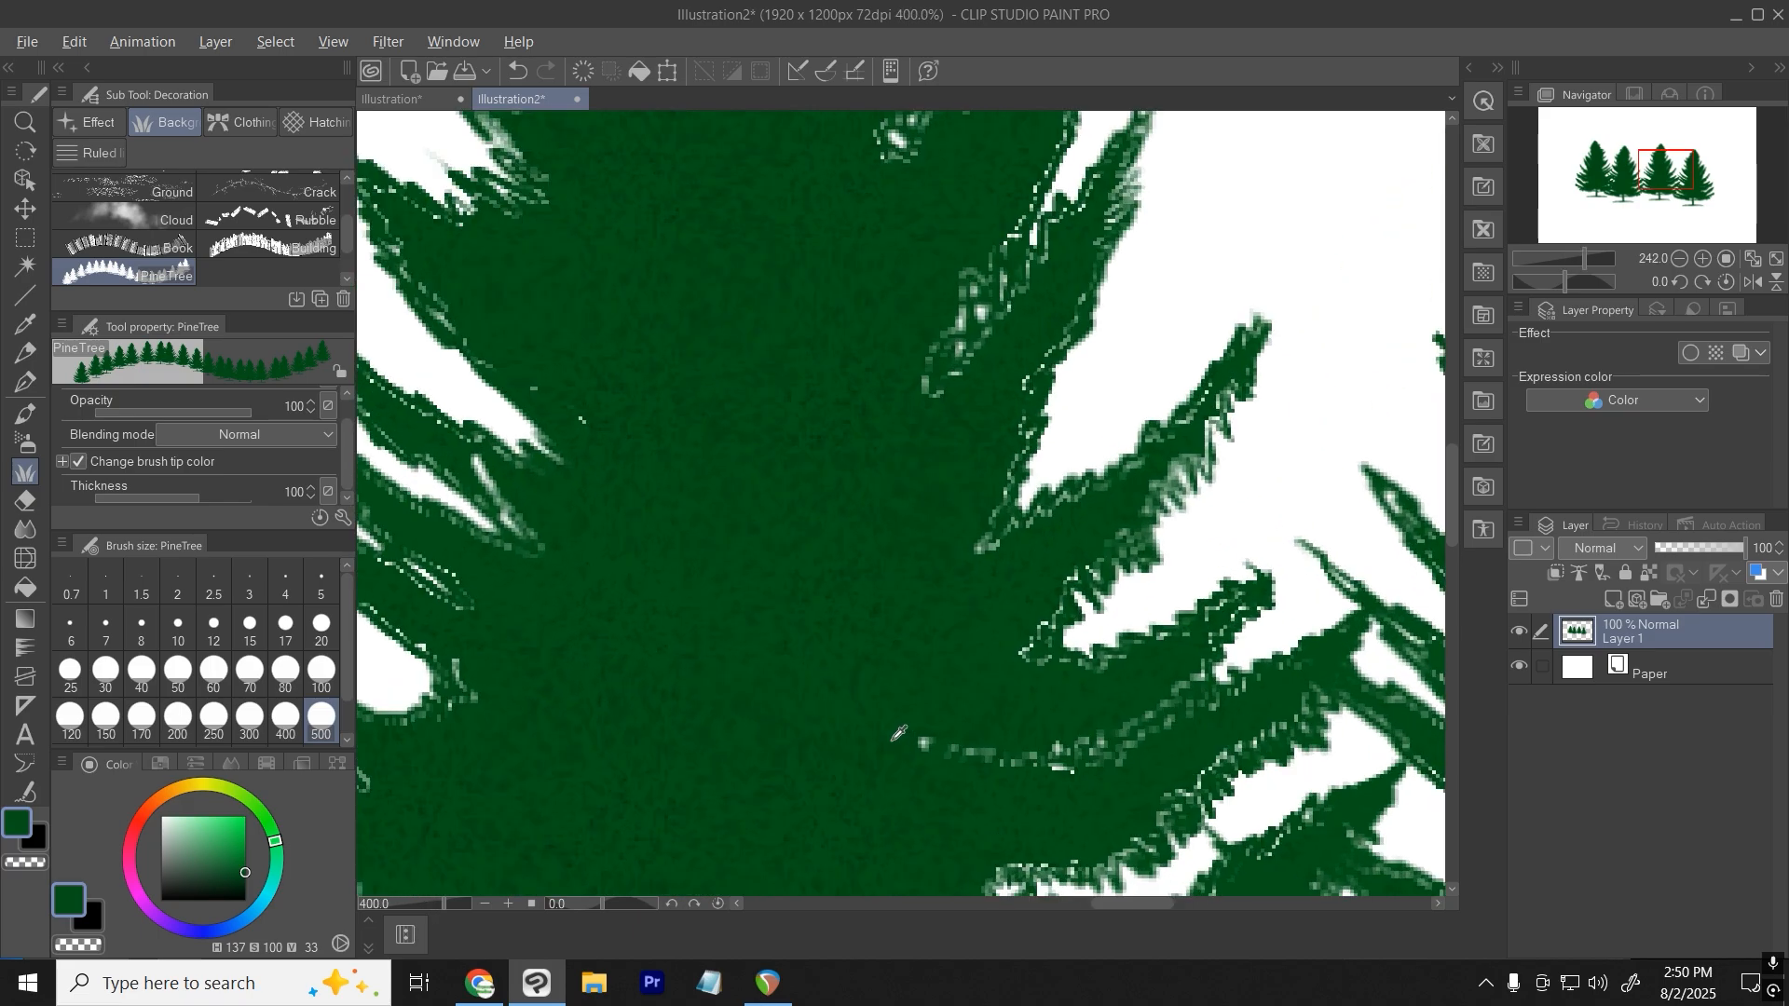
scroll(904, 741, "up", 2)
scroll(903, 741, "down", 5)
key("ctrl+z")
key("ctrl+z")
key("ctrl+z")
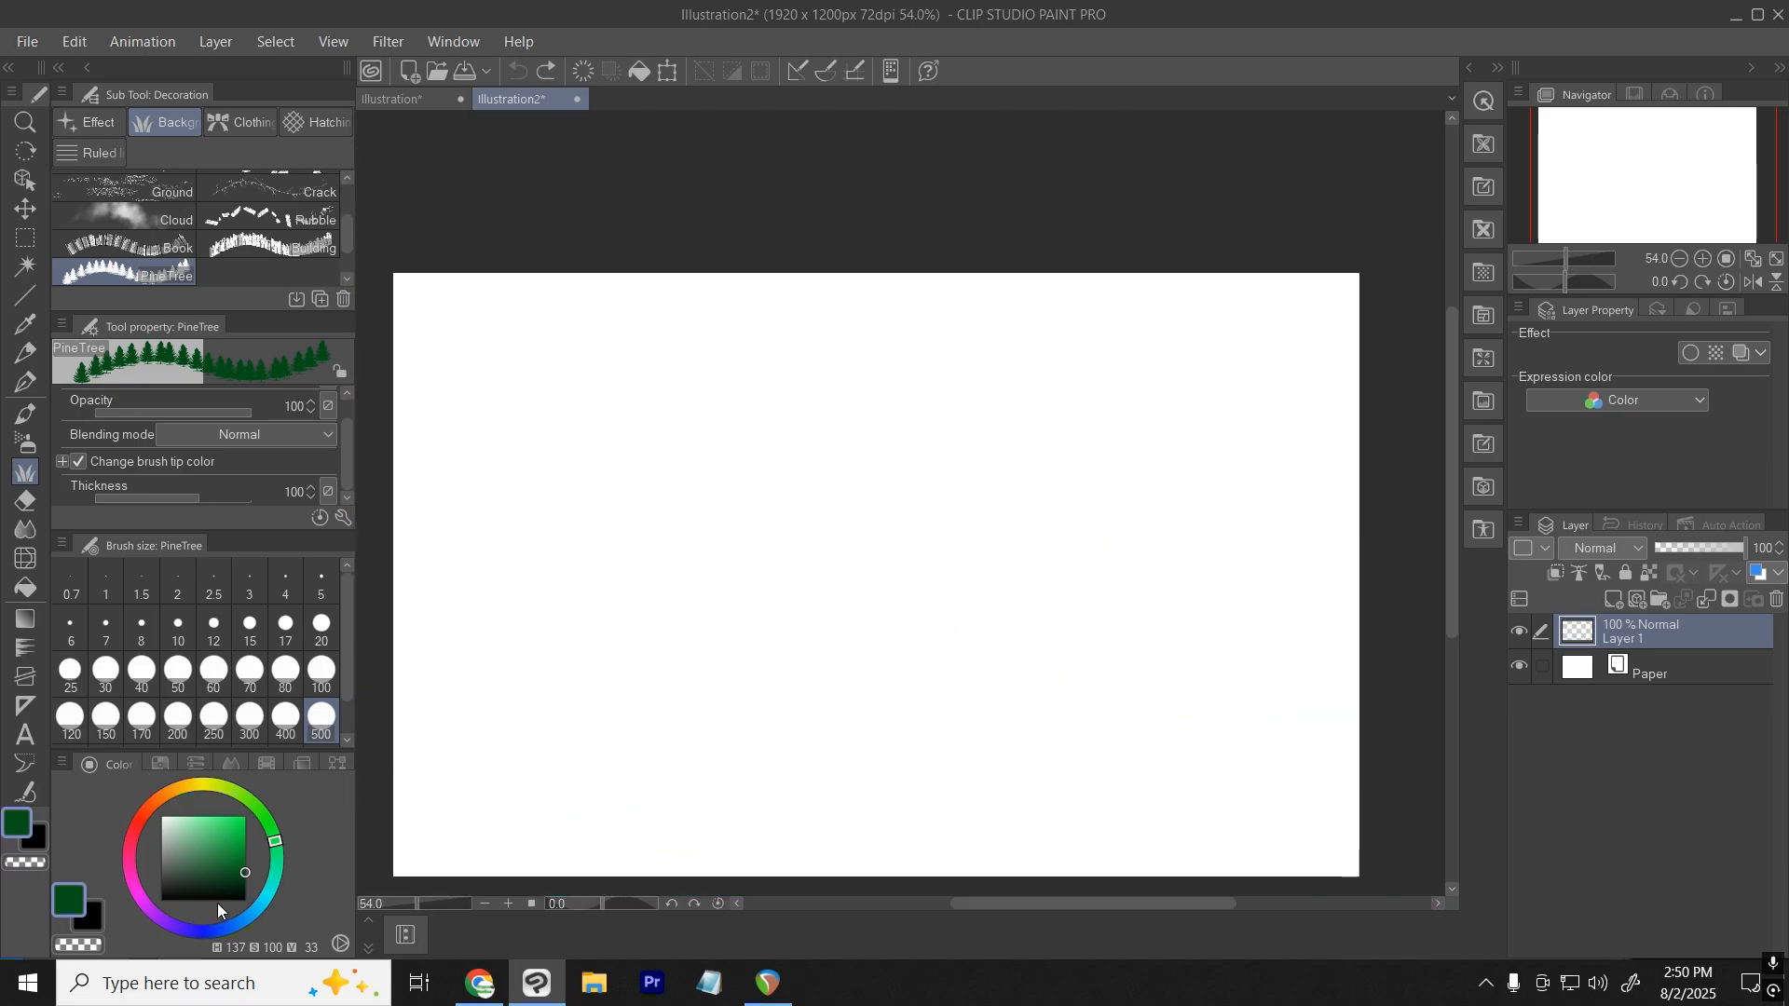
Set the main color to black and the secondary to dark green (H127 S100 V35), and undo a test stroke.
left_click_drag(201, 886, 160, 902)
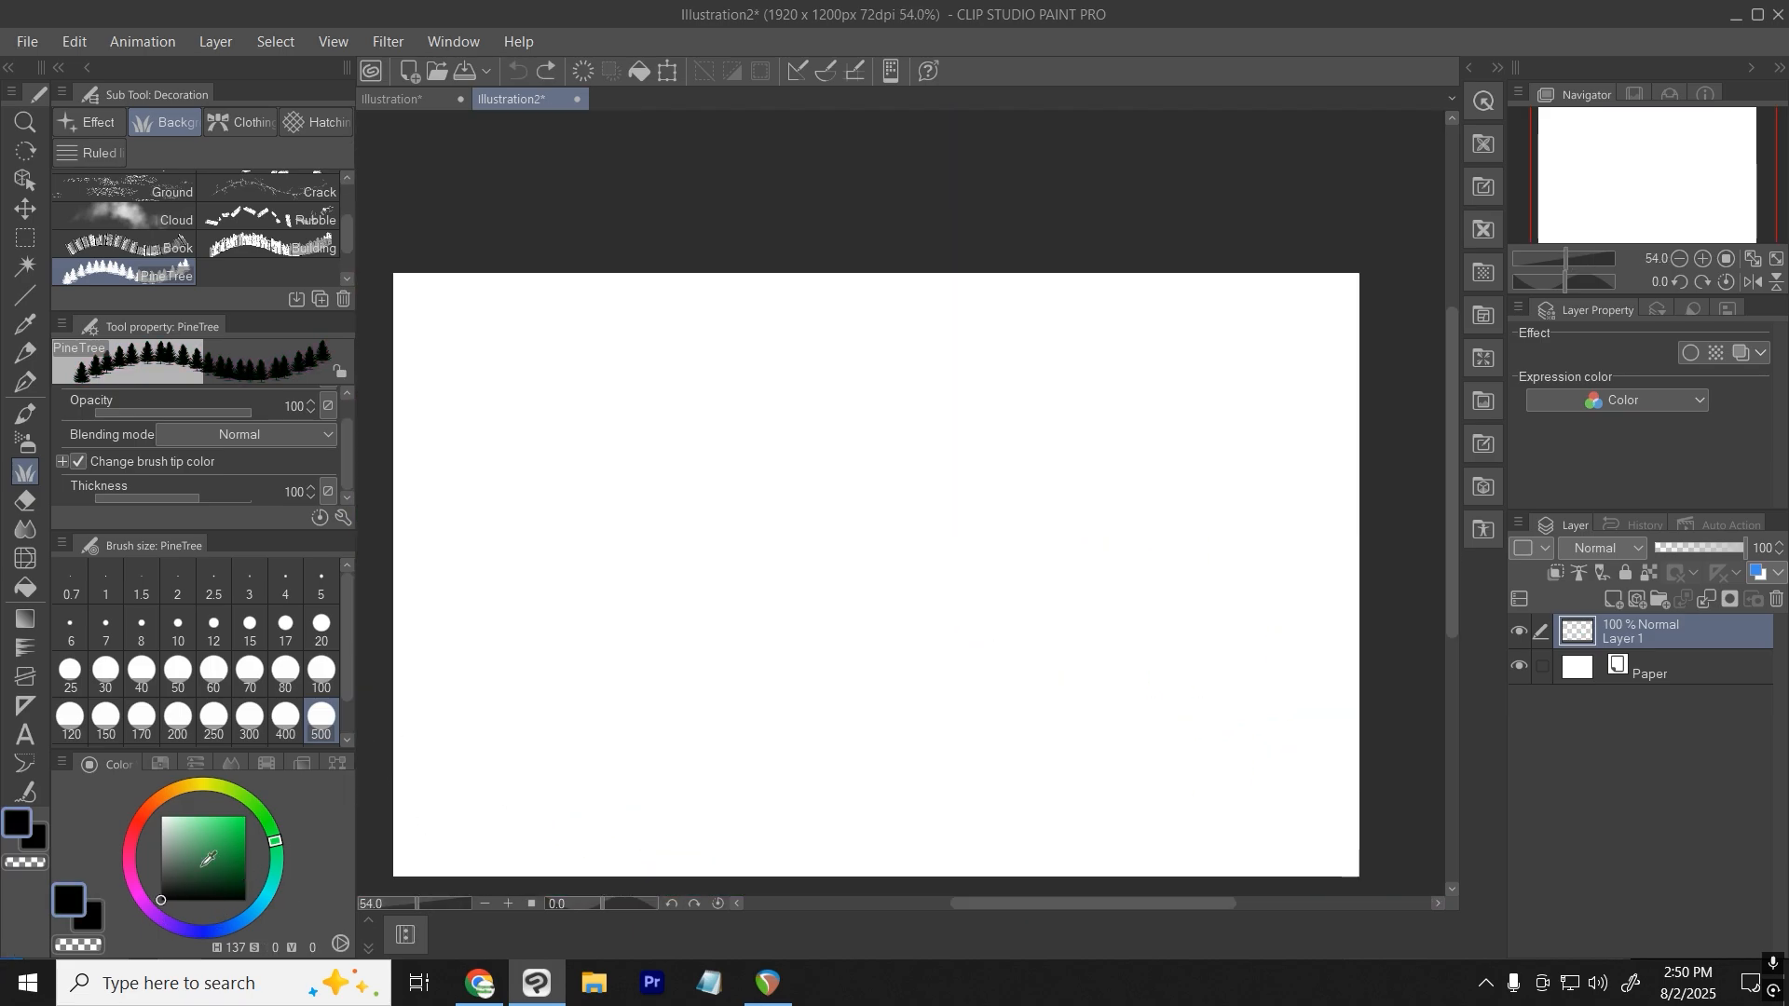
left_click(245, 870)
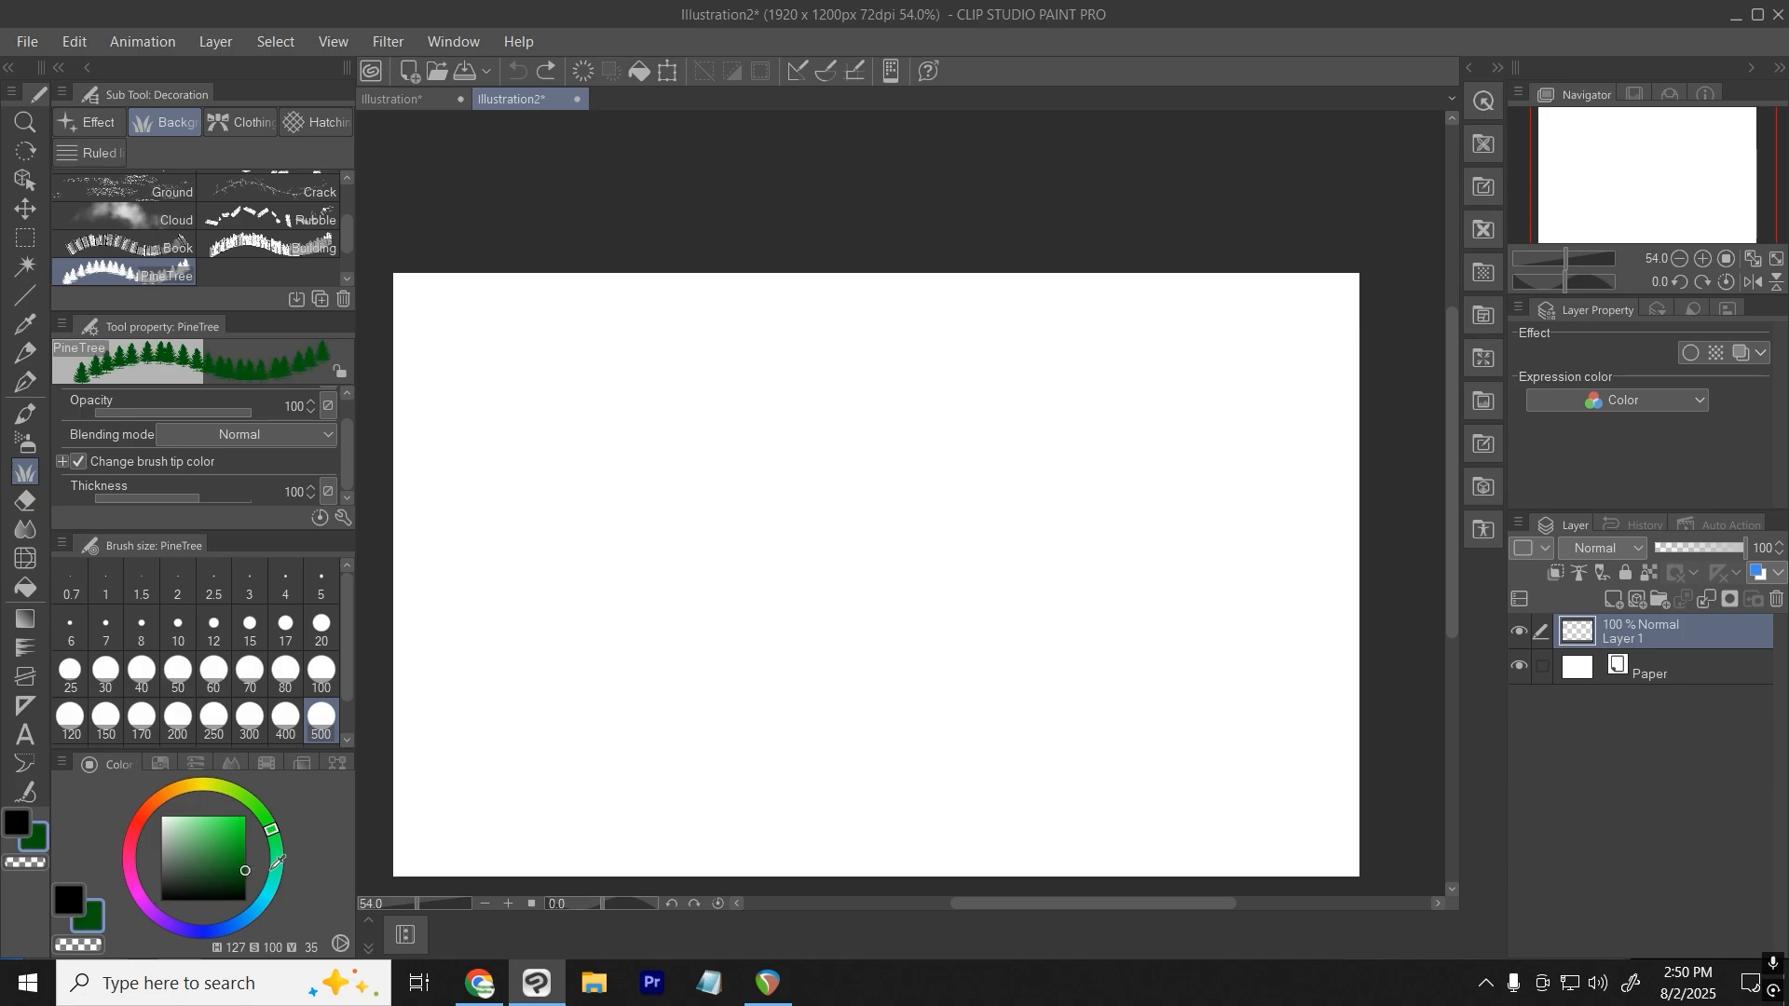
left_click_drag(522, 742, 1034, 694)
key("ctrl+z")
Paint a row of pines with the black main color, inspect their texture up close, and undo them.
left_click(61, 903)
mouse_move(485, 618)
left_mouse_down()
mouse_move(1037, 529)
mouse_move(1051, 493)
left_mouse_up()
scroll(869, 636, "up", 3)
scroll(876, 628, "up", 6)
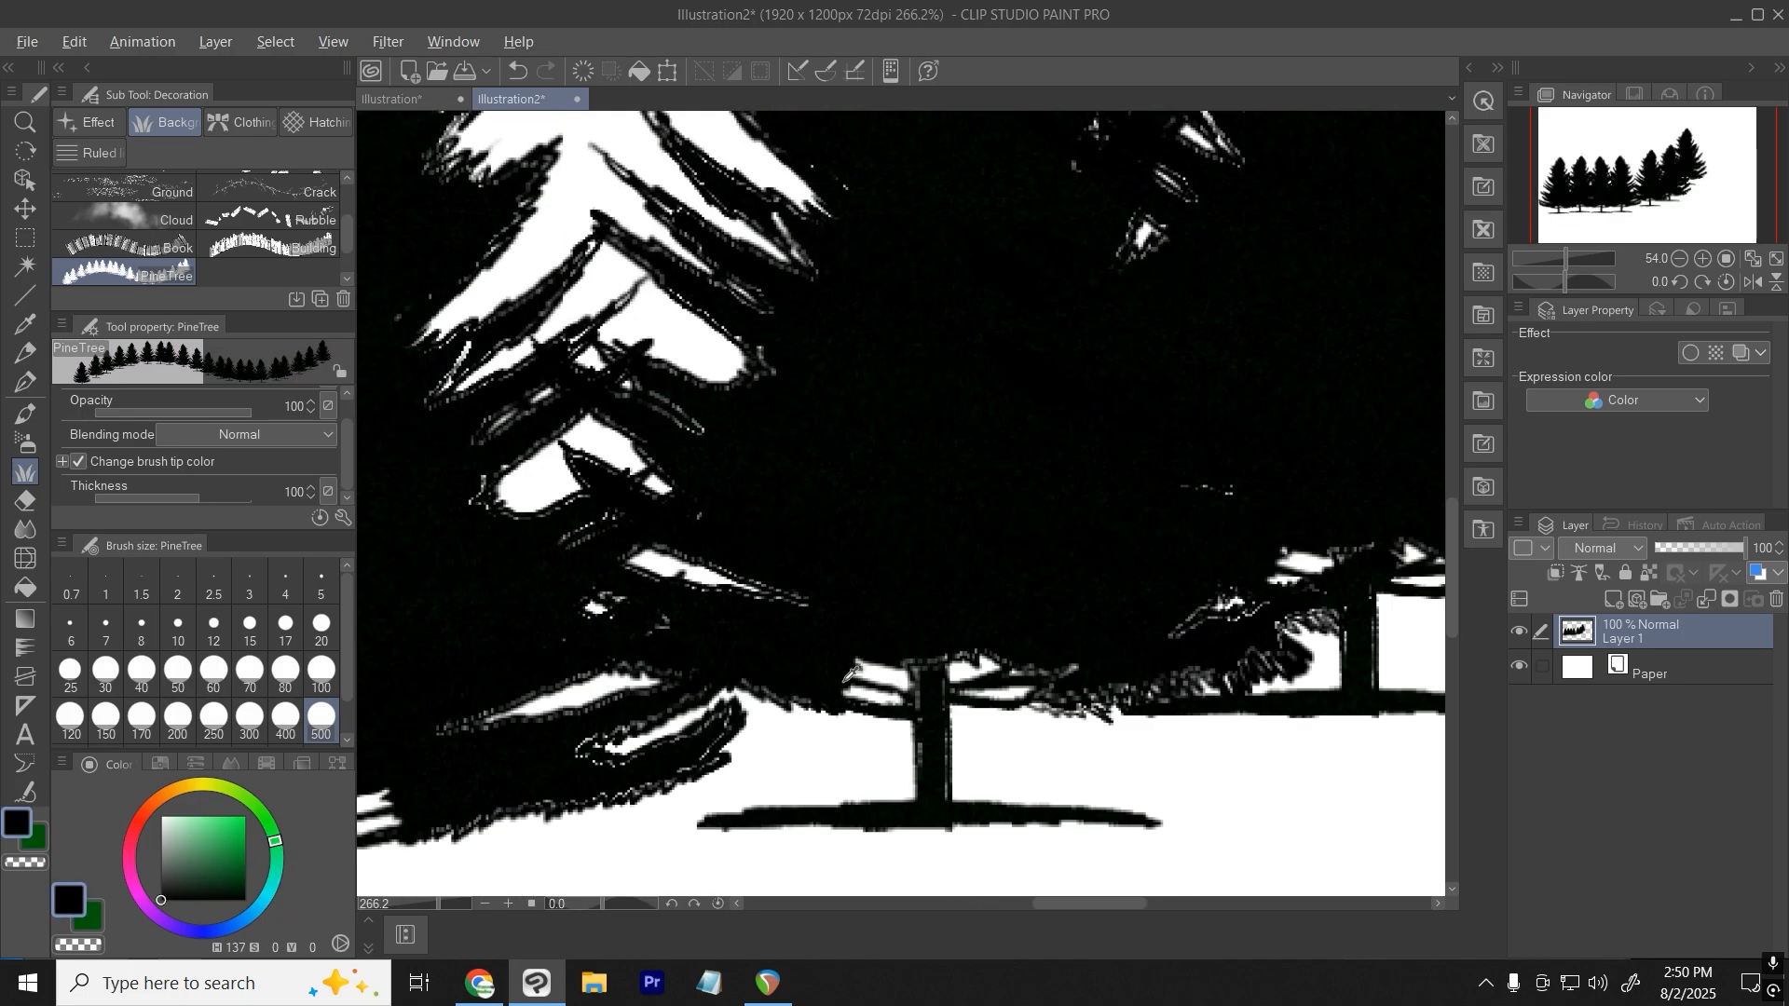
scroll(844, 403, "down", 8)
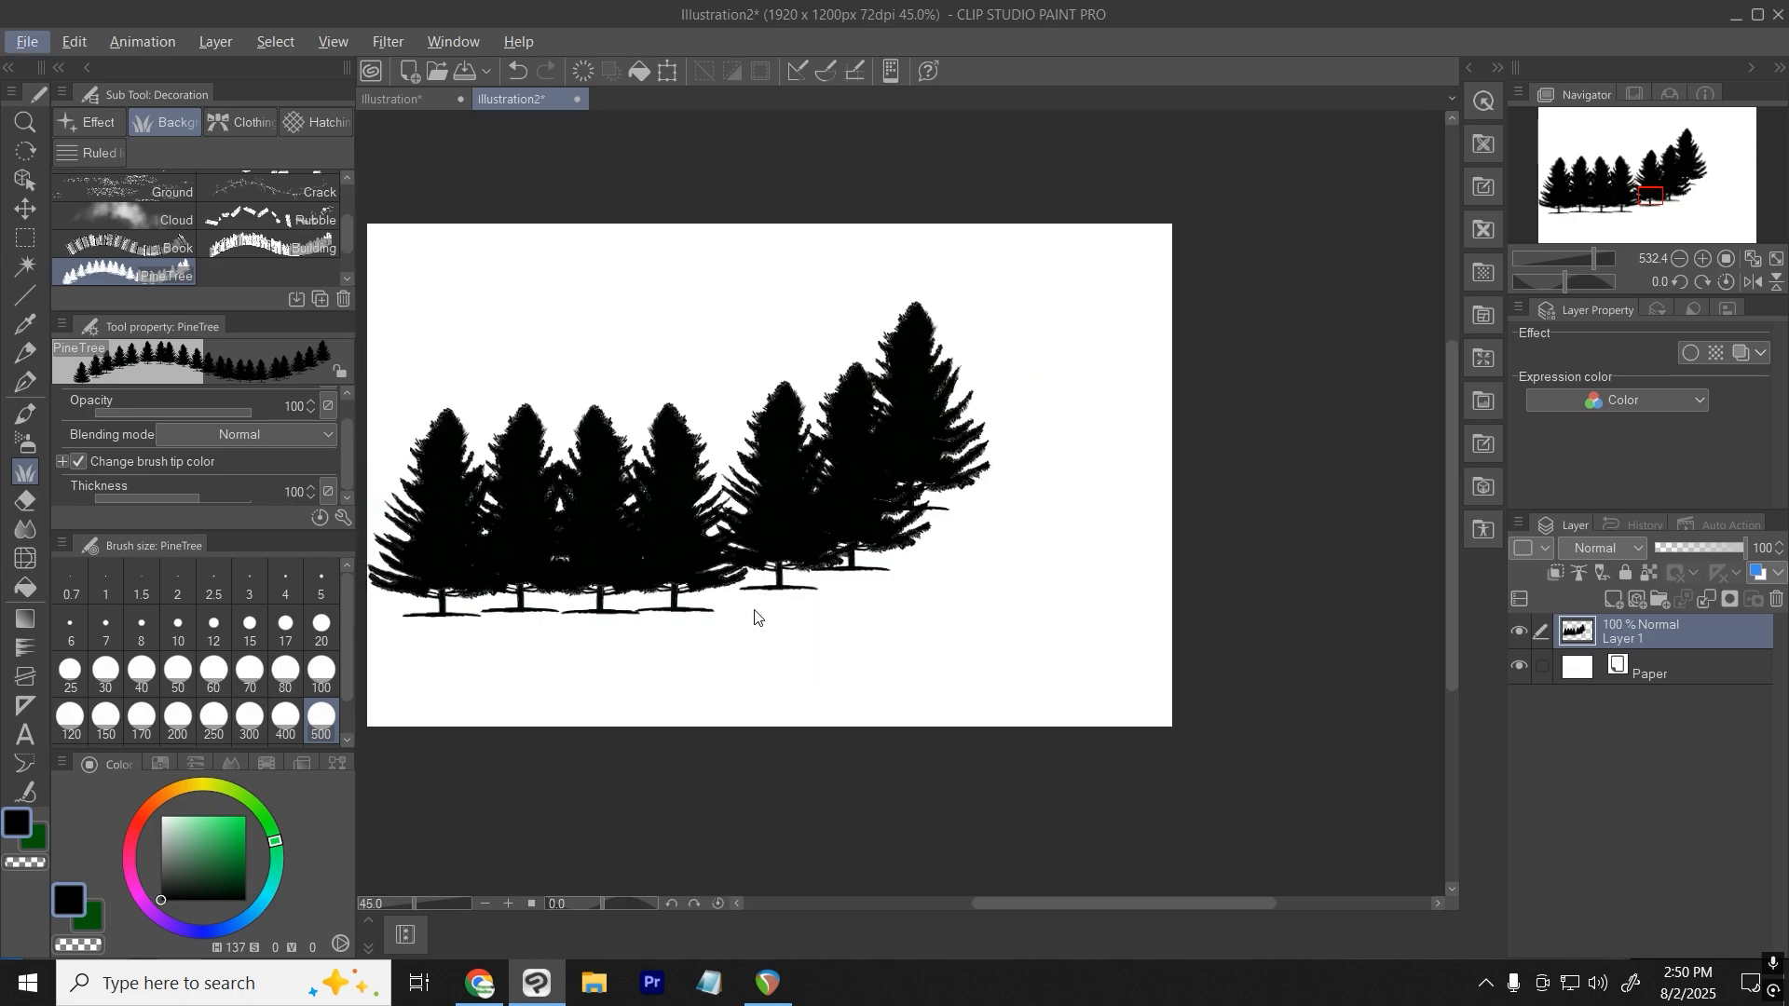
key("ctrl+z")
Brighten the secondary color to green (H127 S100 V70) and make the black main color active.
left_click(239, 887)
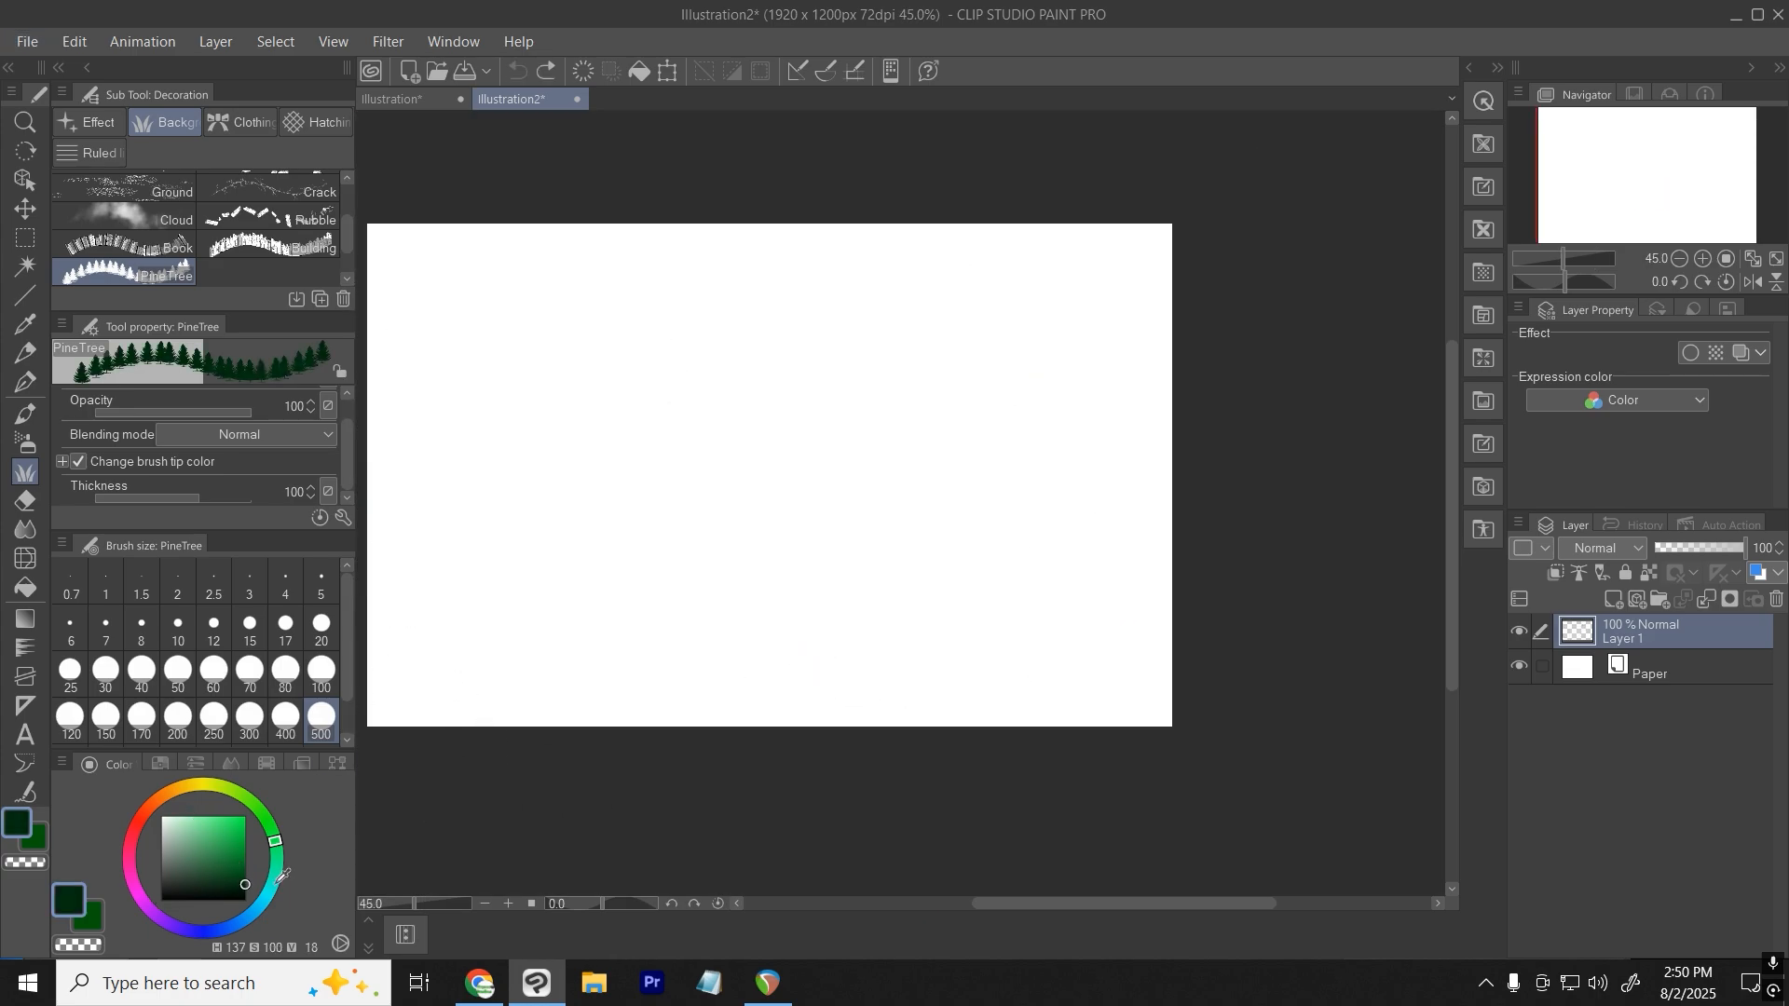
mouse_move(282, 876)
left_mouse_down()
mouse_move(262, 860)
mouse_move(267, 824)
mouse_move(249, 849)
left_mouse_up()
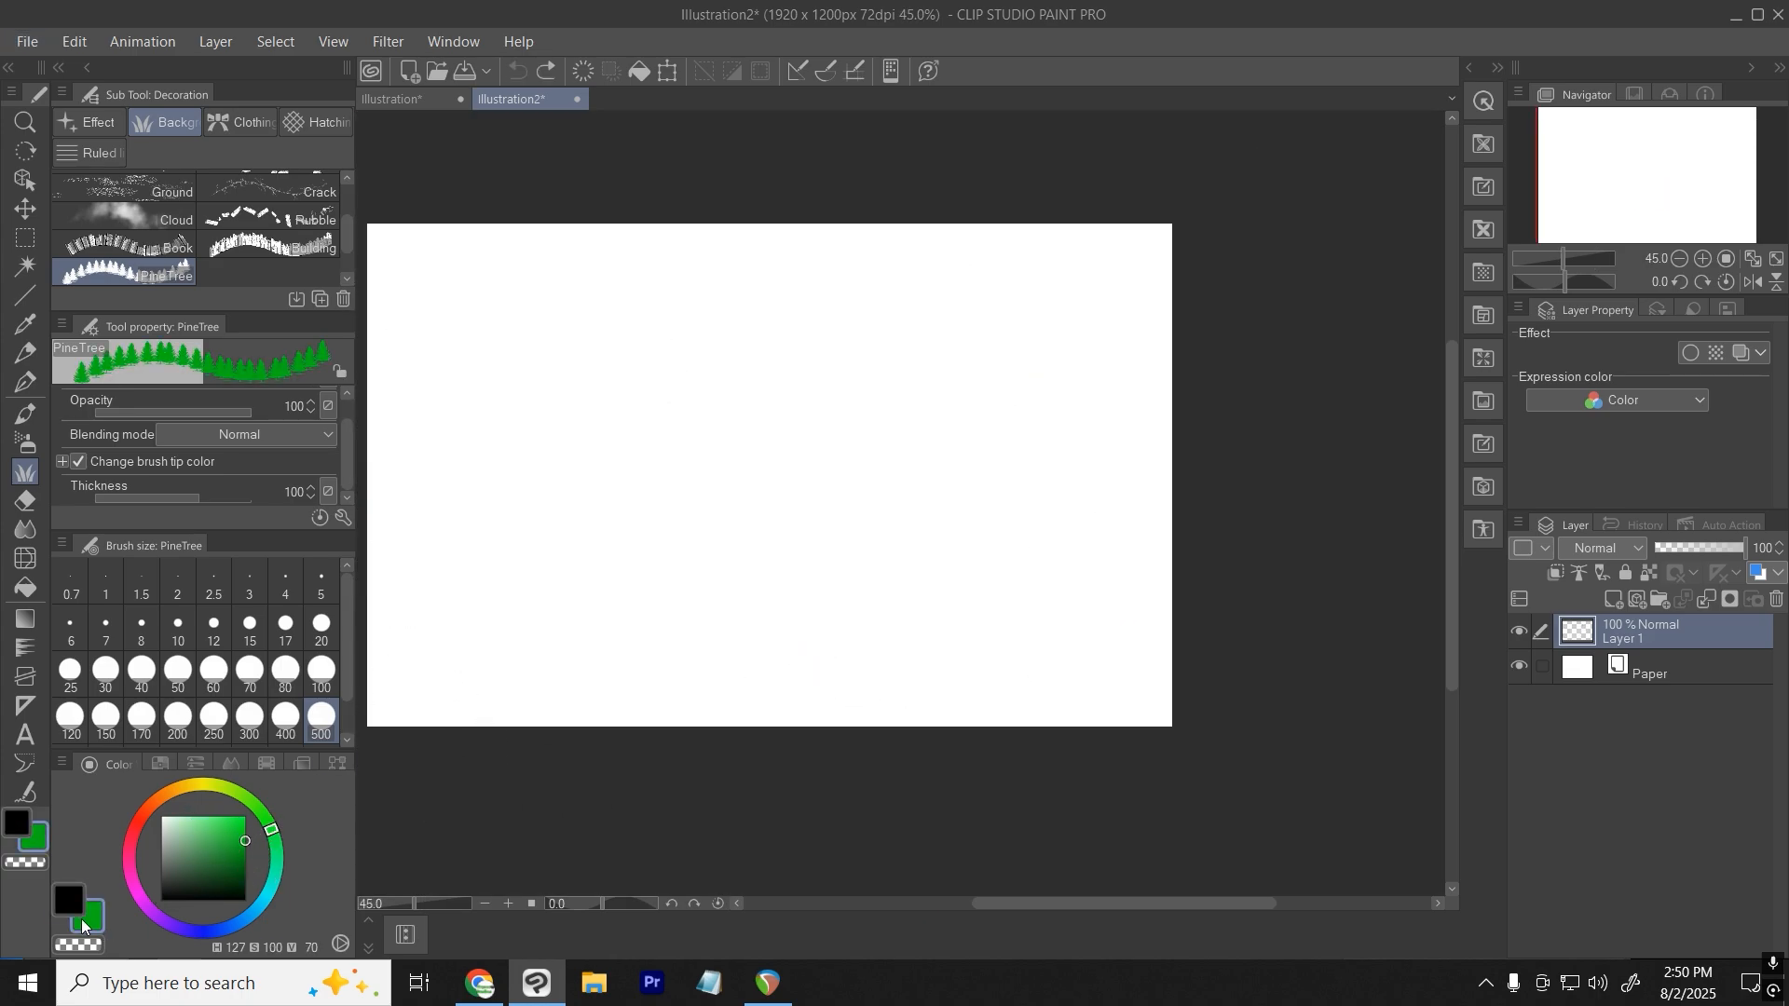
left_click(70, 901)
Paint black pines against the brighter green secondary color, examine them for green texture, and undo the strokes.
left_click_drag(556, 542, 802, 509)
left_click(811, 508)
scroll(1037, 504, "up", 8)
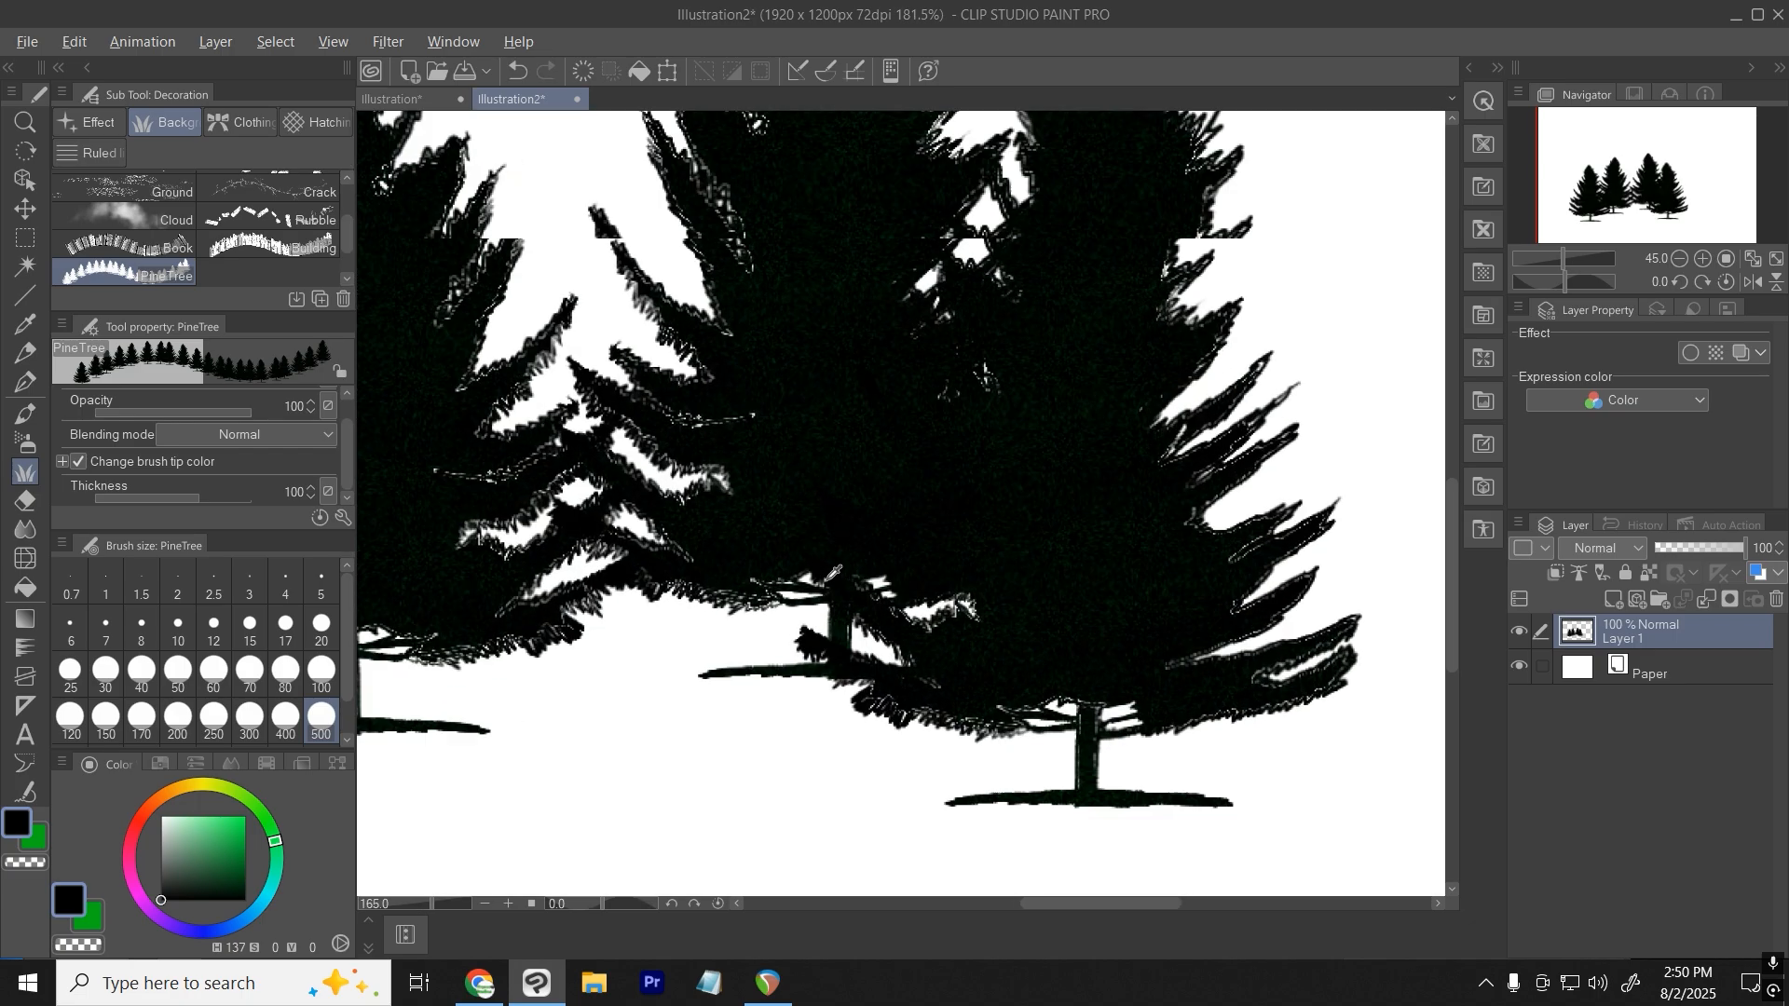
scroll(1037, 504, "down", 8)
key("ctrl+z")
key("ctrl+z")
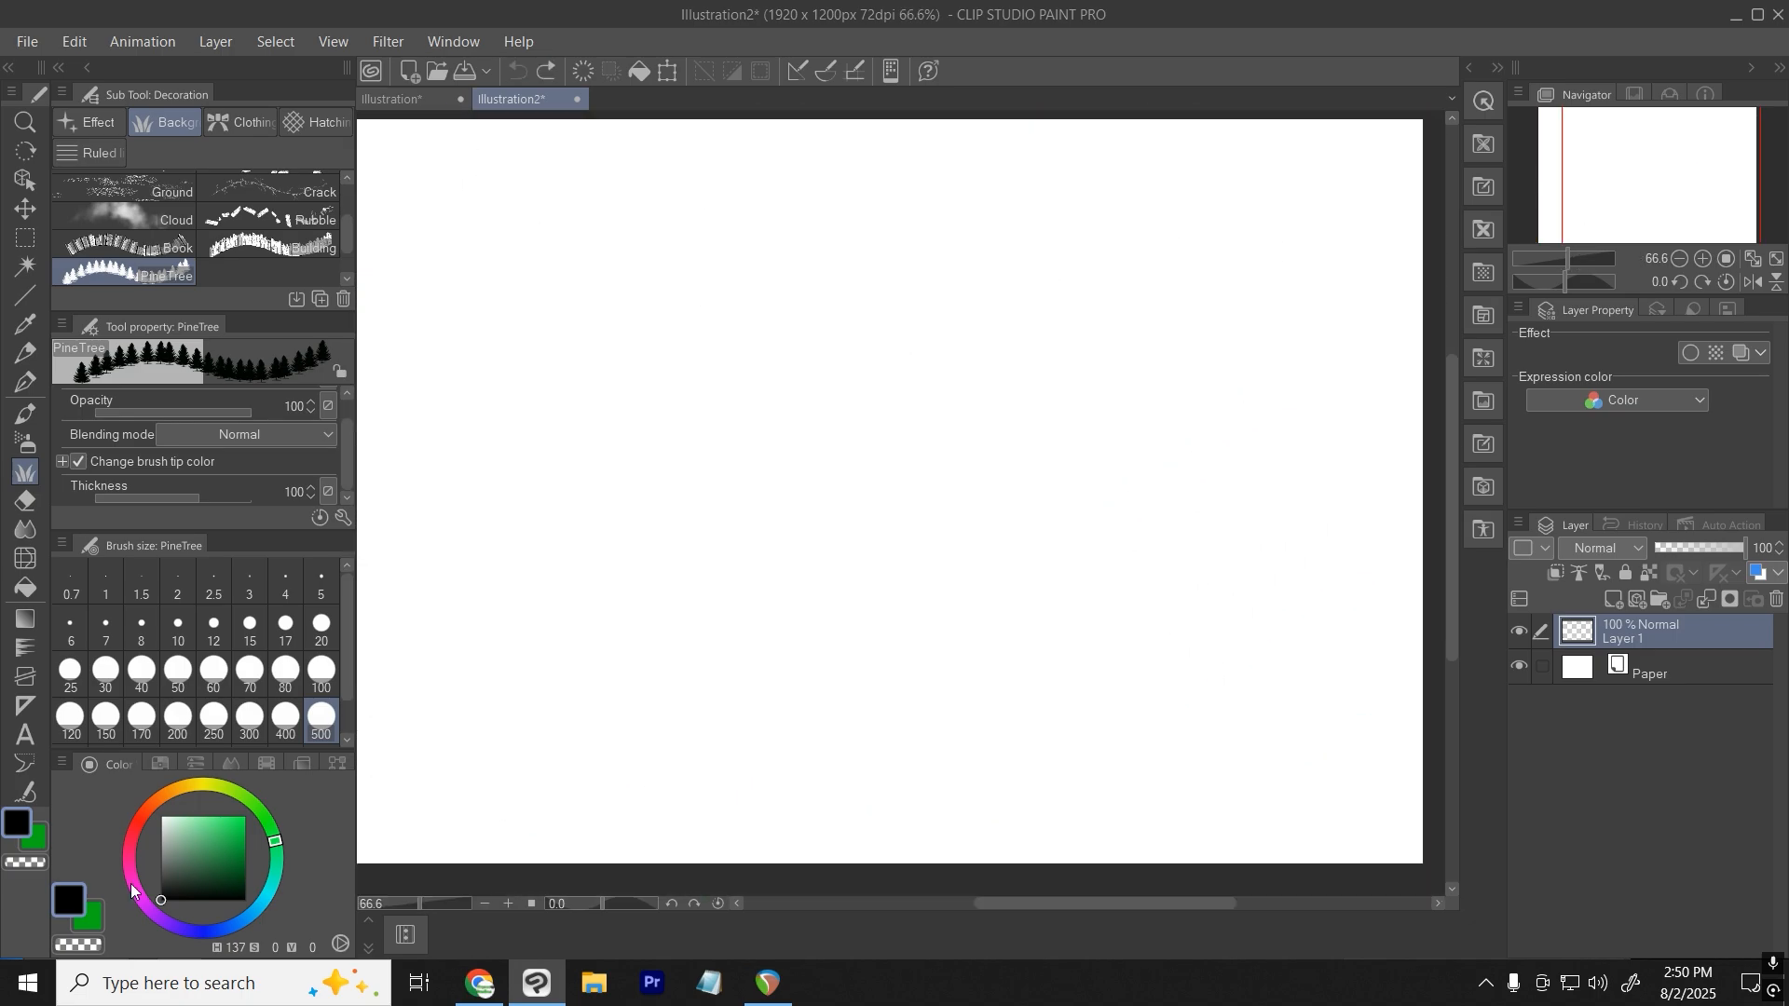
Try magenta as the main color, set the secondary to purple (H296 S100 V54), and return the main color to black.
left_click_drag(213, 854, 285, 799)
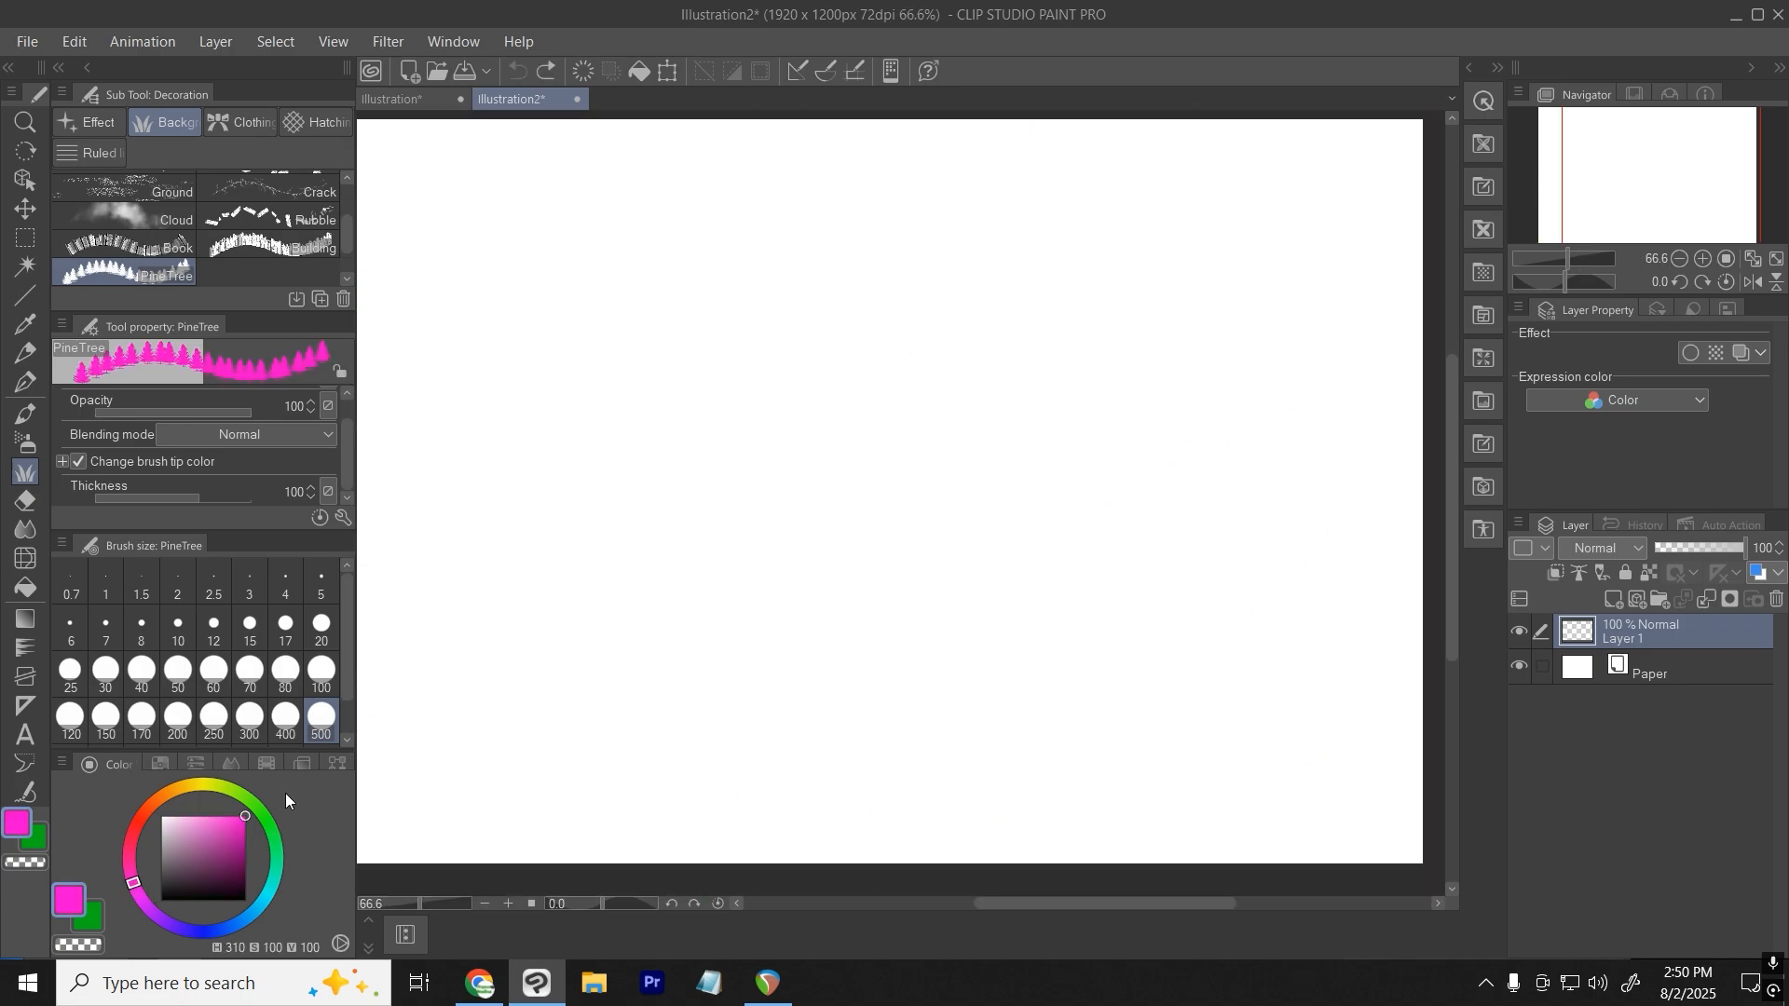
left_click(81, 919)
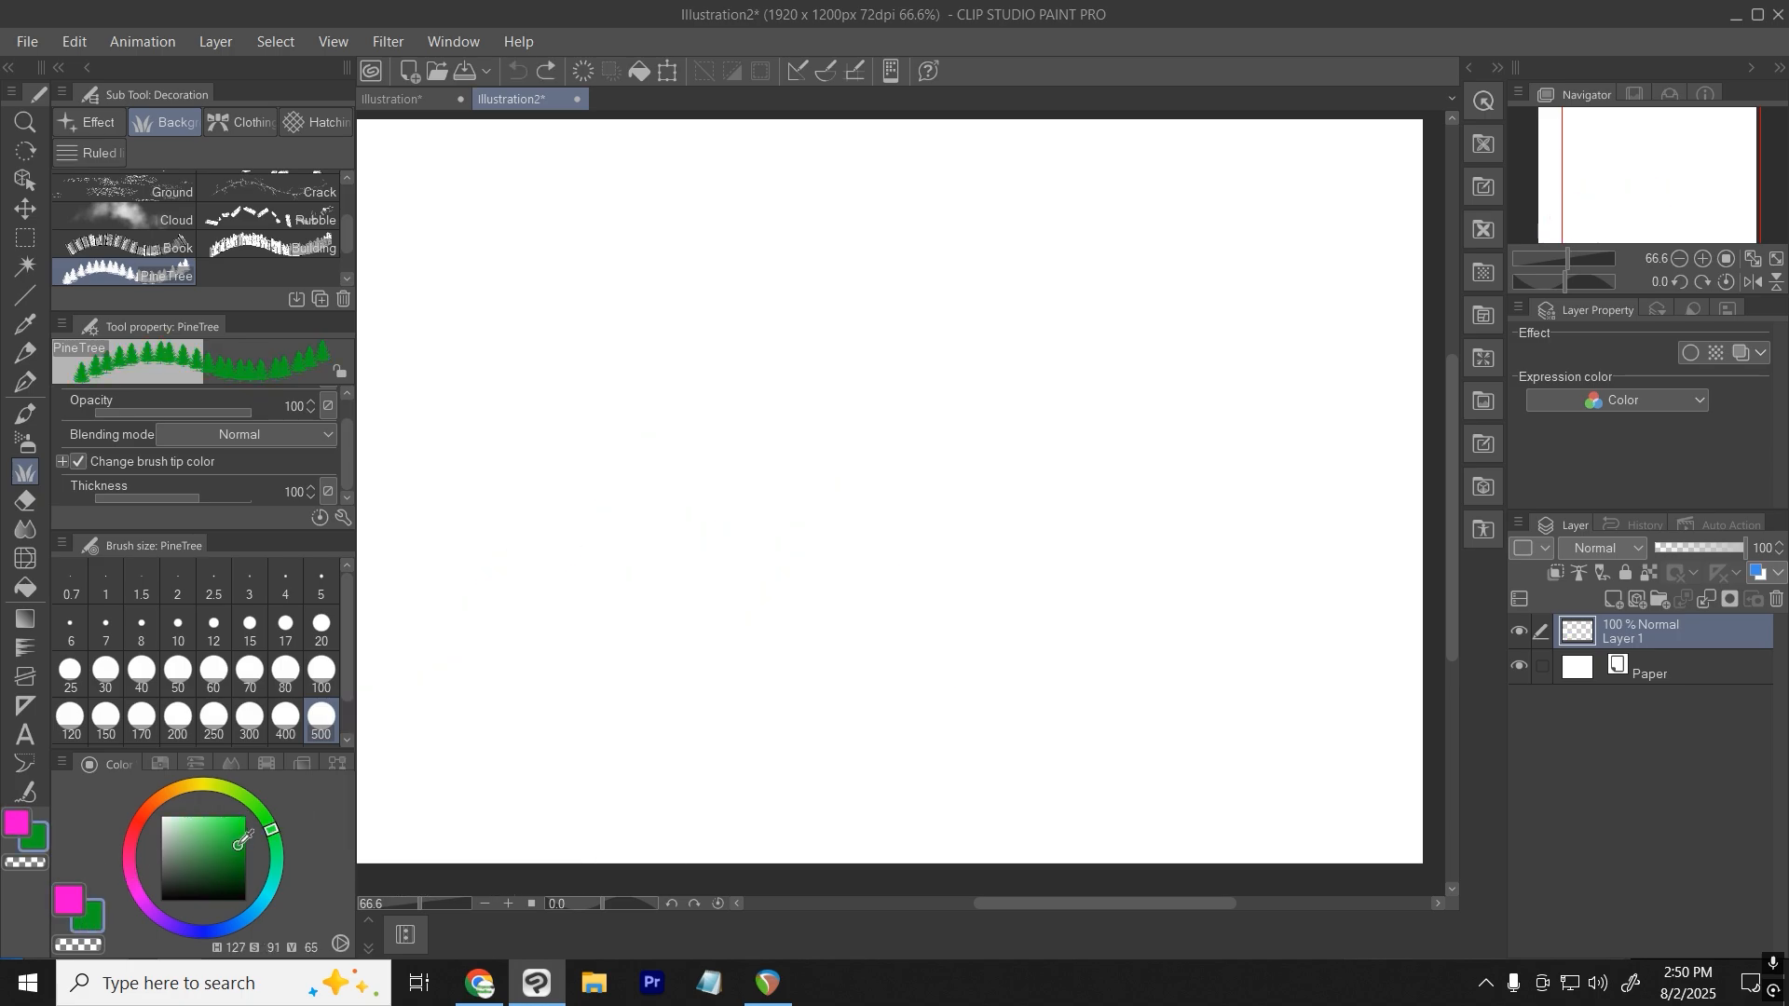
left_click(143, 899)
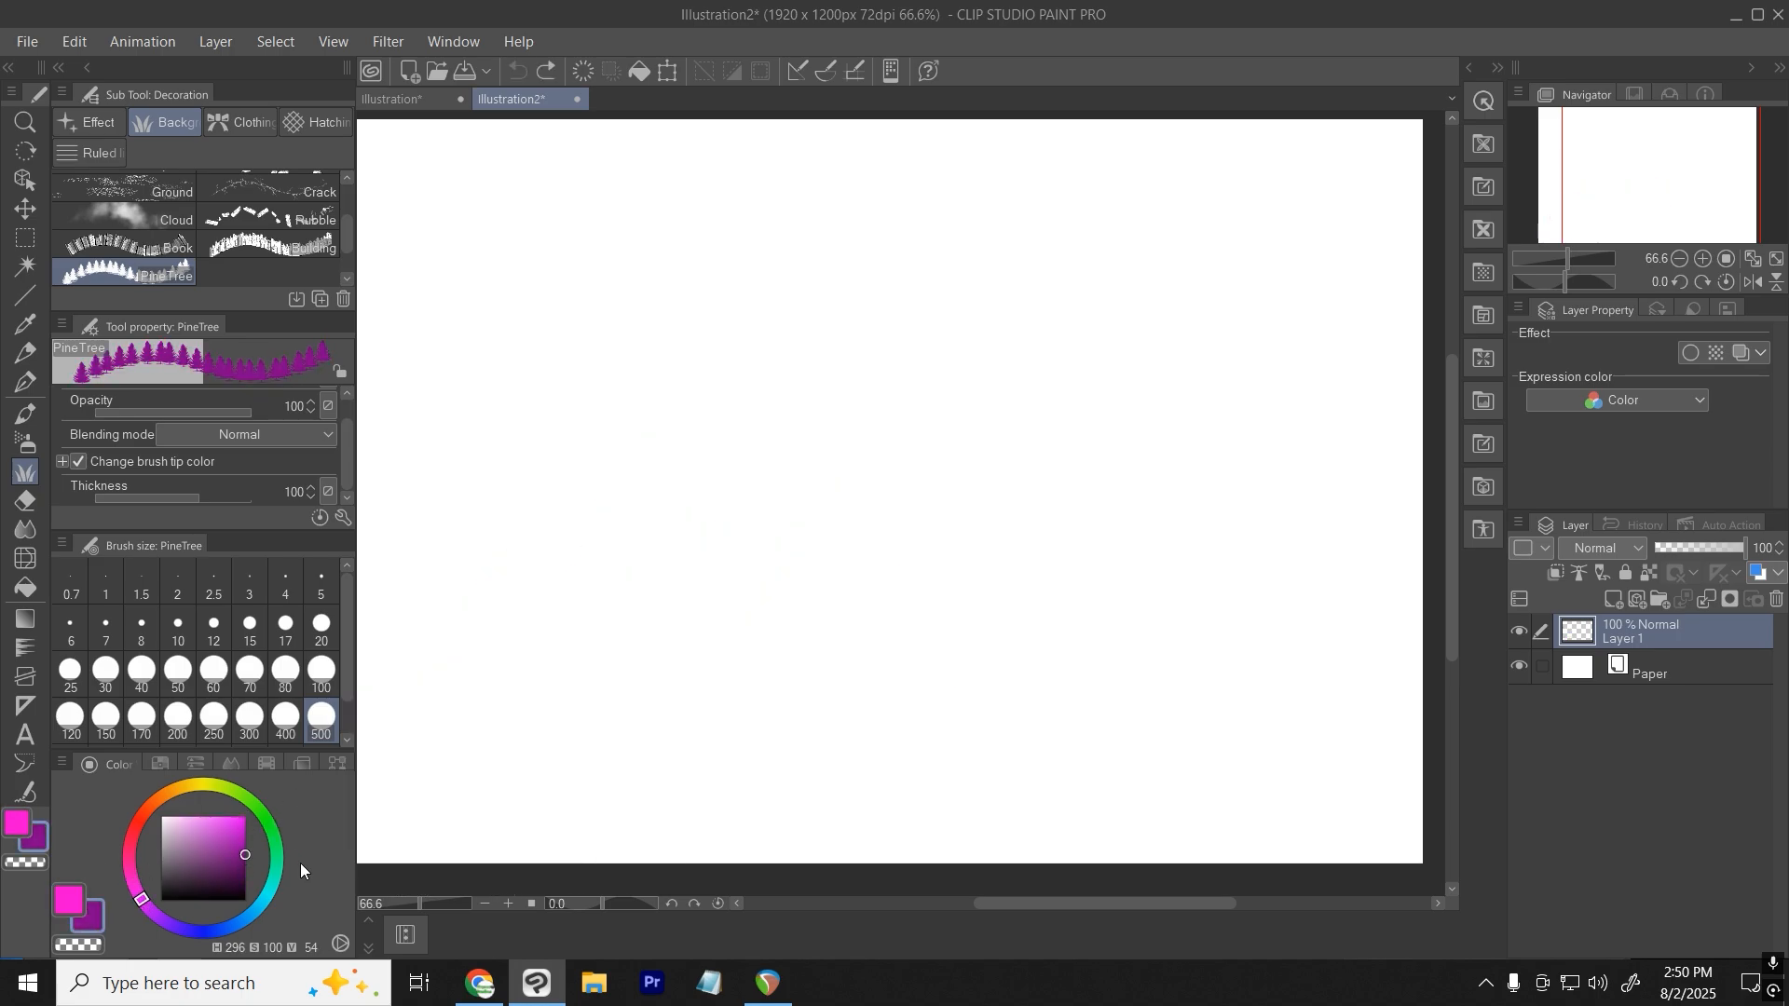
left_click(82, 902)
left_click(160, 900)
Paint a row of black pines with the purple secondary color set, inspect their speckles up close, and undo it.
mouse_move(512, 610)
left_mouse_down()
mouse_move(717, 606)
mouse_move(1222, 488)
left_mouse_up()
scroll(932, 559, "up", 8)
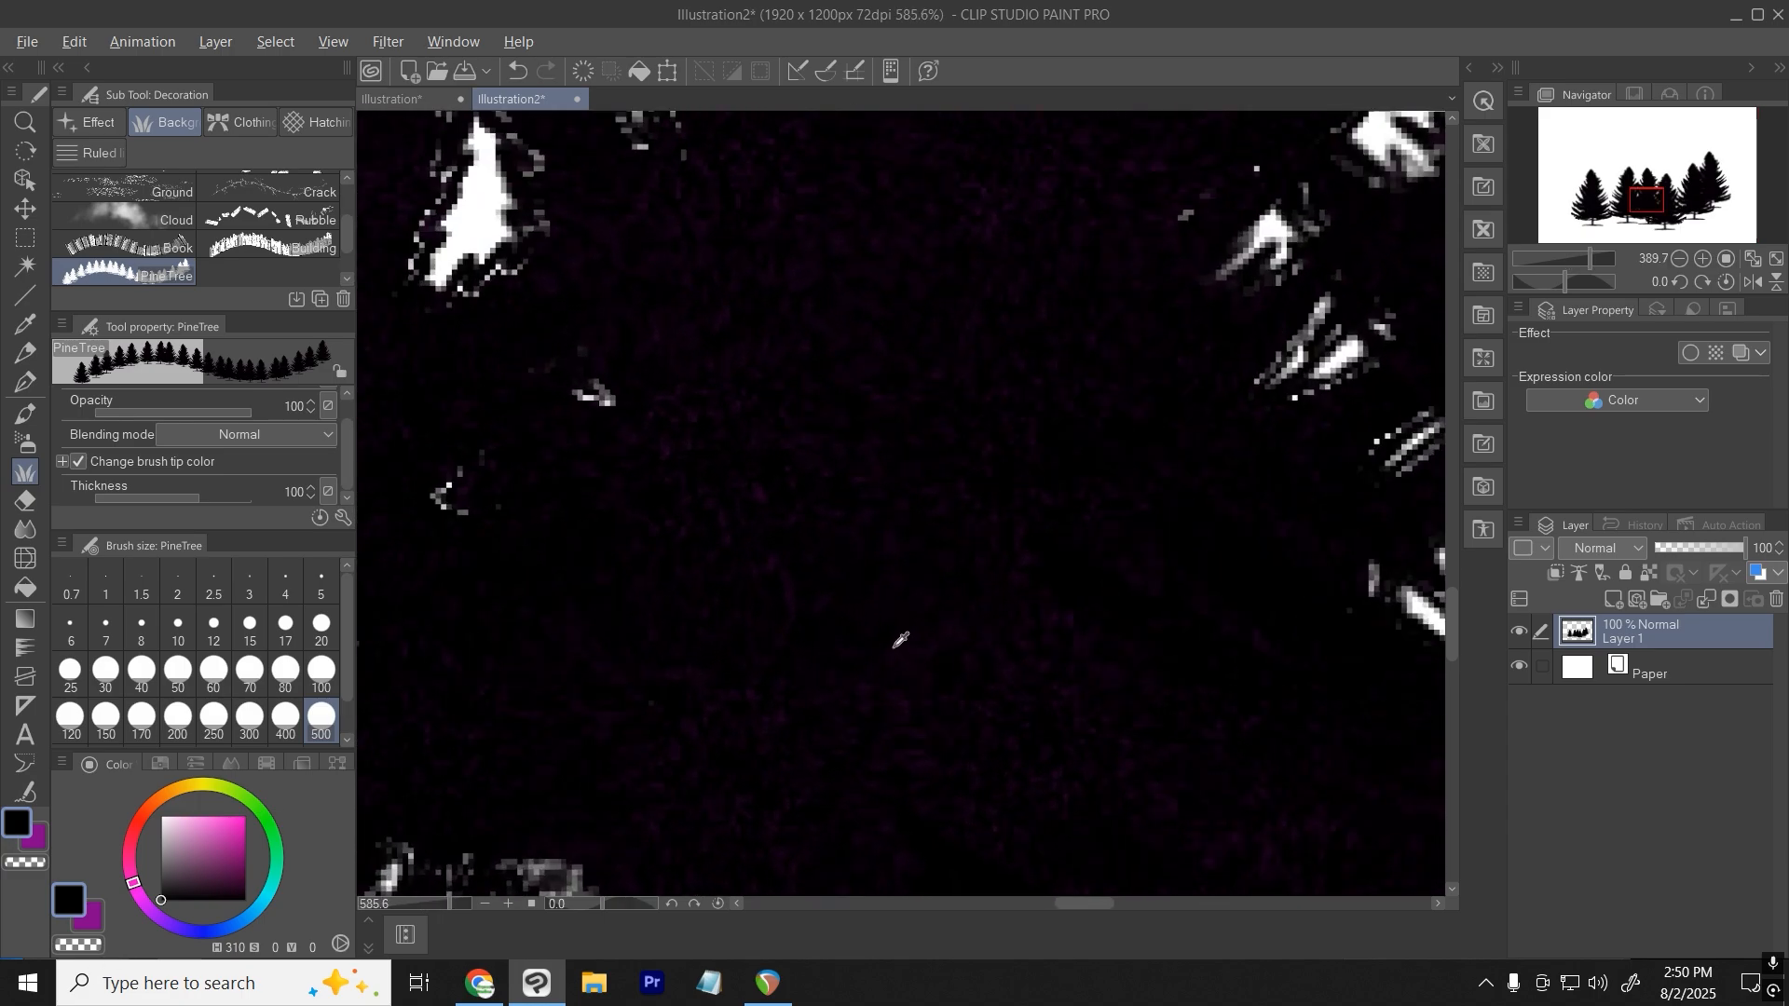
scroll(809, 721, "down", 8)
key("ctrl+z")
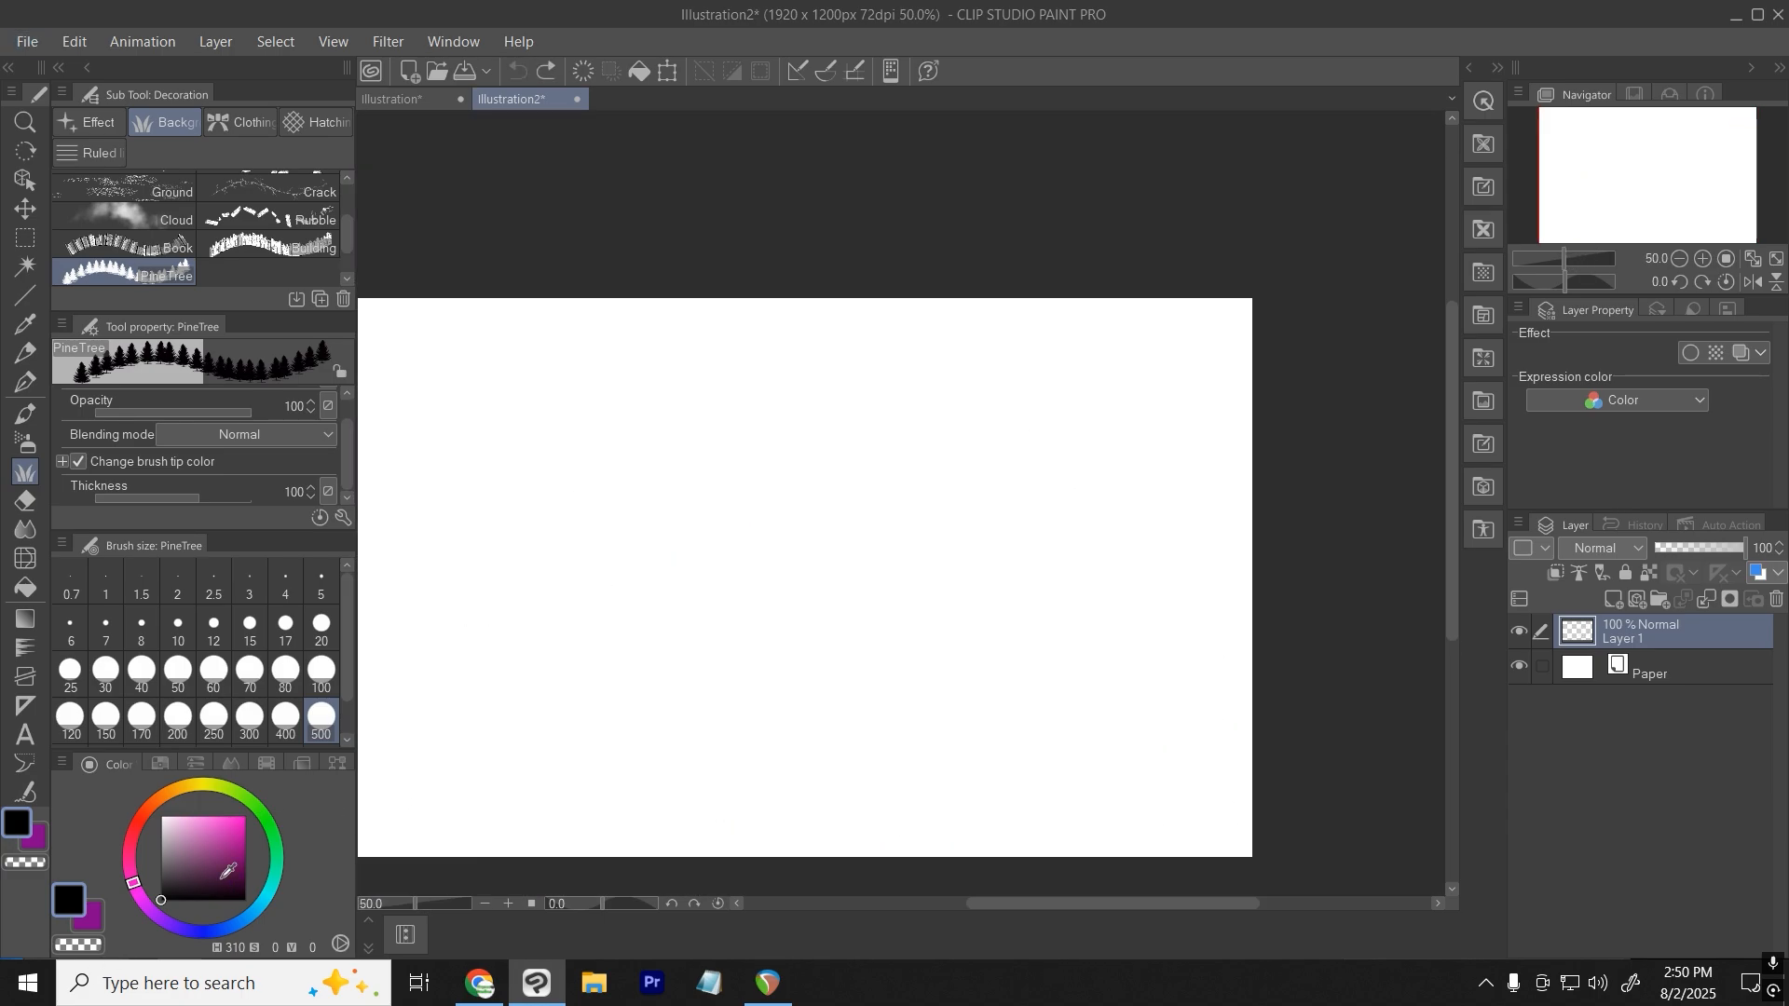
Set the secondary color to full-brightness magenta and make the black main color active.
left_click(93, 921)
left_click(245, 816)
left_click(67, 902)
Paint a row of black pines with the bright magenta secondary color set, inspect their texture, and undo the stroke.
left_click_drag(679, 689, 969, 615)
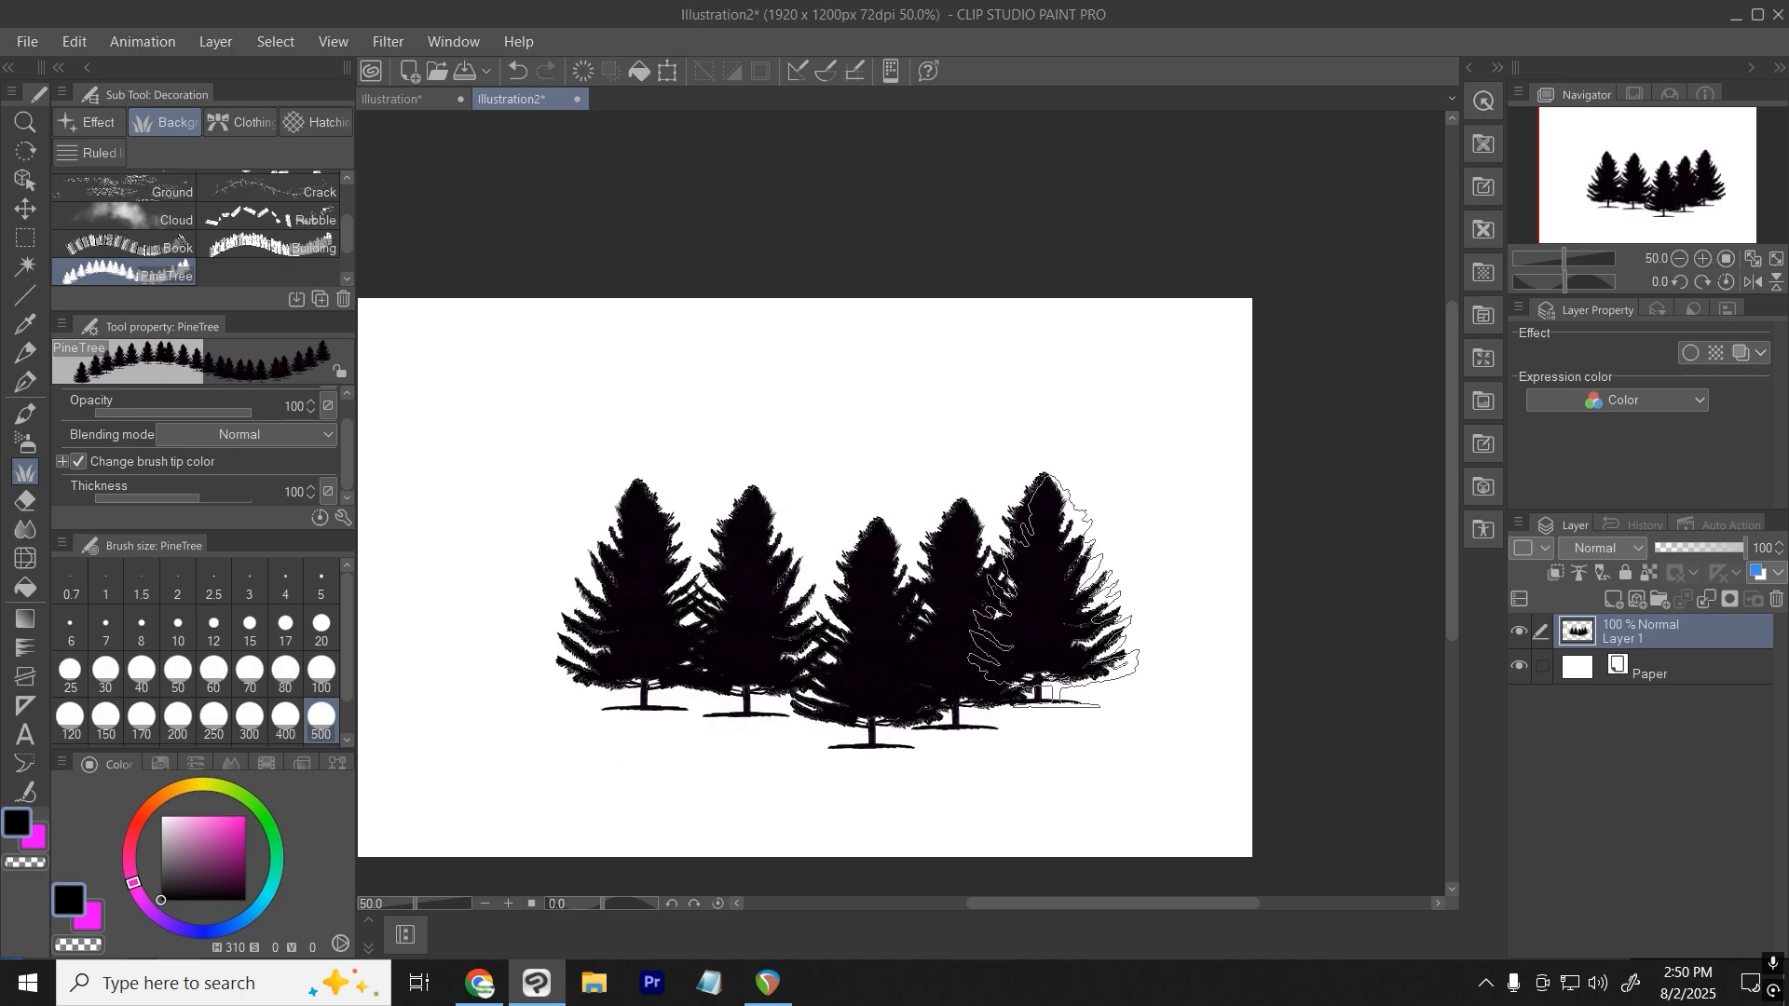
scroll(956, 626, "up", 4)
scroll(956, 626, "up", 3)
scroll(878, 574, "down", 9)
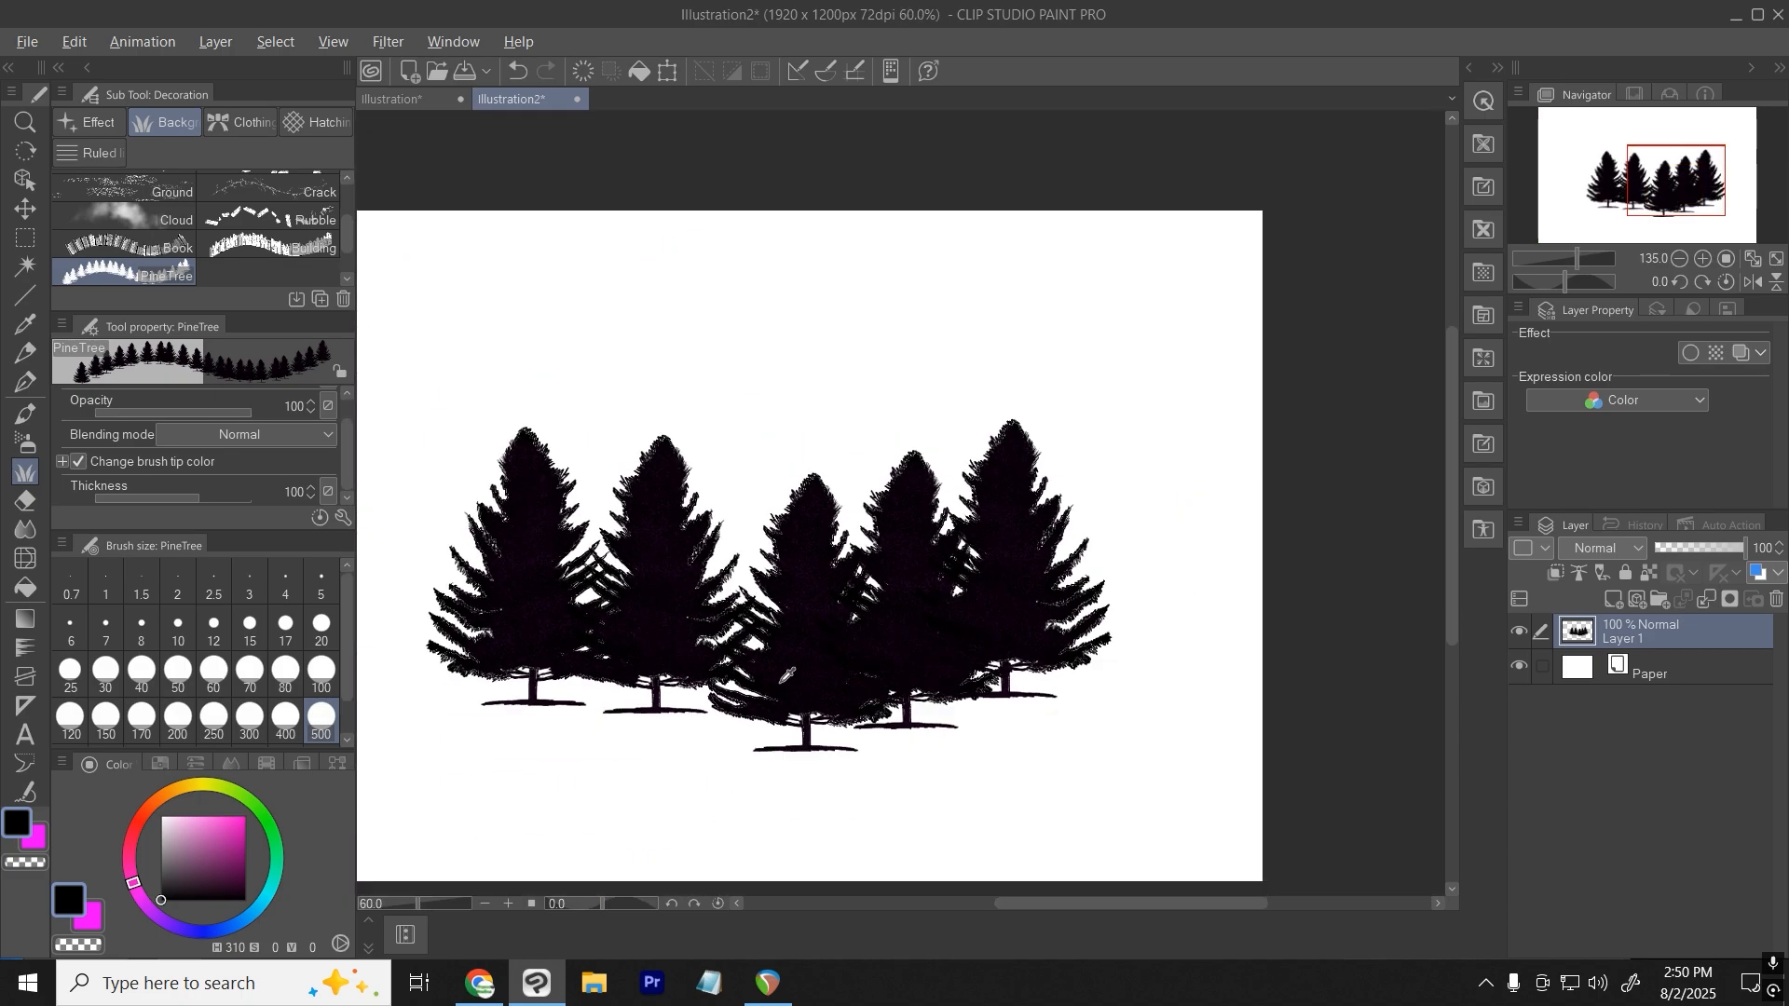
key("ctrl+z")
Set the PineTree brush size to 2000, paint oversized black test pines to inspect their texture, and undo the stroke.
scroll(312, 713, "down", 2)
left_click(322, 724)
left_click_drag(579, 594, 838, 605)
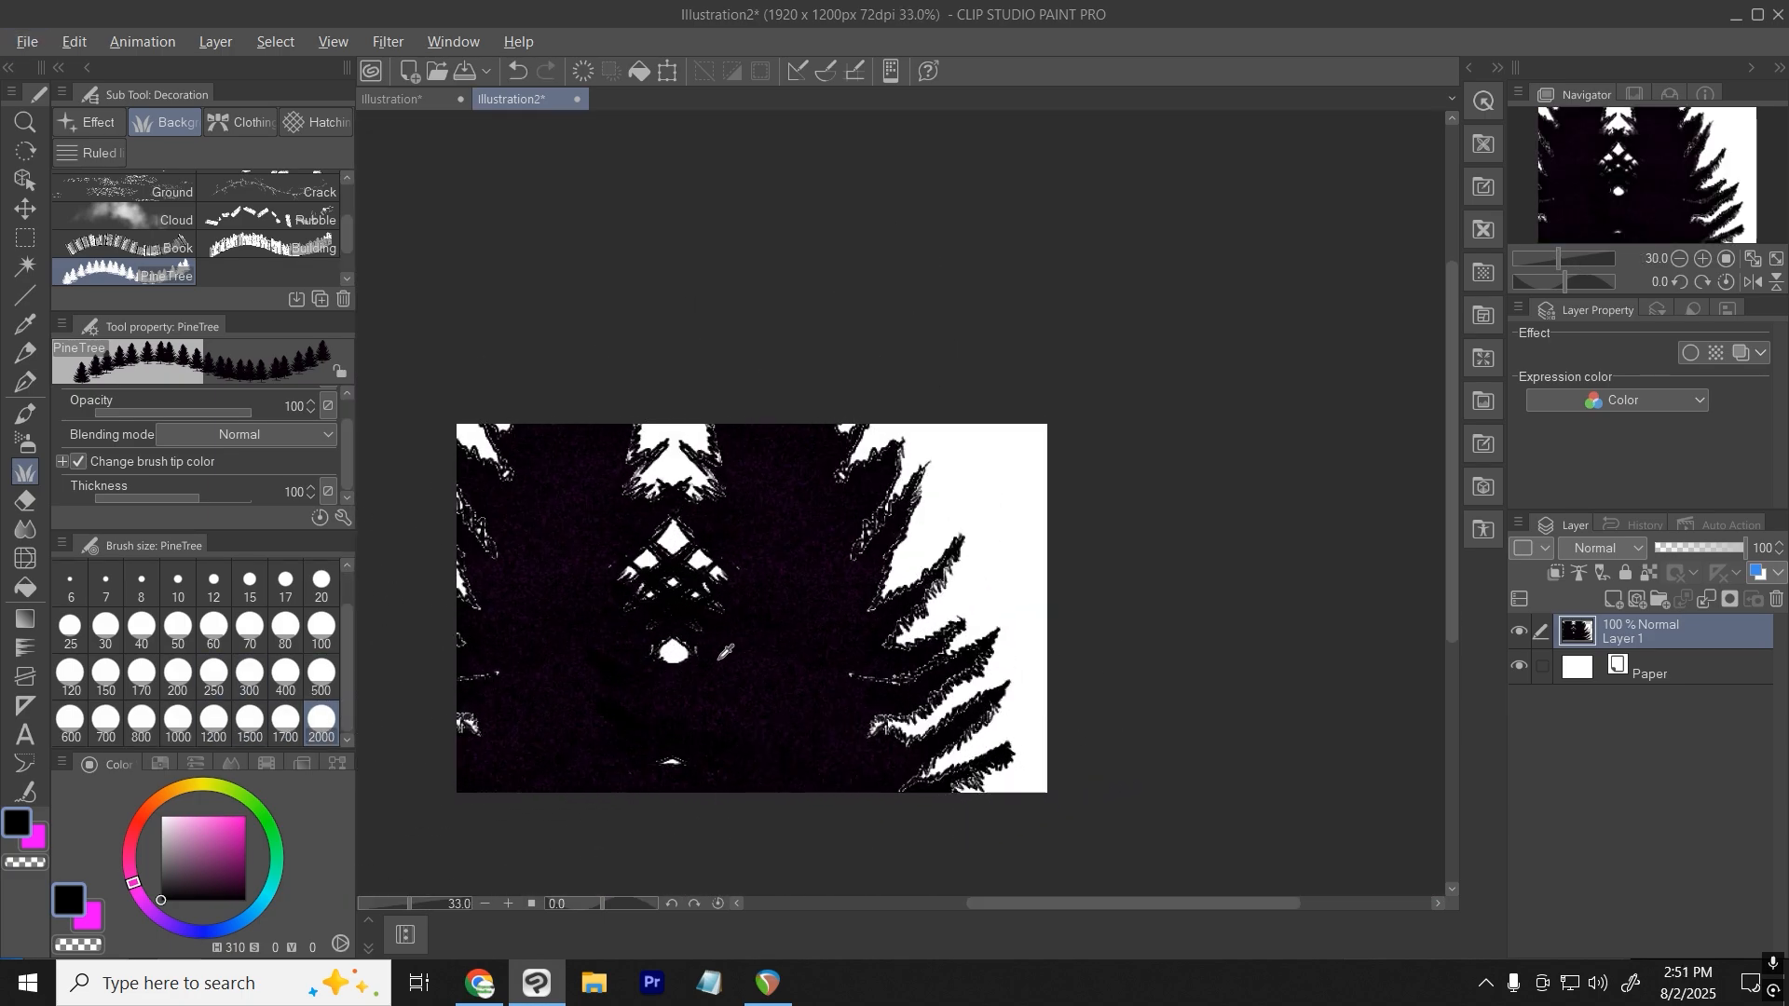
scroll(715, 531, "up", 7)
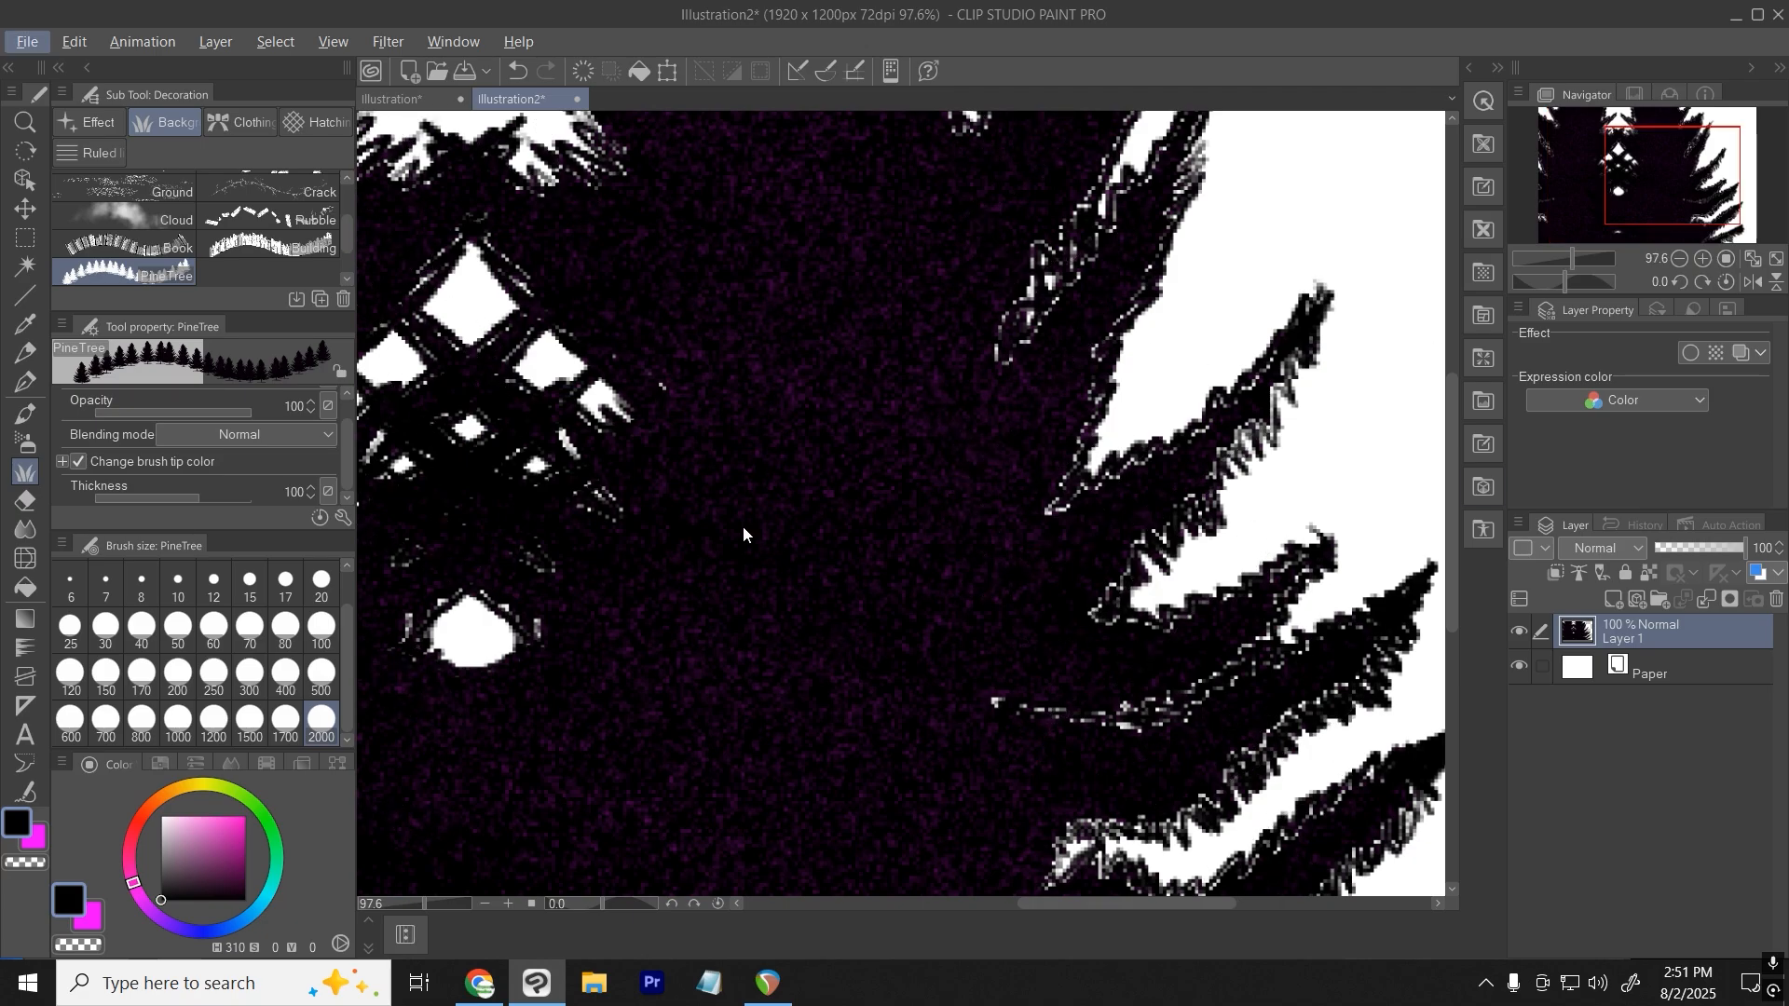
key("ctrl+z")
scroll(782, 519, "down", 7)
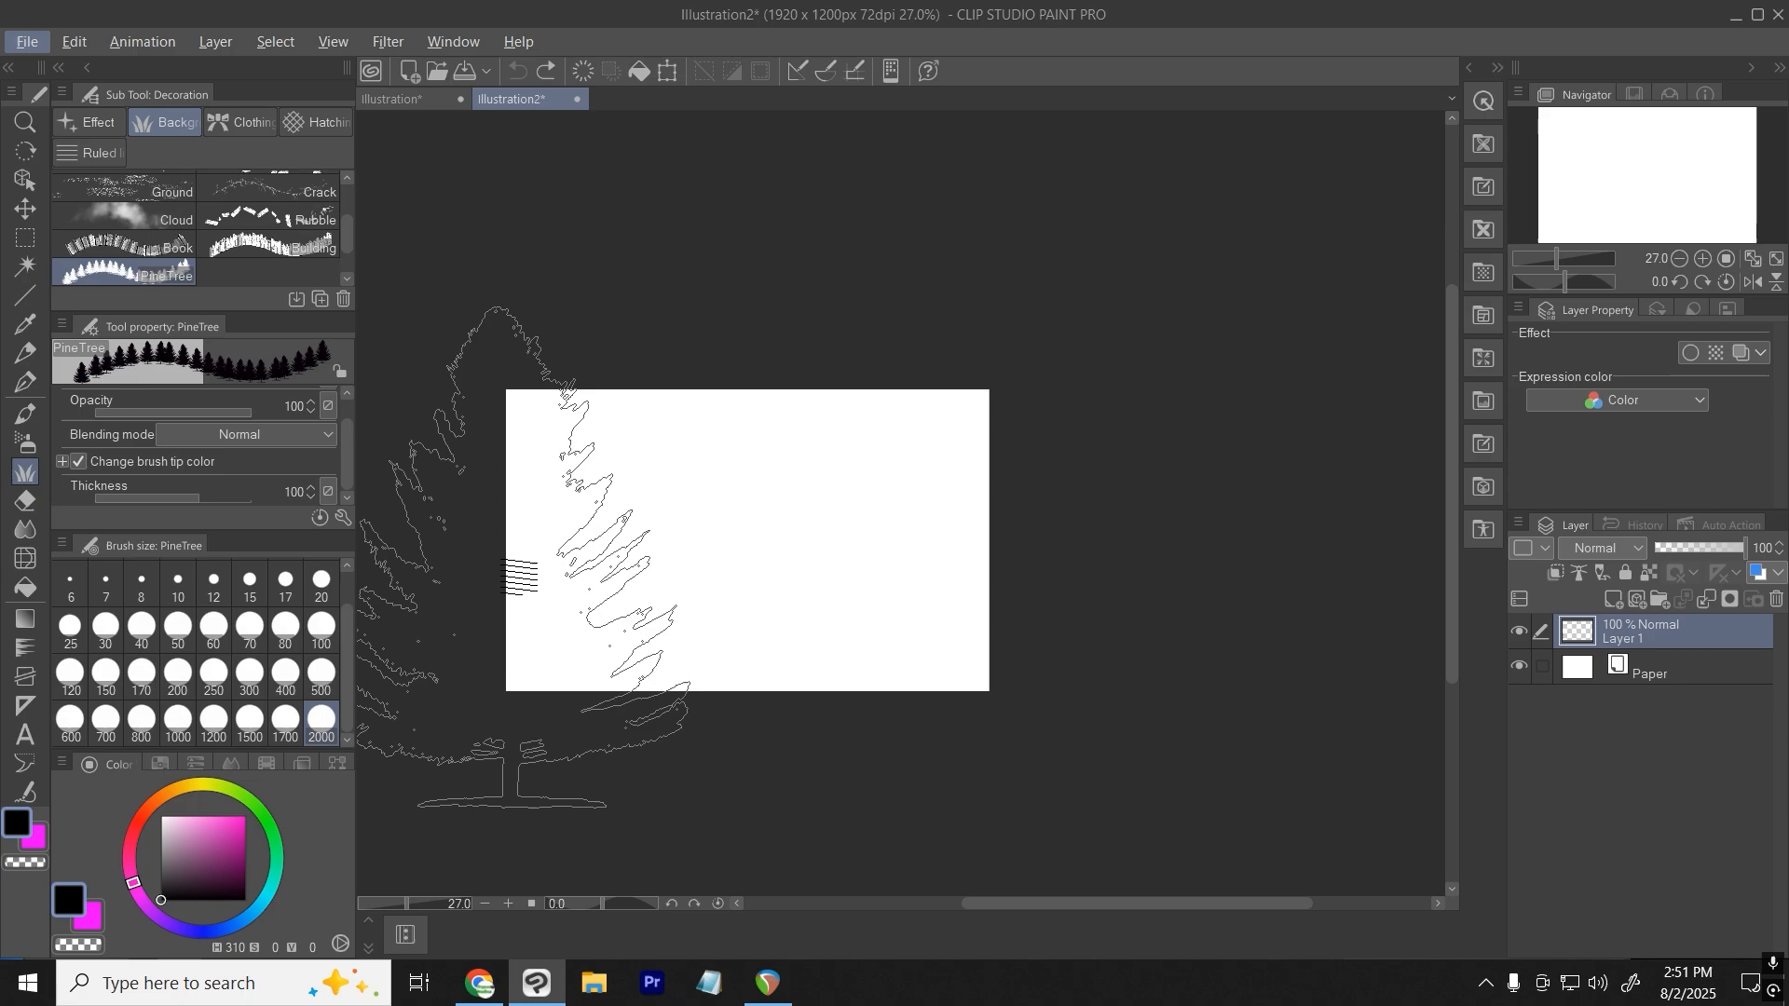